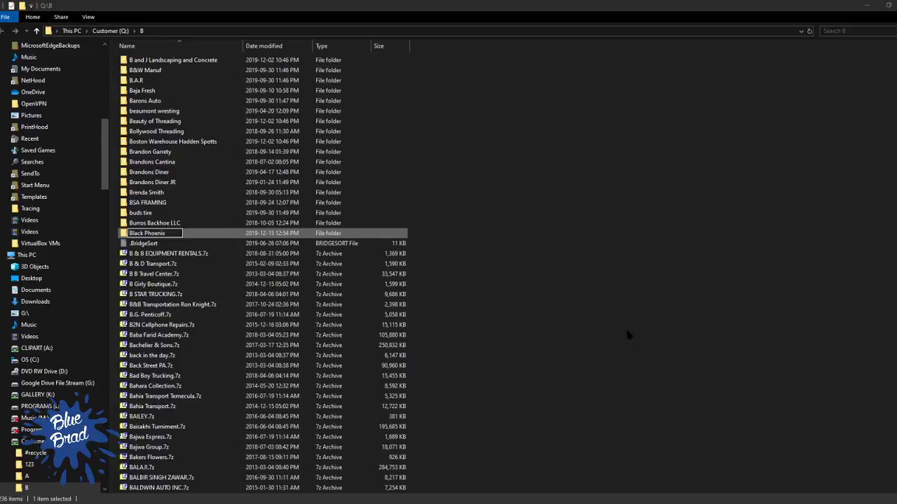
Open the new Black Phoenix folder in Q:\B and move the customer's JPG image into it
click(539, 267)
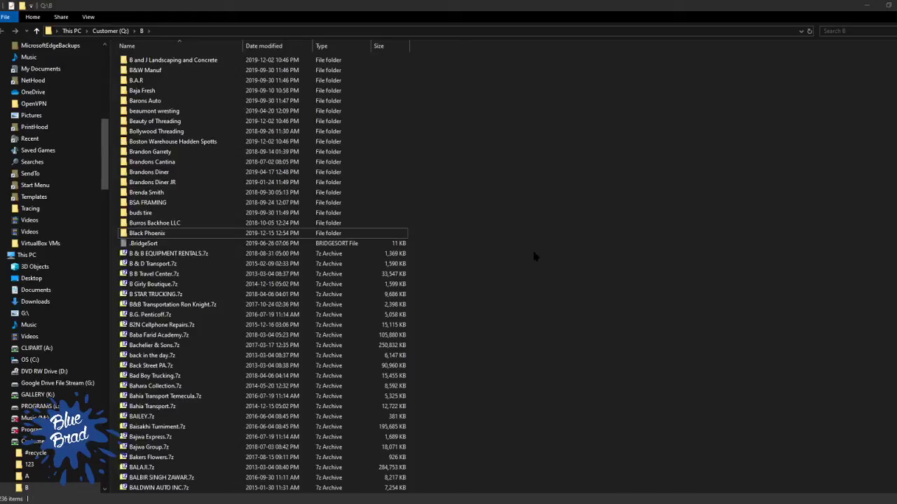
click(173, 235)
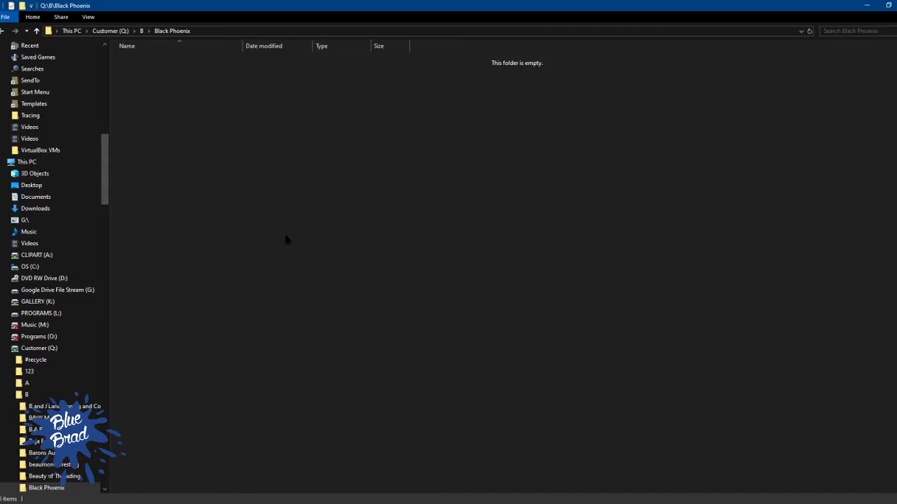
right_click(417, 149)
click(394, 140)
click(474, 215)
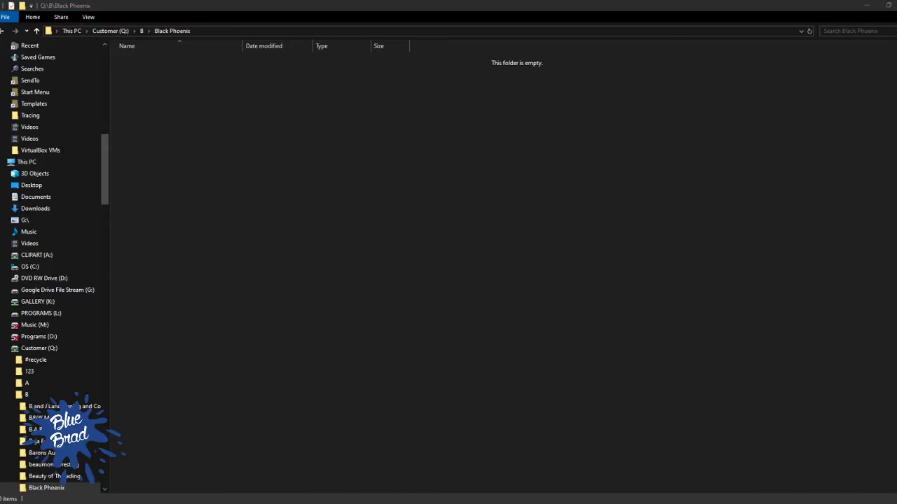
click(500, 128)
drag(2, 217, 395, 217)
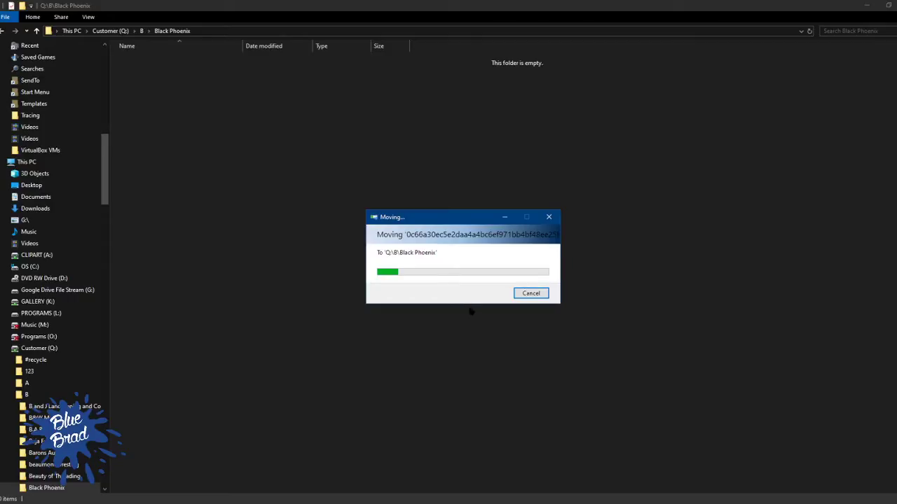
drag(438, 213, 390, 188)
click(363, 363)
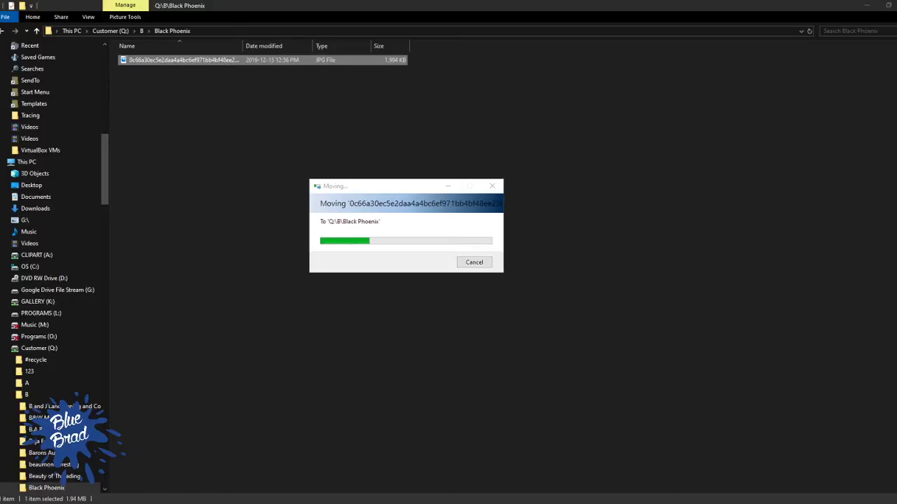
Rename the moved JPG image in the Black Phoenix folder as oem.jpg
click(254, 195)
click(226, 63)
key(F2)
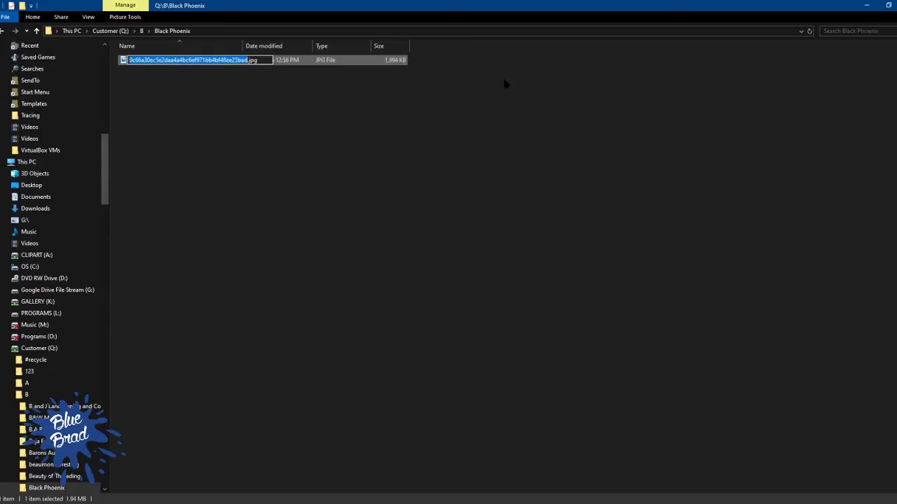
text(oem)
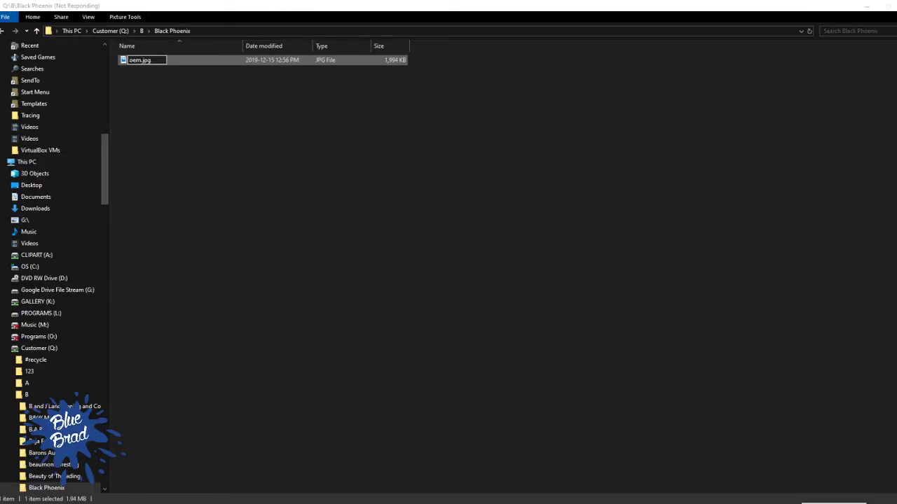
Switch to FreeFileSync, stop the running Customer synchronization and close the program
click(834, 503)
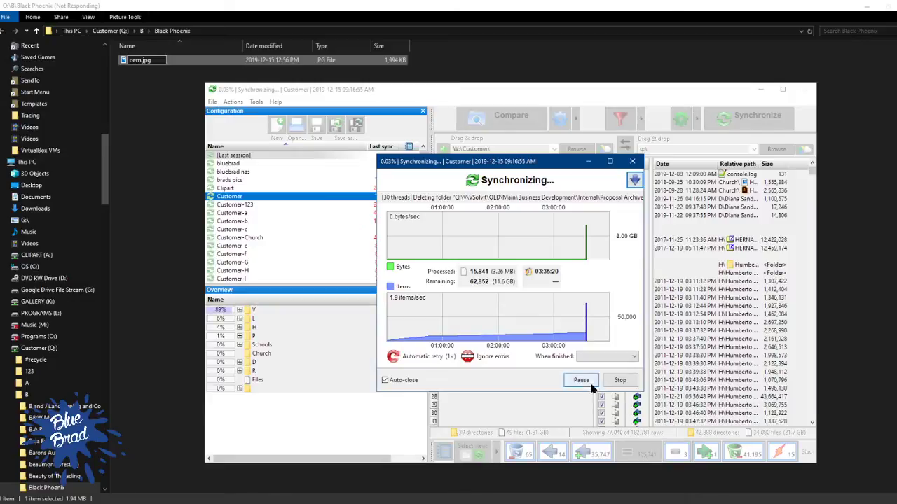
click(632, 161)
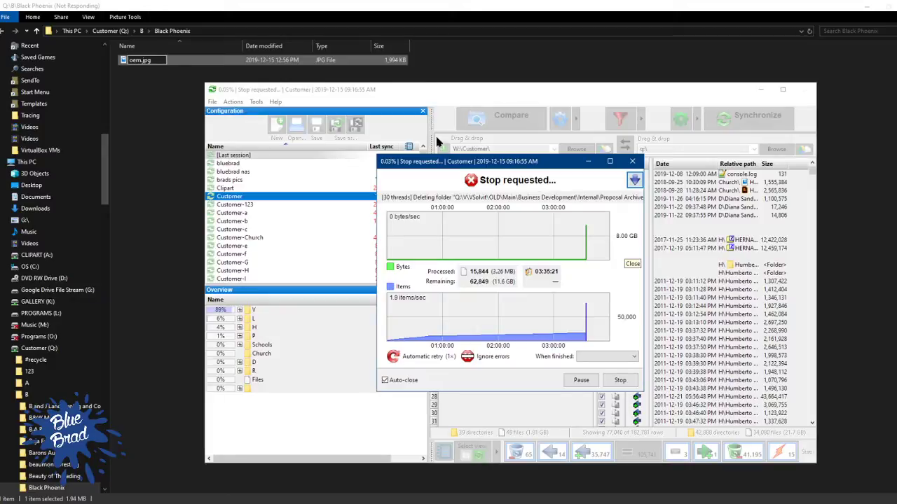
click(555, 66)
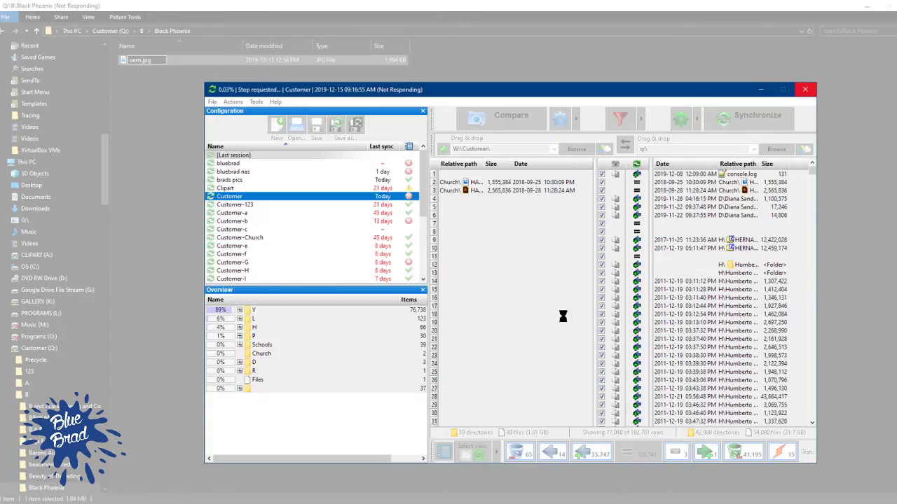
drag(475, 97, 437, 104)
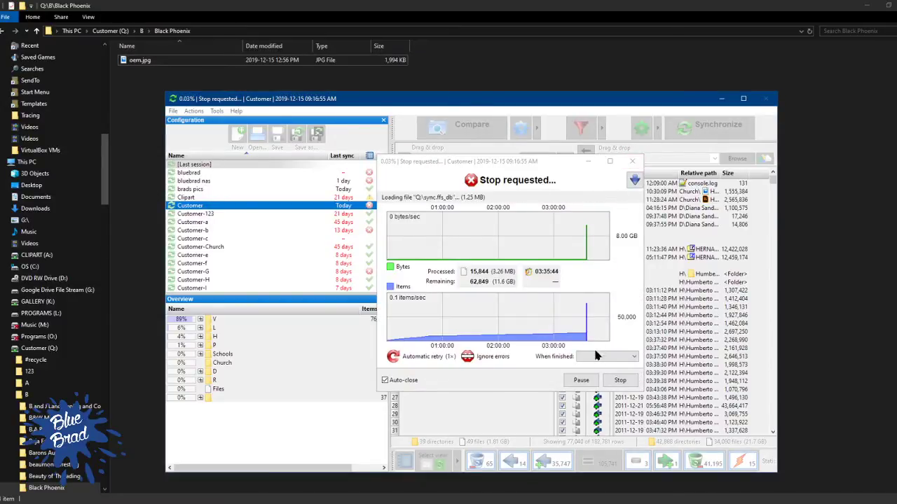
click(632, 161)
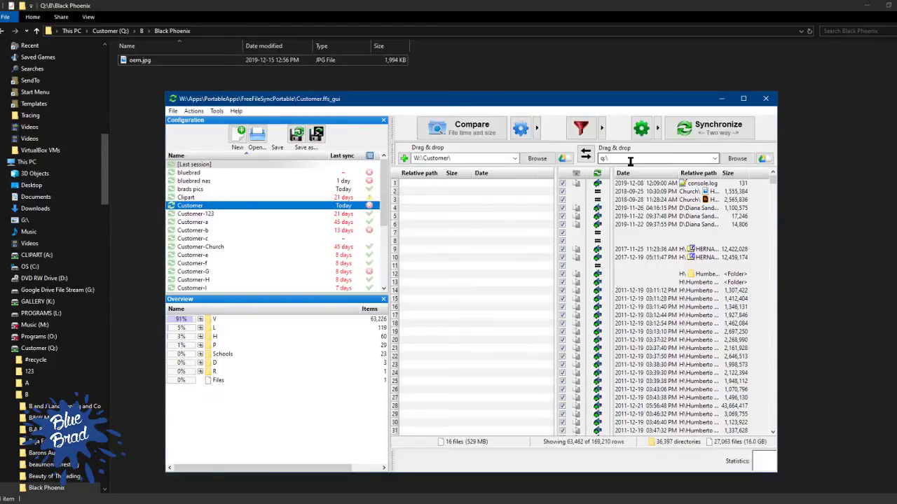
click(766, 99)
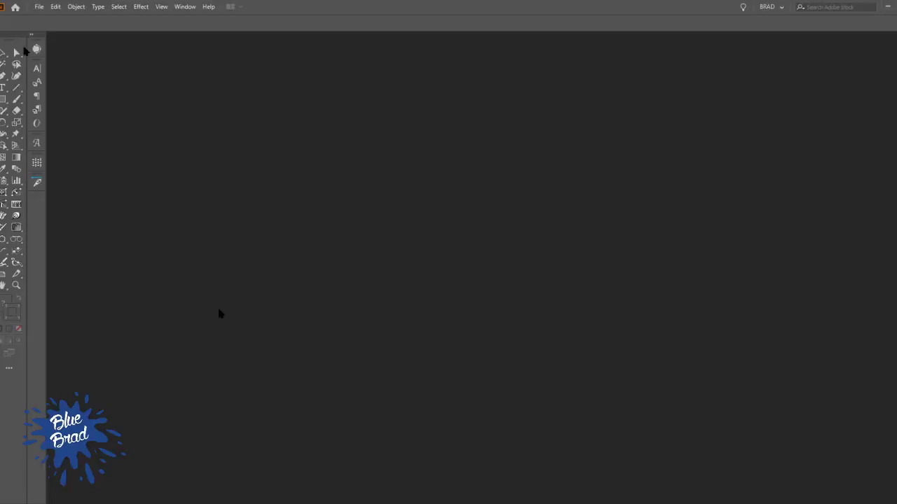
Switch to Illustrator and create a new 4 x 4 in portrait document with one artboard in CMYK colour mode
click(37, 8)
click(55, 19)
mouse_move(547, 501)
click(559, 440)
key(ctrl+shift+Escape)
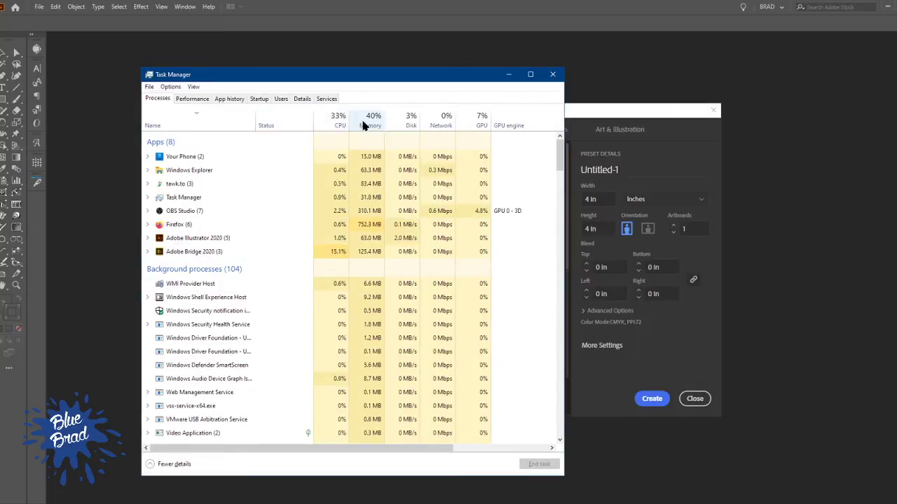
click(552, 74)
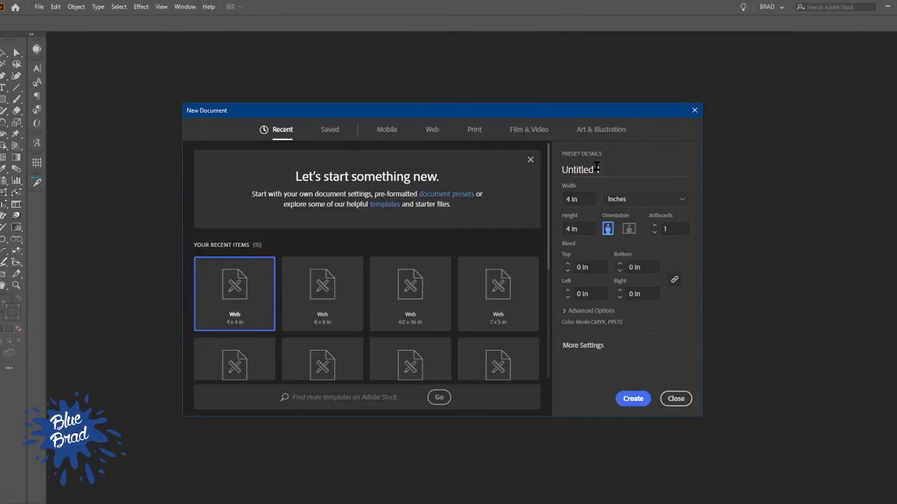
click(632, 399)
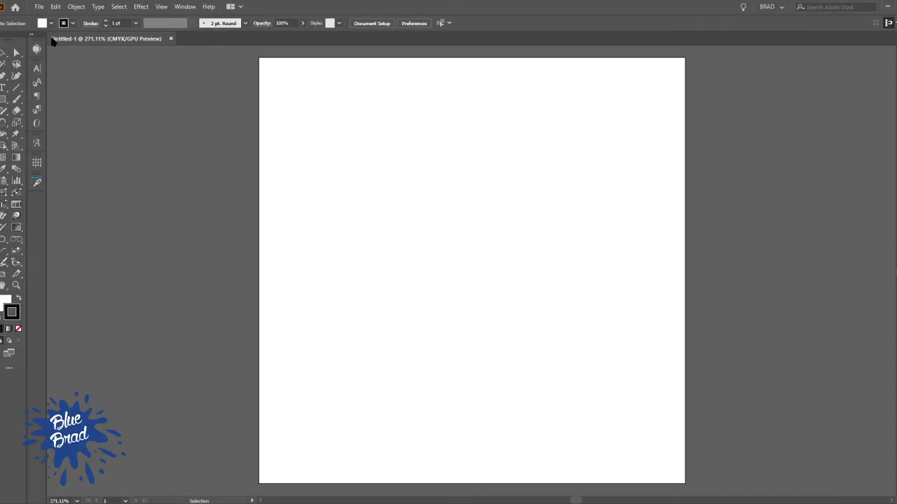
Save the new document as an Adobe Illustrator file named 1912151259.1 in Q:\B\Black Phoenix
click(203, 503)
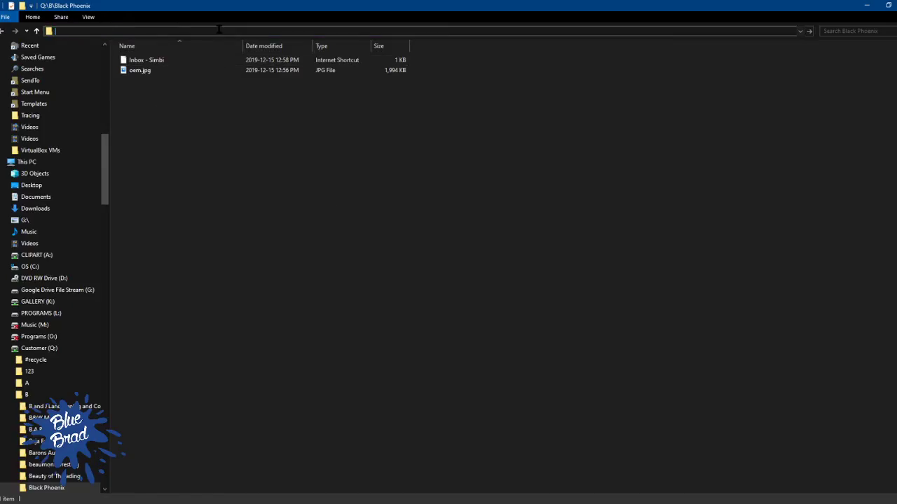
key(alt+Tab)
key(alt+Tab)
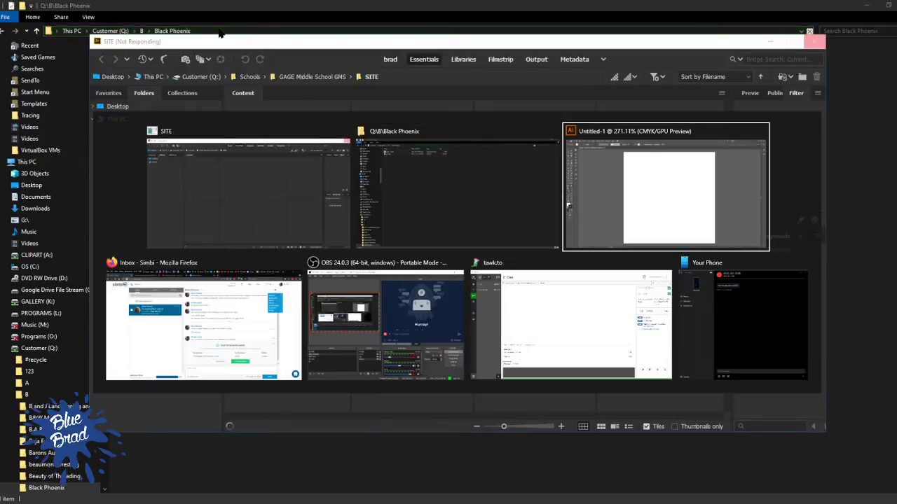
key(ctrl+s)
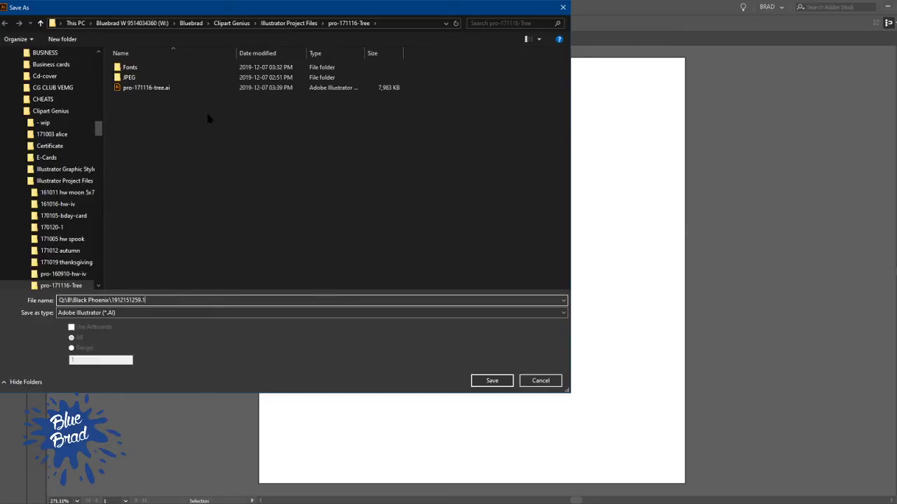
click(491, 382)
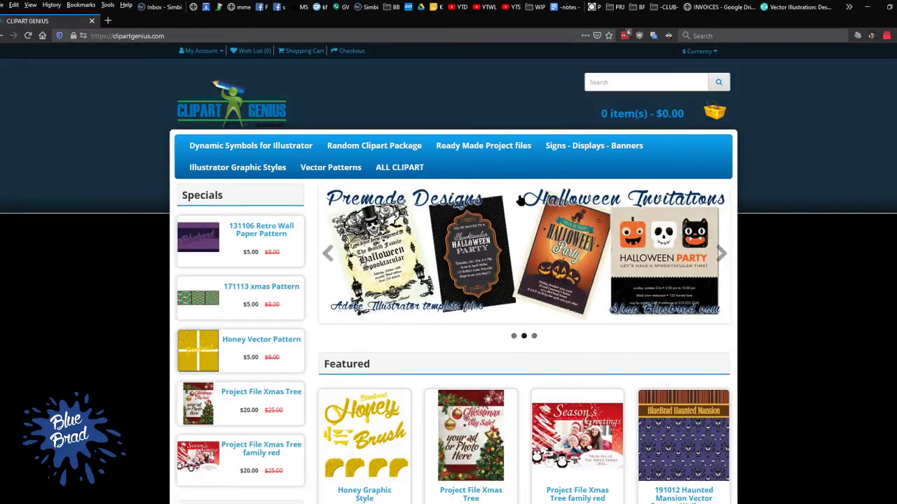
Examine the clipartgenius.com home page in Firefox, including the featured products, the $5 giveaway form and the product categories
scroll(407, 181, down, 6)
scroll(407, 181, down, 3)
scroll(660, 182, up, 9)
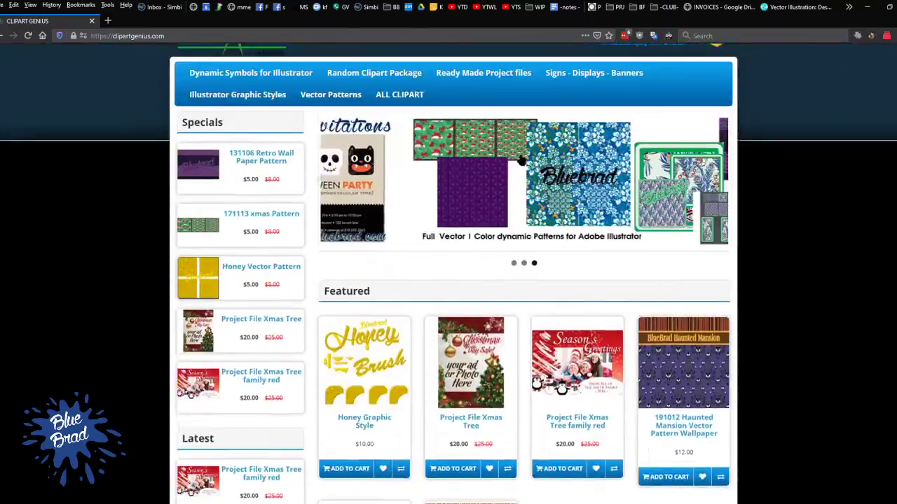
scroll(661, 182, down, 5)
scroll(560, 165, down, 4)
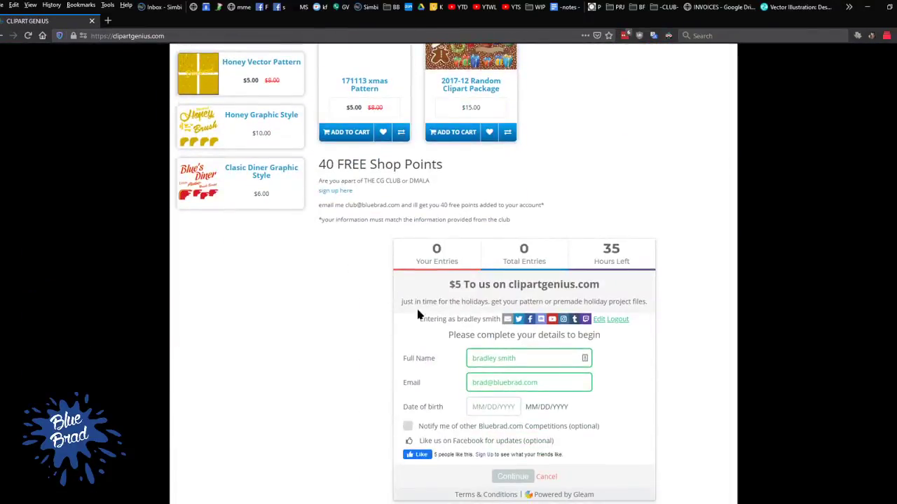
drag(449, 287, 655, 290)
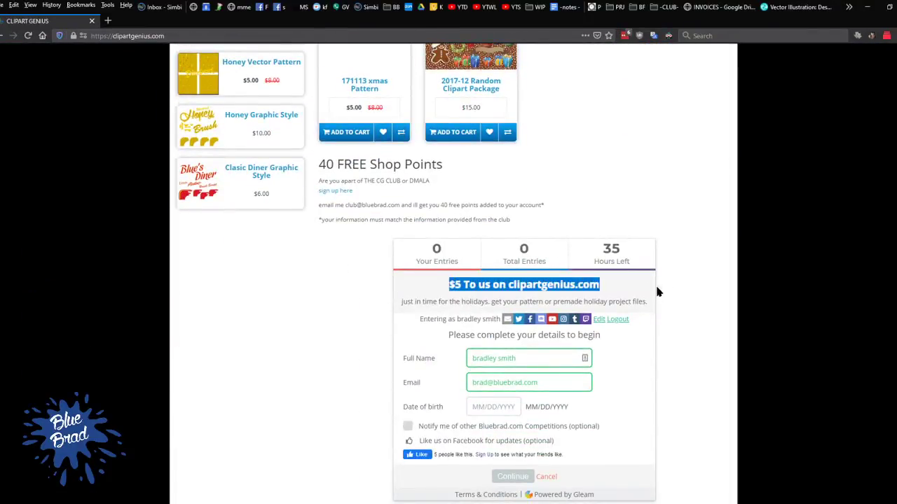
scroll(639, 143, down, 1)
scroll(639, 143, down, 2)
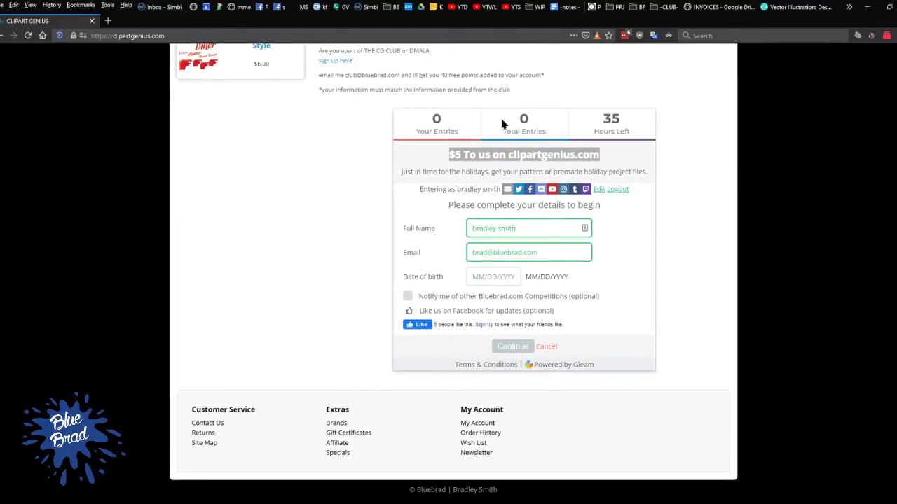
scroll(649, 138, up, 12)
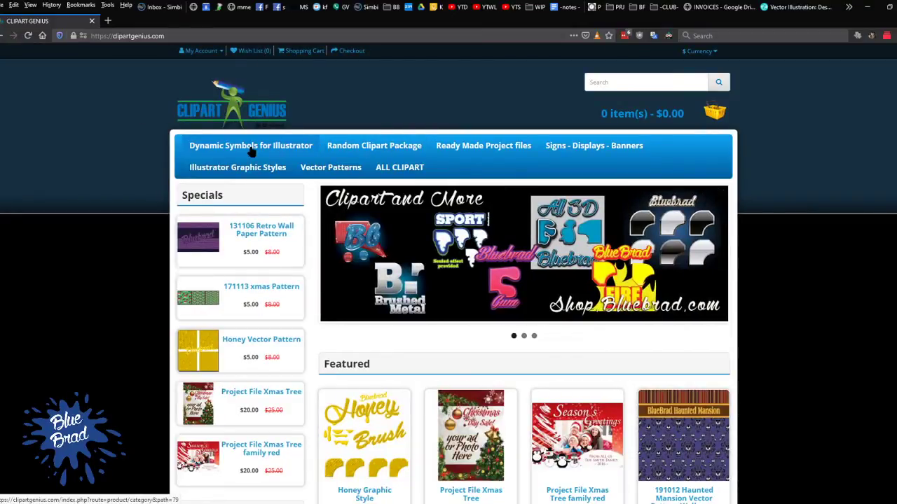
mouse_move(611, 147)
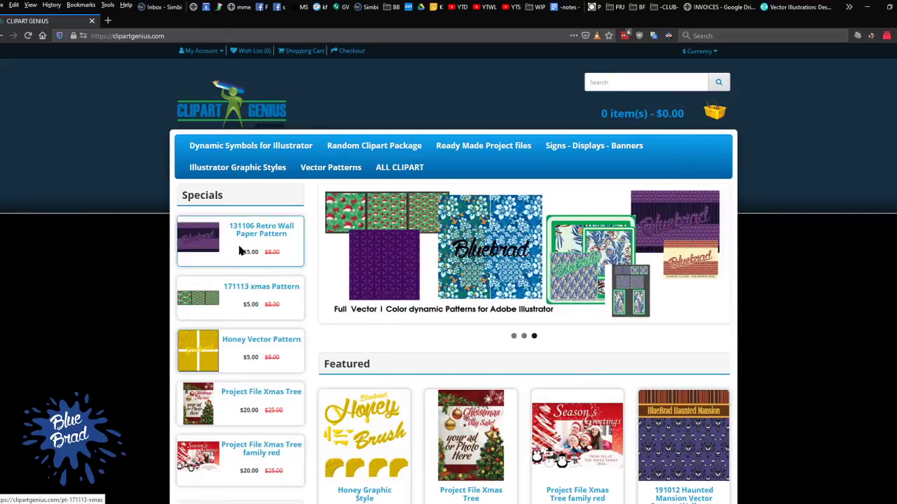
Open the Honey Vector Pattern product from the specials and view its enlarged preview images
click(244, 343)
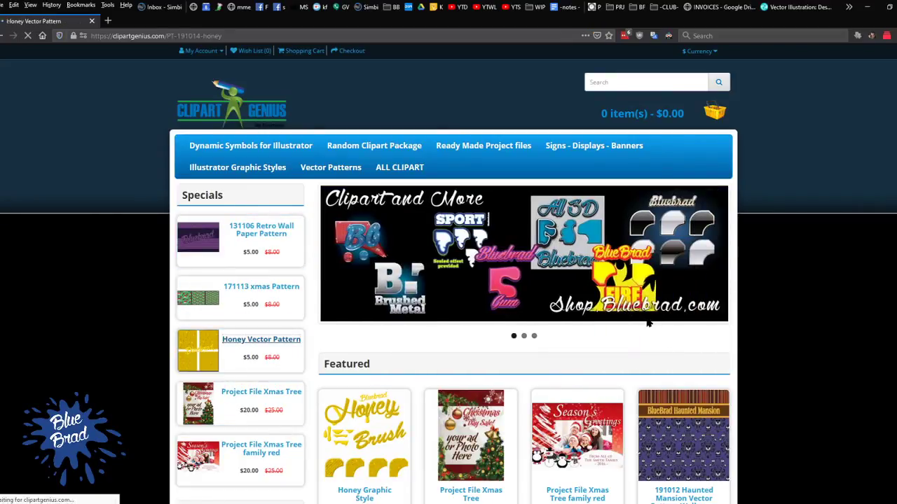
click(357, 270)
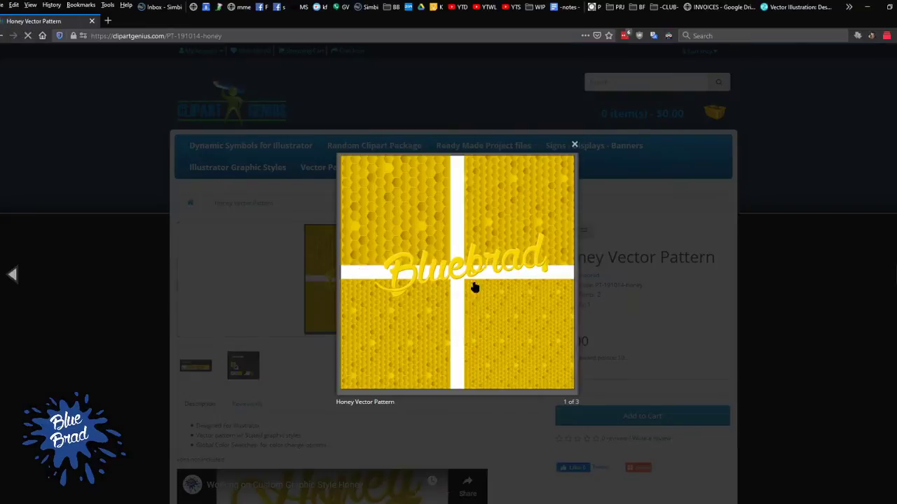
key(Right)
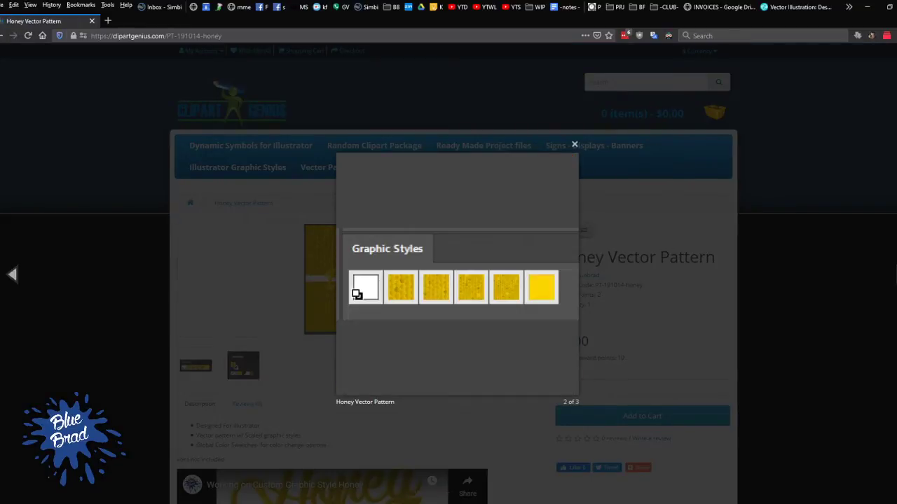
key(Right)
key(Right)
key(Right)
click(861, 285)
Review the Honey Vector Pattern description and go through its preview gallery once more
scroll(437, 258, down, 5)
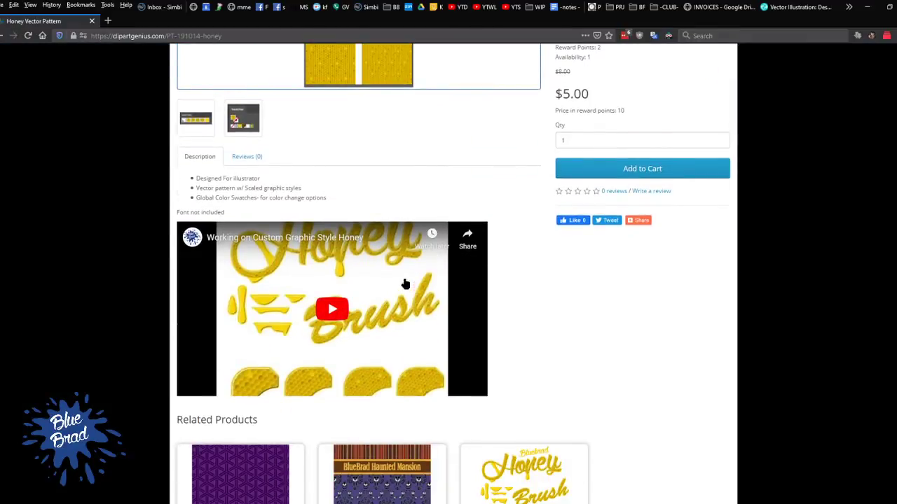
scroll(410, 286, up, 5)
click(398, 230)
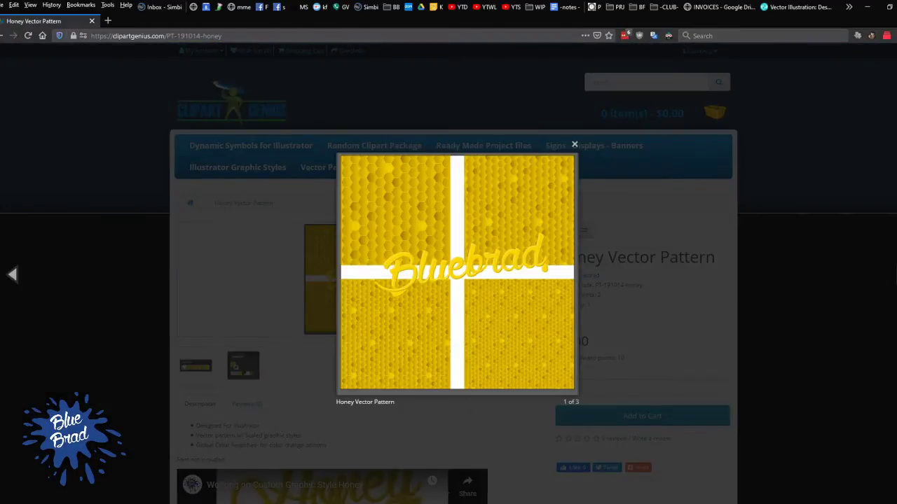
key(Right)
key(Right)
key(Right)
key(Escape)
Open the related Honey Graphic Style product and enlarge its main preview image
scroll(420, 238, down, 10)
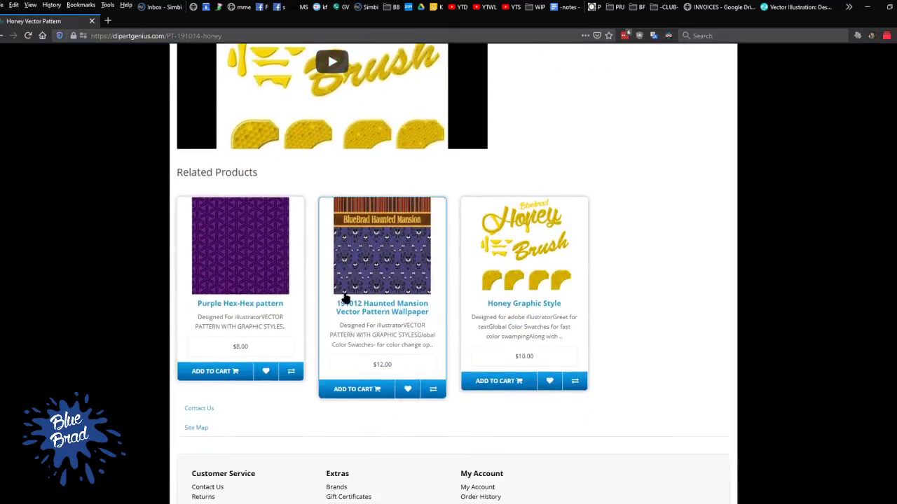
click(549, 269)
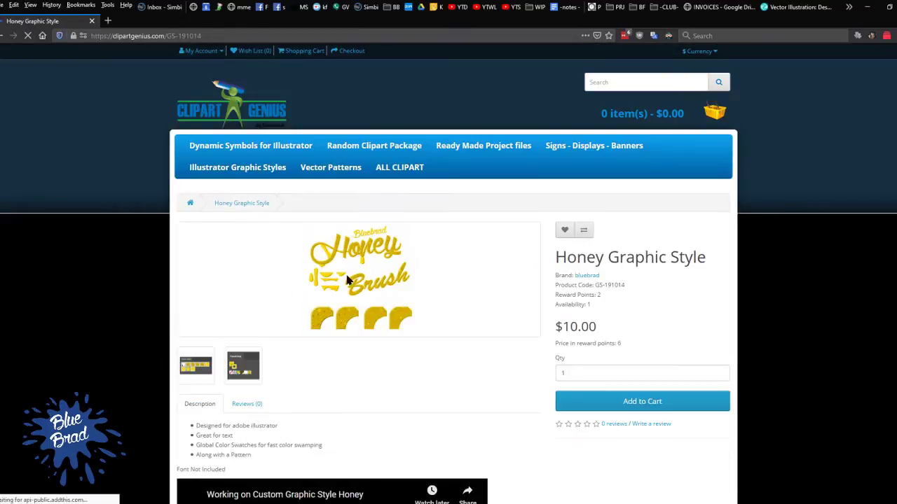
click(346, 280)
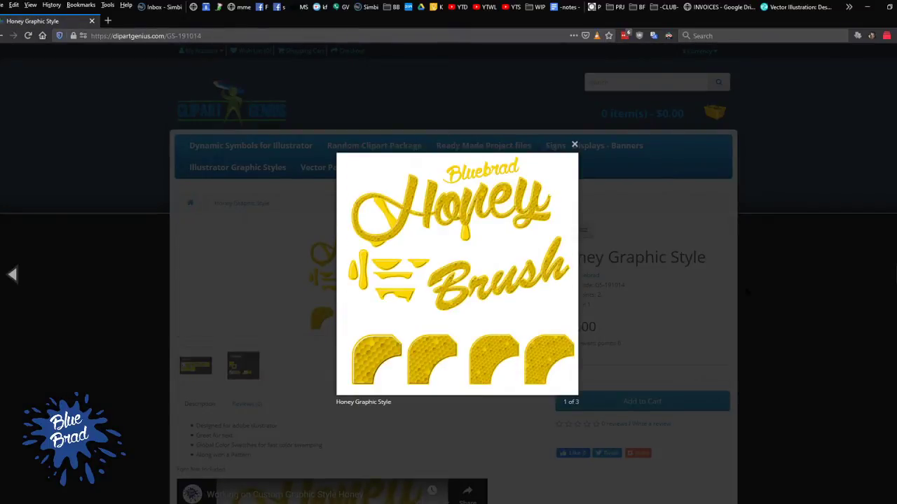
Close the enlarged preview and look over the Honey Graphic Style page down to its related products
click(836, 306)
drag(557, 322, 629, 328)
click(659, 312)
scroll(658, 311, down, 4)
scroll(571, 235, down, 6)
scroll(396, 248, up, 3)
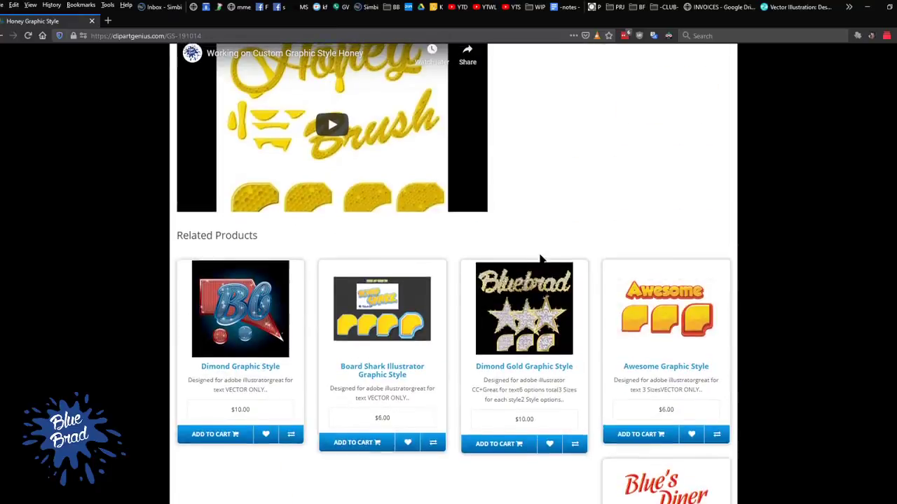
scroll(539, 256, up, 3)
scroll(442, 216, up, 4)
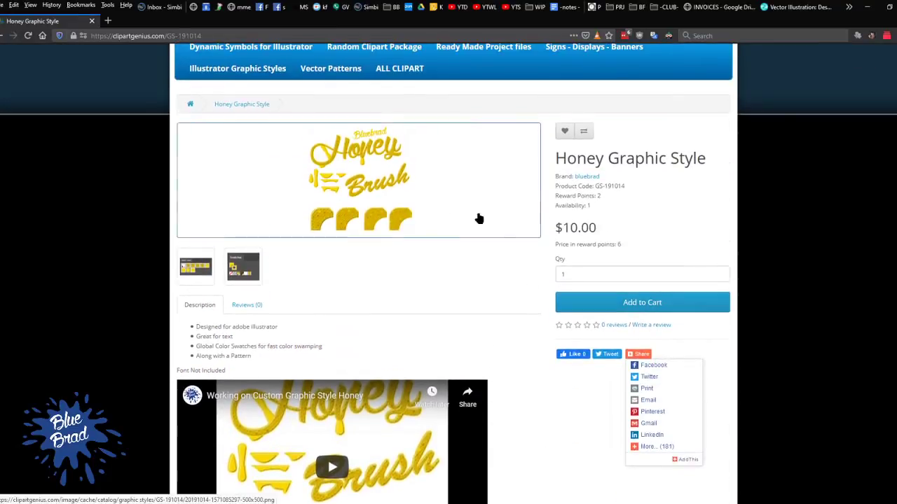
Highlight the Honey Graphic Style price and go through all of the related products
drag(557, 229, 639, 228)
click(654, 225)
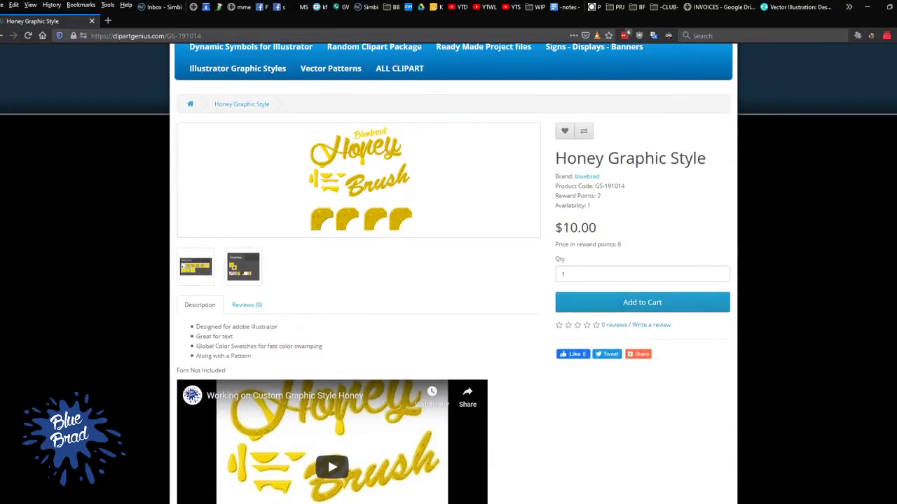
key(ctrl+a)
click(627, 235)
scroll(627, 234, down, 6)
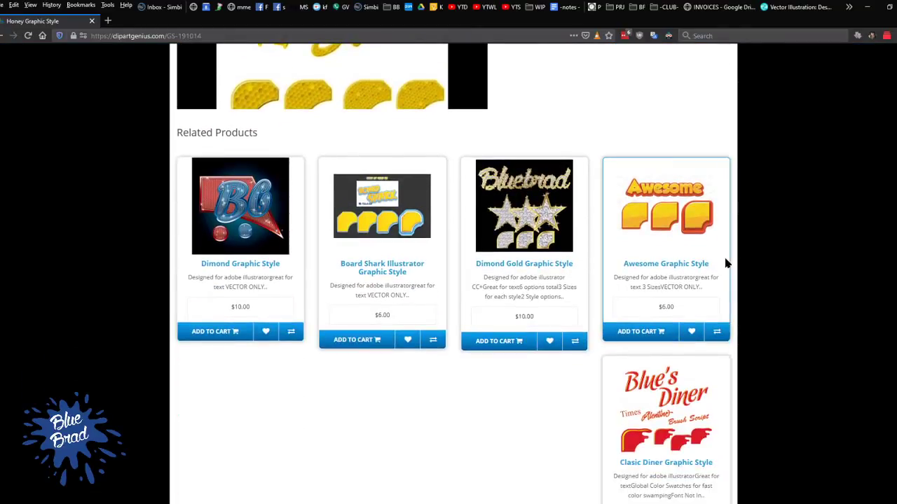
scroll(506, 242, down, 4)
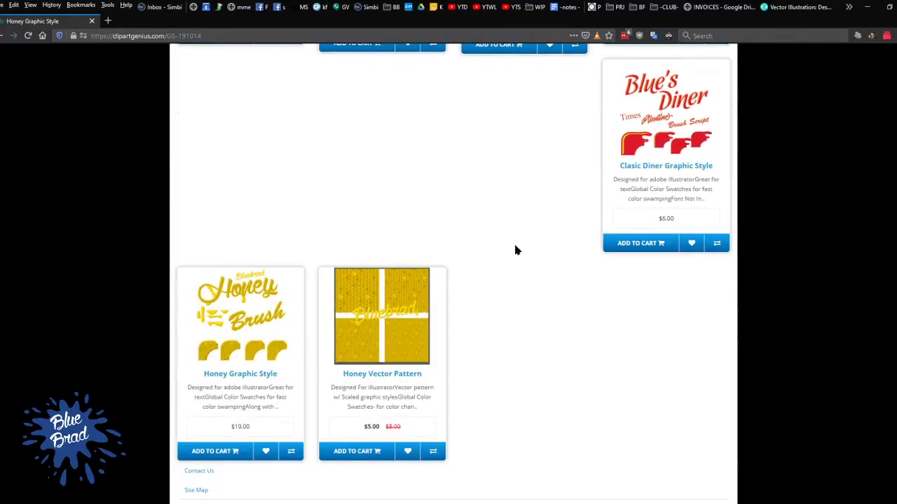
scroll(514, 231, up, 10)
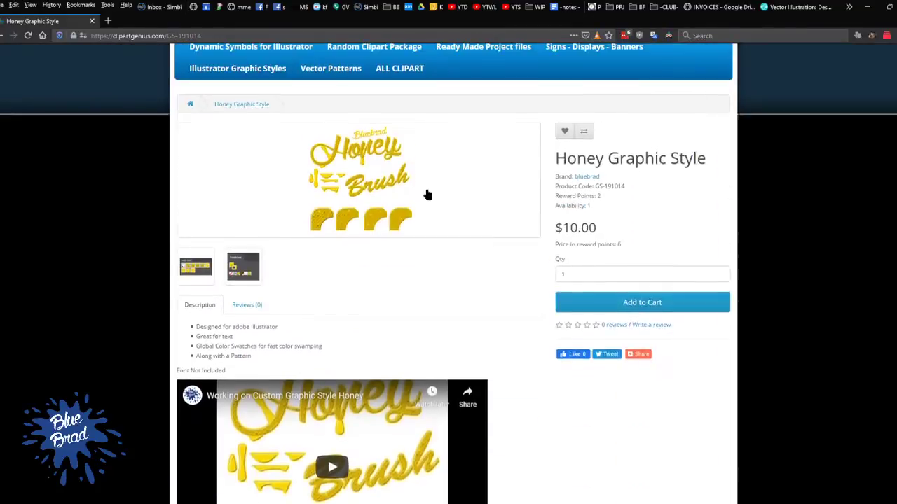
scroll(481, 204, up, 2)
Return to the shop's home page and look through the Postcards and flyers category of Ready Made Project files
click(256, 120)
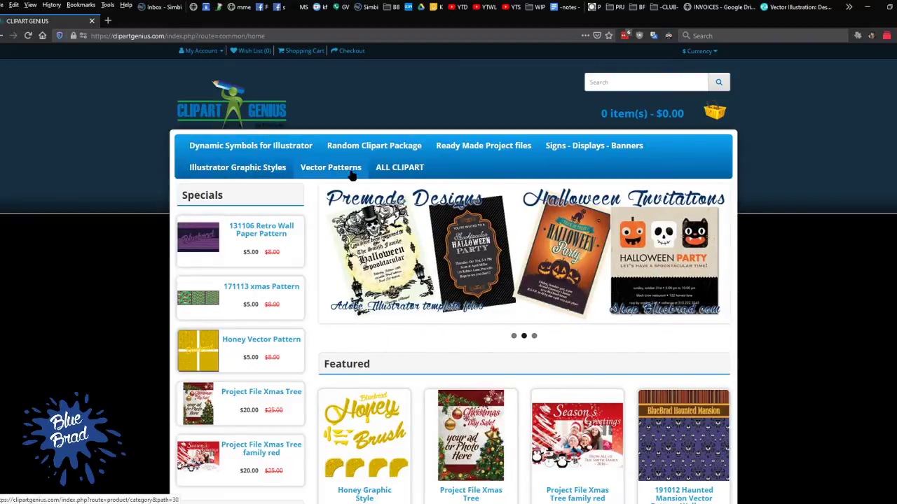
mouse_move(483, 147)
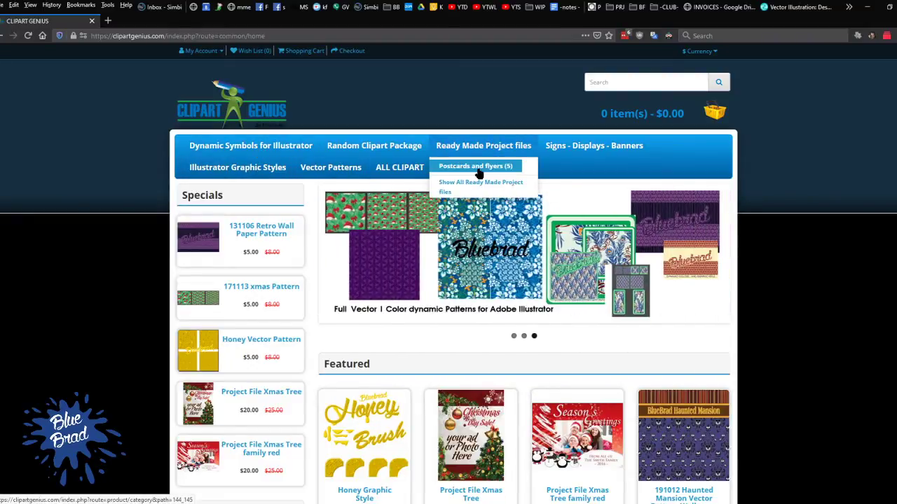
click(476, 166)
scroll(694, 210, down, 4)
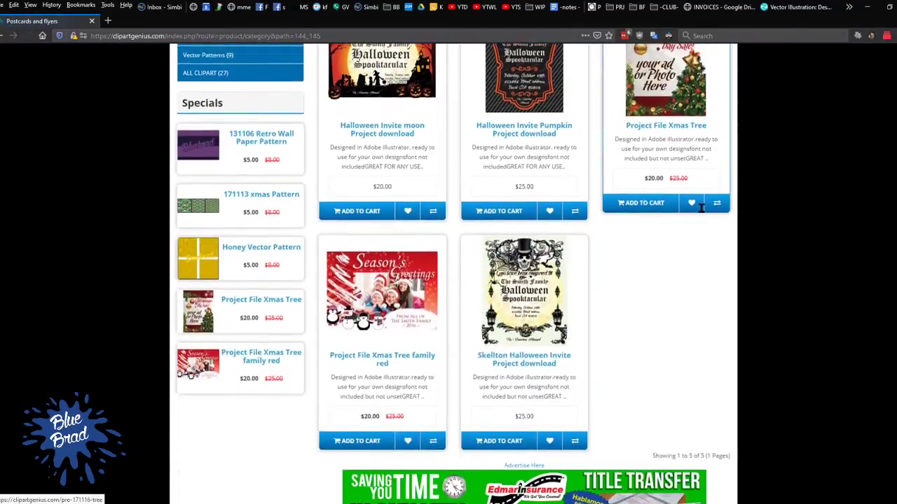
scroll(669, 210, up, 3)
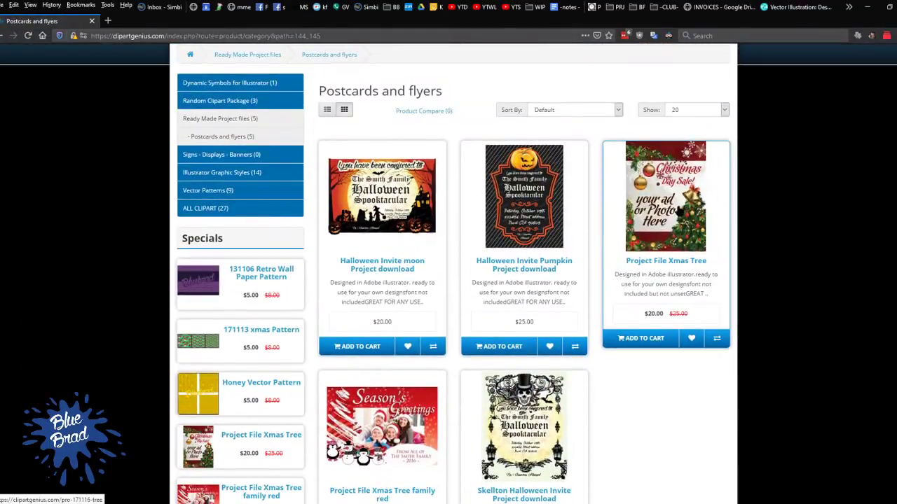
Open the Project File Xmas Tree family red product and view its enlarged image
click(360, 431)
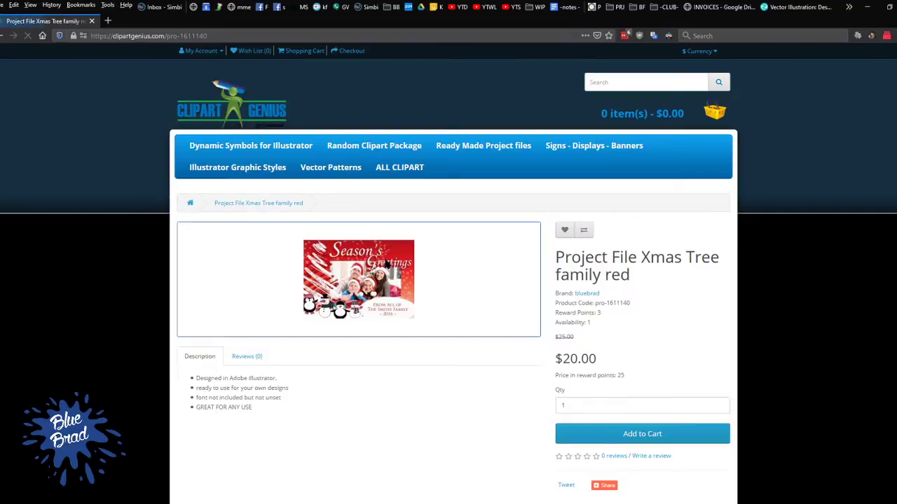
click(388, 255)
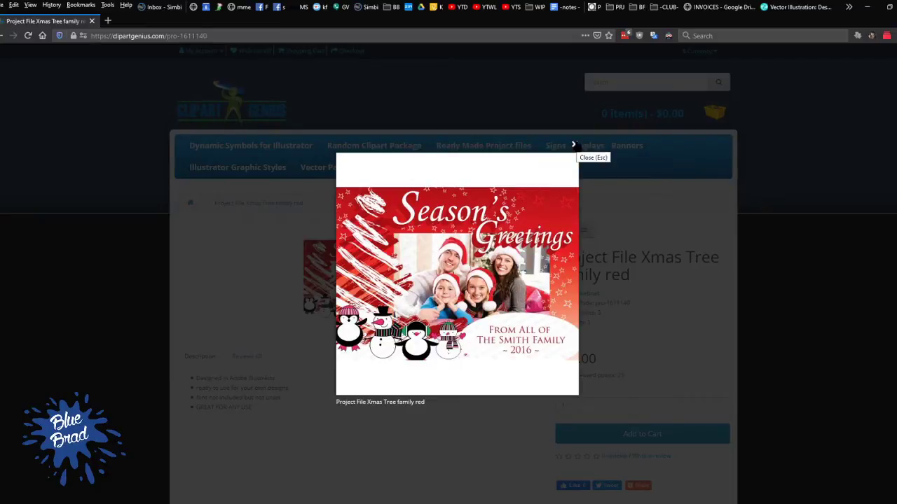
click(462, 420)
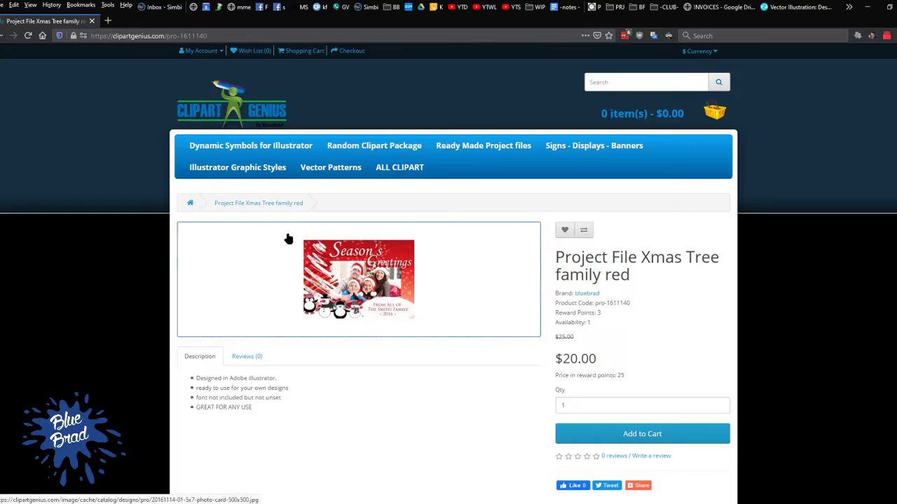
Open the related Project File Xmas Tree product and enlarge its preview image
scroll(392, 293, down, 5)
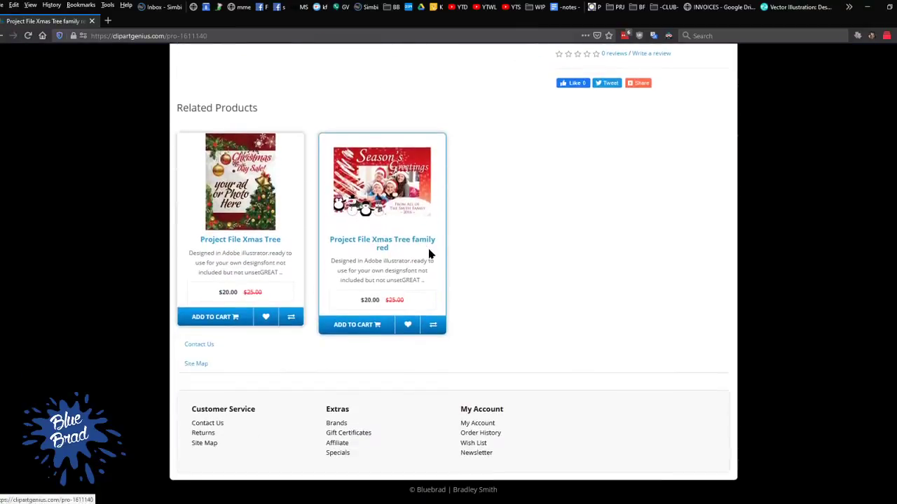
click(229, 209)
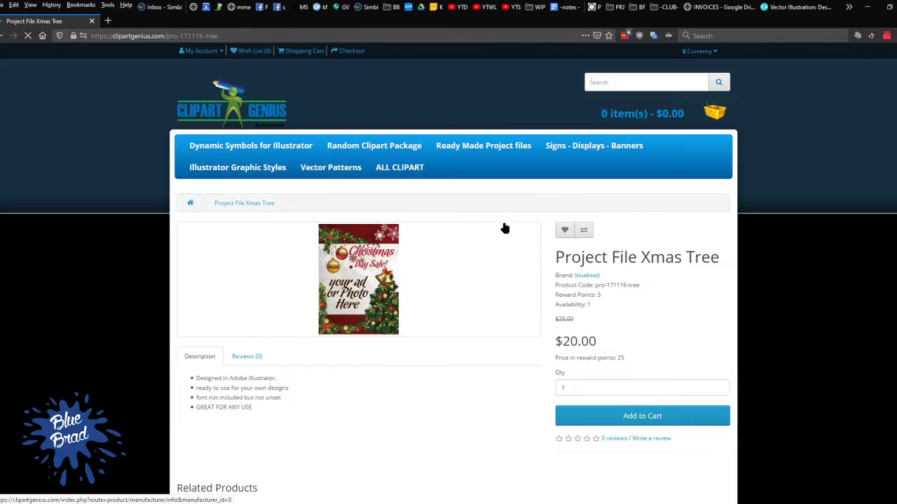
click(512, 265)
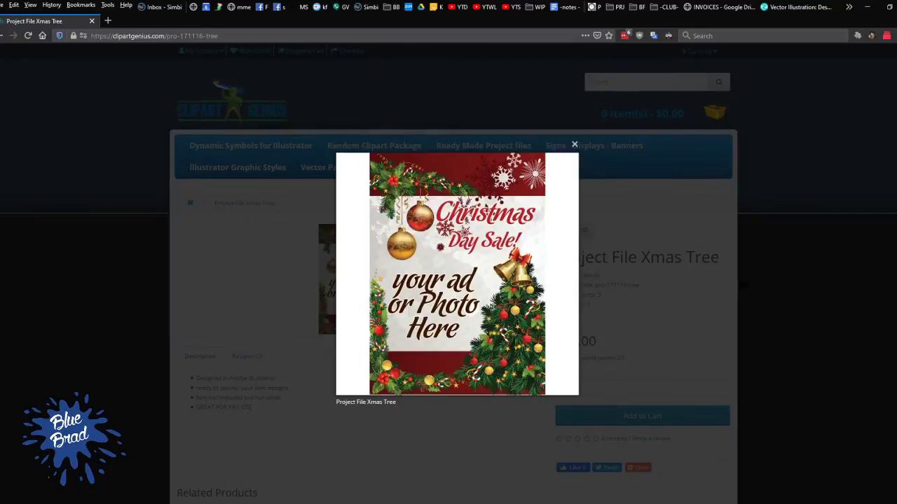
Switch to Illustrator and save the new document as 1912151259.1.ai in Illustrator 2020 format
click(537, 216)
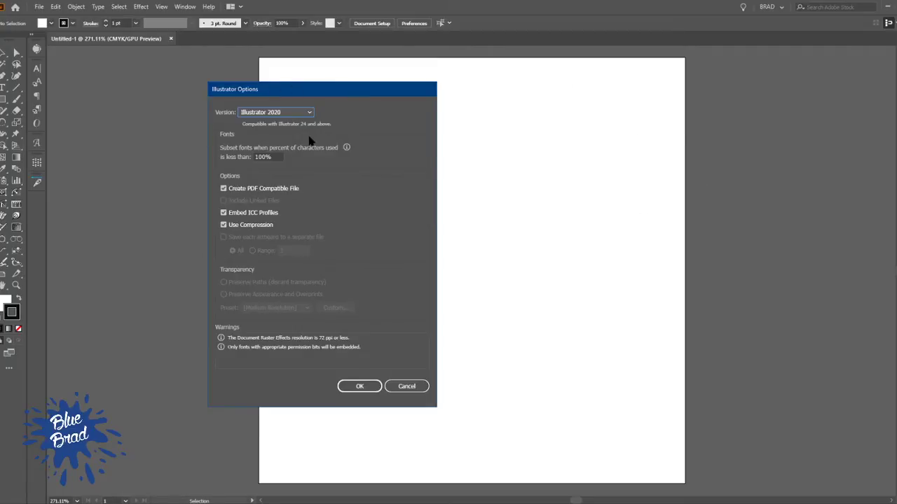
click(377, 386)
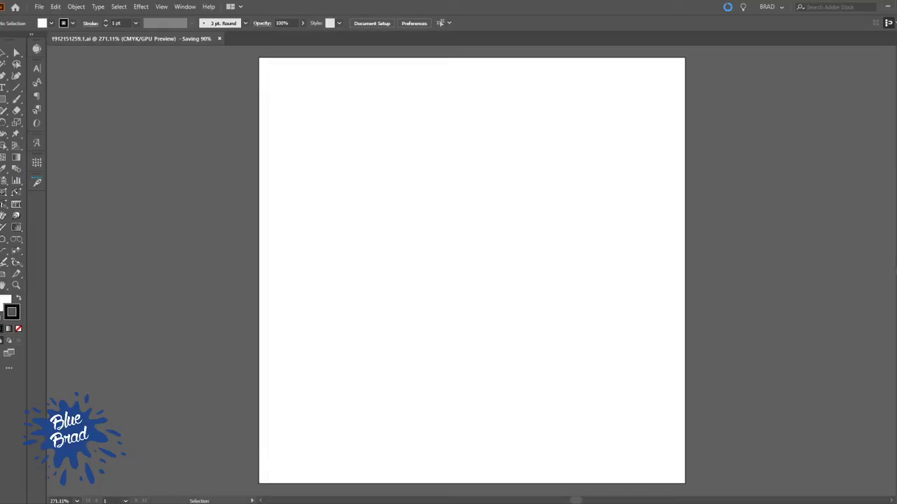
Switch to File Explorer and bring up the Black Phoenix customer folder
key(alt+Tab)
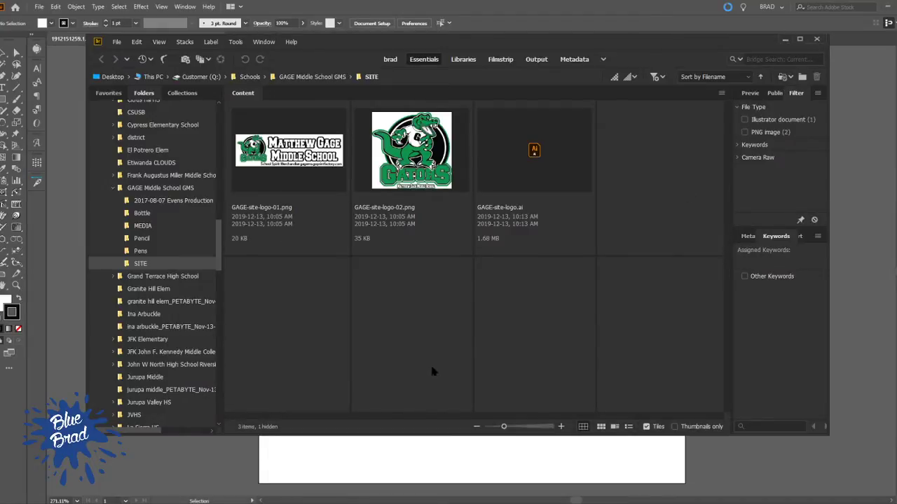
click(613, 464)
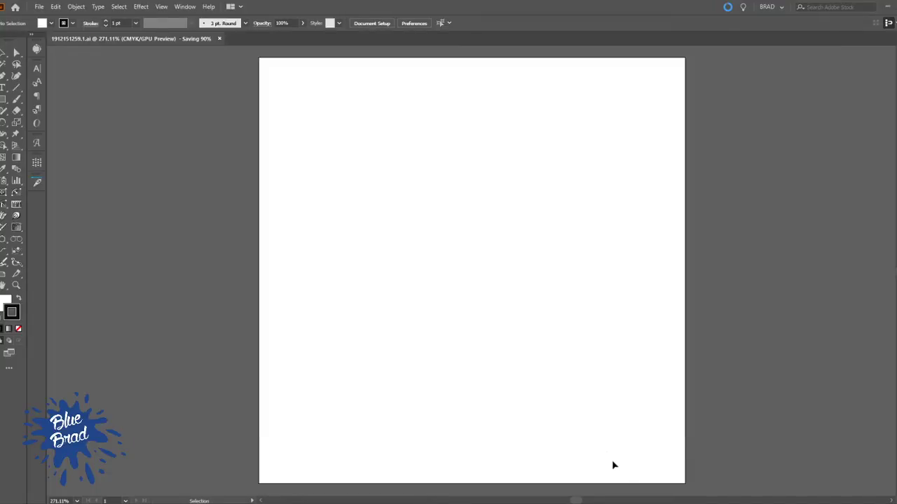
click(146, 503)
click(146, 503)
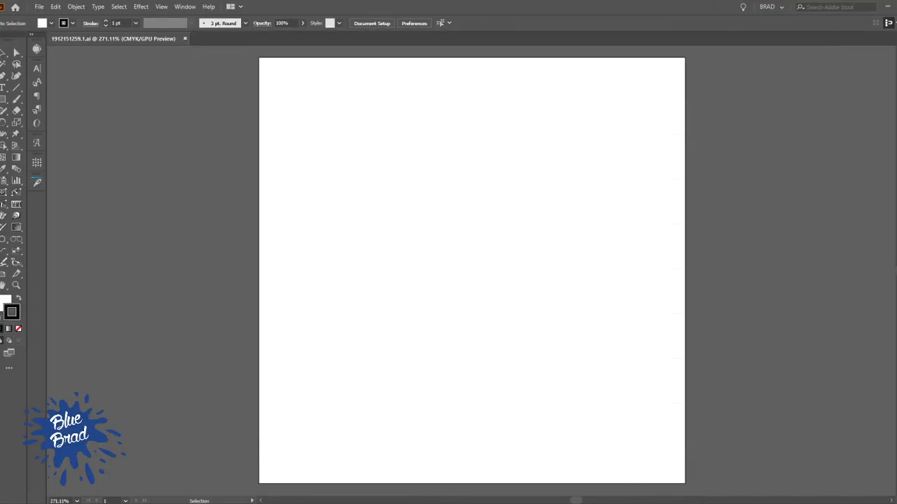
right_click(146, 503)
click(146, 497)
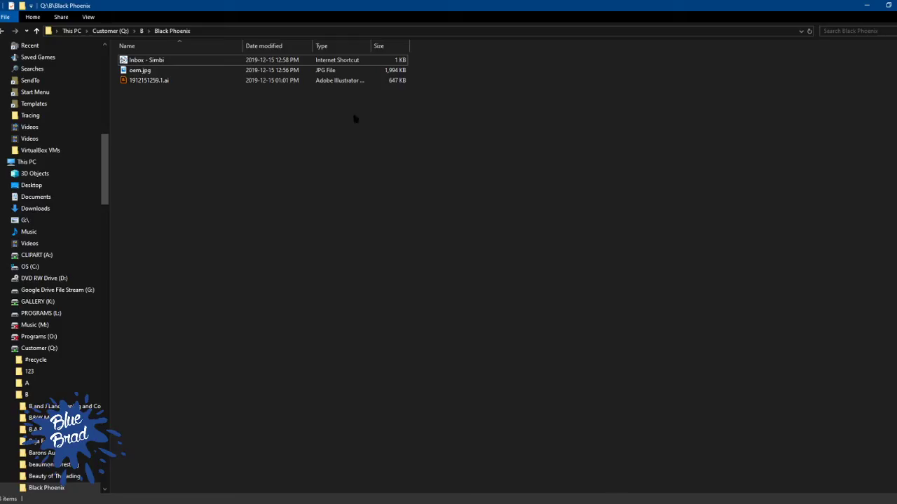
Place the oem.jpg source image from the Black Phoenix folder into the Illustrator document
drag(155, 70, 336, 157)
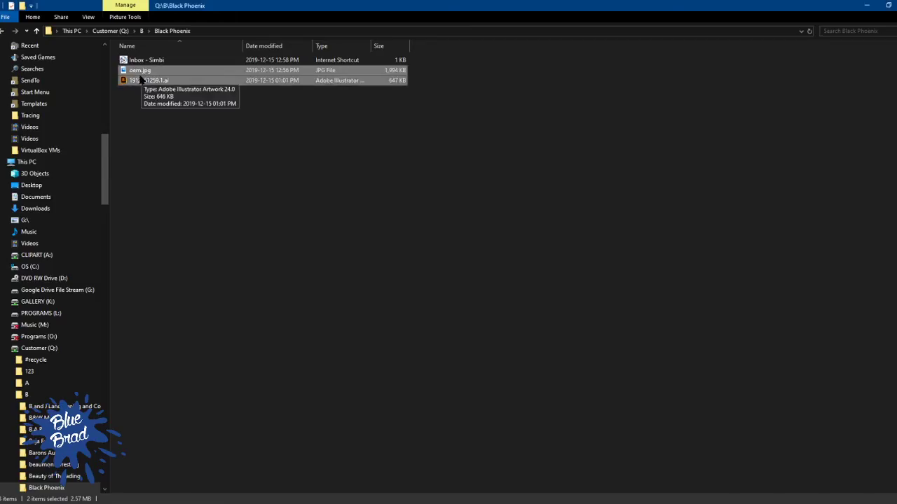
click(128, 80)
click(140, 70)
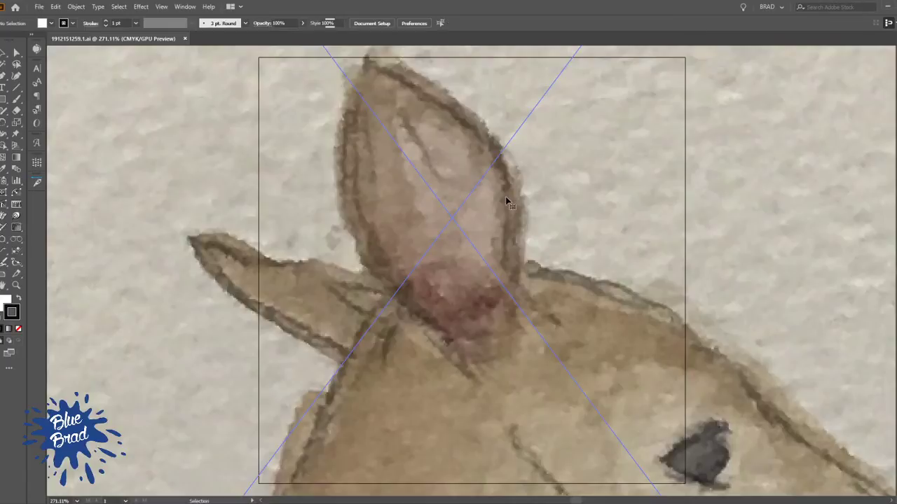
click(506, 198)
Examine the placed image, including the running wolf, the doe and the handwritten notes
scroll(552, 195, down, 8)
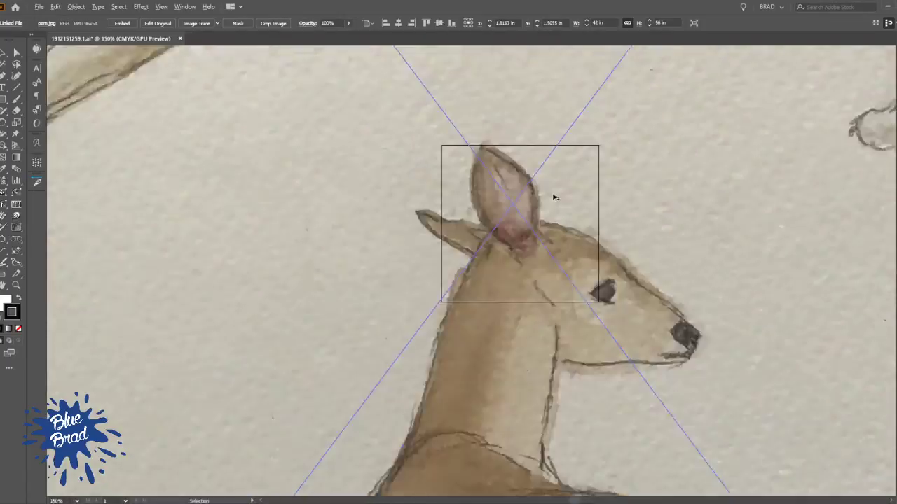
drag(595, 224, 439, 301)
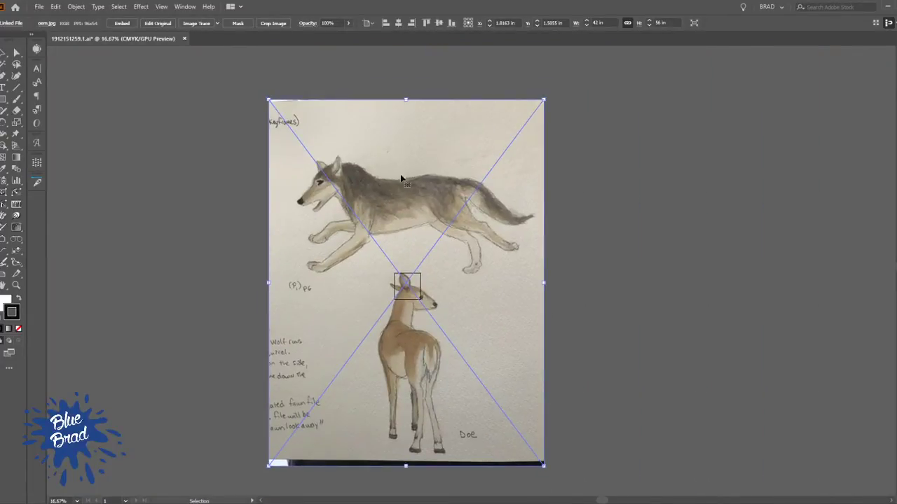
scroll(395, 172, up, 3)
scroll(349, 355, down, 5)
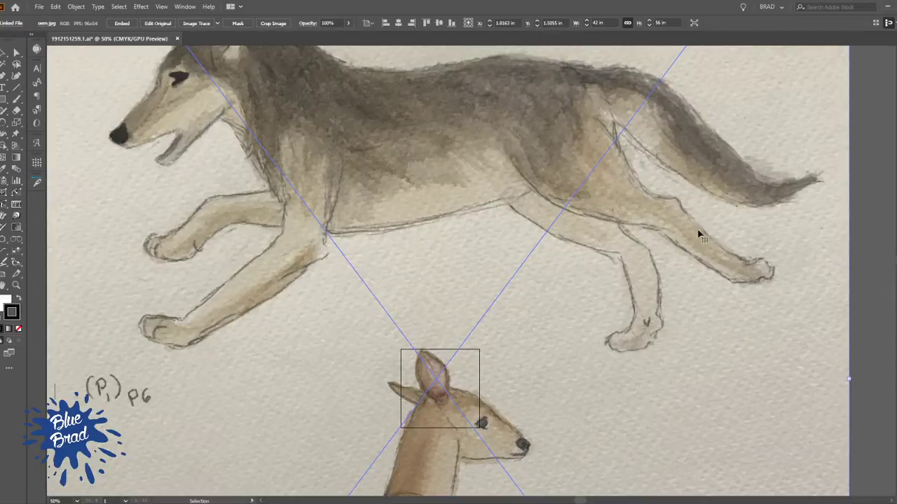
scroll(686, 195, up, 3)
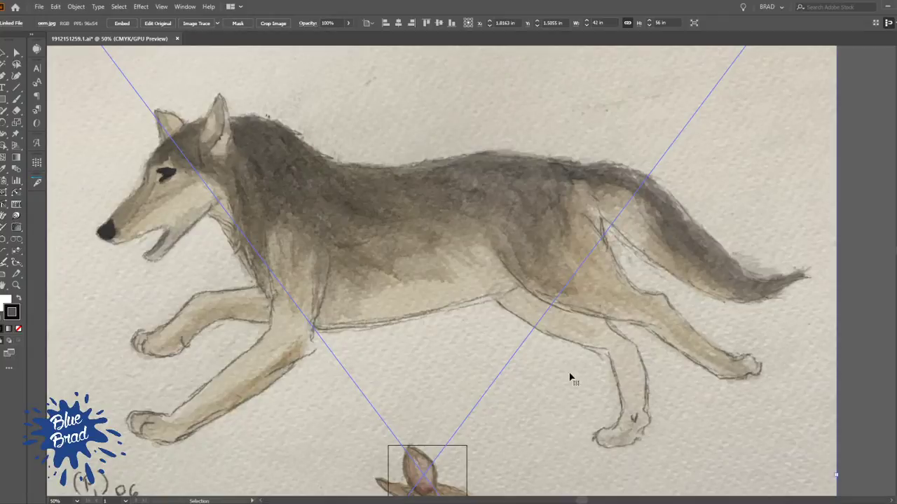
scroll(561, 424, down, 5)
scroll(482, 245, down, 2)
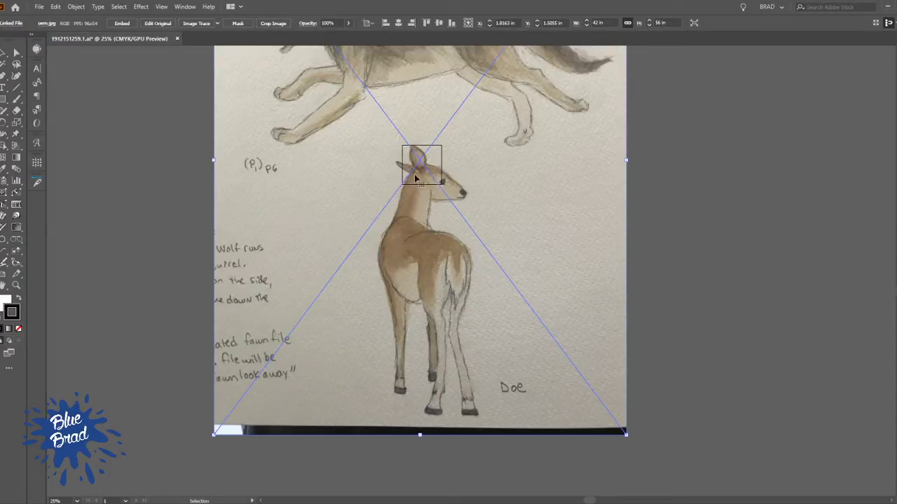
scroll(463, 194, up, 2)
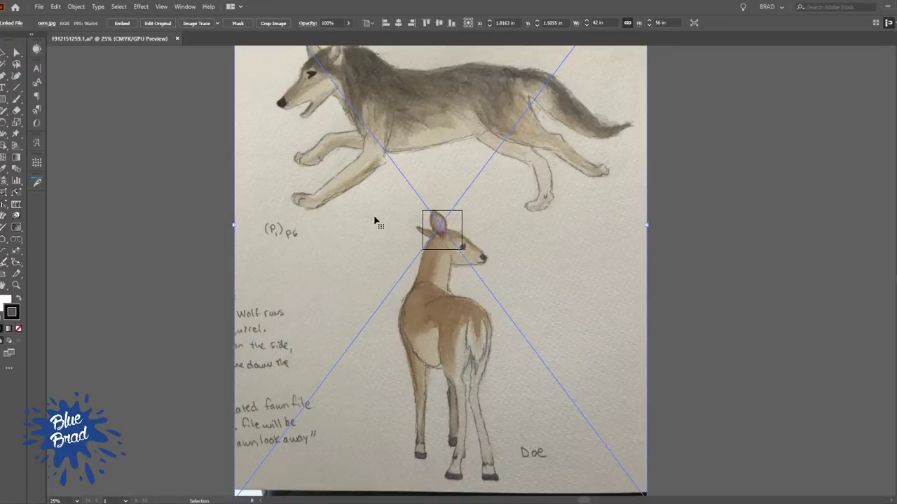
drag(501, 194, 492, 296)
drag(495, 400, 496, 281)
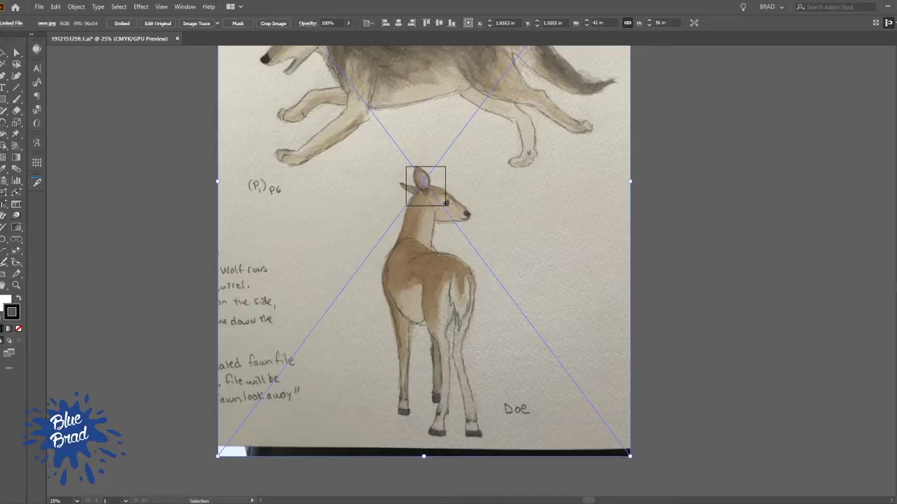
Deselect the placed image and examine the wolf's head, legs and body up close
click(706, 283)
drag(552, 189, 541, 300)
scroll(225, 150, up, 3)
drag(328, 223, 211, 260)
drag(323, 305, 308, 219)
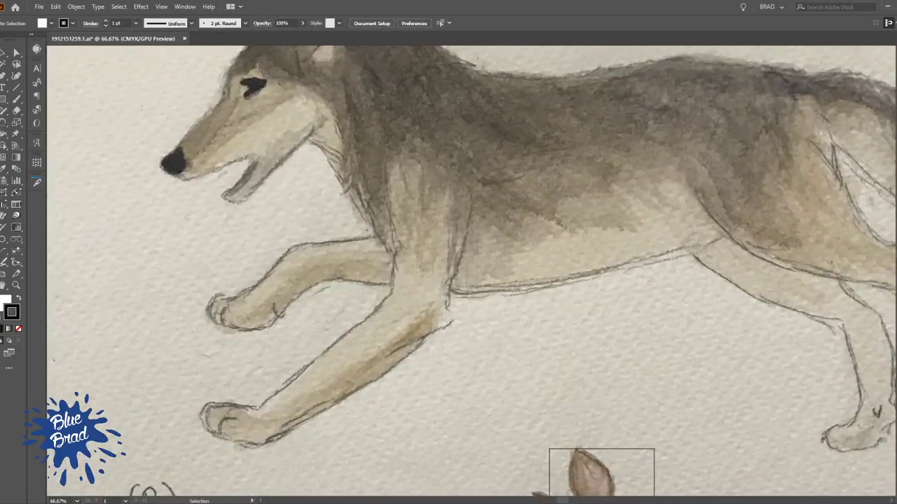
drag(430, 205, 366, 226)
drag(582, 230, 420, 231)
drag(318, 232, 522, 241)
drag(339, 269, 348, 306)
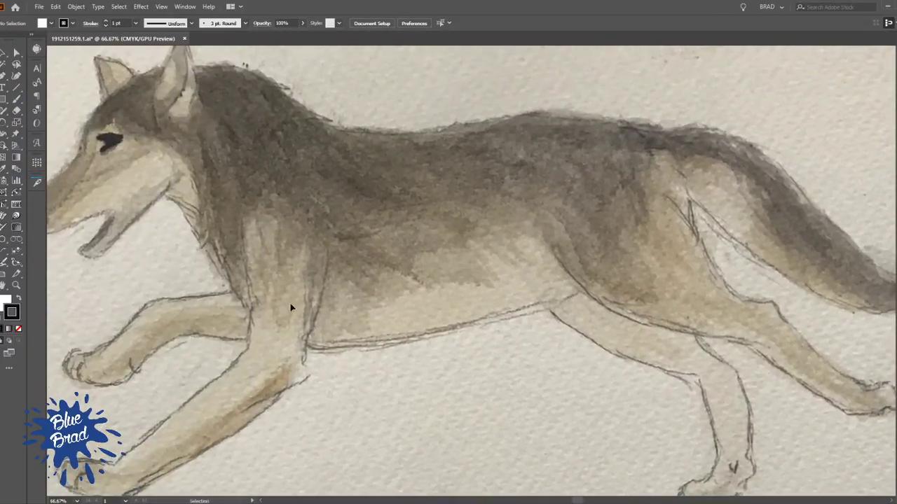
Trace the wolf's torso with the Pen tool as a closed curved shape about 17.8 by 8.9 in
key(p)
click(324, 350)
drag(231, 290, 220, 243)
drag(345, 131, 455, 141)
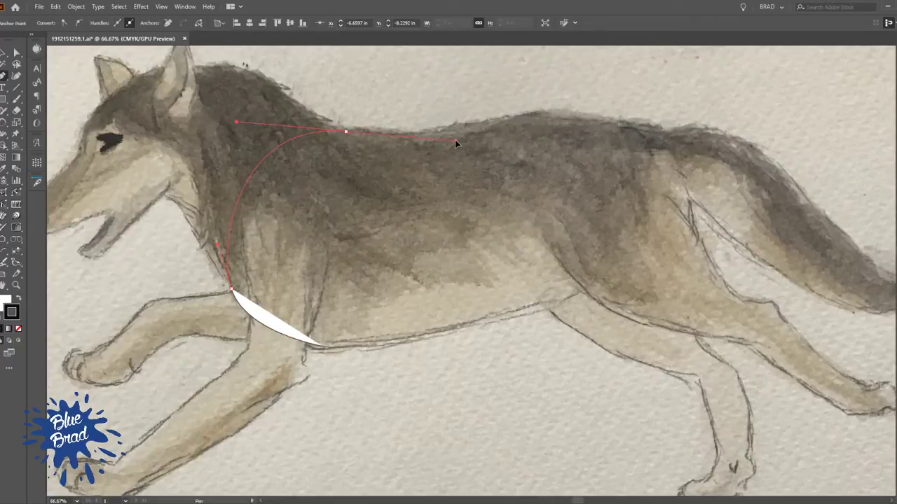
drag(516, 117, 541, 110)
drag(666, 133, 682, 149)
drag(689, 223, 676, 250)
drag(503, 317, 443, 328)
drag(319, 354, 269, 340)
drag(409, 274, 306, 318)
key(v)
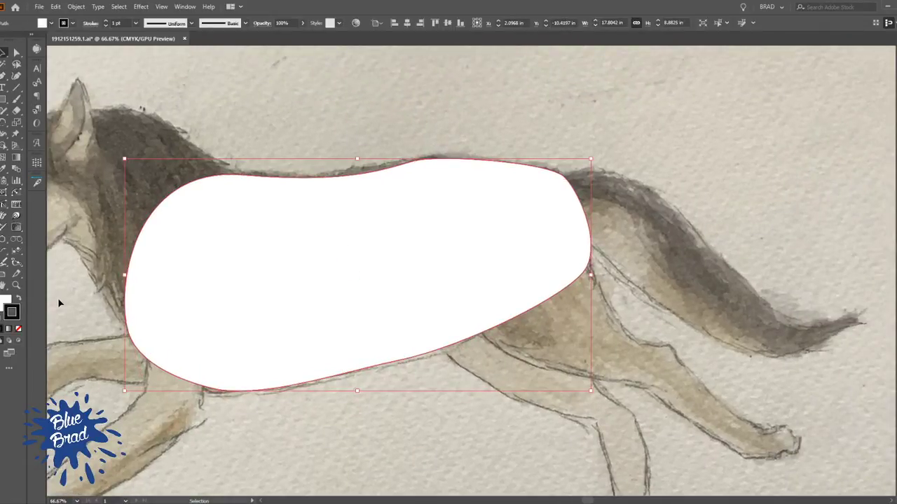
Give the torso shape no fill and a white 5 pt stroke, and deselect it
key(shift+x)
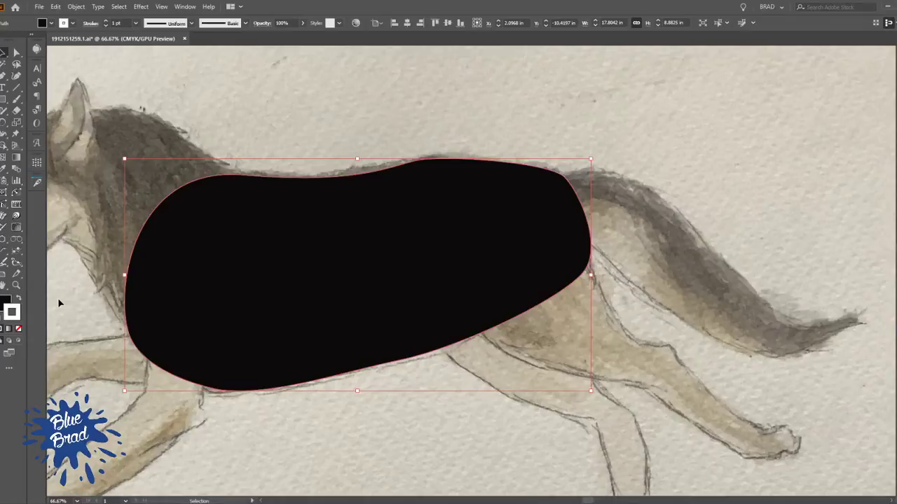
key(slash)
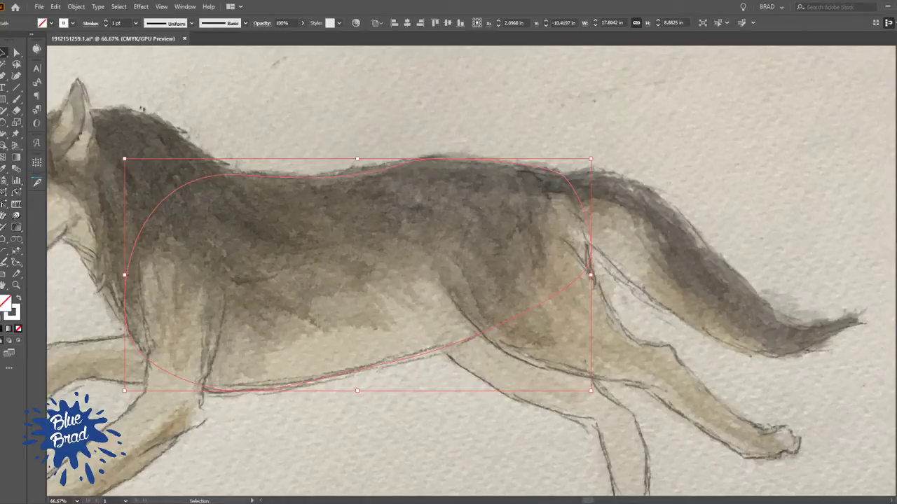
key(x)
scroll(117, 23, up, 4)
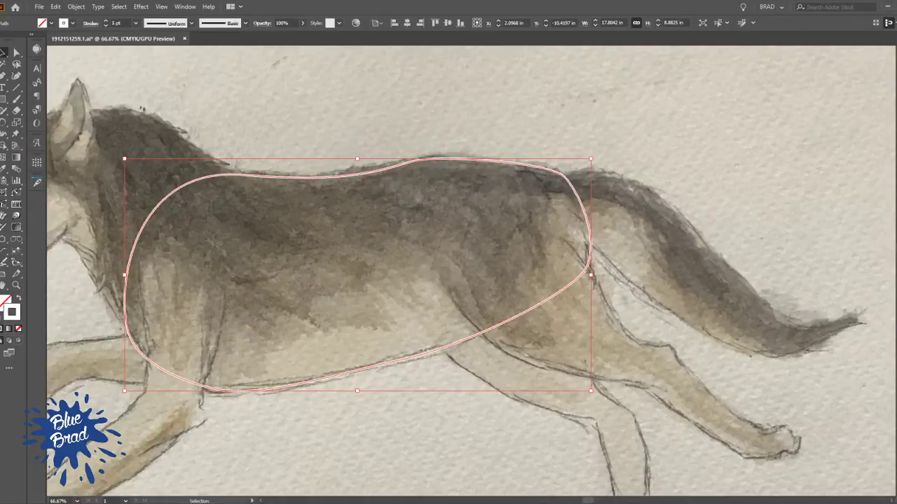
click(689, 146)
Trace the wolf's near hind thigh as a closed Pen tool shape from the flank to the hock, overlapping the torso
drag(584, 200, 519, 155)
scroll(645, 160, down, 1)
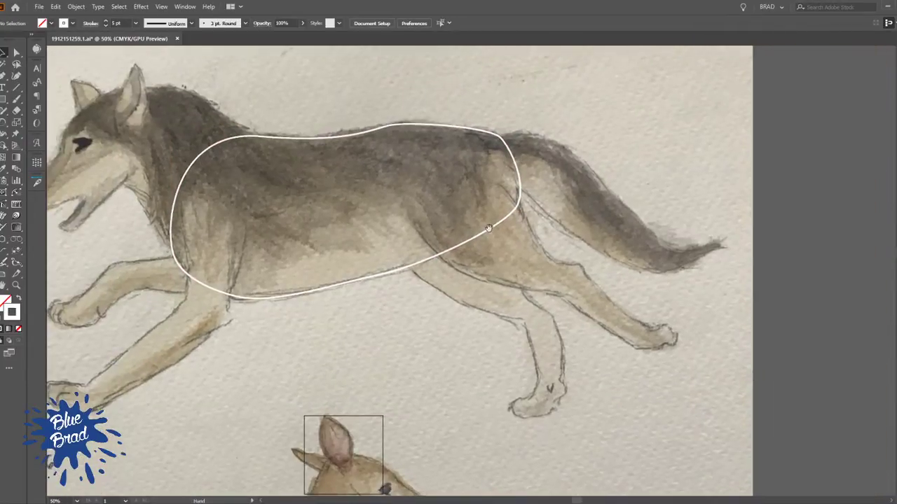
key(p)
drag(407, 210, 401, 193)
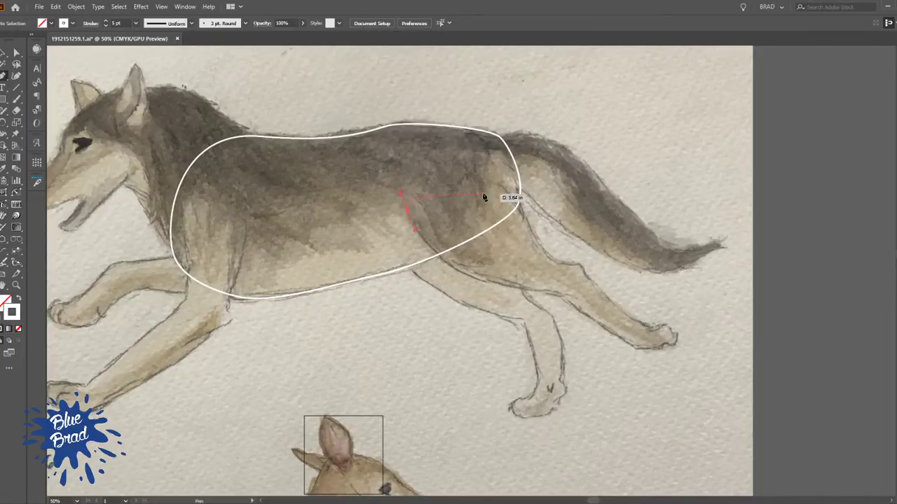
drag(513, 202, 521, 200)
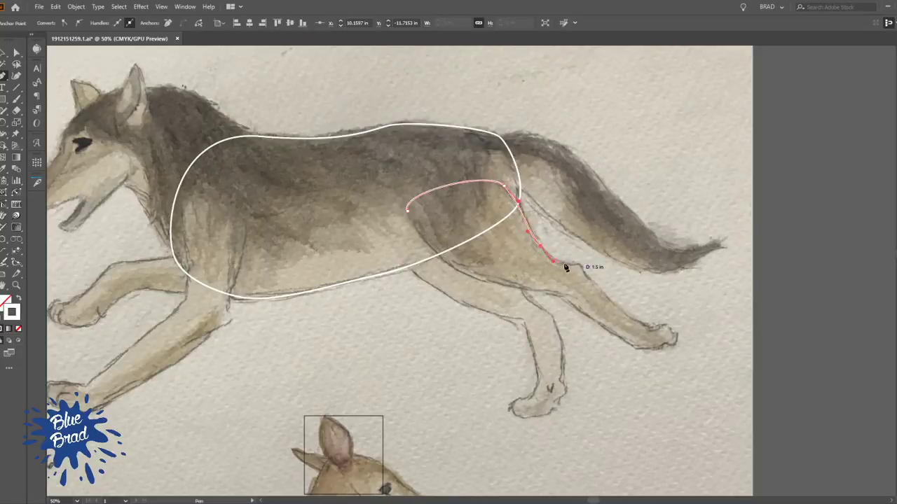
drag(577, 266, 590, 263)
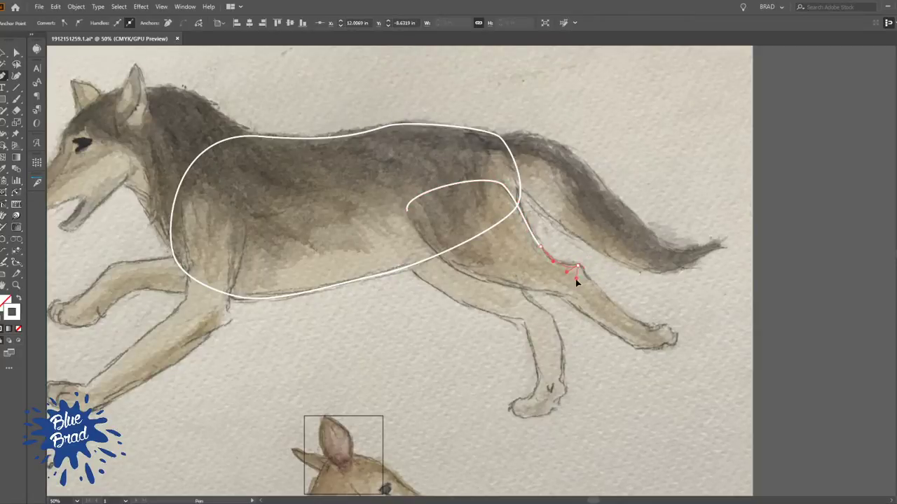
drag(561, 296, 544, 296)
click(407, 210)
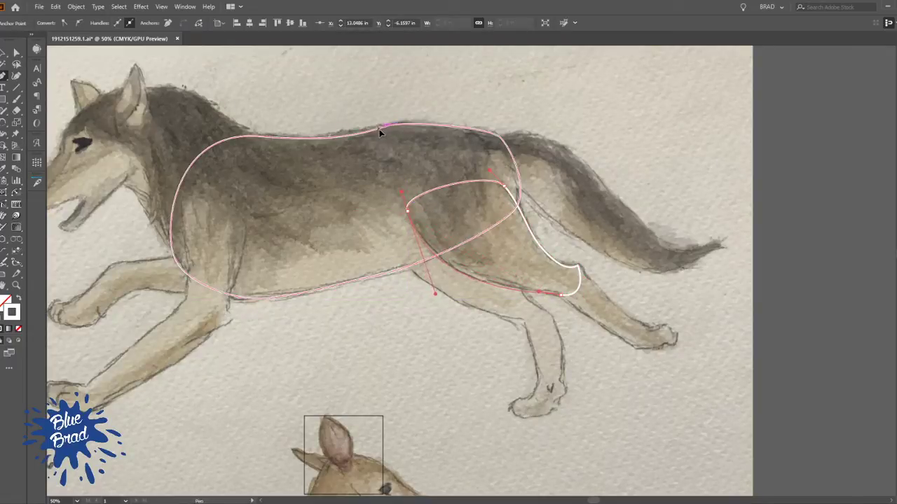
ctrl+click(602, 158)
Trace the wolf's near upper front leg with the Pen tool as a closed shape about 3.4 by 7.3 in
drag(349, 225, 584, 222)
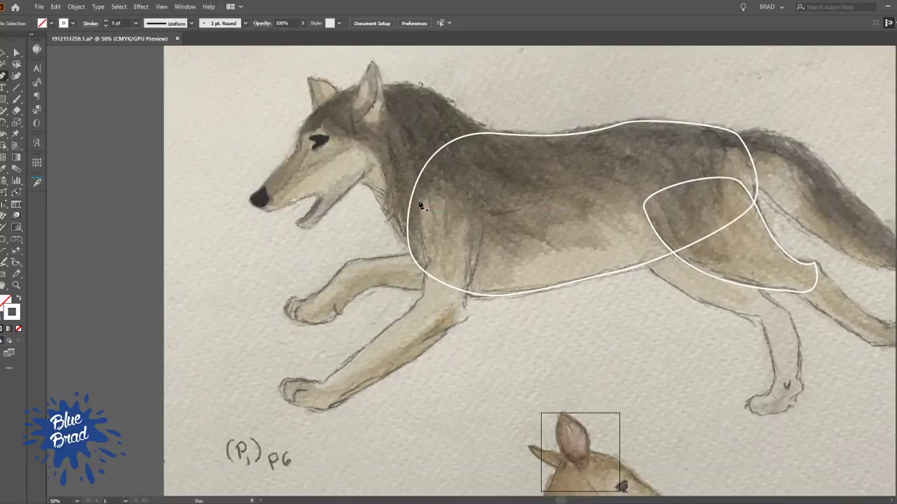
drag(417, 201, 418, 181)
drag(482, 219, 446, 326)
click(465, 304)
drag(417, 300, 424, 242)
drag(418, 201, 419, 178)
Adjust the upper front leg's curve just above its lower end to follow the sketch, and deselect the shape
scroll(424, 242, up, 4)
key(a)
click(428, 249)
drag(428, 250, 419, 260)
scroll(441, 264, down, 3)
drag(588, 416, 498, 435)
key(v)
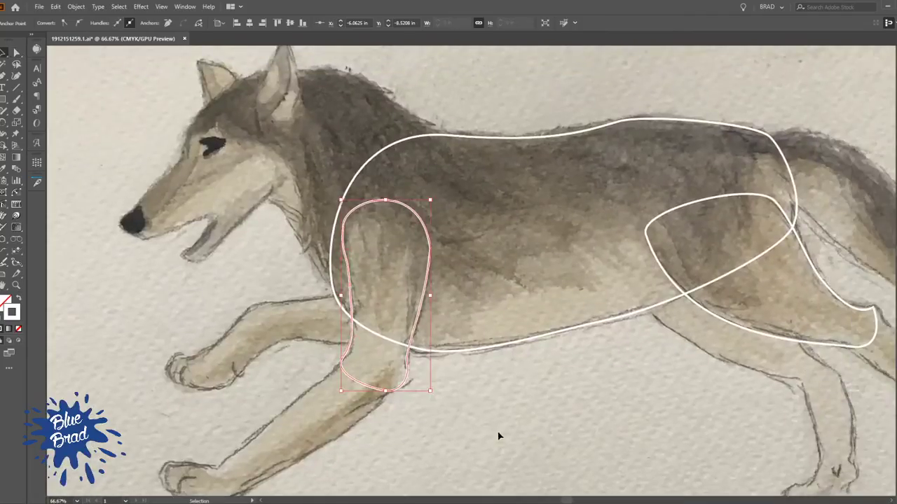
click(498, 436)
Trace the near lower front leg from elbow to wrist as a closed Pen tool shape about 7.4 by 5.5 in
scroll(566, 388, down, 2)
drag(510, 401, 396, 311)
scroll(339, 290, up, 2)
drag(287, 337, 414, 290)
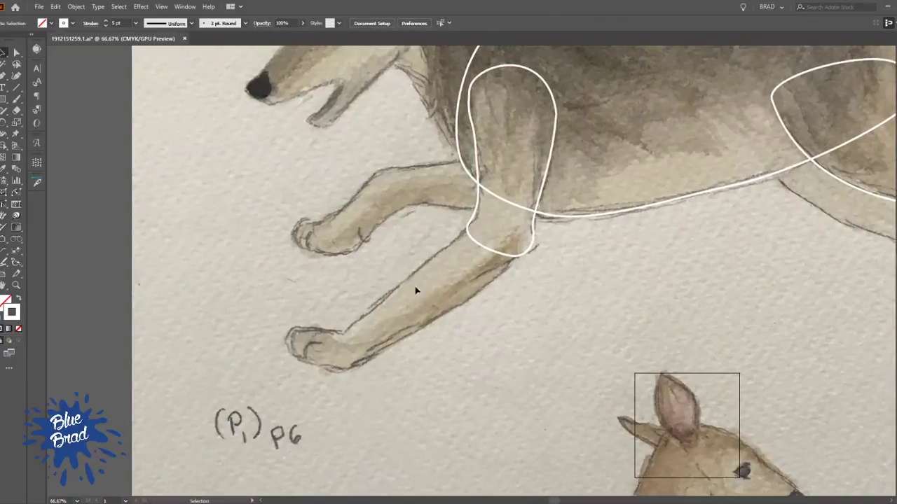
scroll(375, 325, up, 1)
key(p)
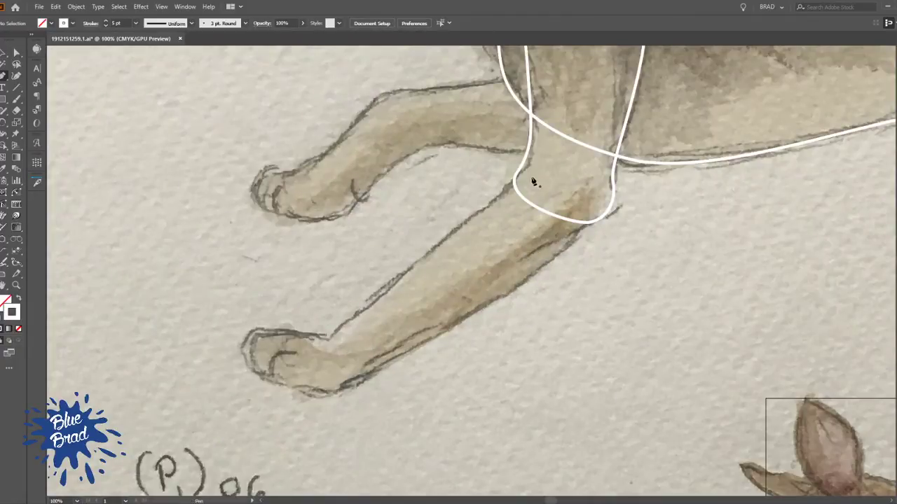
click(511, 184)
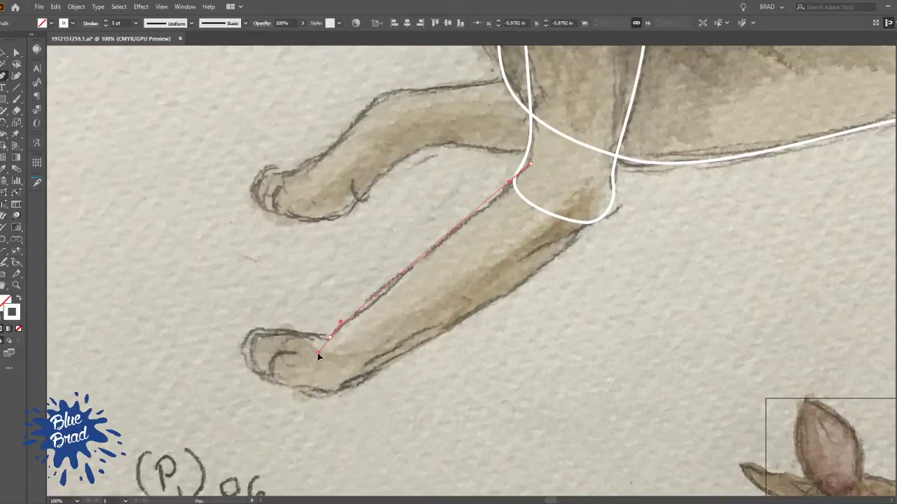
drag(330, 338, 330, 350)
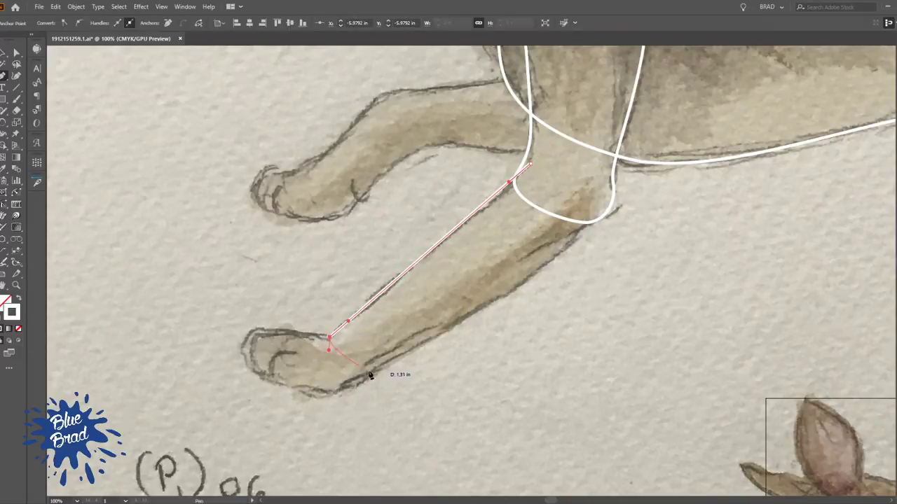
drag(371, 374, 413, 346)
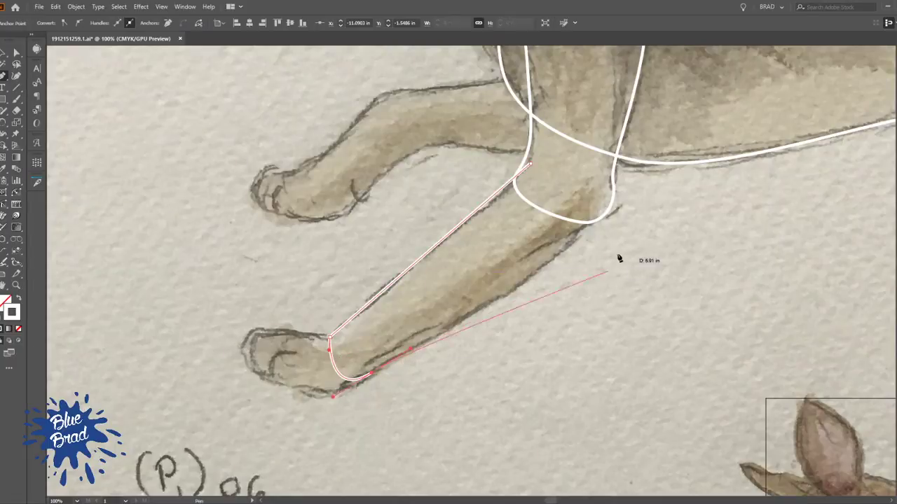
drag(623, 210, 604, 180)
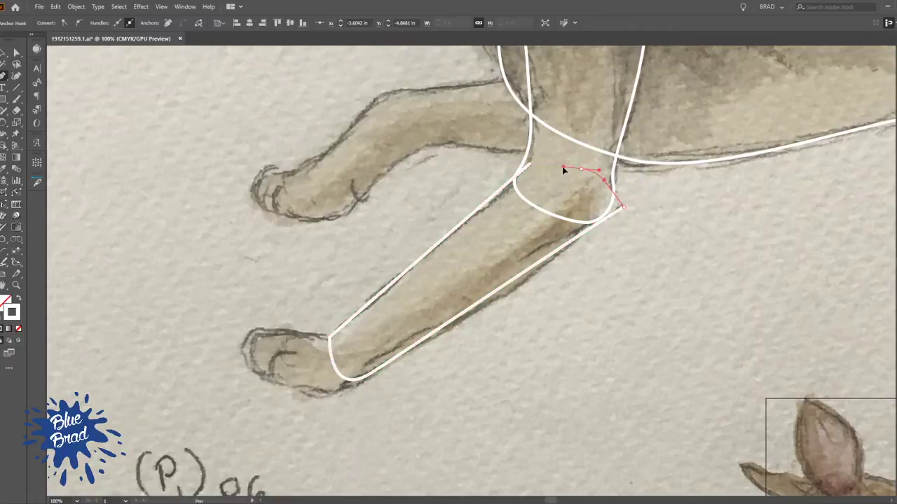
click(531, 164)
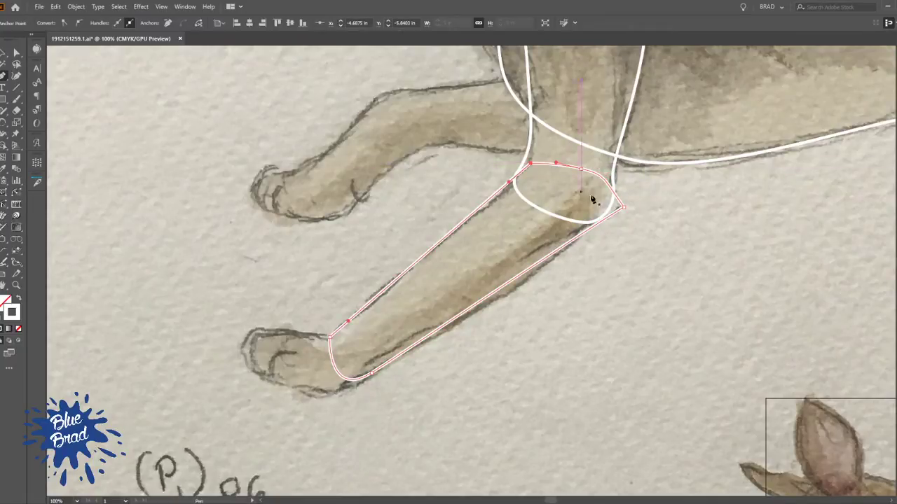
Round the lower leg's sharp elbow corner with the InkScribe tool, replacing its corner anchor with two flanking anchors and a curved segment
scroll(614, 195, up, 3)
drag(661, 231, 542, 256)
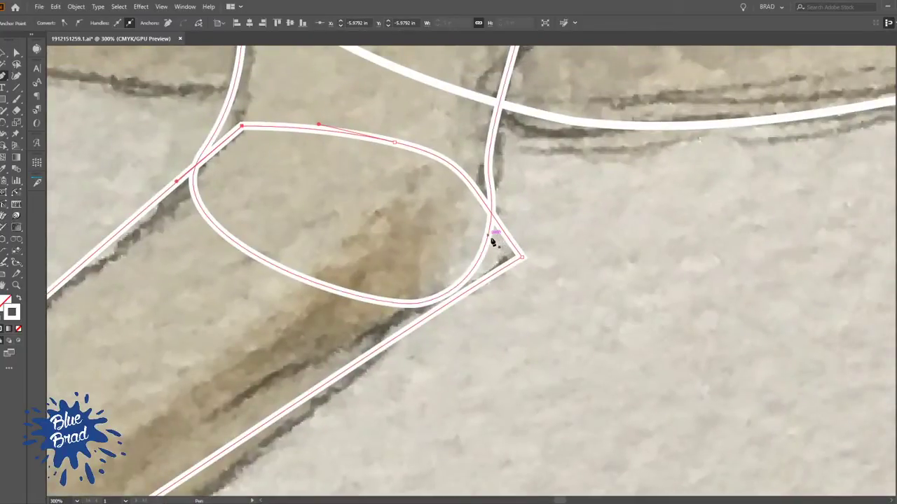
key(shift+p)
click(502, 230)
click(485, 280)
click(522, 257)
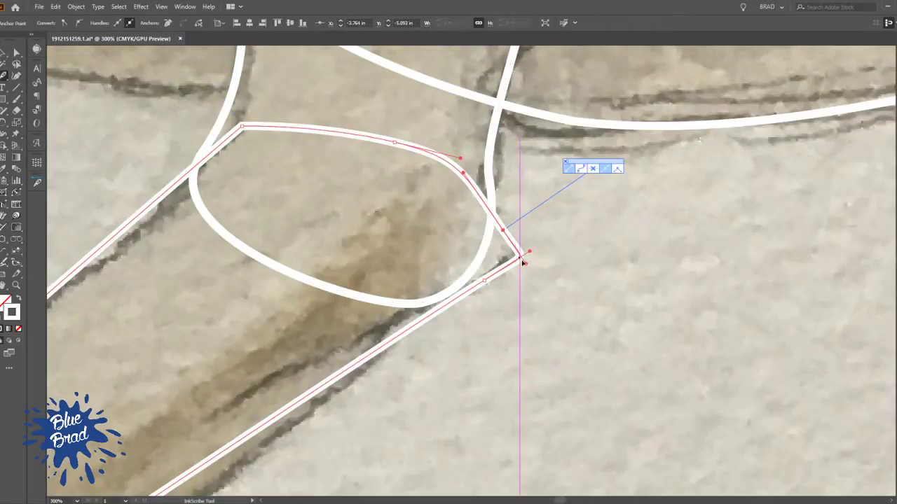
mouse_move(525, 264)
mouse_down()
mouse_move(509, 274)
mouse_move(517, 248)
mouse_move(530, 251)
mouse_move(514, 258)
mouse_up()
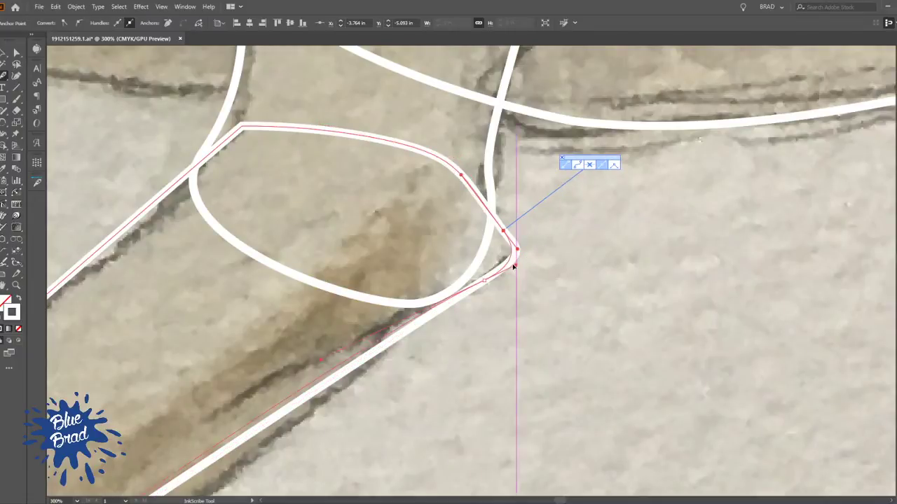
Add two more anchors along the underside of the elbow and refine its curve
click(459, 294)
drag(458, 297, 492, 276)
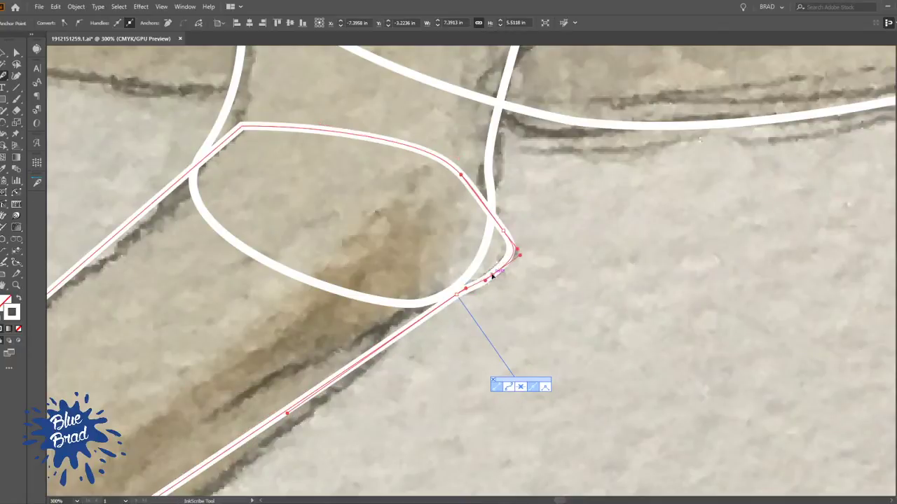
click(492, 277)
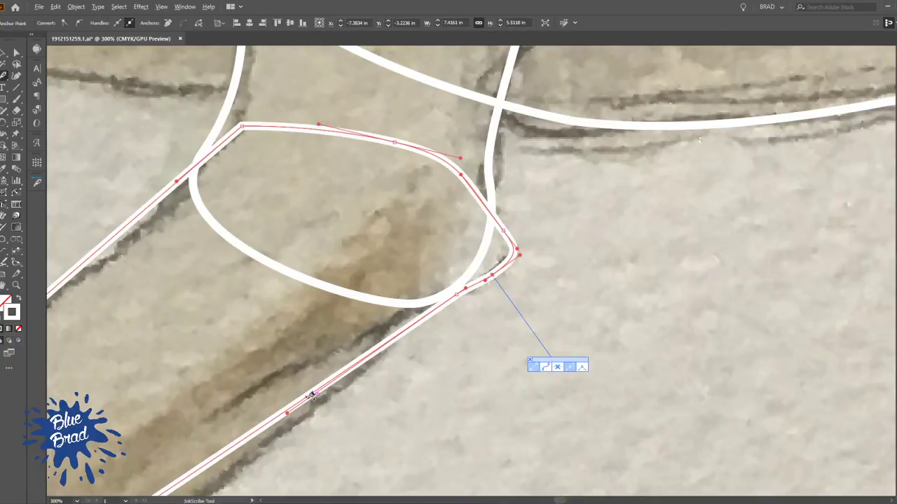
Add anchors along the lower front leg's underside below the elbow and reposition them to follow the sketched contour
click(272, 420)
drag(272, 421, 279, 435)
key(space)
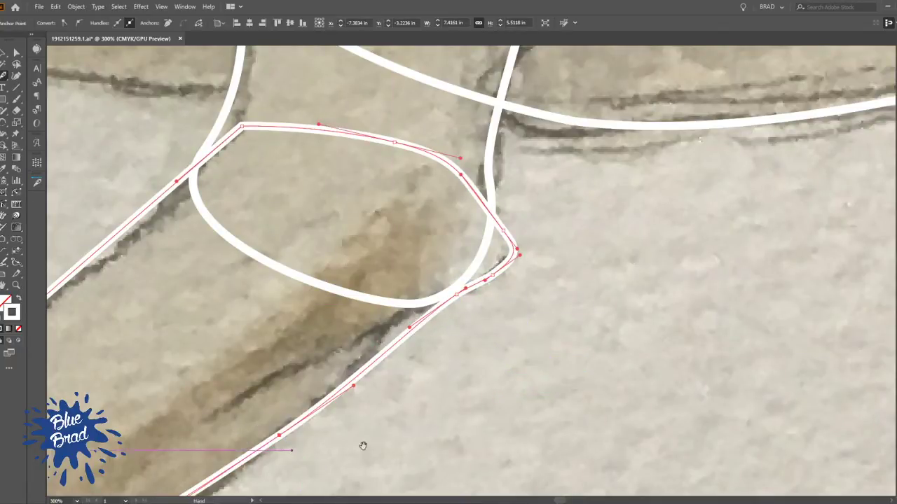
drag(343, 454, 513, 255)
click(321, 322)
drag(322, 322, 327, 335)
scroll(550, 227, up, 4)
click(551, 215)
drag(552, 214, 543, 203)
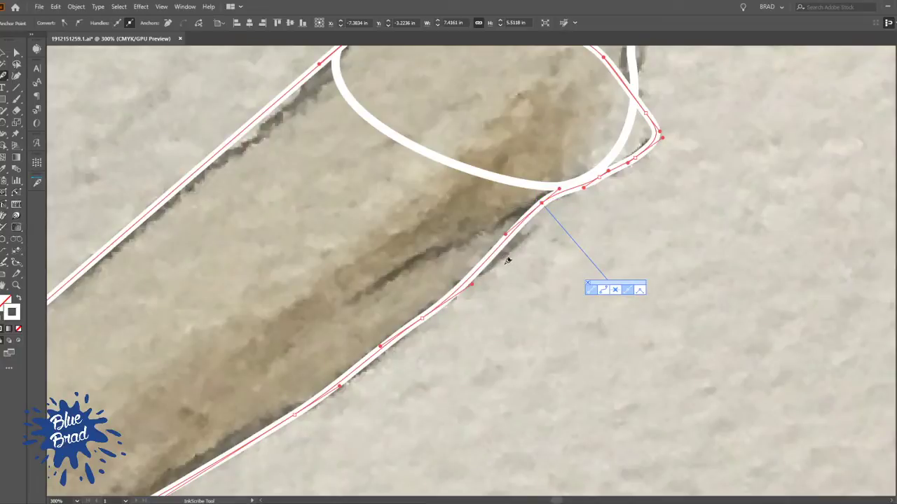
drag(499, 250, 503, 256)
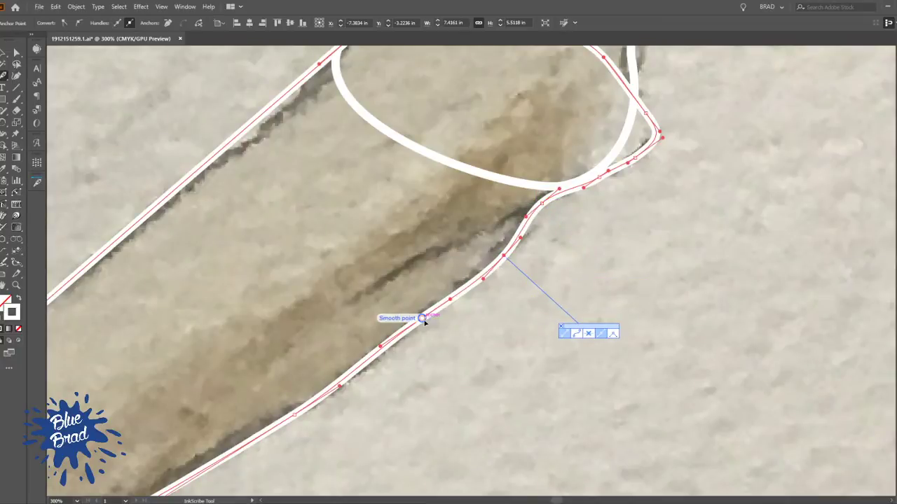
Add anchors to the upper front leg's front edge on both sides of the elbow bend and pull the lower one inward
scroll(464, 337, down, 2)
drag(280, 446, 391, 280)
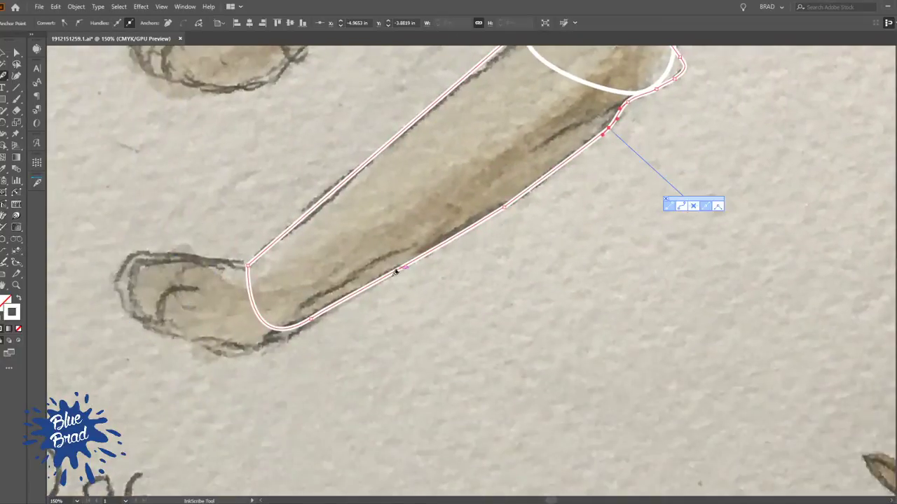
drag(352, 226, 410, 316)
drag(482, 227, 340, 381)
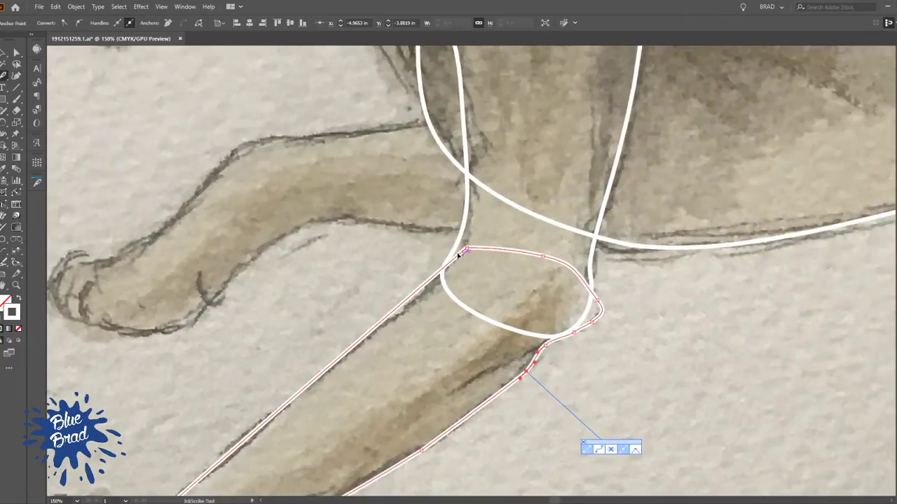
scroll(457, 259, up, 3)
ctrl+click(451, 238)
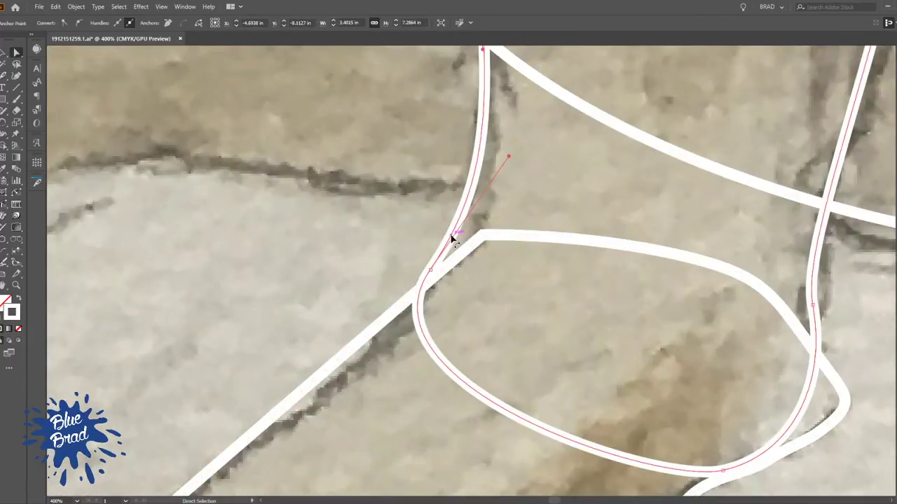
click(463, 215)
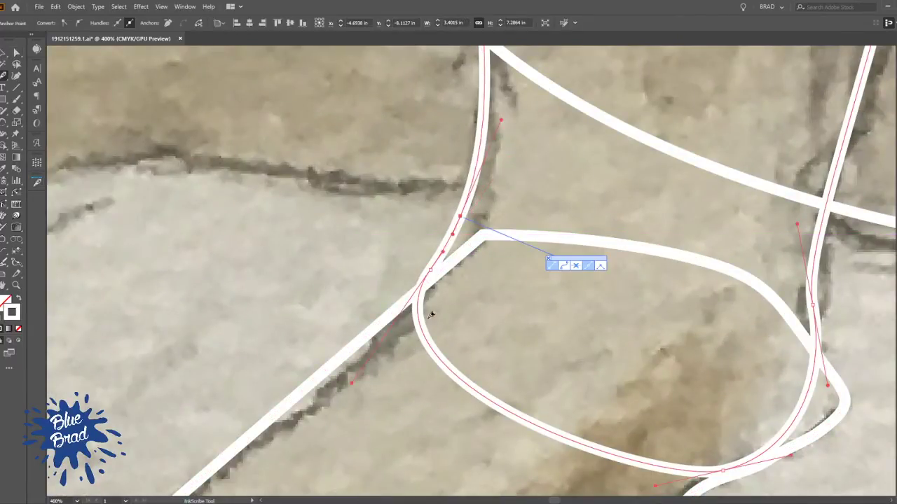
click(425, 326)
drag(425, 327, 444, 347)
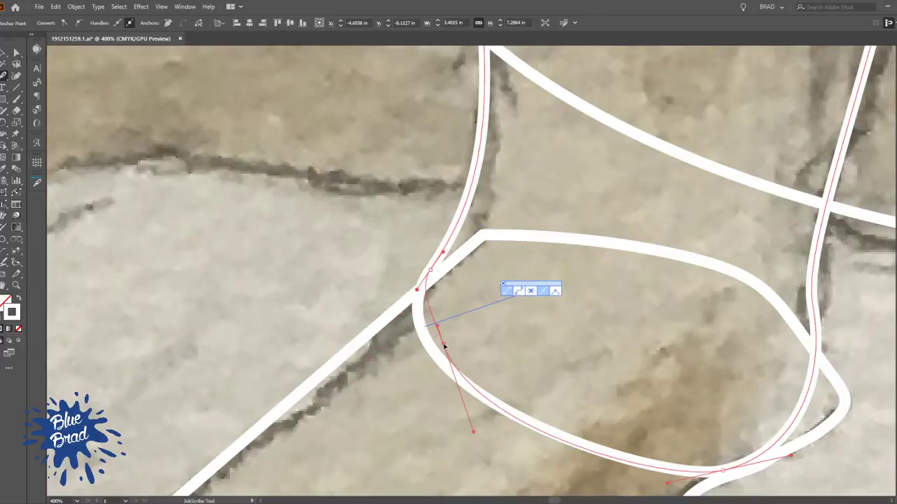
Remove the upper leg's smooth anchor between the two added ones, reshape the joining curve with its handle, and deselect the shape
click(430, 269)
drag(412, 253, 420, 298)
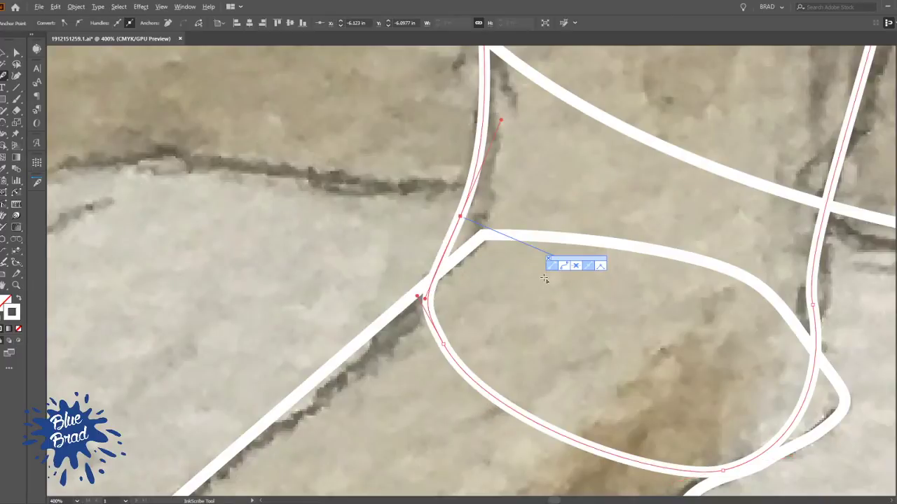
scroll(542, 288, down, 3)
drag(652, 306, 623, 209)
key(v)
click(606, 307)
Trace the near front paw with the Pencil tool as a closed shape about 3.2 by 1.7 in, overlapping the lower leg
scroll(624, 294, down, 3)
drag(610, 317, 444, 227)
scroll(340, 262, up, 1)
drag(314, 272, 445, 311)
scroll(362, 256, up, 4)
drag(632, 309, 396, 246)
key(a)
ctrl+click(528, 229)
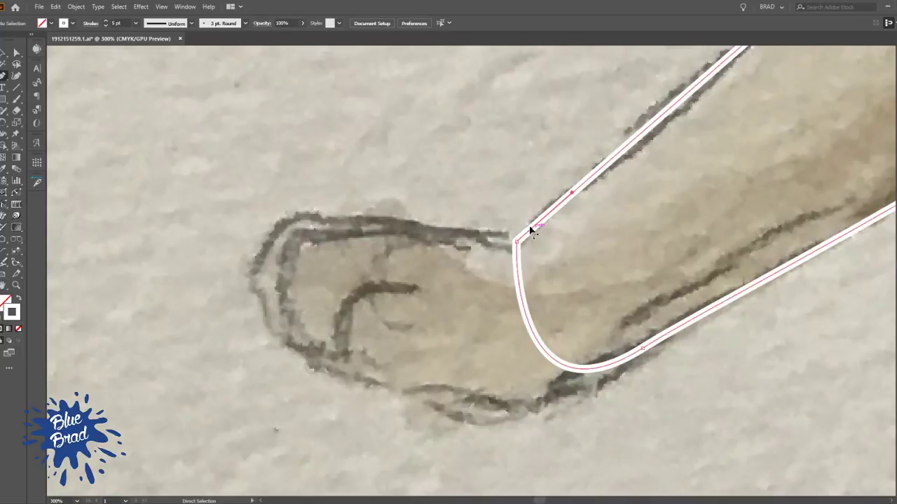
key(n)
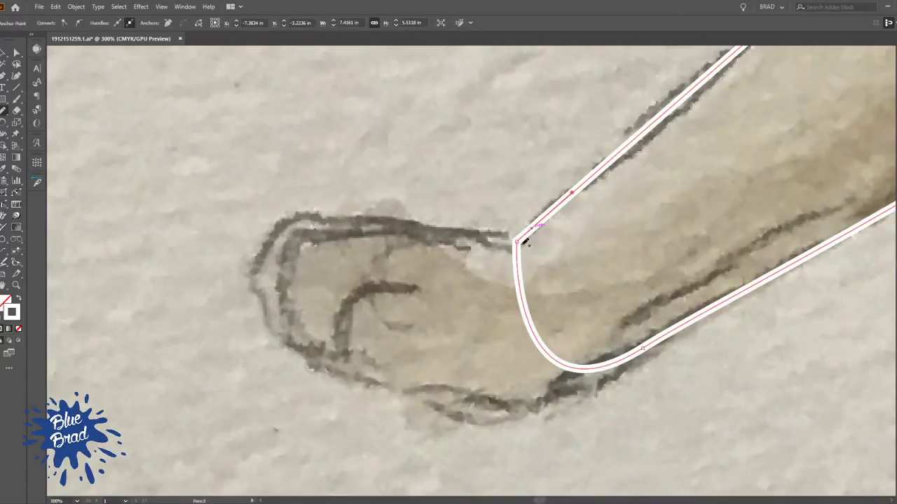
ctrl+click(535, 244)
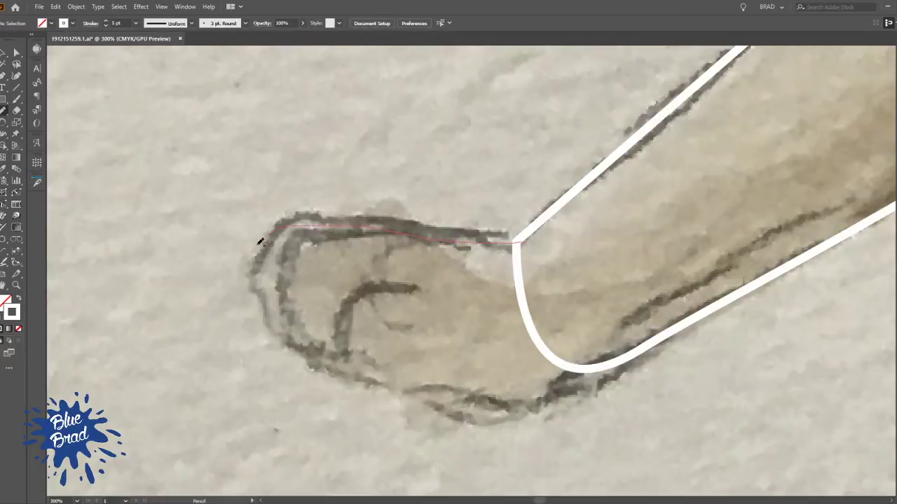
mouse_move(249, 288)
mouse_down()
mouse_move(269, 327)
mouse_move(321, 366)
mouse_move(440, 411)
mouse_up()
drag(531, 238, 531, 240)
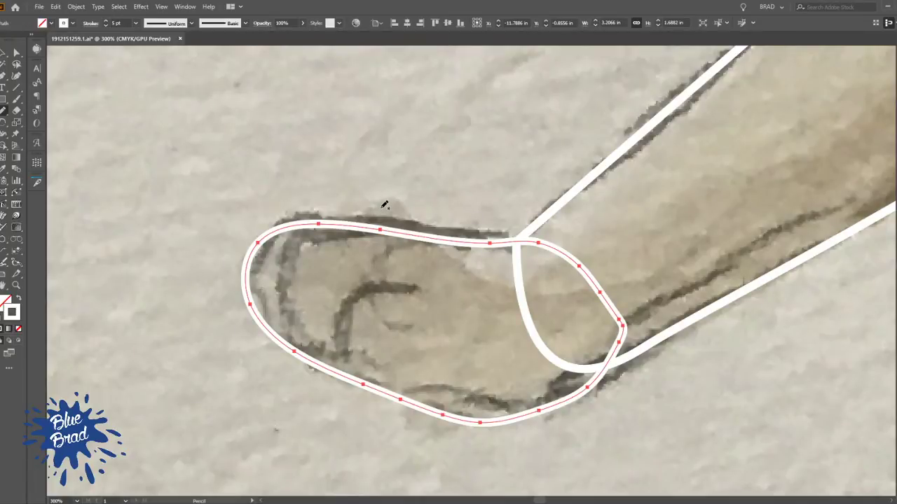
Pull the near front paw's upper edge outward at three anchors to follow the sketched contour, and deselect the paw
key(p)
drag(380, 230, 388, 220)
drag(491, 244, 499, 233)
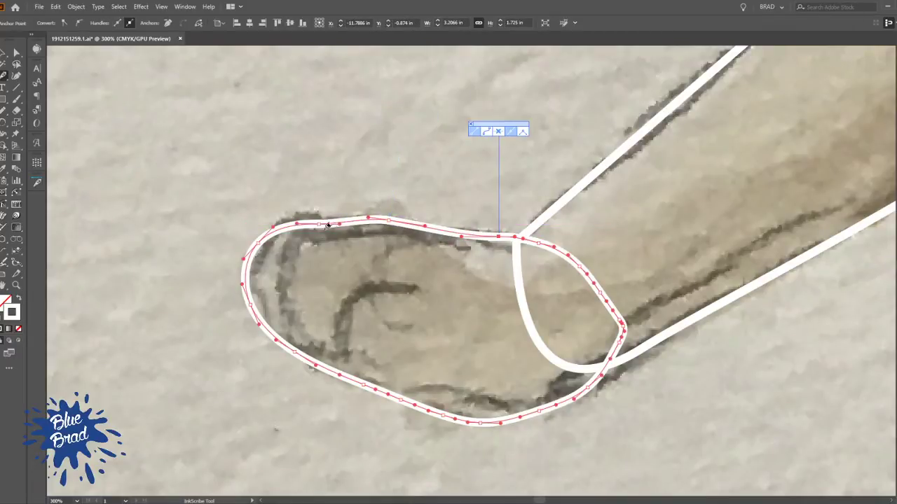
drag(313, 220, 313, 214)
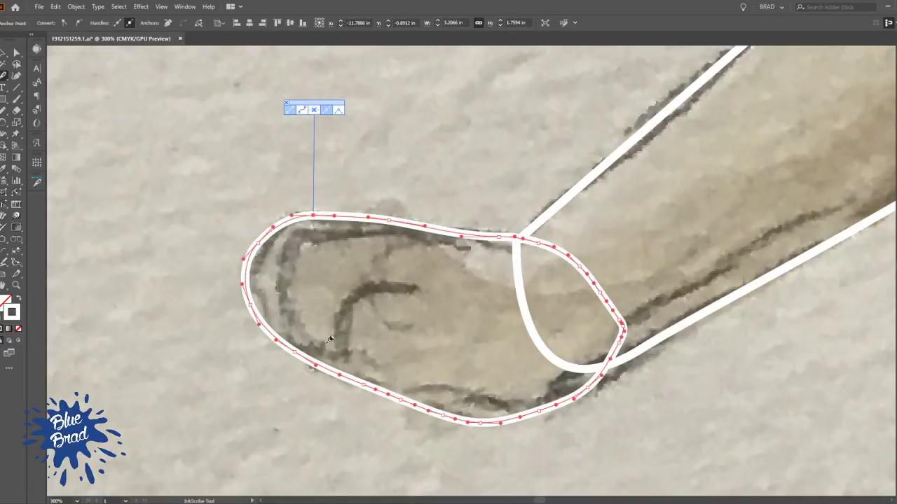
key(v)
click(326, 138)
Add an anchor to the hind thigh outline's rear edge just before the hock and raise it onto the sketched line
scroll(510, 139, down, 4)
drag(843, 168, 520, 358)
drag(842, 255, 503, 287)
scroll(504, 287, up, 2)
drag(571, 351, 489, 403)
key(a)
key(p)
scroll(411, 187, up, 2)
key(a)
click(383, 223)
key(shift+p)
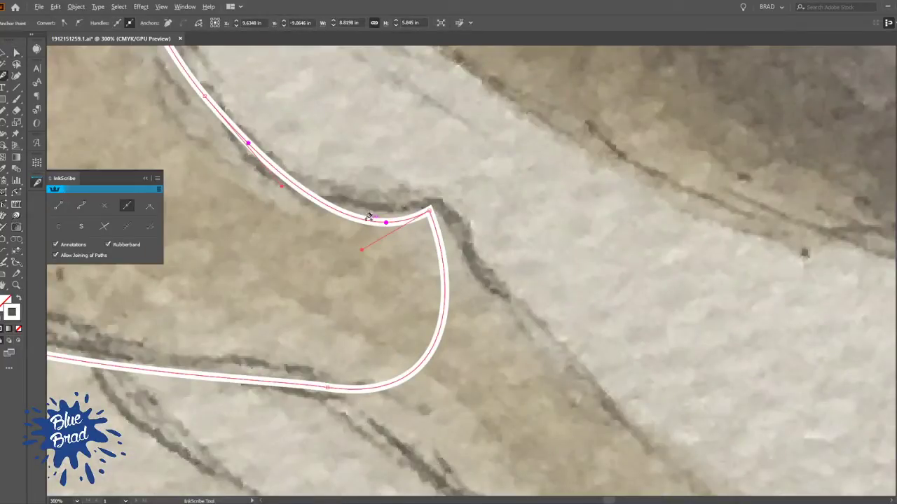
click(363, 219)
drag(363, 219, 367, 205)
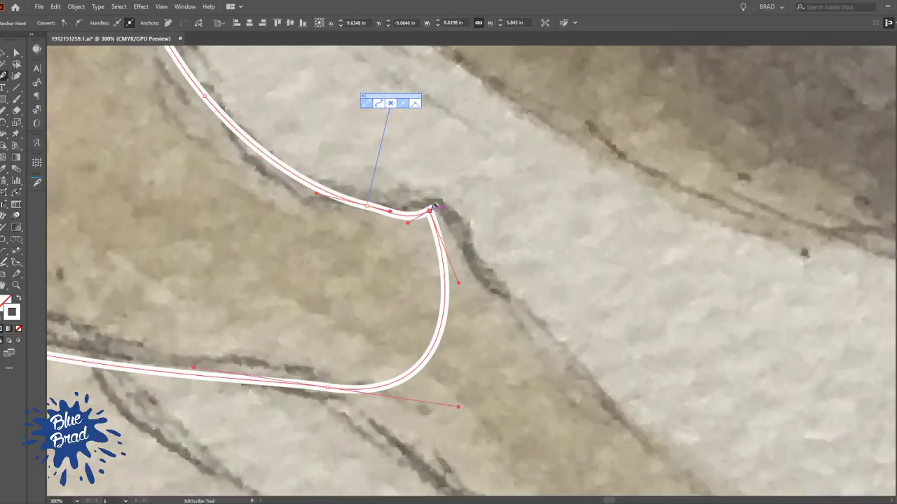
Replace the thigh outline's corner anchor at the hock with a smooth anchor pulled outward, and deselect the shape
click(429, 210)
click(433, 240)
drag(432, 240, 438, 230)
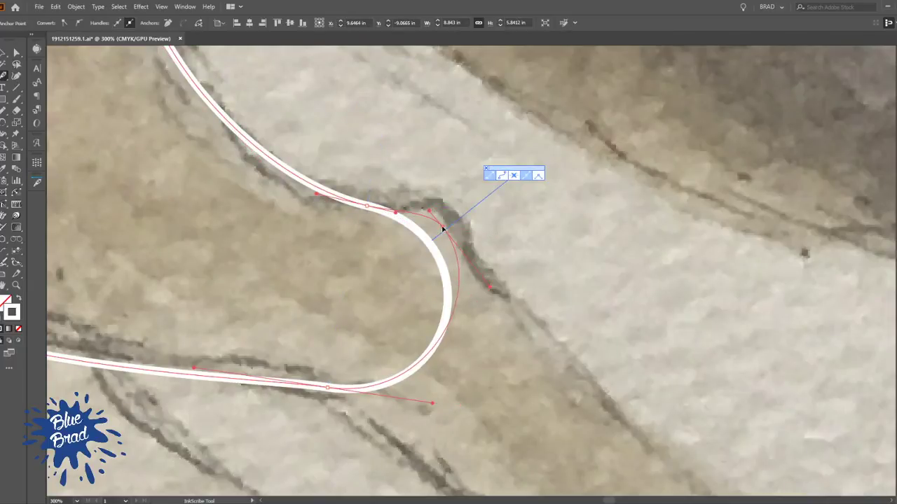
scroll(360, 302, down, 3)
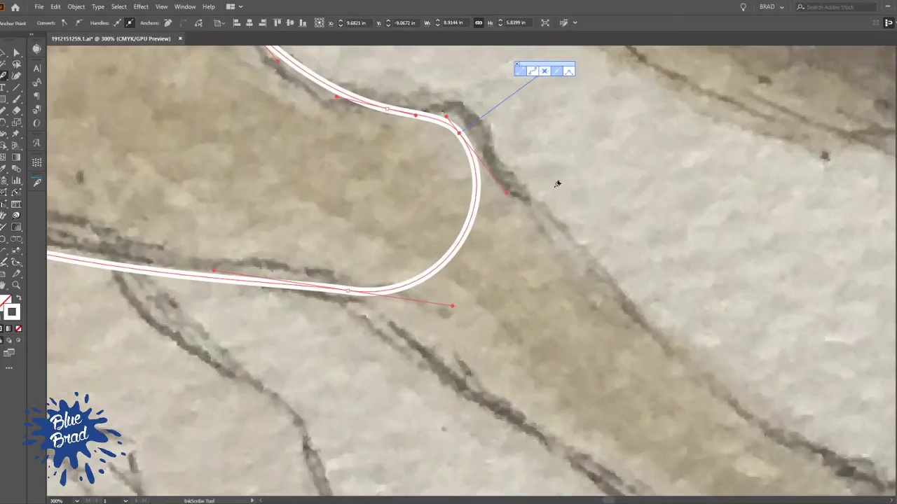
scroll(496, 139, down, 3)
ctrl+click(537, 168)
Start the lower hind leg outline at its underside, curving through the thigh's overlapping end and around the hock
drag(438, 159, 404, 242)
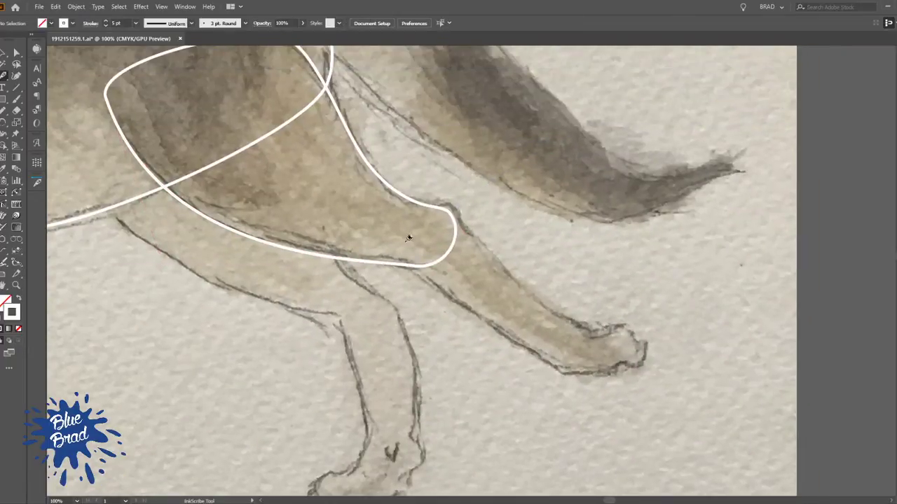
mouse_move(418, 276)
mouse_down()
mouse_move(401, 265)
mouse_move(397, 228)
mouse_up()
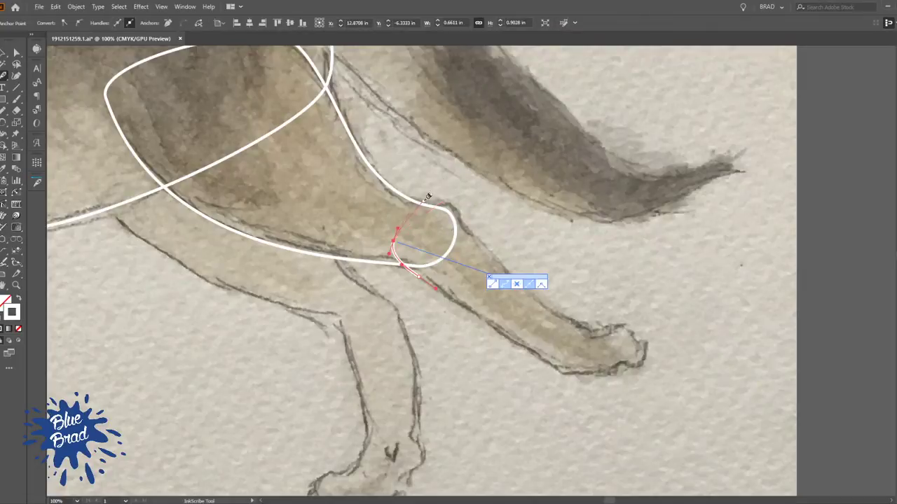
scroll(447, 196, up, 3)
drag(443, 242, 467, 231)
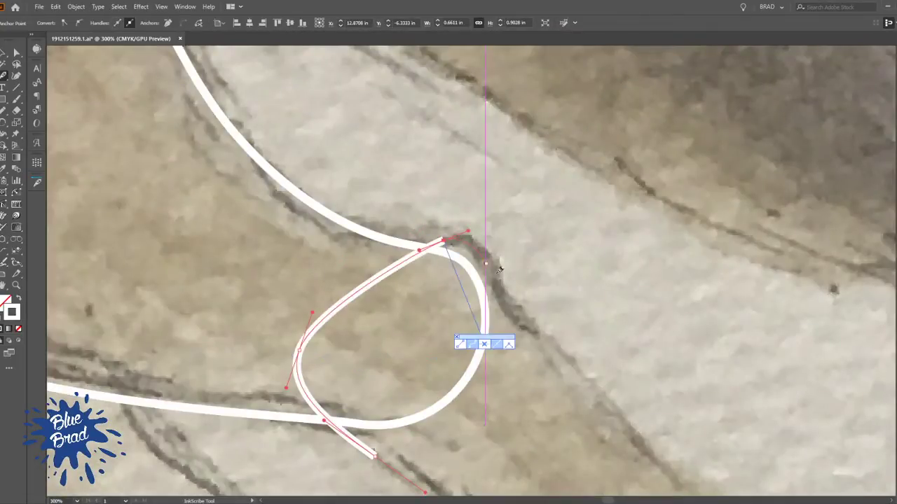
drag(503, 324, 302, 149)
drag(409, 226, 440, 264)
Continue the lower hind leg outline along its upper edge to the ankle and curve it across inside the paw
drag(517, 319, 370, 194)
scroll(370, 194, down, 2)
drag(391, 224, 415, 236)
scroll(458, 249, up, 2)
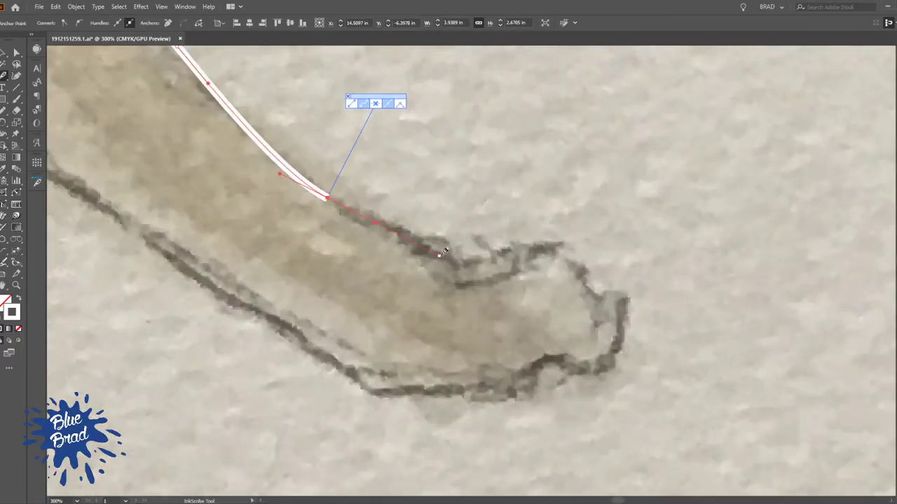
drag(456, 261, 477, 308)
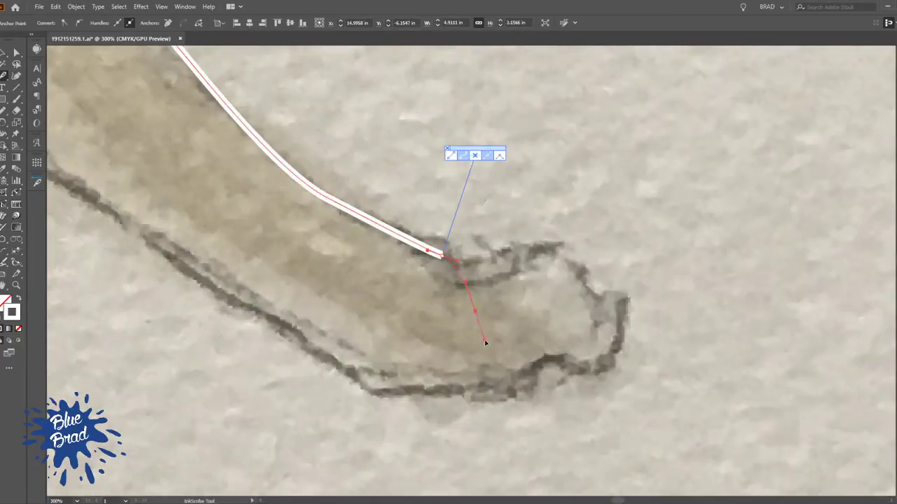
drag(485, 342, 485, 342)
Complete the lower hind leg outline along its underside back to the starting anchor, and deselect it
drag(377, 393, 346, 372)
drag(248, 297, 386, 331)
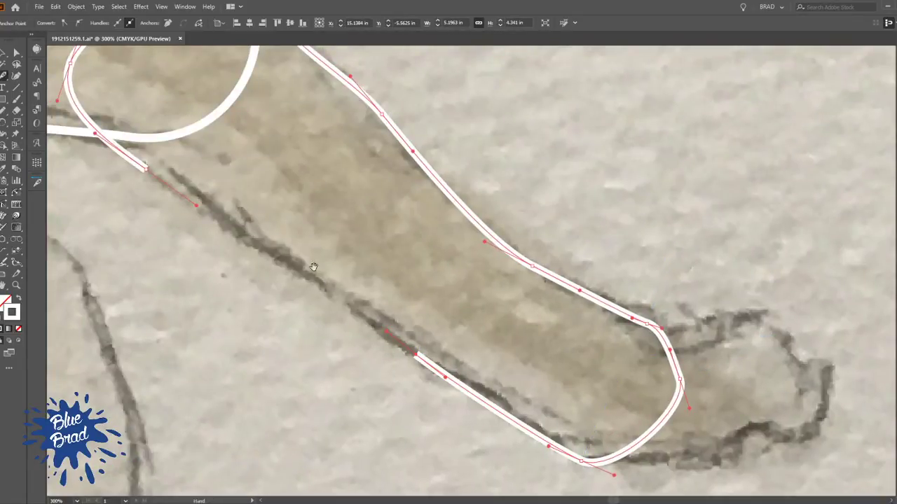
drag(309, 254, 475, 344)
drag(313, 256, 266, 232)
scroll(474, 253, right, 1)
key(ctrl+shift+a)
Start the near hind paw outline inside the lower leg, tracing the sole, the toe notch and the paw's tip
scroll(468, 260, down, 1)
scroll(507, 271, down, 2)
scroll(490, 273, up, 2)
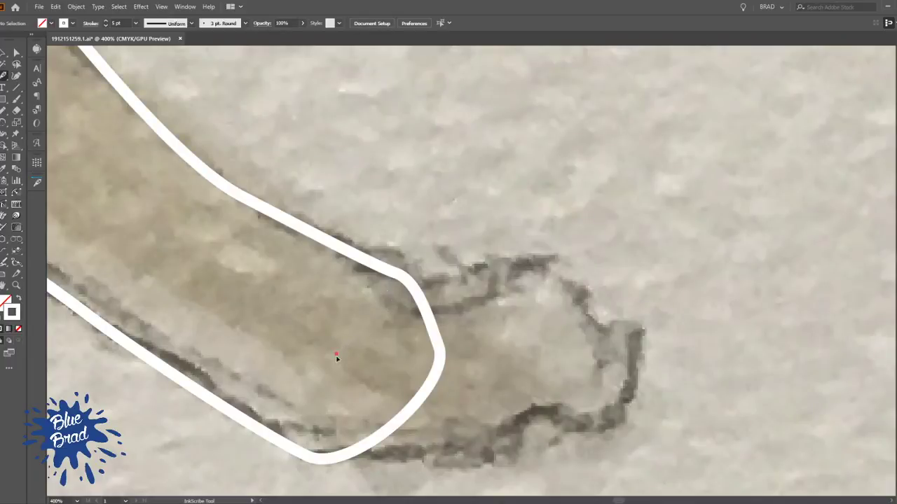
drag(322, 406, 275, 307)
mouse_move(344, 355)
mouse_down()
mouse_move(440, 362)
mouse_move(400, 378)
mouse_move(424, 359)
mouse_up()
drag(463, 334, 471, 319)
drag(531, 329, 534, 330)
mouse_move(585, 256)
mouse_down()
mouse_move(570, 180)
mouse_move(546, 181)
mouse_up()
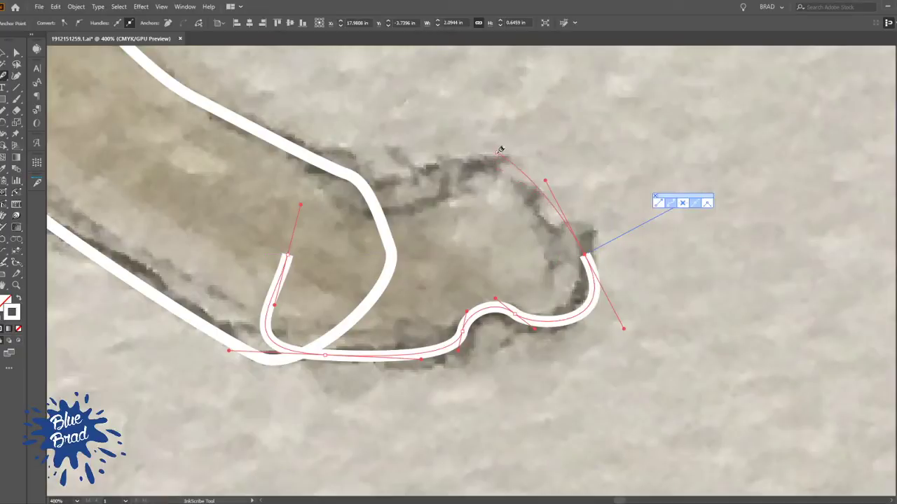
Close the near hind paw outline over its upper edge and ankle overlap at about 2.1 by 1.3 in, and deselect it
drag(484, 155, 461, 151)
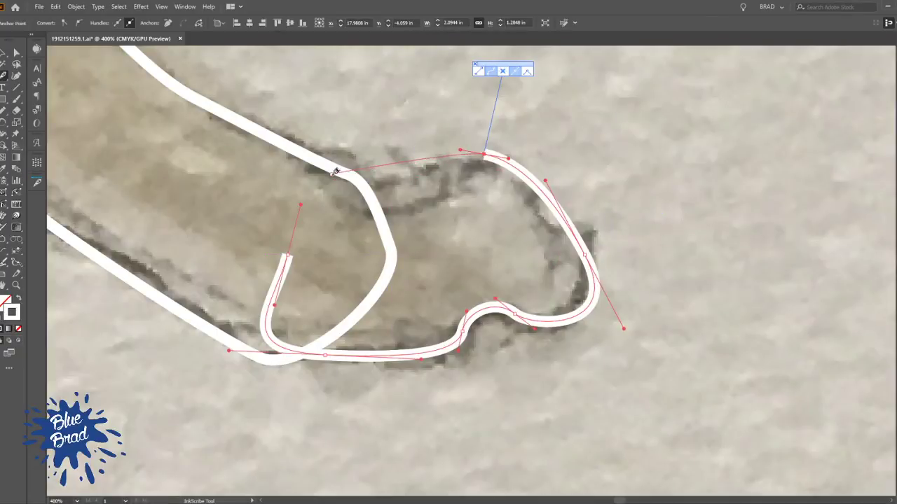
drag(331, 174, 296, 161)
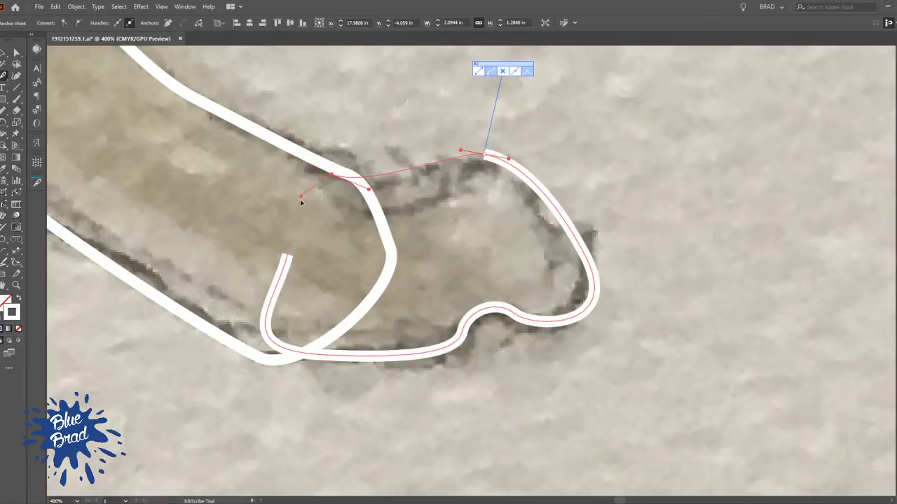
drag(303, 195, 301, 206)
click(288, 255)
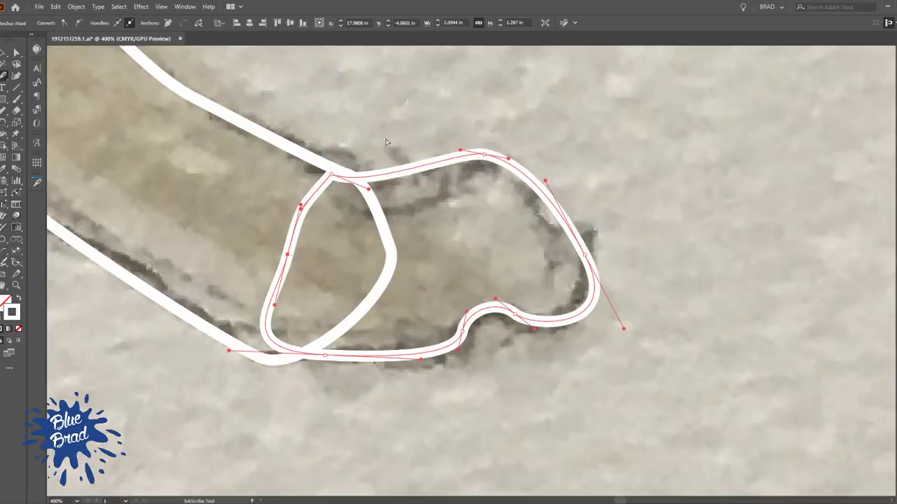
key(v)
click(411, 135)
Trace the tail with the Pencil tool as a closed shape about 11.6 by 7.1 in, overlapping the rump
scroll(411, 135, down, 4)
drag(400, 137, 684, 297)
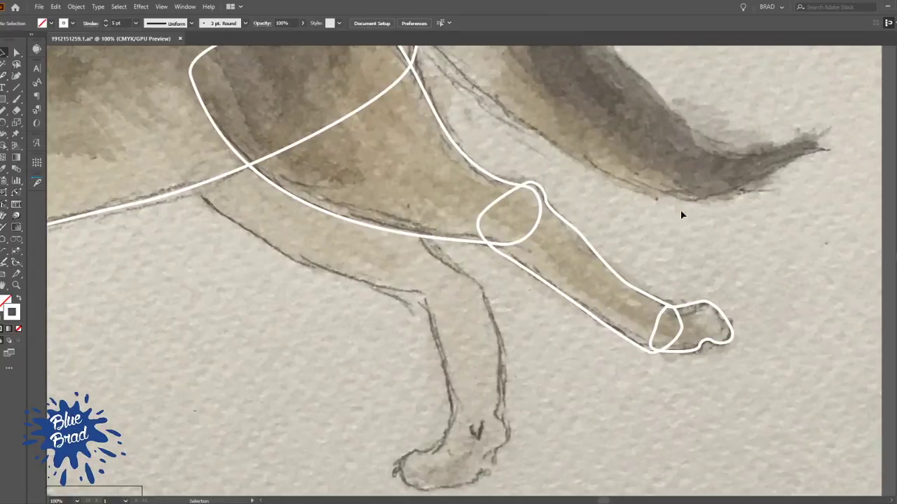
scroll(680, 210, down, 3)
drag(581, 254, 503, 260)
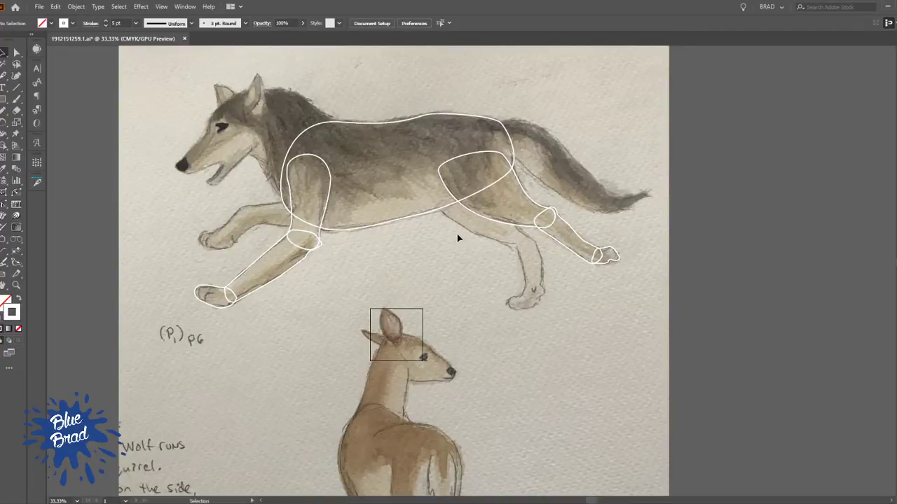
scroll(531, 210, up, 2)
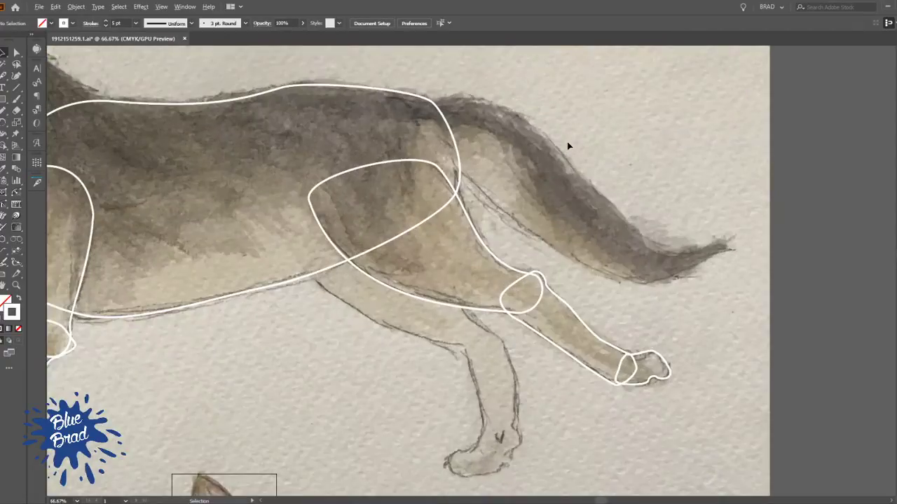
scroll(361, 150, up, 2)
drag(565, 259, 439, 217)
key(a)
key(p)
key(n)
scroll(441, 175, down, 2)
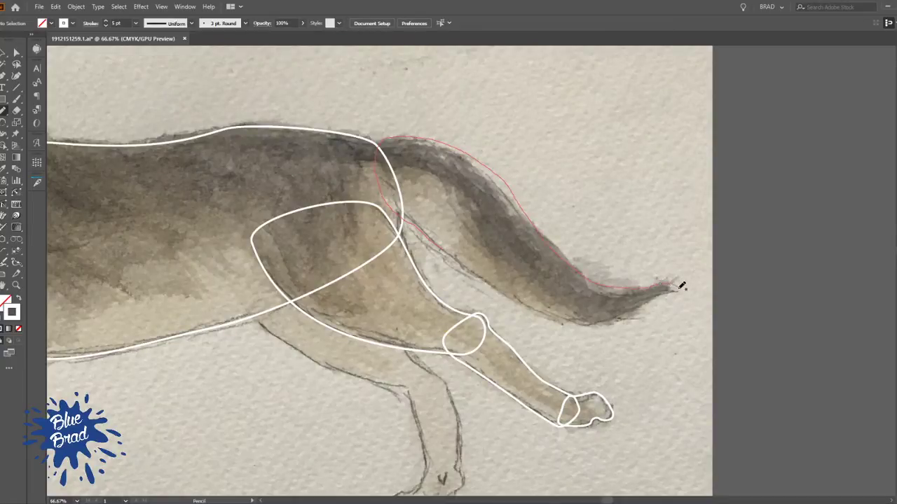
drag(541, 315, 473, 277)
drag(445, 248, 438, 242)
Redraw the tail outline's base with the Pencil tool so it reaches deeper into the torso, about 12 in wide overall
scroll(392, 190, up, 3)
scroll(382, 179, up, 1)
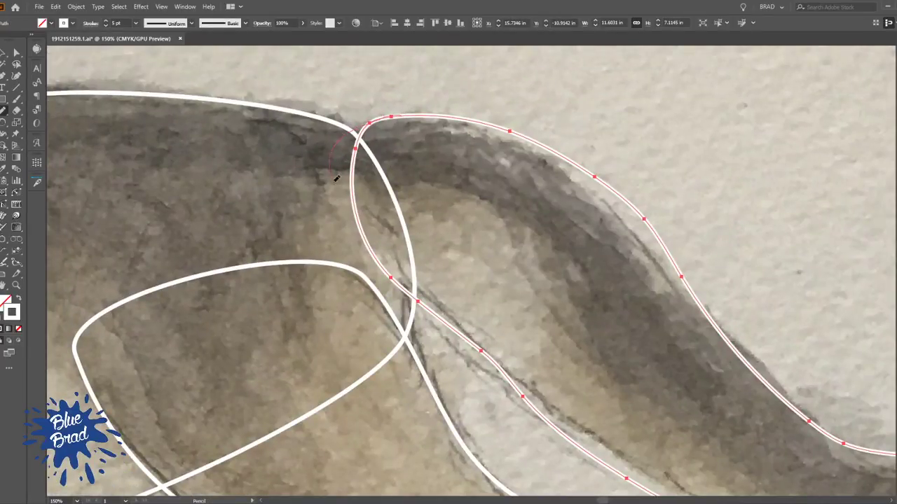
drag(370, 243, 377, 257)
scroll(450, 224, down, 3)
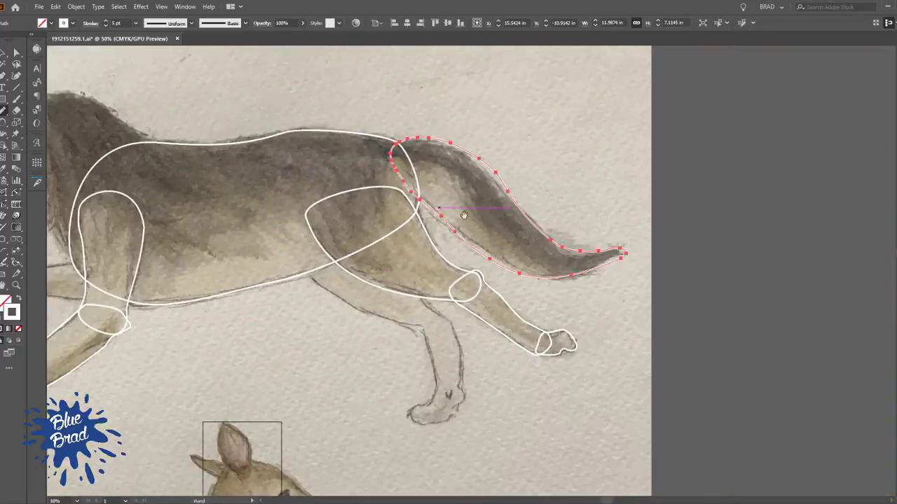
Try to redraw the tail's upper edge closer to the sketch with the Pencil tool
drag(453, 198, 365, 159)
ctrl+click(519, 146)
scroll(498, 131, down, 2)
scroll(494, 124, up, 2)
ctrl+click(461, 131)
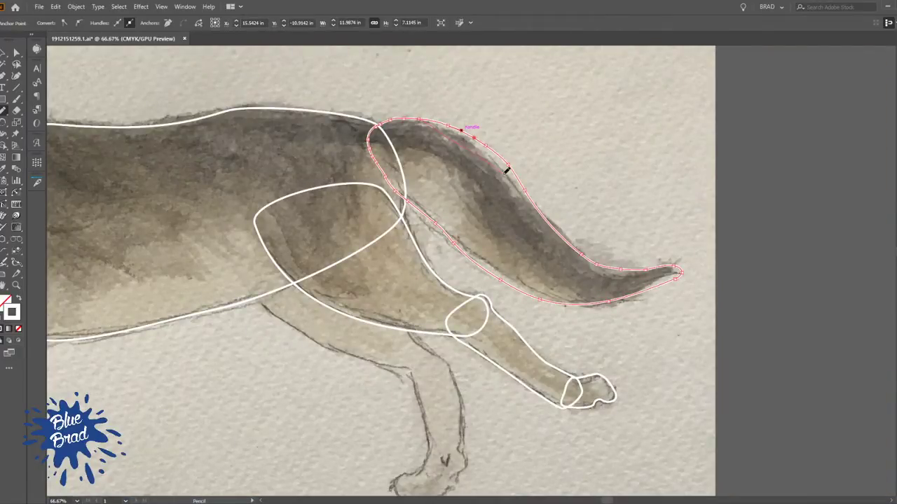
drag(527, 199, 539, 211)
Remove two anchors from the middle of the tail's upper edge and move the neighbouring anchor inward onto the sketch
scroll(552, 194, up, 1)
mouse_move(481, 169)
mouse_down()
mouse_move(491, 251)
mouse_move(428, 177)
mouse_up()
key(p)
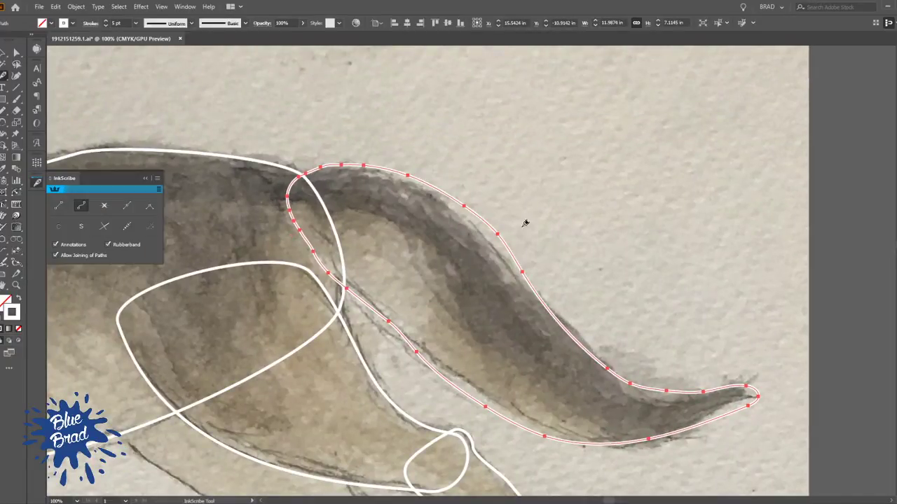
click(498, 234)
click(522, 272)
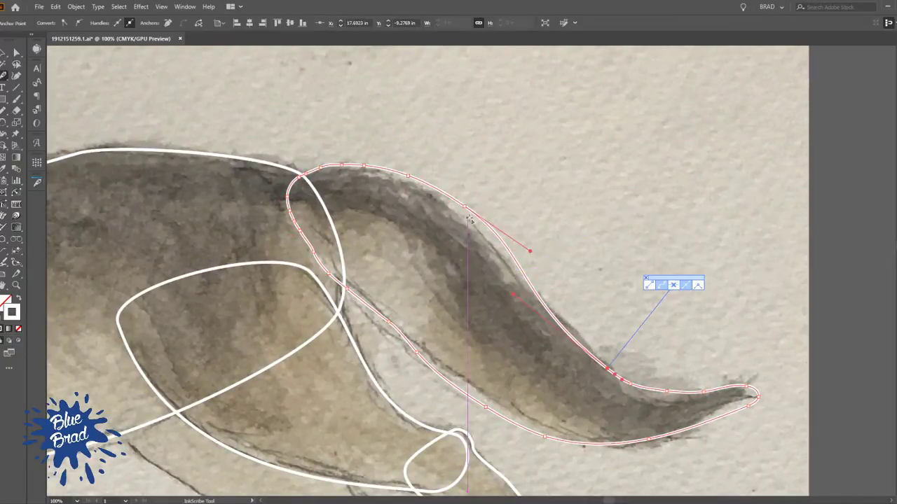
drag(464, 206, 461, 217)
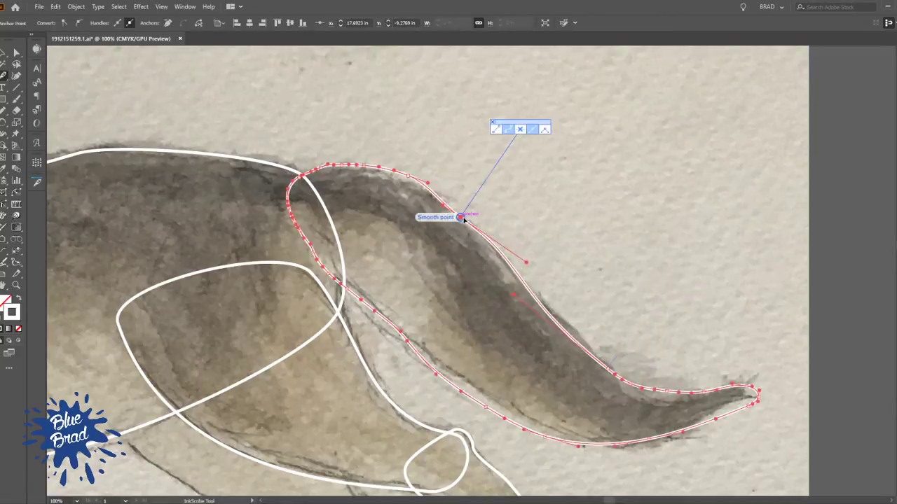
Remove the extra anchors along the tail's upper edge near the rump, adjust the base anchor's handle, and deselect the tail
click(409, 175)
click(366, 166)
key(ctrl+z)
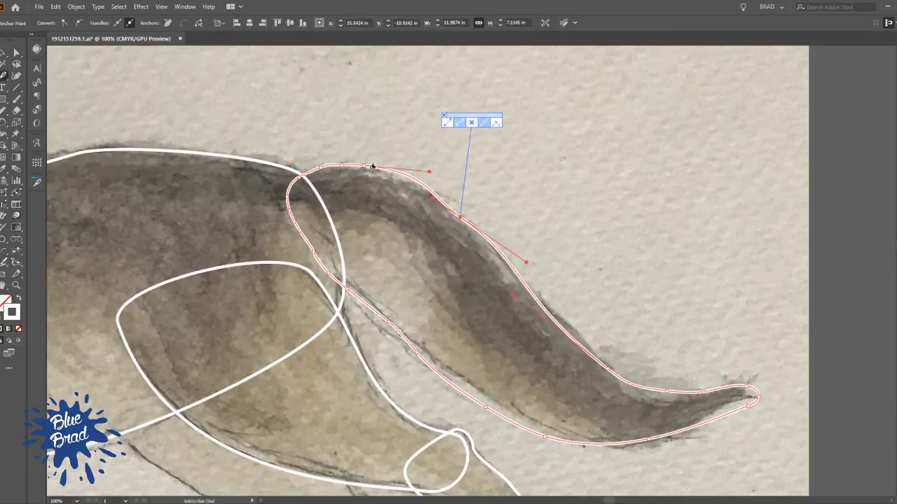
click(365, 166)
click(334, 165)
click(321, 167)
click(306, 173)
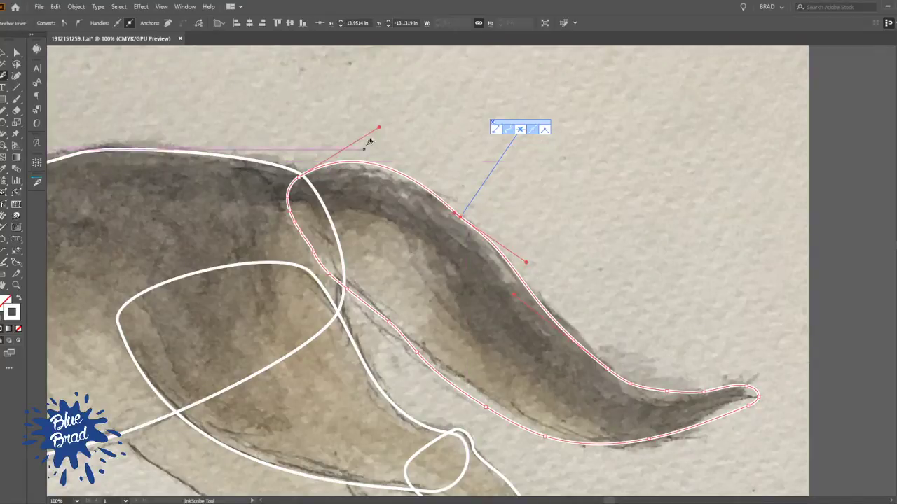
drag(378, 128, 366, 141)
scroll(518, 256, down, 2)
drag(488, 298, 410, 249)
ctrl+click(533, 190)
Start the neck outline with the Pen tool inside the torso's back, following the mane up to the near ear's base
scroll(503, 214, down, 1)
drag(468, 241, 581, 229)
key(v)
drag(345, 146, 434, 161)
scroll(396, 175, up, 3)
drag(322, 175, 370, 159)
key(p)
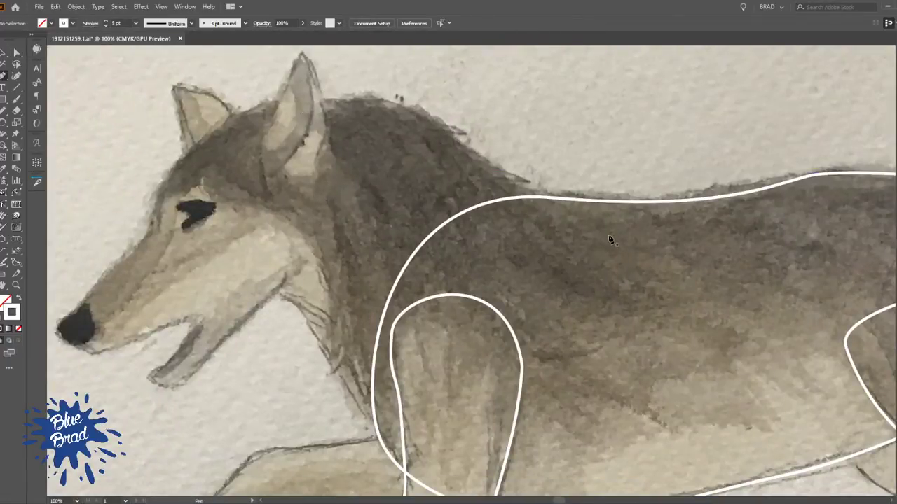
click(568, 209)
drag(462, 142, 441, 114)
drag(277, 103, 209, 126)
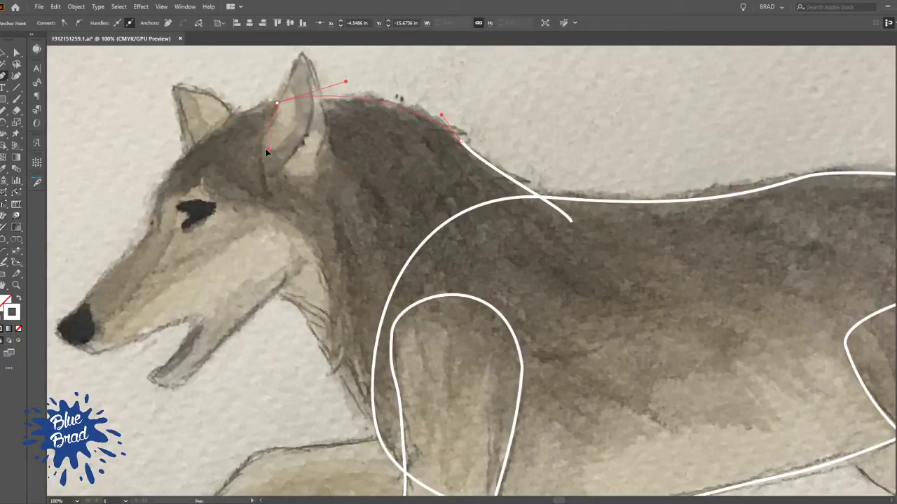
Continue the neck outline down the cheek, jaw and throat, and close it across the shoulder inside the torso
drag(262, 189, 281, 192)
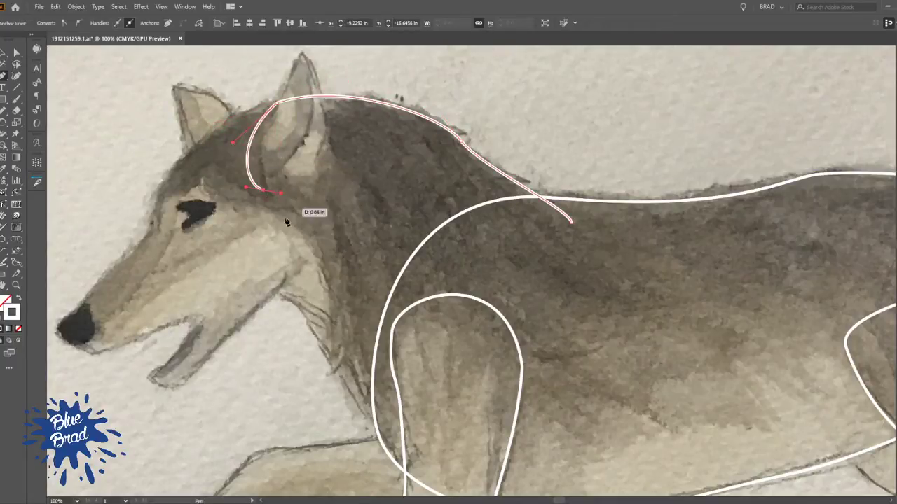
drag(257, 268, 248, 276)
drag(292, 300, 313, 315)
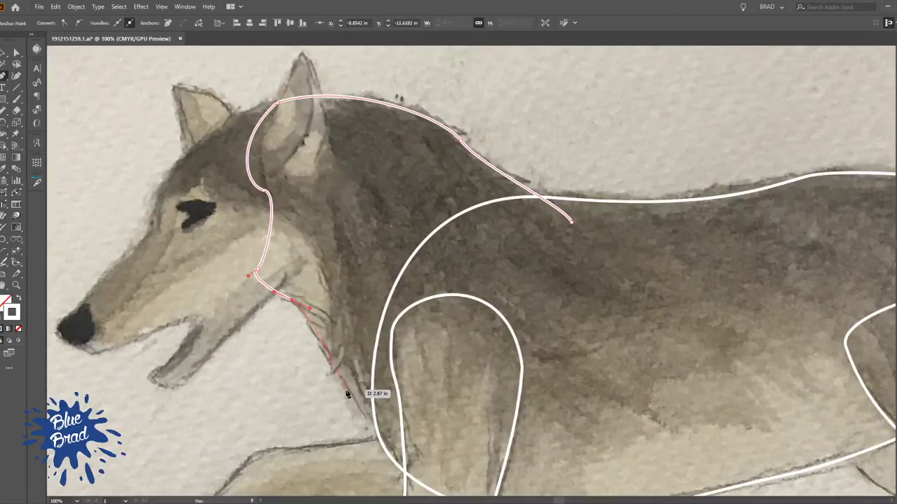
drag(347, 394, 367, 429)
drag(400, 455, 419, 465)
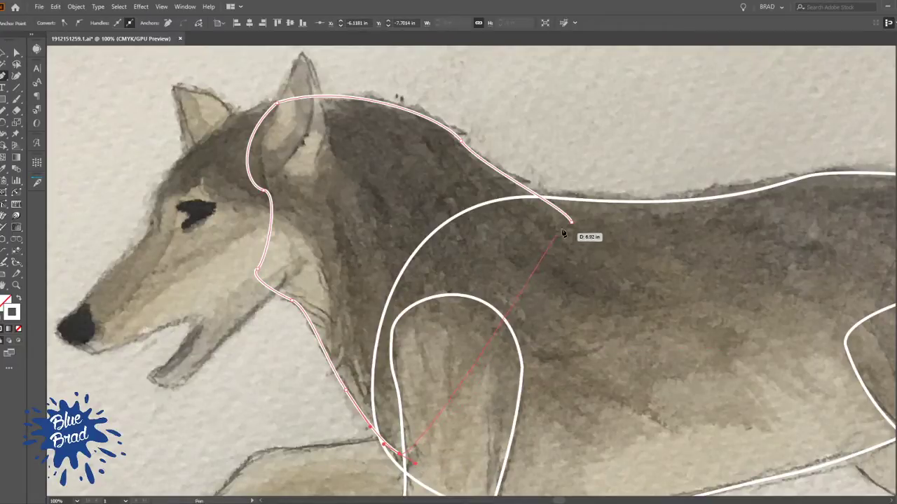
drag(572, 224, 567, 202)
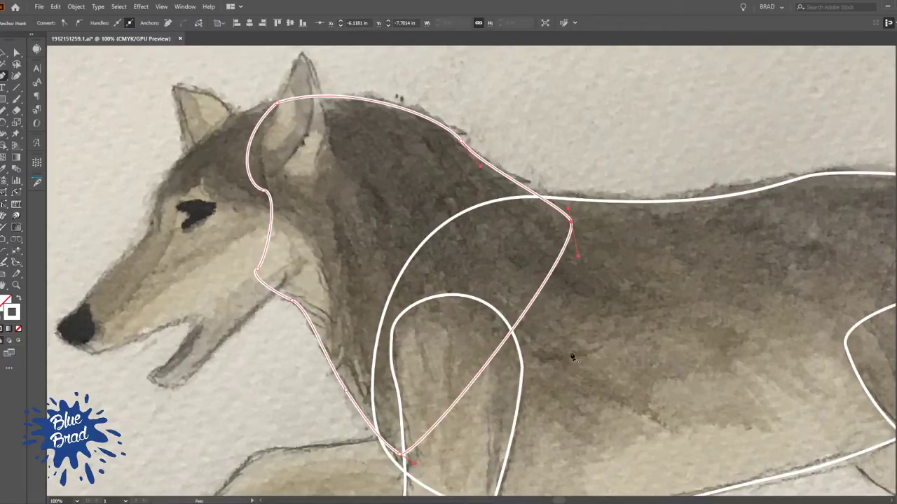
Deselect the neck outline, then select the near foreleg's upper and lower outlines and clear the selection
key(v)
click(626, 114)
scroll(611, 285, down, 1)
drag(555, 363, 489, 189)
click(486, 174)
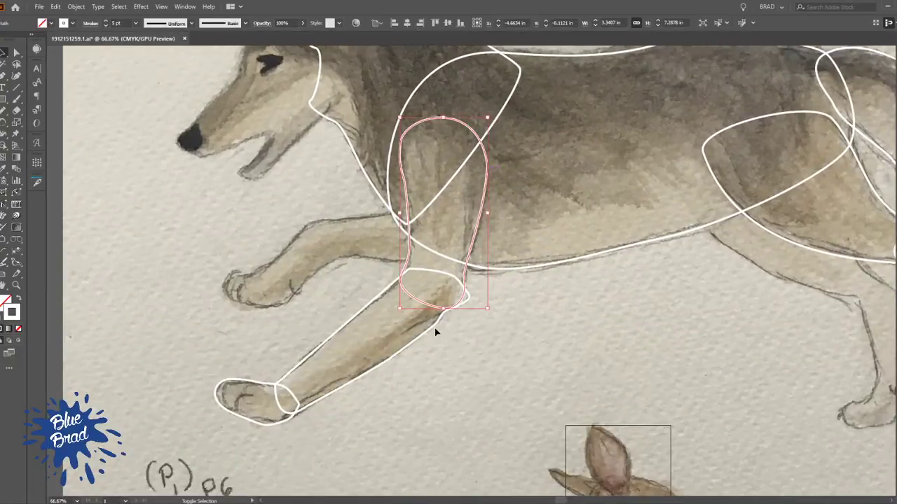
shift+click(299, 382)
shift+click(281, 391)
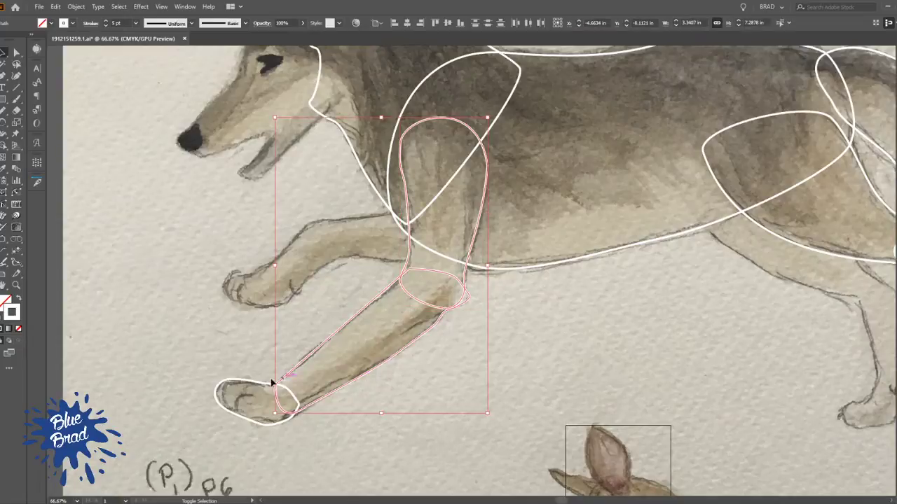
key(a)
key(ctrl+g)
click(515, 399)
Examine the traced outlines across the whole wolf, including the untraced far foreleg and far hind leg
drag(554, 304, 331, 384)
scroll(492, 341, down, 3)
drag(435, 375, 438, 301)
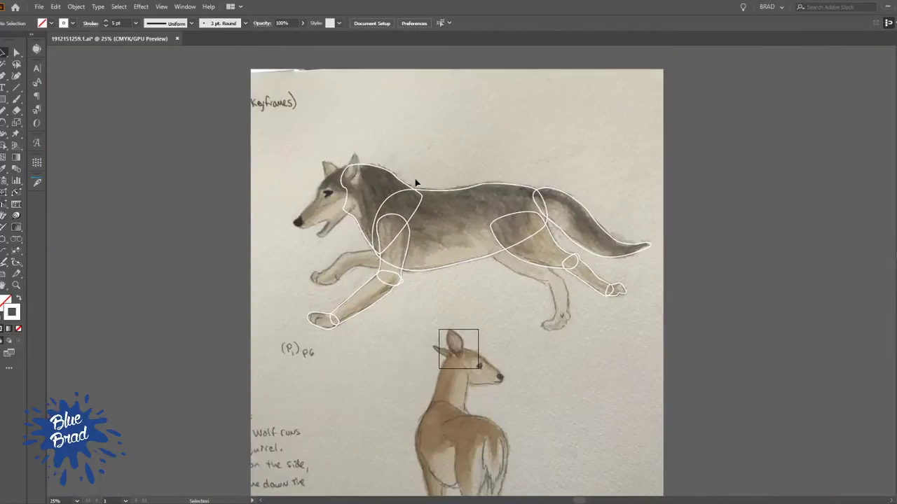
drag(522, 225, 514, 173)
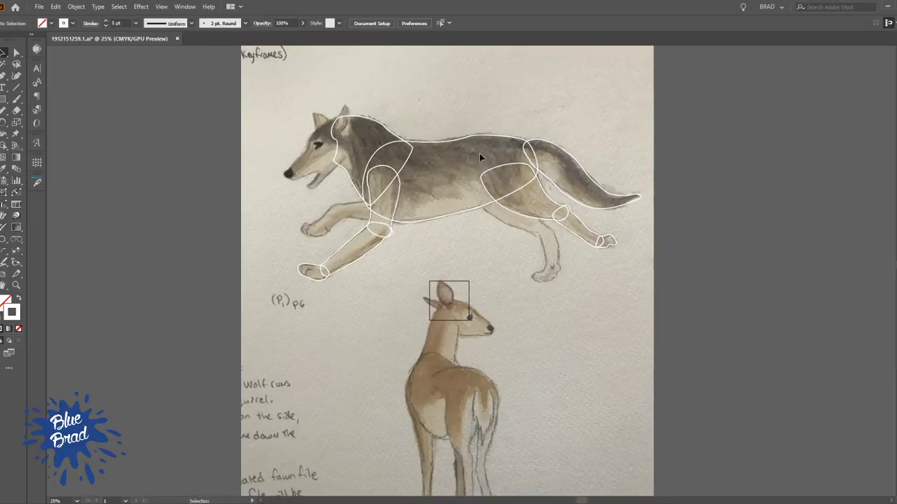
scroll(403, 122, up, 2)
drag(395, 120, 350, 105)
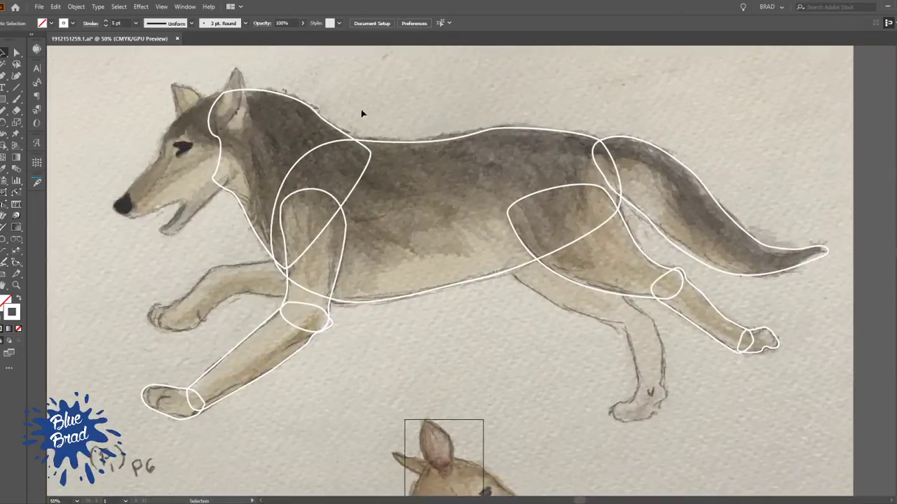
scroll(390, 326, down, 1)
scroll(406, 336, up, 4)
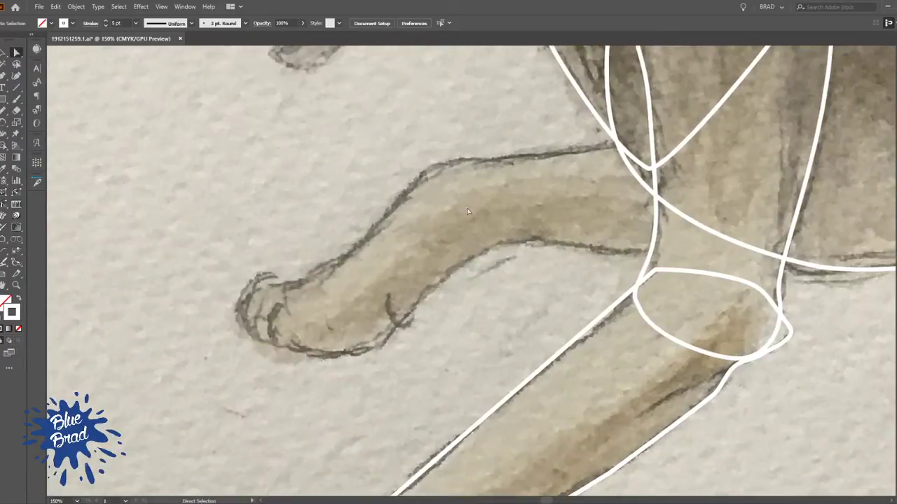
Duplicate the near front paw outline onto the far front paw, and rotate and scale the copy to fit the sketch
scroll(449, 205, down, 5)
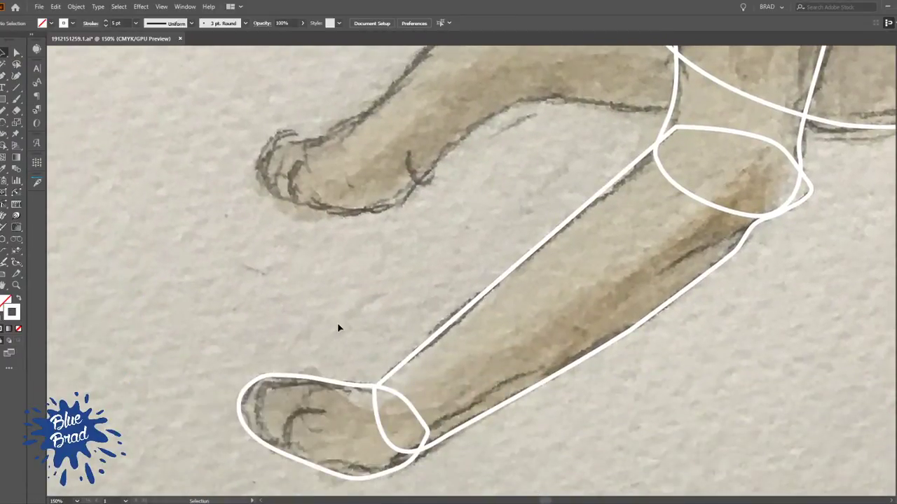
drag(353, 383, 370, 150)
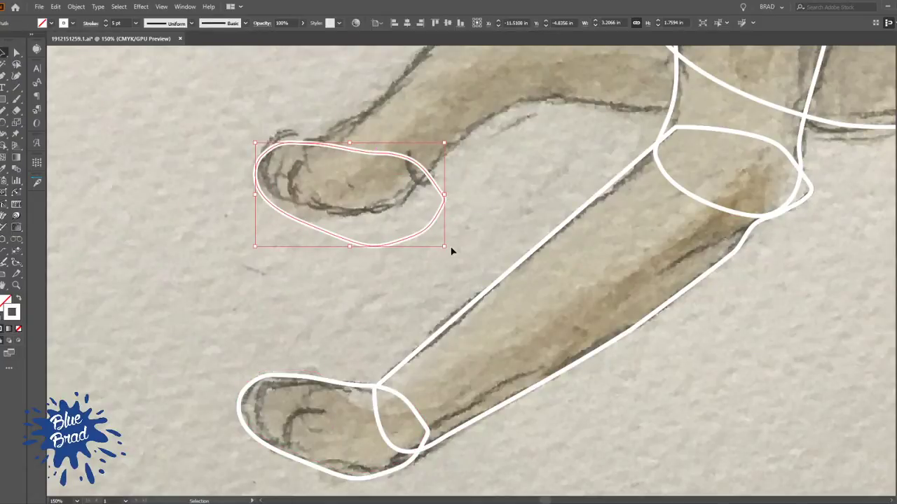
mouse_move(448, 250)
mouse_down()
mouse_move(452, 162)
mouse_move(440, 143)
mouse_move(445, 152)
mouse_move(452, 132)
mouse_up()
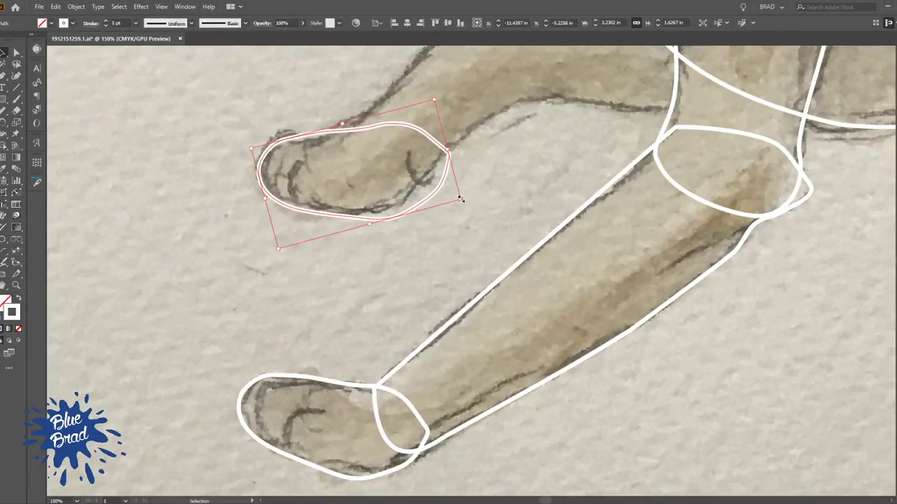
click(460, 202)
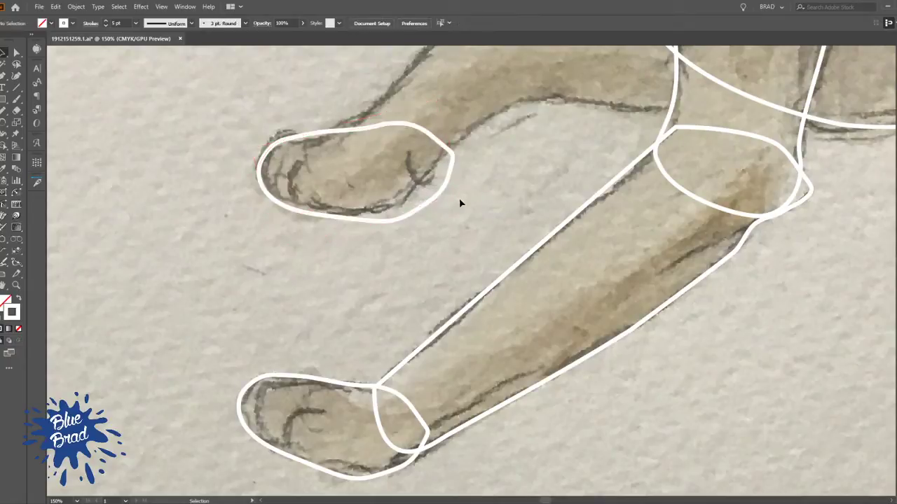
click(447, 187)
drag(465, 203, 453, 196)
key(space)
drag(495, 149, 393, 264)
click(409, 224)
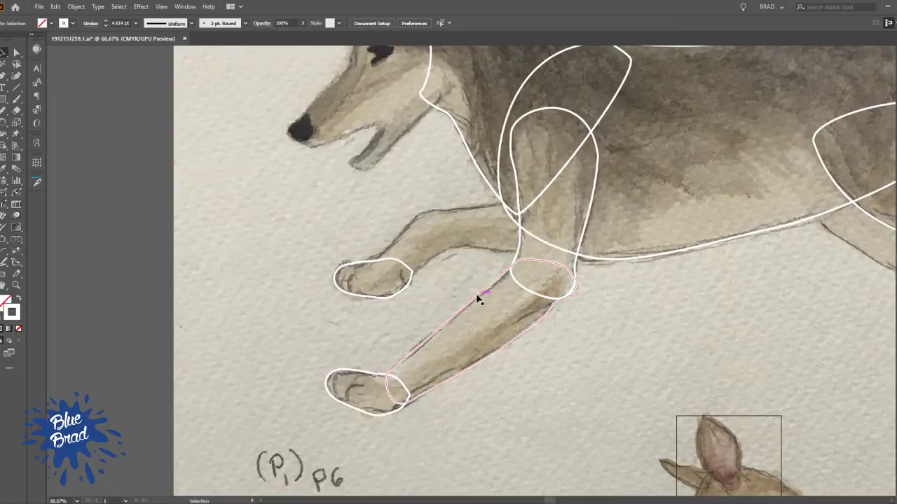
Draw the far foreleg's upper outline with the Pen tool, from inside the torso around the bend, and close the path
key(a)
key(p)
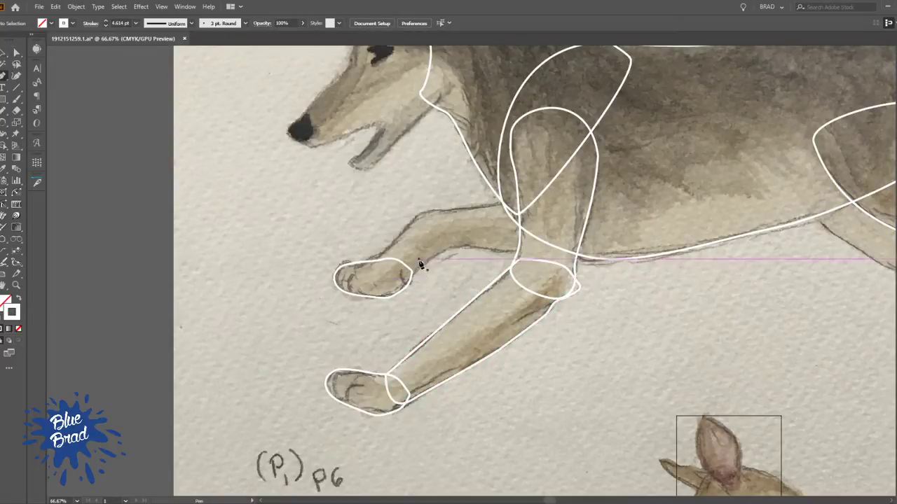
scroll(422, 258, up, 2)
key(space)
drag(452, 383, 410, 199)
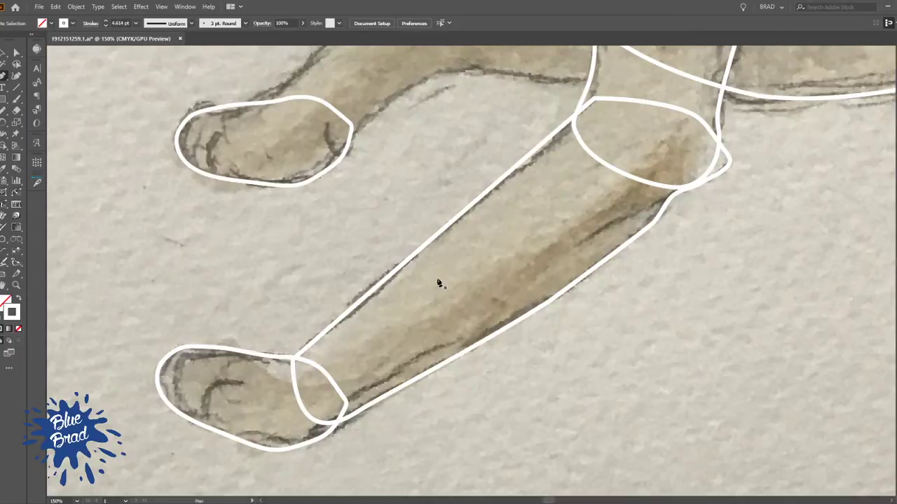
drag(447, 214, 453, 367)
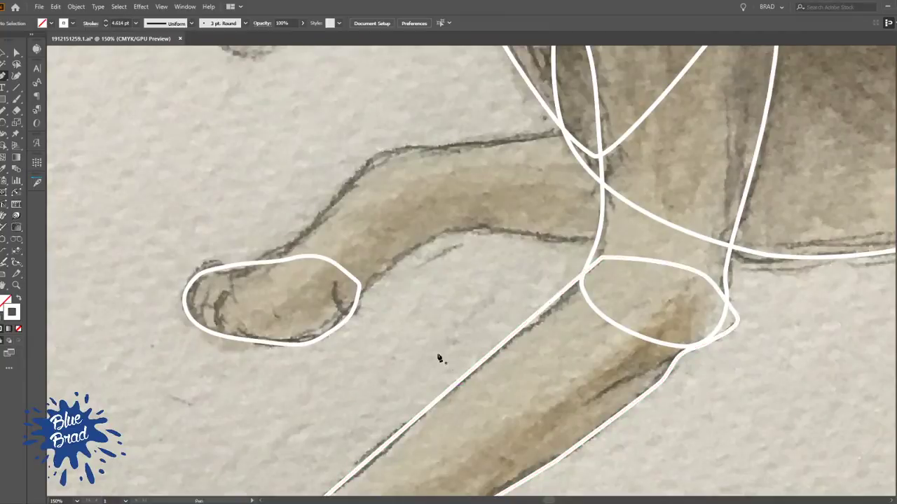
drag(456, 208, 354, 304)
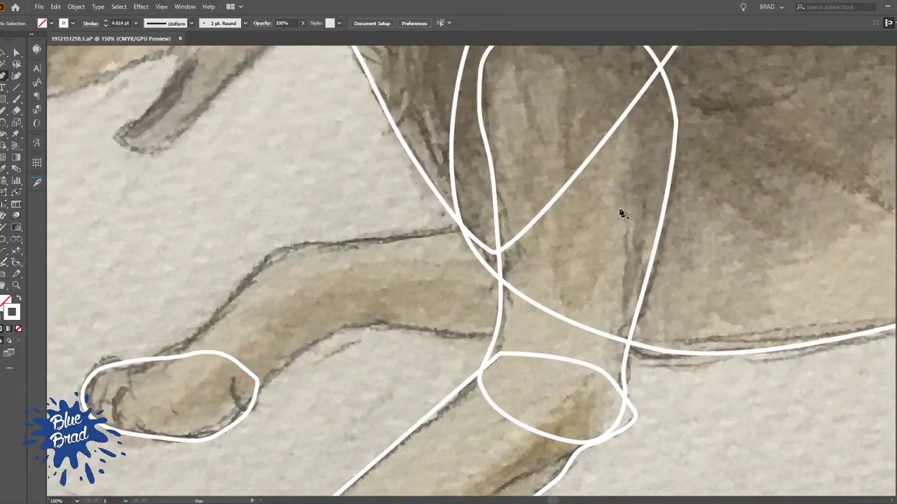
click(564, 219)
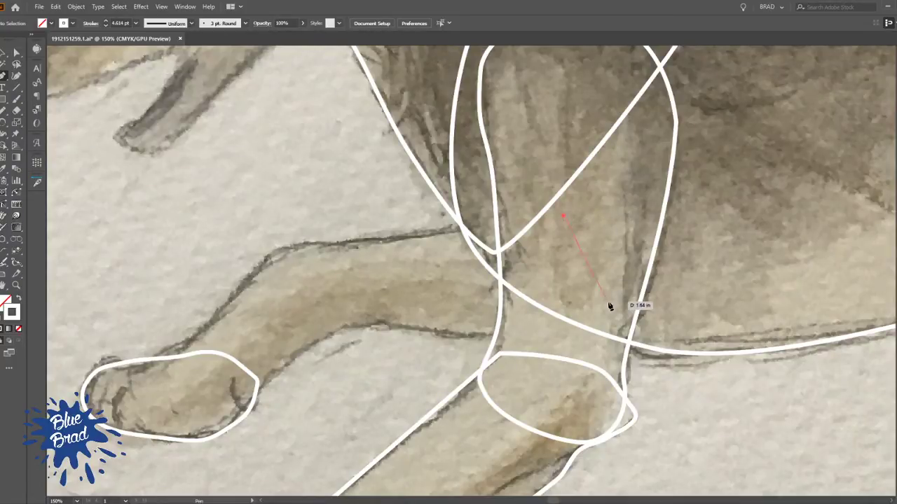
click(615, 346)
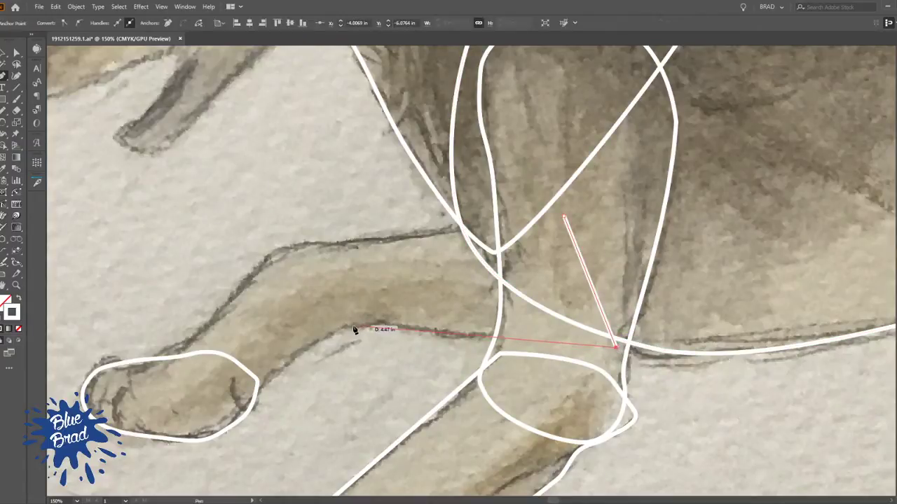
drag(321, 324, 288, 319)
drag(330, 245, 434, 239)
click(565, 217)
ctrl+click(299, 209)
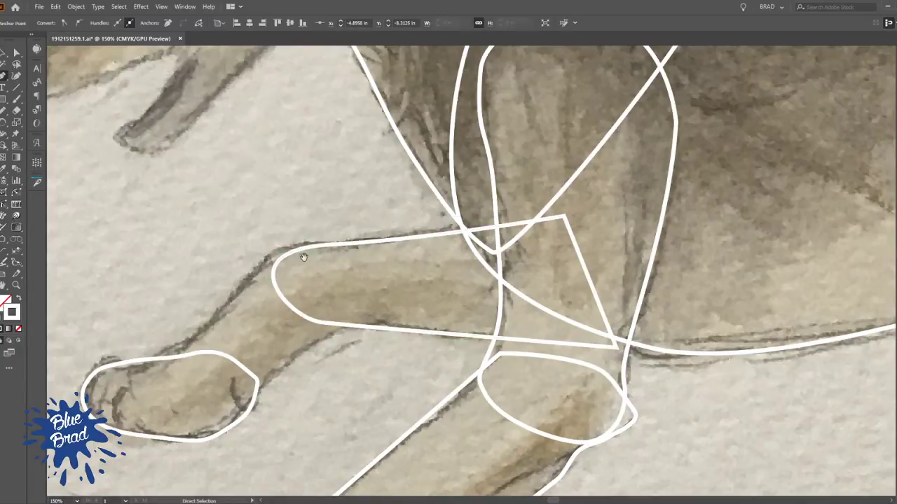
Draw a closed outline for the far foreleg's lower section with the Pen tool, overlapping the upper section and the paw
drag(304, 244, 449, 179)
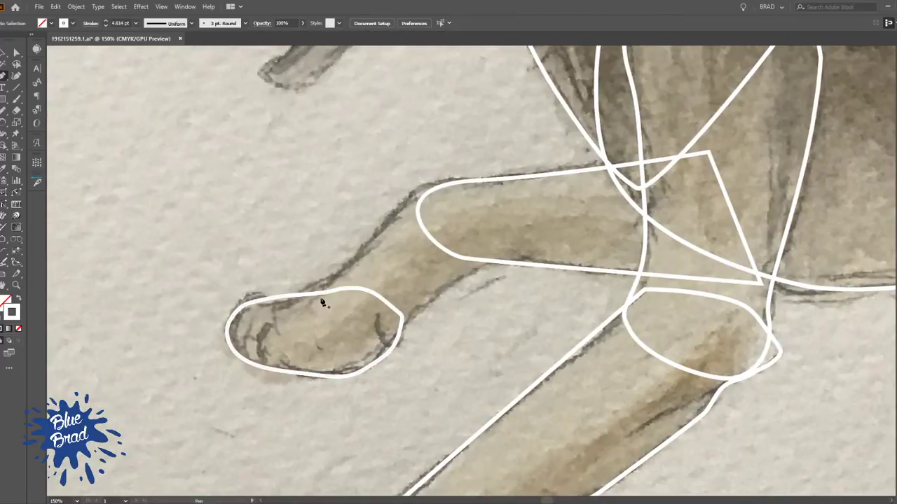
drag(450, 187, 402, 194)
drag(319, 300, 410, 316)
drag(514, 258, 548, 257)
drag(450, 188, 426, 199)
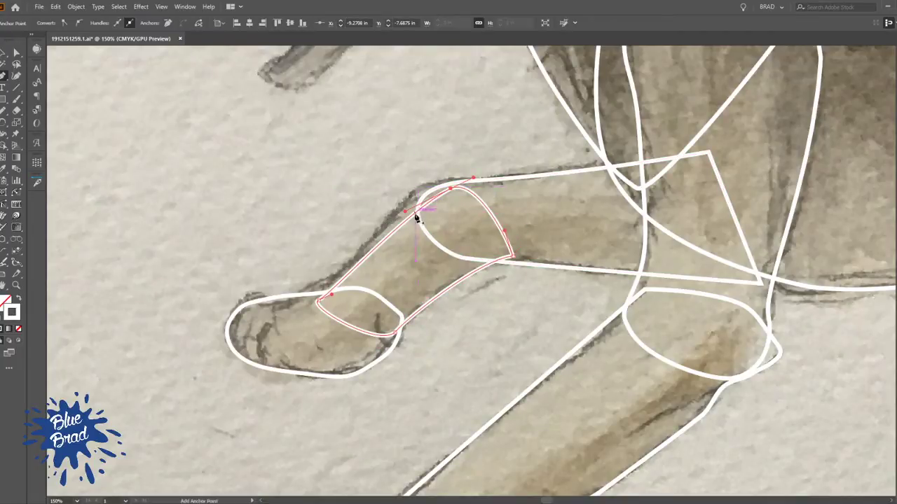
Add a smooth anchor on the upper edge of the far foreleg's lower outline with InkScribe, pull it onto the sketch and deselect
key(shift+p)
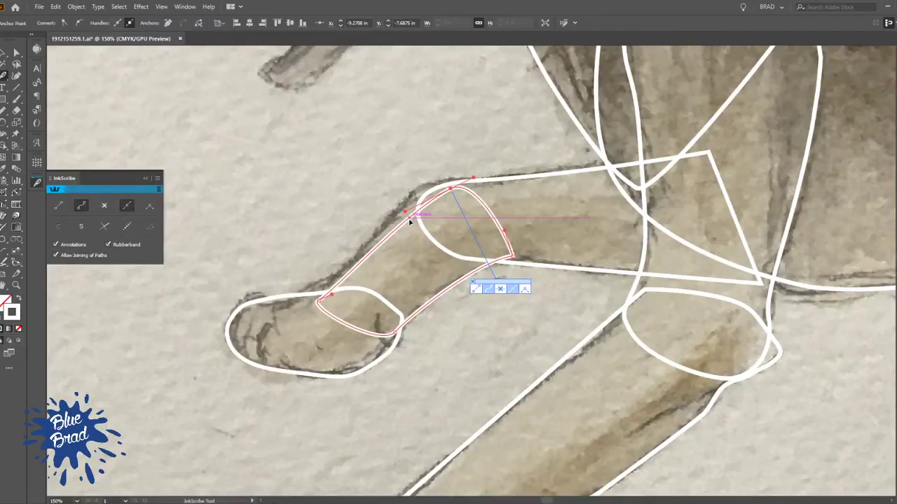
click(413, 200)
key(ctrl+z)
click(410, 217)
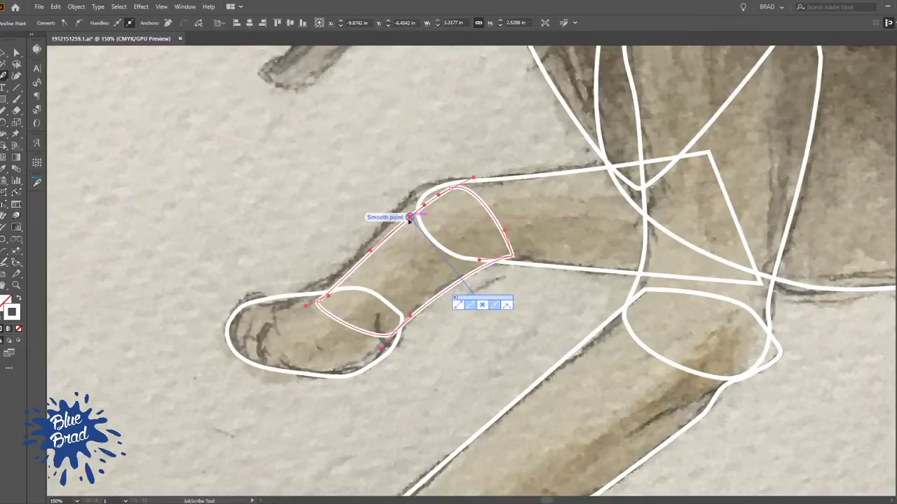
drag(410, 217, 407, 196)
click(460, 188)
ctrl+click(338, 191)
scroll(312, 274, up, 2)
key(v)
click(293, 323)
click(621, 338)
Duplicate the near hind leg's thigh outline and place the copy over the sketched far hind thigh
scroll(621, 338, down, 3)
scroll(620, 338, down, 1)
drag(594, 347, 316, 263)
drag(580, 268, 503, 332)
drag(580, 373, 557, 449)
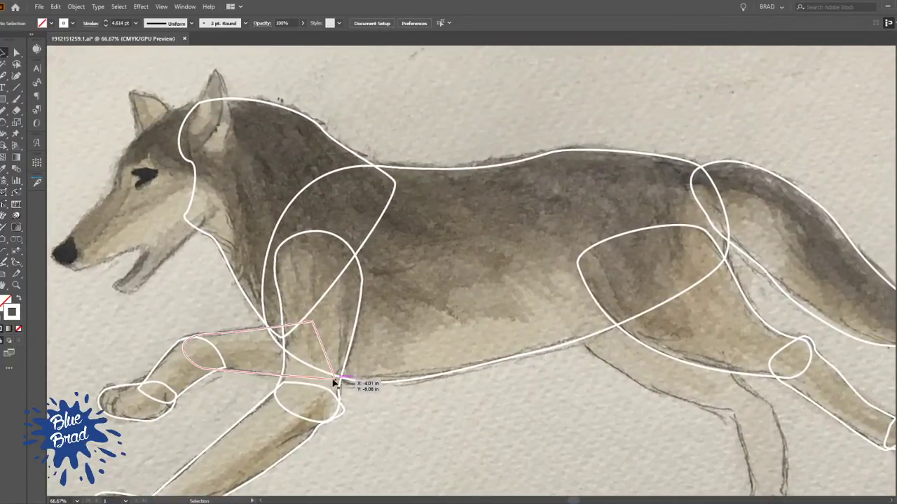
mouse_move(490, 422)
mouse_down()
mouse_move(487, 339)
mouse_move(476, 309)
mouse_up()
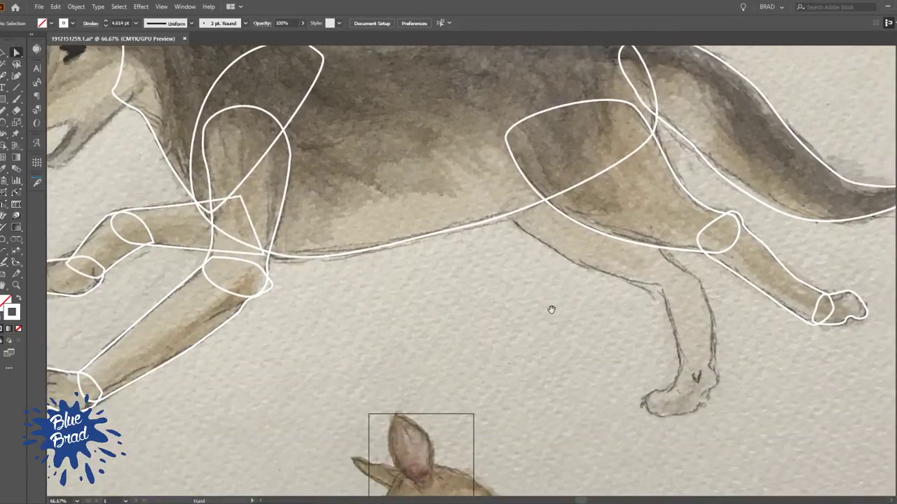
drag(555, 302, 480, 316)
drag(539, 251, 517, 296)
key(ctrl+z)
click(517, 300)
key(v)
click(564, 262)
drag(565, 262, 551, 280)
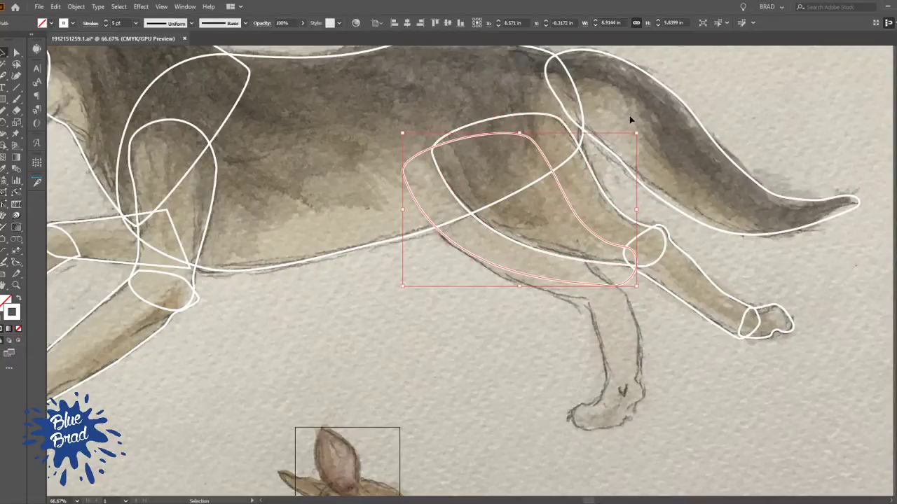
Scale and rotate the copied thigh outline to follow the far hind leg, and move it onto the sketched knee
drag(638, 134, 623, 142)
mouse_move(617, 279)
mouse_down()
mouse_move(610, 287)
mouse_move(610, 279)
mouse_up()
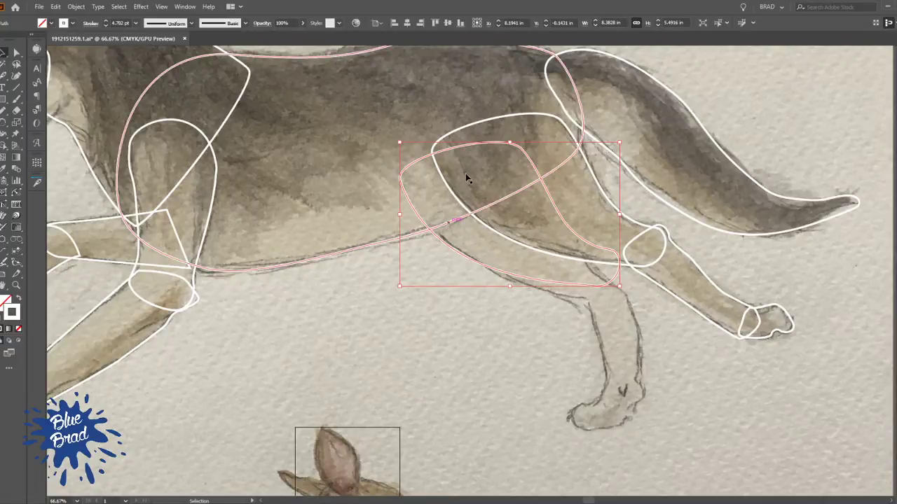
key(r)
drag(619, 299, 608, 313)
key(b)
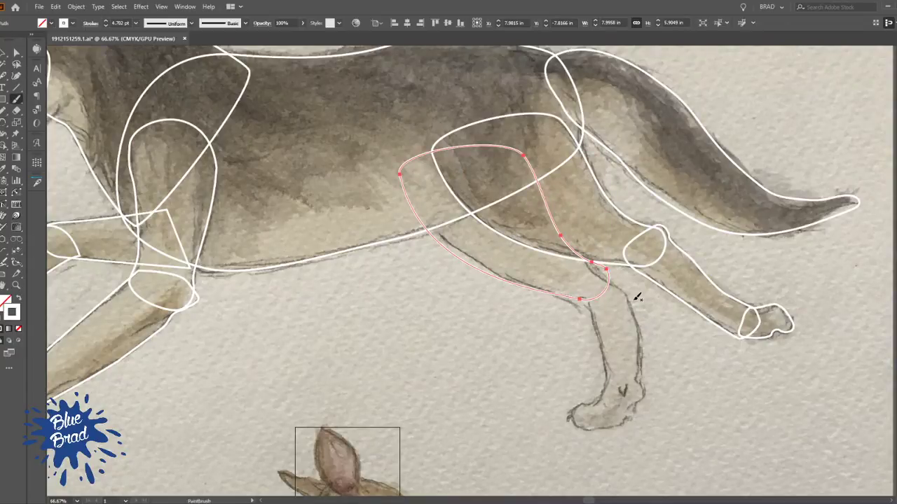
key(v)
drag(602, 298, 613, 301)
click(657, 319)
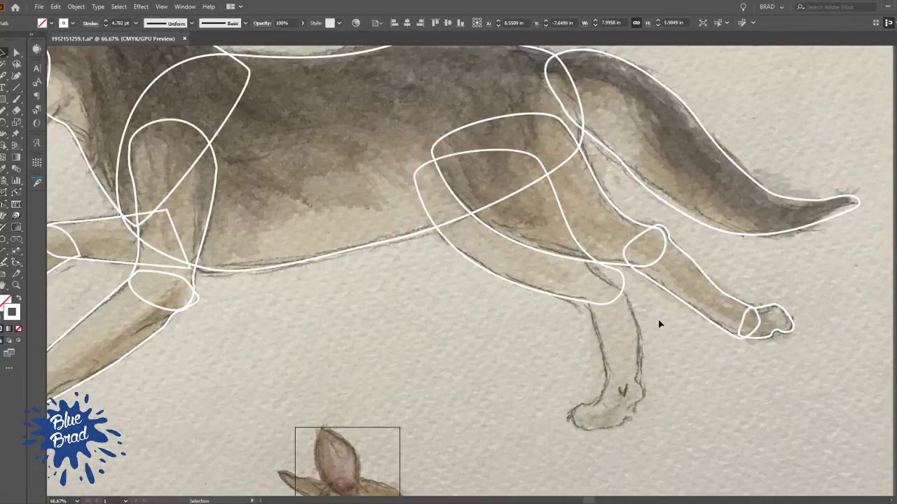
Duplicate the near hind leg's lower outline at the far knee and rotate the copy down along the sketched far leg
scroll(650, 331, up, 2)
drag(680, 236, 587, 339)
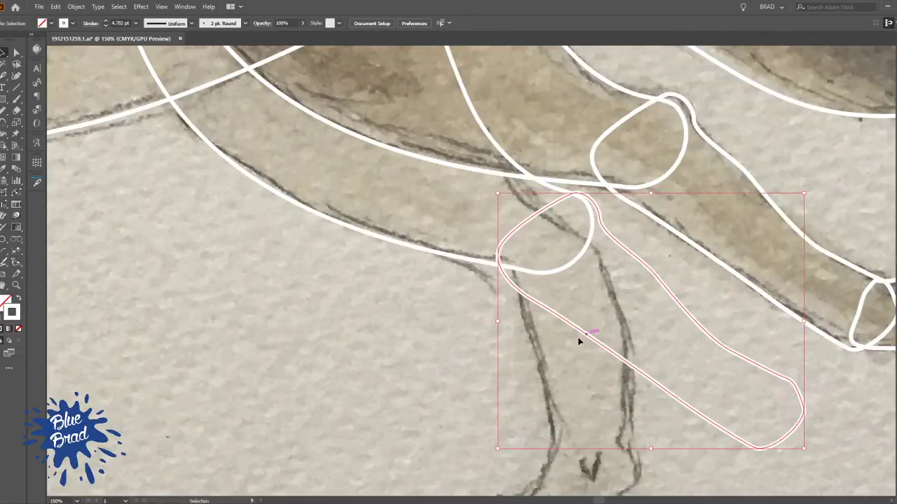
key(r)
click(551, 236)
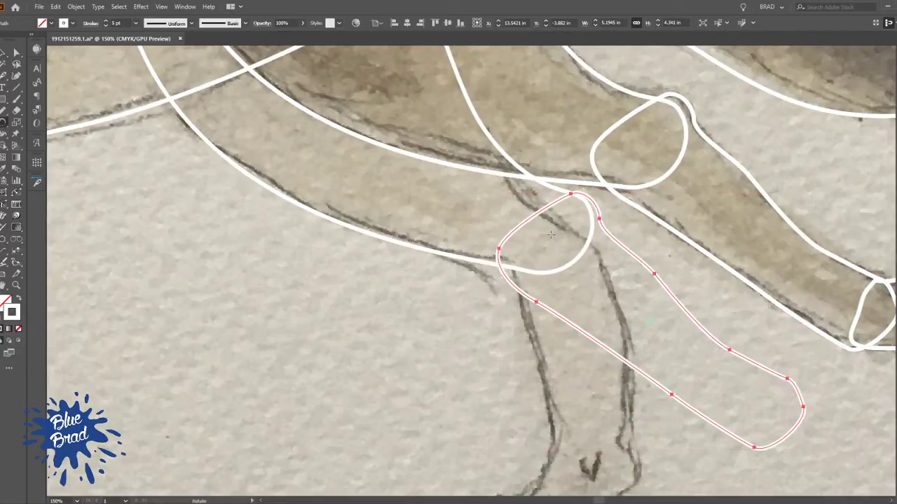
drag(752, 320, 669, 407)
drag(672, 442, 599, 310)
Scale down the copied lower hind leg outline to end just above the far hind paw, and deselect it
scroll(627, 304, down, 2)
key(v)
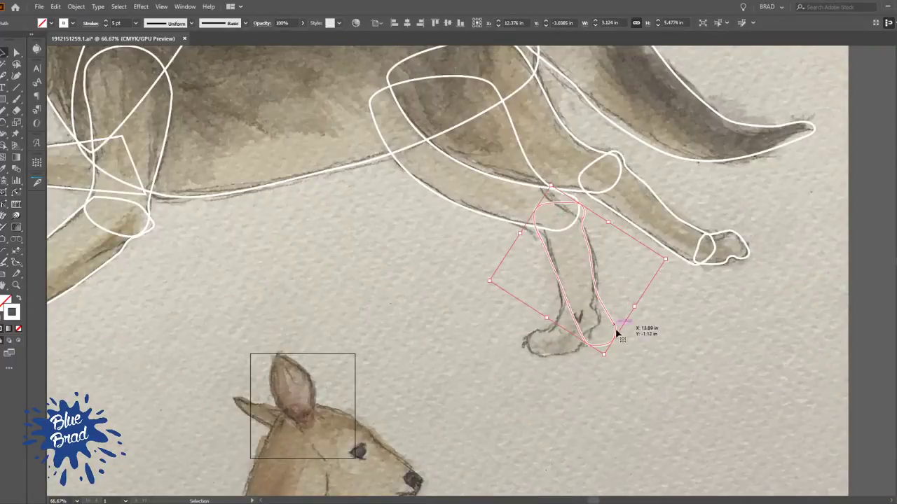
drag(605, 356, 583, 317)
click(659, 294)
Redraw the sides and lower end of the far lower hind leg outline along the sketch with the Pencil tool, and deselect it
scroll(566, 272, up, 3)
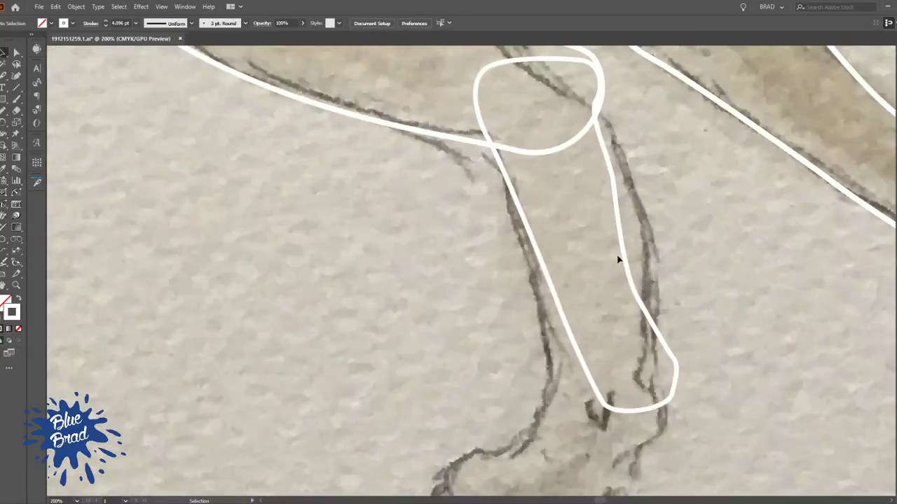
click(614, 209)
key(a)
key(plus)
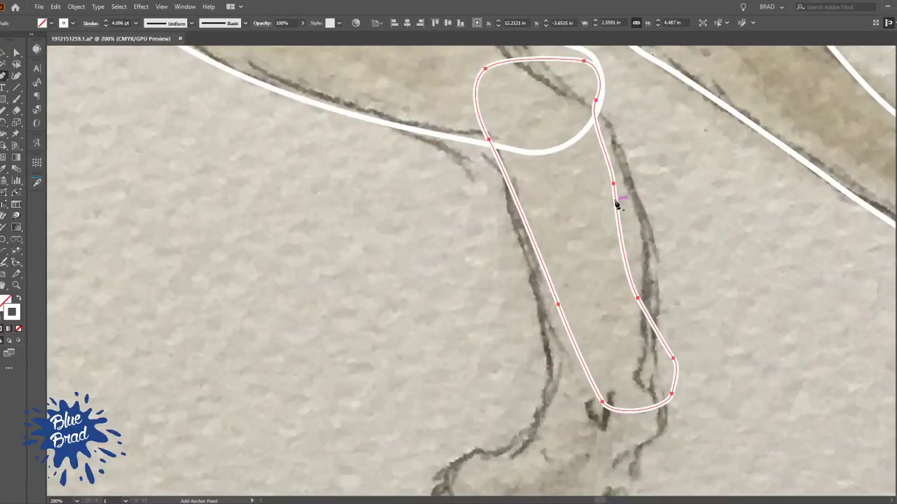
key(n)
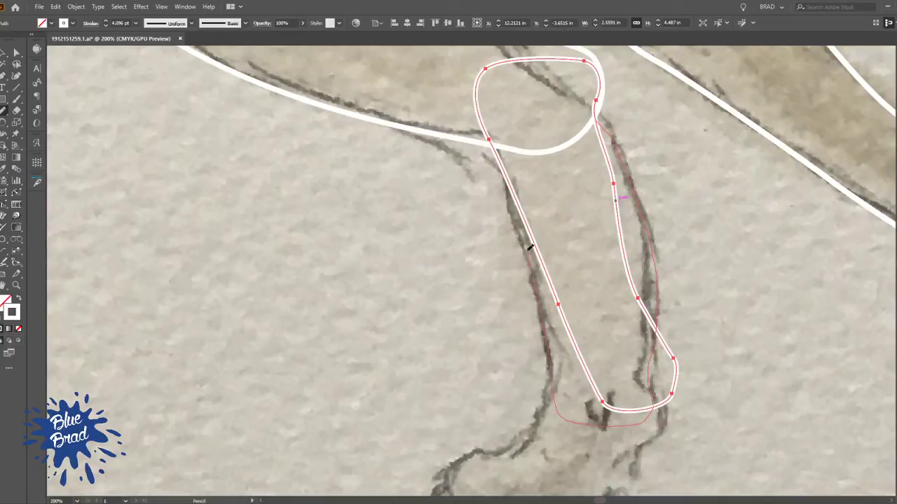
drag(530, 253, 507, 170)
scroll(571, 167, down, 3)
key(v)
click(655, 237)
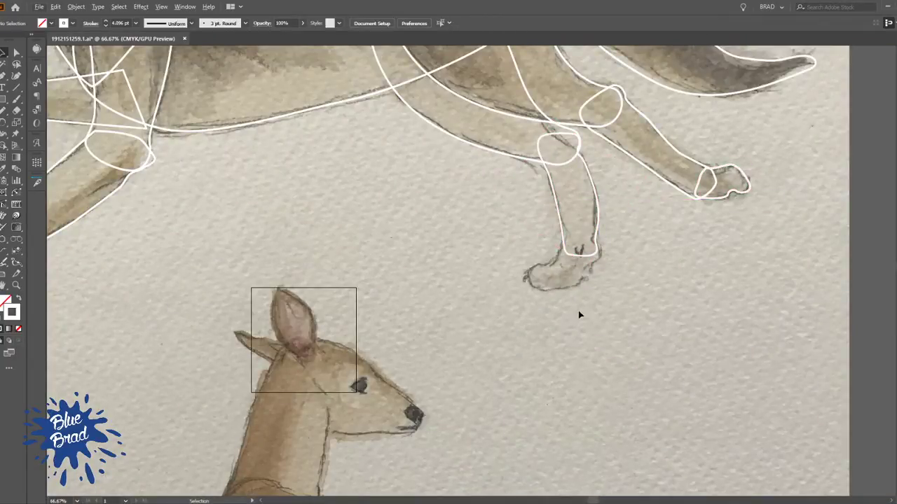
Draw the far hind paw outline along the sketch with the Pencil tool, overlapping the lower end of the leg outline
key(n)
mouse_move(537, 283)
mouse_down()
mouse_move(529, 272)
mouse_move(571, 234)
mouse_move(596, 245)
mouse_up()
key(ctrl+minus)
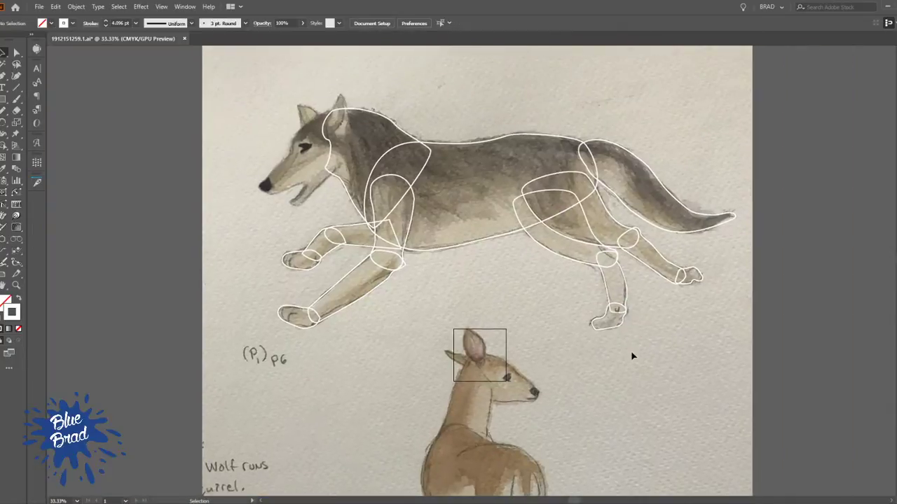
Inspect the far hind leg and far foreleg outlines by selecting them in turn, and check the tracing in outline view
click(615, 299)
click(661, 315)
click(574, 265)
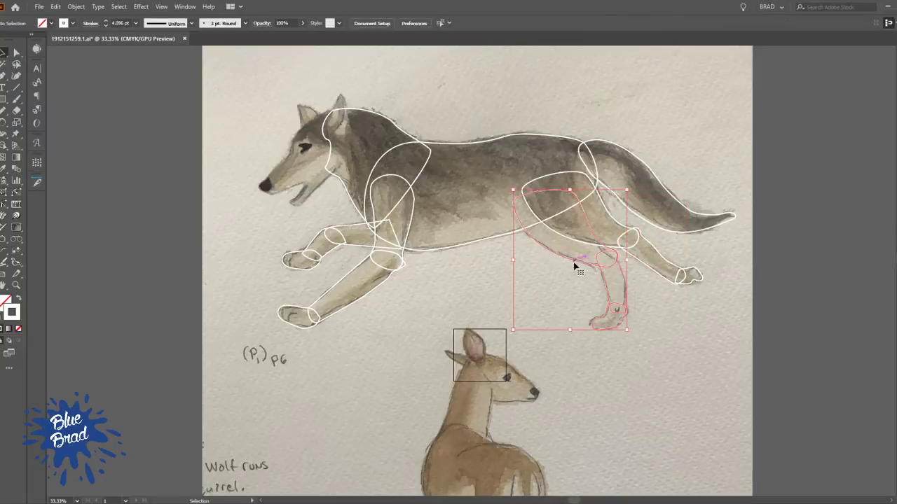
click(686, 337)
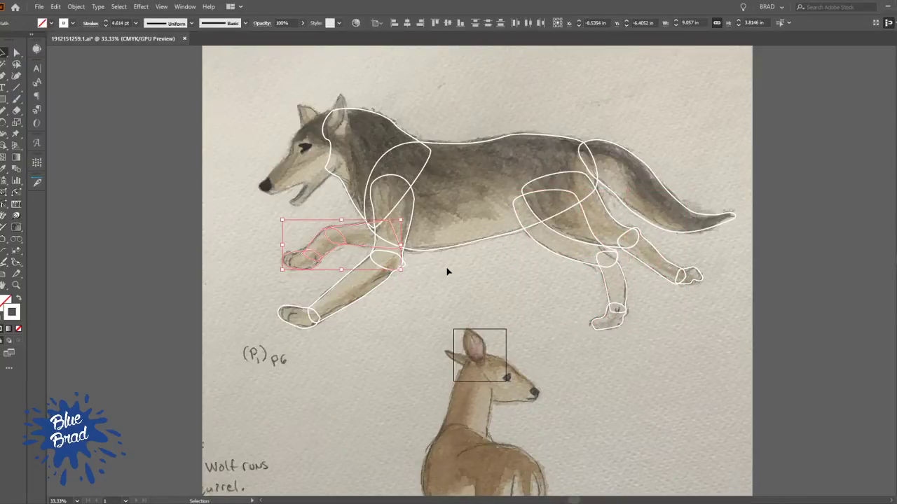
click(337, 252)
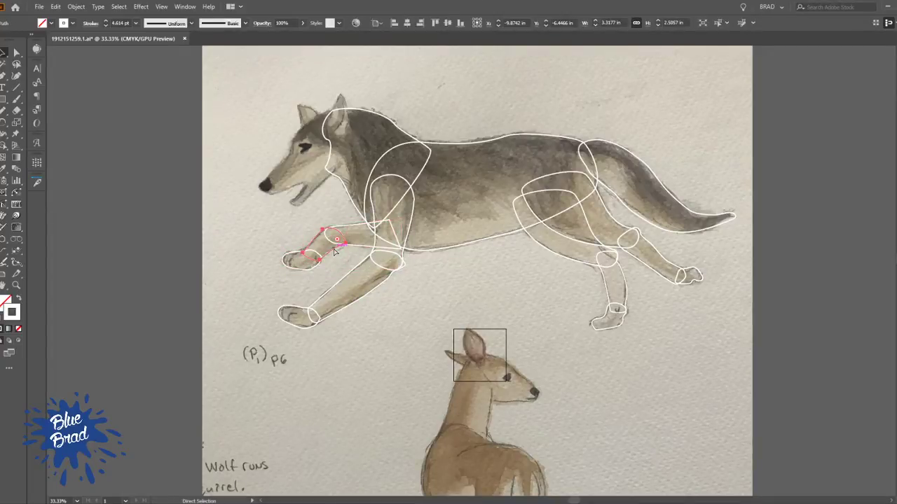
click(290, 254)
click(291, 255)
key(v)
click(452, 281)
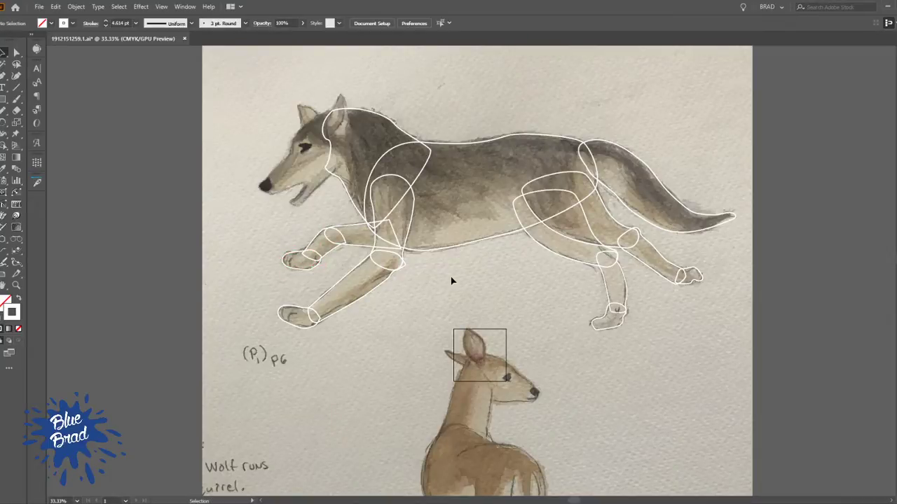
key(ctrl+y)
key(ctrl+y)
Start the wolf's head outline with the Pen tool, from the crown around behind the near ear and along the lower jaw to the mouth corner
ctrl+click(356, 173)
drag(389, 241, 441, 298)
scroll(442, 216, up, 2)
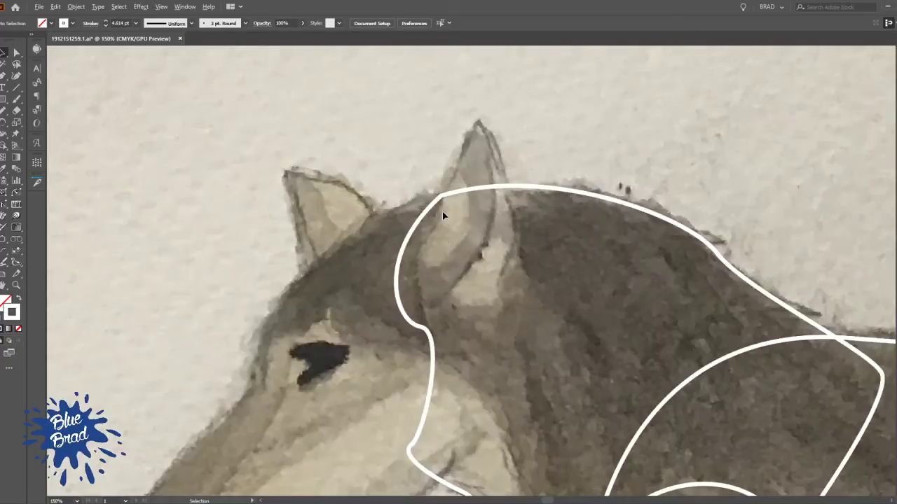
drag(438, 349, 493, 185)
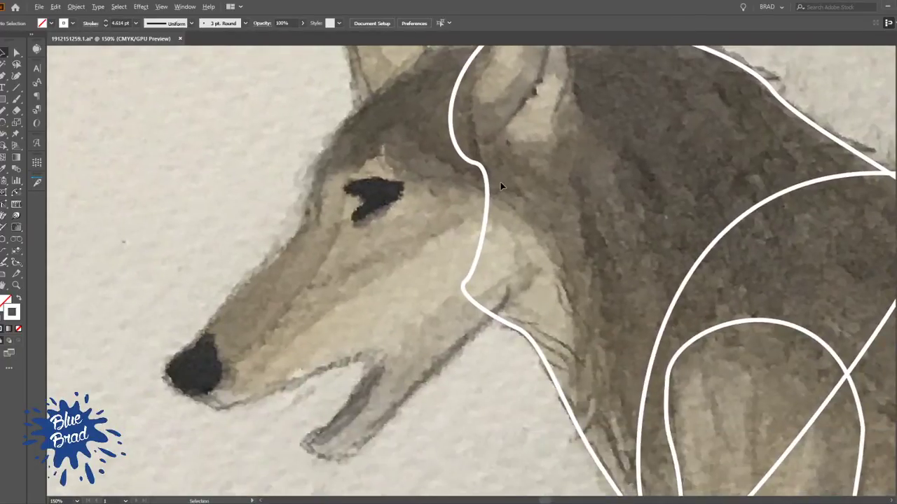
scroll(501, 186, down, 1)
key(p)
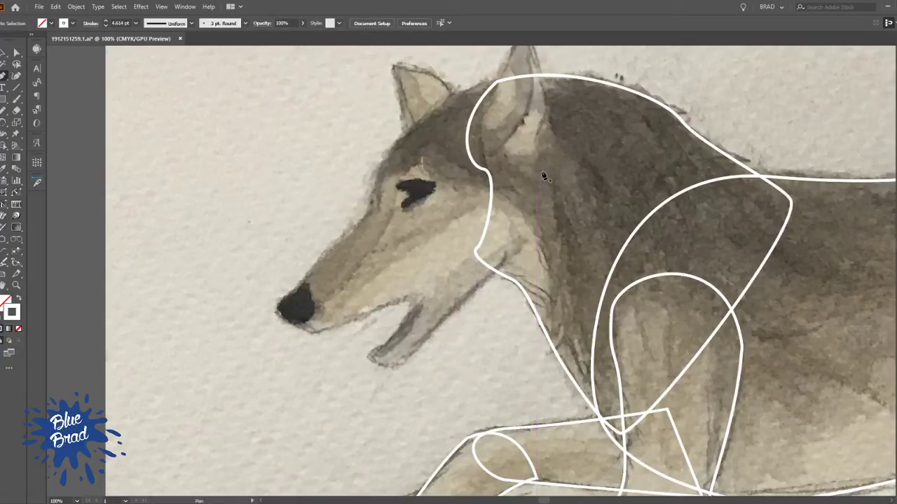
drag(483, 81, 507, 84)
drag(560, 133, 573, 176)
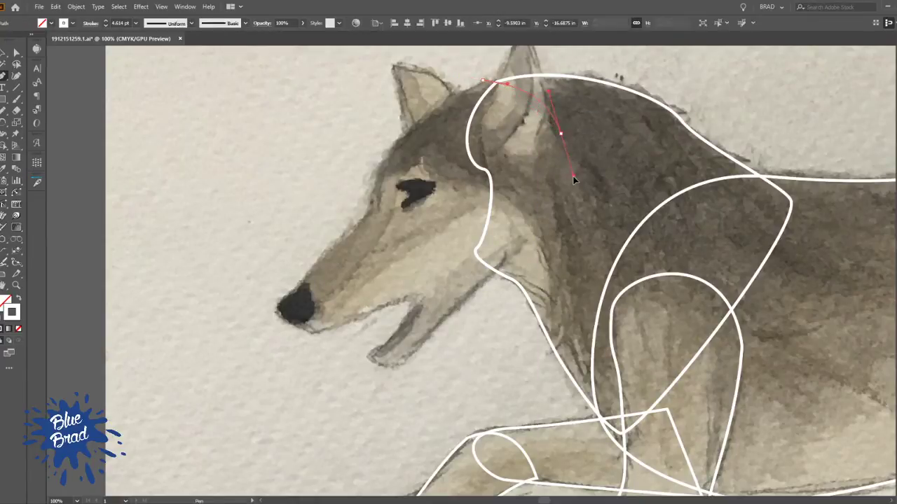
drag(473, 294, 425, 330)
drag(371, 358, 341, 326)
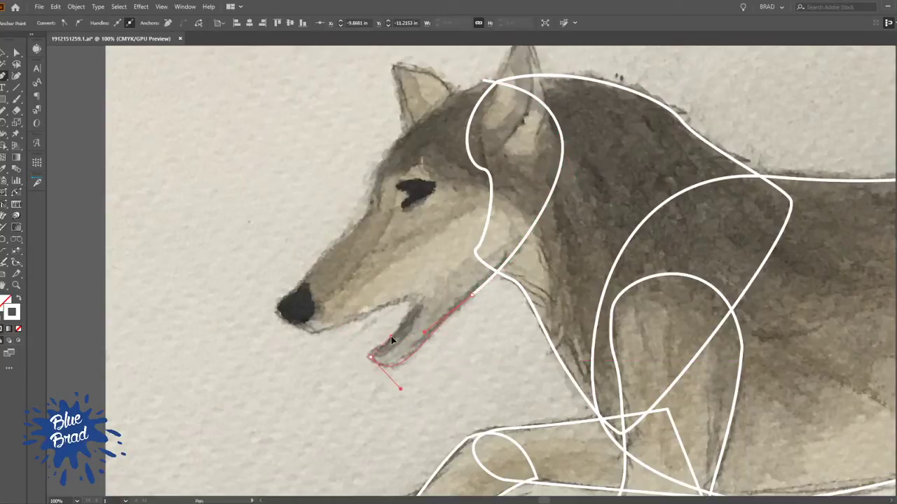
click(412, 303)
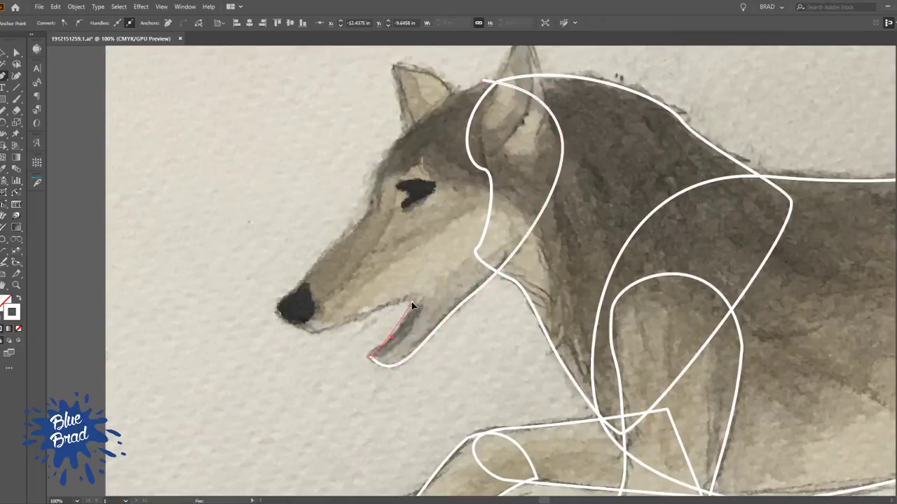
Continue the head outline along the upper lip to the underside of the nose, and adjust the chin curve to the sketch
drag(313, 335, 298, 338)
scroll(283, 317, up, 3)
click(323, 340)
key(a)
drag(320, 370, 338, 367)
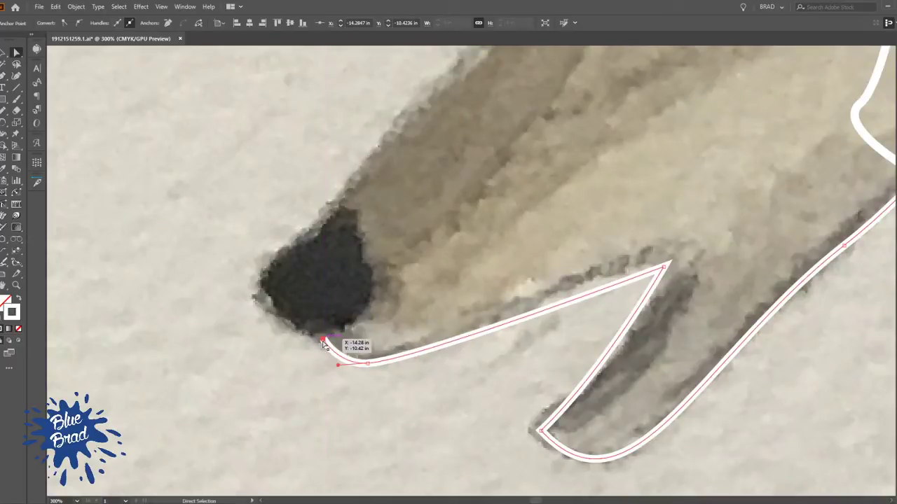
Extend the head outline around the front of the nose and onto the start of the muzzle
key(p)
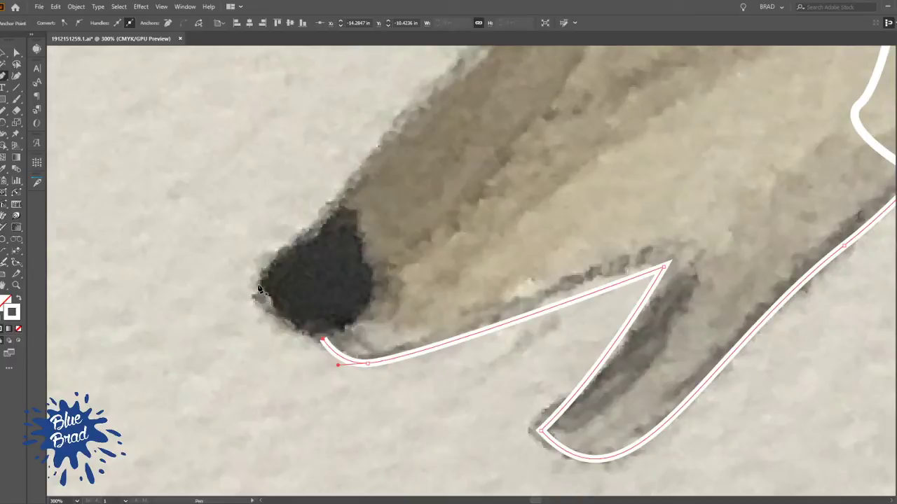
drag(257, 287, 262, 236)
key(ctrl+z)
click(323, 340)
mouse_move(337, 210)
mouse_down()
mouse_move(367, 195)
mouse_move(345, 194)
mouse_up()
drag(362, 169, 361, 175)
Trace the muzzle and forehead past the far ear, close the head outline at the crown, and deselect it
drag(427, 159, 284, 353)
mouse_move(397, 230)
mouse_down()
mouse_move(379, 259)
mouse_move(358, 240)
mouse_up()
drag(390, 146, 401, 108)
drag(447, 54, 314, 316)
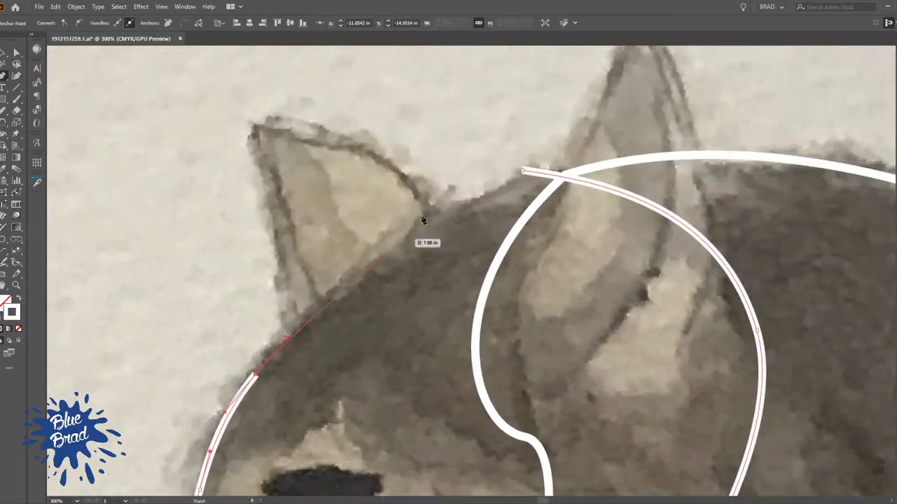
drag(444, 217, 488, 197)
drag(523, 171, 550, 165)
key(a)
key(v)
key(ctrl+1)
click(371, 147)
scroll(397, 175, down, 2)
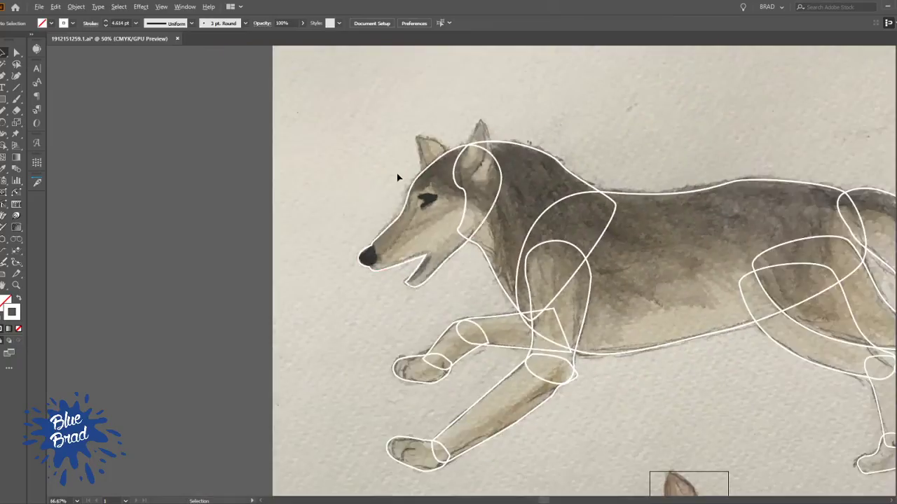
Trace the near ear as a closed pointed outline with a rounded base overlapping the head, and check it in outline view
scroll(442, 194, up, 3)
drag(445, 194, 349, 307)
key(p)
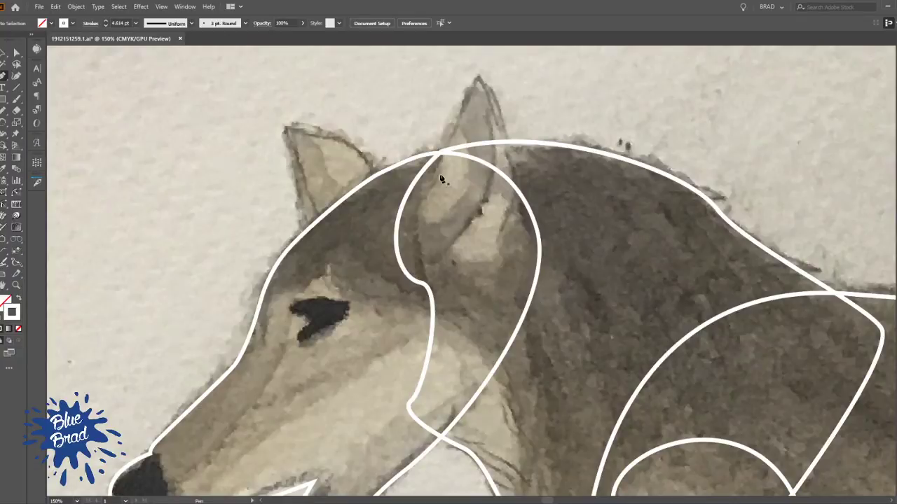
click(417, 214)
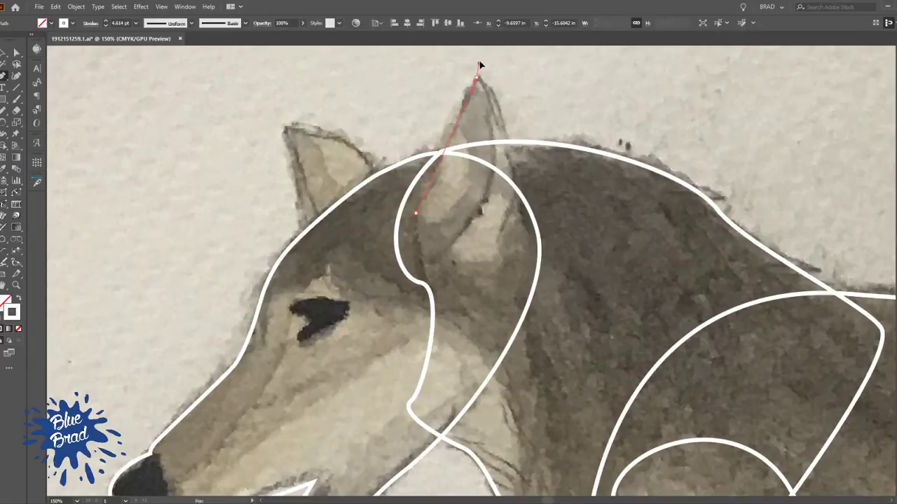
drag(531, 240, 550, 258)
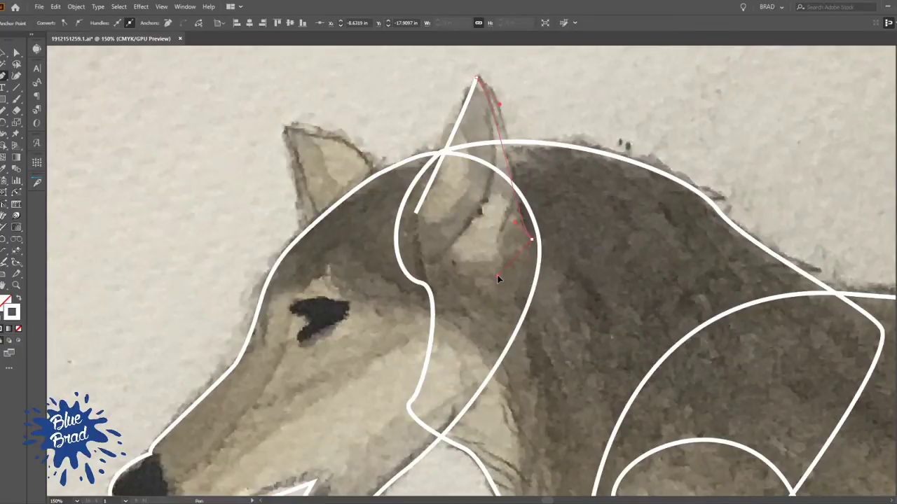
drag(428, 265, 407, 237)
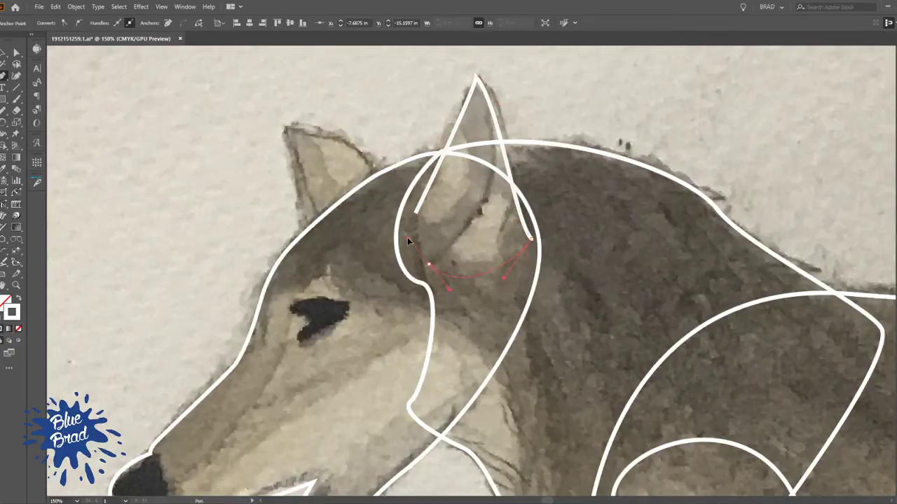
click(416, 213)
ctrl+click(452, 250)
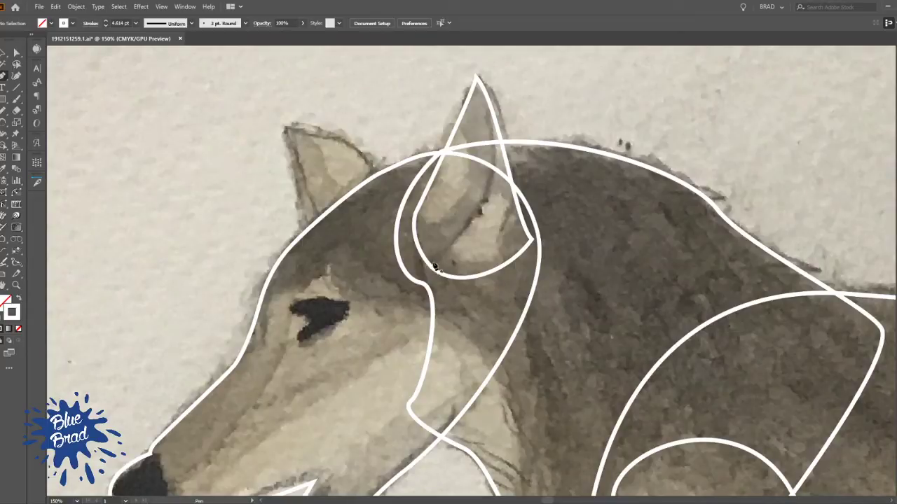
key(ctrl+y)
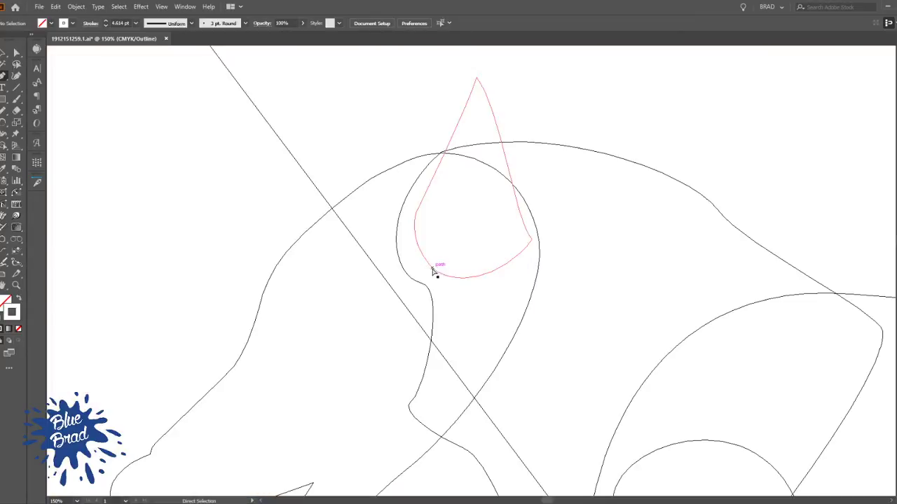
key(ctrl+y)
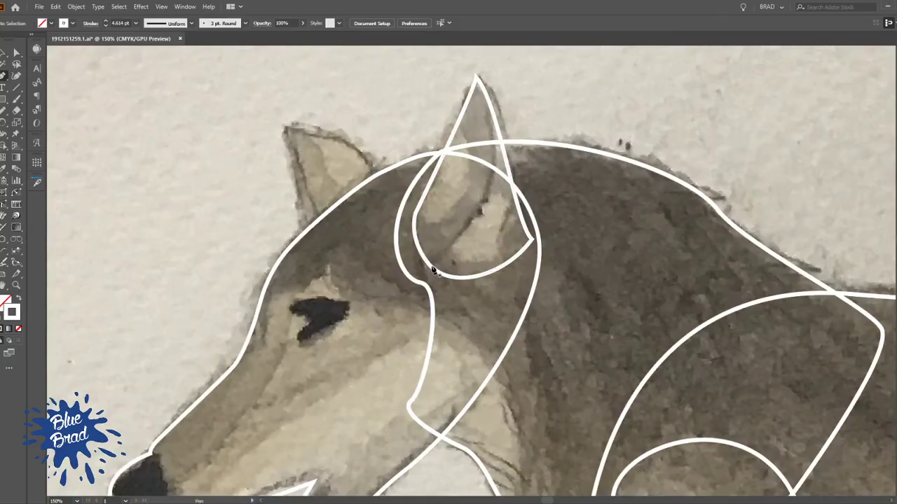
Draw the near ear's inner fold as a curve from the ear base to the tip, and adjust its bend to the sketch
click(432, 269)
drag(476, 219, 489, 187)
drag(489, 187, 476, 254)
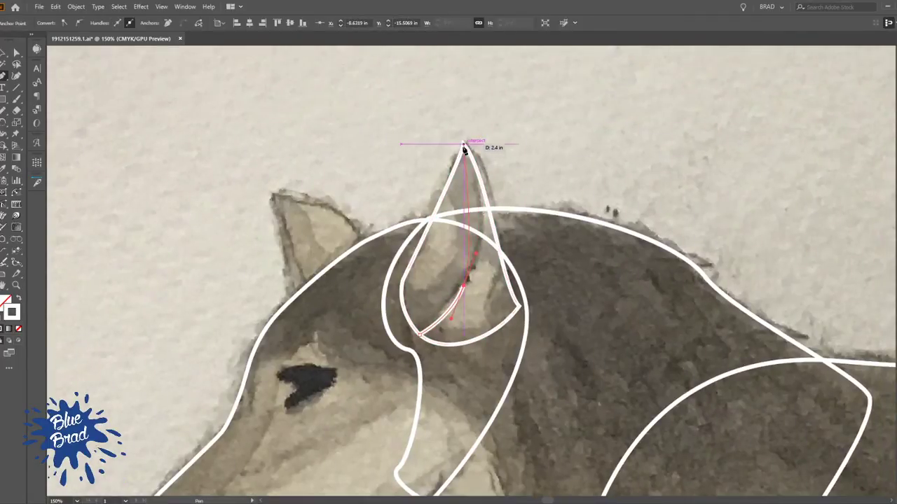
drag(463, 146, 435, 65)
key(a)
click(512, 105)
drag(478, 176, 486, 180)
drag(505, 285, 460, 235)
click(561, 153)
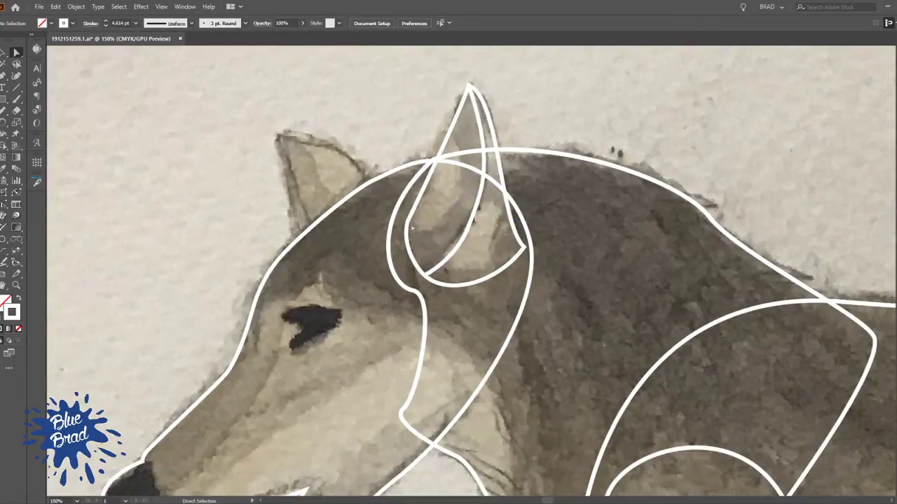
Outline the light patch at the near ear's front edge with a curved line, and bulge its inner side outward with InkScribe
drag(336, 145, 482, 98)
scroll(610, 208, down, 2)
drag(517, 276, 408, 260)
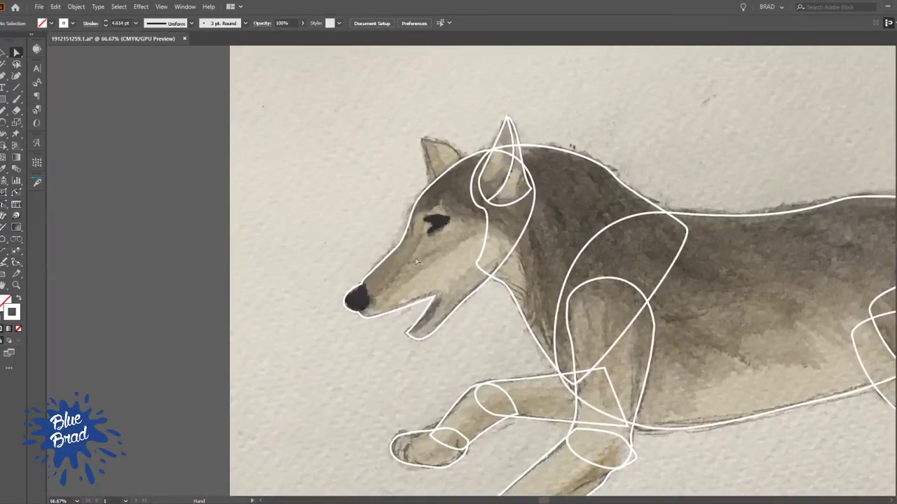
scroll(481, 150, up, 3)
drag(567, 249, 507, 289)
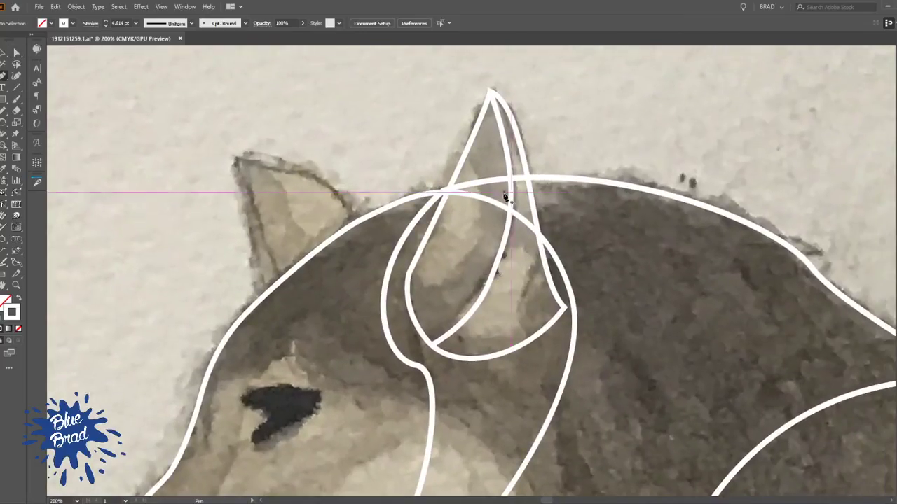
click(463, 156)
drag(407, 272, 312, 218)
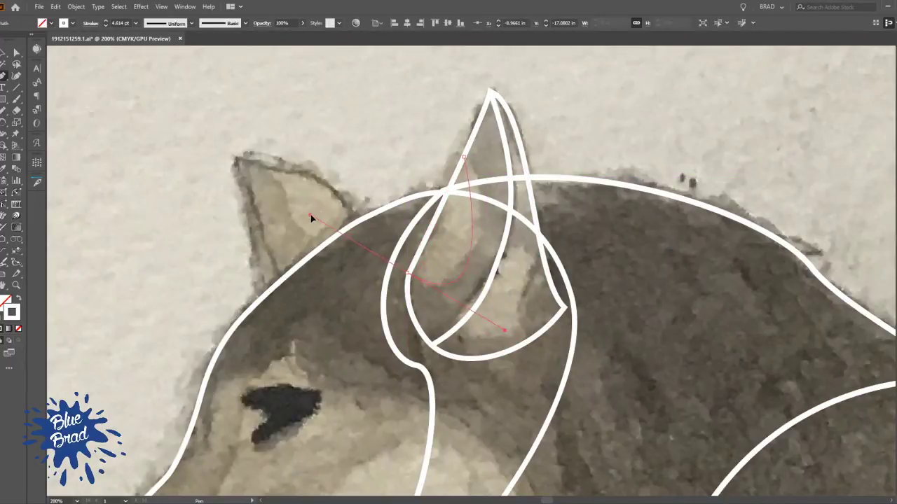
key(shift+p)
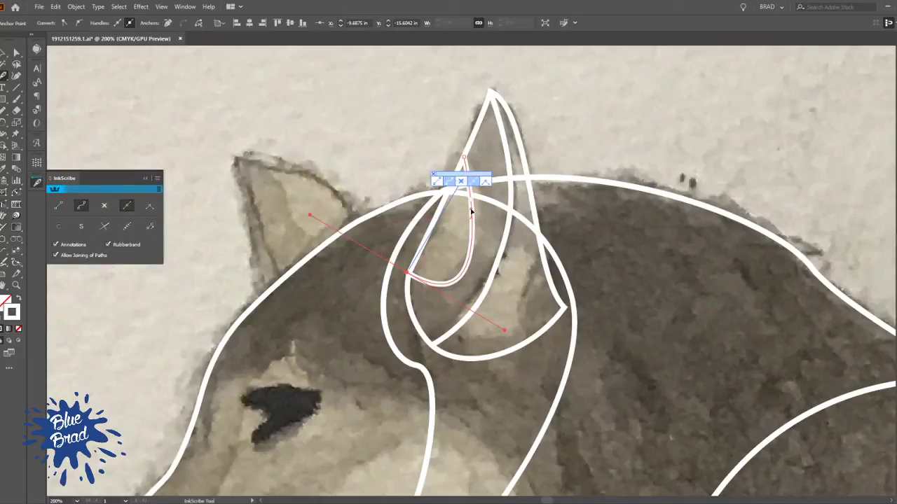
click(472, 208)
drag(472, 208, 490, 217)
ctrl+click(402, 127)
Outline the light patch behind the near ear's inner fold with a rounded curve from the fold to the ear base
scroll(470, 153, down, 2)
scroll(470, 205, up, 3)
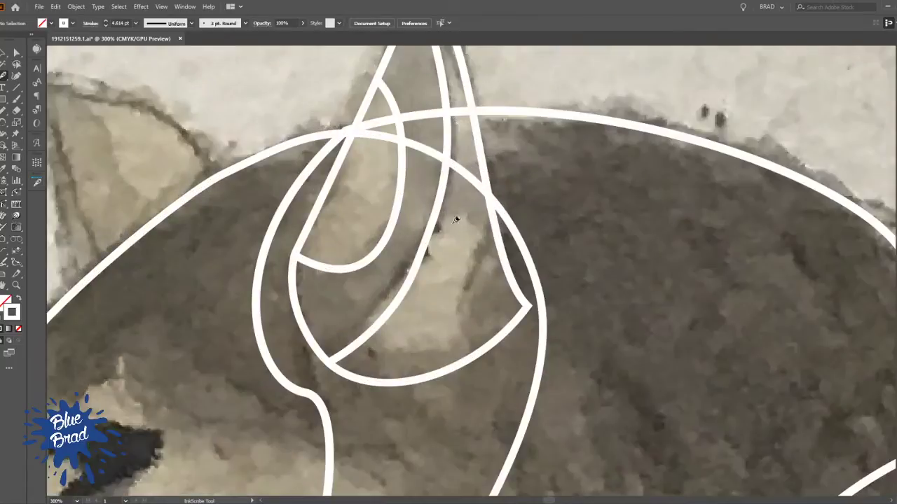
drag(431, 227, 461, 325)
mouse_move(358, 343)
mouse_down()
mouse_move(293, 291)
mouse_move(267, 298)
mouse_up()
ctrl+click(354, 200)
Trace the far ear as a closed outline from its front base to the tip and back, with a rounded base overlapping the head
scroll(356, 198, down, 3)
drag(393, 279, 540, 268)
drag(686, 332, 344, 166)
drag(485, 221, 833, 356)
scroll(425, 147, up, 2)
drag(424, 147, 446, 257)
click(425, 351)
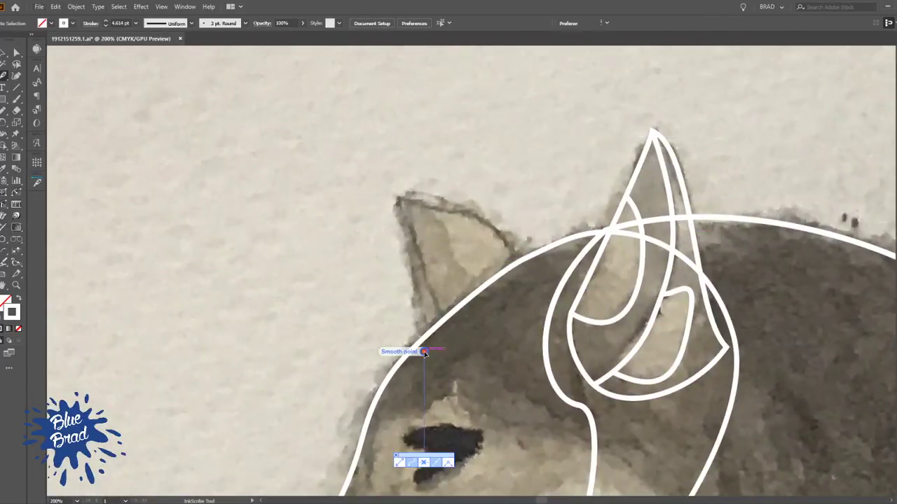
click(396, 202)
drag(523, 284, 557, 389)
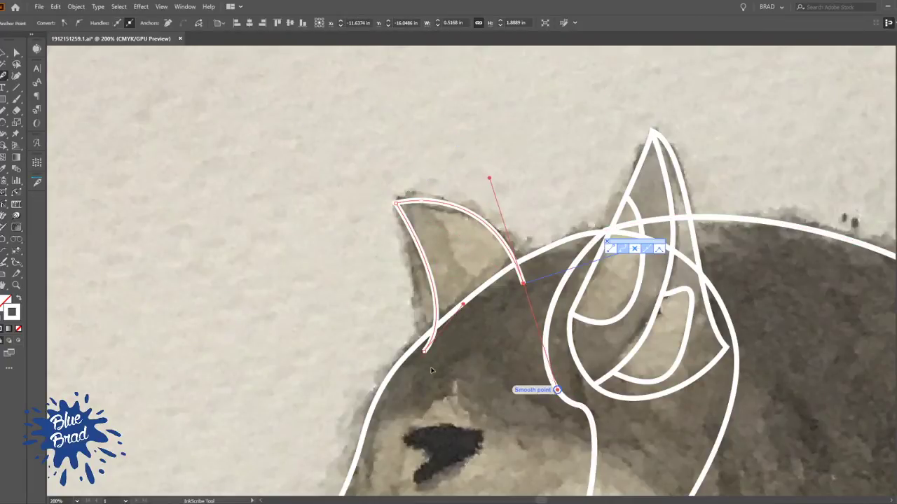
click(425, 351)
Reshape the far ear's front edge to follow the sketched edge from tip to base, and deselect the outline
key(a)
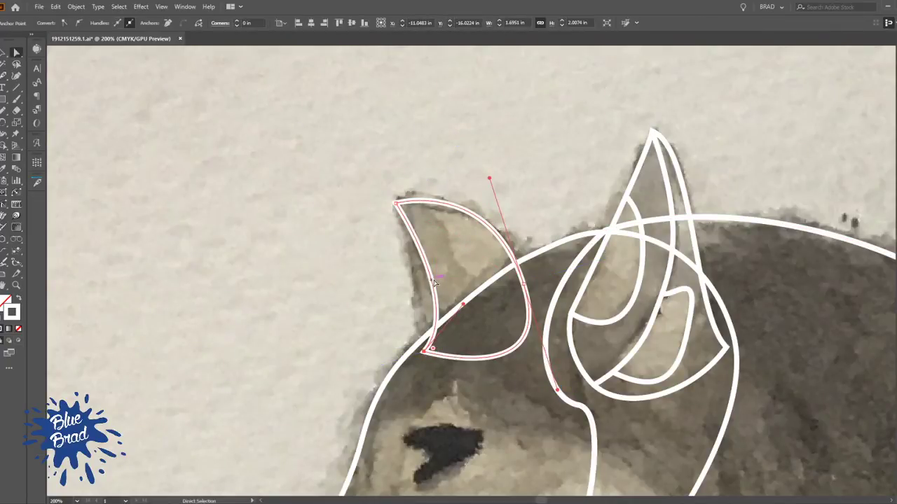
key(p)
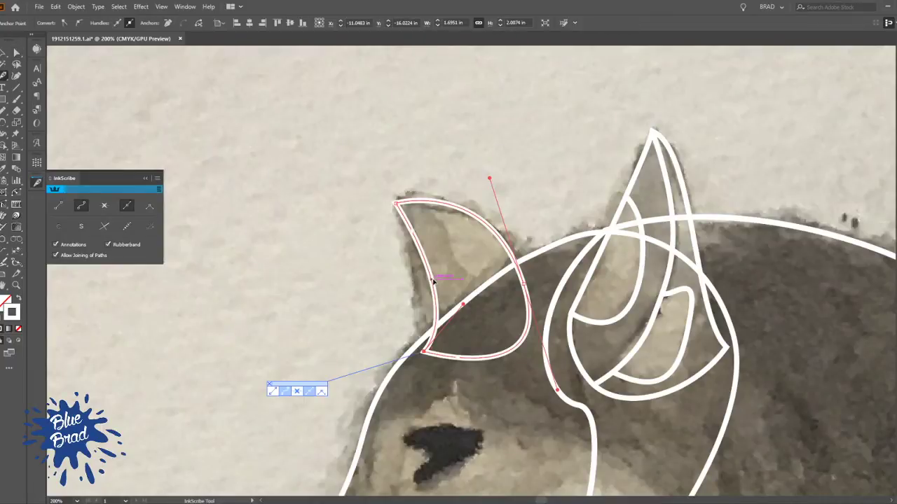
drag(438, 319, 420, 320)
key(a)
click(393, 157)
Draw the far ear's inner fold as a curved line from the ear tip to its bottom edge, near the front base
key(p)
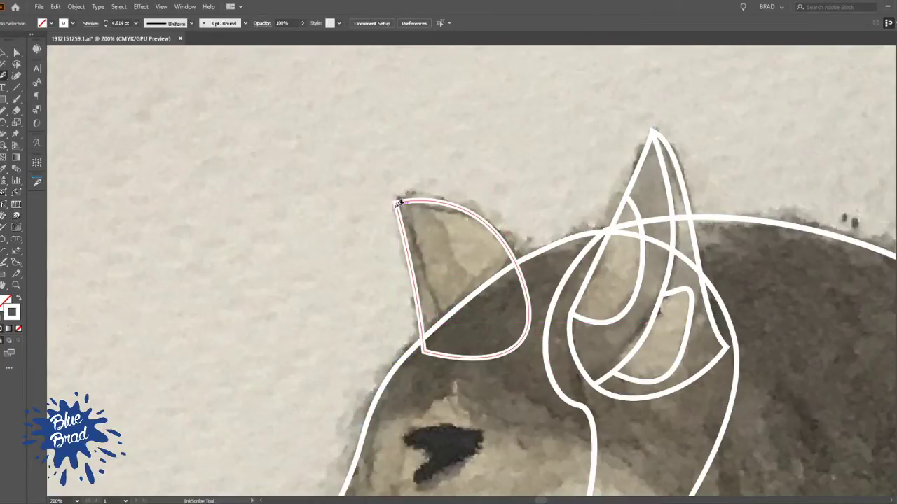
drag(396, 204, 444, 239)
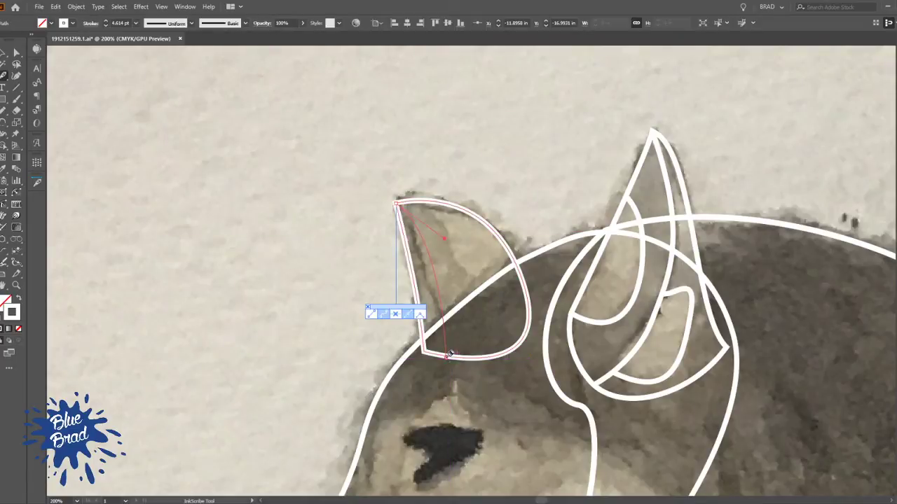
click(445, 357)
ctrl+click(462, 251)
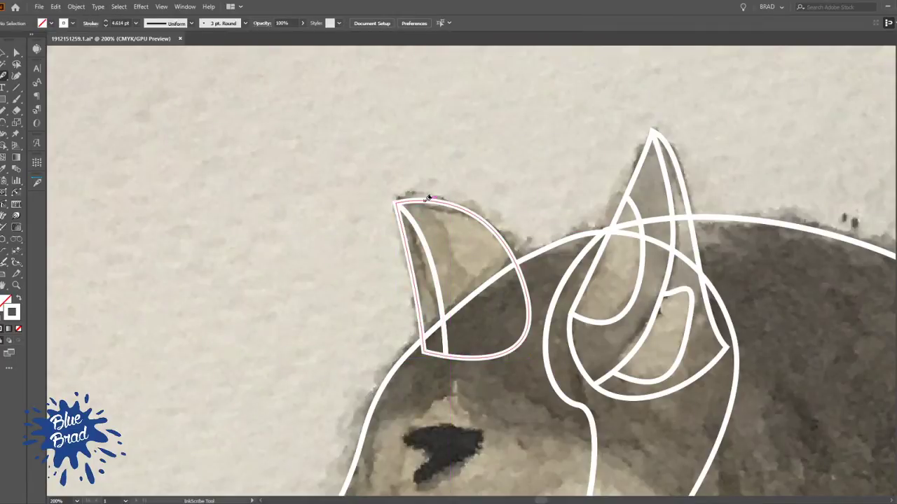
Outline the far ear's light patch with a curve from the upper edge down into the head and back up to the ear's rear edge
drag(423, 201, 442, 231)
mouse_move(470, 308)
mouse_down()
mouse_move(475, 340)
mouse_move(500, 287)
mouse_up()
click(514, 260)
ctrl+click(530, 178)
drag(512, 215, 461, 236)
key(v)
scroll(477, 190, down, 1)
key(alt+v)
key(Escape)
Select the far ear's outline and inner lines together to check them, and deselect them
drag(307, 180, 455, 240)
key(a)
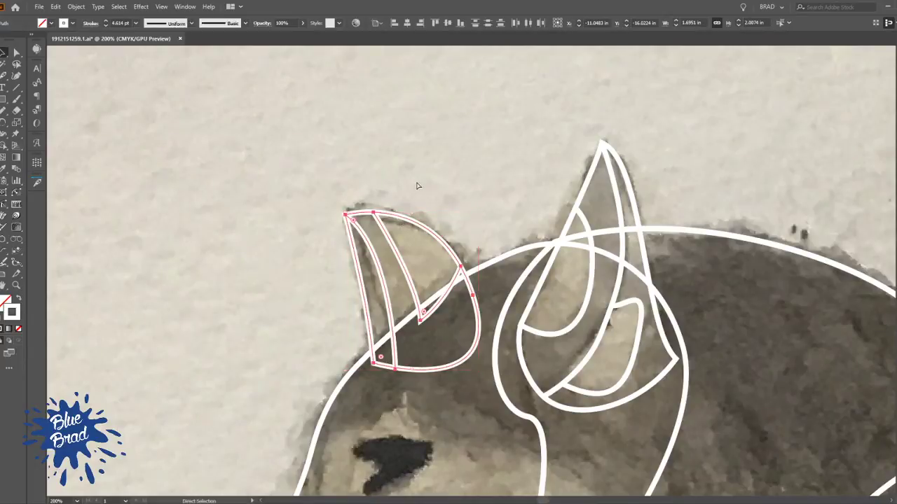
key(v)
click(502, 168)
scroll(550, 162, down, 1)
drag(605, 278, 510, 267)
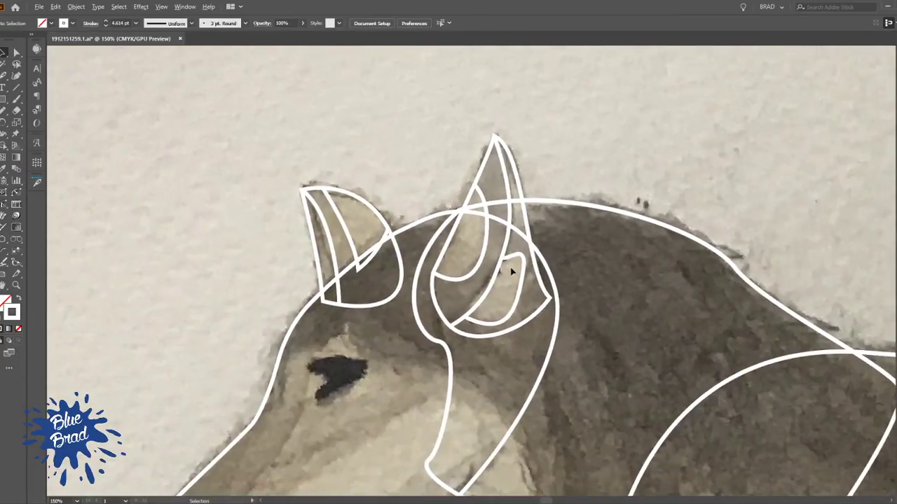
Select the near ear group and examine how its fold and light-patch lines meet the ear outline
scroll(513, 267, up, 3)
click(534, 264)
shift+click(557, 240)
shift+click(486, 212)
key(a)
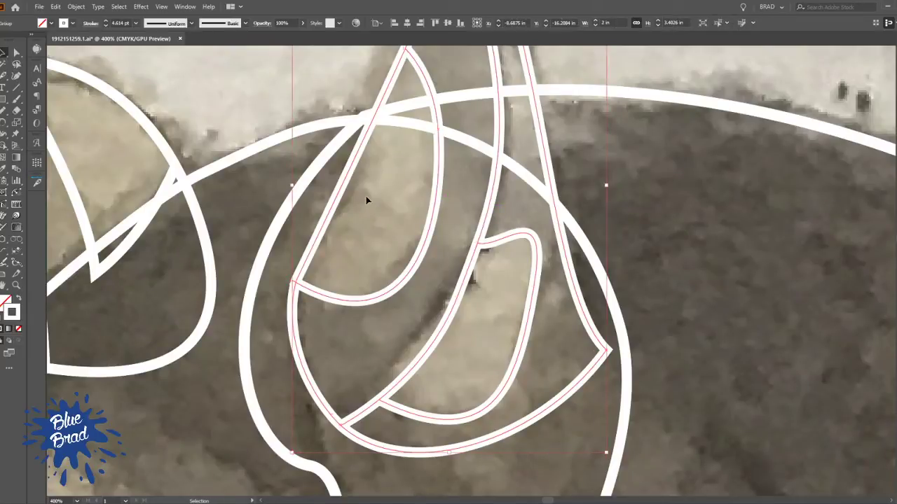
key(v)
scroll(533, 194, down, 2)
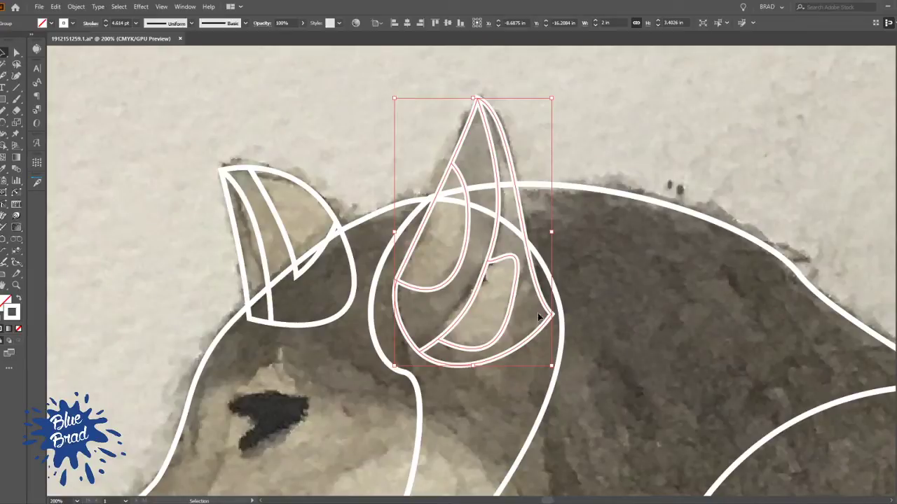
click(550, 145)
scroll(518, 210, up, 1)
scroll(484, 288, up, 2)
scroll(483, 287, down, 1)
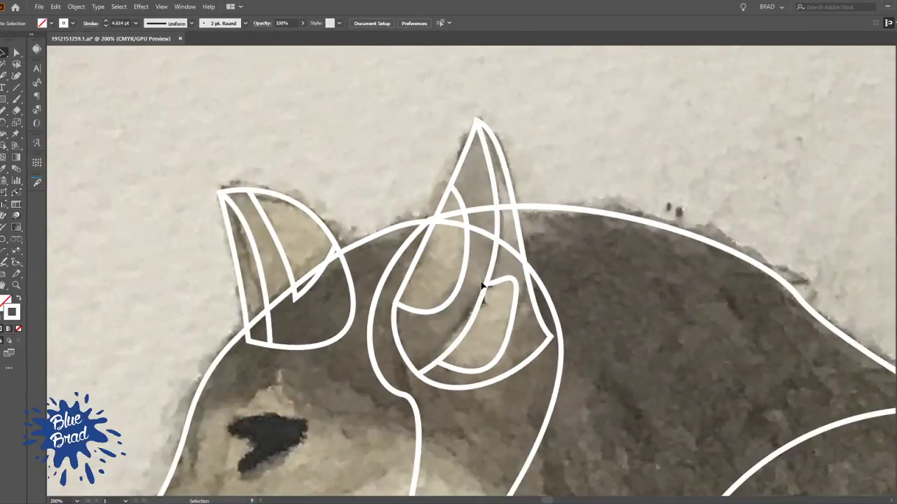
Fill the near ear's front section and the light patch at its front edge with dark grey-brown using Live Paint
key(k)
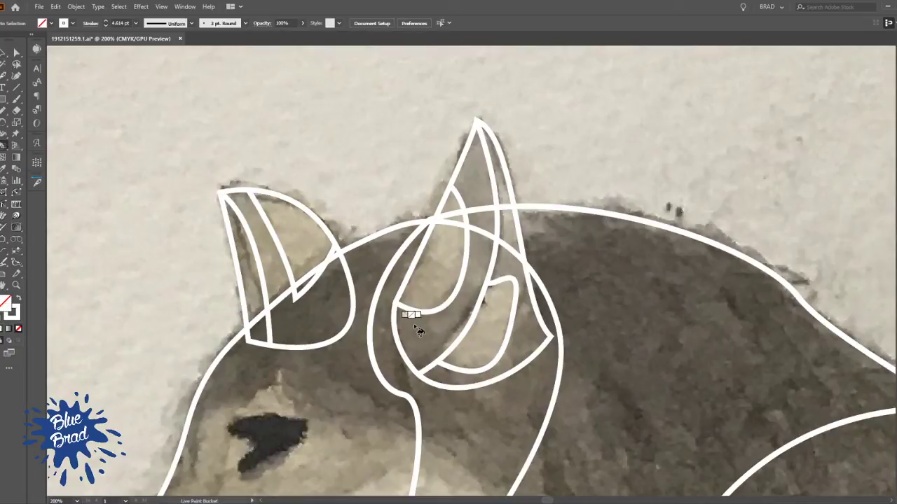
alt+click(420, 334)
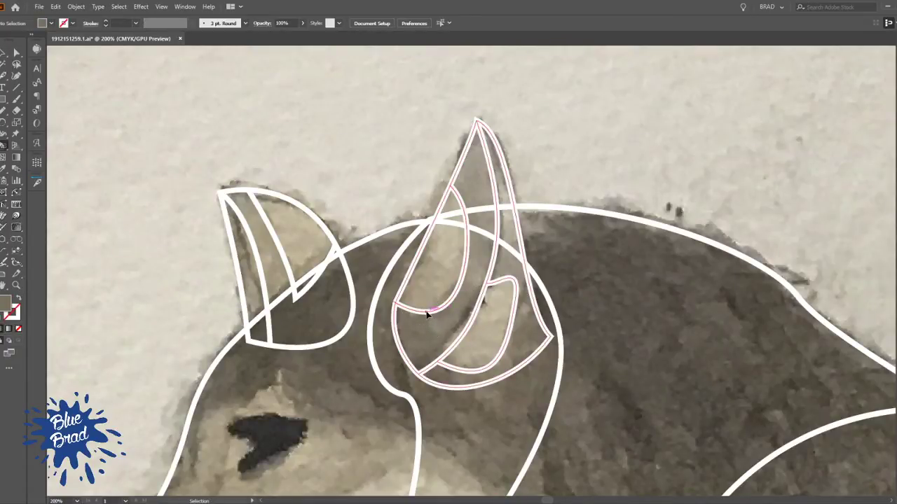
ctrl+click(426, 313)
click(425, 348)
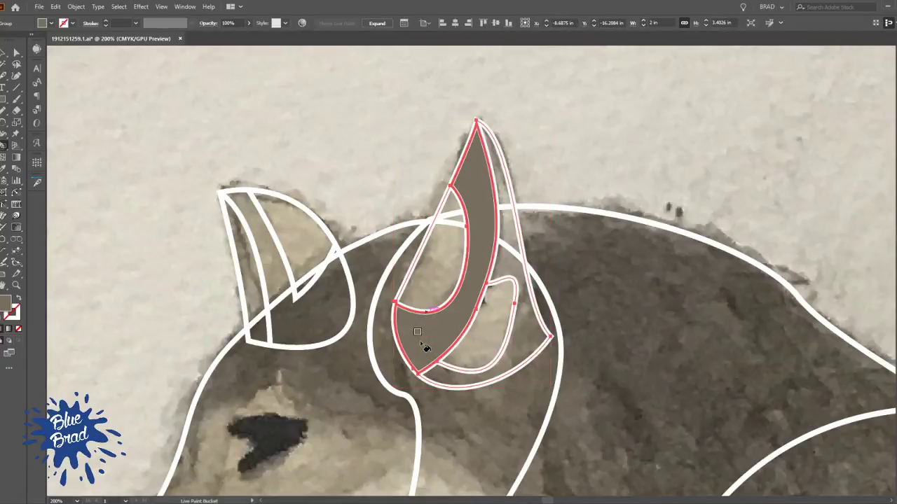
click(442, 280)
Fill the near ear's rear section and the patch behind the inner fold with light beige using Live Paint
key(v)
key(k)
click(491, 324)
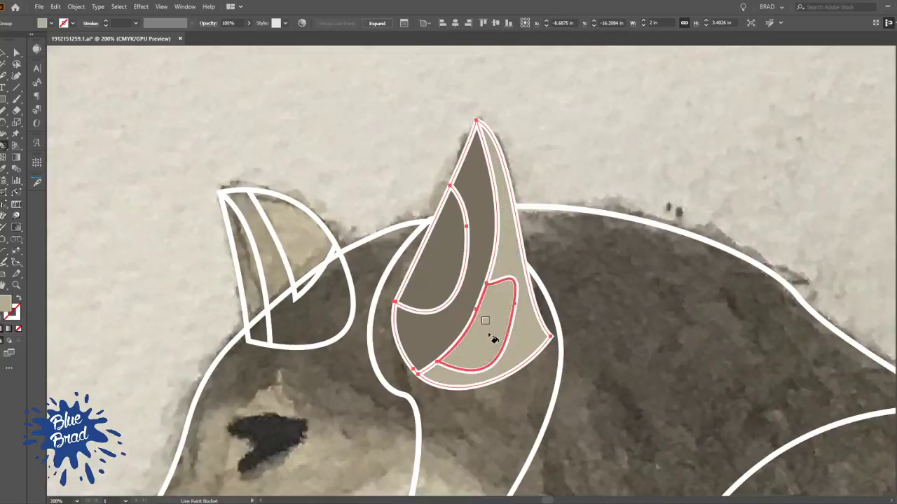
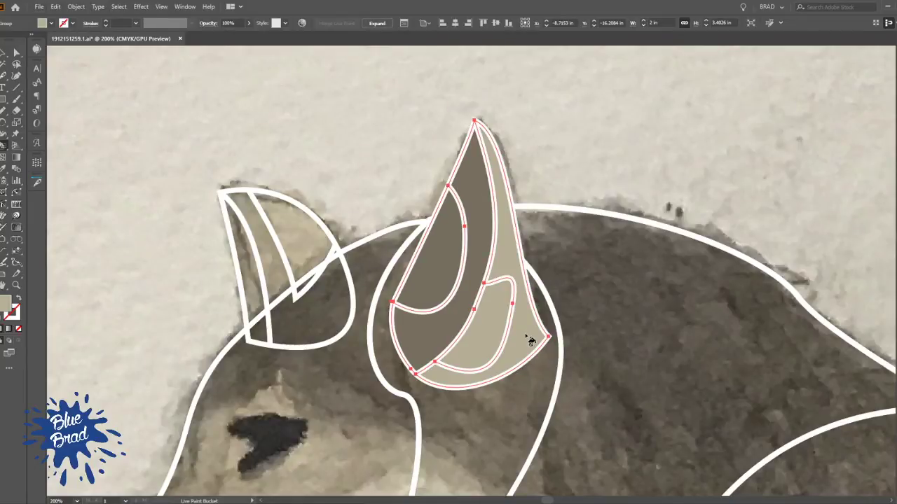
Clear the near ear's rear fills, then recolour its rear section grey-brown and its inner patch light beige using Live Paint
key(slash)
click(496, 335)
click(525, 342)
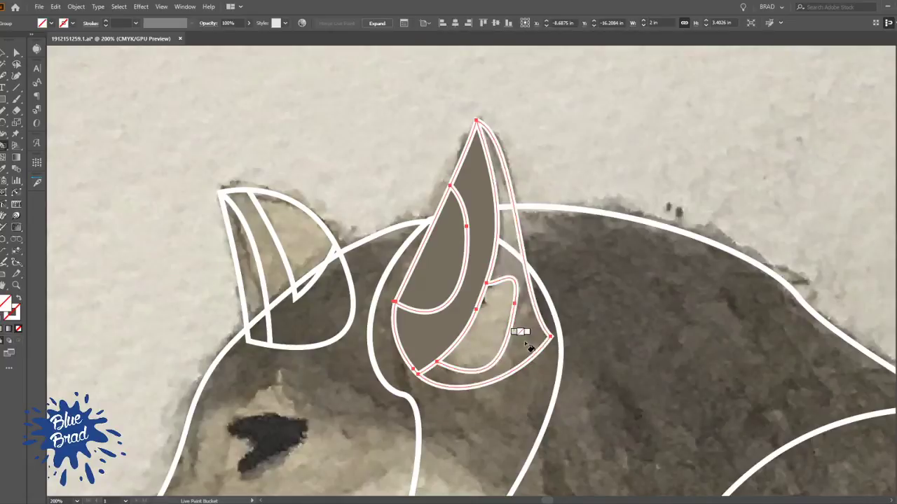
alt+click(509, 293)
click(510, 308)
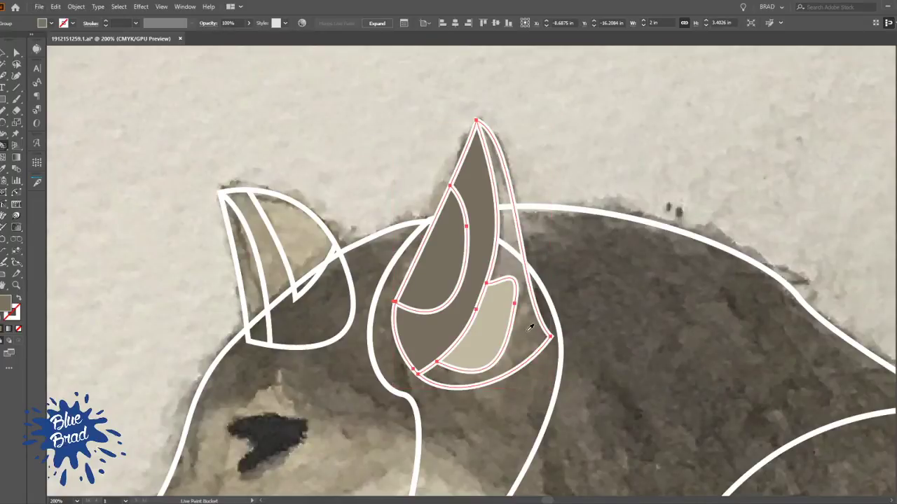
key(v)
key(ctrl+1)
click(588, 152)
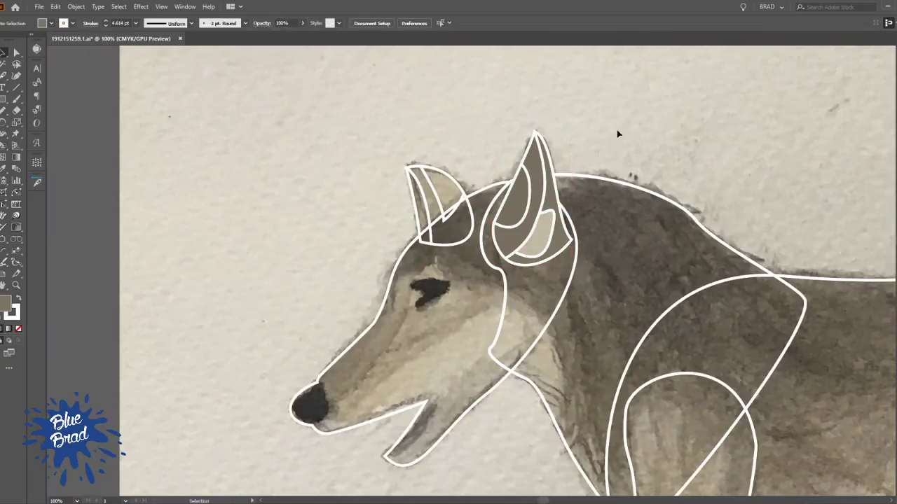
Make the patch at the near ear's front edge a Live Paint region and fill it with olive beige
scroll(592, 138, up, 4)
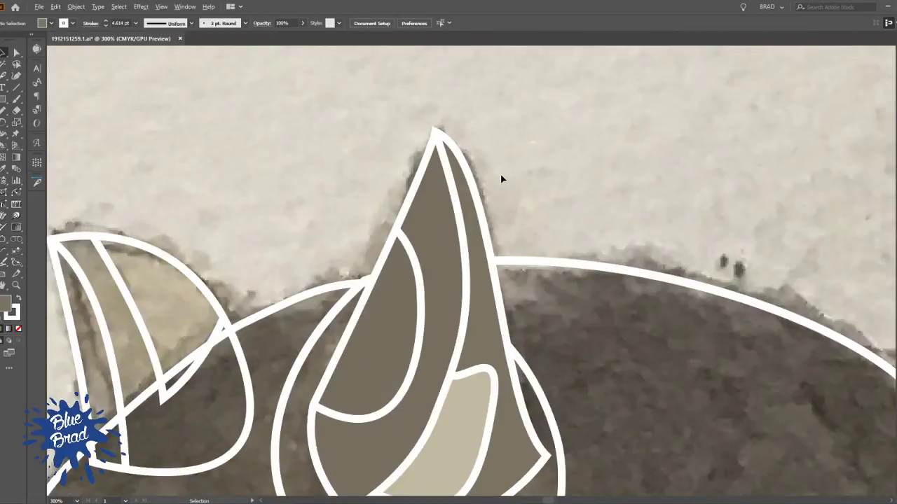
click(401, 338)
key(k)
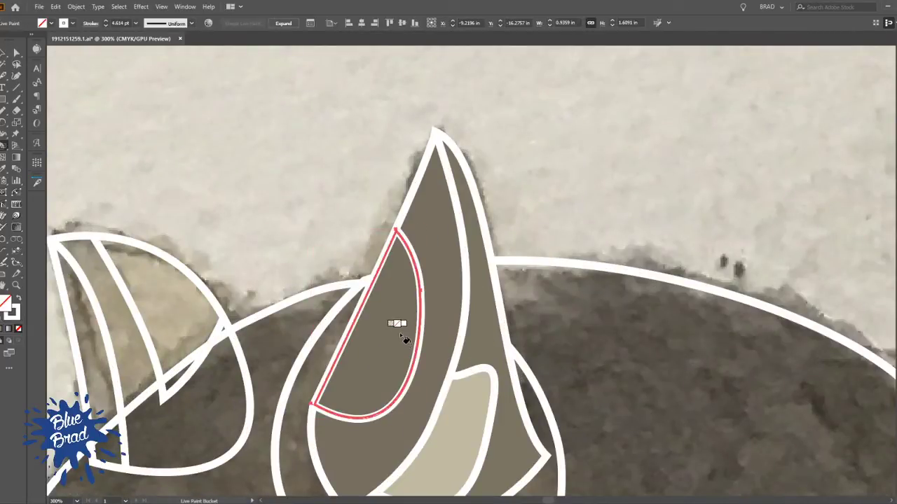
click(400, 333)
alt+click(370, 377)
scroll(463, 240, down, 2)
scroll(463, 239, down, 1)
key(v)
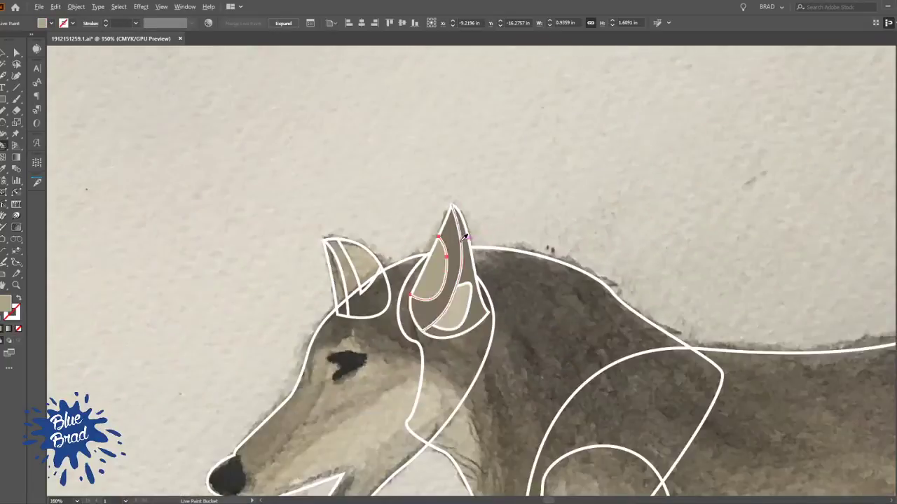
click(525, 197)
scroll(524, 187, down, 1)
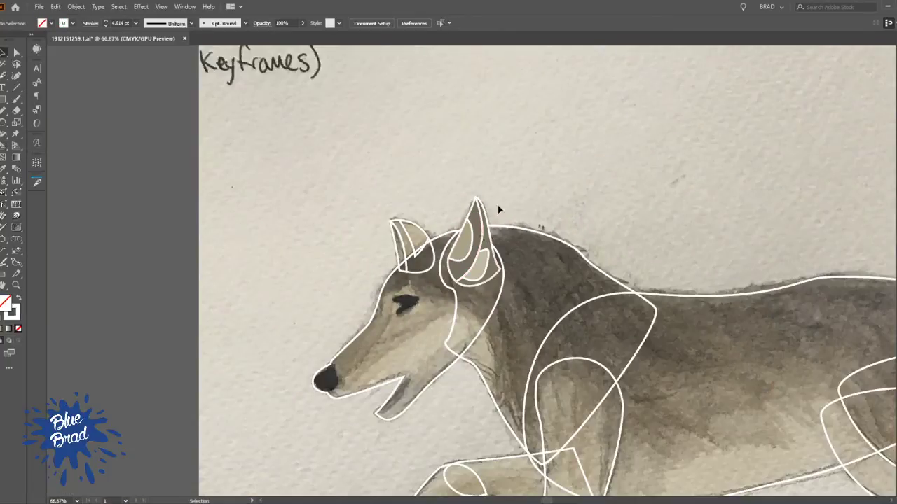
Remove the white stroke from the long fold line running down the near ear
scroll(502, 194, up, 4)
key(a)
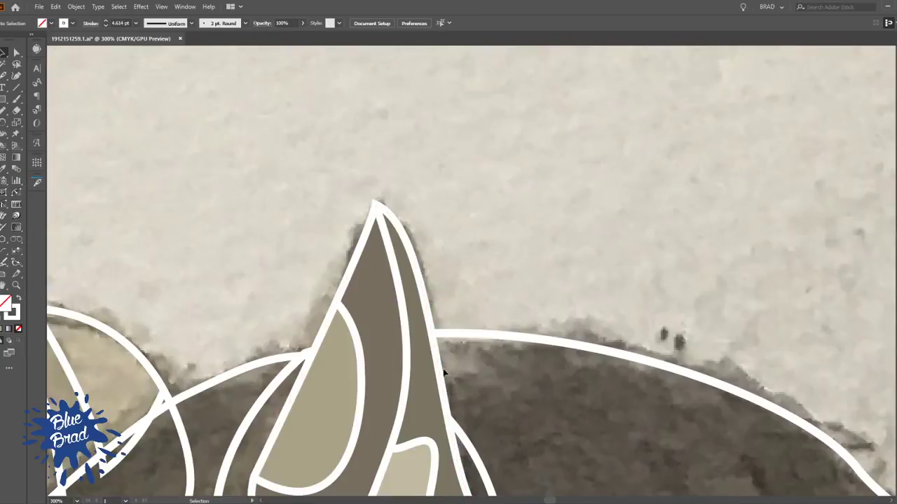
scroll(443, 369, down, 5)
click(400, 211)
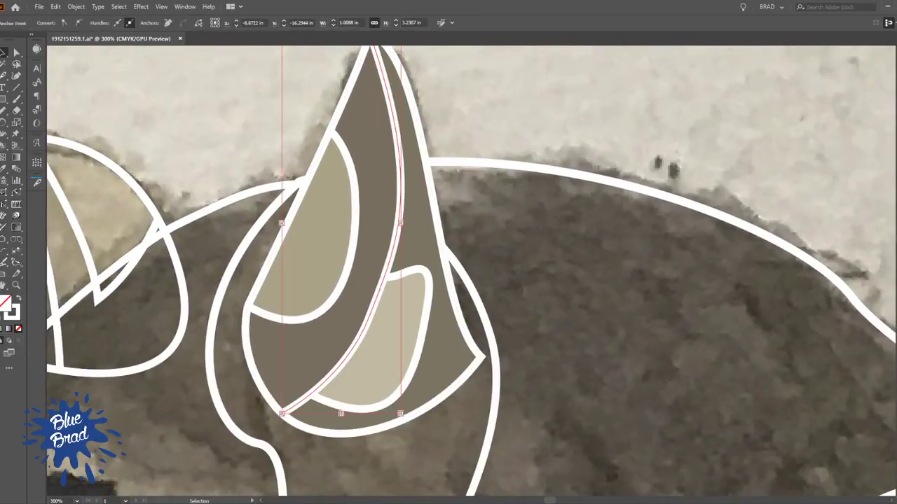
double_click(5, 303)
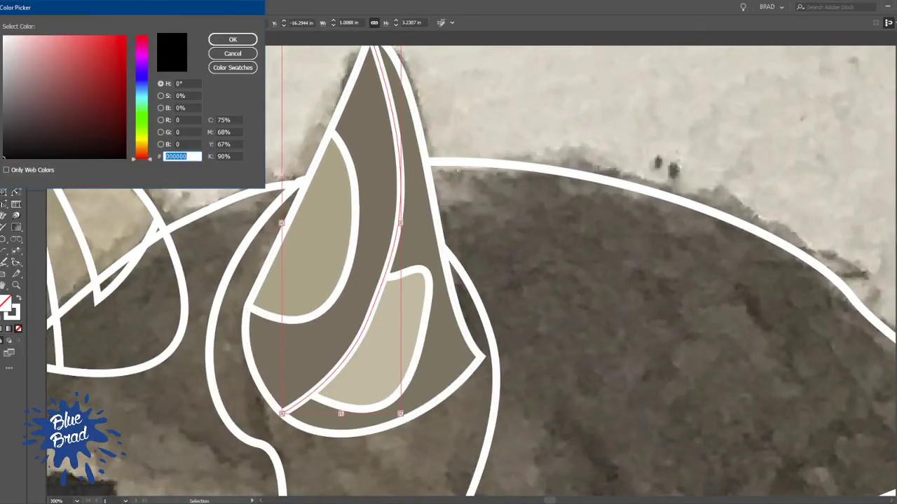
click(248, 54)
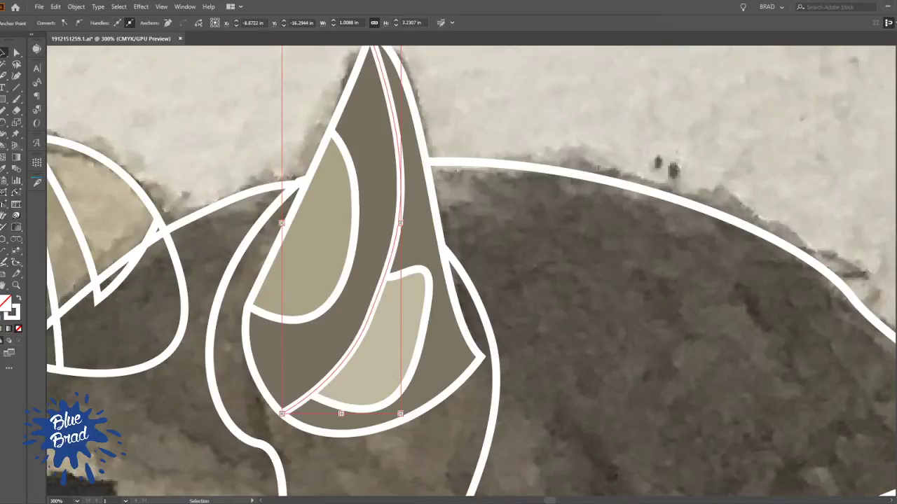
click(19, 329)
click(534, 122)
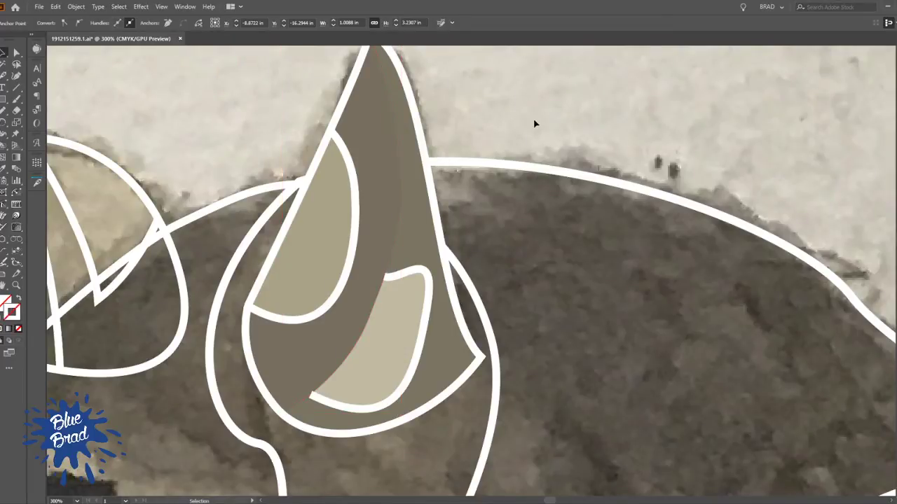
Remove the white strokes from the near ear's two patch outlines and its outer outline
click(411, 276)
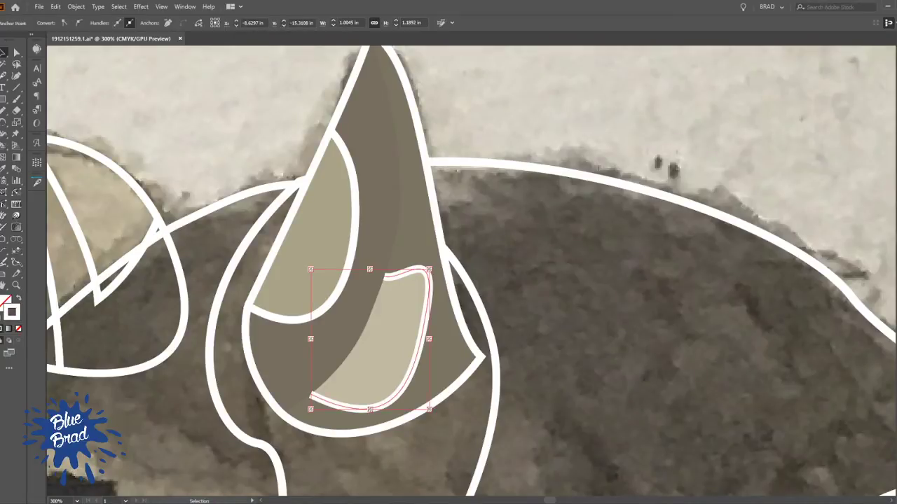
click(18, 329)
click(483, 108)
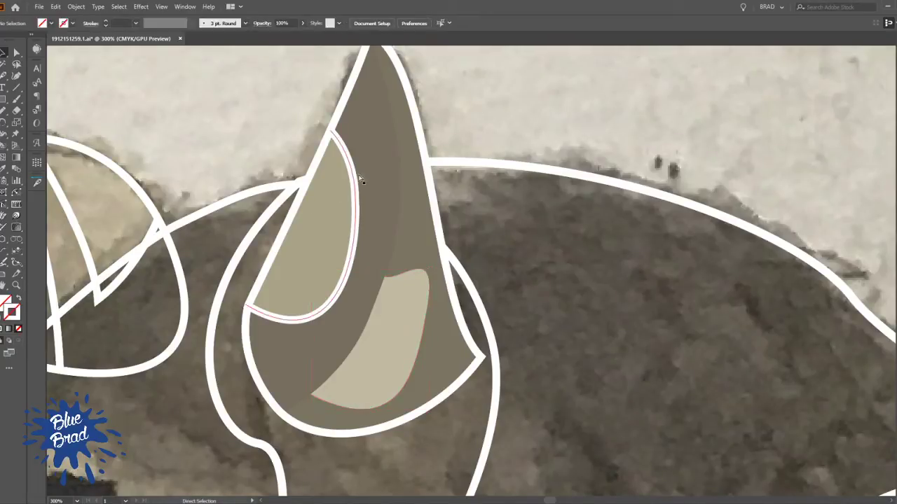
click(413, 115)
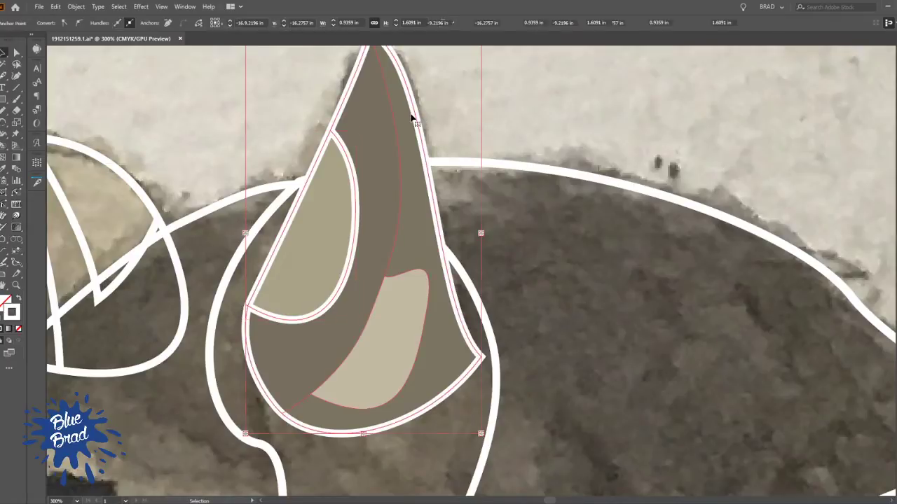
click(19, 328)
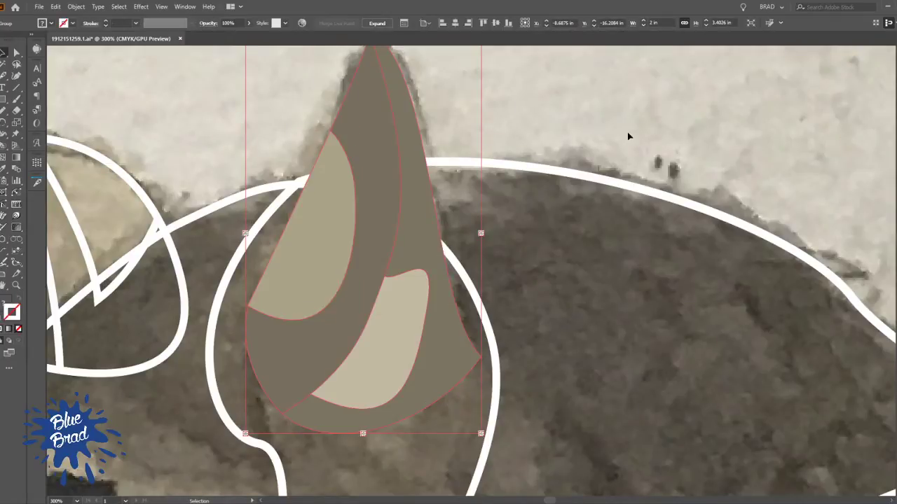
click(625, 131)
scroll(542, 141, down, 3)
drag(556, 156, 500, 141)
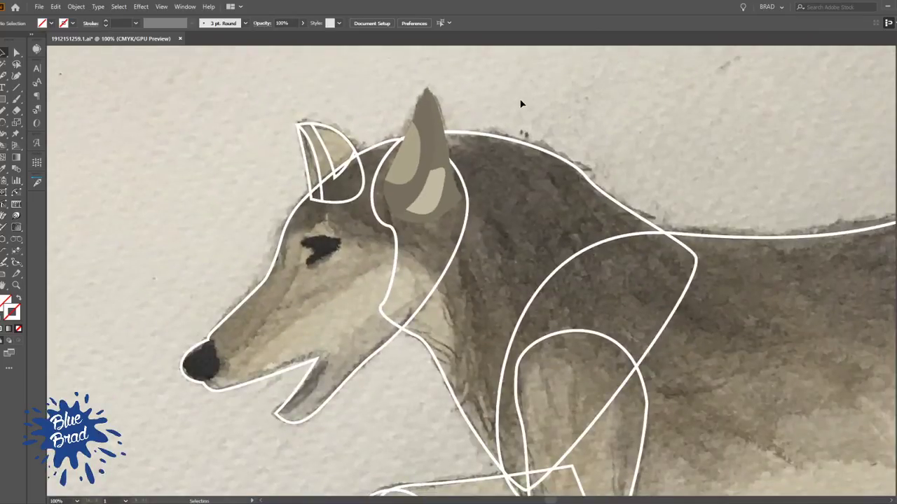
Give the near ear's outer outline a thin 1 pt dark stroke
key(a)
click(442, 115)
key(v)
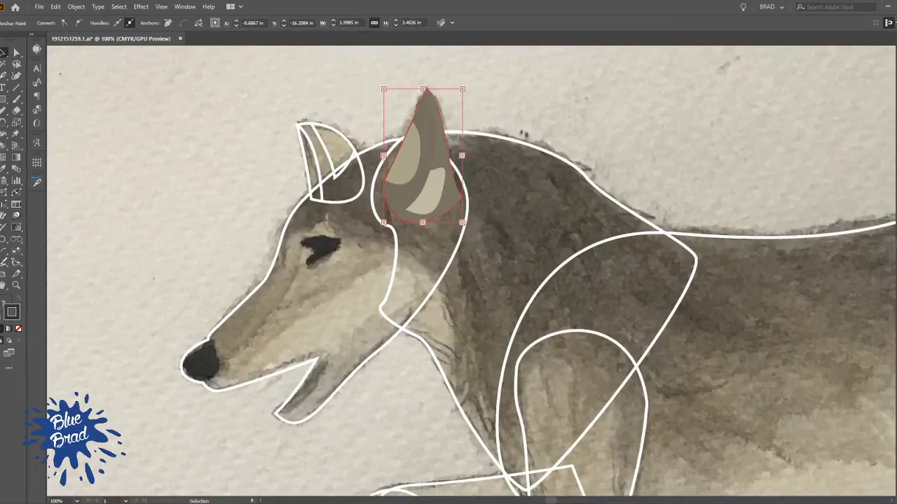
click(656, 121)
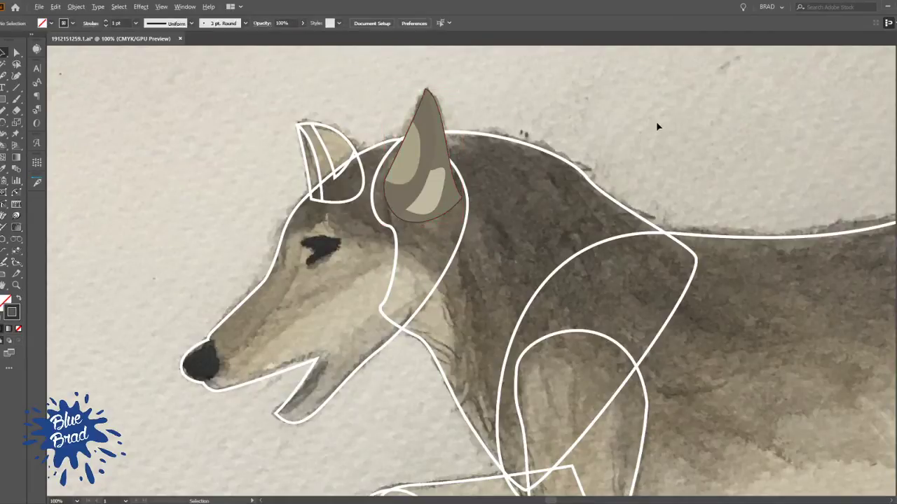
Give the near ear's long fold line a 1 pt black stroke
scroll(655, 121, up, 2)
drag(392, 147, 527, 202)
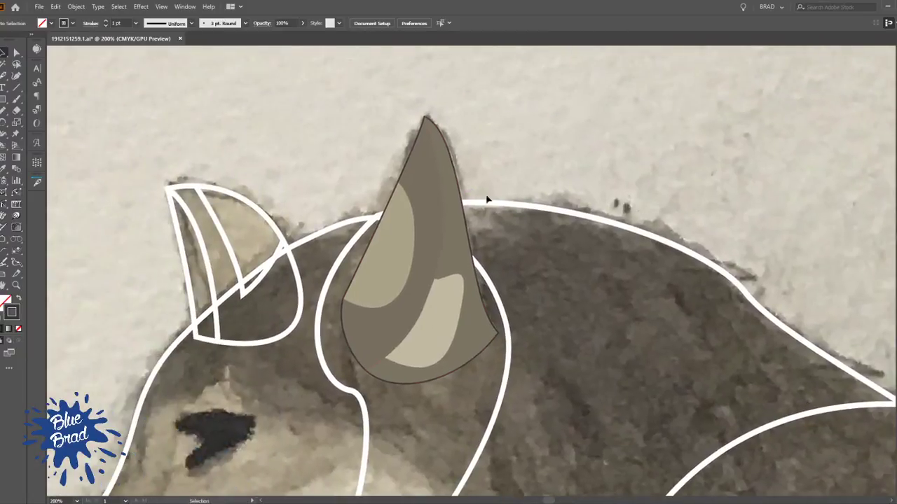
click(454, 187)
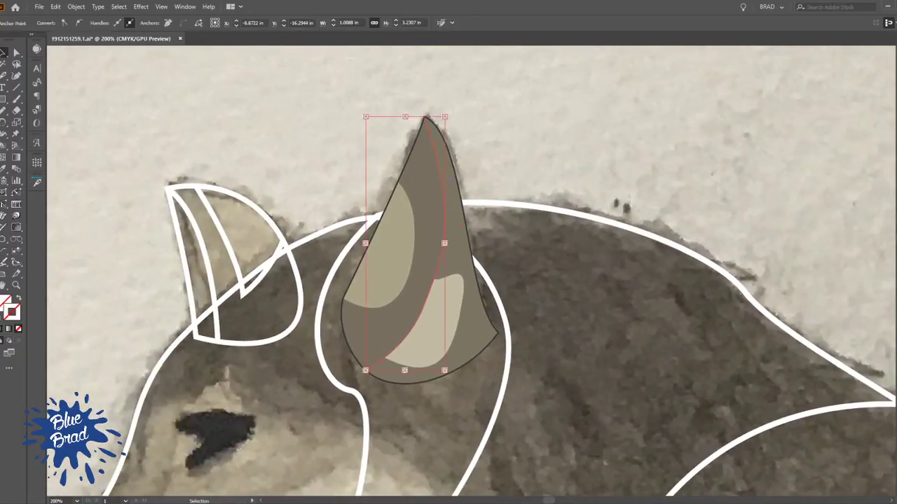
click(592, 181)
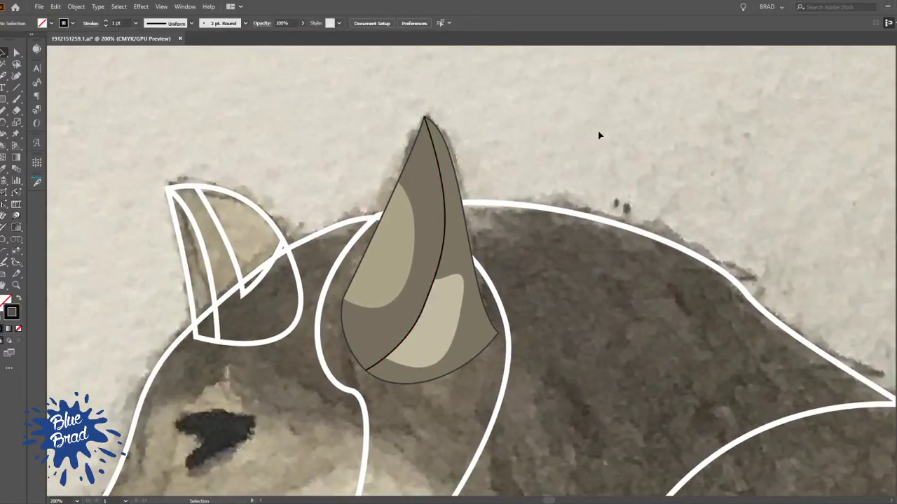
scroll(607, 113, down, 2)
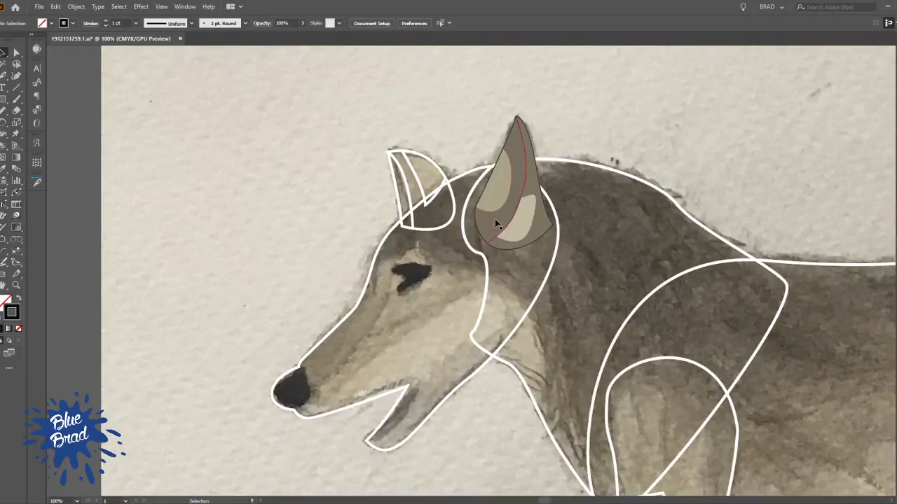
Draw a curved Pen line along the back of the nose, joining the head outline's upper and lower notches
key(space)
drag(585, 274, 382, 222)
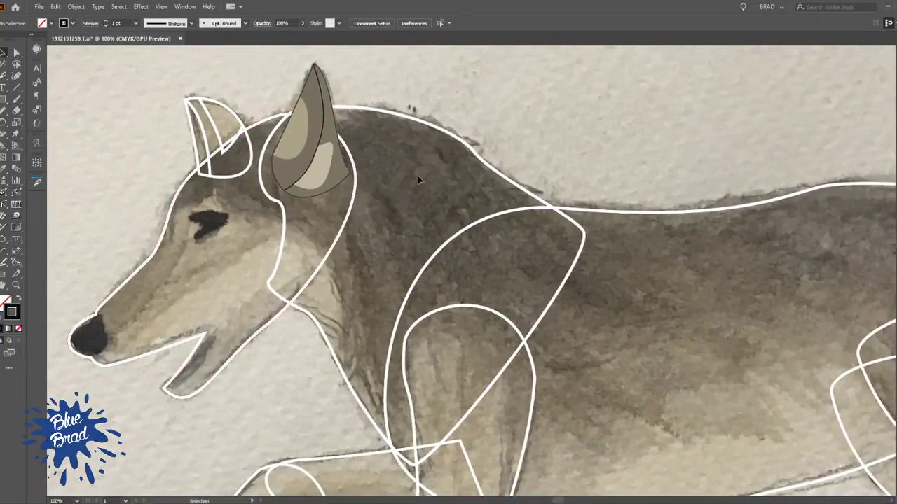
click(323, 266)
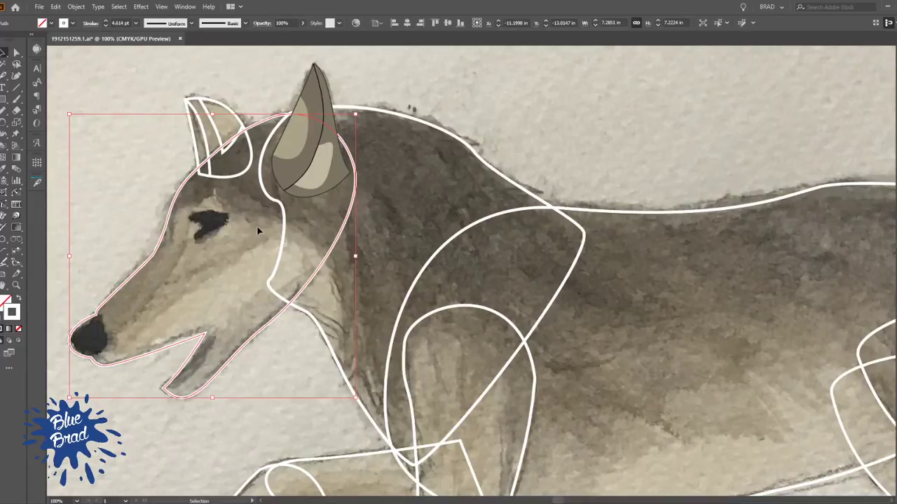
key(a)
key(space)
drag(99, 254, 246, 225)
key(p)
scroll(234, 280, up, 3)
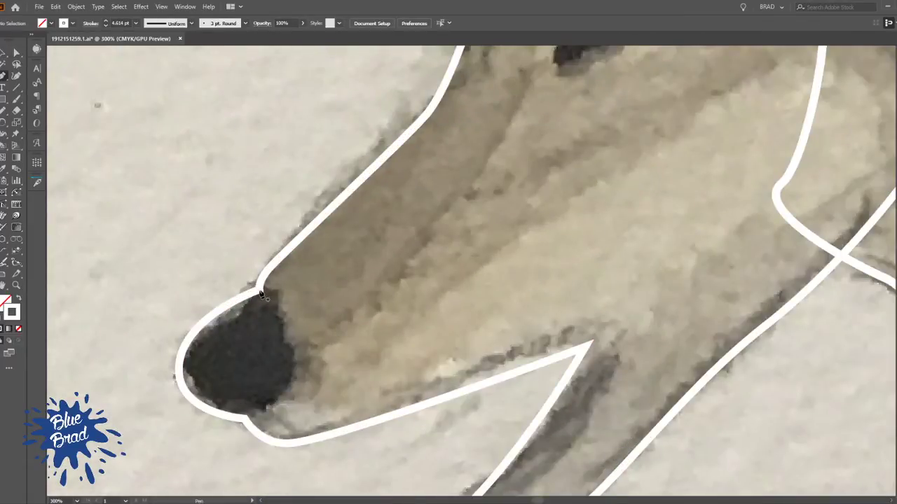
click(259, 290)
drag(245, 420, 148, 470)
ctrl+click(201, 285)
Trace the dark eye marking as a closed Pen shape with a notch on its front side
key(space)
drag(347, 173, 235, 323)
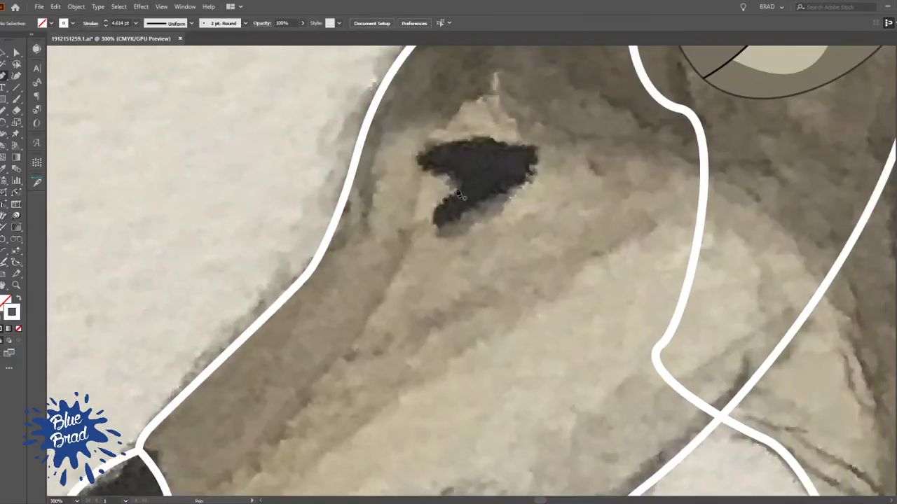
click(535, 149)
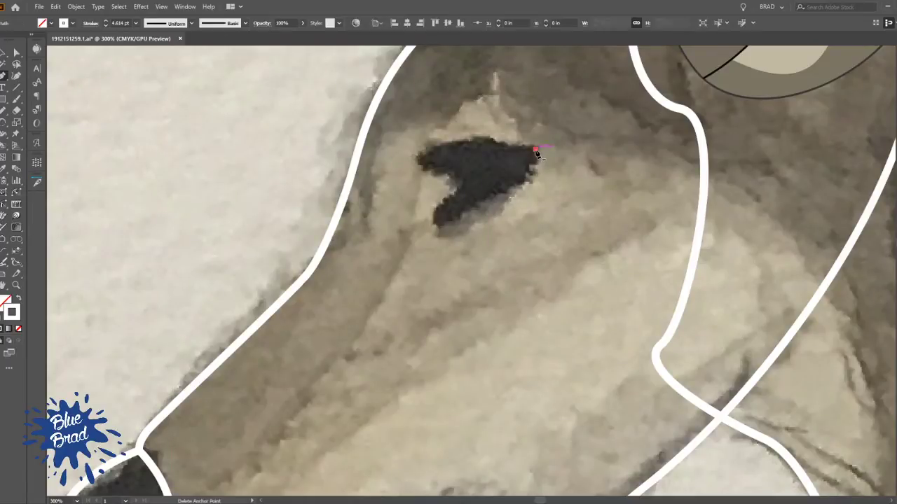
drag(438, 228, 507, 163)
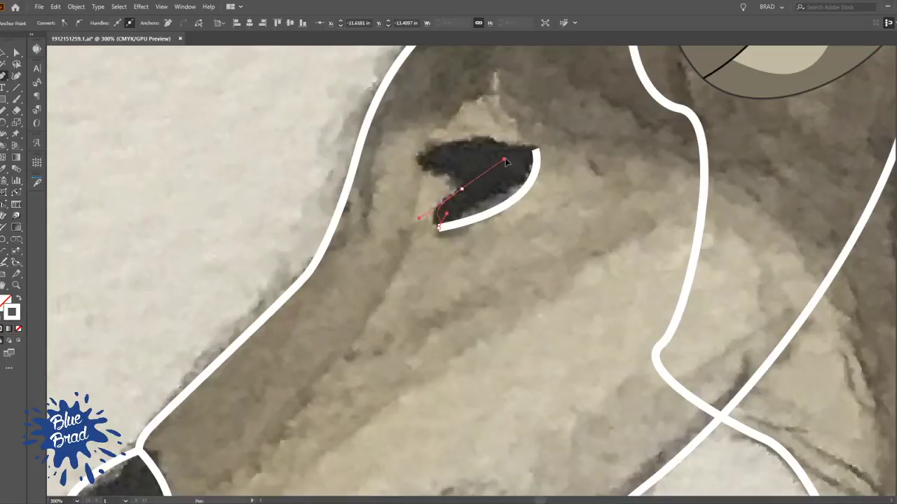
click(417, 161)
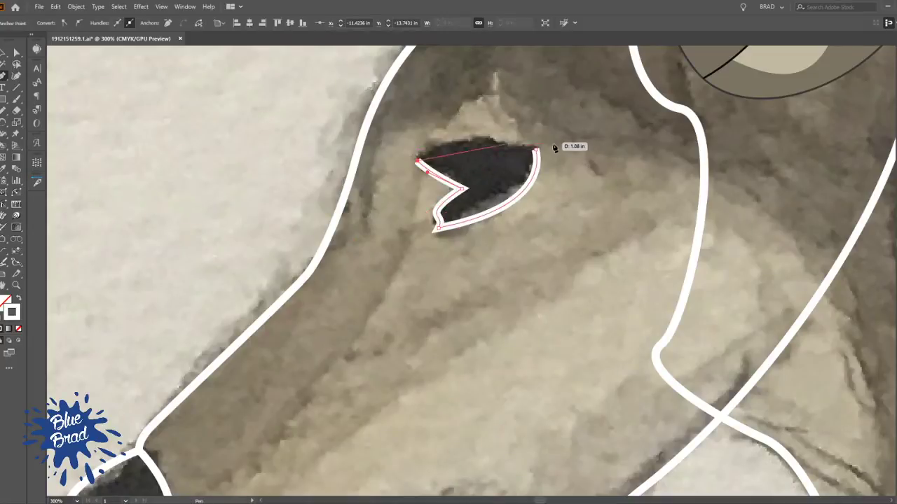
drag(537, 150, 623, 181)
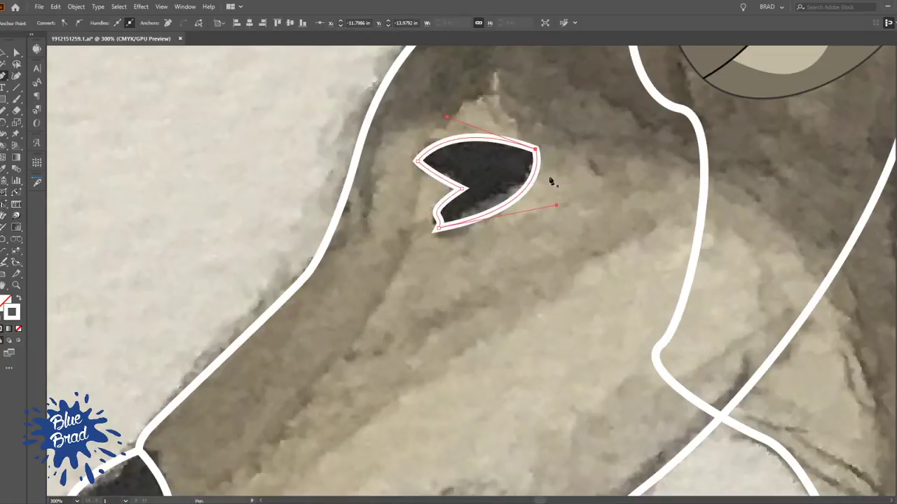
scroll(517, 155, down, 2)
drag(496, 206, 470, 230)
click(441, 286)
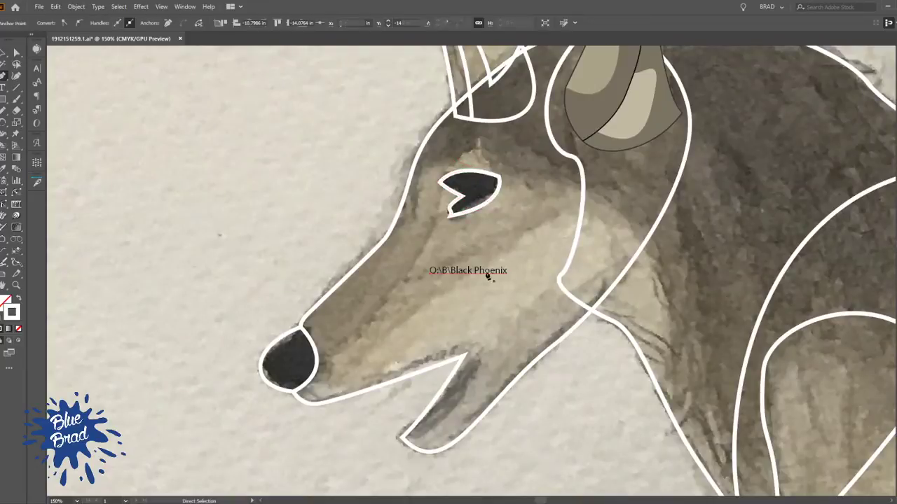
key(p)
click(464, 243)
key(v)
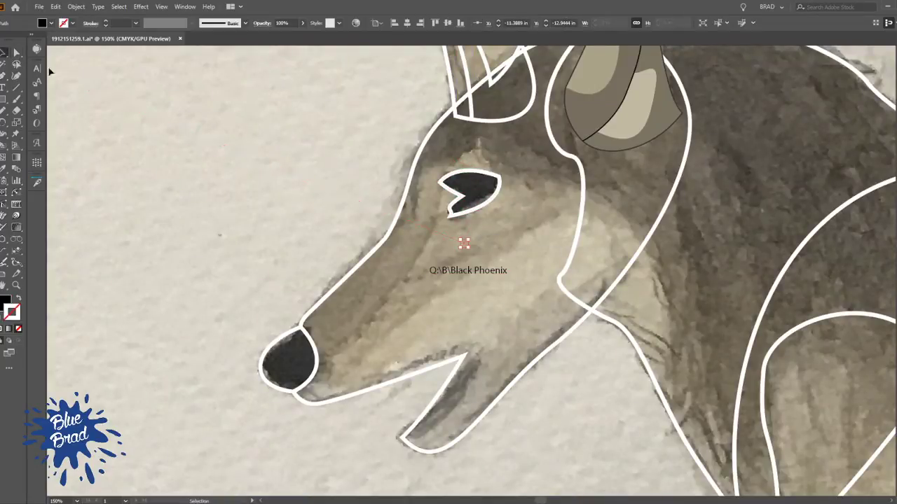
click(501, 271)
key(Delete)
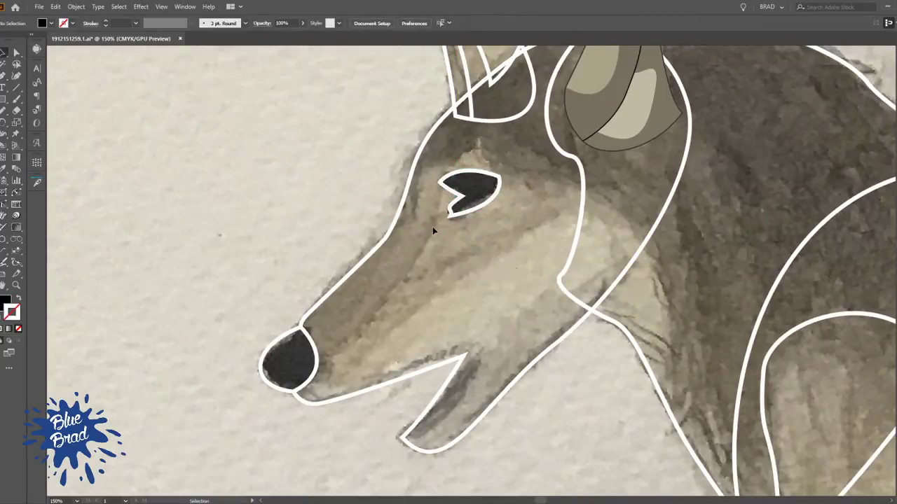
click(464, 242)
key(Delete)
key(a)
key(p)
click(317, 366)
drag(417, 259, 435, 215)
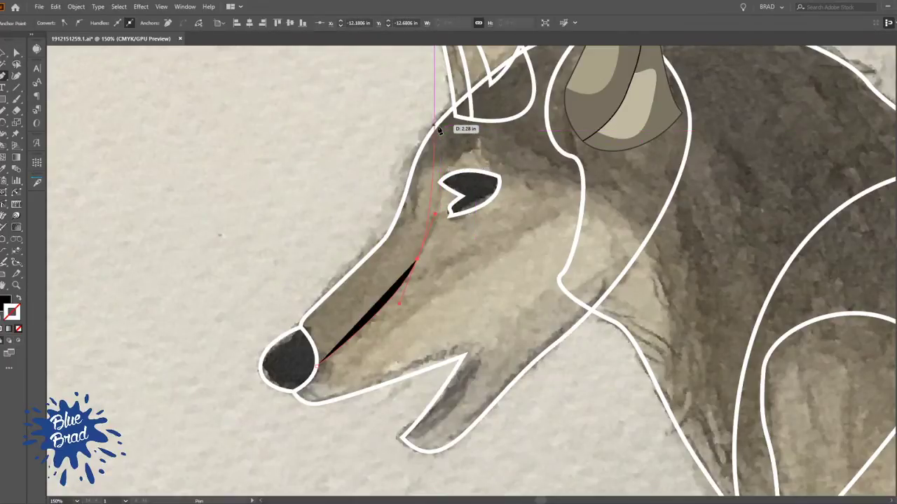
drag(435, 125, 419, 60)
ctrl+click(370, 146)
ctrl+click(432, 212)
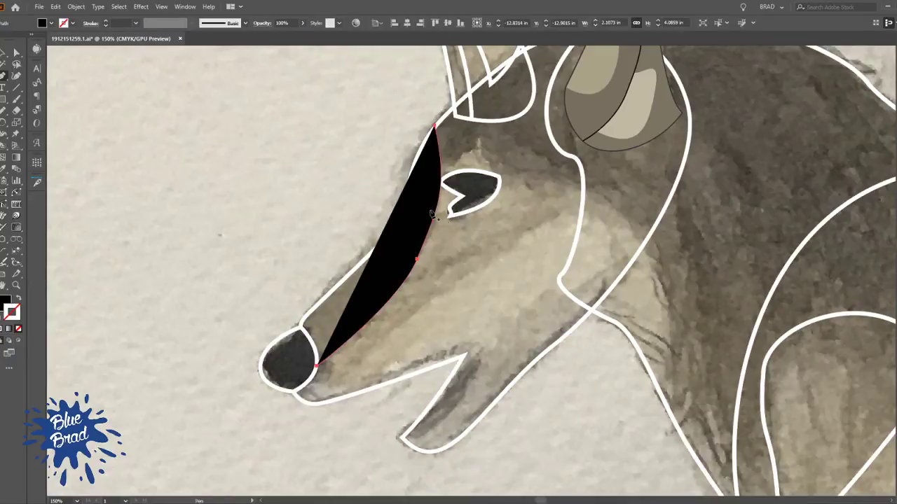
key(Delete)
Draw an unfilled, white-stroked Pen line from the back of the nose past the eye's front corner to the forehead outline
ctrl+click(449, 196)
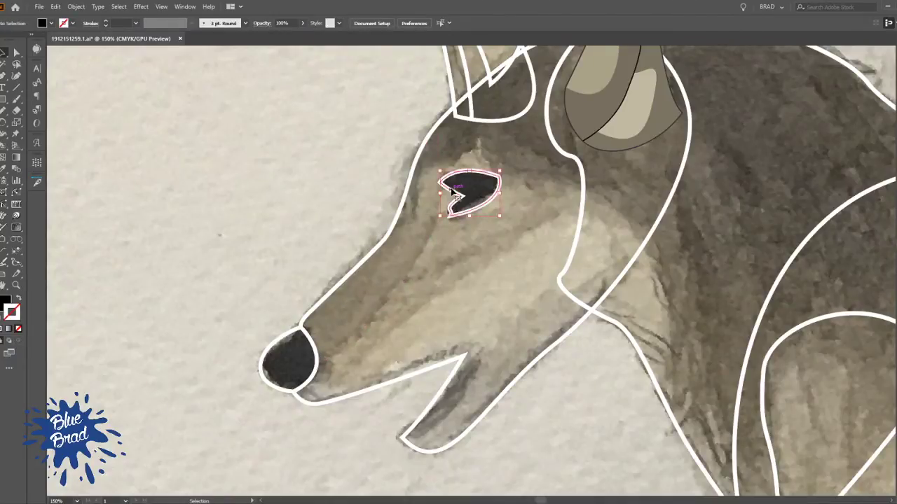
click(321, 359)
drag(410, 287, 426, 247)
drag(443, 206, 384, 324)
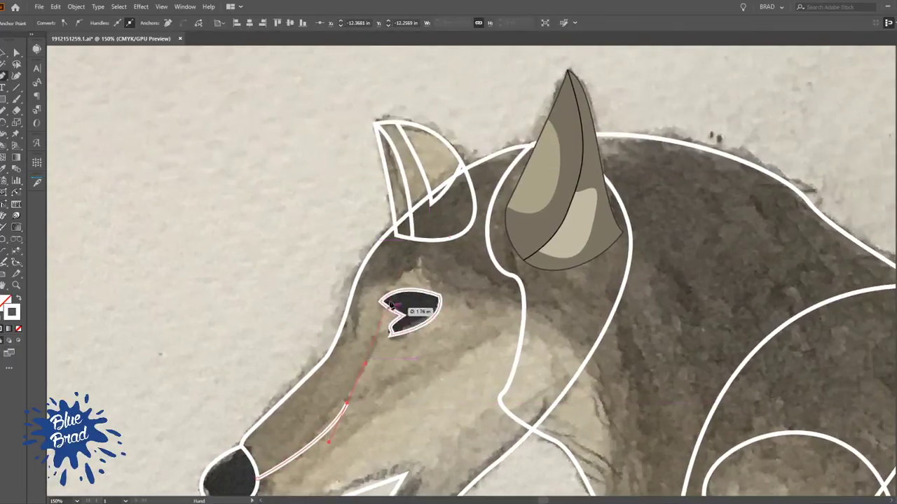
drag(384, 238, 369, 174)
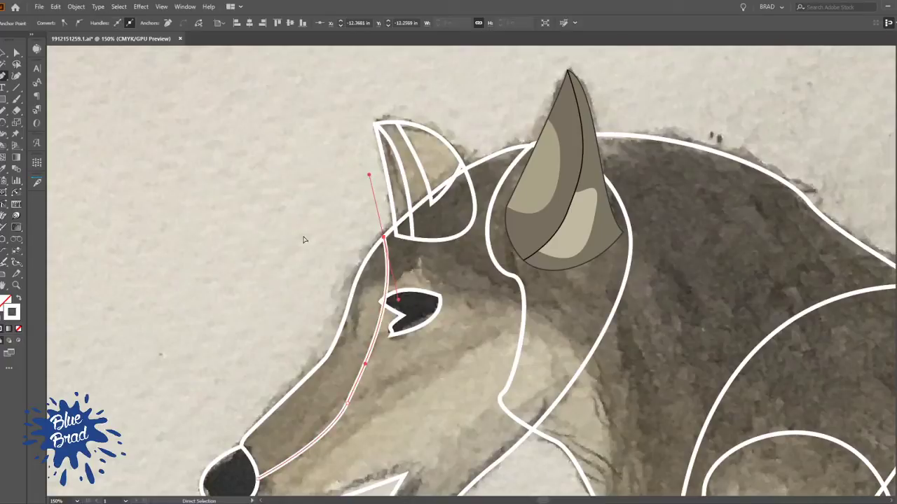
ctrl+click(304, 239)
Draw a brow line from the forehead outline over a peak above the eye to the back head outline, bending it to the eye's rear corner
click(351, 295)
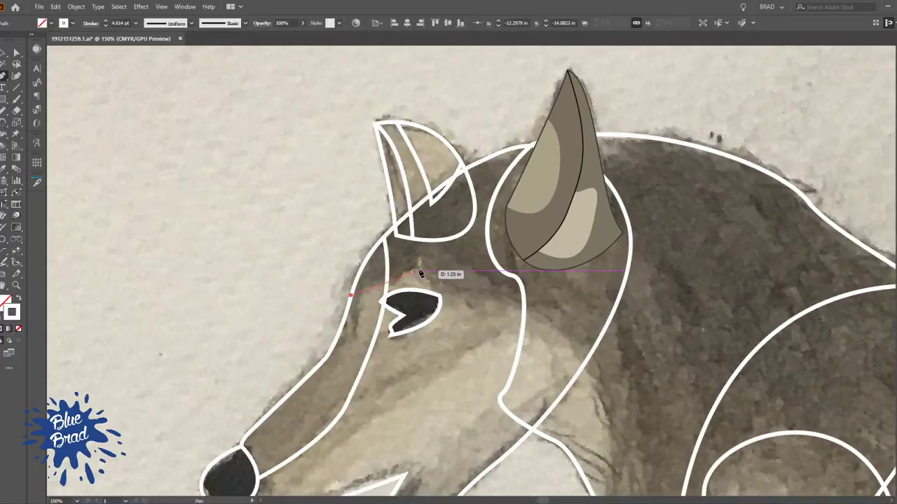
mouse_move(584, 371)
mouse_down()
mouse_move(548, 314)
mouse_move(564, 390)
mouse_up()
key(i)
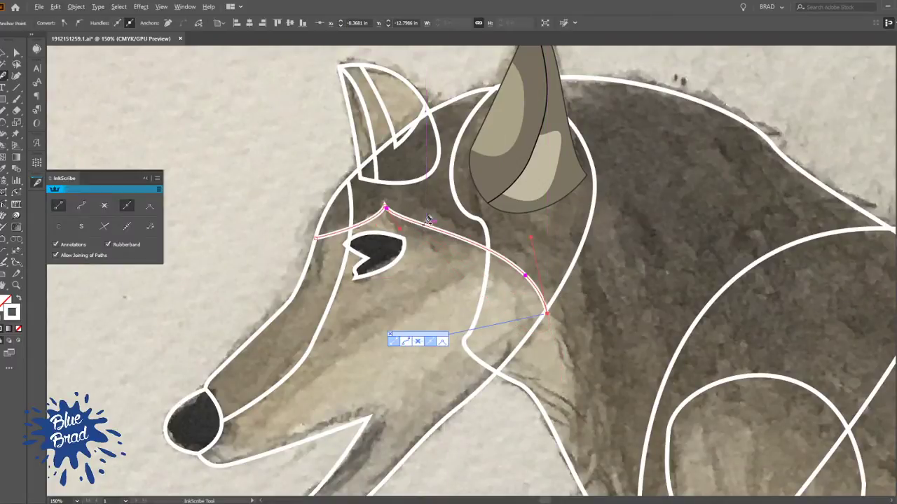
click(424, 225)
drag(423, 225, 406, 240)
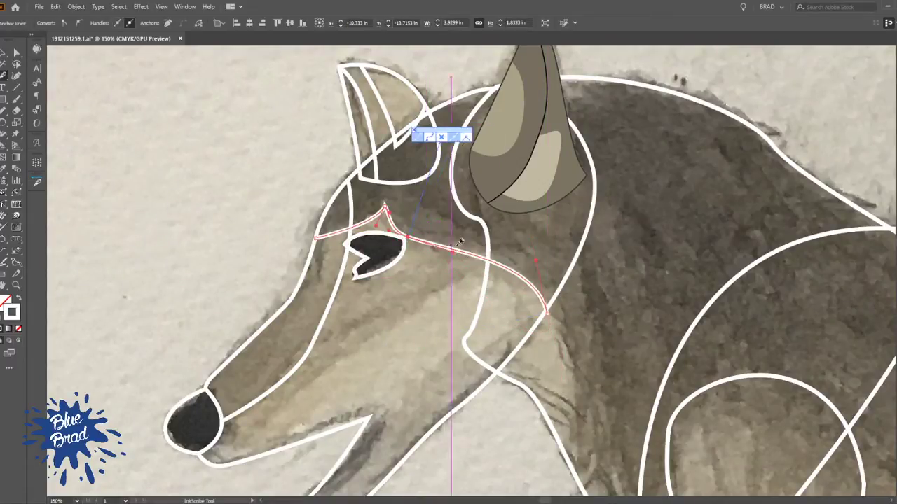
key(a)
scroll(429, 243, down, 3)
ctrl+click(428, 243)
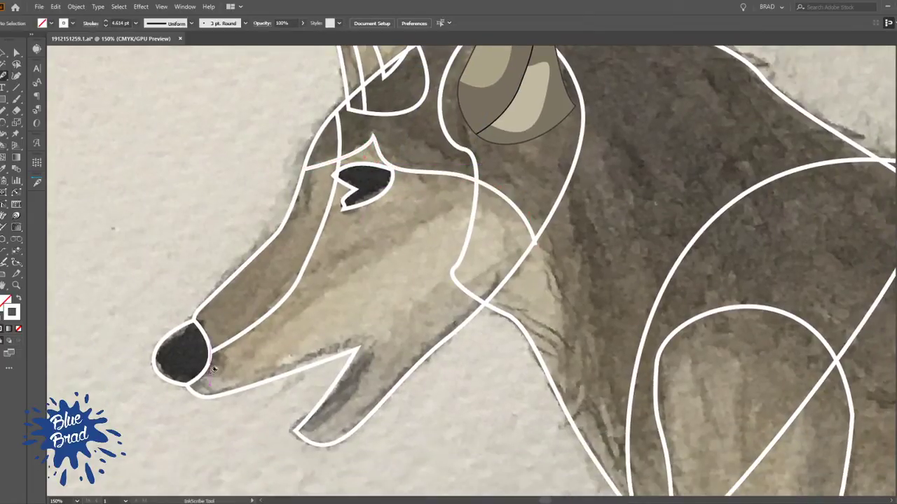
Draw a curved cheek line from beneath the nose, arching through the cheek to the back of the head outline
click(192, 390)
drag(263, 348, 286, 321)
drag(377, 261, 404, 245)
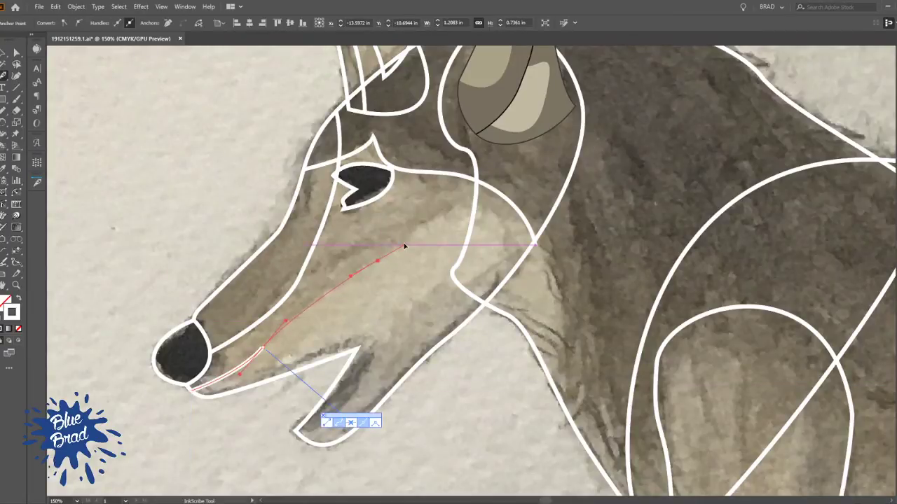
mouse_move(527, 226)
mouse_down()
mouse_move(629, 274)
mouse_move(615, 277)
mouse_up()
key(Escape)
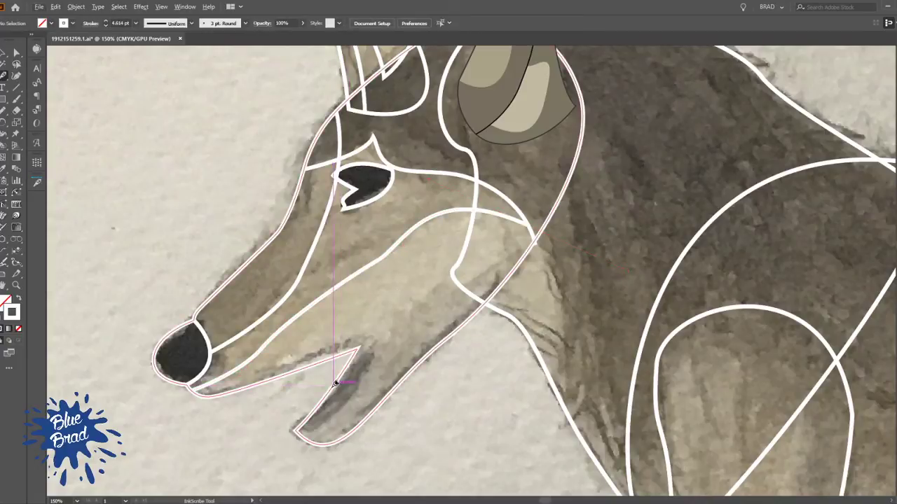
Trace the inner mouth edge from the lower jaw's tip to behind the mouth corner, and a jaw line from there to the back head outline
click(296, 430)
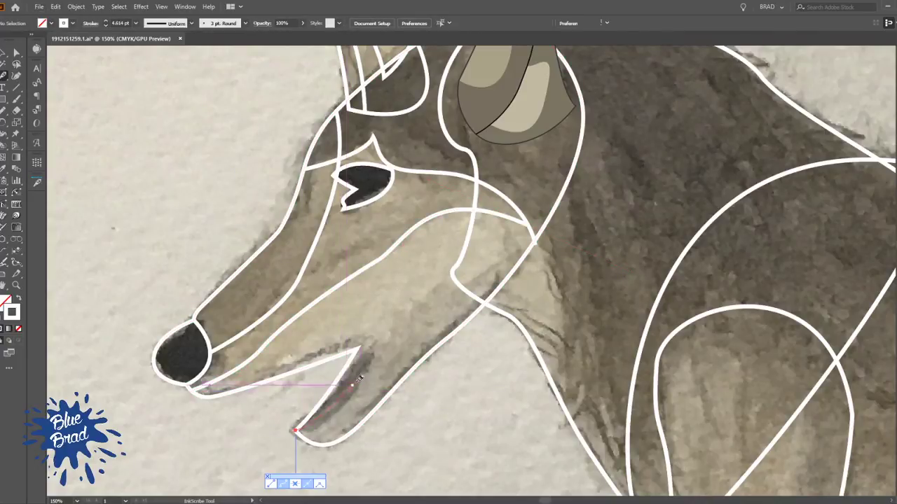
mouse_move(377, 343)
mouse_down()
mouse_move(411, 284)
mouse_move(410, 265)
mouse_move(363, 353)
mouse_up()
ctrl+click(384, 307)
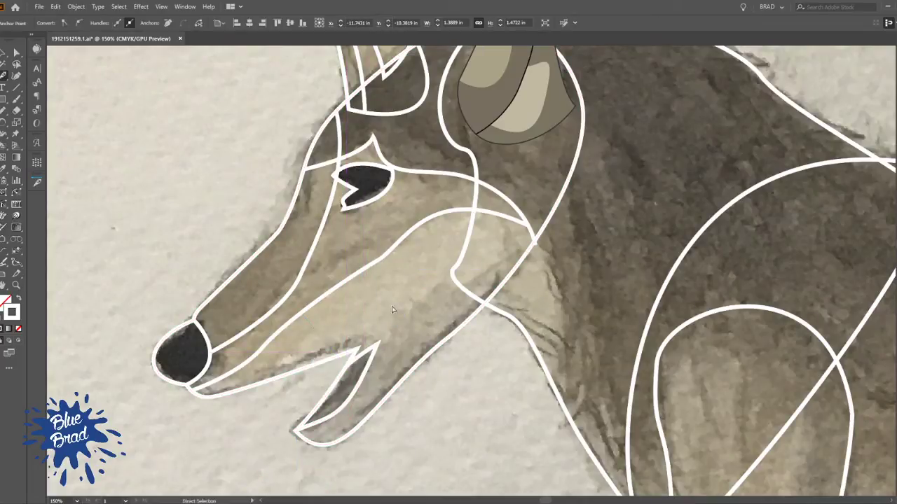
click(373, 353)
drag(530, 250, 578, 250)
ctrl+click(456, 384)
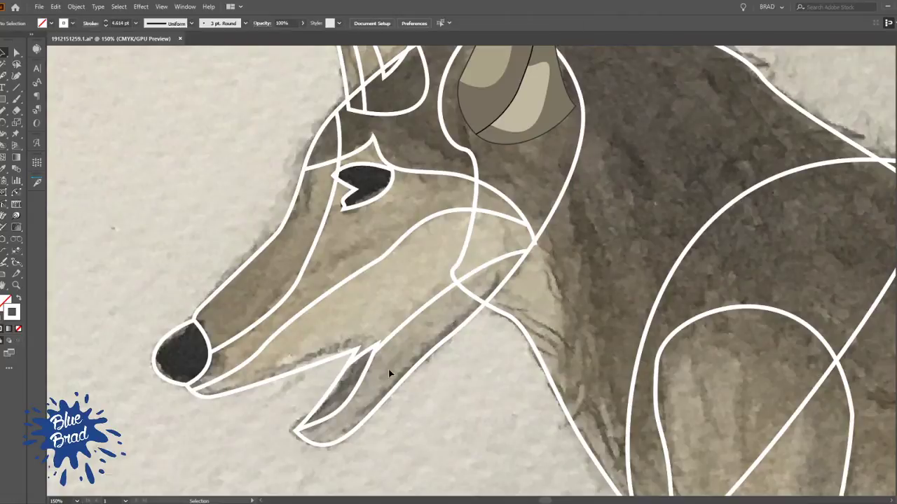
Remove the stroke from all inner head lines: jaw, mouth, cheek, muzzle, eye, brow and nose
ctrl+click(365, 364)
ctrl+shift+click(377, 261)
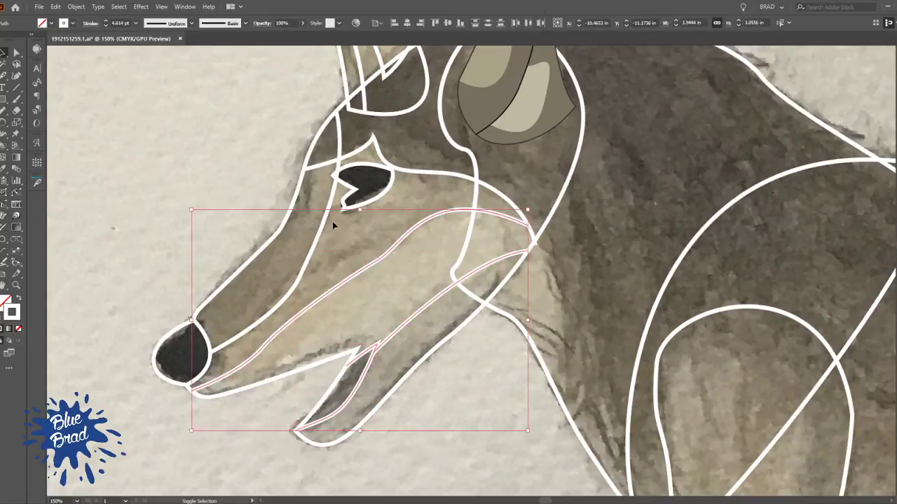
ctrl+shift+click(329, 222)
ctrl+shift+click(365, 204)
ctrl+shift+click(431, 174)
ctrl+shift+click(208, 339)
key(slash)
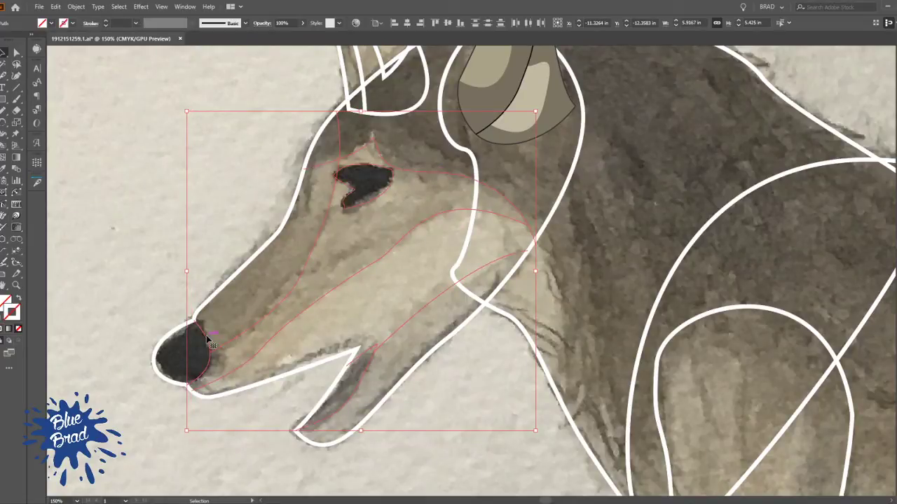
click(405, 439)
drag(417, 256, 342, 376)
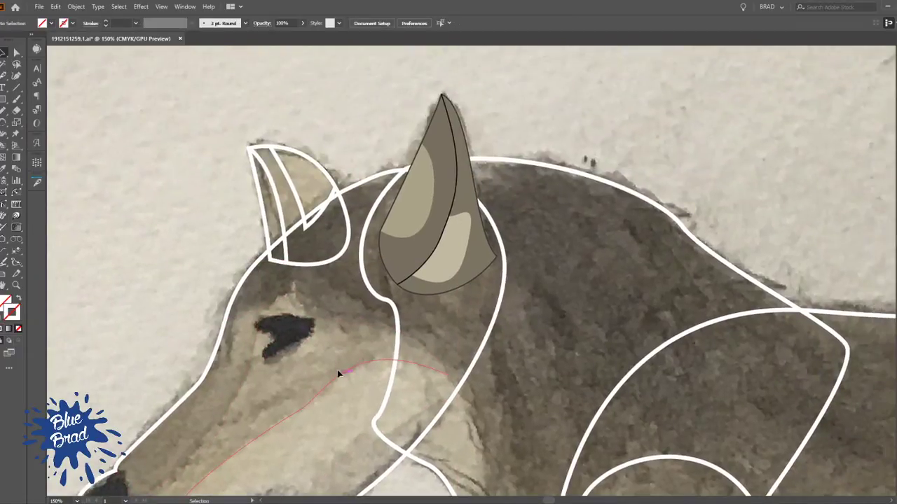
click(360, 365)
key(ctrl+y)
key(ctrl+y)
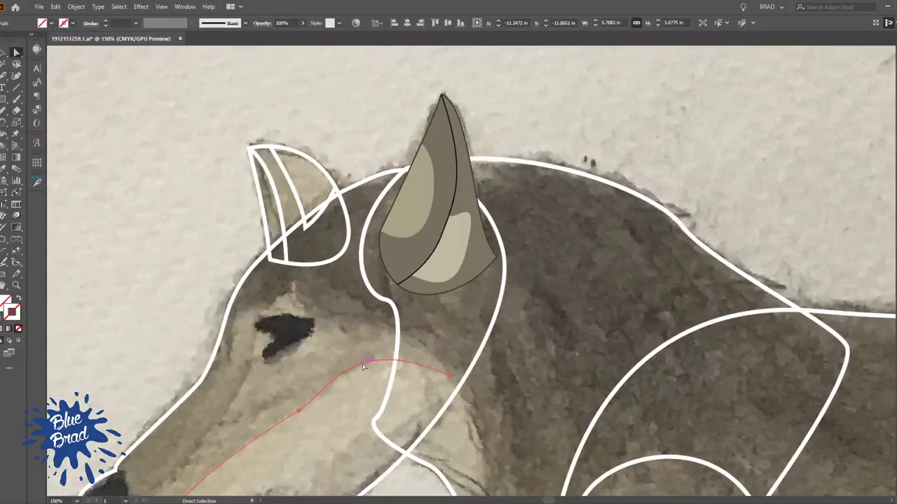
click(309, 289)
Draw an unstroked Pen line from the brow peak over a rounded hump and back to the rear head outline
key(p)
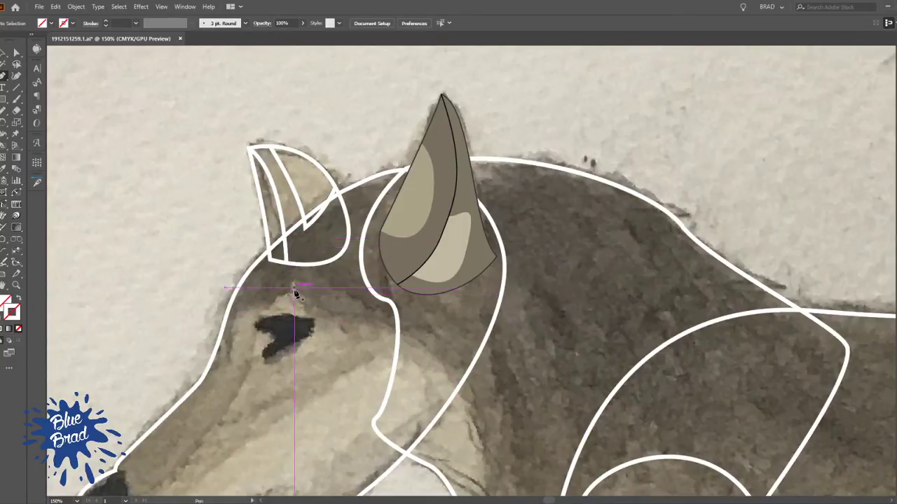
click(294, 287)
drag(303, 252, 314, 249)
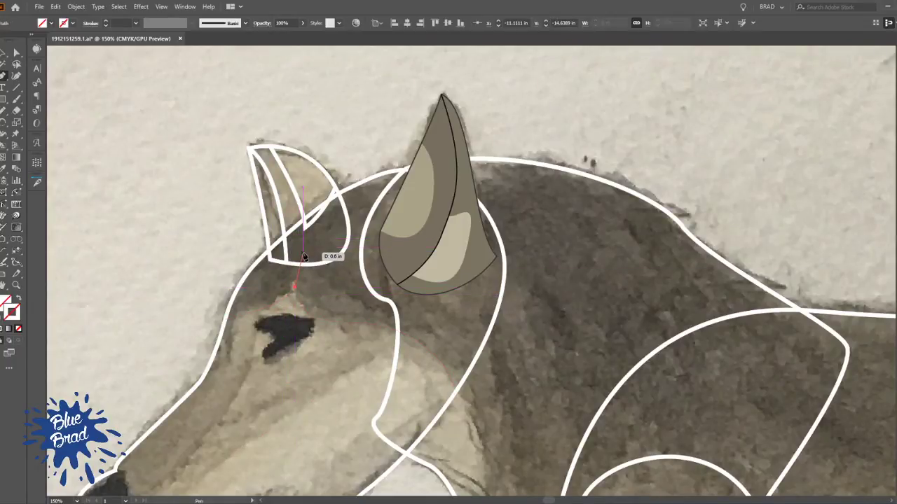
drag(340, 290, 362, 300)
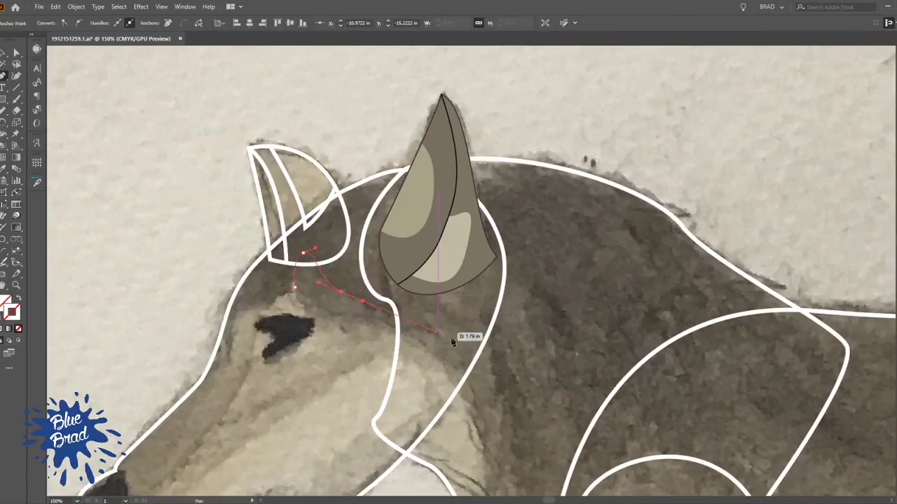
drag(492, 323, 524, 305)
ctrl+click(176, 257)
Turn the head outline and its inner lines into a Live Paint group, filling the face around the eye tan and the eye near-black
key(v)
scroll(360, 293, down, 2)
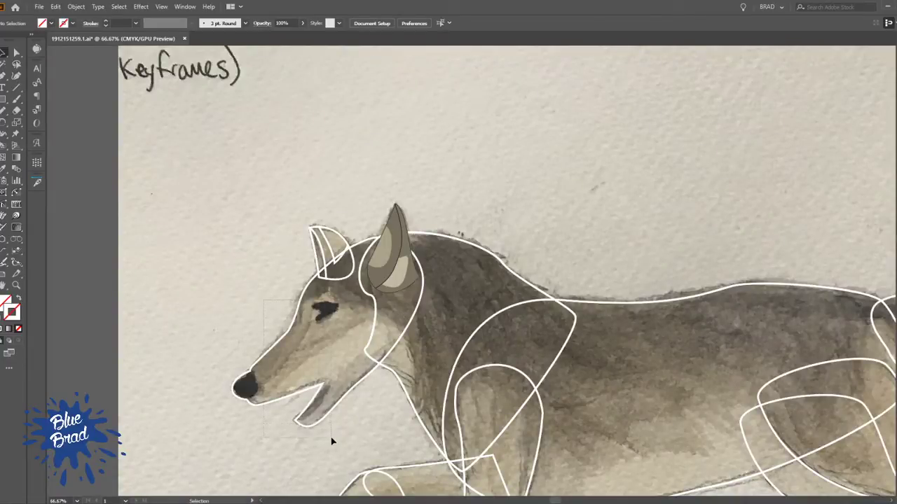
drag(332, 441, 332, 442)
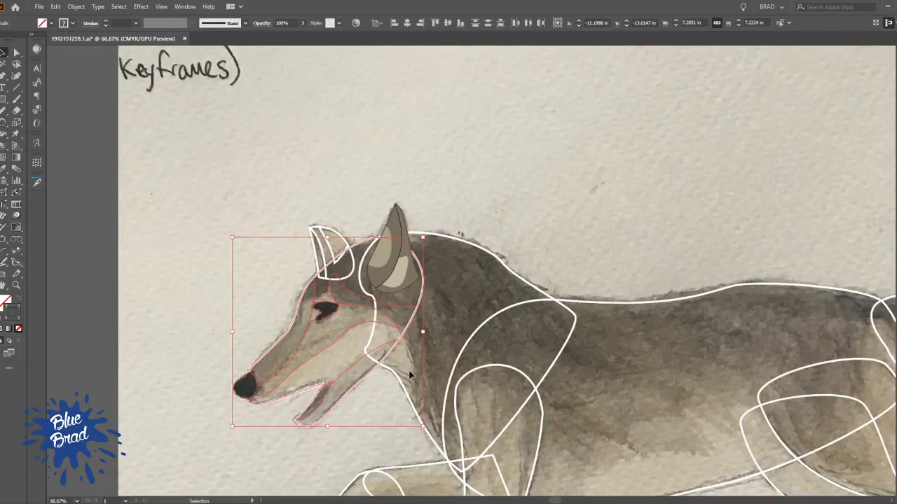
key(k)
scroll(329, 321, up, 3)
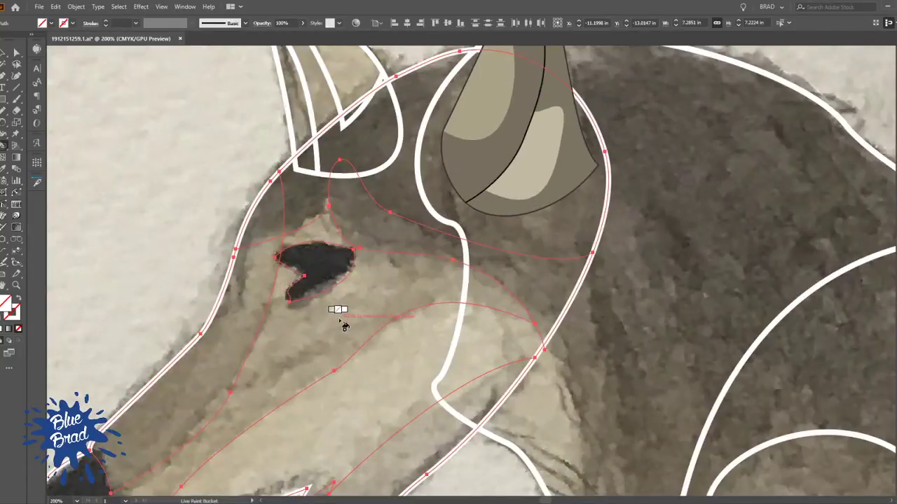
click(299, 344)
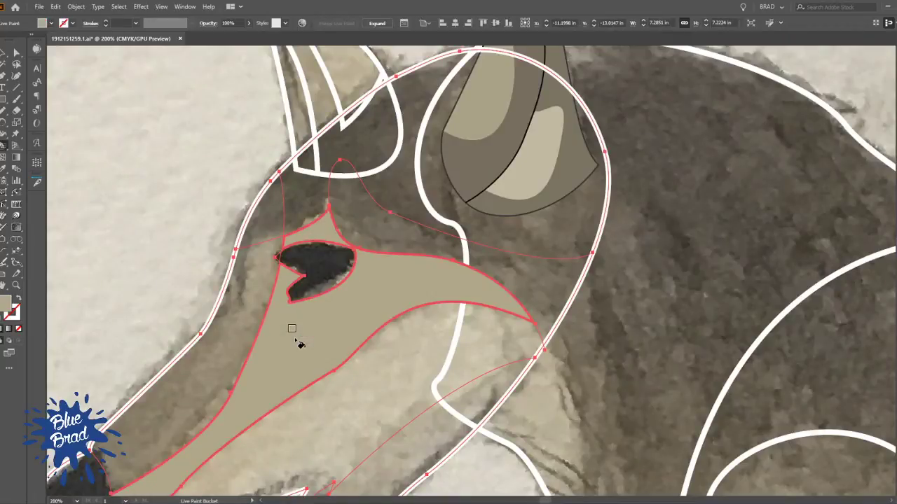
click(326, 266)
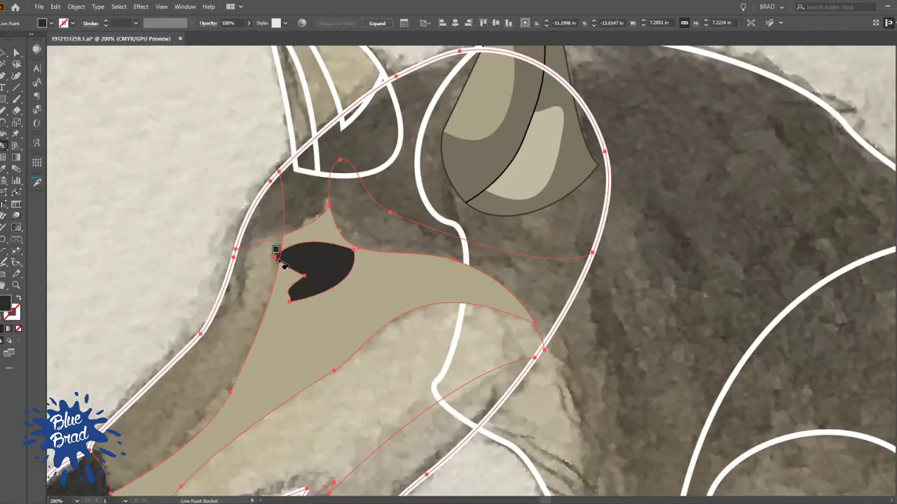
click(260, 284)
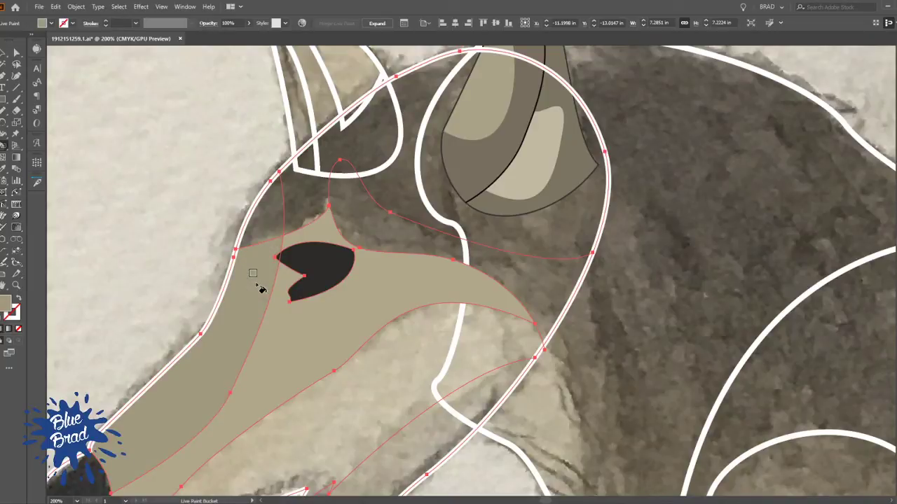
alt+click(304, 198)
double_click(306, 198)
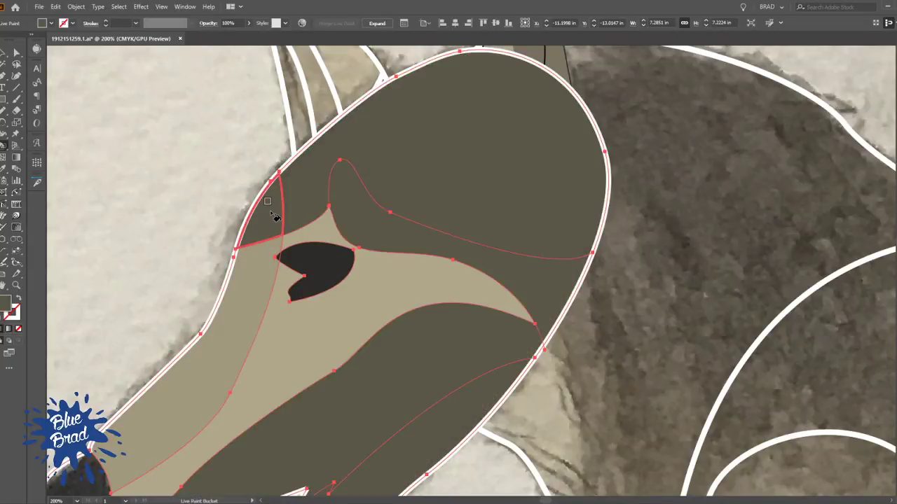
key(ctrl+z)
Fill the upper head with dark olive and the band between it and the brow line with grey-brown
click(312, 199)
click(265, 211)
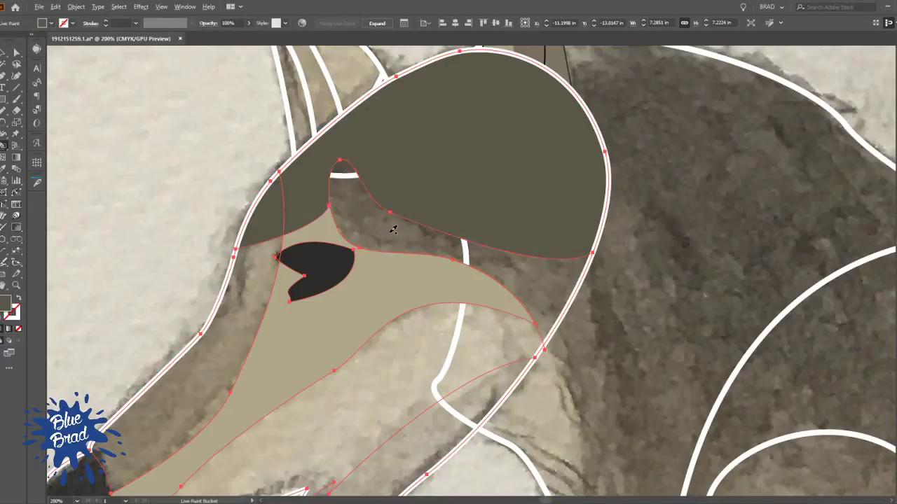
double_click(394, 234)
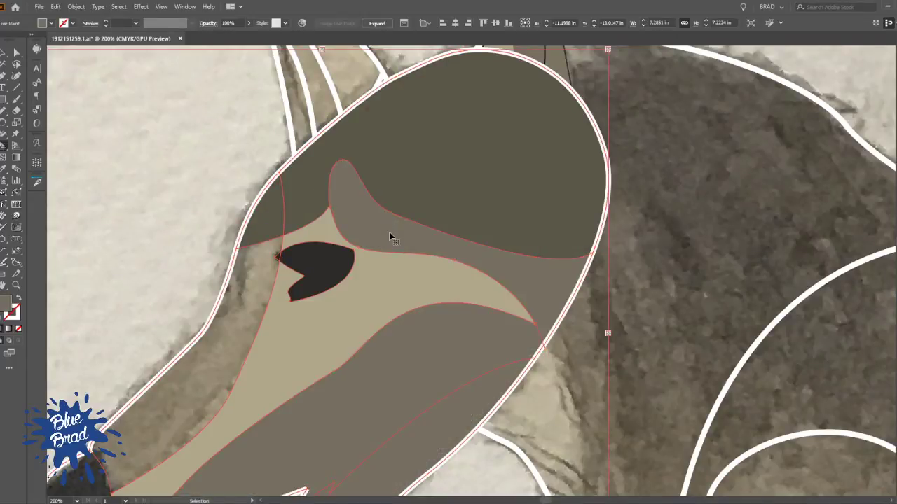
key(ctrl+z)
click(395, 238)
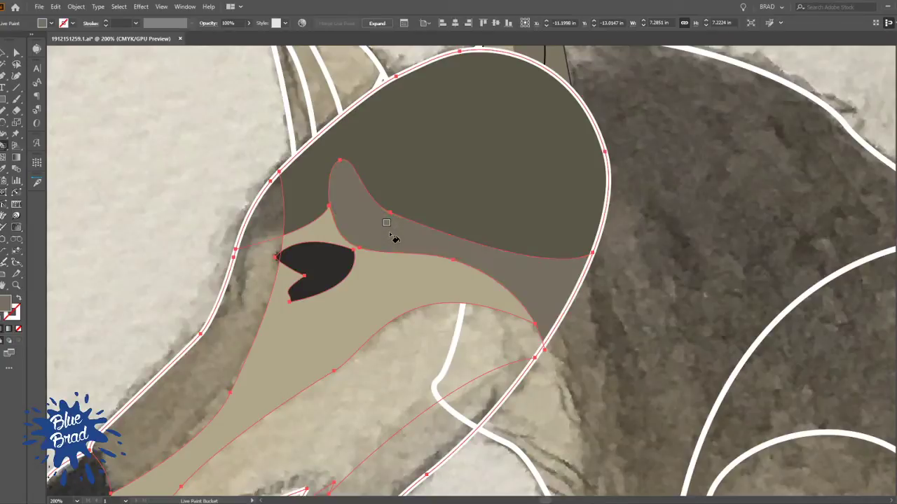
Fill the lower cheek with light beige, the lower jaw with olive-grey and the inner mouth with dark olive
click(489, 349)
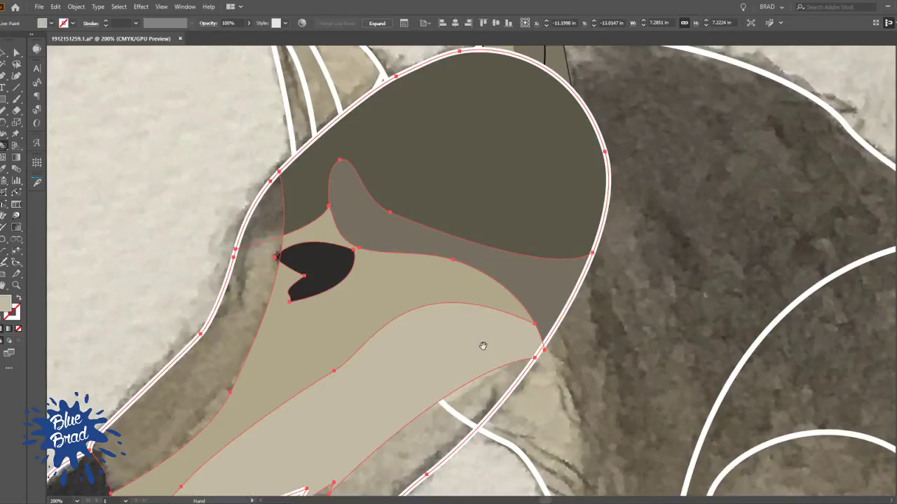
scroll(484, 341, down, 5)
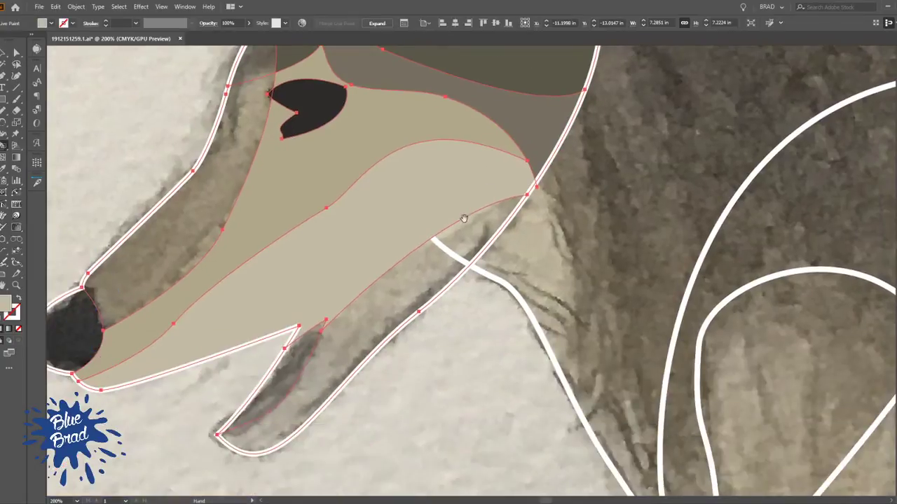
click(360, 336)
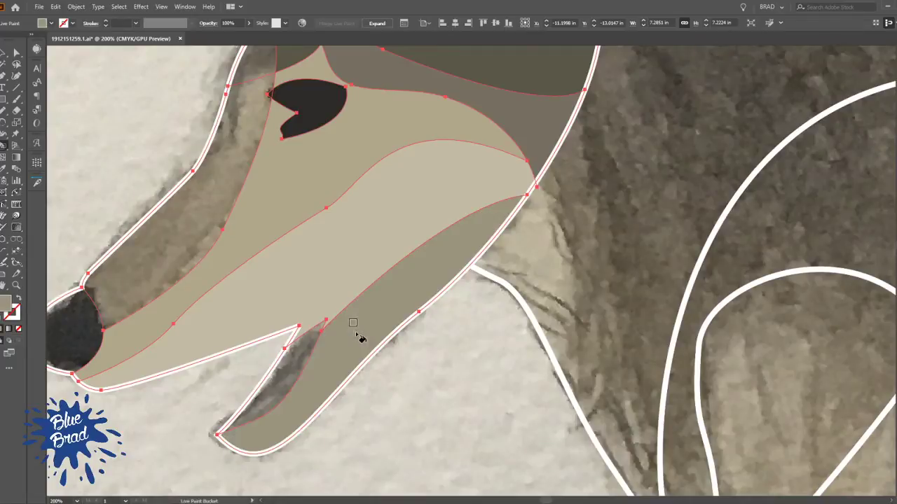
click(280, 370)
scroll(430, 306, left, 5)
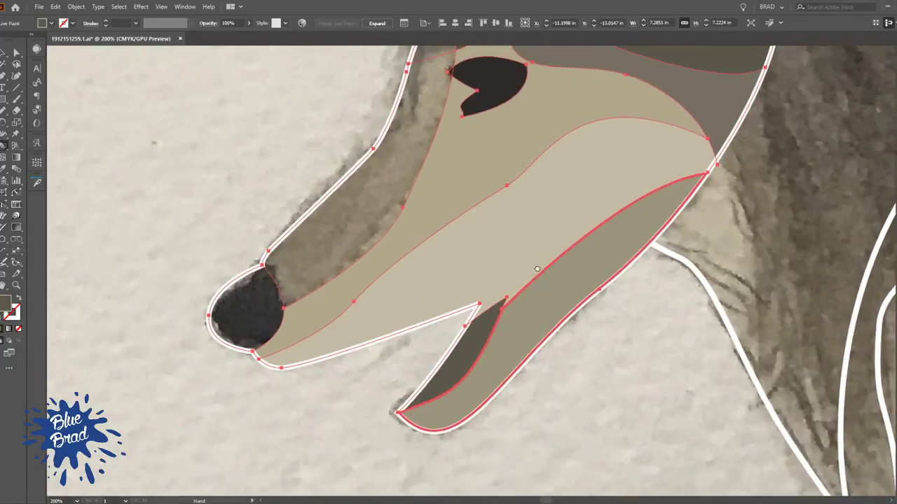
Fill the nose with near-black and the muzzle bridge with olive-brown
click(255, 299)
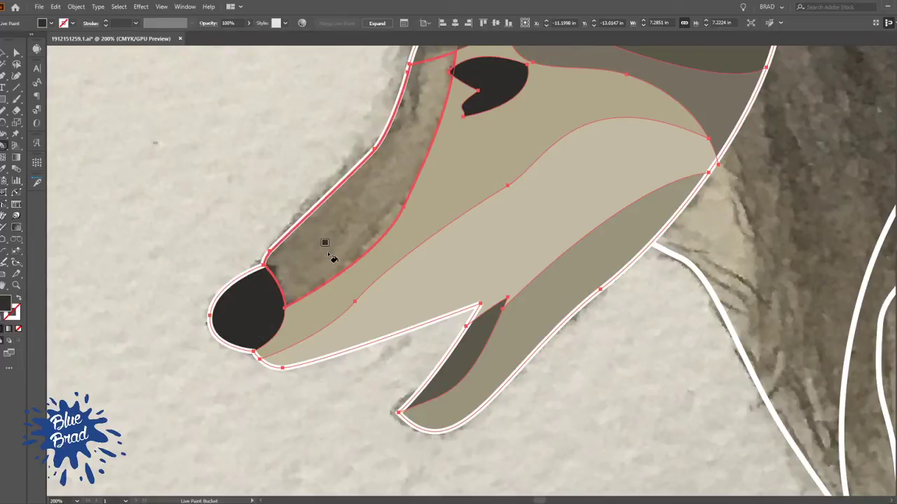
click(325, 244)
drag(416, 161, 390, 268)
key(ctrl+z)
alt+click(329, 325)
click(330, 328)
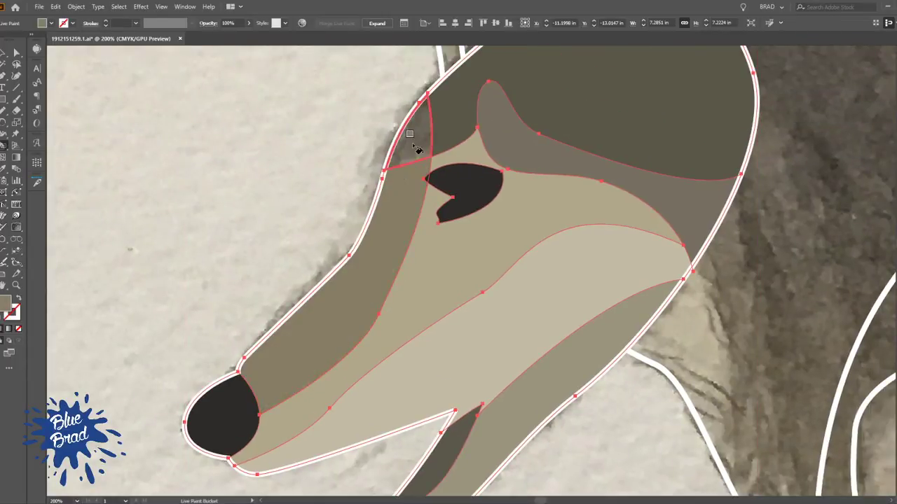
Fill the small forehead area above the muzzle bridge with the upper head's dark olive
alt+click(449, 110)
click(422, 132)
scroll(466, 205, down, 3)
drag(505, 282, 356, 283)
Move the painted head group behind the near ear in the stacking order
key(v)
click(175, 234)
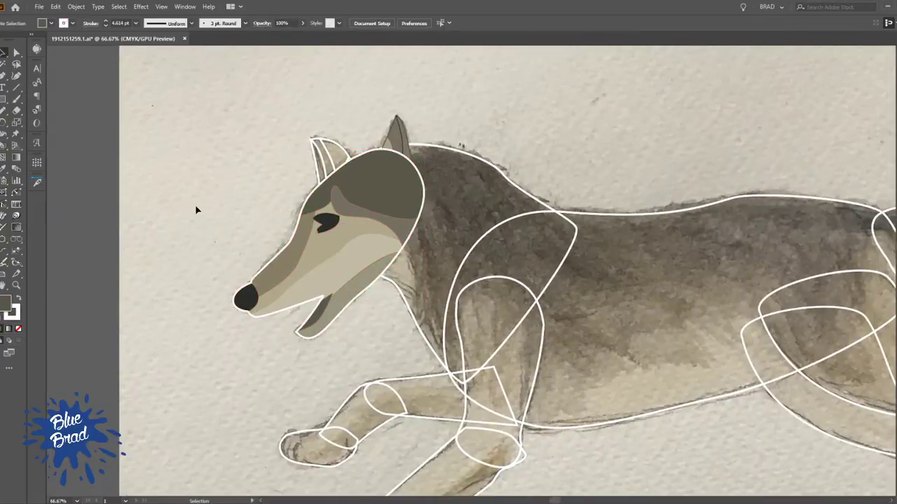
click(390, 194)
key(a)
click(512, 102)
key(v)
scroll(557, 242, up, 2)
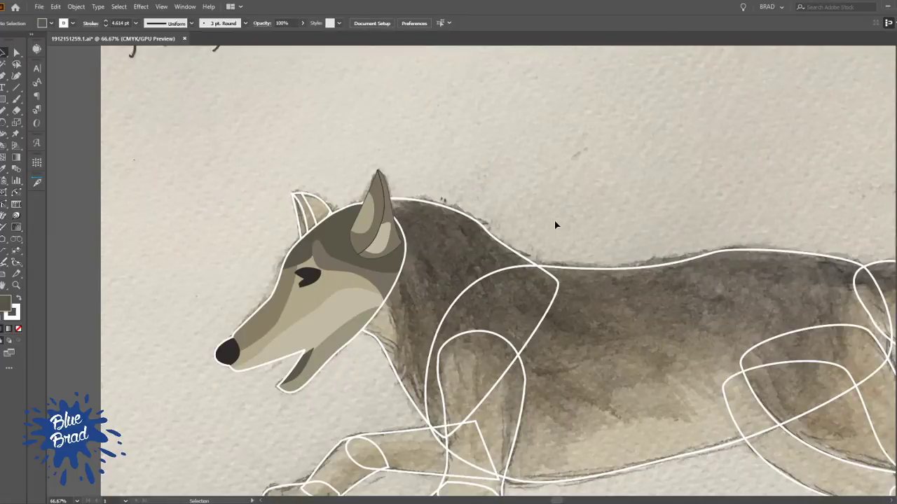
Change the head outline's stroke colour from white to black
click(361, 313)
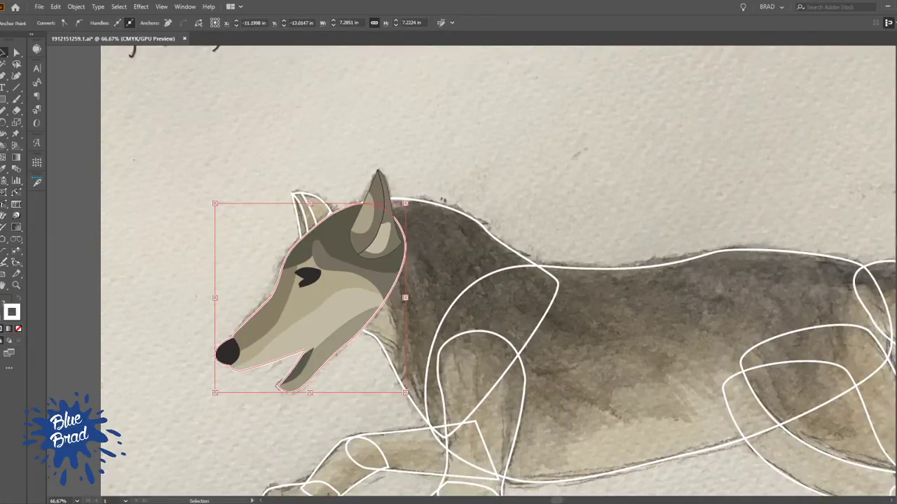
click(638, 169)
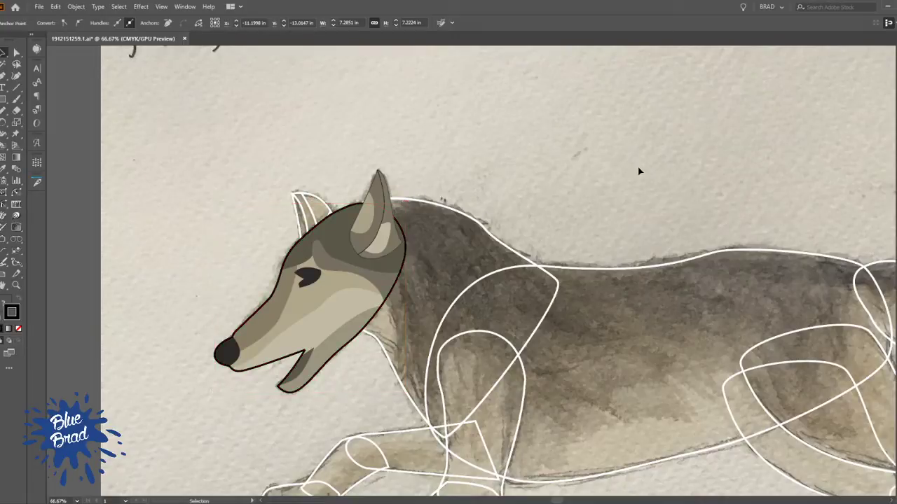
drag(619, 158, 562, 169)
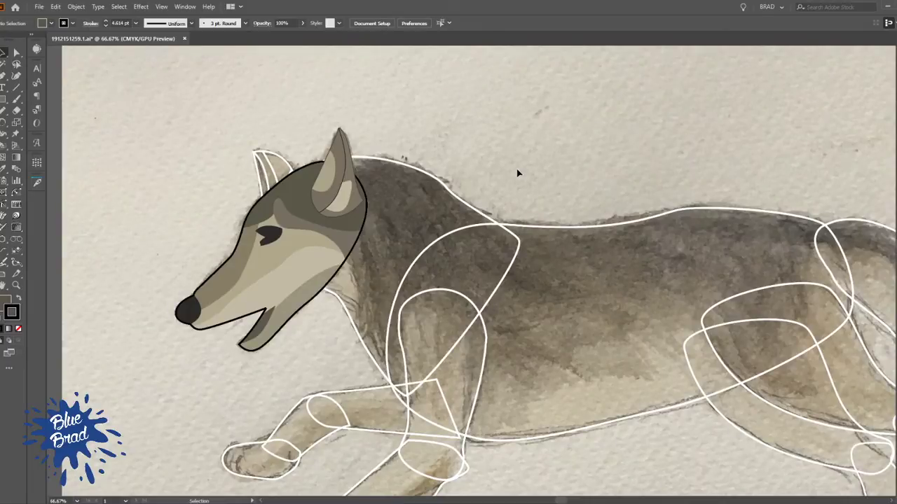
scroll(517, 173, down, 2)
scroll(383, 303, up, 4)
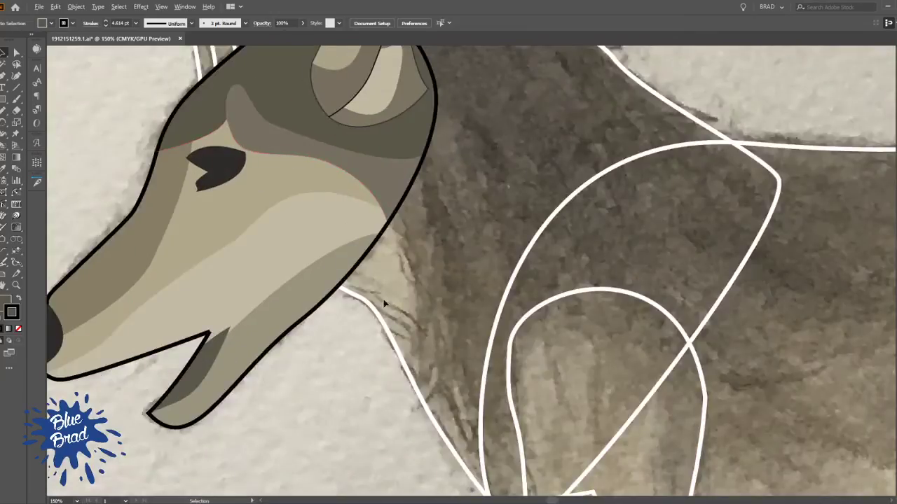
Draw a curved Pen line from inside the cheek down to the front edge of the neck, marking off the throat
click(384, 303)
scroll(384, 301, down, 2)
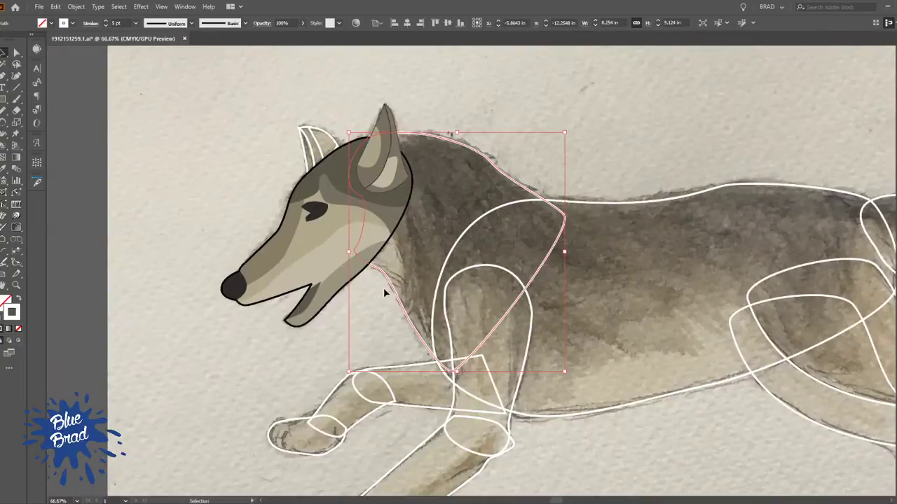
key(p)
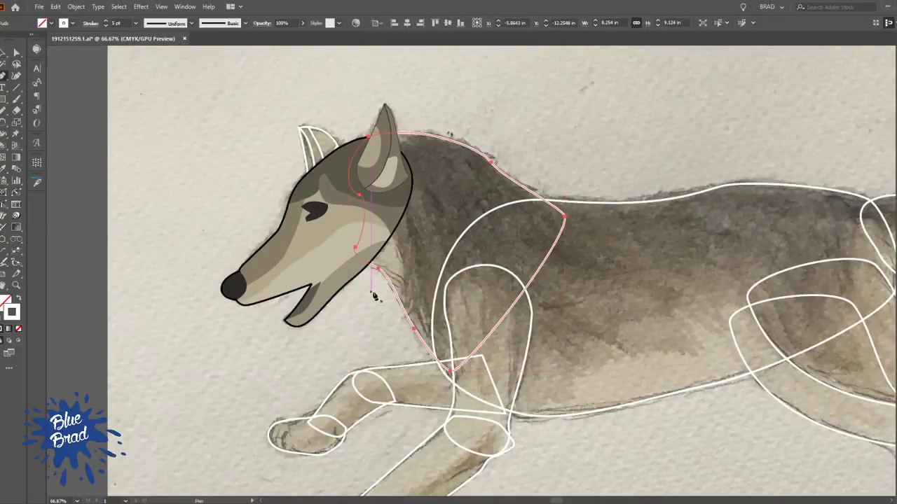
ctrl+click(372, 291)
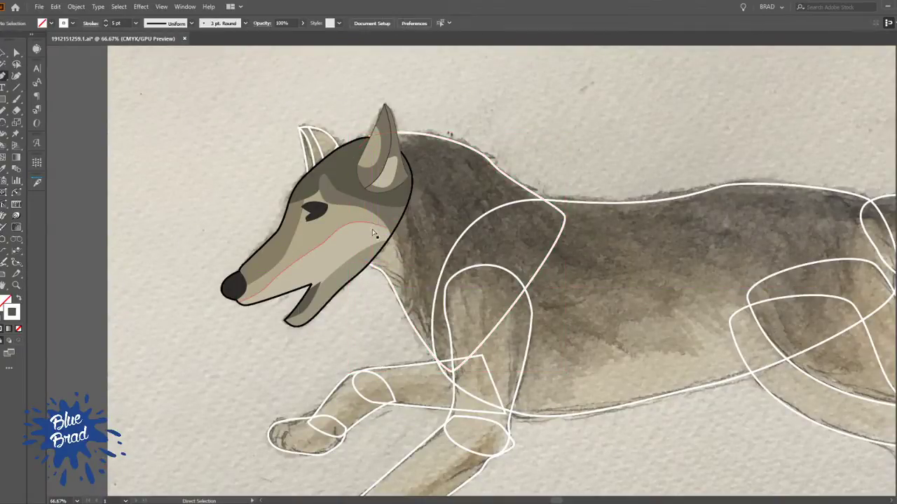
click(365, 216)
drag(400, 303, 378, 368)
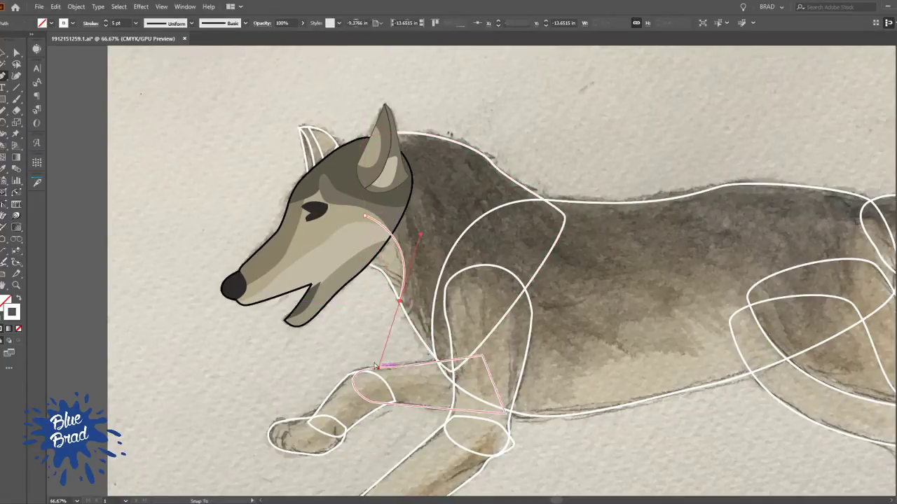
ctrl+click(363, 321)
scroll(368, 315, up, 3)
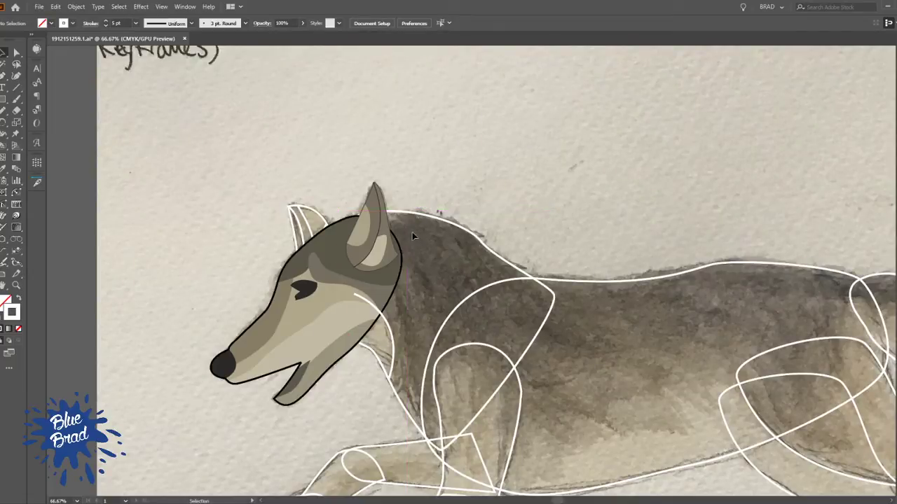
Try to fill the neck shape with dark olive sampled from the head
click(452, 224)
key(i)
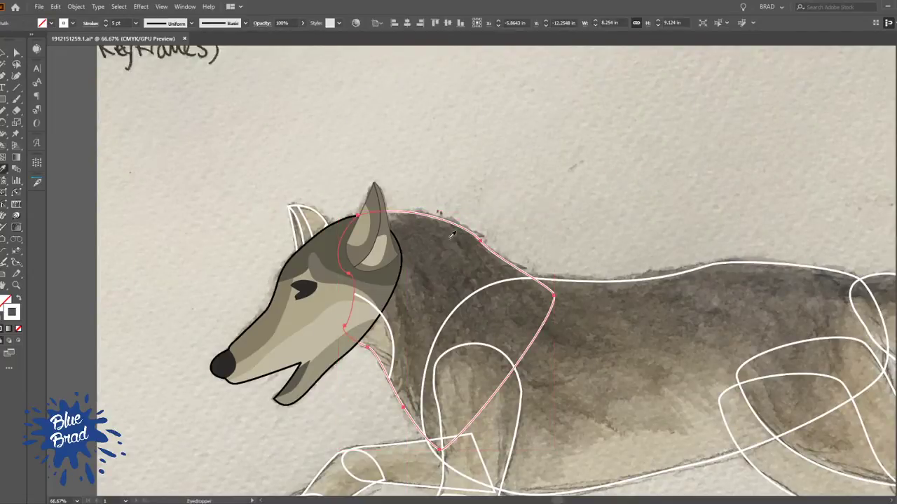
click(400, 268)
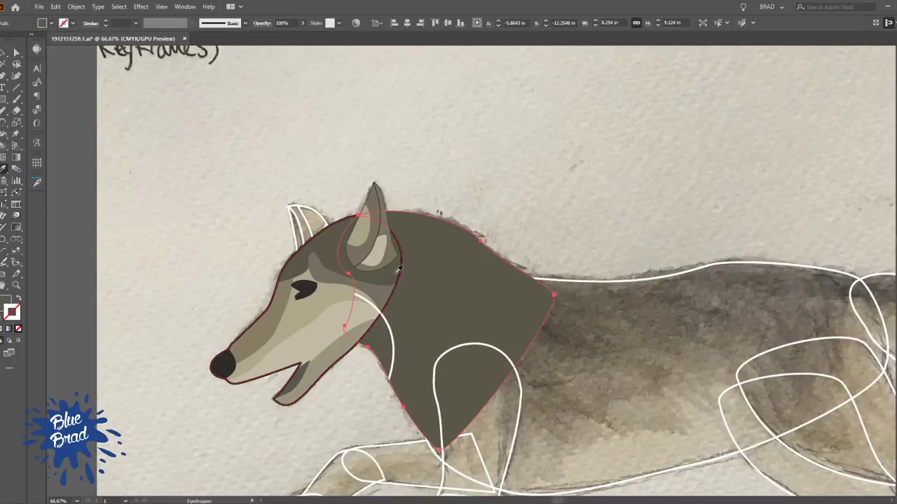
key(ctrl+z)
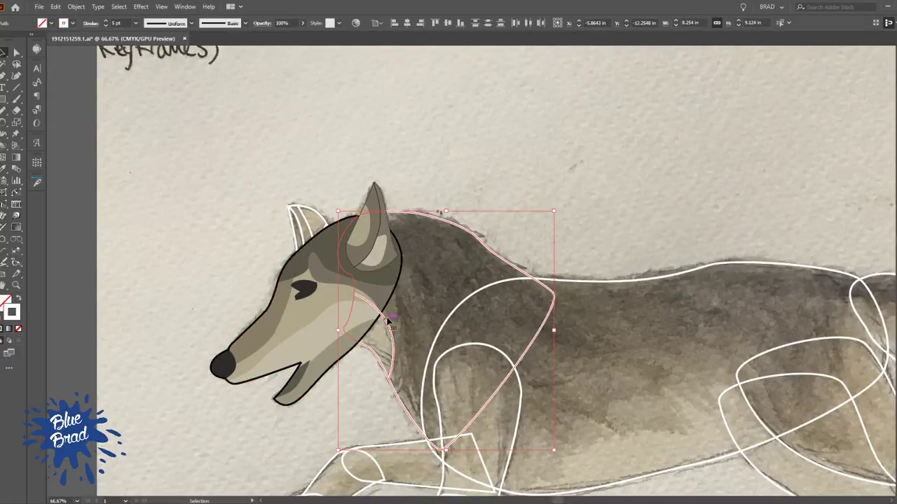
Remove the throat line's stroke, combine it with the neck outline as a Live Paint group and fill the neck dark olive
click(386, 317)
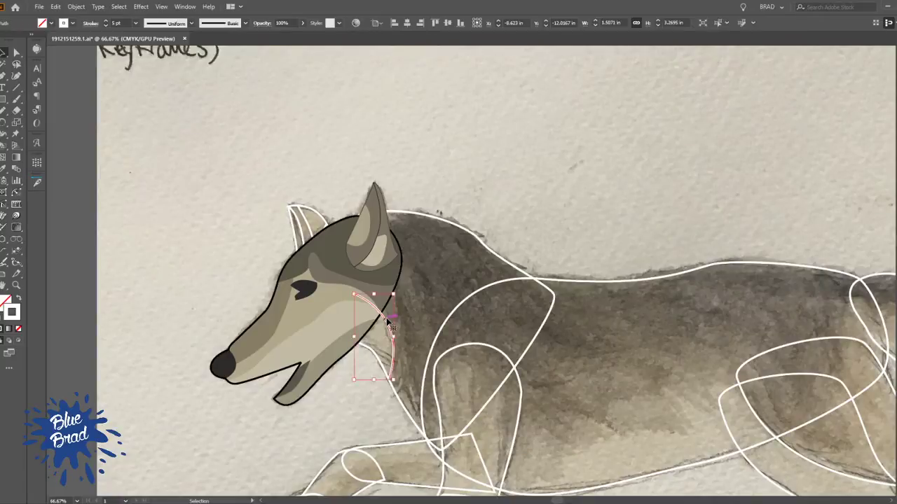
click(476, 240)
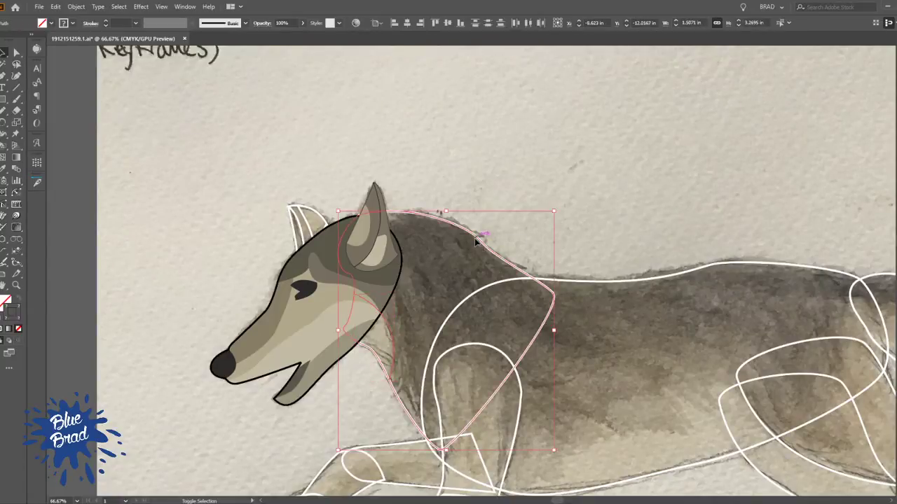
key(k)
alt+click(381, 288)
click(434, 267)
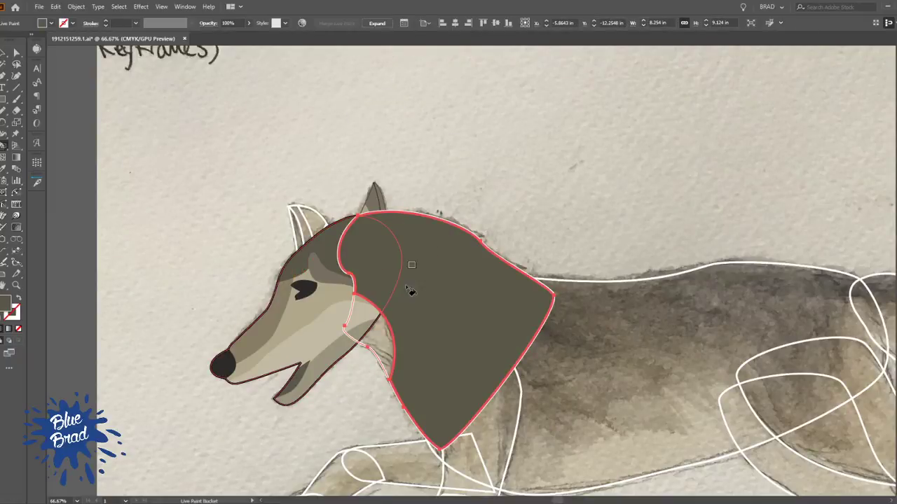
Fill the throat patch with light beige sampled from the lower cheek
alt+click(380, 338)
alt+click(333, 315)
click(383, 344)
key(v)
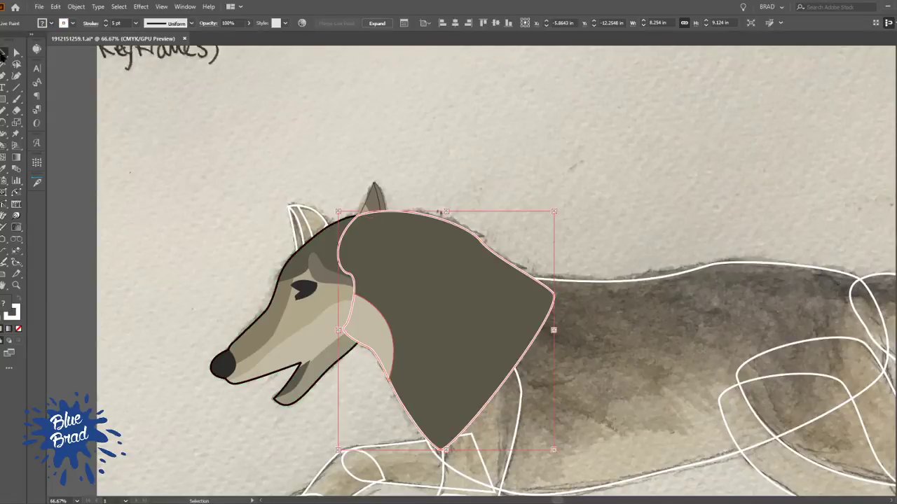
Set the neck outline's stroke colour to black
key(ctrl+shift+a)
ctrl+click(480, 241)
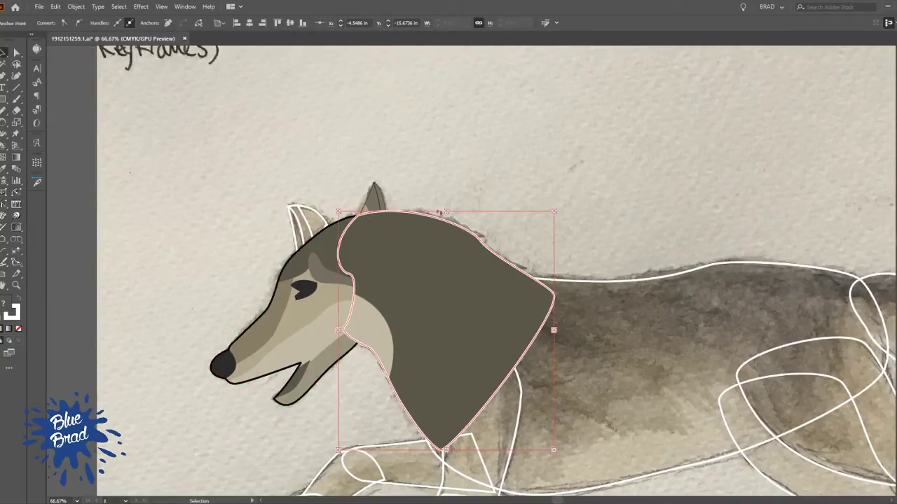
key(ctrl+shift+a)
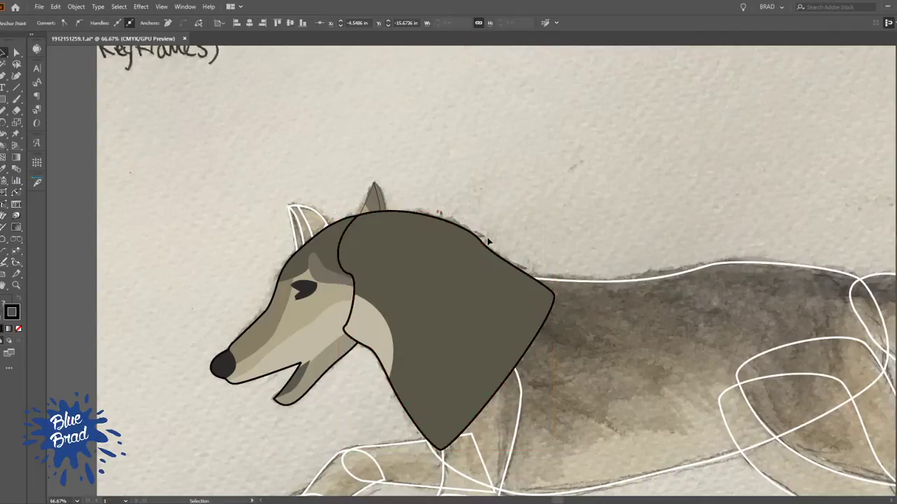
Send the painted neck group backward until it lies behind the near ear and the head
click(453, 257)
key(ctrl+[)
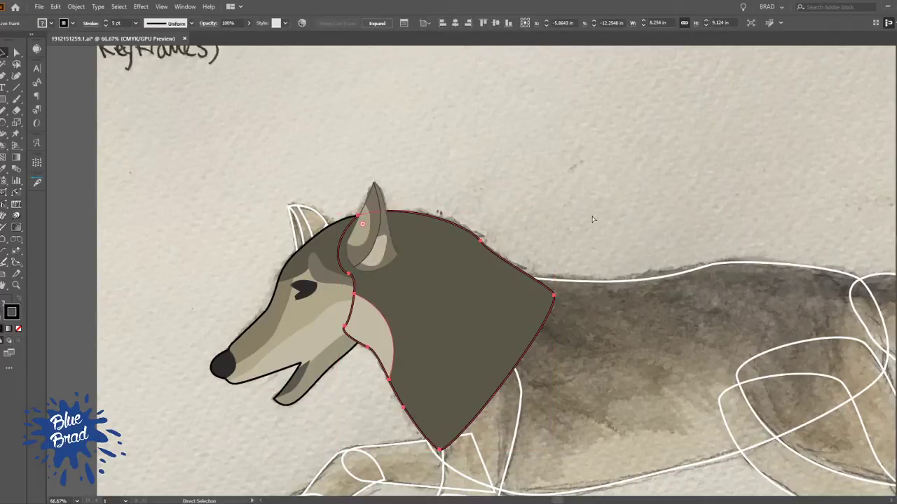
key(ctrl+[)
click(530, 182)
drag(623, 267, 641, 209)
Isolate the head's Live Paint group to edit its outline at the back of the head
click(390, 266)
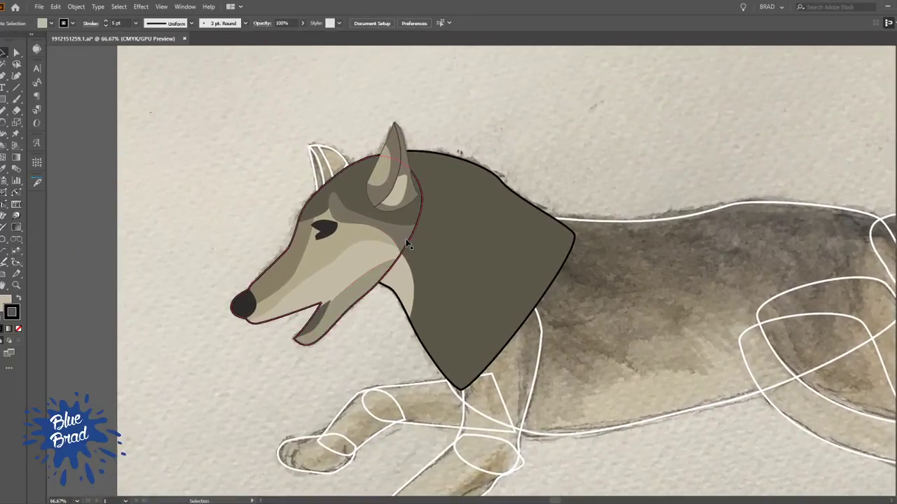
key(v)
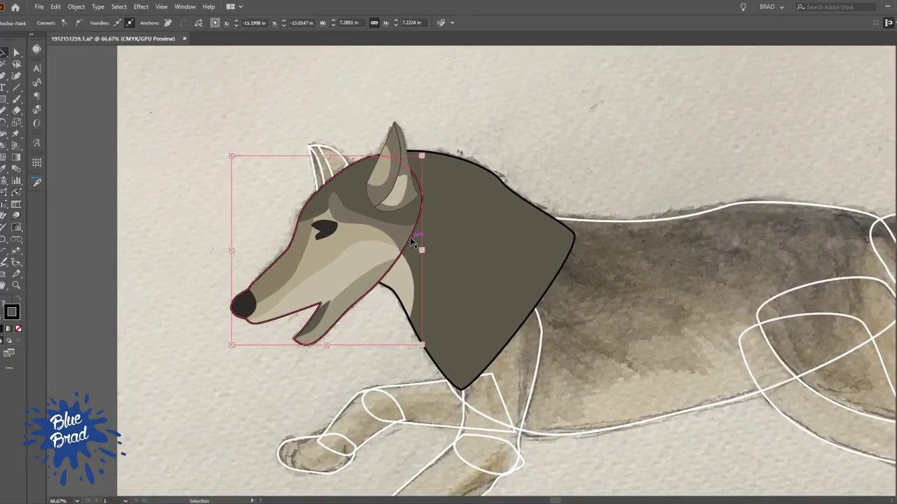
double_click(412, 242)
scroll(348, 138, up, 2)
key(p)
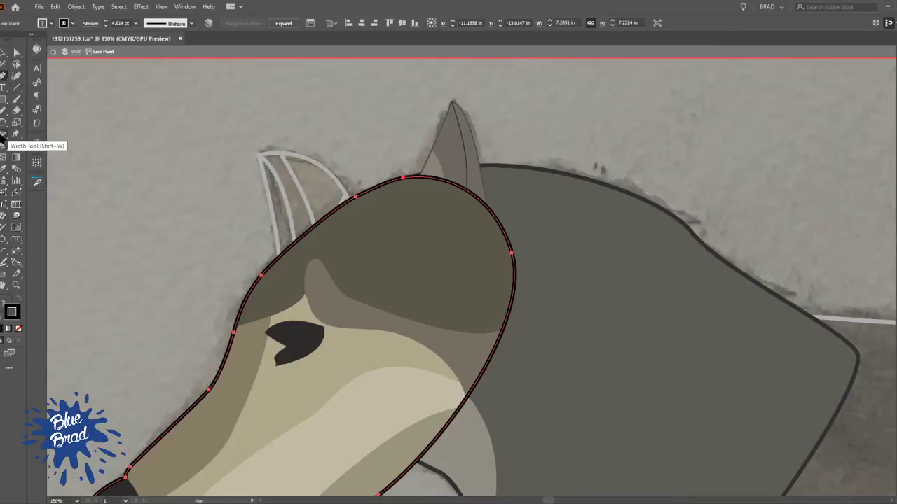
click(3, 255)
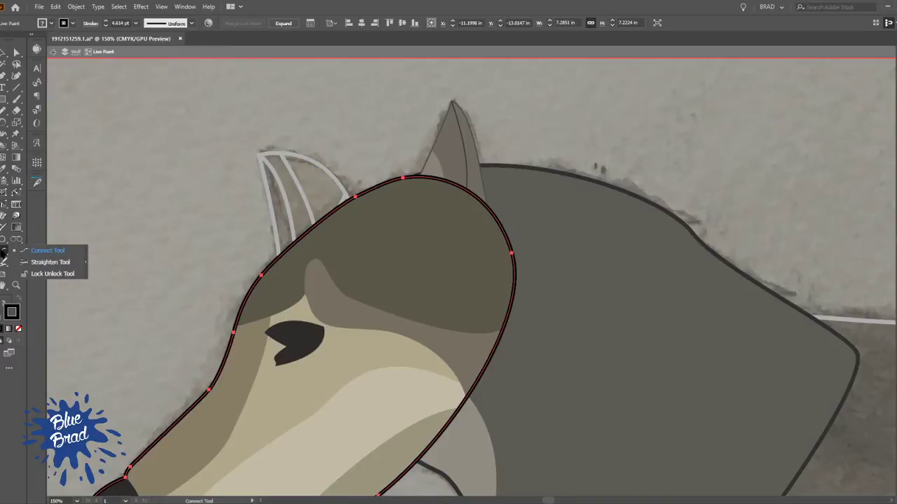
click(3, 240)
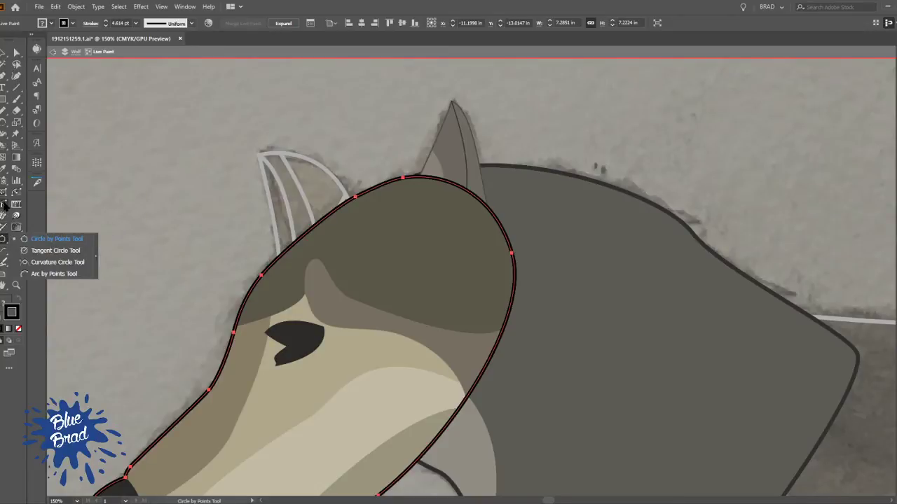
click(21, 252)
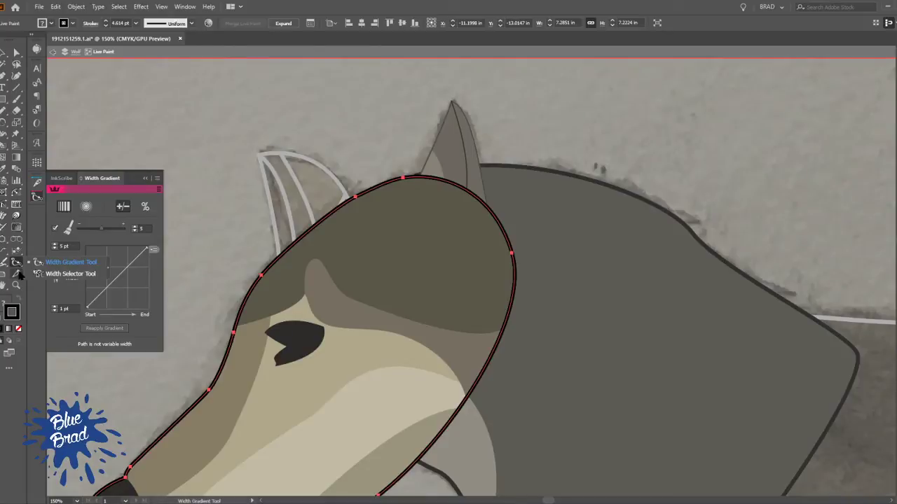
click(18, 273)
click(3, 277)
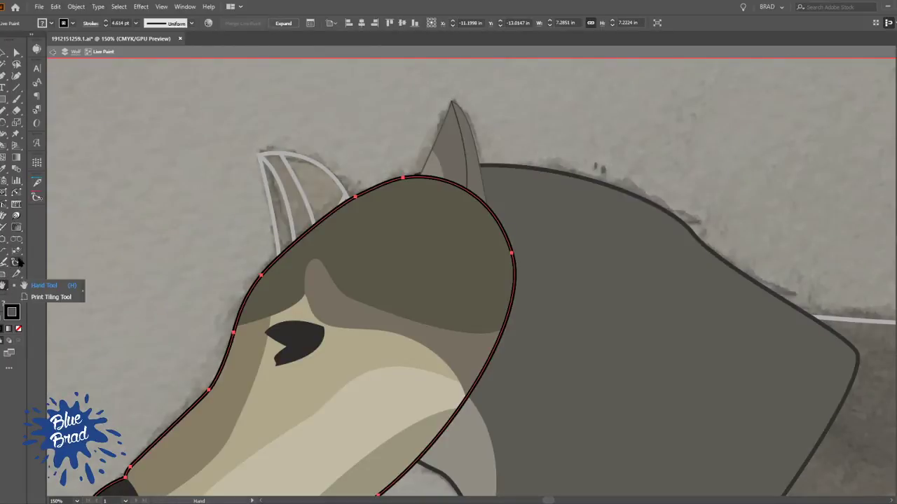
click(17, 249)
click(16, 241)
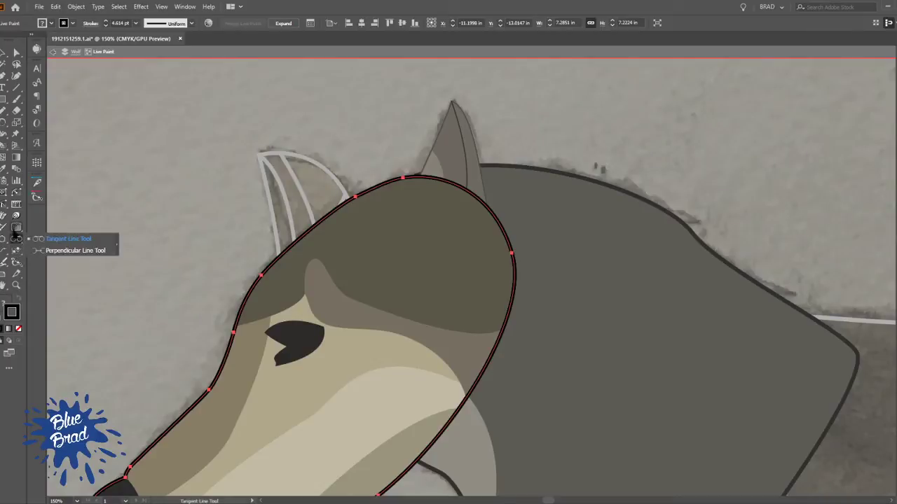
click(16, 227)
click(5, 216)
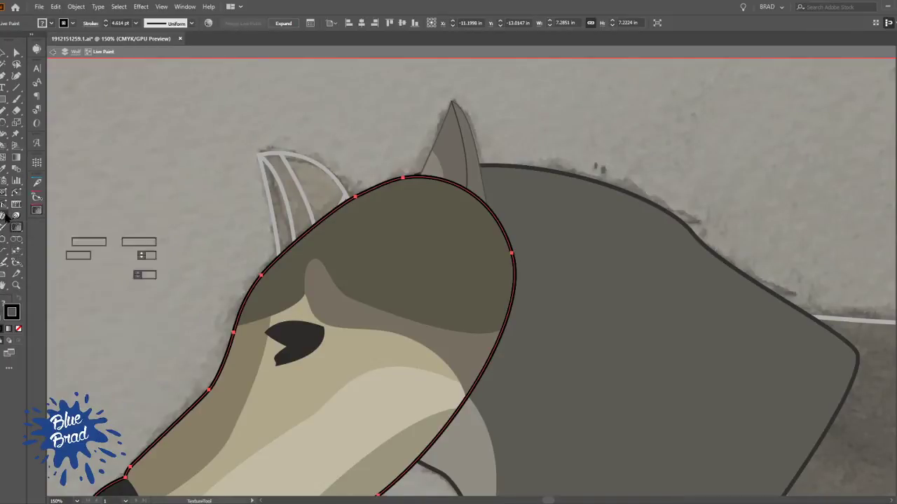
click(5, 206)
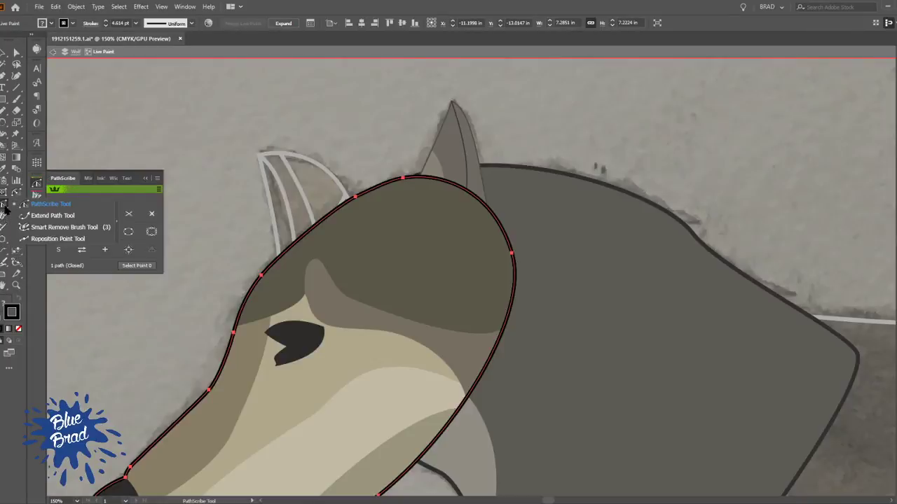
click(4, 201)
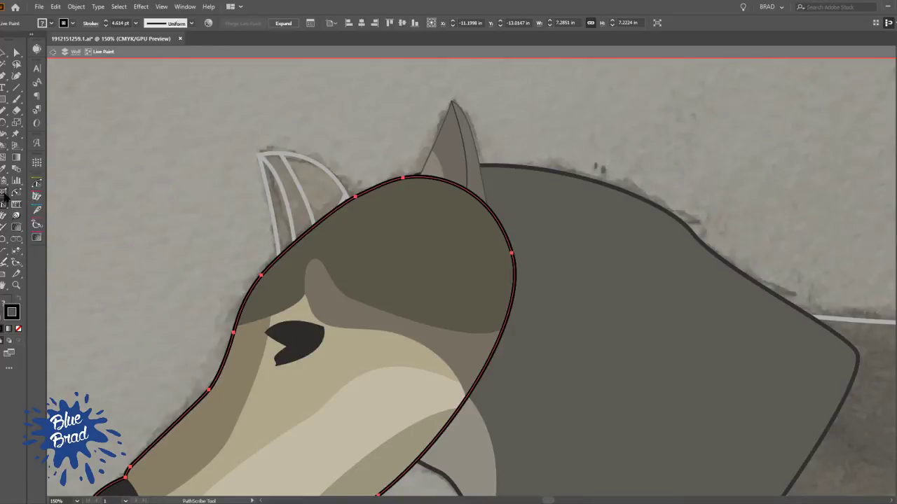
click(5, 135)
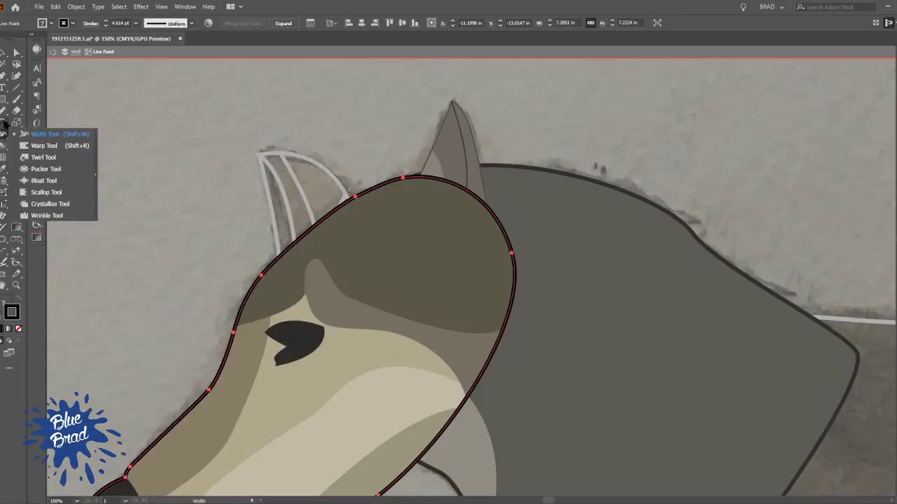
click(3, 110)
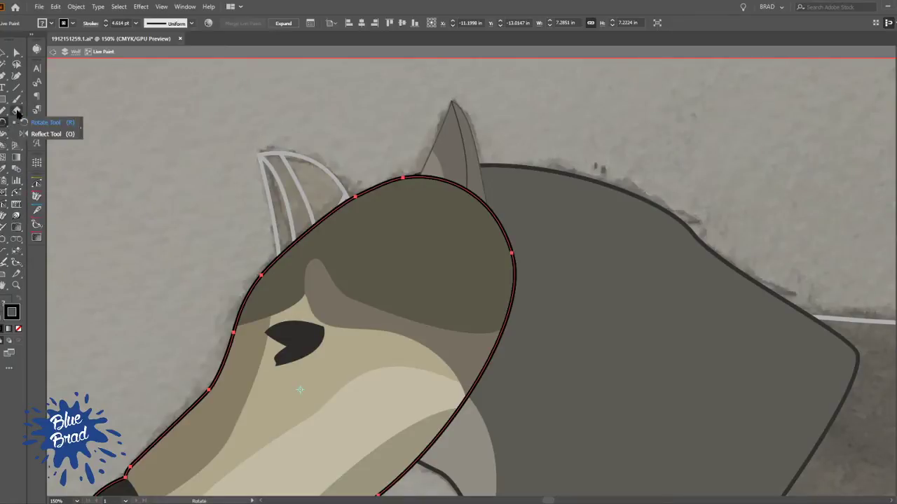
Cut the head outline with the Scissors tool at the anchor beside the far ear and where the jaw meets the throat
click(17, 110)
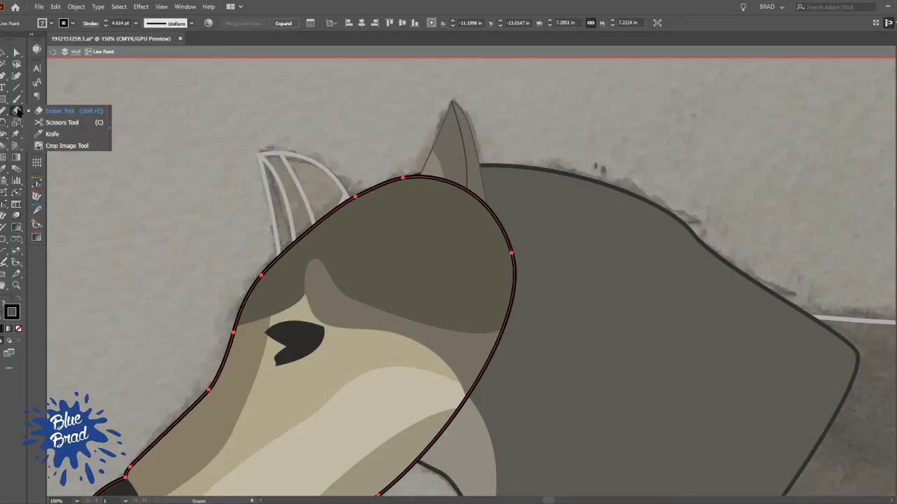
click(62, 122)
click(355, 196)
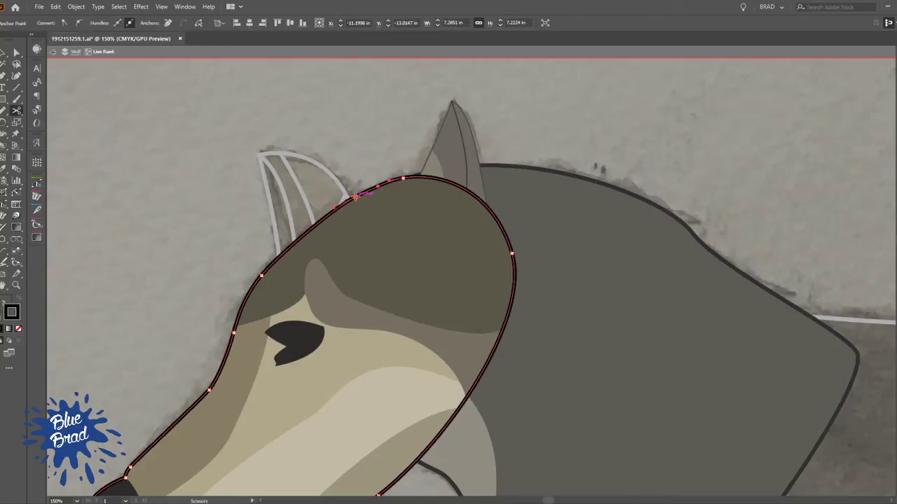
click(418, 462)
Remove the stroke from the cut segment around the back of the head and leave isolation mode
drag(444, 367, 407, 242)
key(v)
click(390, 385)
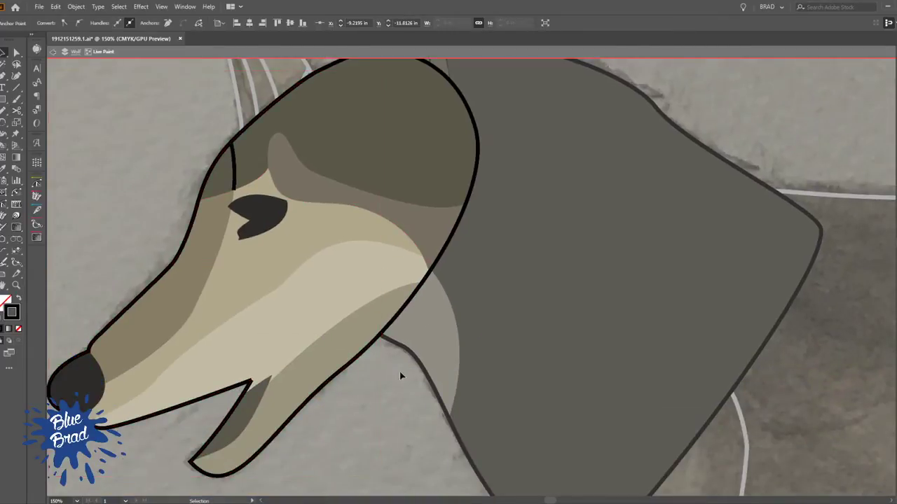
key(a)
click(422, 281)
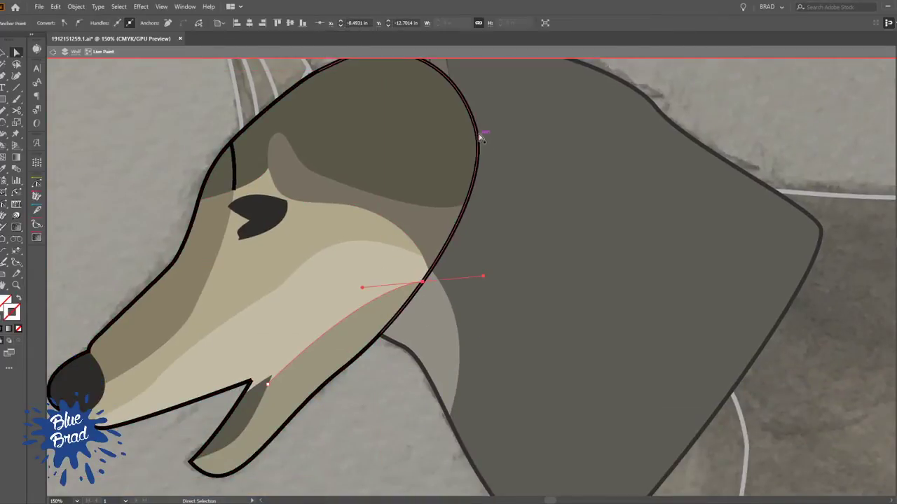
click(479, 139)
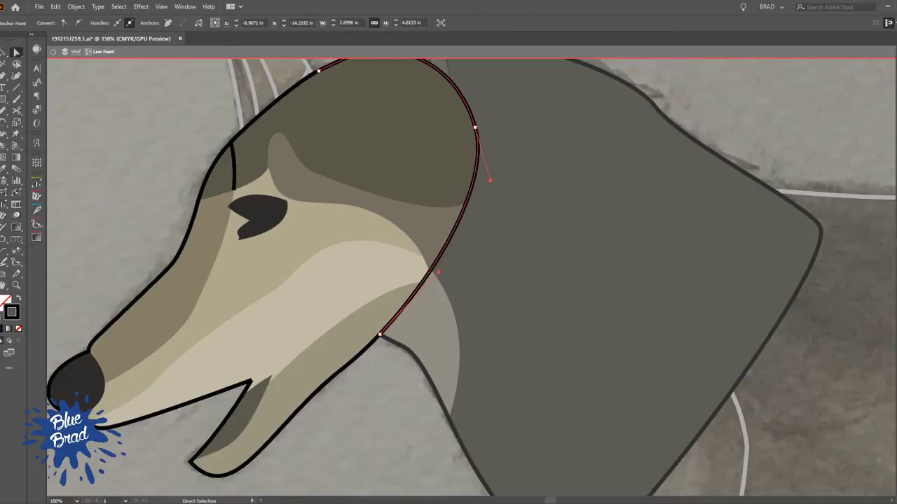
key(slash)
double_click(186, 124)
scroll(186, 122, down, 1)
scroll(197, 123, down, 1)
drag(294, 156, 399, 282)
click(395, 293)
click(398, 287)
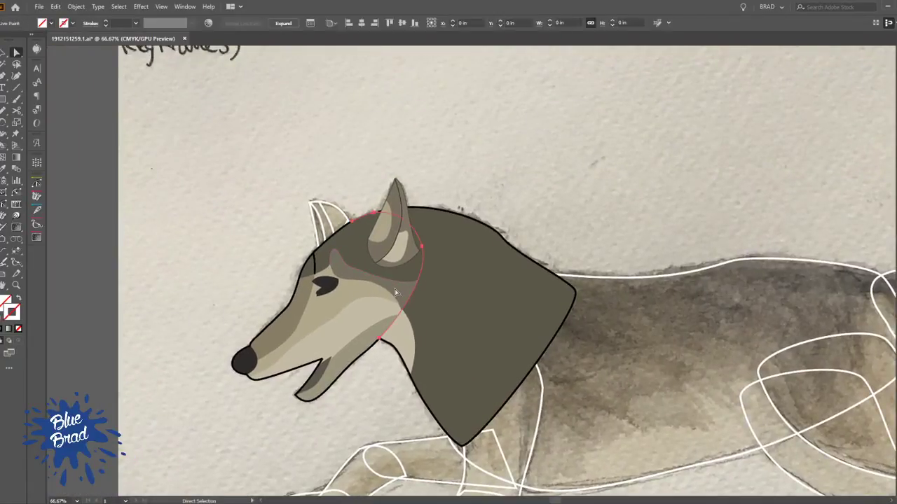
Try rotating the painted head about a pivot on the back of the cheek, then undo the rotation
key(b)
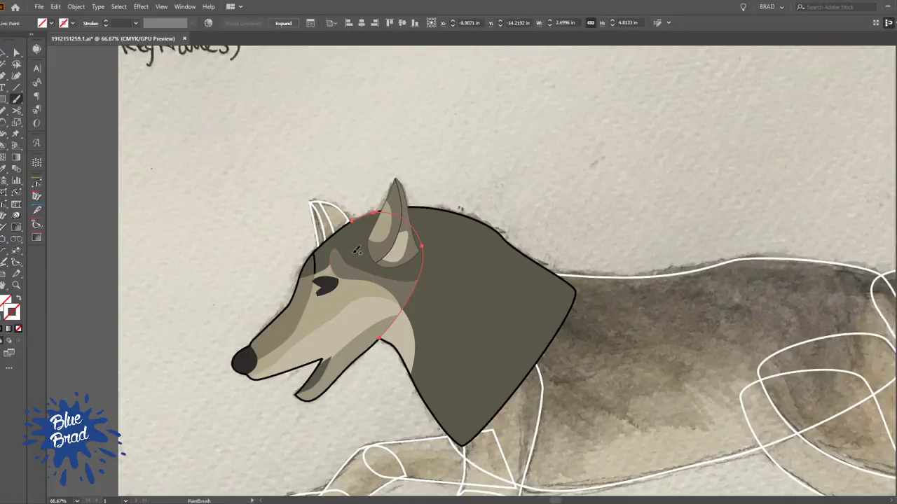
key(v)
click(347, 252)
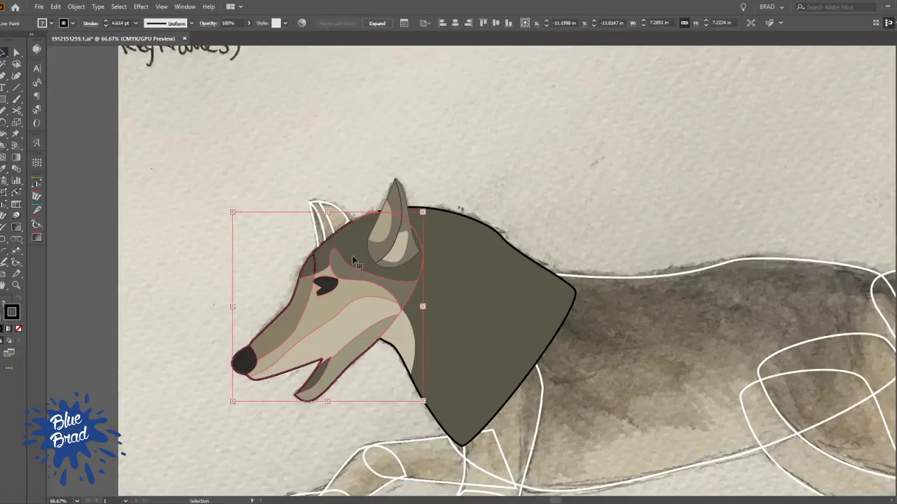
key(r)
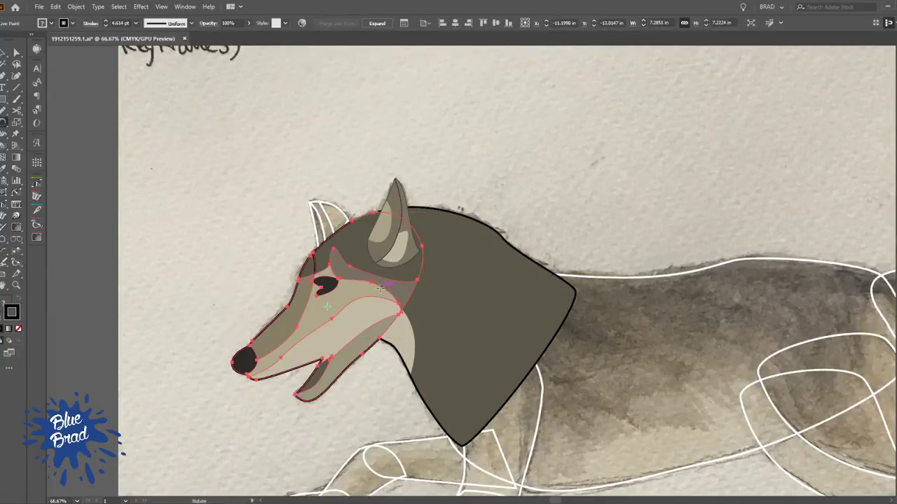
drag(314, 375, 338, 230)
key(v)
key(ctrl+z)
key(ctrl+z)
key(ctrl+z)
key(ctrl+z)
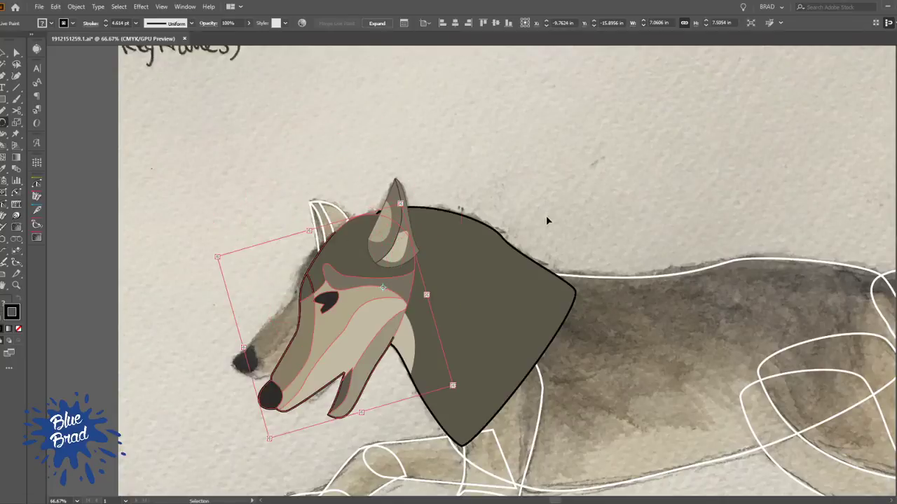
click(315, 140)
click(394, 258)
click(393, 288)
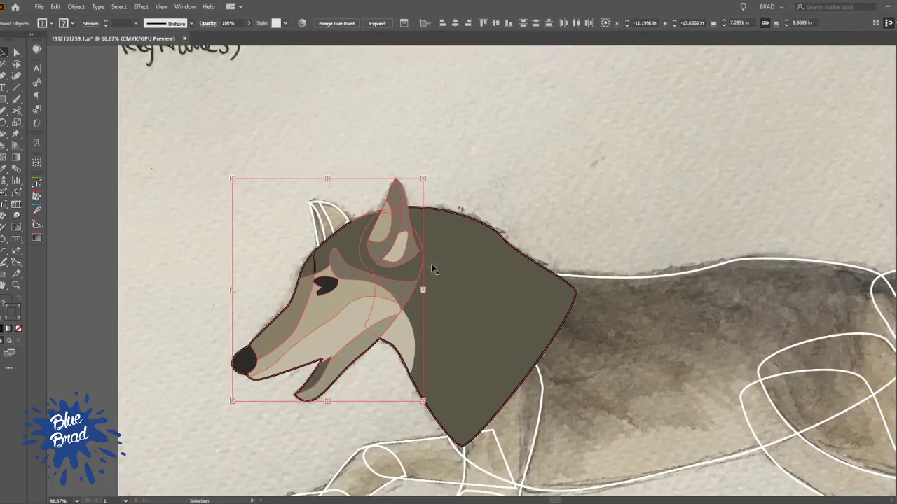
click(343, 195)
Set the stroke colour of the far ear's inner fold line and its outer outline to black
key(a)
scroll(332, 200, up, 3)
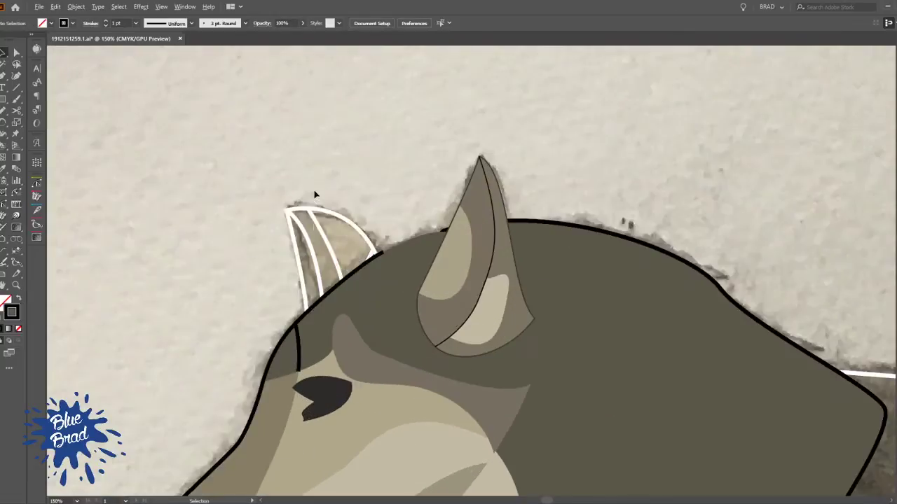
click(311, 242)
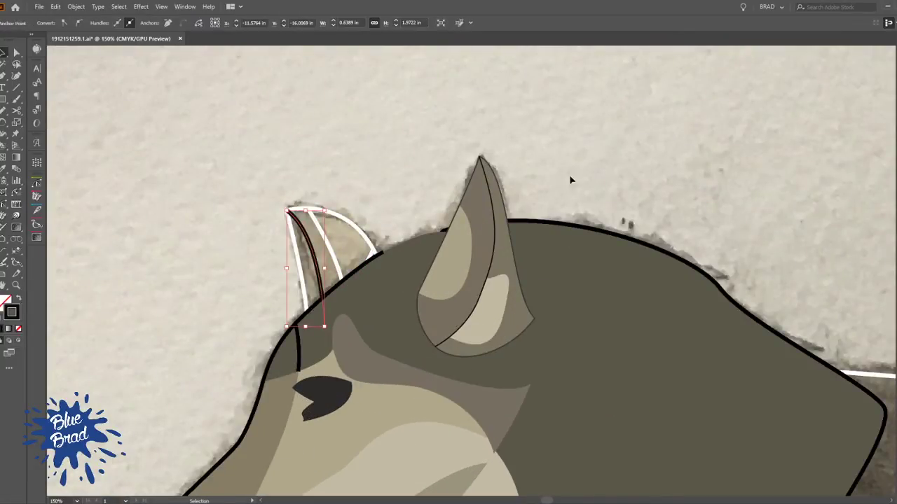
click(346, 199)
click(349, 225)
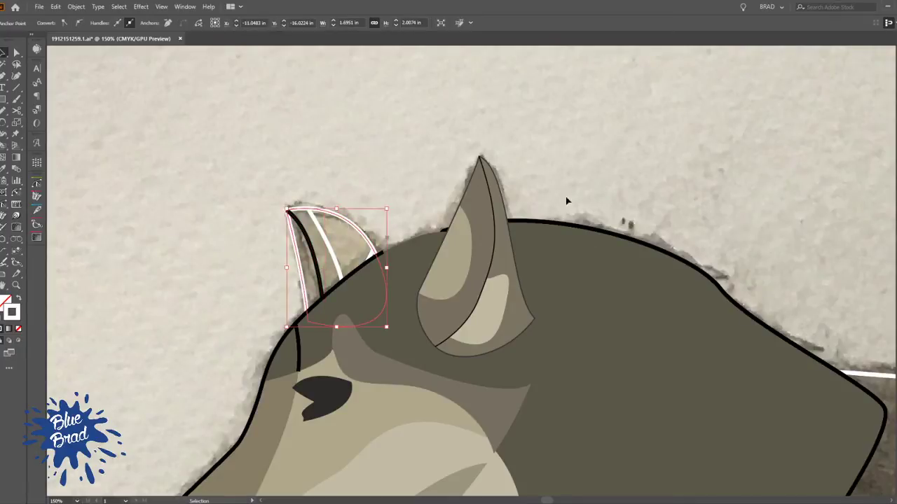
key(comma)
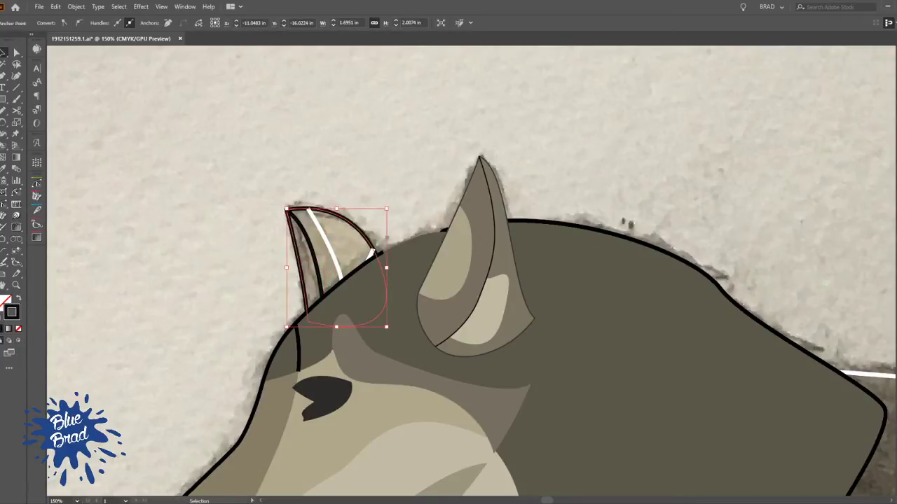
click(292, 153)
key(a)
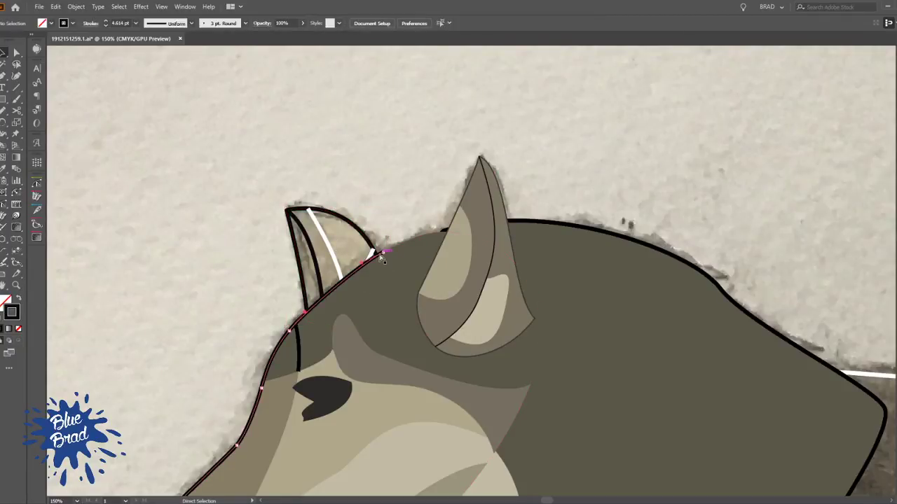
click(382, 259)
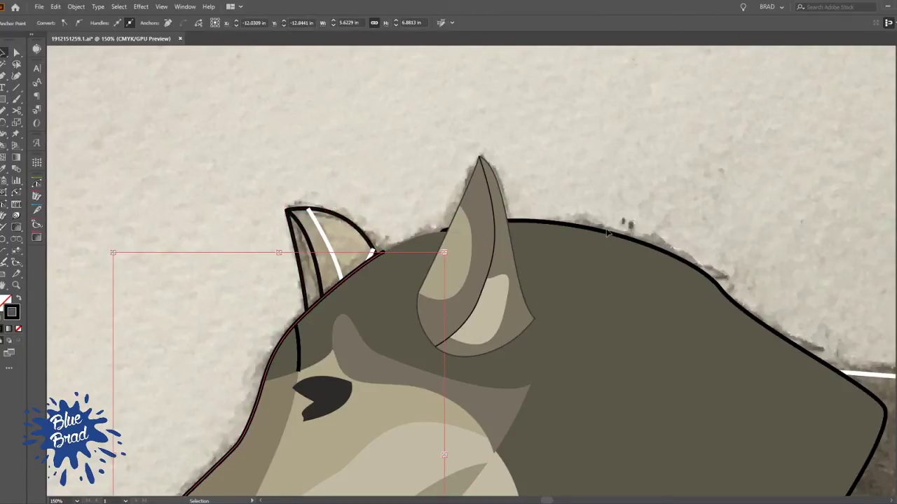
click(482, 232)
click(365, 169)
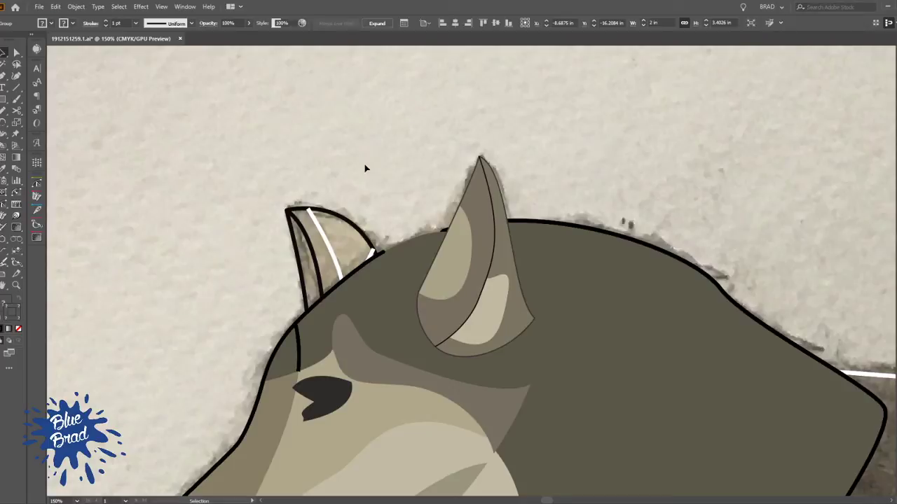
click(426, 233)
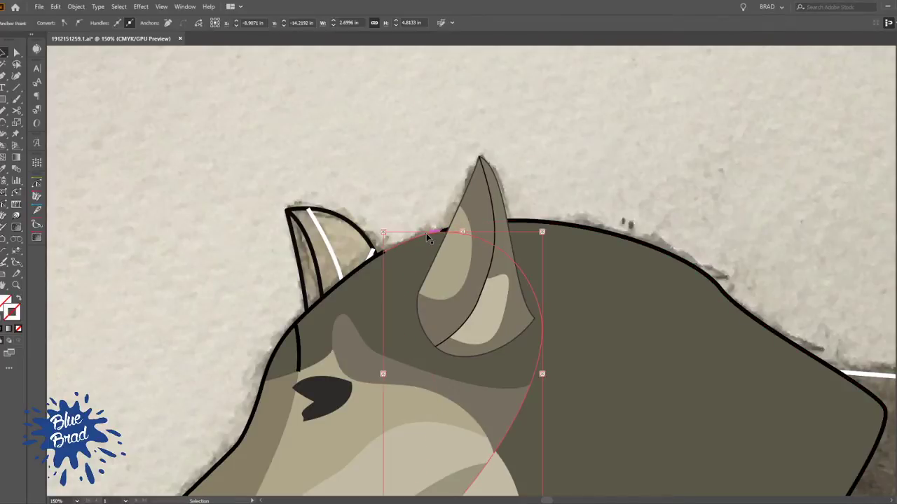
click(421, 189)
Nudge the painted head group slightly downward against the neck
click(402, 260)
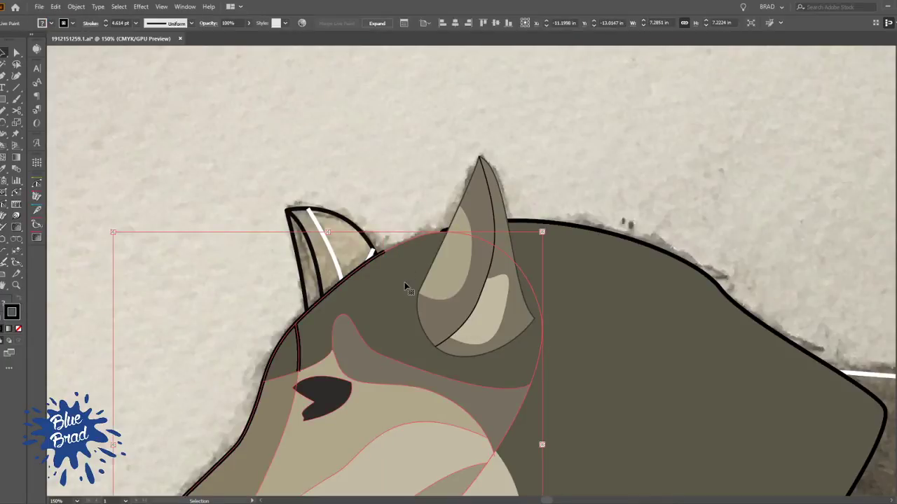
key(Down)
key(Down)
key(Down)
key(Down)
key(Down)
key(Down)
key(Down)
key(Down)
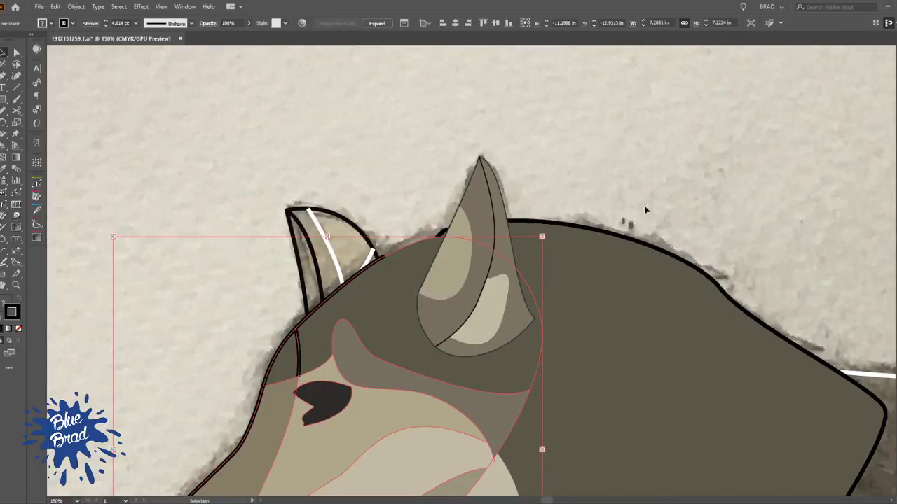
Add a smooth point to the hidden front edge of the neck outline and move it to the head outline's cut end beside the far ear
key(a)
click(442, 231)
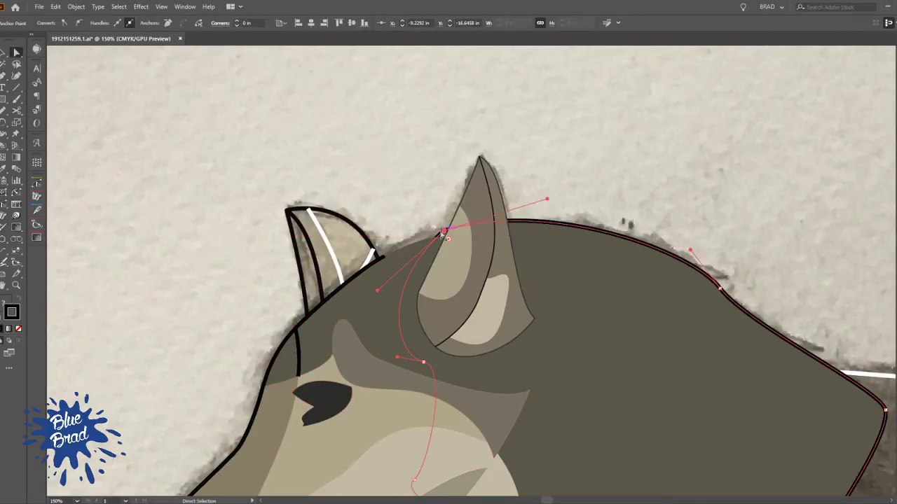
drag(444, 239, 433, 257)
key(p)
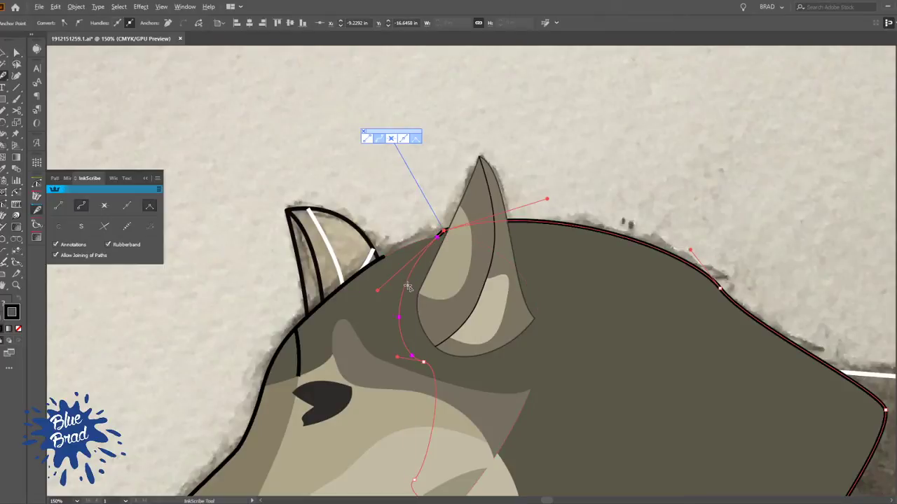
click(408, 282)
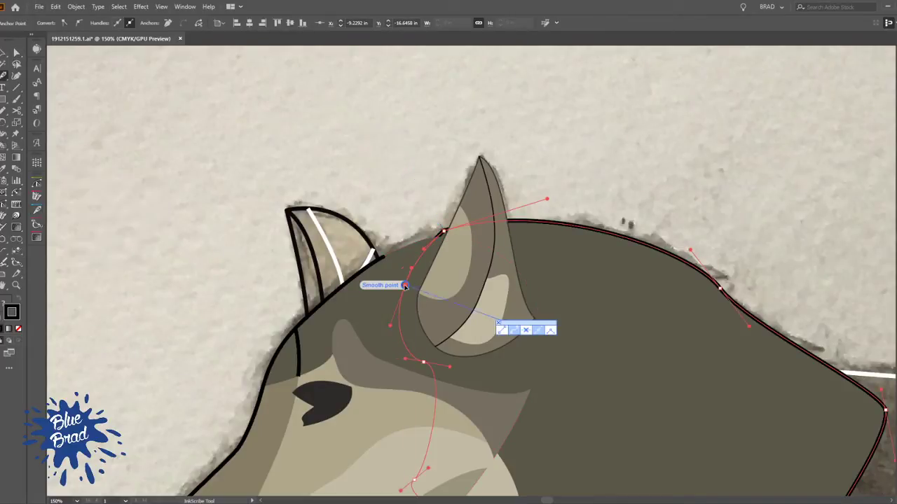
drag(407, 283, 390, 259)
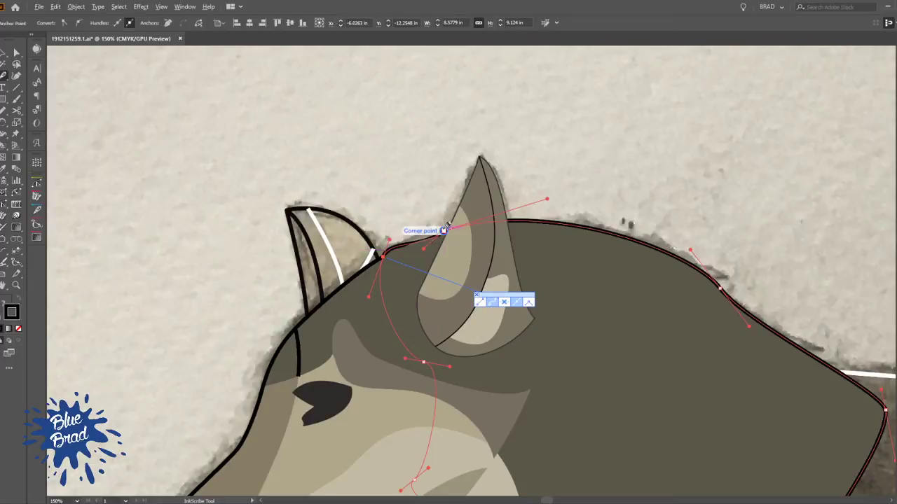
Delete the extra corner anchor point from the neck's upper outline behind the near ear
click(444, 228)
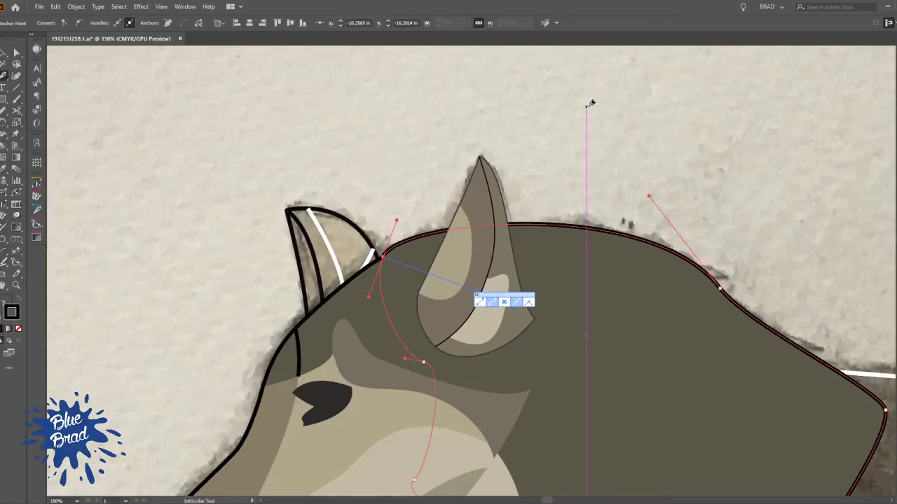
key(v)
click(379, 177)
Move the jaw outline's rear end point up to meet the start of the neck outline under the cheek
scroll(453, 178, down, 2)
drag(510, 248, 474, 167)
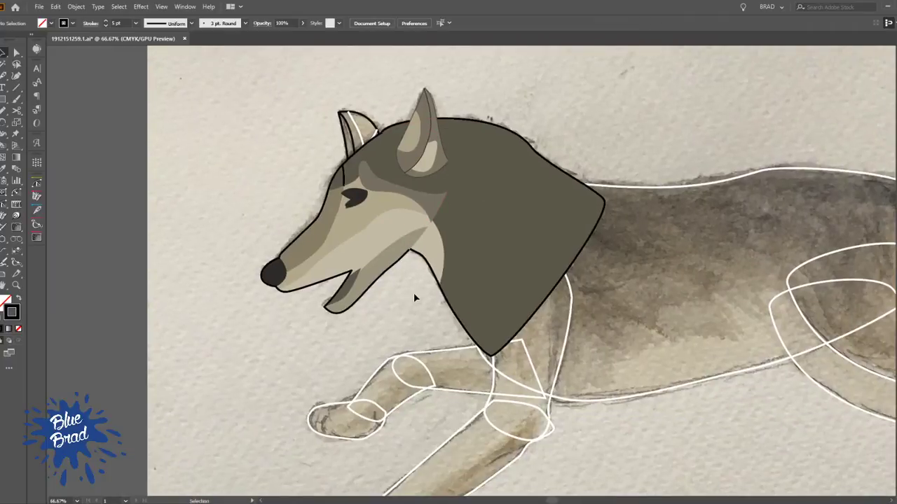
scroll(413, 270, up, 4)
key(a)
click(410, 252)
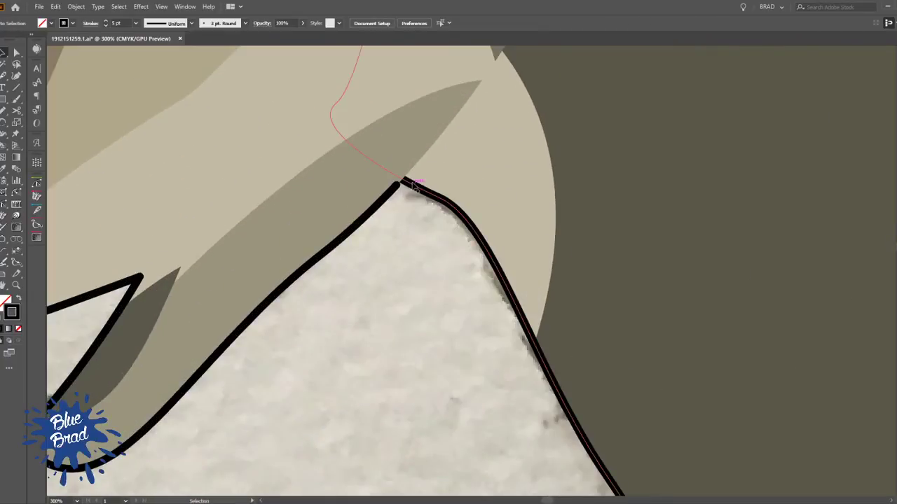
click(414, 185)
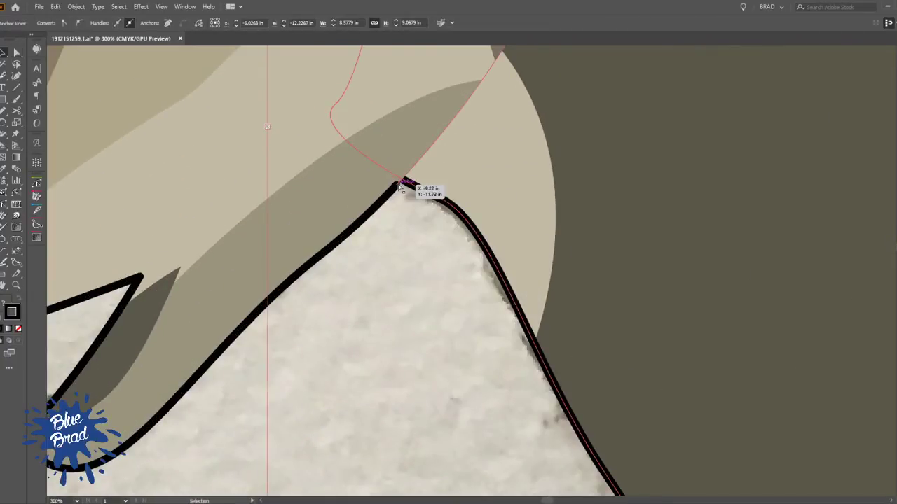
alt+click(396, 189)
scroll(396, 189, up, 5)
drag(395, 182, 420, 153)
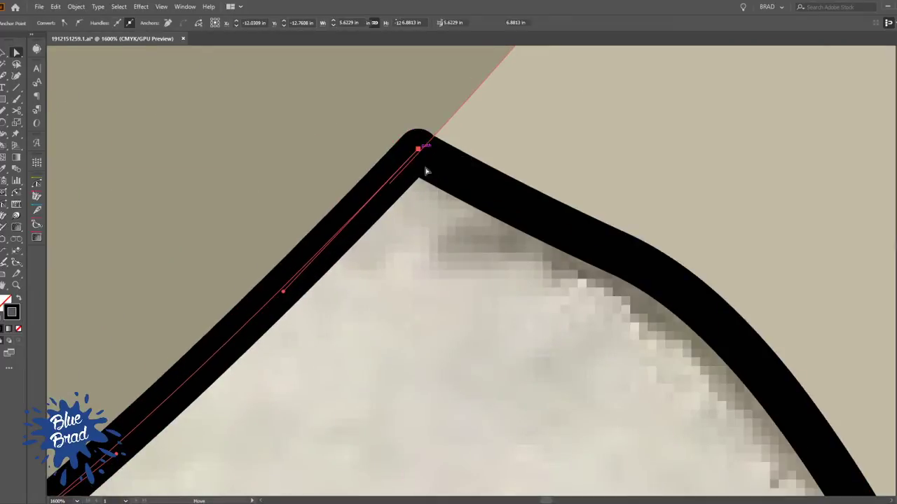
Remove the stroke from the short black shading line running down the forehead above the eye
scroll(436, 233, down, 5)
scroll(436, 234, down, 2)
key(v)
scroll(406, 152, up, 6)
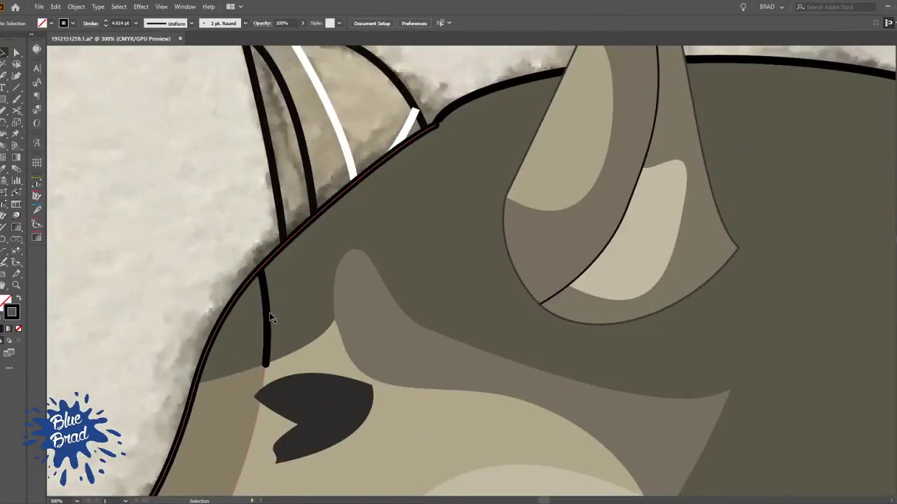
key(a)
key(v)
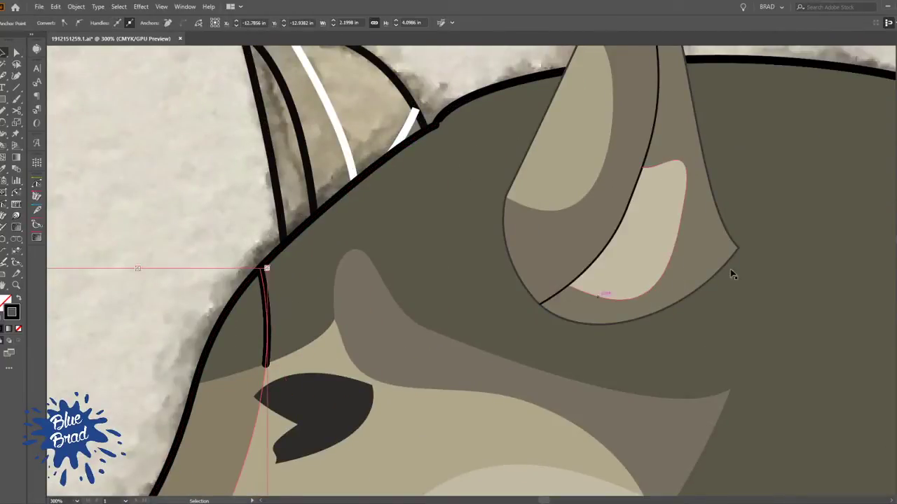
key(slash)
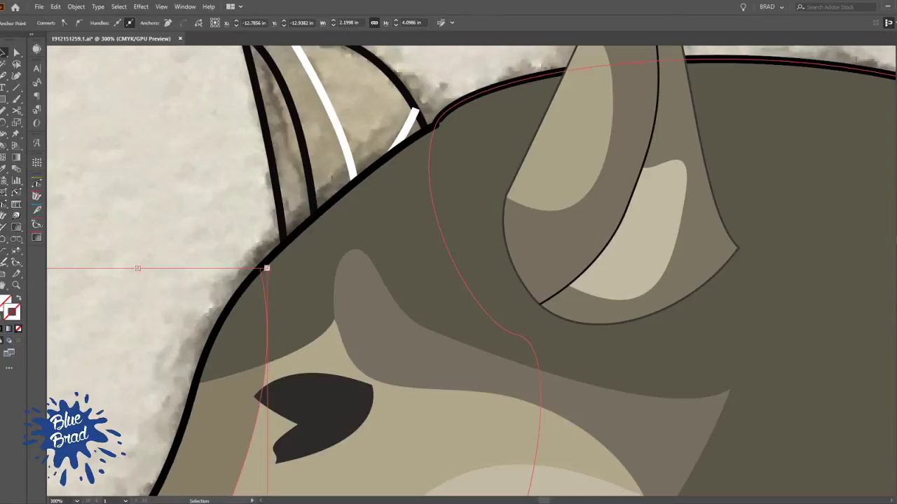
click(220, 211)
Remove the white stroke from the inner patch shape of the far ear
scroll(224, 206, down, 3)
drag(232, 187, 343, 219)
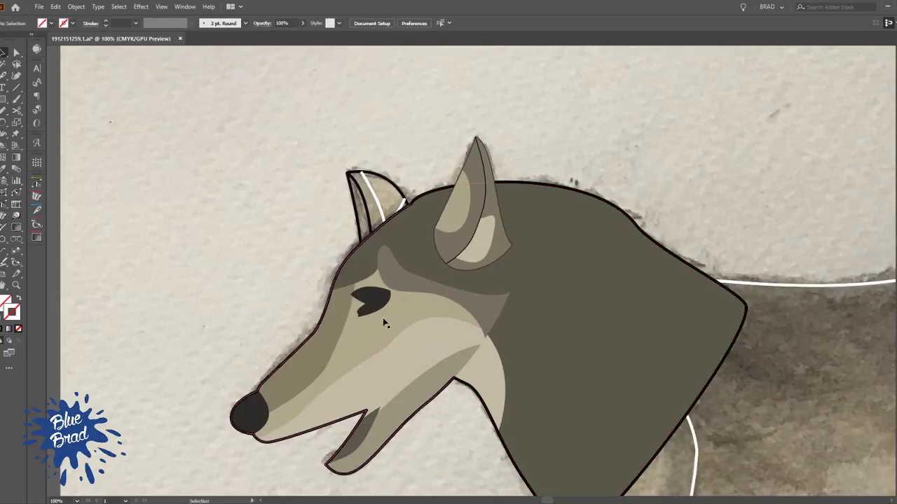
scroll(392, 165, up, 3)
scroll(392, 165, up, 1)
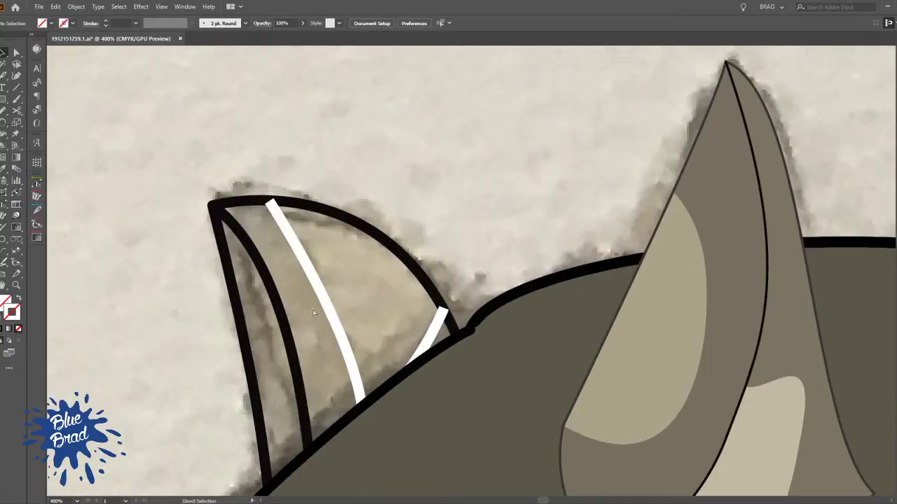
click(322, 302)
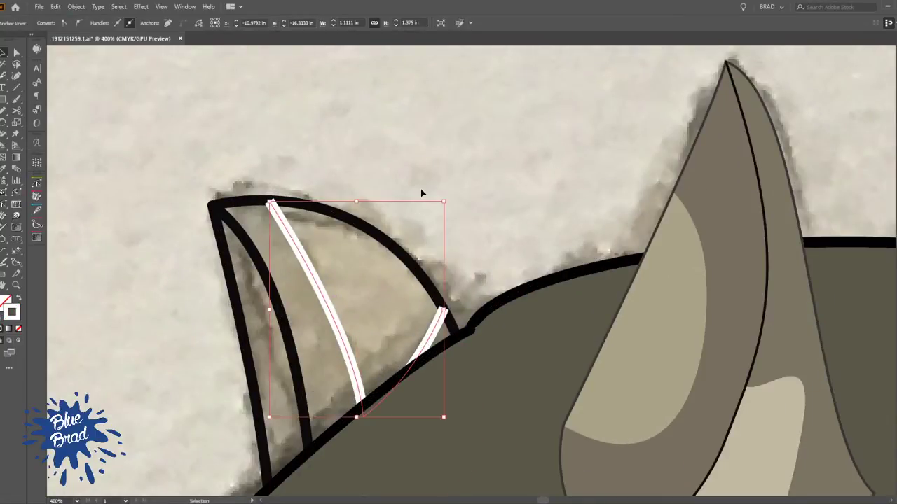
key(slash)
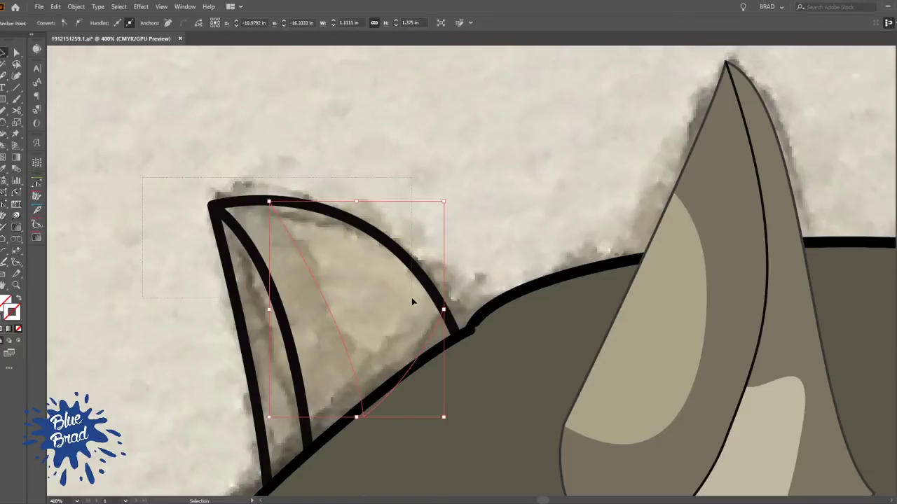
Fill the far ear's regions through Live Paint with the light tan and grey-brown sampled from the near ear
click(412, 301)
key(k)
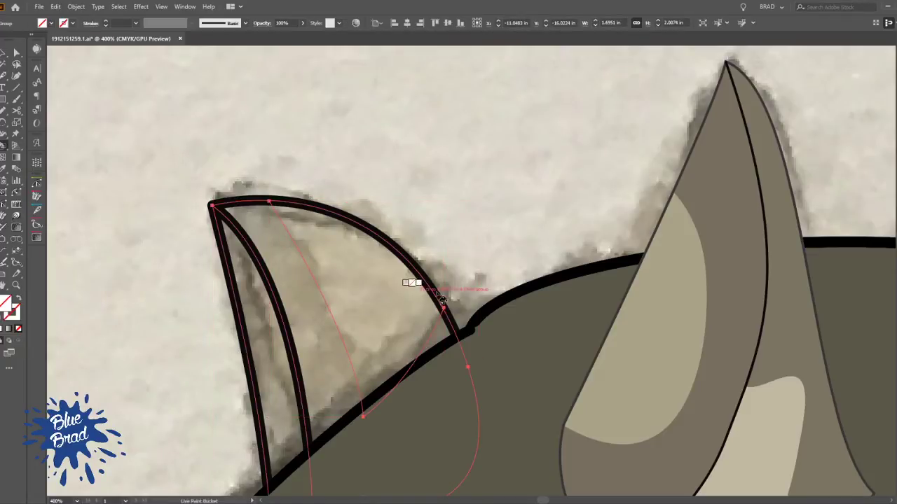
alt+click(689, 293)
click(344, 278)
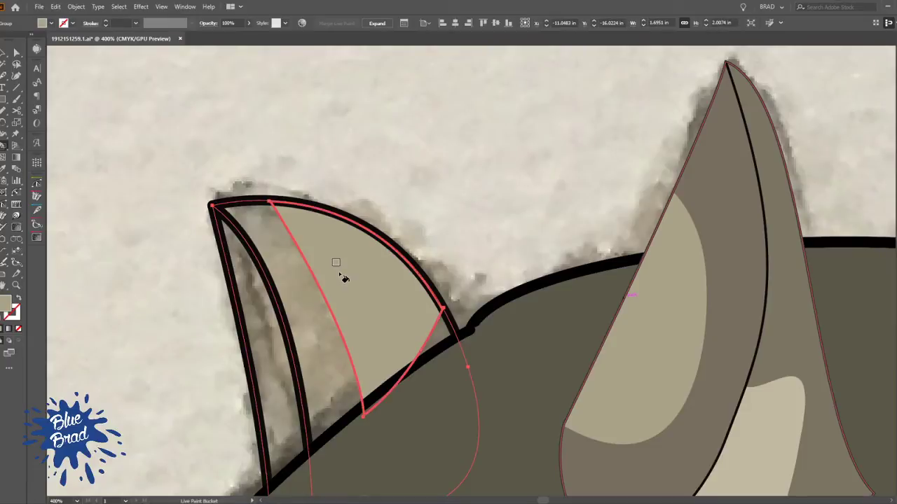
alt+click(715, 370)
click(316, 304)
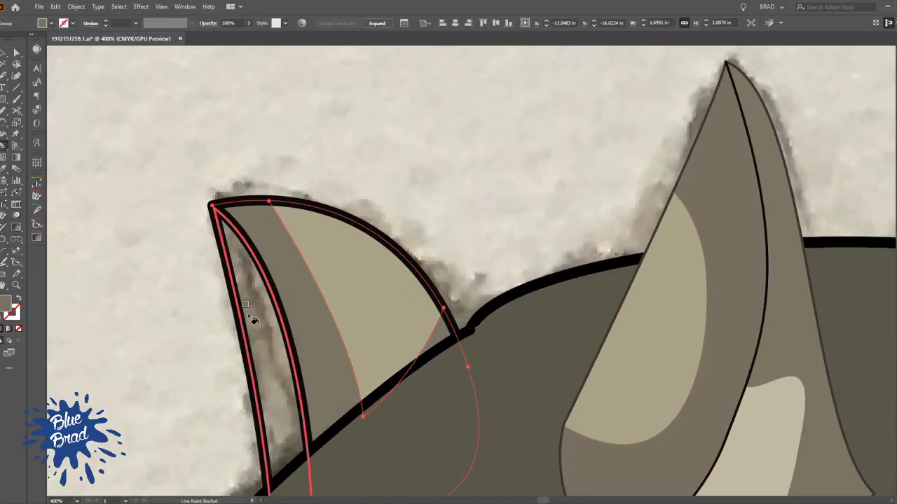
key(v)
click(124, 150)
scroll(336, 212, down, 4)
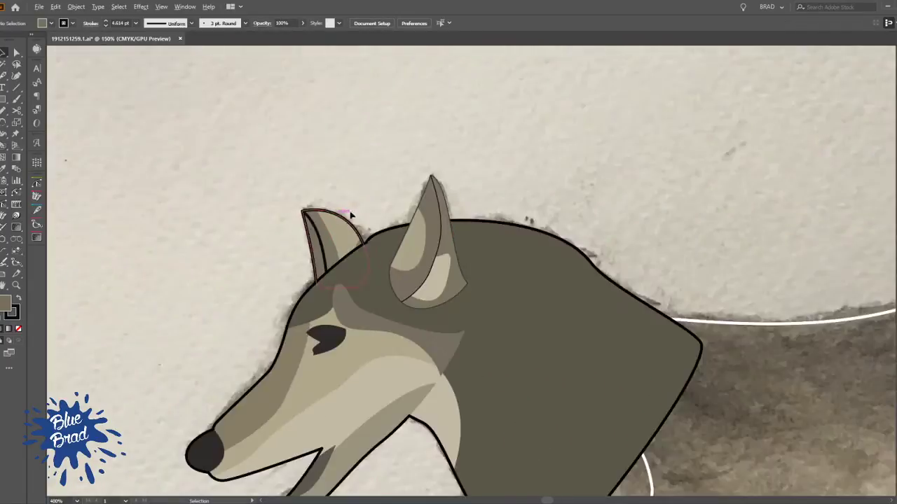
drag(478, 401, 474, 287)
scroll(440, 353, down, 2)
drag(440, 353, 405, 327)
scroll(389, 150, up, 3)
click(447, 266)
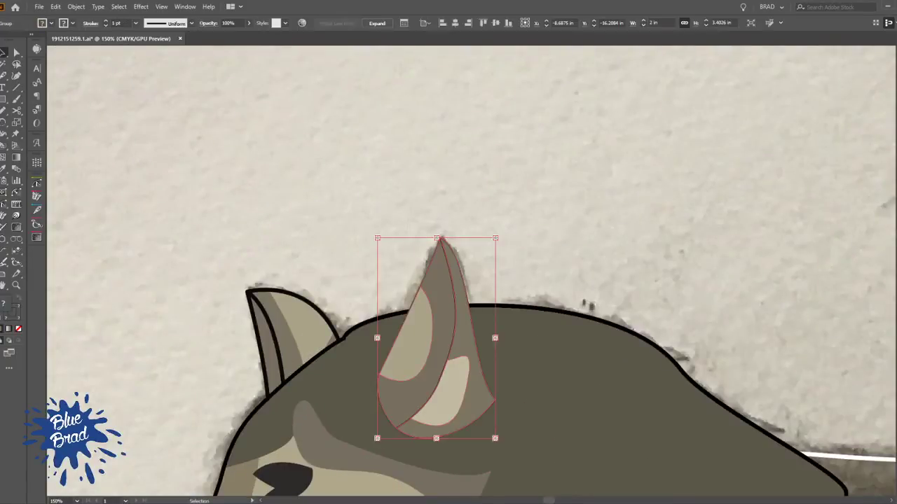
click(305, 260)
click(370, 390)
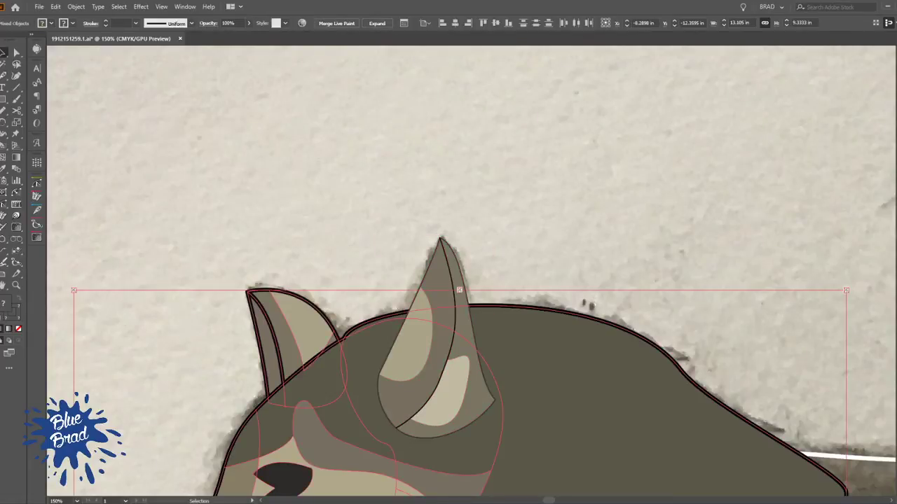
click(456, 222)
Set the stroke weight of the far ear's outline and the head's outline to 1 pt
click(272, 316)
shift+click(272, 316)
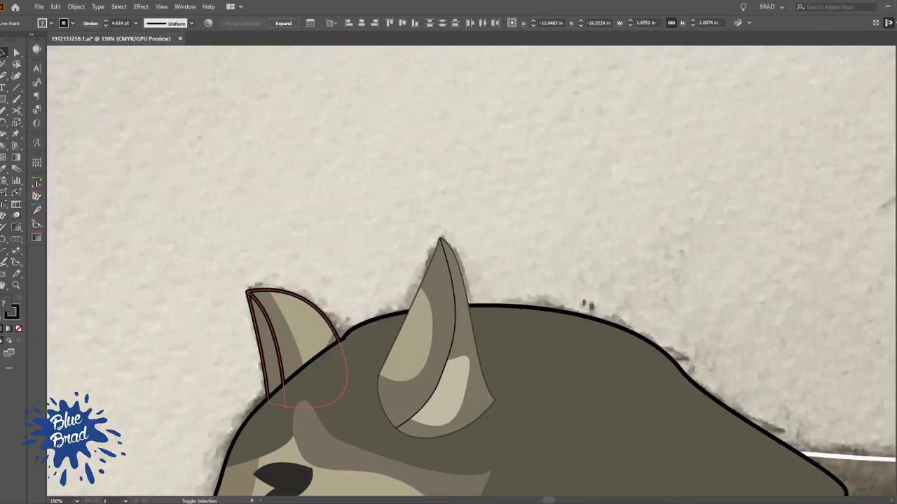
click(120, 61)
click(372, 200)
drag(414, 339, 399, 172)
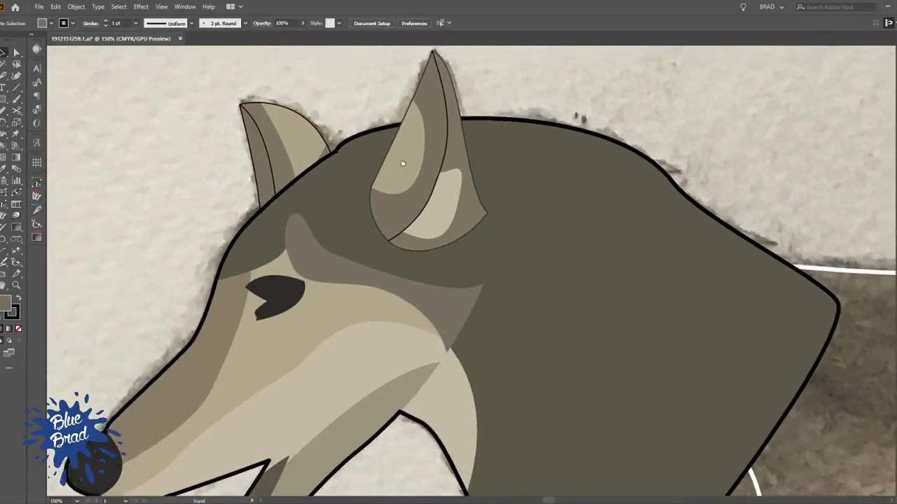
click(310, 167)
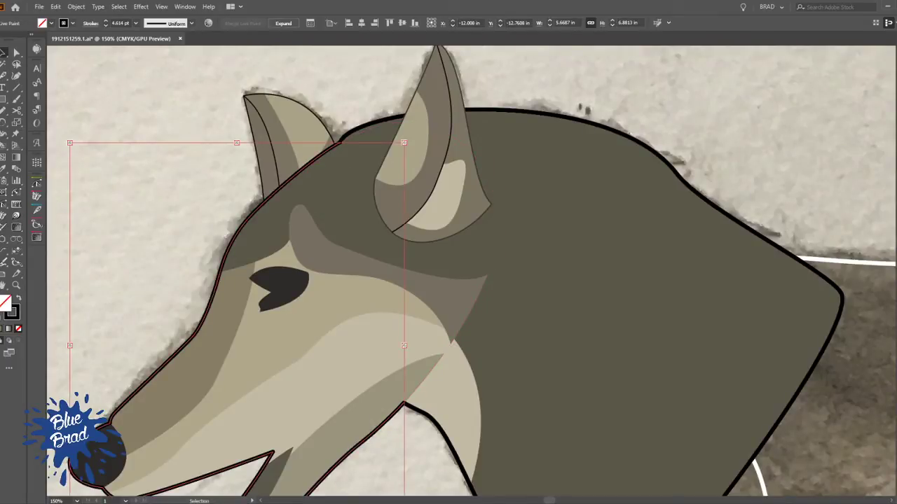
click(121, 60)
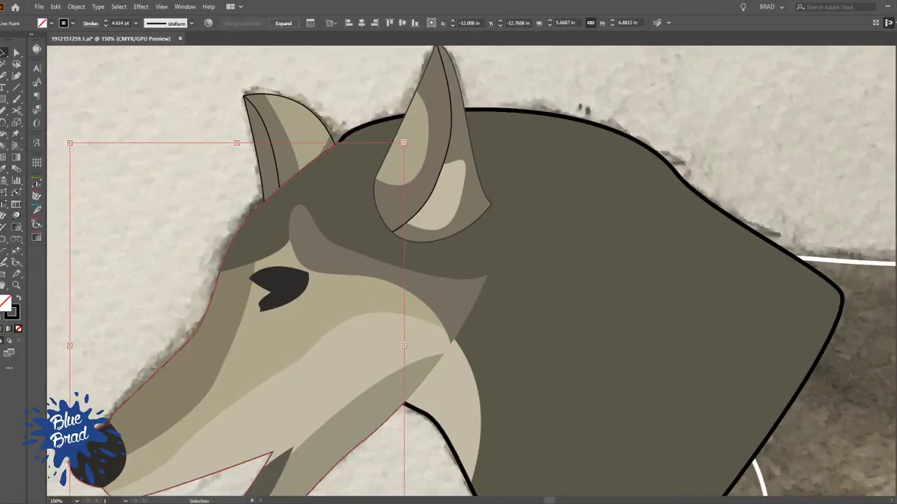
click(438, 459)
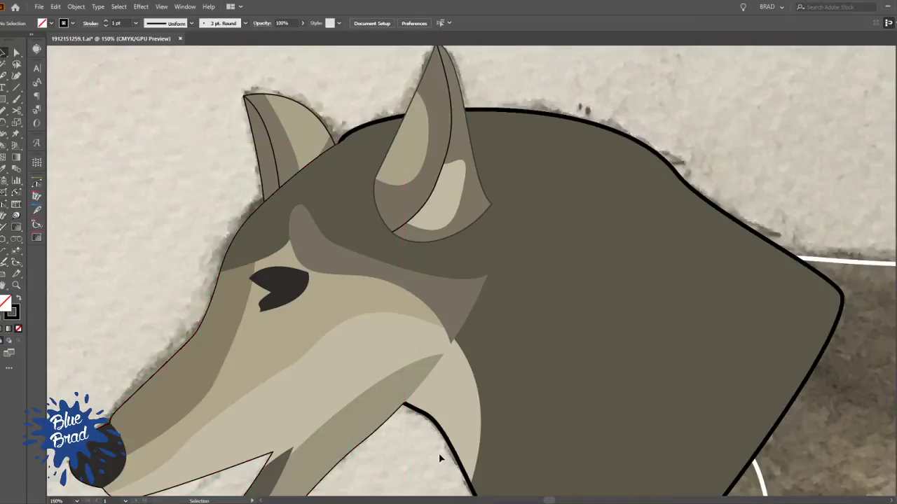
Set the stroke weight of the neck, head, far ear and near ear outlines together to 3 pt
drag(439, 455, 411, 326)
key(a)
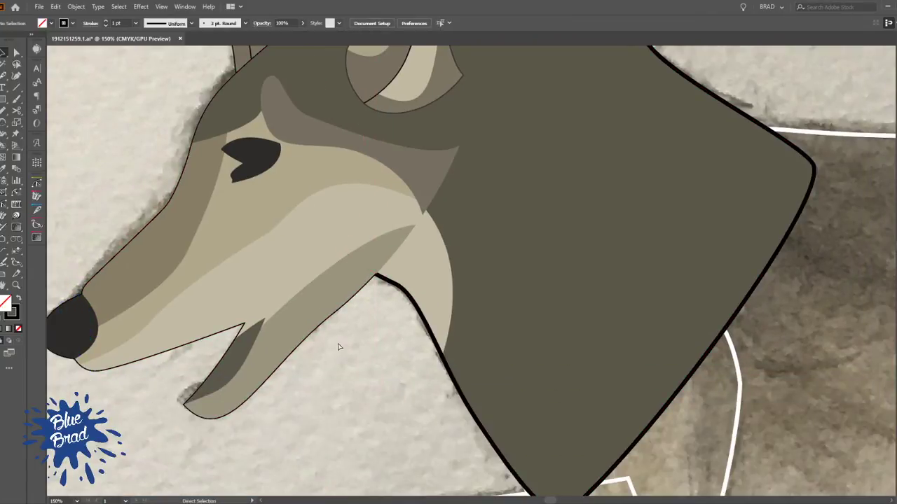
click(401, 290)
shift+click(401, 289)
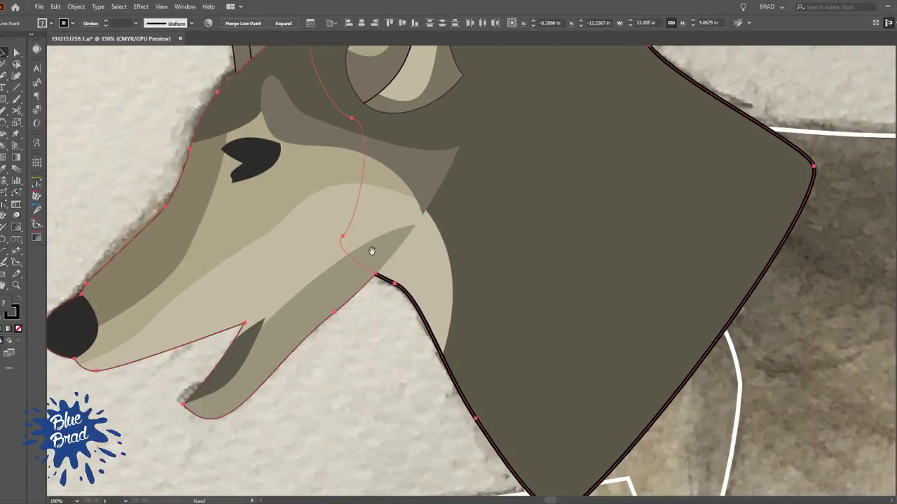
drag(374, 257, 460, 448)
shift+click(327, 191)
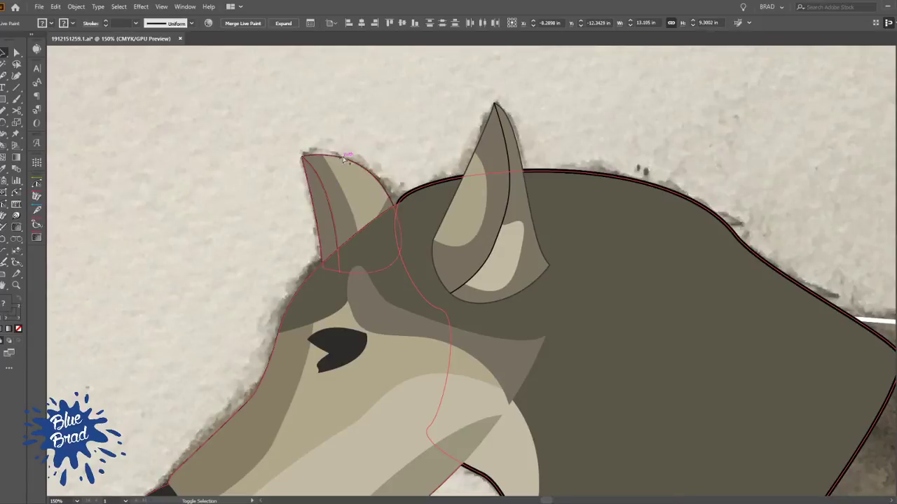
shift+click(506, 133)
shift+click(513, 133)
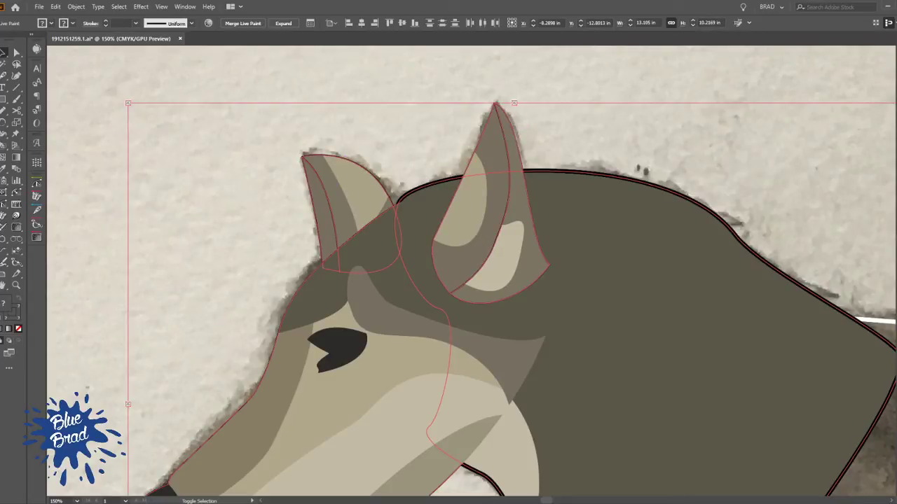
click(693, 150)
Change the stroke colour of the near ear's outer outline to black
scroll(713, 170, down, 2)
key(space)
drag(622, 251, 443, 296)
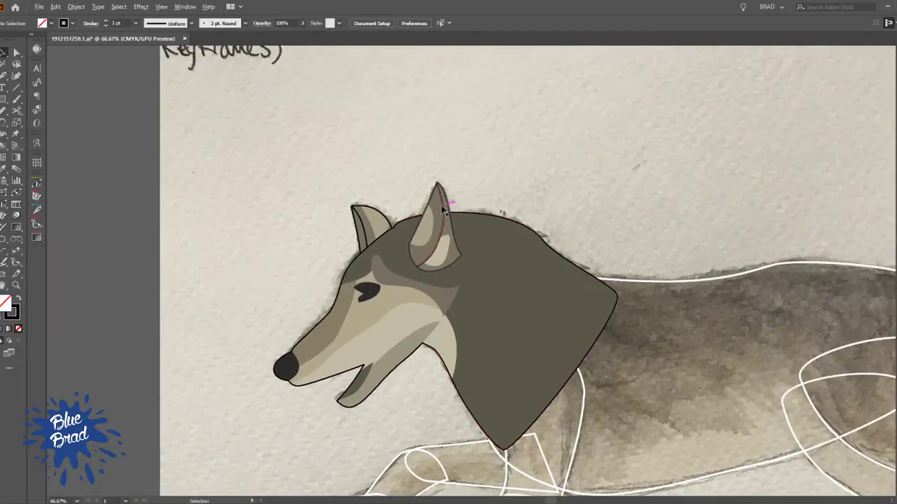
scroll(441, 207, up, 5)
key(a)
click(465, 135)
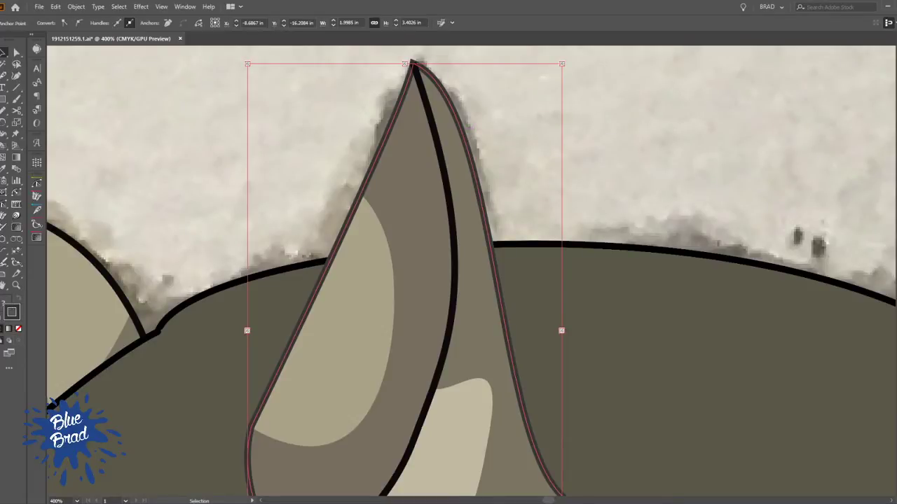
click(671, 150)
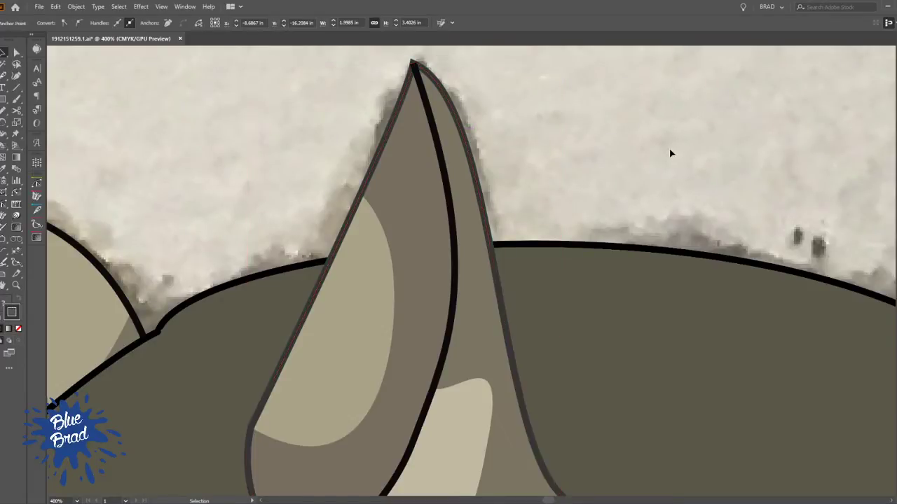
click(469, 148)
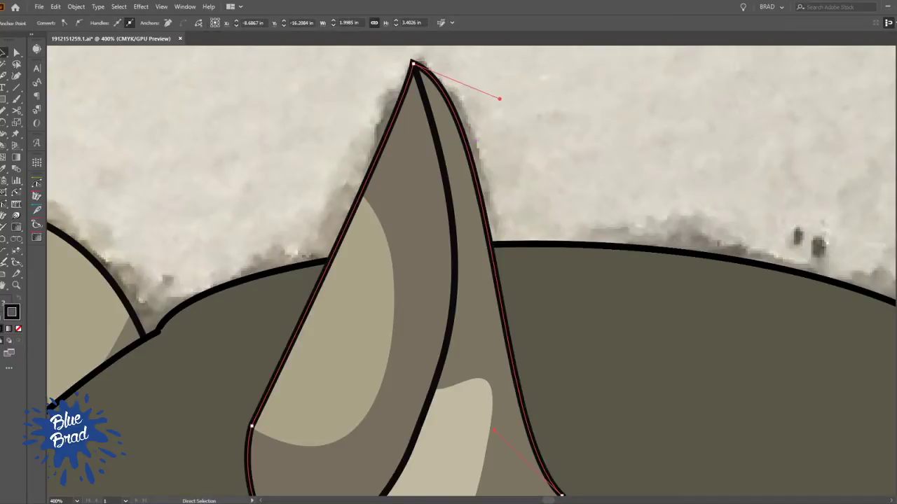
click(653, 173)
Save the wolf document and bring up the switcher of open windows
scroll(656, 170, down, 4)
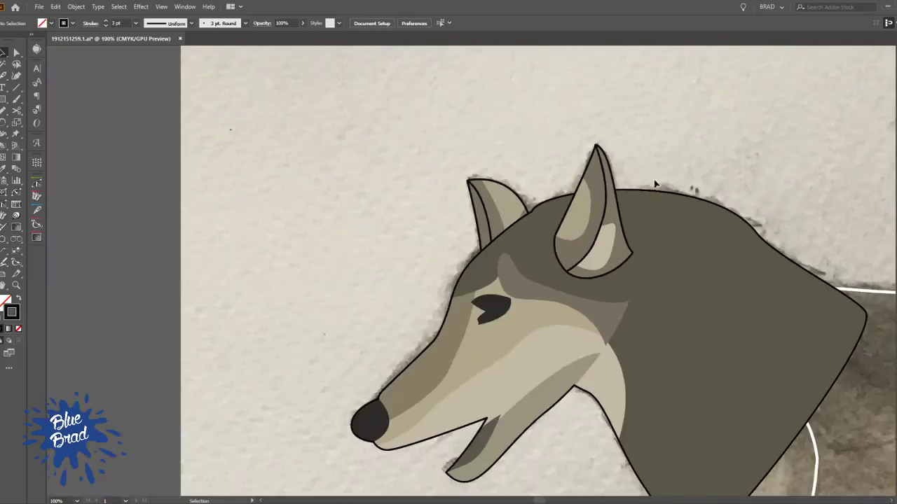
drag(570, 418, 410, 351)
drag(456, 435, 260, 302)
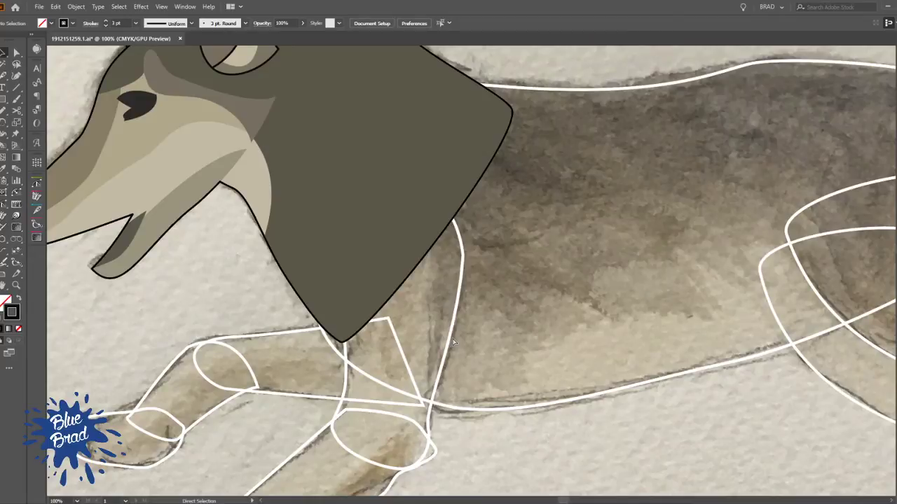
key(ctrl+s)
key(v)
click(423, 97)
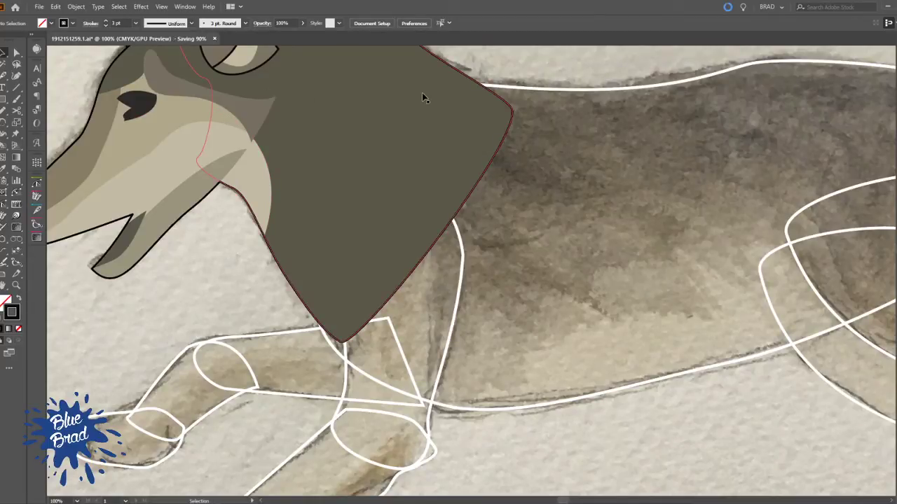
key(alt+Tab)
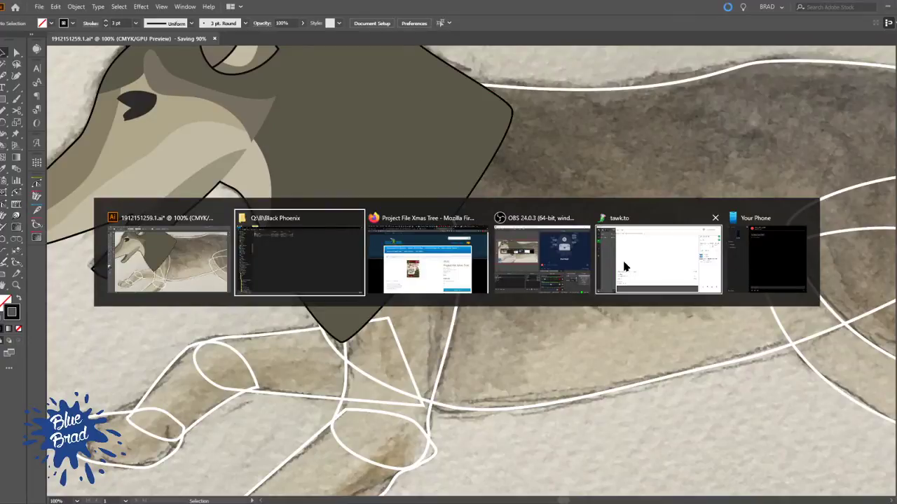
Check the customer's project folder in File Explorer for the wolf file's saving progress, and return to Illustrator
click(322, 241)
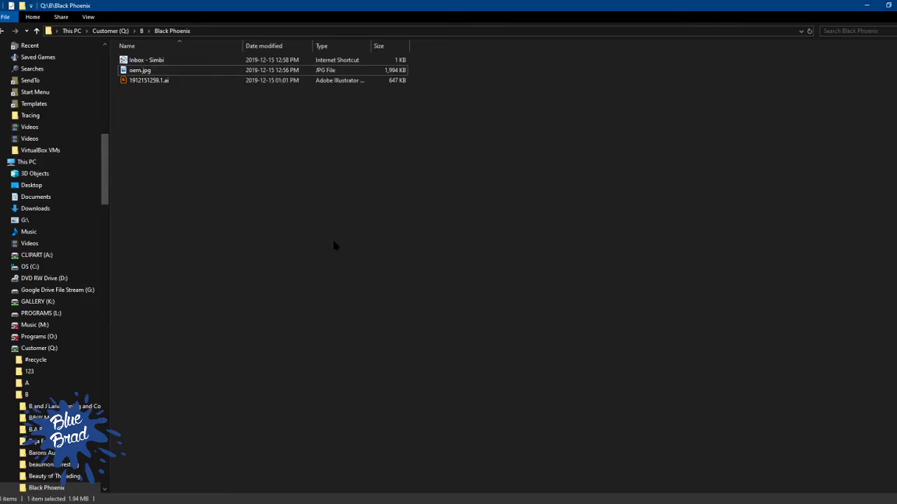
key(alt+Tab)
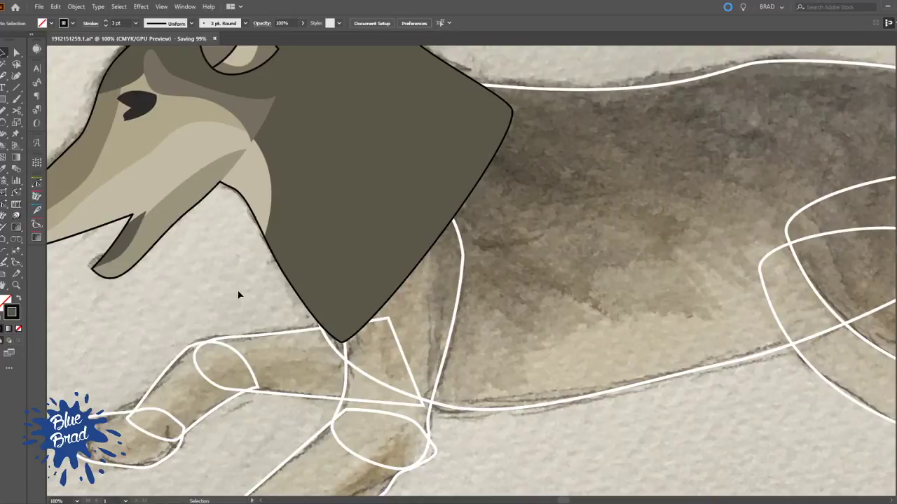
drag(222, 218, 294, 400)
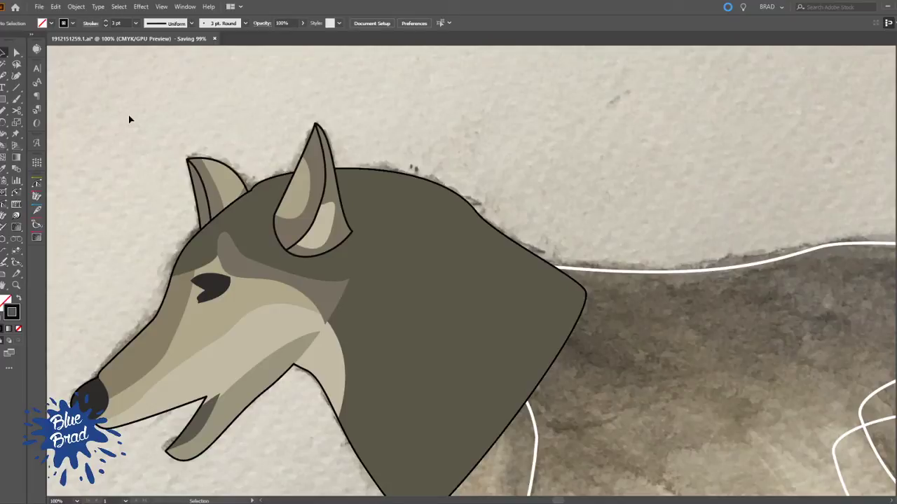
key(alt+Tab)
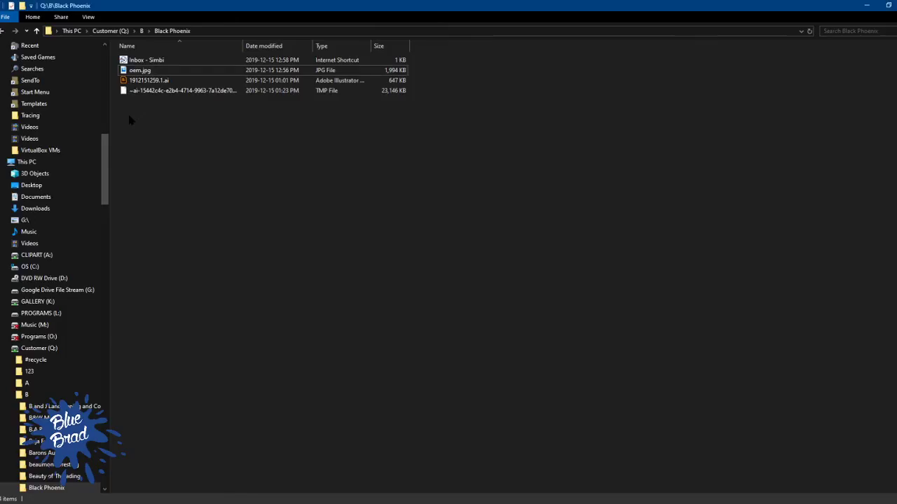
key(alt+Tab)
key(alt+Tab)
key(alt+Tab)
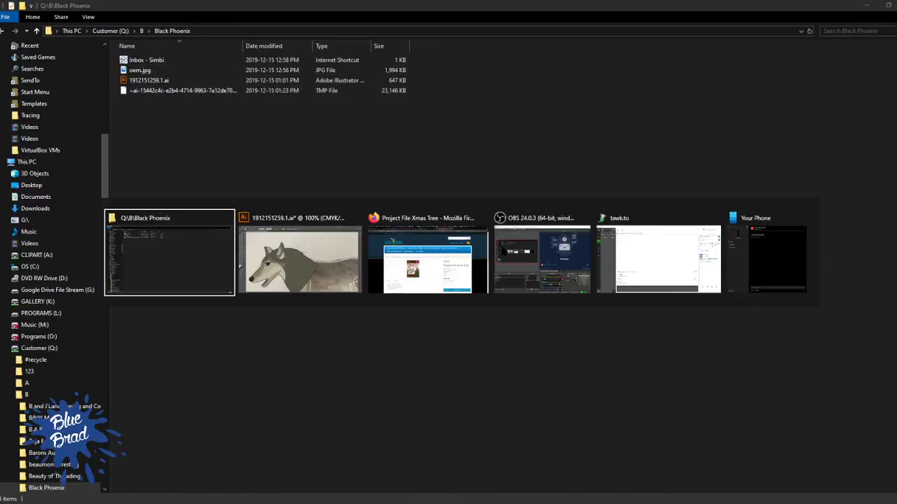
key(alt+Tab)
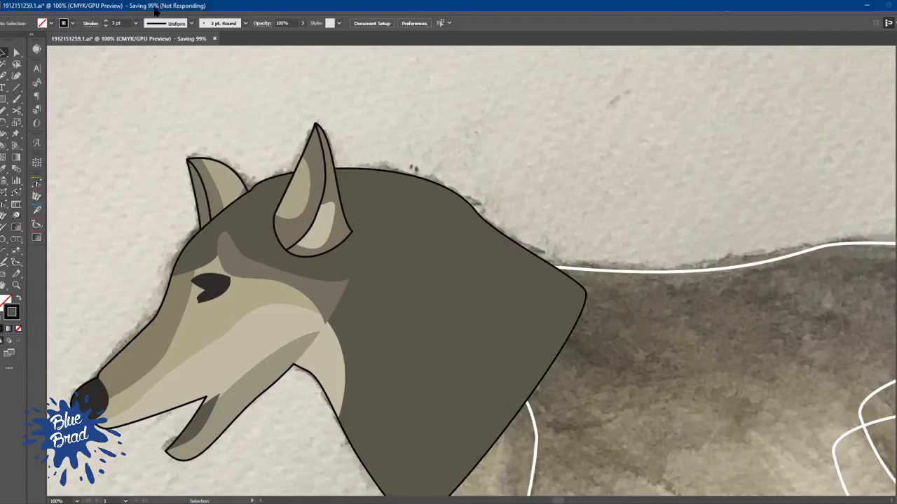
Inspect the resolution options in the document raster effects settings, cancel them, and glance at the customer's project folder again
click(183, 6)
click(190, 5)
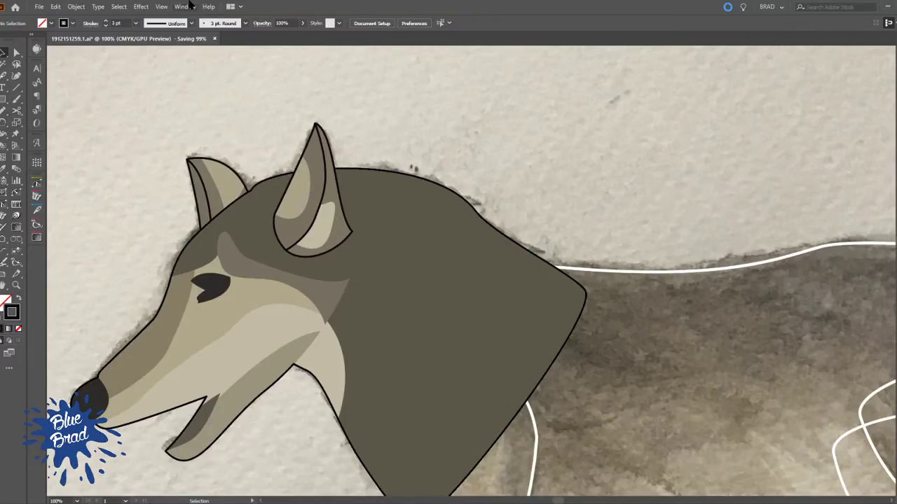
click(191, 6)
mouse_move(142, 7)
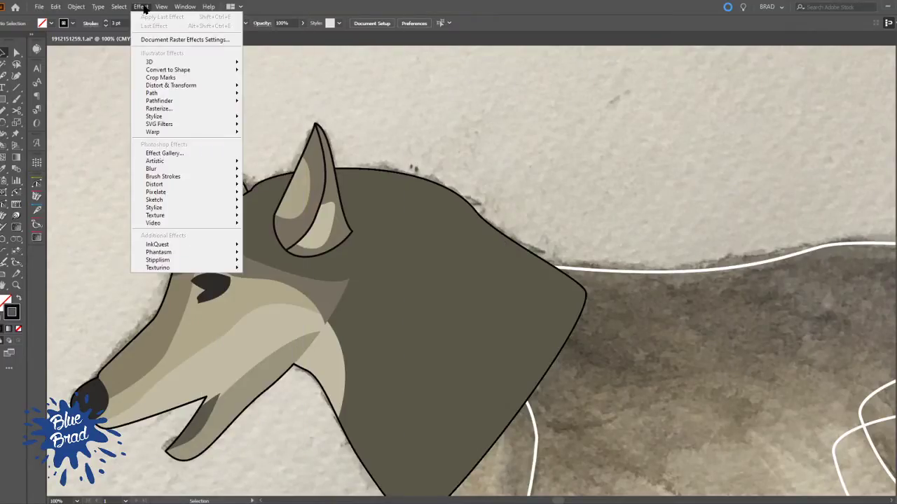
click(161, 39)
click(72, 46)
click(72, 46)
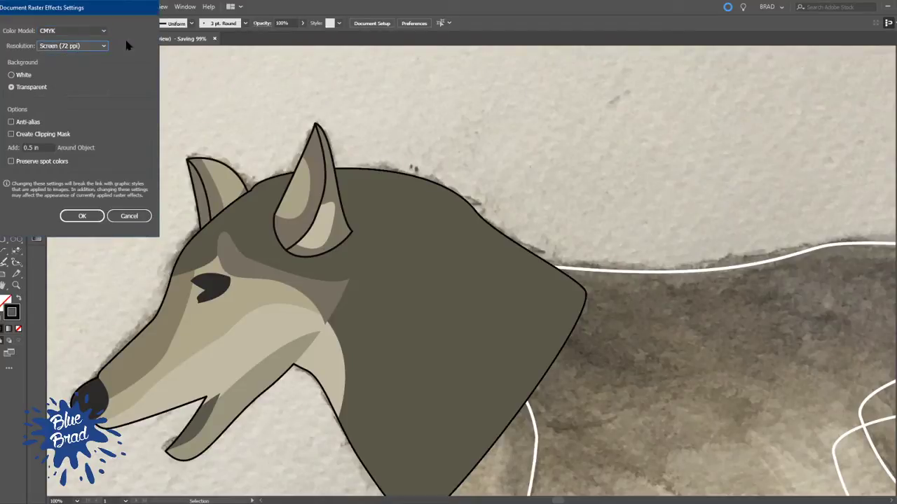
click(130, 215)
key(alt+Tab)
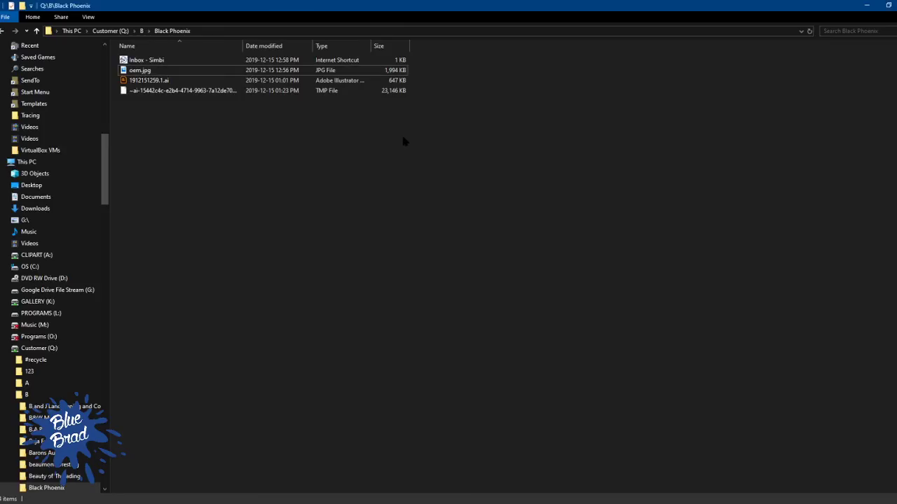
key(alt+Tab)
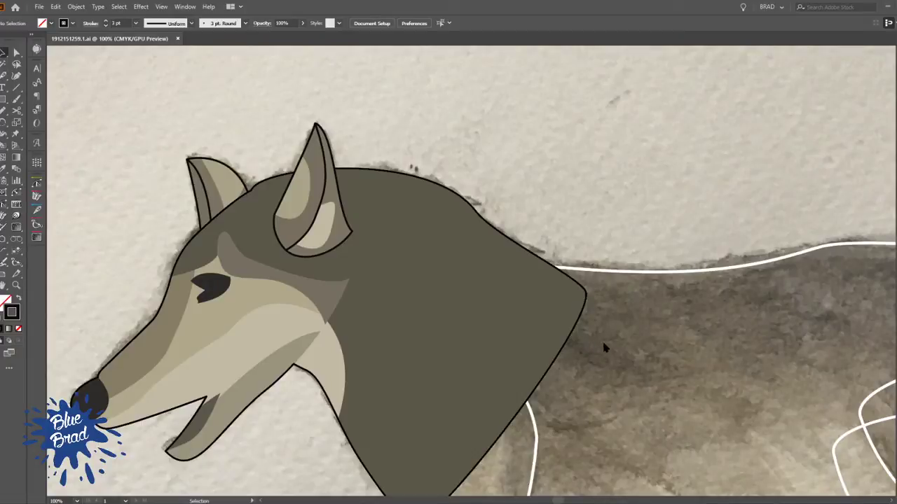
Draw a wavy belly shading line with the Pen tool from the chest's lower edge across the body to the rear thigh
scroll(574, 200, down, 2)
drag(530, 291, 286, 220)
drag(420, 347, 535, 421)
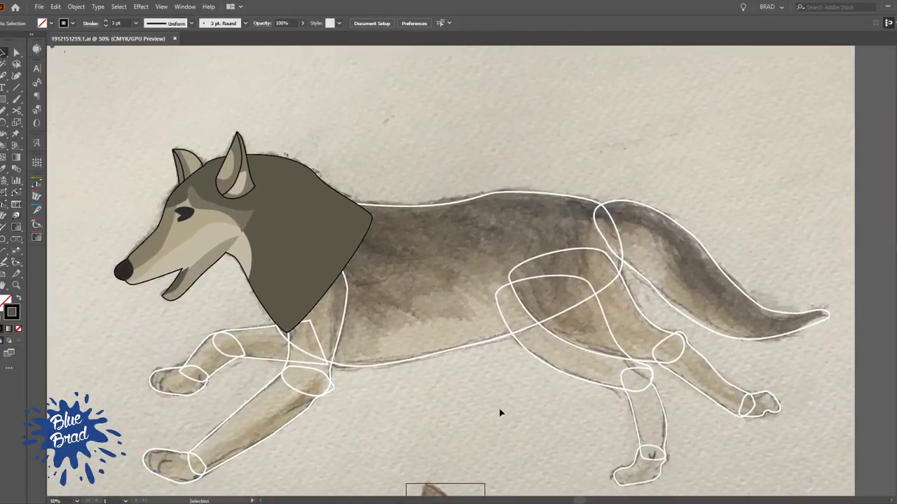
key(p)
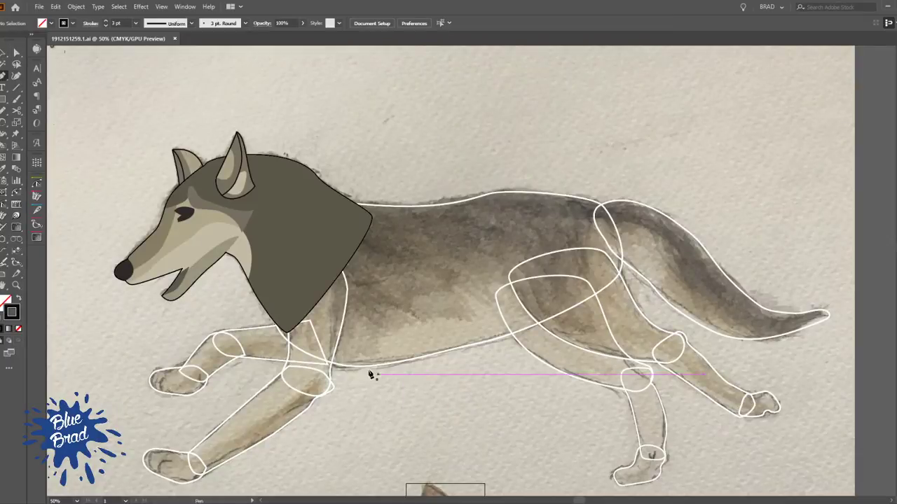
click(343, 366)
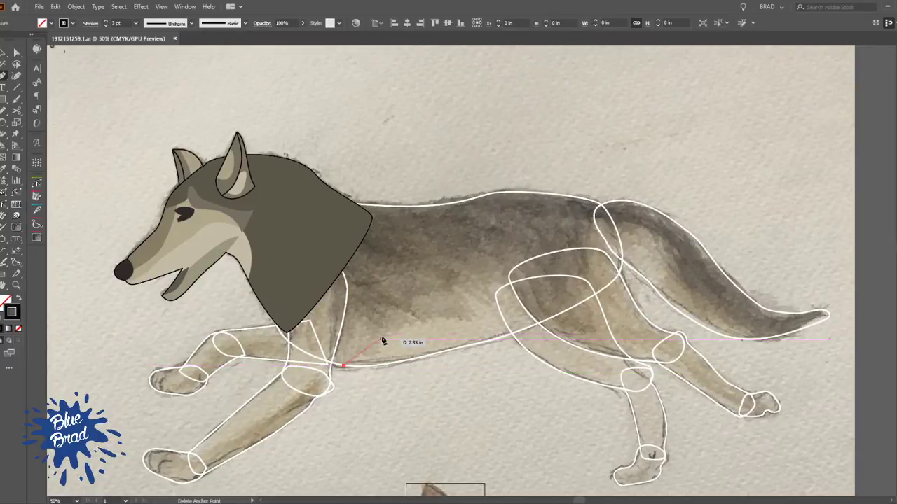
click(380, 334)
drag(450, 321, 463, 312)
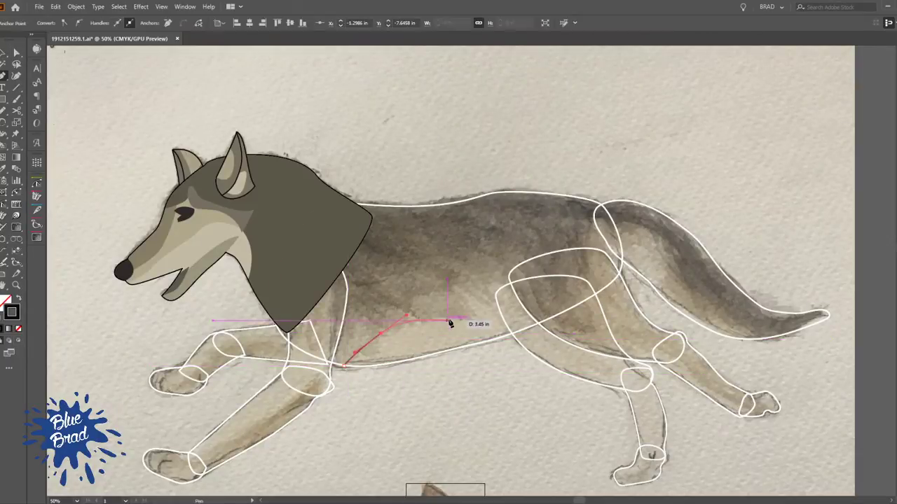
drag(585, 301, 651, 320)
ctrl+click(417, 415)
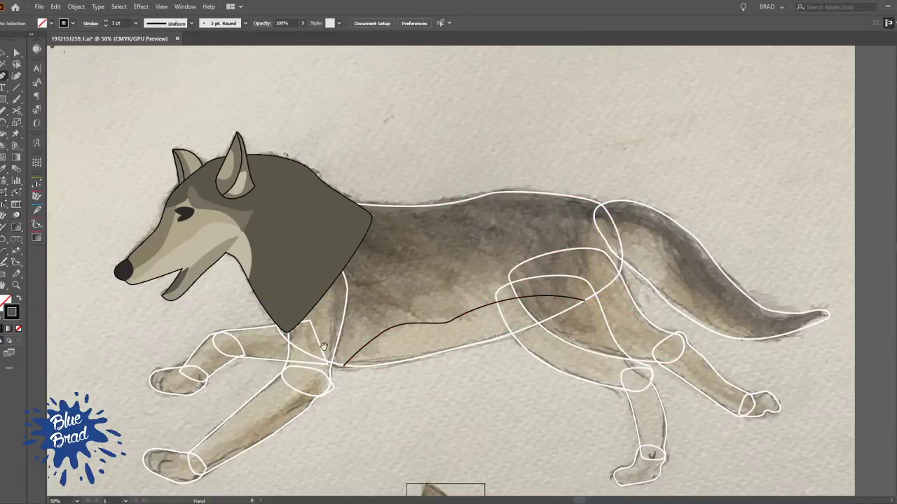
Draw an upper shading line with the Pen tool from the body outline's front edge under the neck to the rump
drag(315, 350, 295, 402)
scroll(360, 370, up, 2)
drag(304, 369, 381, 385)
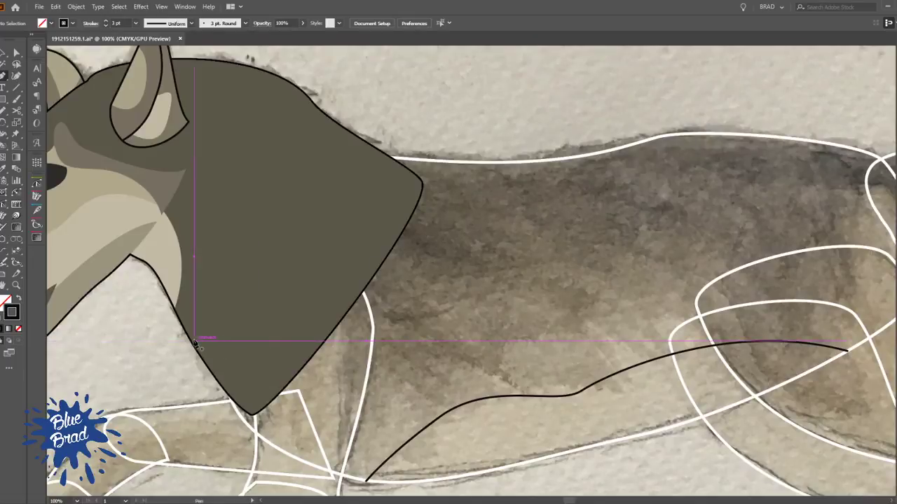
key(ctrl+y)
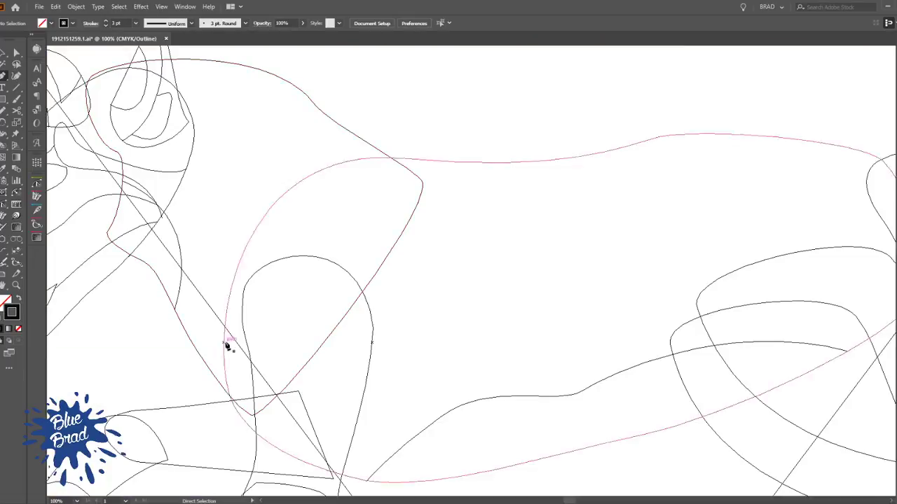
click(224, 341)
key(ctrl+y)
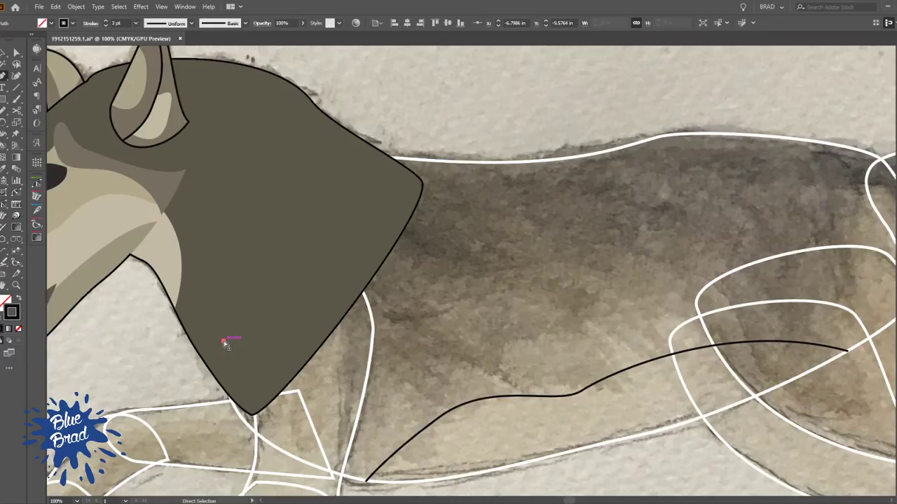
drag(290, 346, 368, 348)
drag(449, 309, 509, 297)
drag(817, 320, 610, 292)
drag(686, 292, 757, 335)
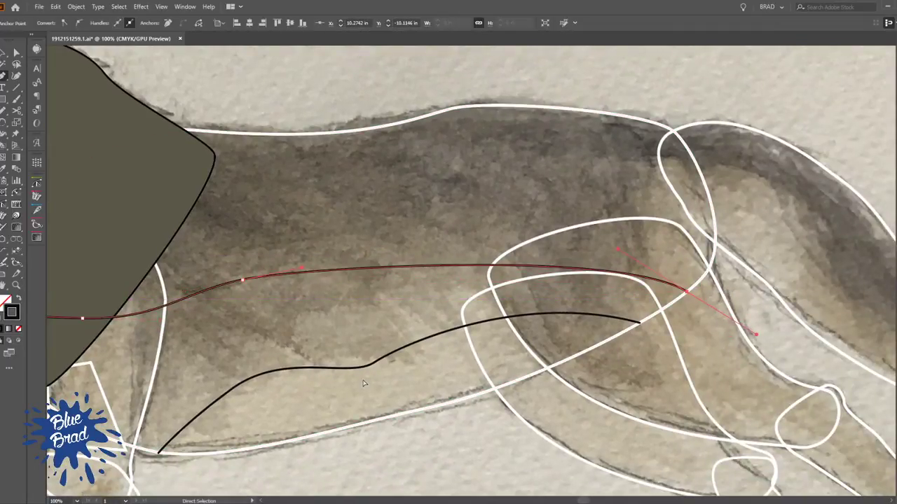
scroll(440, 354, down, 2)
key(v)
click(411, 441)
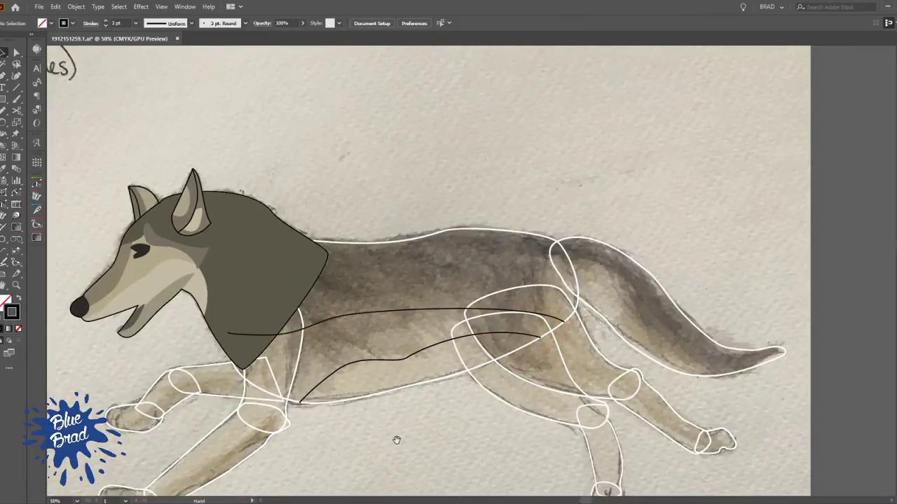
Match the body outline's stroke to the black stroke of the two shading lines using the Eyedropper
drag(393, 442, 426, 367)
click(463, 273)
shift+click(462, 234)
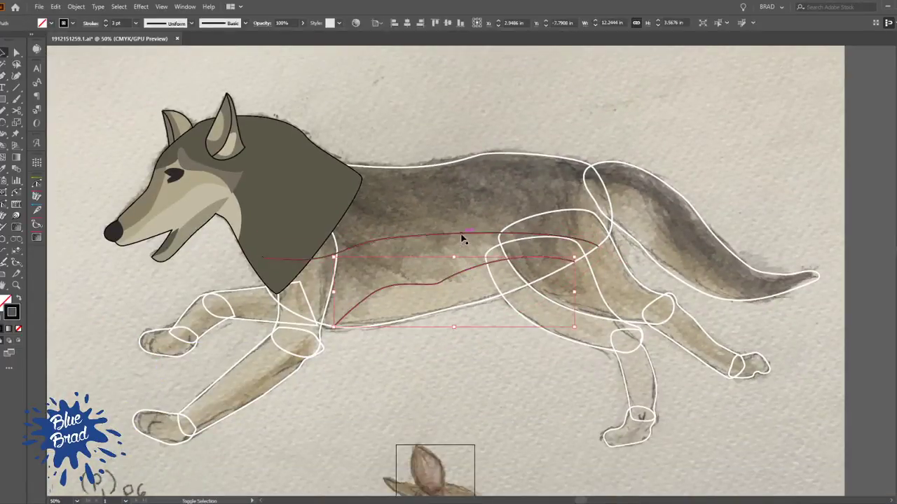
shift+click(455, 163)
key(i)
click(468, 234)
key(v)
click(460, 357)
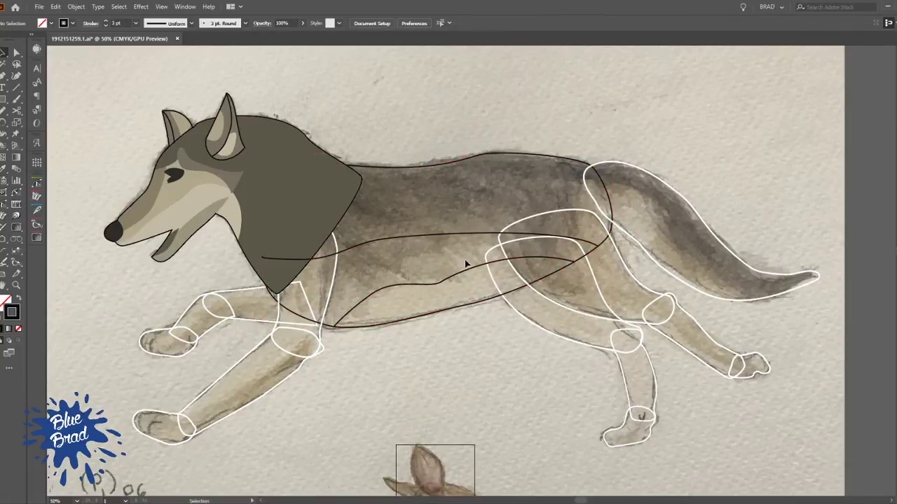
Remove the stroke from both shading lines inside the body
drag(470, 269, 470, 264)
shift+click(482, 233)
key(slash)
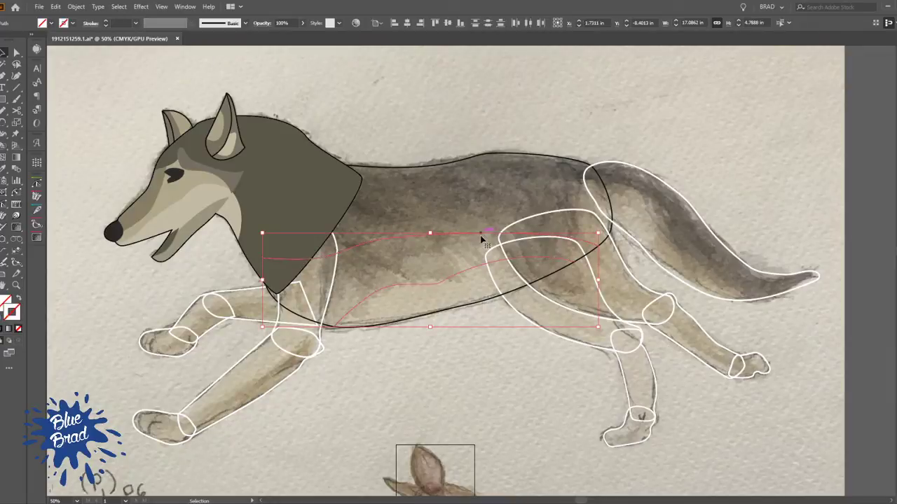
Make the body outline and shading lines a Live Paint group and fill the back with the neck's dark olive
scroll(451, 157, up, 2)
shift+click(442, 180)
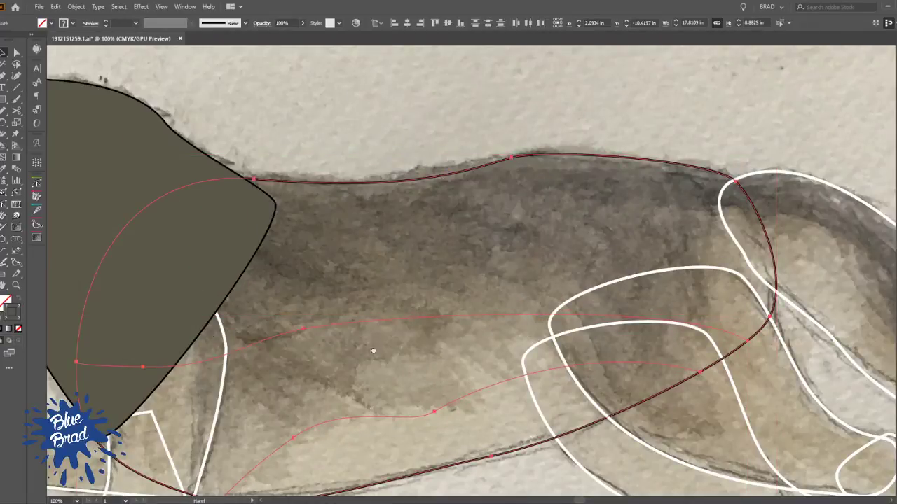
drag(372, 350, 388, 276)
key(k)
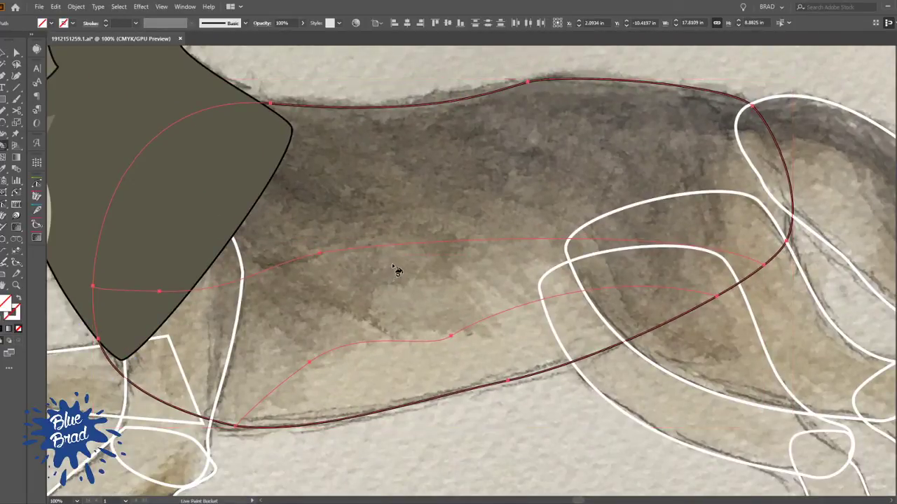
alt+click(261, 145)
click(365, 159)
scroll(365, 159, down, 2)
mouse_move(409, 187)
mouse_down()
mouse_move(480, 199)
mouse_move(489, 251)
mouse_up()
click(295, 235)
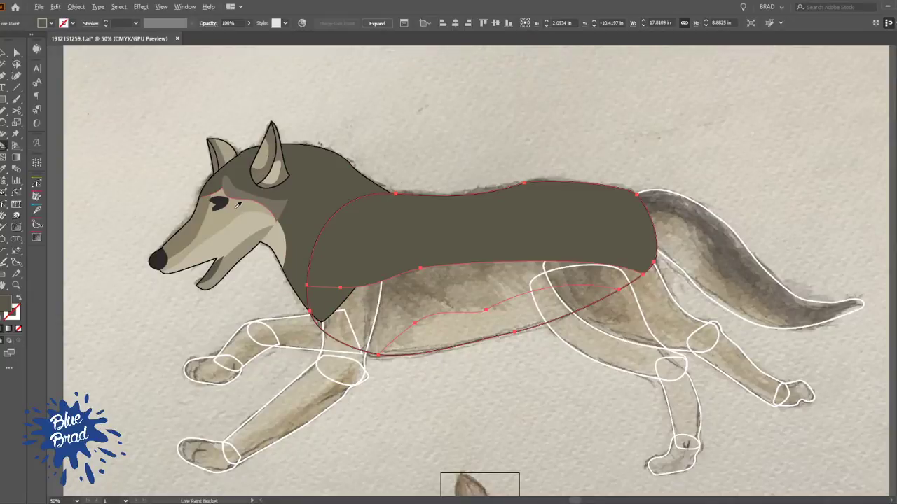
Fill the body's middle band with the muzzle's brown and the belly with the cheek's light tan
alt+click(201, 215)
click(453, 288)
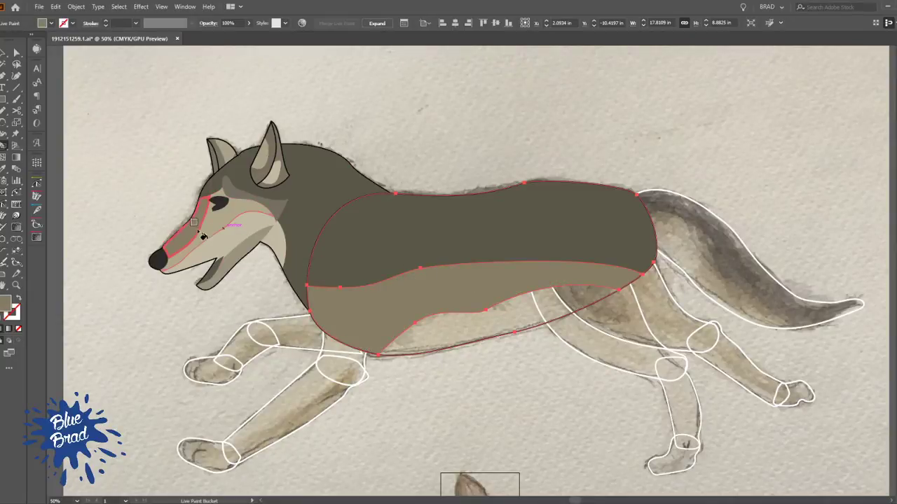
alt+click(244, 232)
click(482, 343)
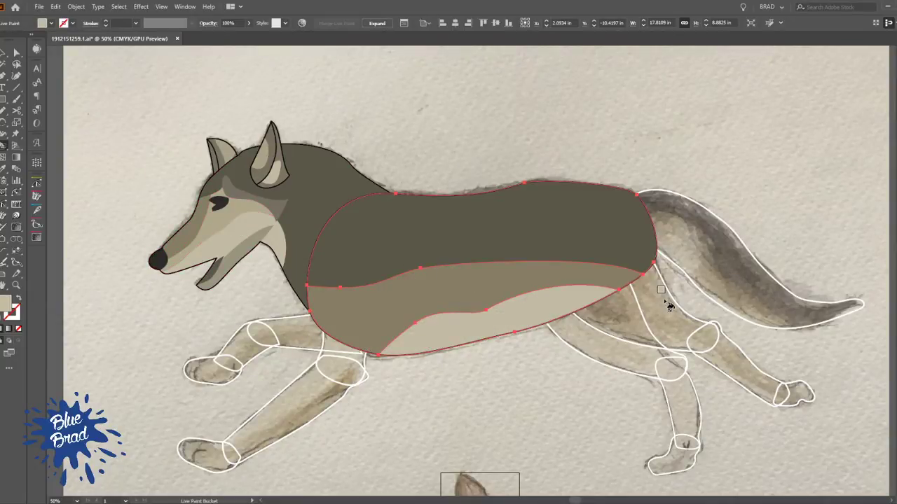
Send the filled body behind the neck, leg and tail shapes
key(v)
click(446, 152)
click(460, 228)
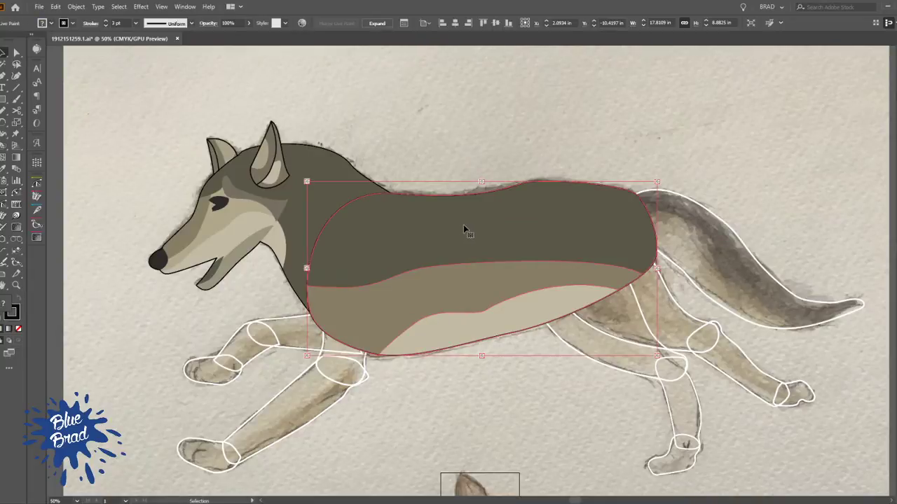
click(482, 134)
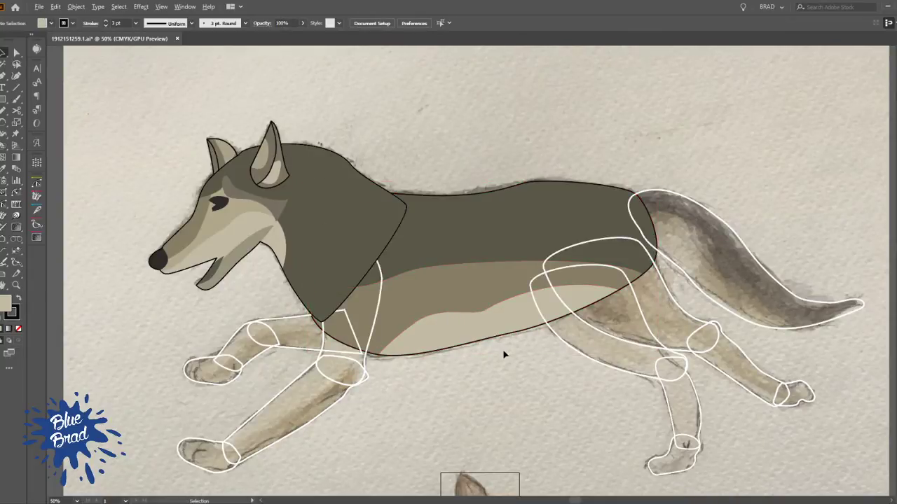
Make the forward hind leg's shapes a Live Paint group and fill the thigh, joints, lower leg and paw with the belly's light tan
scroll(498, 354, up, 2)
drag(654, 439, 446, 375)
scroll(438, 291, down, 2)
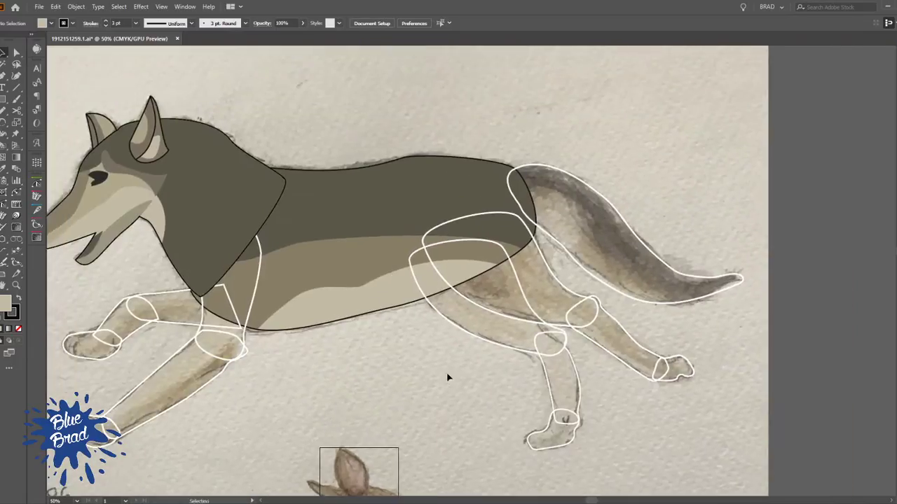
click(513, 353)
key(k)
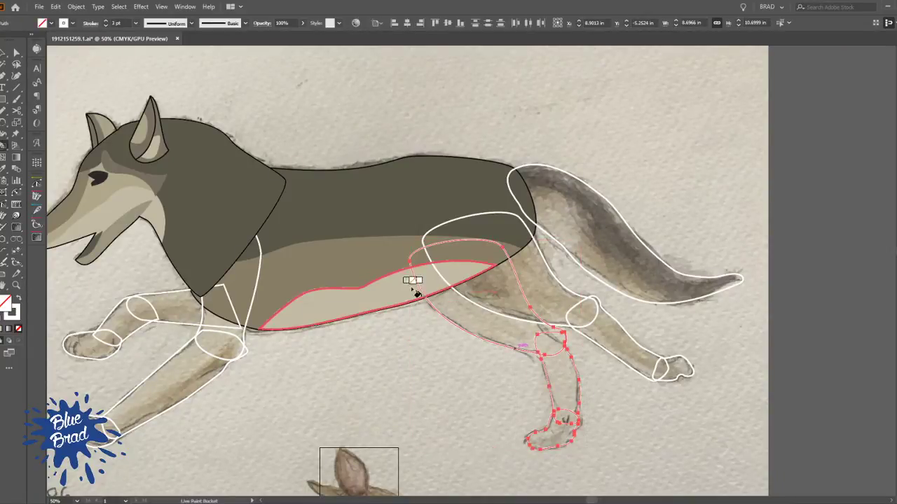
alt+click(413, 284)
click(478, 315)
click(553, 349)
click(562, 380)
click(565, 418)
click(551, 442)
key(v)
click(359, 379)
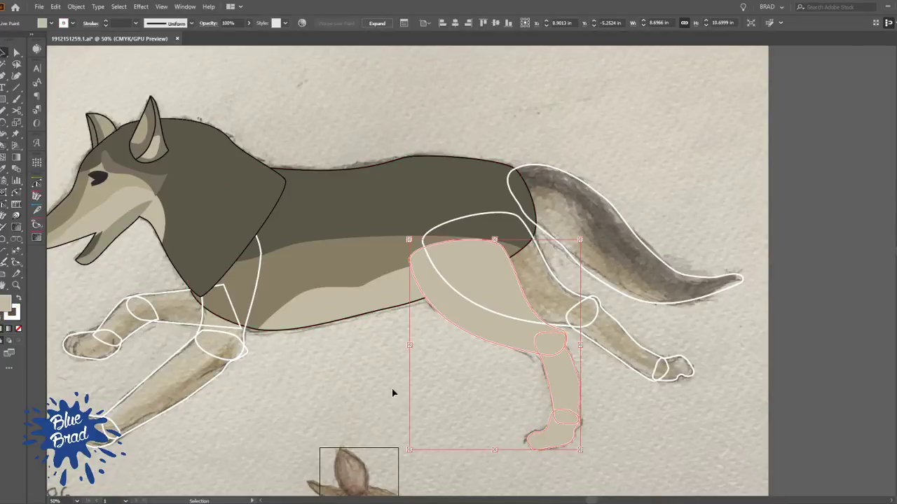
Undo the tan fills and the Live Paint group on the forward hind leg
scroll(589, 388, up, 3)
drag(559, 400, 509, 296)
key(a)
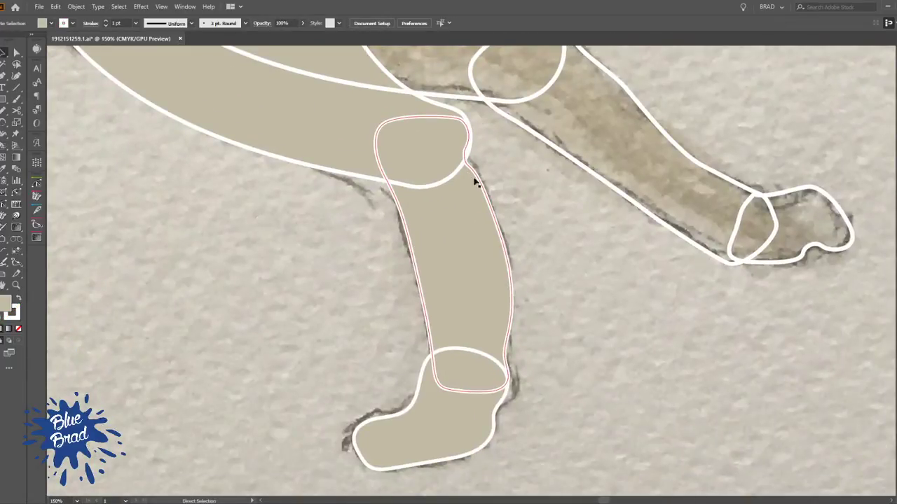
key(ctrl+z)
key(ctrl+z)
key(ctrl+z)
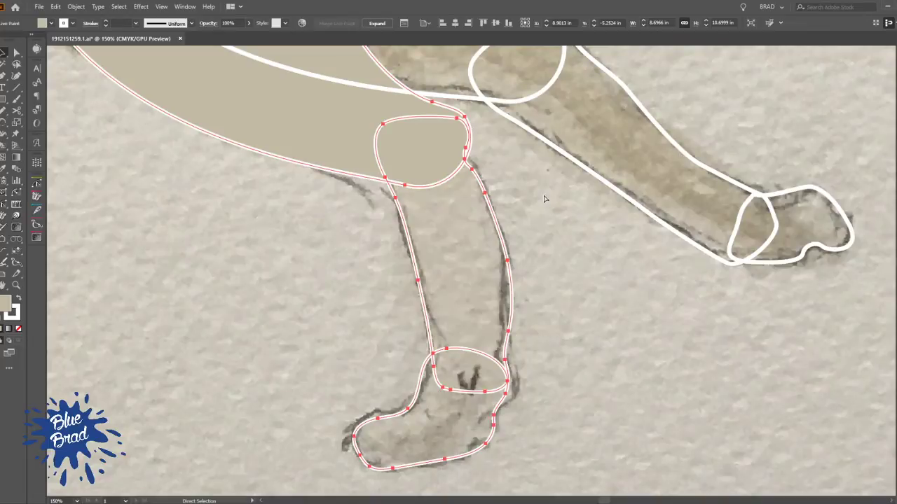
key(ctrl+z)
click(566, 204)
scroll(566, 204, down, 3)
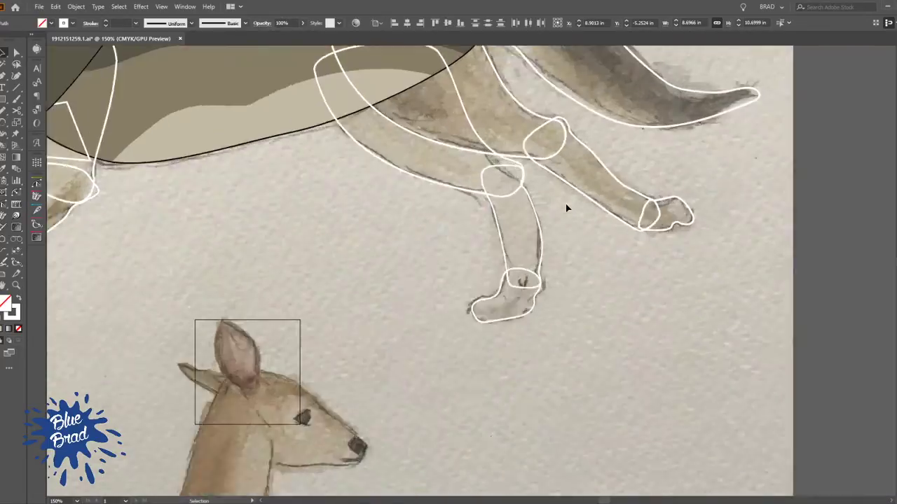
Group the forward hind leg's shapes and give the group a 6 pt black stroke
drag(545, 309, 484, 194)
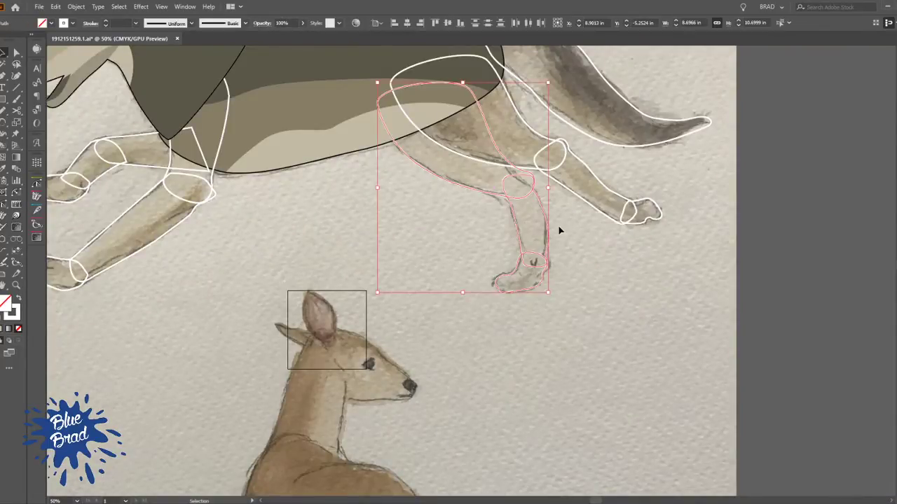
key(a)
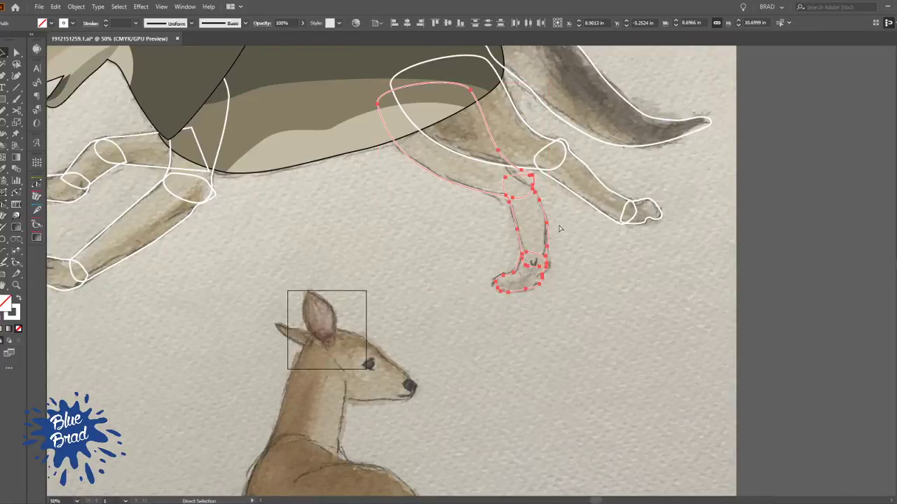
key(v)
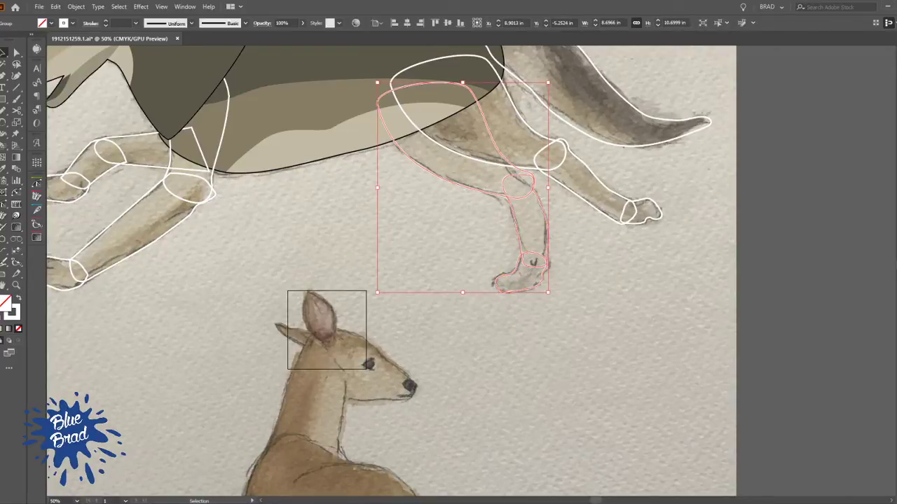
key(d)
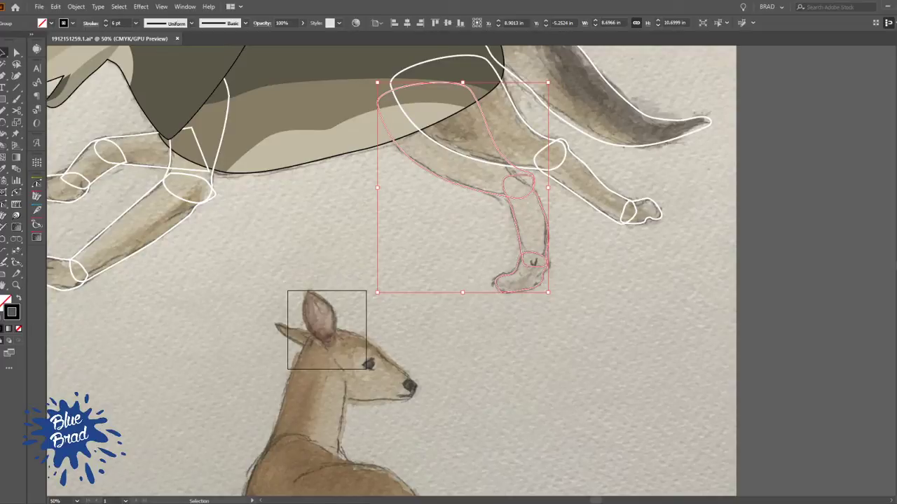
click(631, 336)
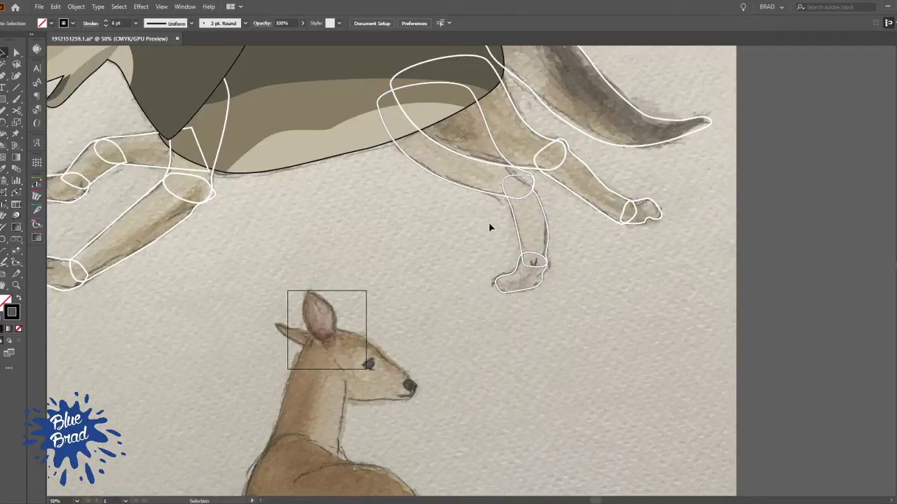
click(515, 200)
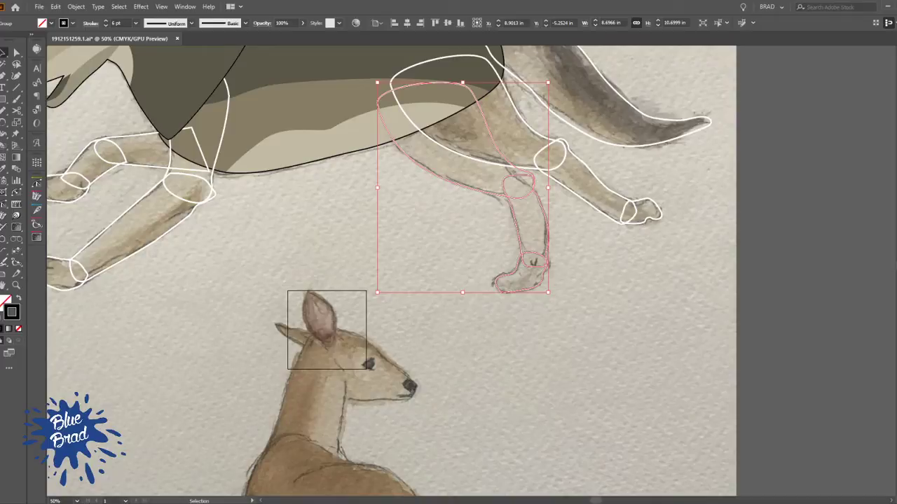
Remove the individual white strokes from the paw, lower leg and thigh inside the forward hind leg group
click(517, 270)
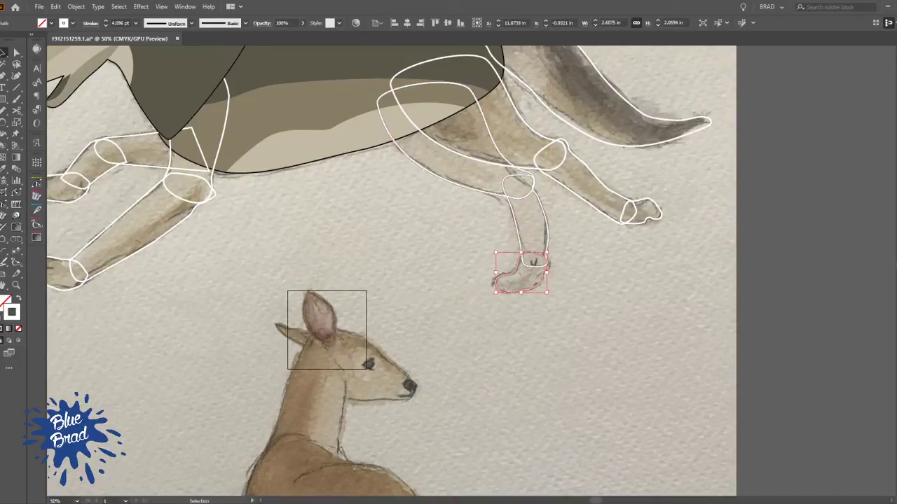
key(slash)
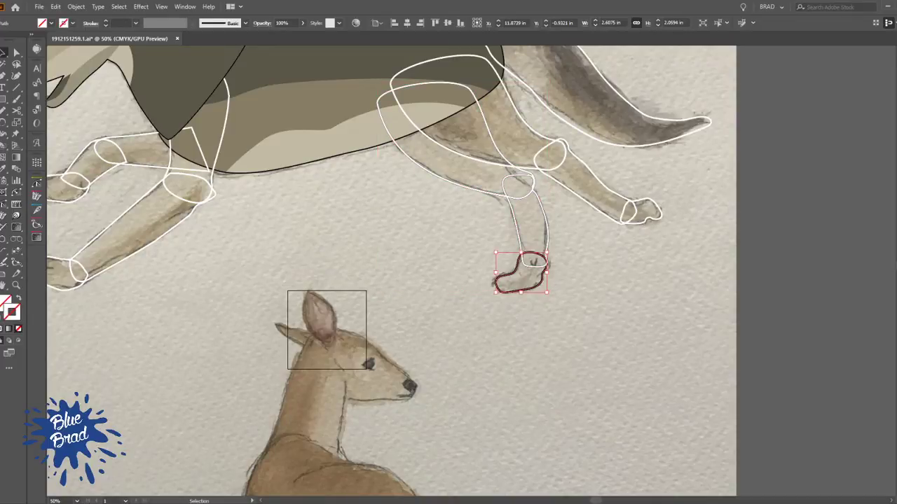
click(516, 225)
shift+click(489, 191)
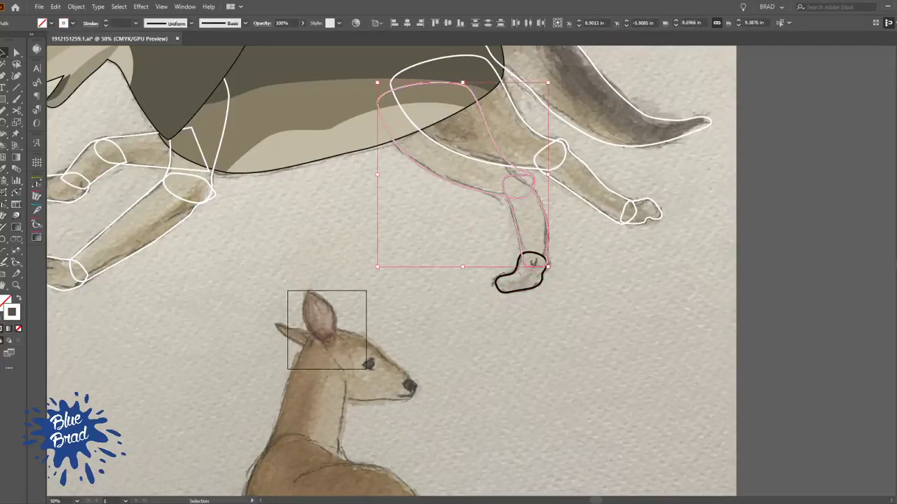
key(slash)
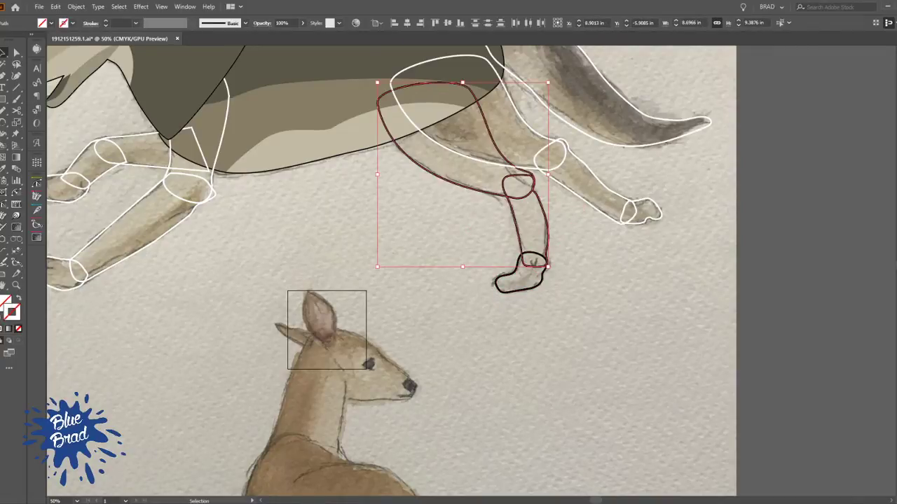
click(617, 263)
click(500, 203)
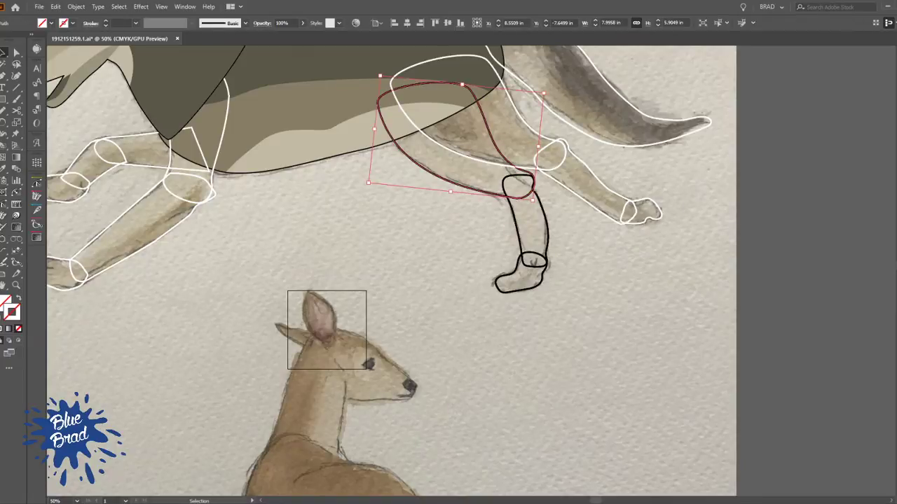
click(599, 336)
Sample the belly's light tan and save it as a global process swatch named C=24 M=22 Y=34 K=0
key(i)
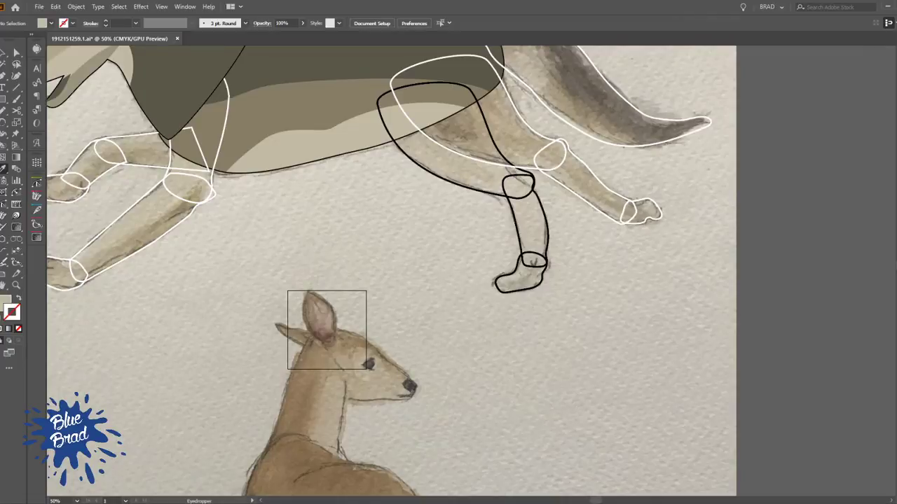
key(x)
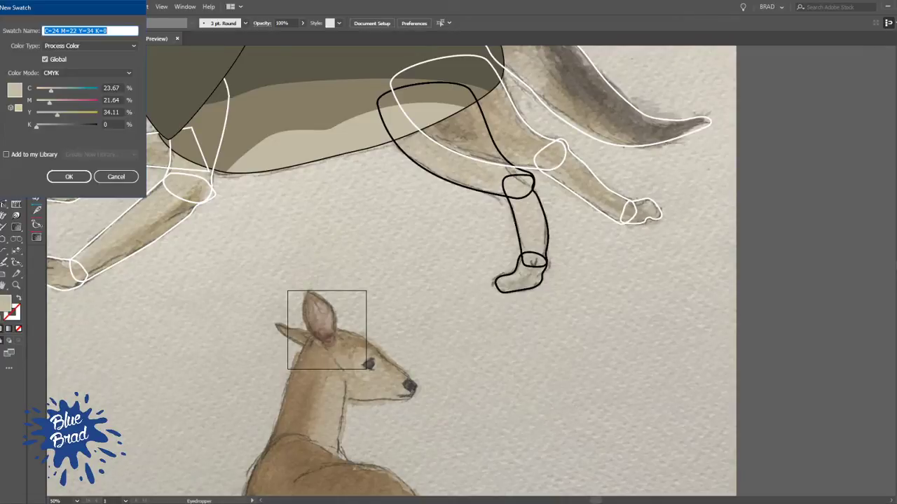
click(69, 176)
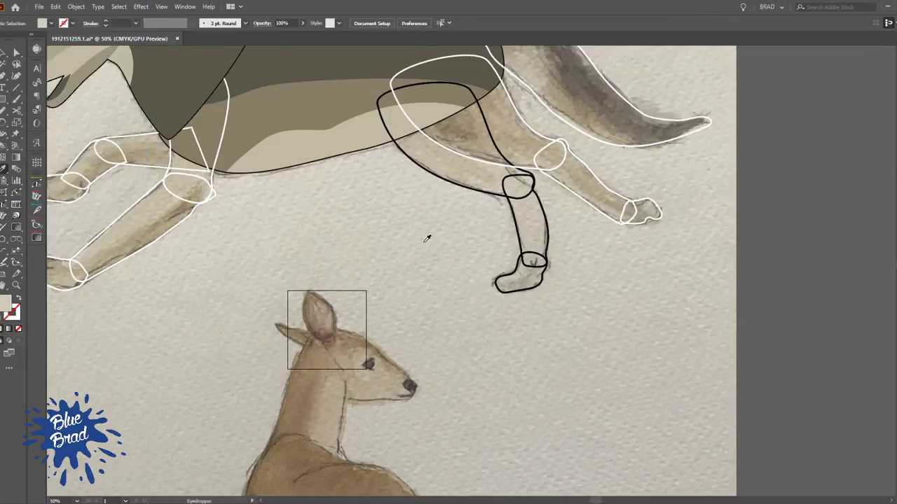
Isolate the forward hind leg group and fill its thigh, lower leg and paw with the light tan
key(v)
click(500, 197)
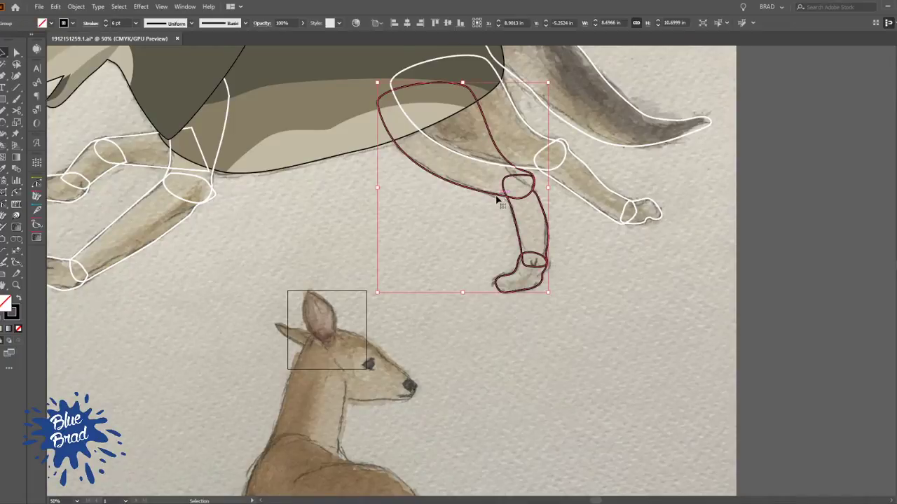
double_click(498, 197)
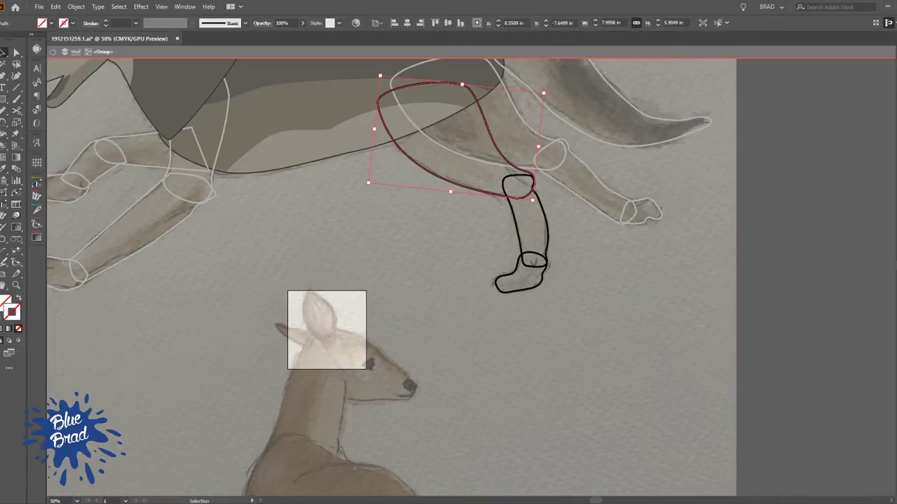
key(comma)
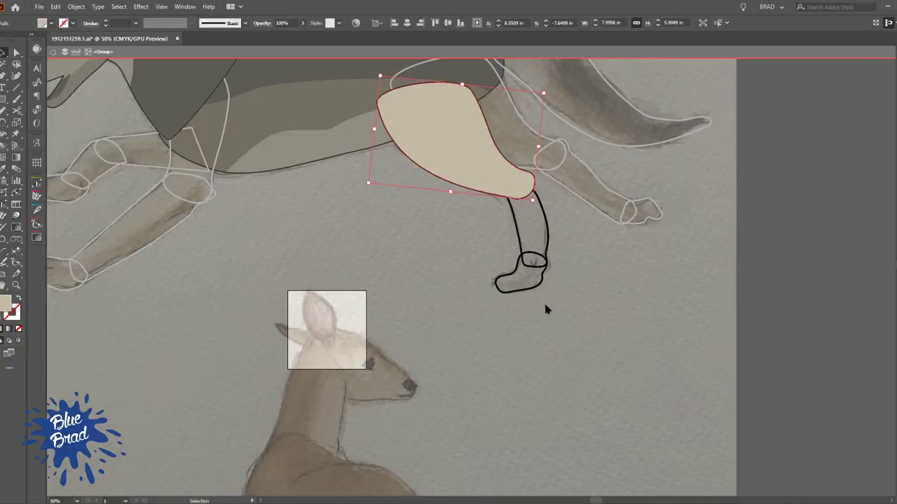
click(549, 236)
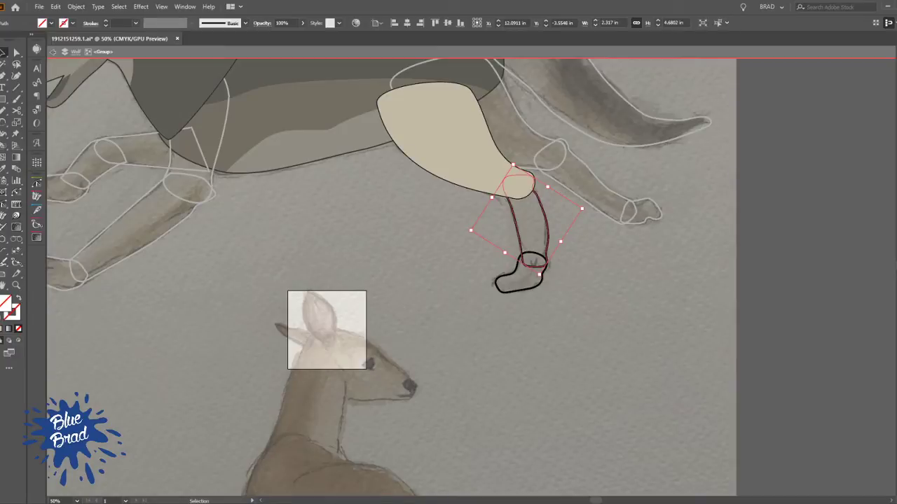
key(comma)
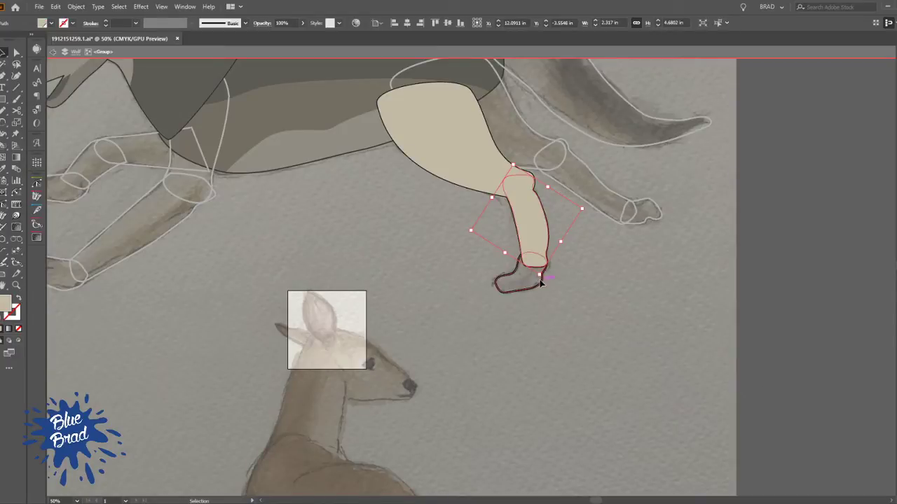
click(540, 284)
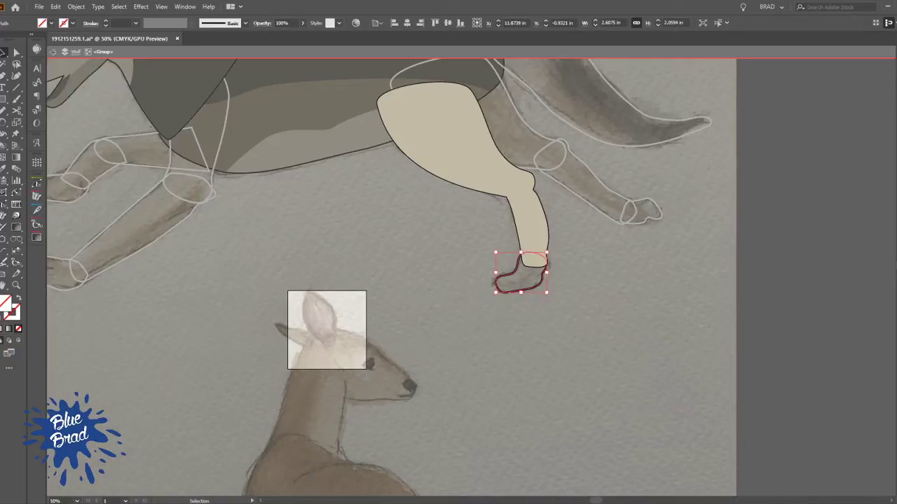
key(comma)
click(622, 300)
double_click(622, 300)
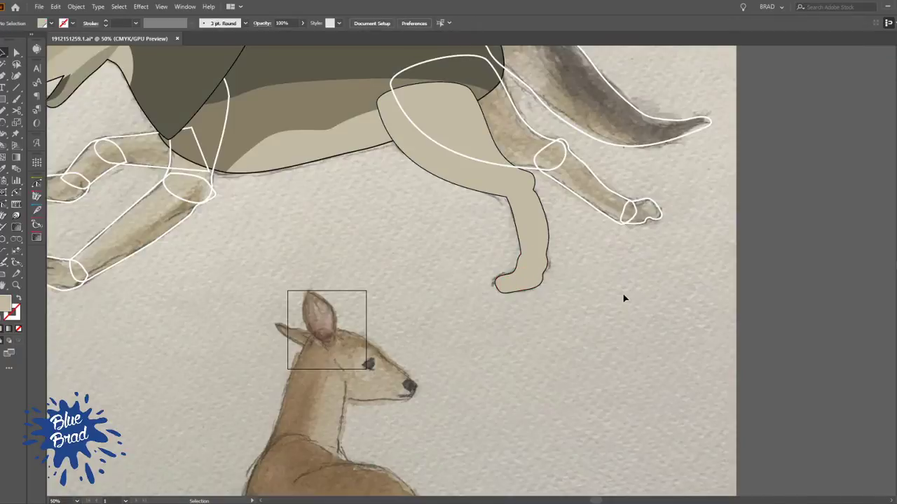
Set the forward hind leg group's black stroke to 9 pt
scroll(481, 353, up, 3)
click(484, 315)
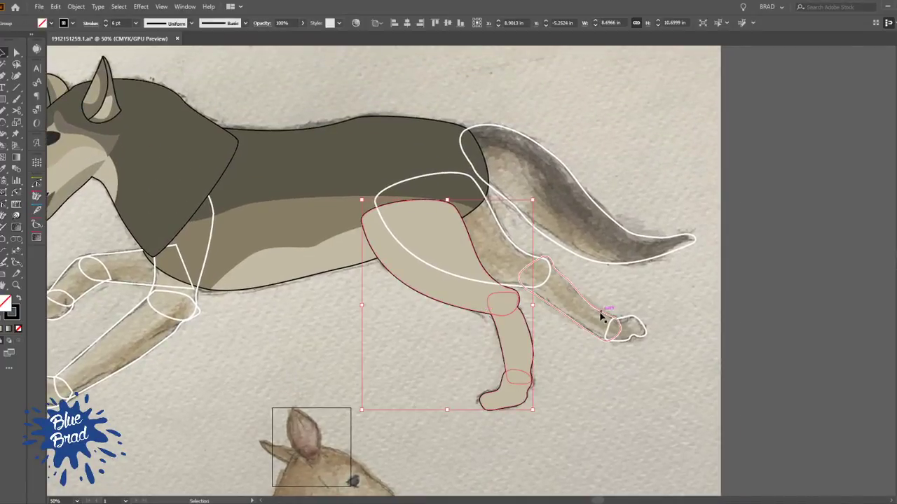
click(106, 21)
click(106, 21)
click(106, 21)
click(106, 21)
click(106, 26)
click(638, 427)
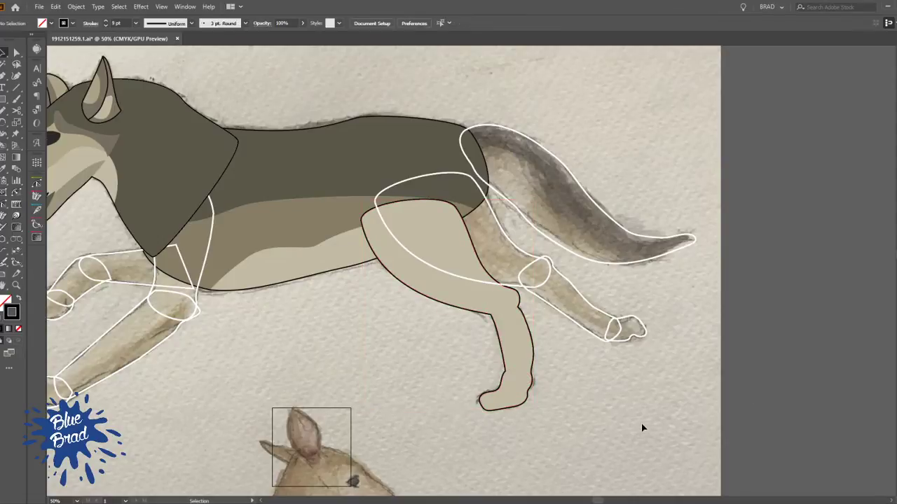
Send the forward hind leg group behind the body
click(519, 335)
key(ctrl+bracketleft)
click(587, 404)
Group the outstretched hind leg's thigh, lower leg and paw shapes
drag(389, 372, 479, 376)
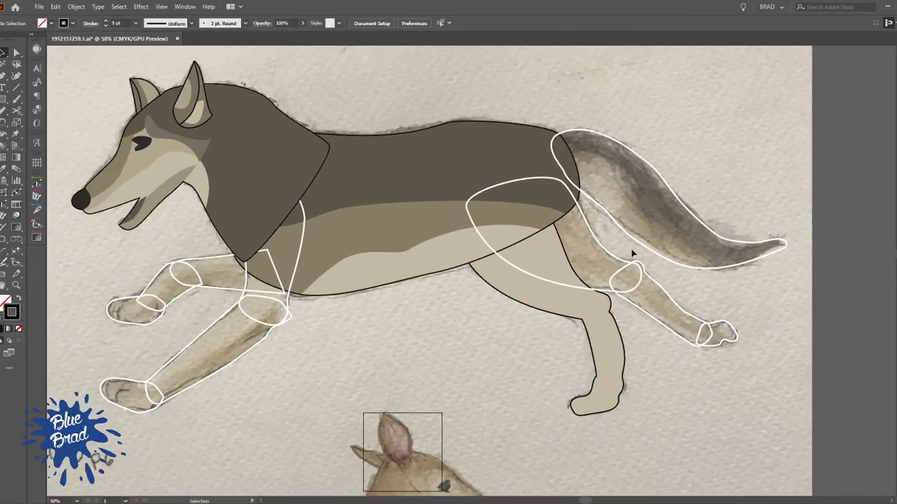
drag(644, 285, 631, 272)
drag(705, 321, 677, 352)
shift+click(672, 298)
key(ctrl+g)
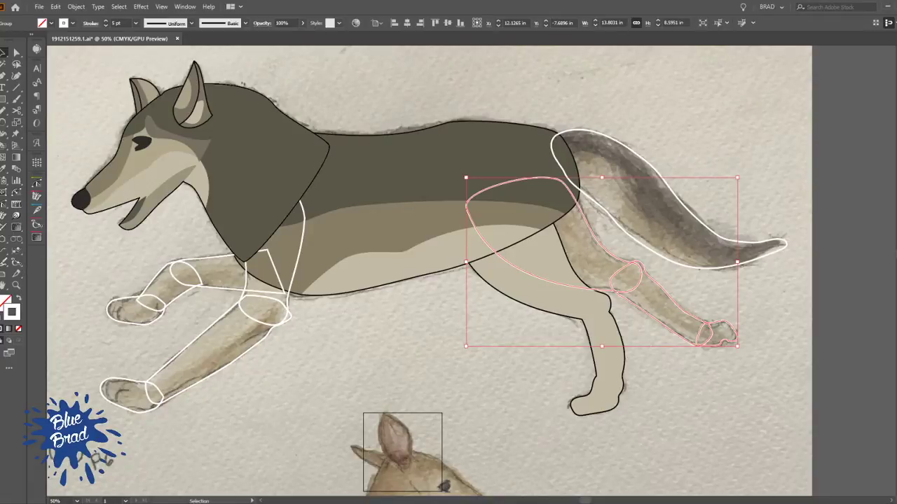
Apply the forward hind leg group's black outline appearance to the outstretched hind leg group
click(604, 370)
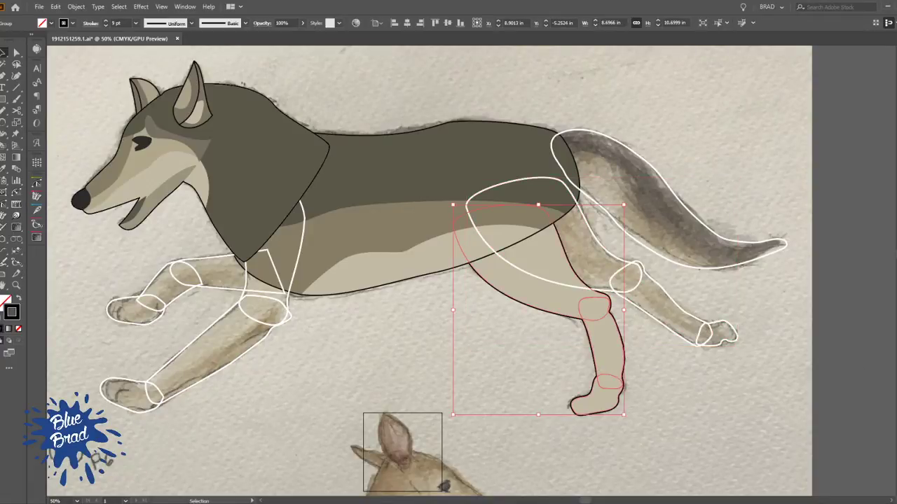
click(636, 288)
click(636, 288)
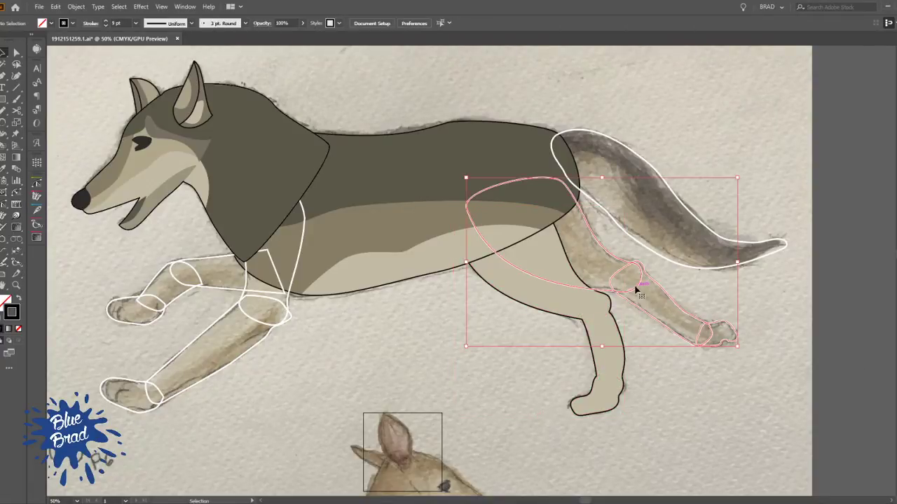
click(659, 417)
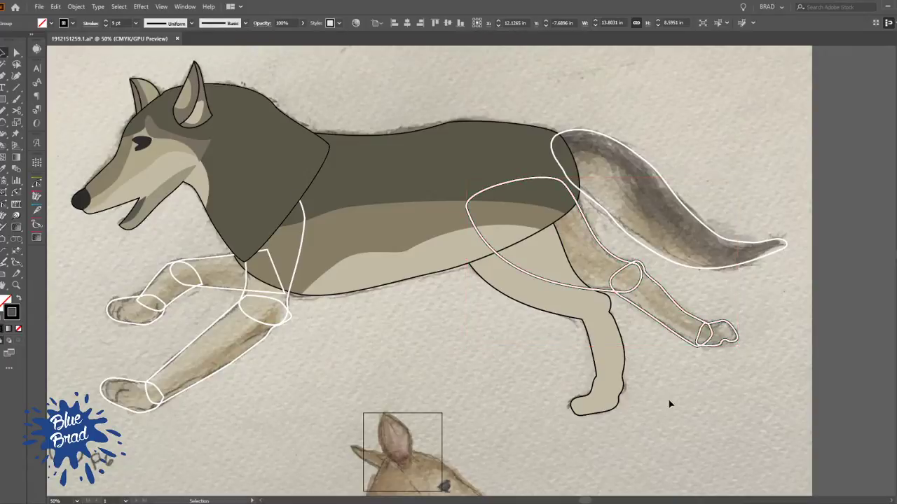
Match the outstretched hind leg's thigh to the forward thigh's light tan fill with no individual stroke
scroll(665, 276, up, 2)
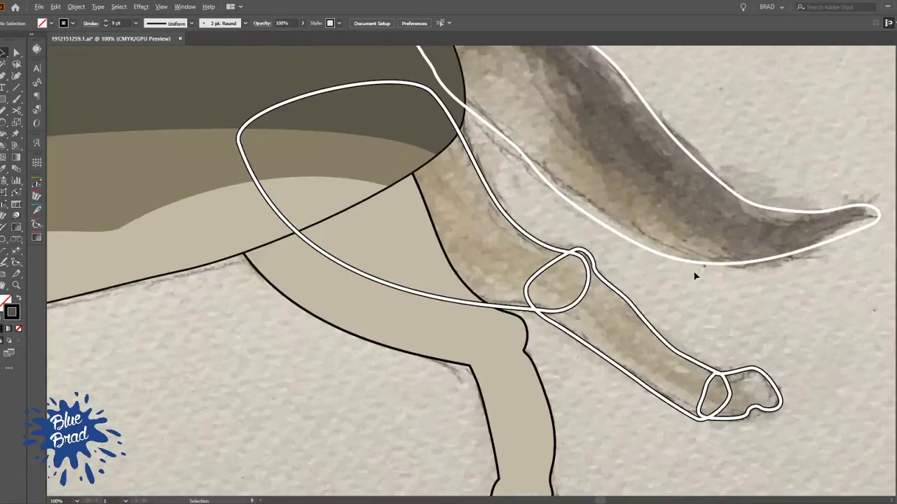
click(430, 330)
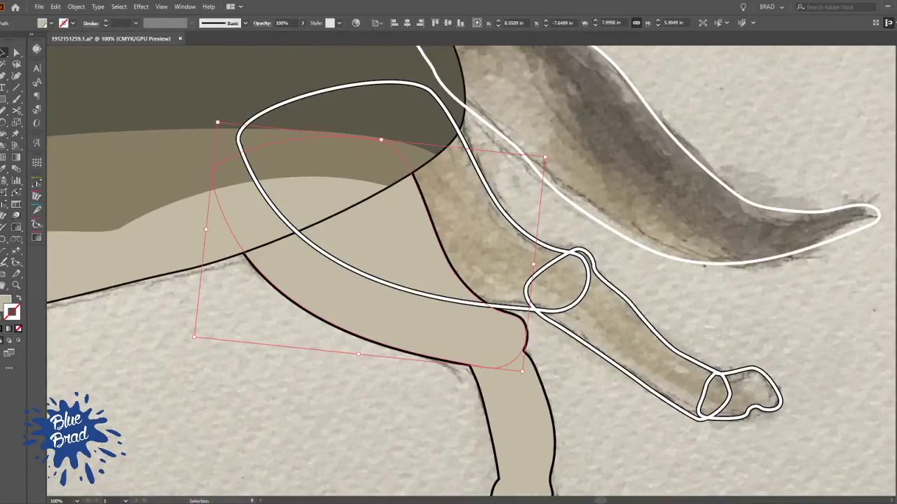
click(613, 272)
key(a)
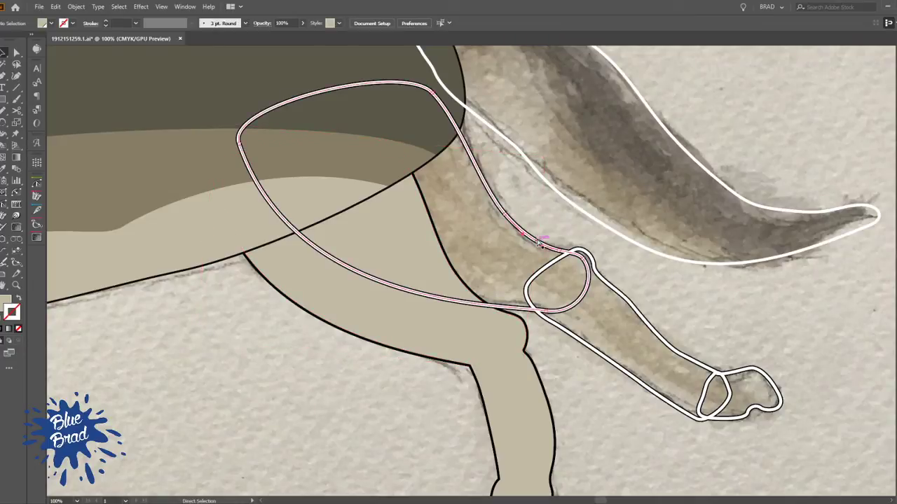
click(588, 269)
key(i)
click(499, 336)
Copy the light tan fill without an individual stroke onto the outstretched hind leg's lower leg
key(v)
key(a)
click(639, 312)
key(v)
key(i)
click(550, 286)
key(a)
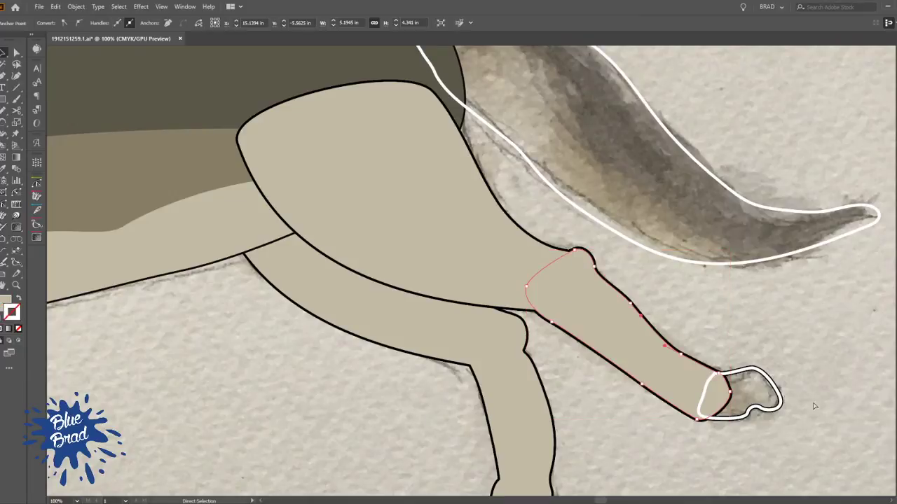
Copy the lower leg's light tan fill without an individual stroke onto the outstretched hind leg's paw
click(747, 367)
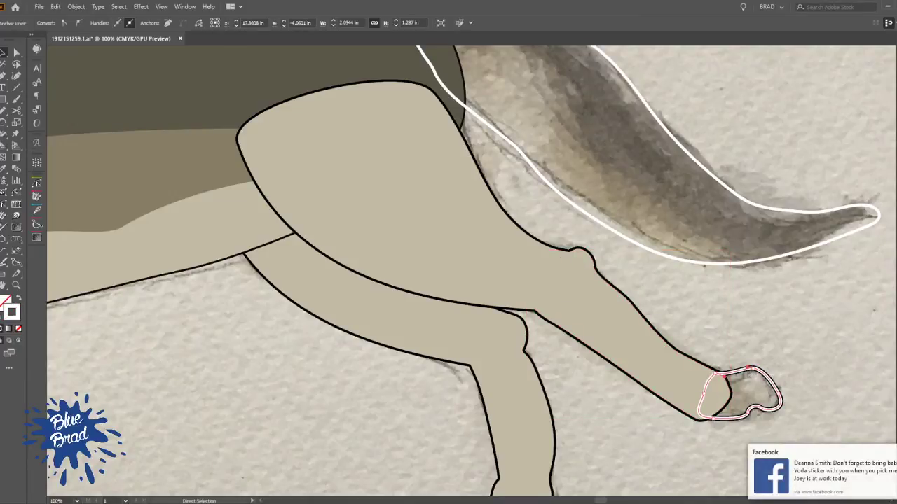
key(i)
click(722, 382)
key(v)
click(775, 333)
Isolate the outstretched hind leg group and draw a curved dividing path across the thigh, from its front corner to the knee end
scroll(675, 286, down, 2)
drag(637, 318, 594, 348)
click(536, 327)
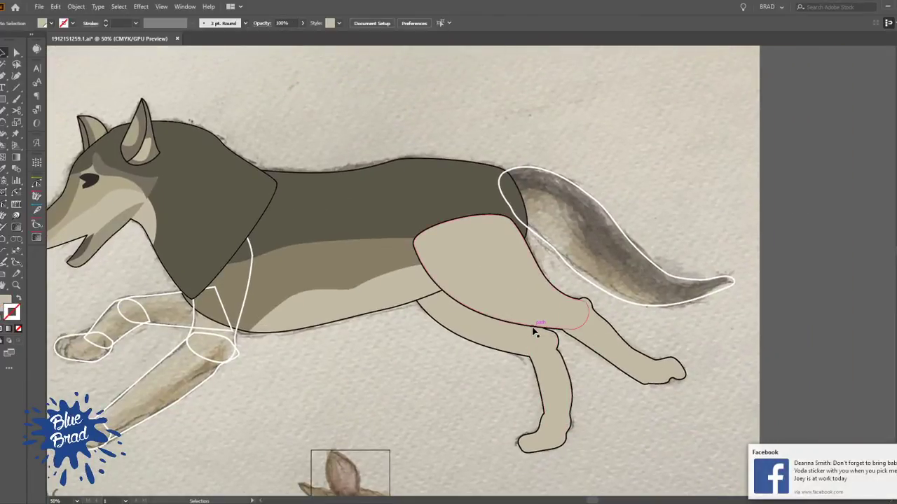
double_click(495, 258)
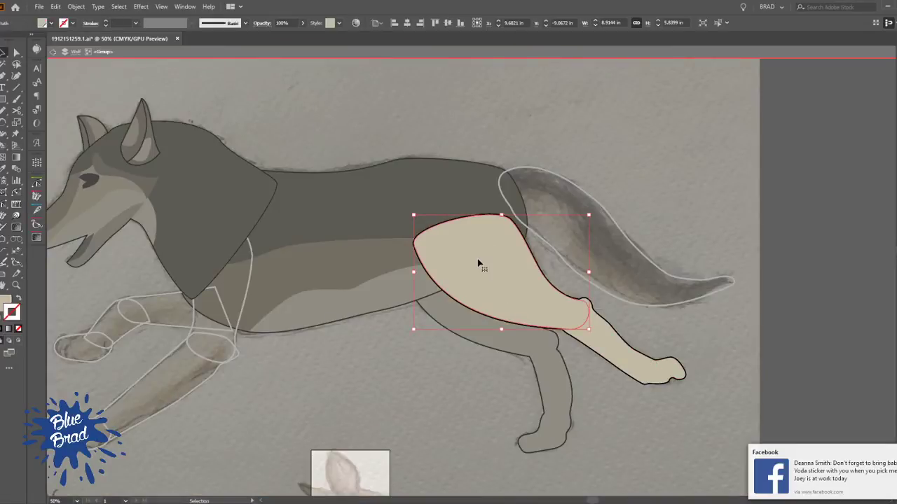
scroll(479, 263, up, 2)
key(p)
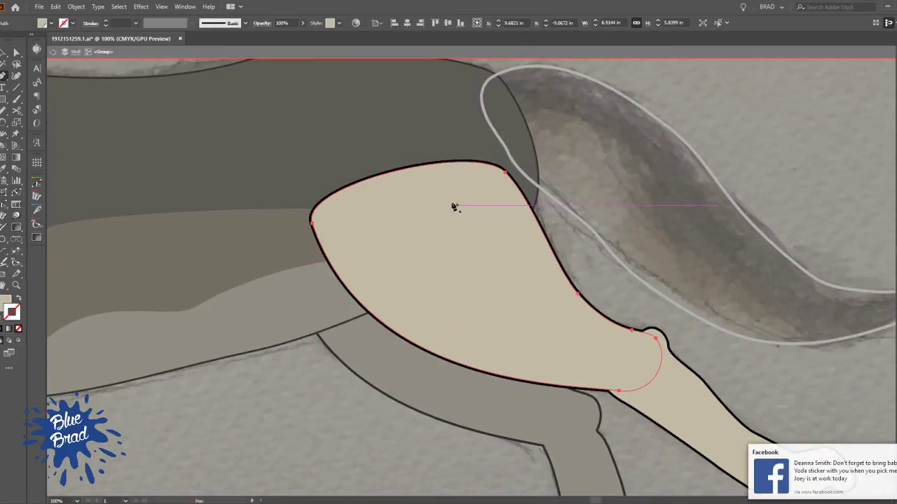
key(a)
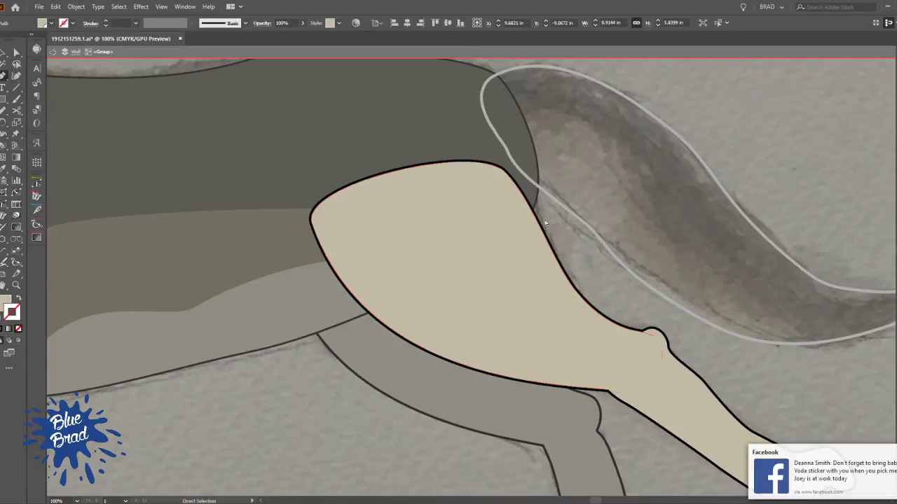
key(p)
click(312, 216)
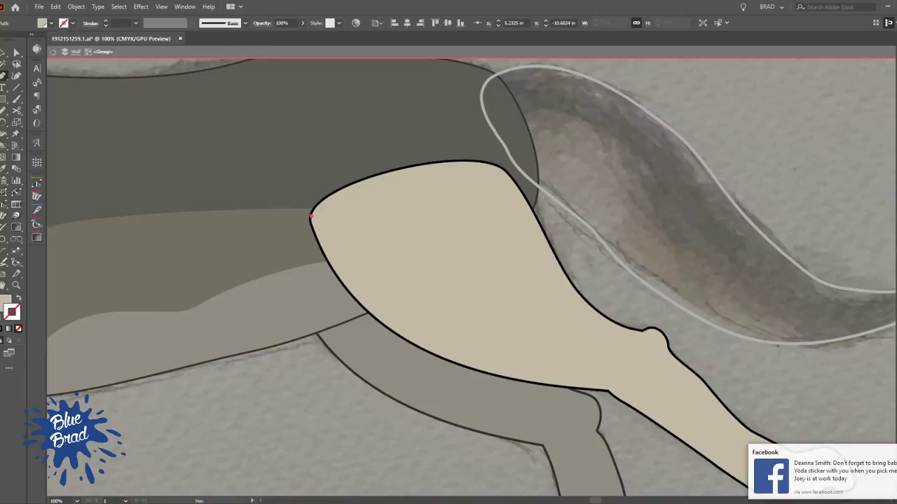
ctrl+click(657, 360)
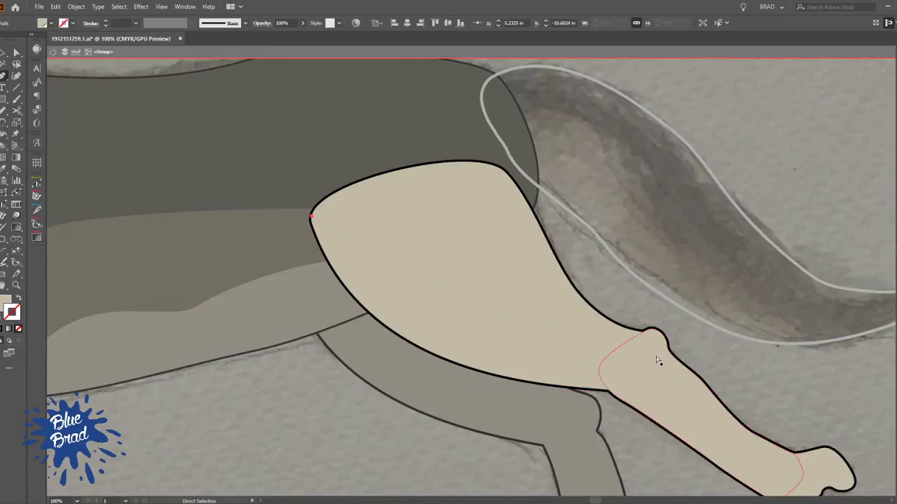
key(ctrl+y)
drag(661, 364, 793, 372)
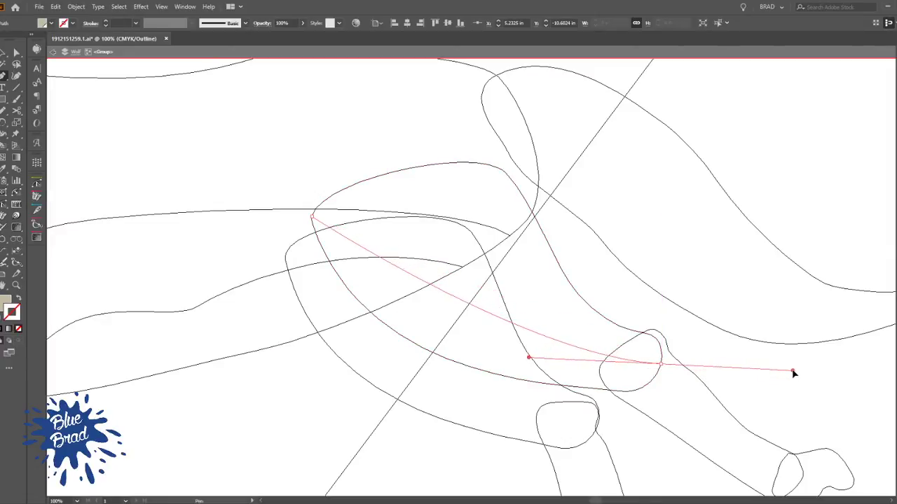
key(v)
click(615, 285)
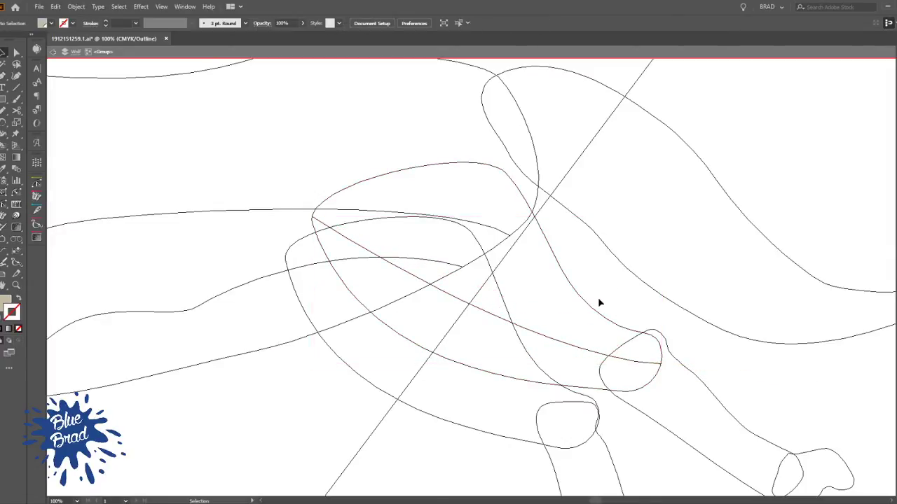
Return to the colour preview and leave the isolated hind leg group
ctrl+click(591, 306)
ctrl+shift+click(551, 339)
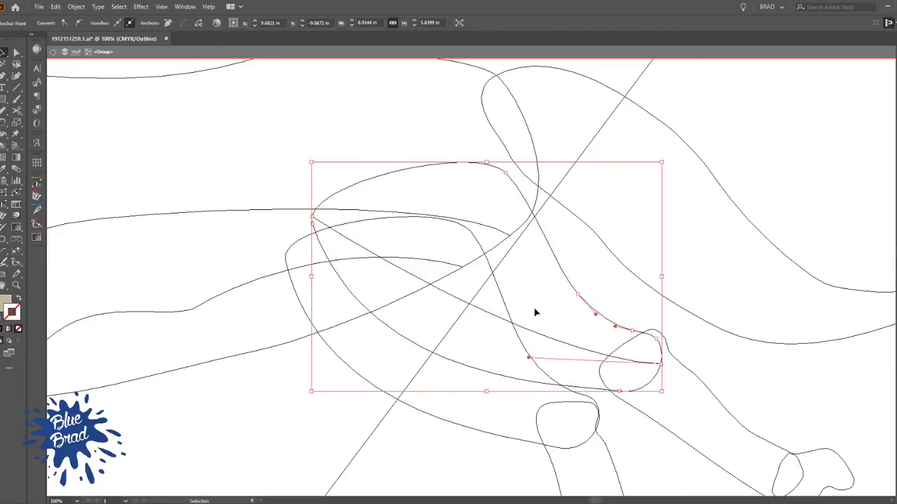
key(k)
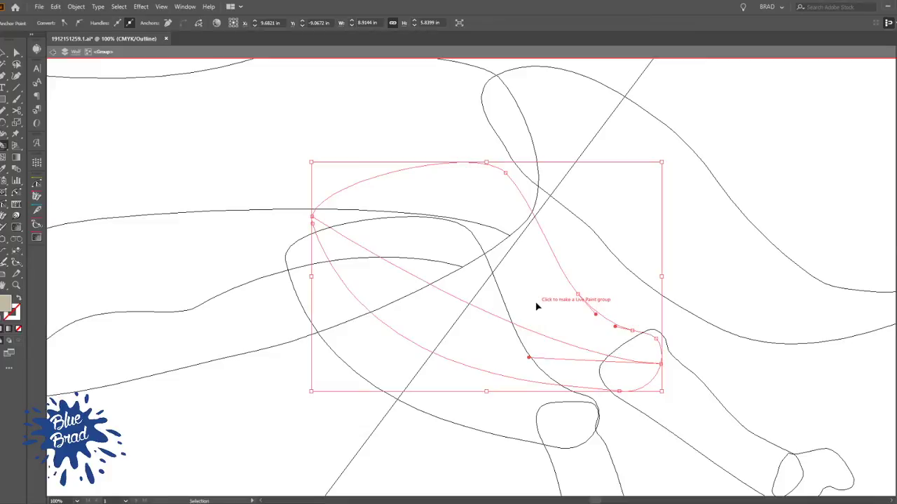
key(ctrl+y)
scroll(540, 310, down, 2)
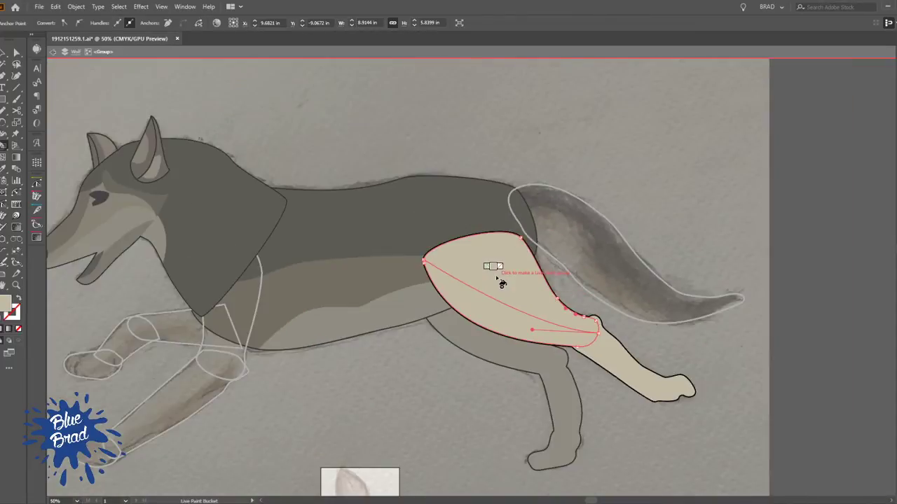
click(82, 57)
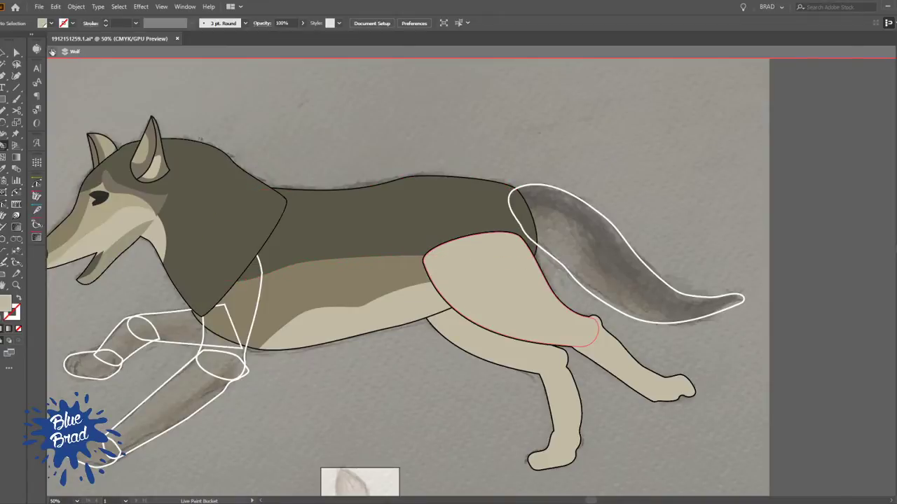
click(54, 54)
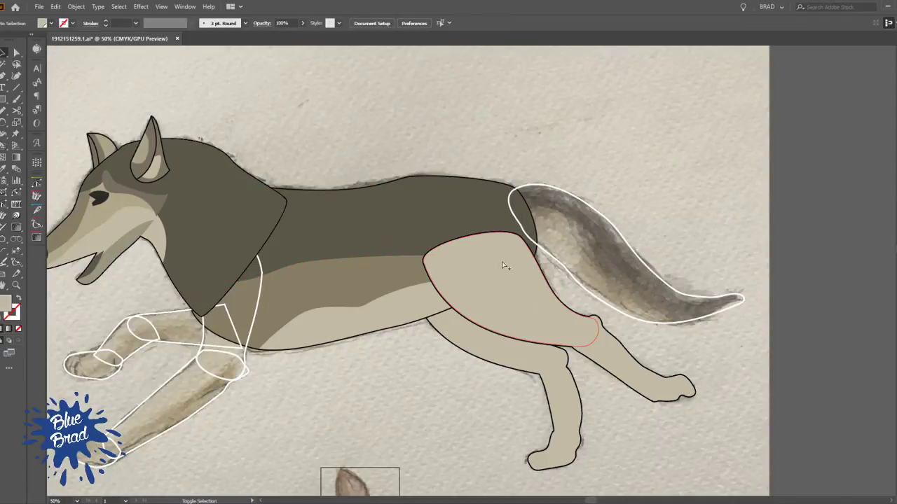
Make a Live Paint group from the thigh and its dividing curve, and fill the upper section with the body's medium brown
click(515, 240)
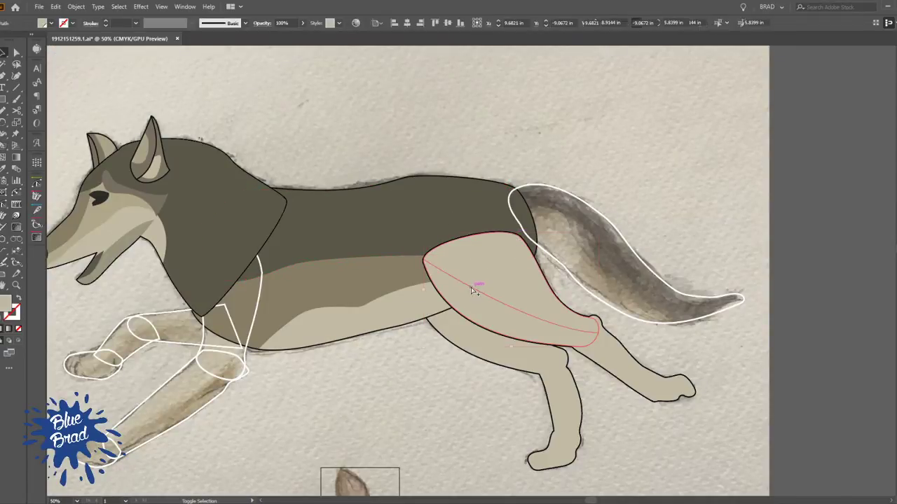
key(k)
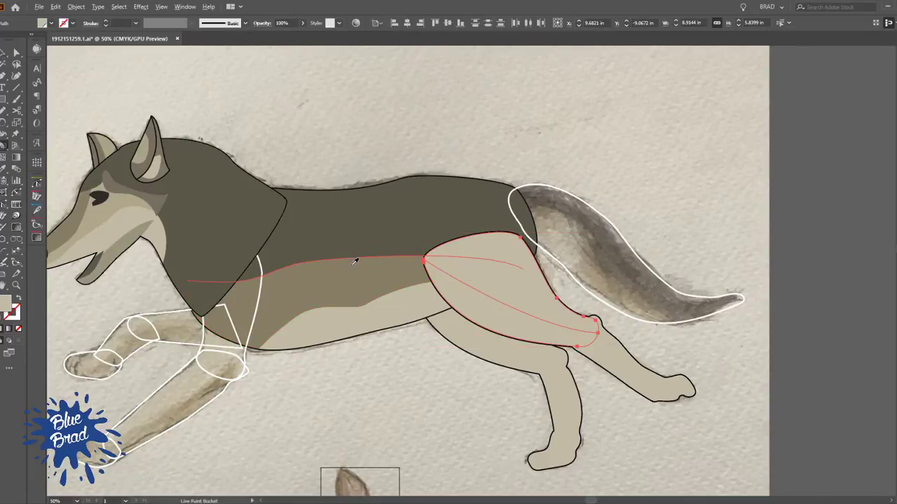
click(513, 283)
key(v)
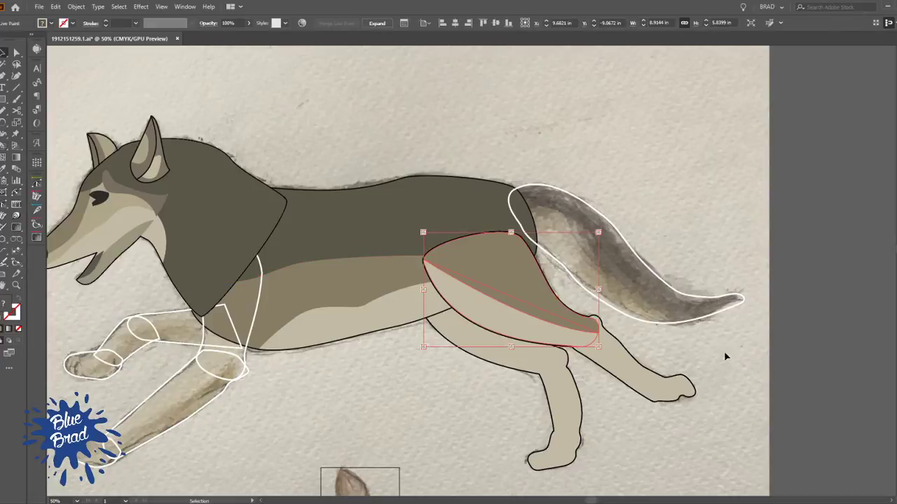
click(701, 358)
key(ctrl+minus)
scroll(643, 330, up, 4)
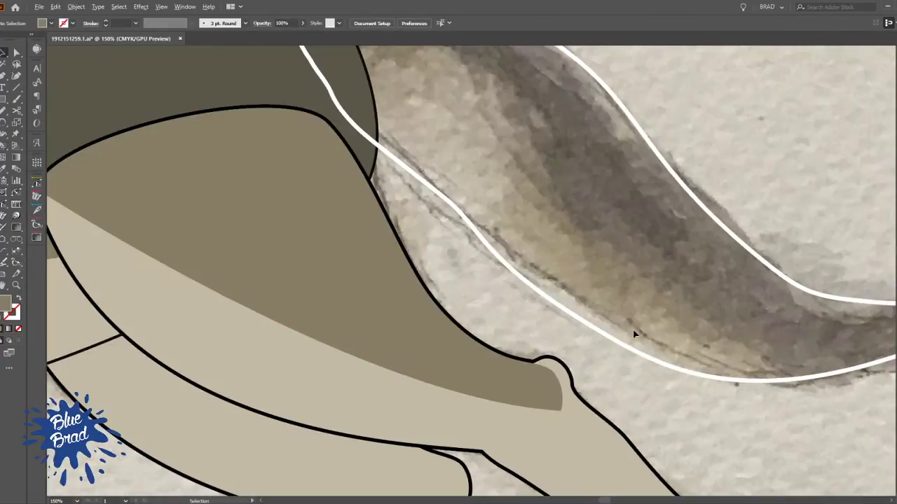
scroll(642, 378, down, 2)
drag(643, 378, 475, 333)
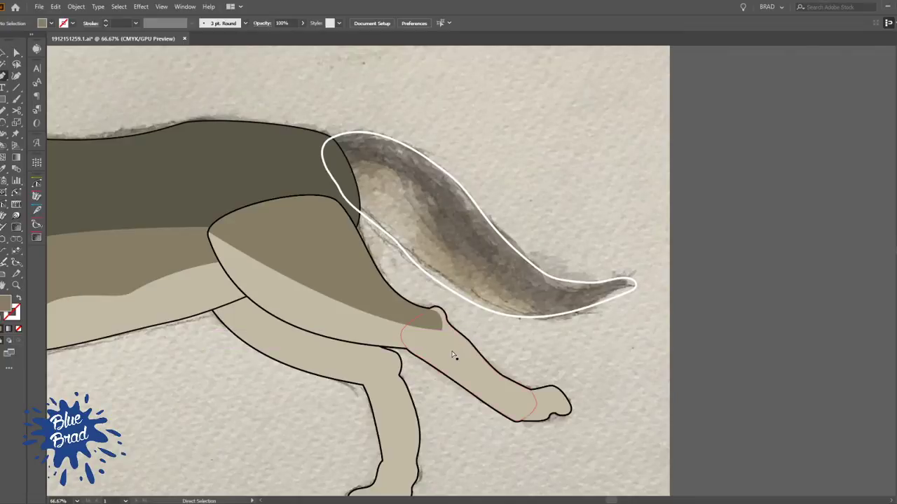
click(456, 356)
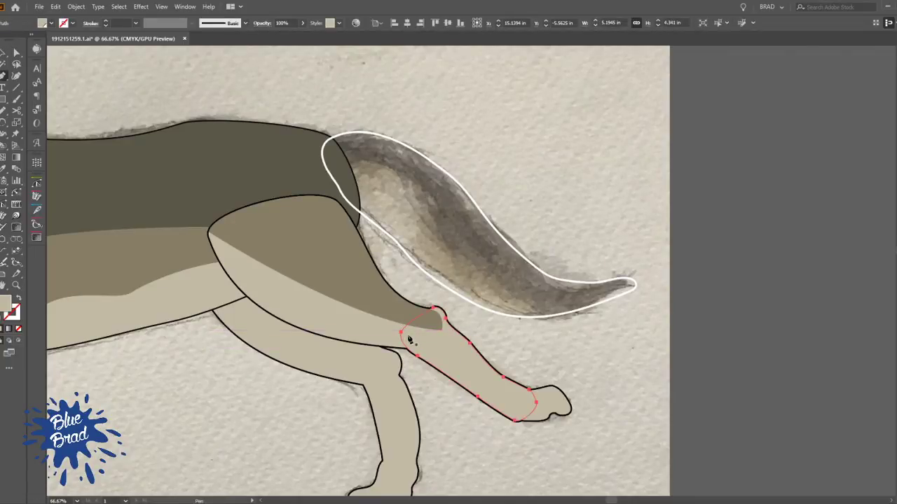
scroll(408, 336, up, 2)
key(plus)
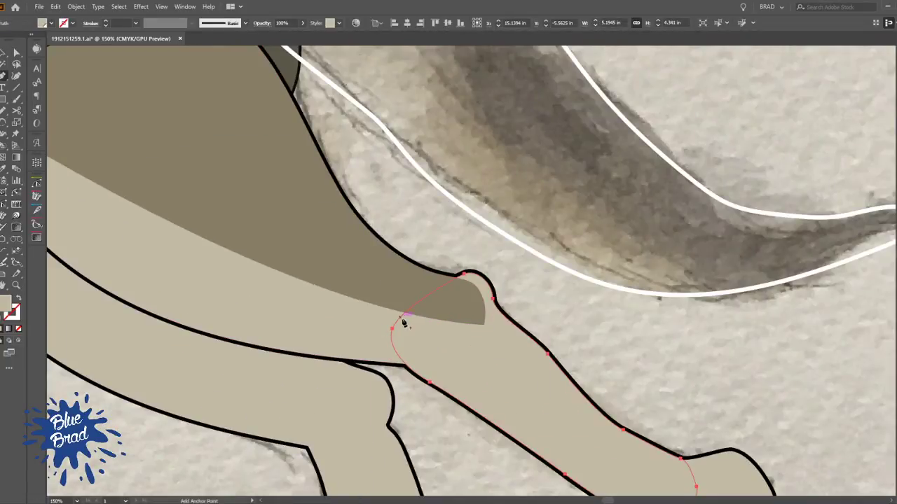
key(p)
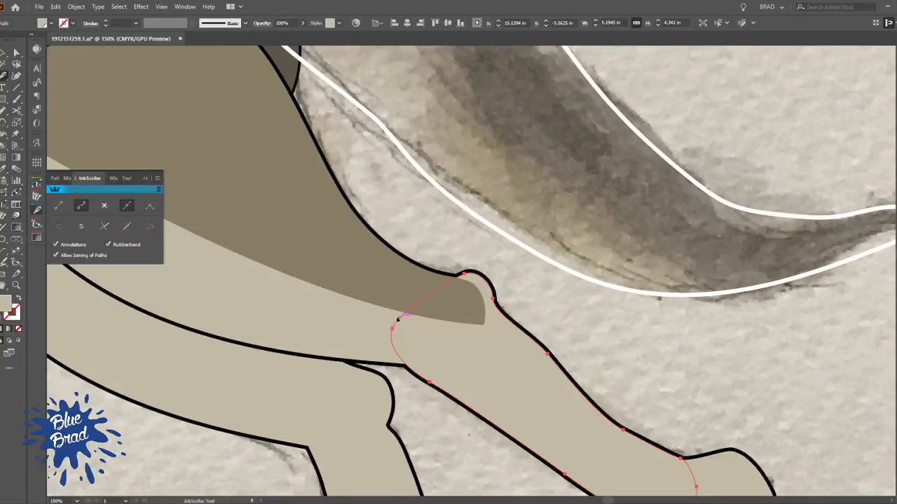
ctrl+click(368, 322)
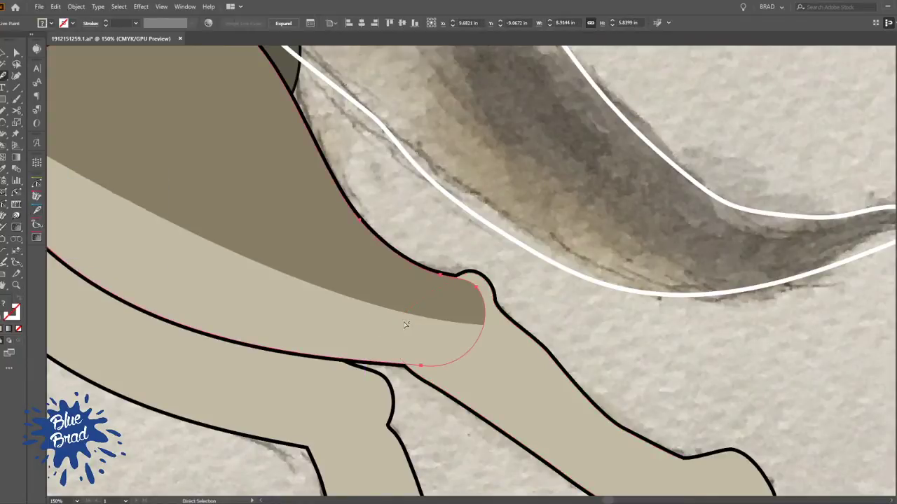
ctrl+click(497, 349)
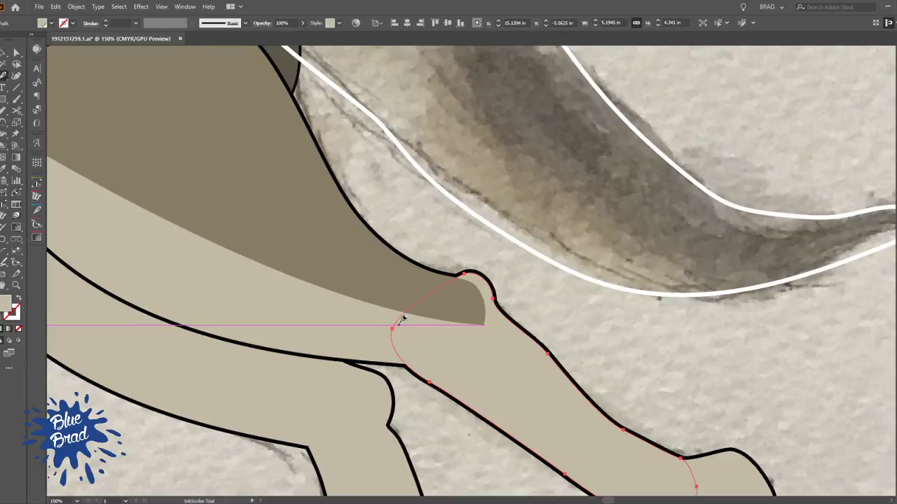
key(ctrl+shift+a)
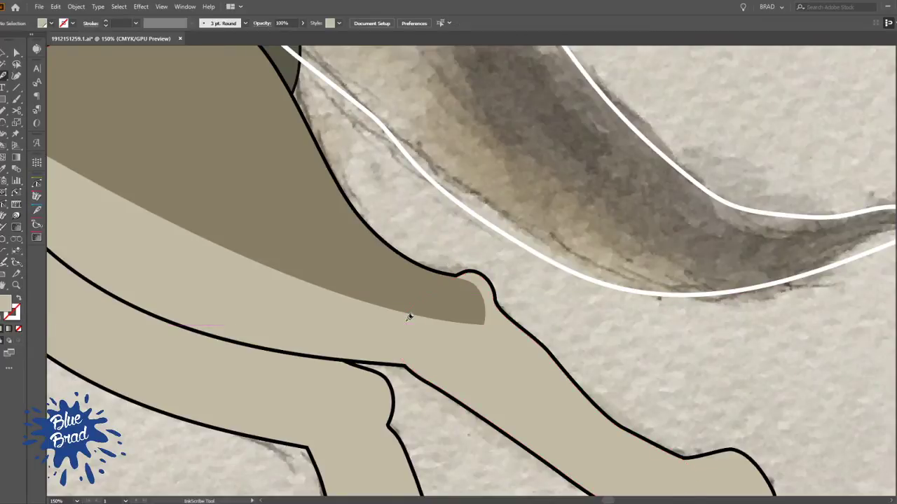
In outline view, draw an S-shaped dividing curve along the outstretched lower leg, from the knee end to the ankle end
key(ctrl+y)
click(399, 318)
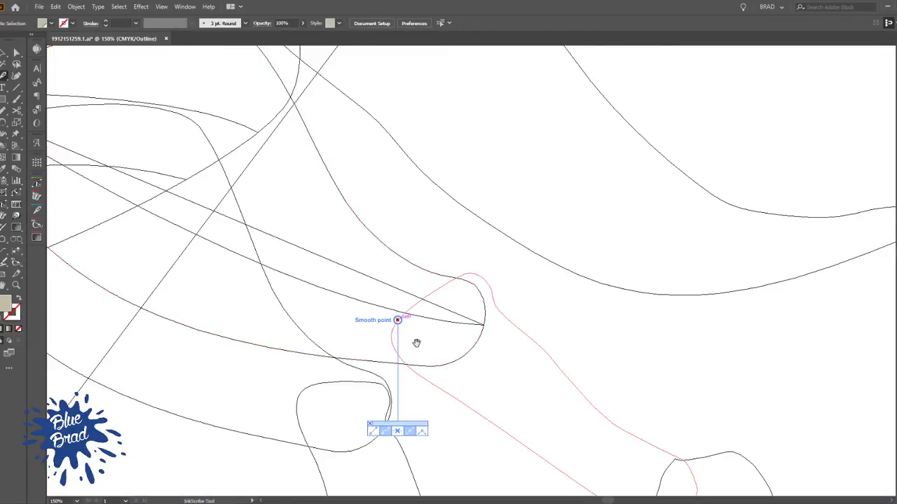
drag(569, 408, 384, 261)
drag(512, 346, 606, 344)
key(ctrl)
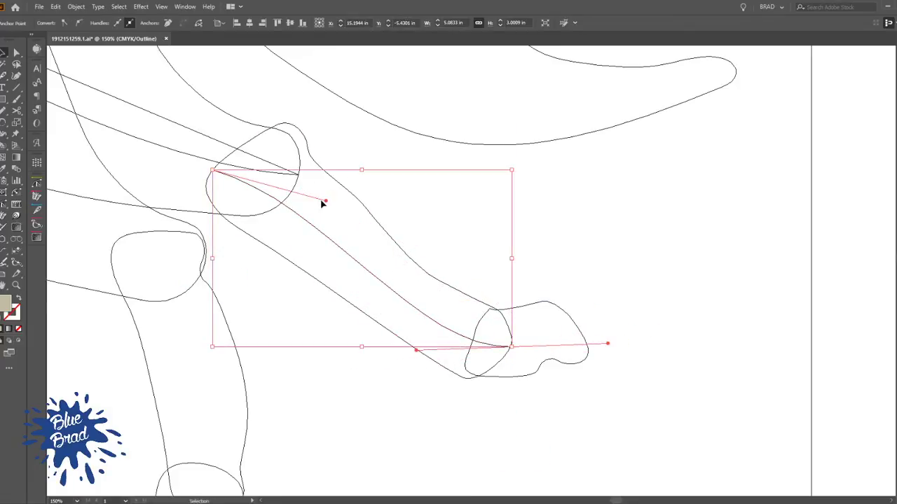
drag(327, 201, 344, 170)
click(460, 232)
Cut the lower leg's dividing curve and paste it in place inside the isolated hind leg group
click(437, 312)
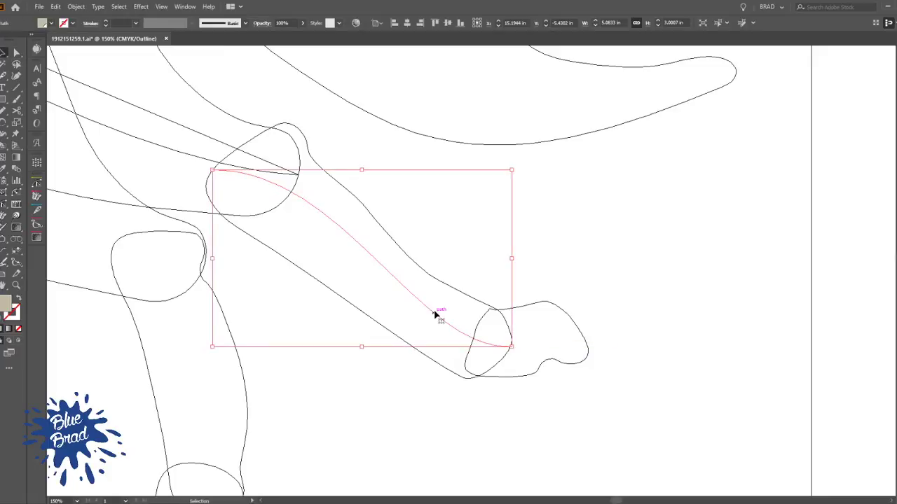
shift+click(453, 288)
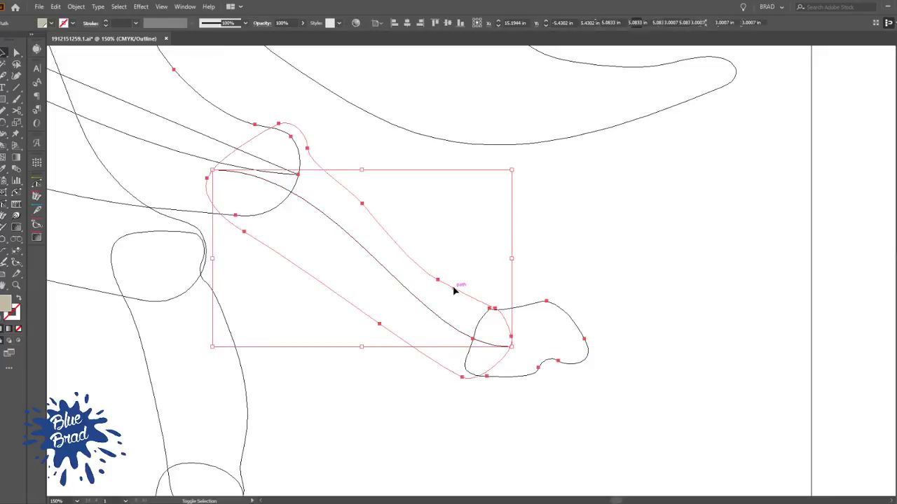
click(482, 260)
click(427, 311)
key(Delete)
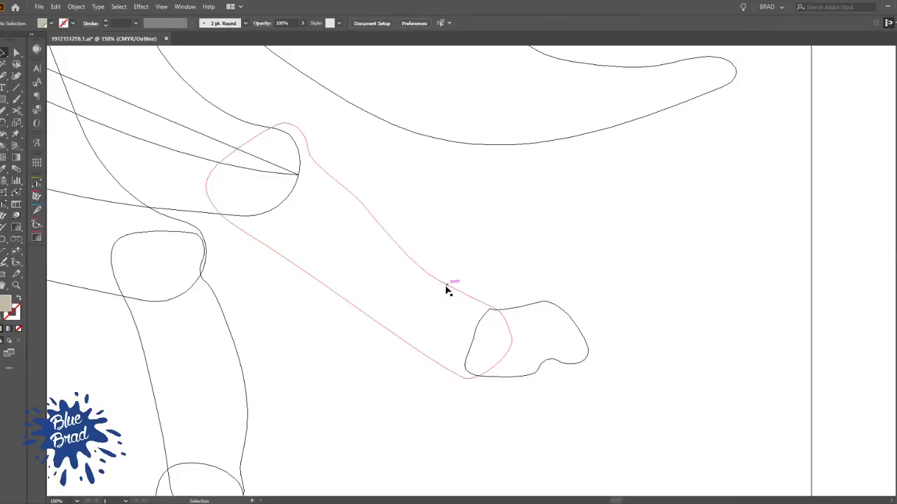
click(445, 288)
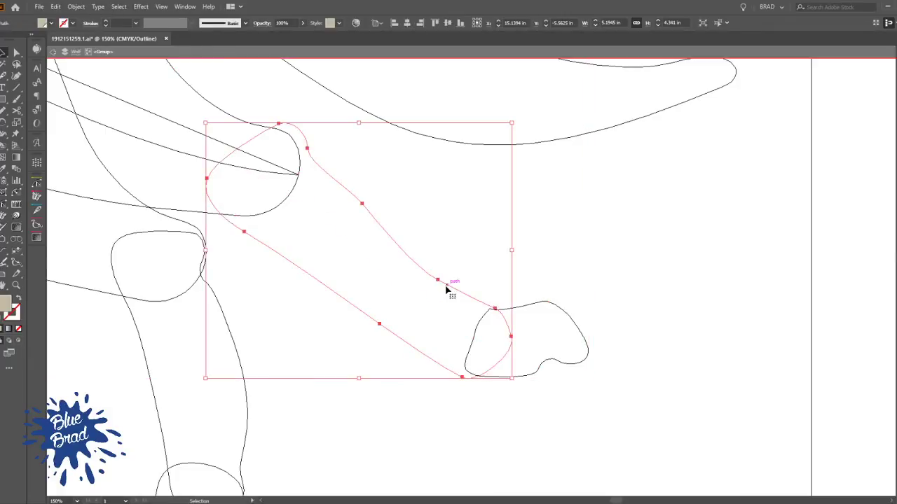
key(ctrl+z)
Select the lower leg with its dividing curve, then exit all isolation levels and restore the colour preview
click(447, 288)
key(a)
key(ctrl+y)
key(v)
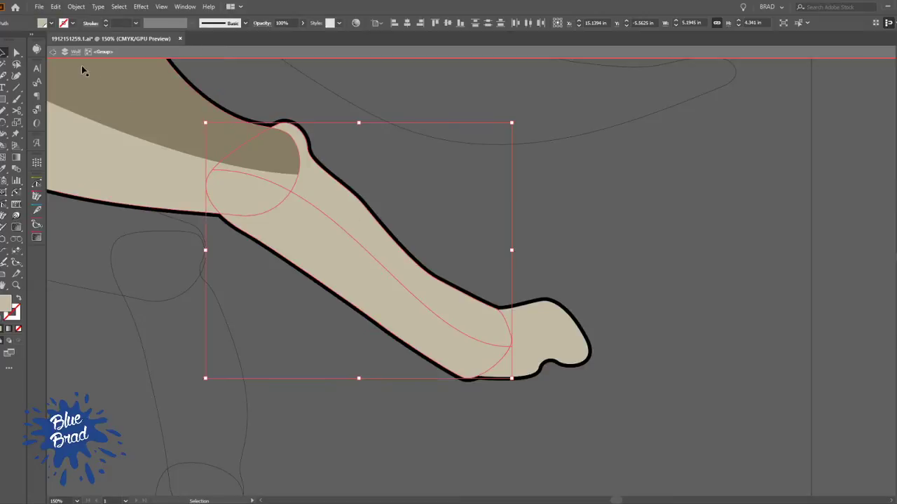
click(53, 53)
scroll(406, 222, down, 3)
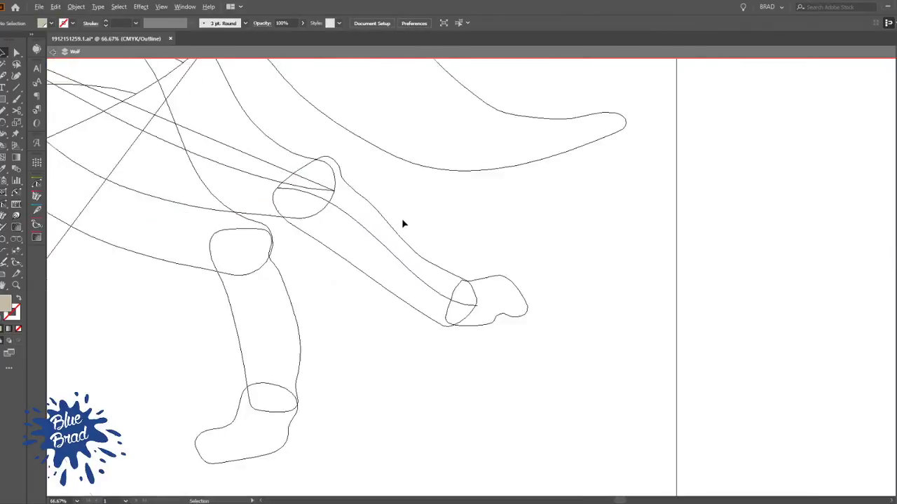
key(a)
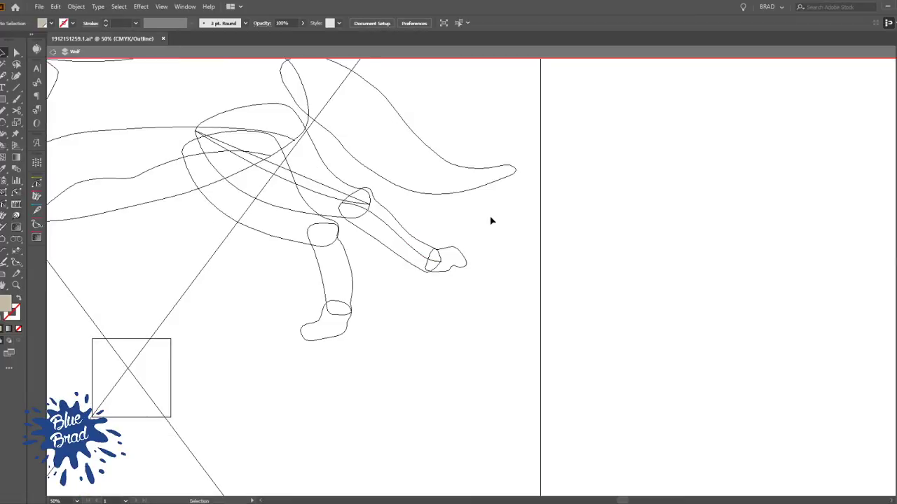
double_click(493, 222)
key(ctrl+y)
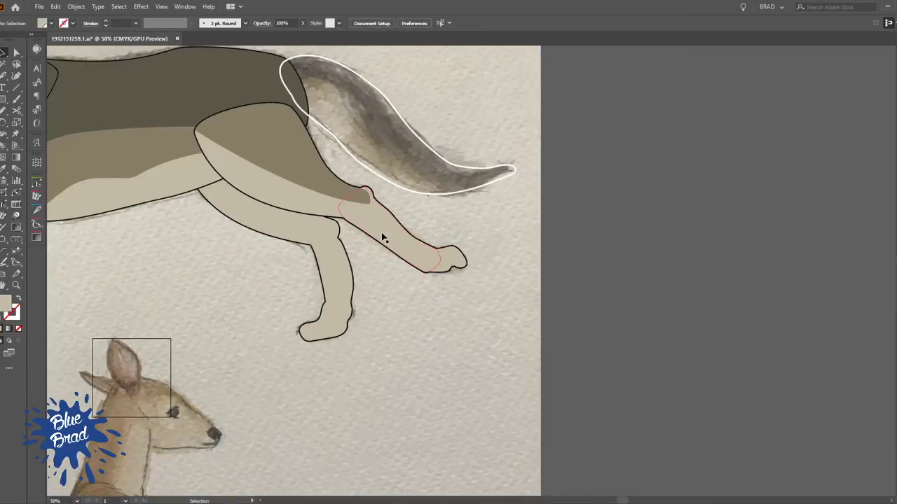
Make a Live Paint group from the outstretched lower leg and its dividing curve, and fill the upper strip with the body's medium brown
shift+click(388, 214)
drag(424, 207, 599, 291)
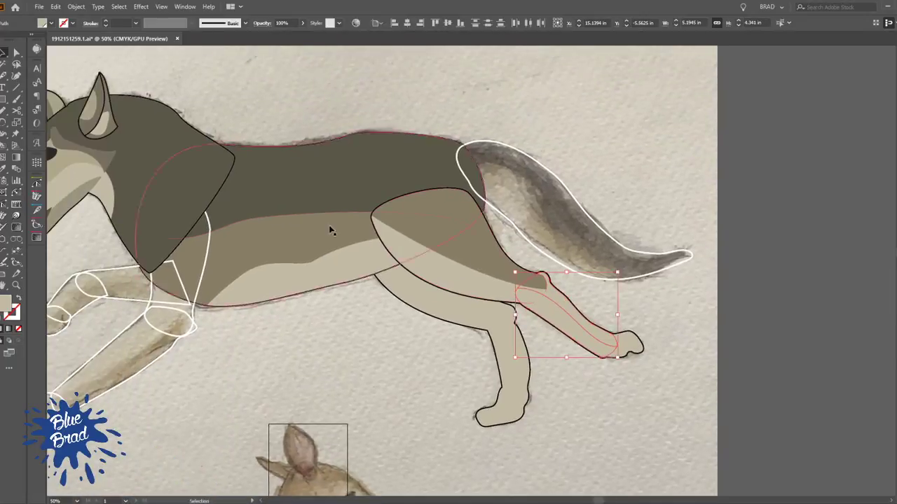
key(k)
alt+click(486, 237)
click(564, 309)
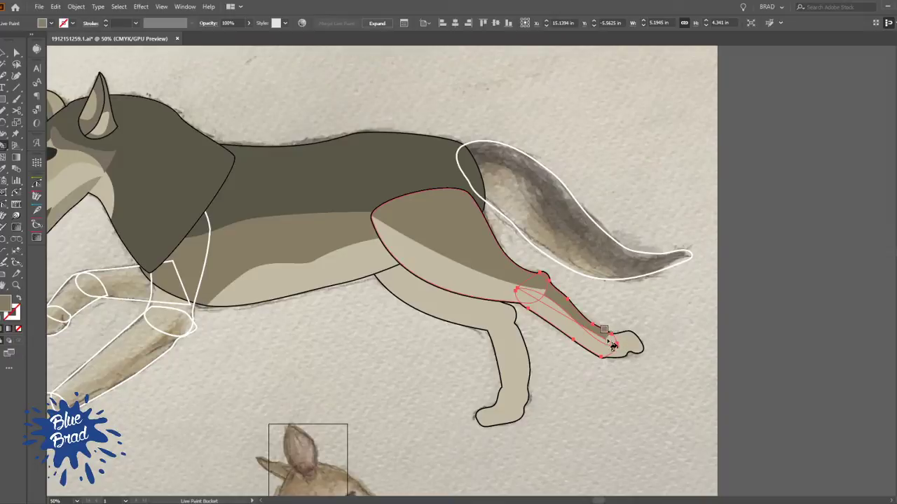
key(v)
click(655, 315)
Bring the outstretched lower leg's Live Paint group in front of the thigh and paw
key(space)
drag(666, 335, 575, 339)
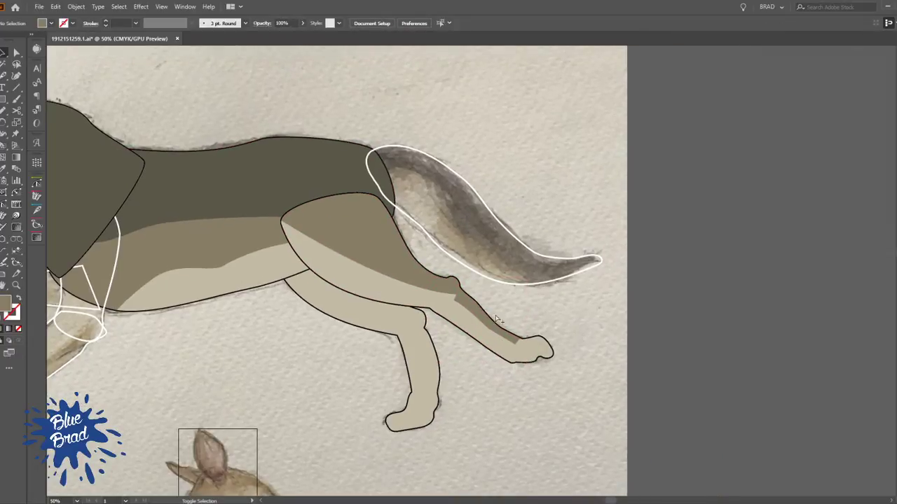
ctrl+click(479, 323)
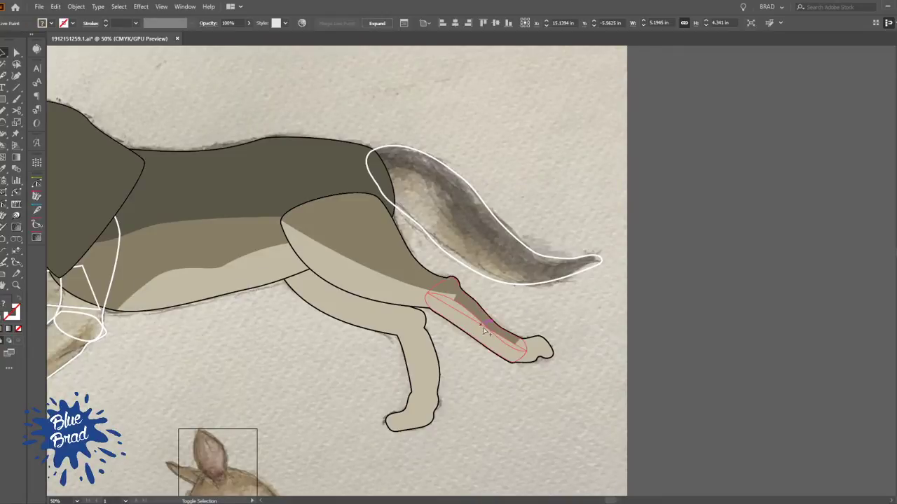
click(607, 325)
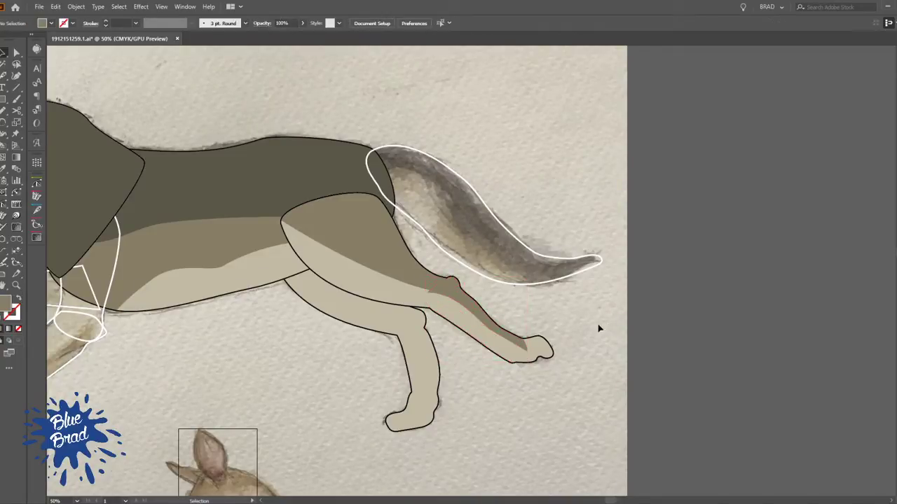
Move the knee end of the lower leg's dividing curve to meet the end of the thigh's shading line
scroll(517, 298, up, 3)
key(a)
drag(246, 286, 253, 278)
click(480, 298)
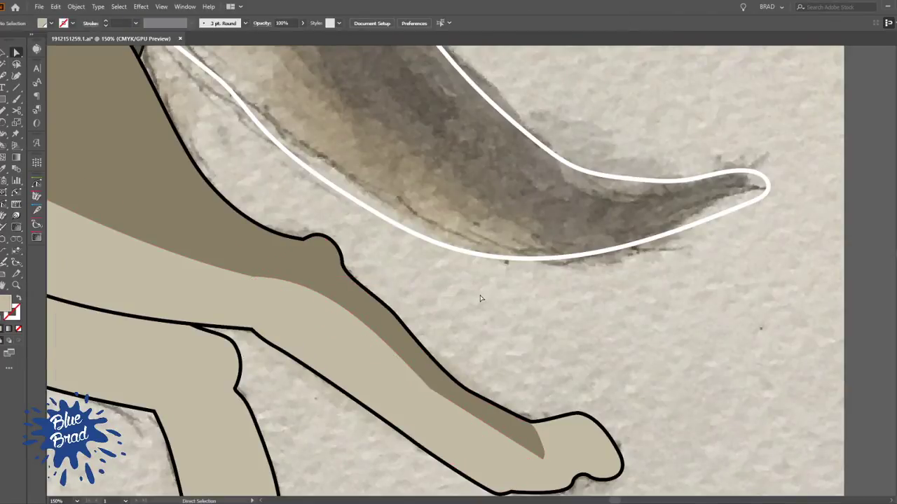
Select only the outstretched leg's paw within the group and bring it in front of the lower leg
drag(542, 358, 422, 246)
key(v)
click(462, 341)
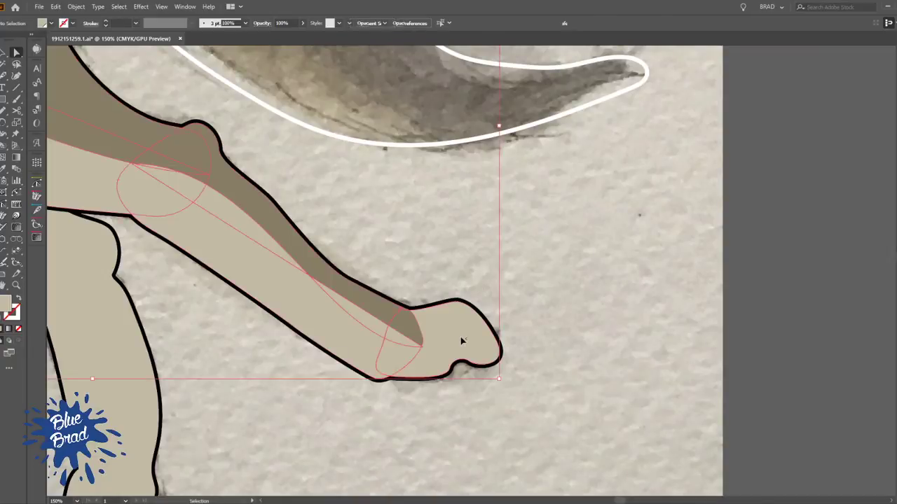
click(547, 309)
ctrl+click(468, 309)
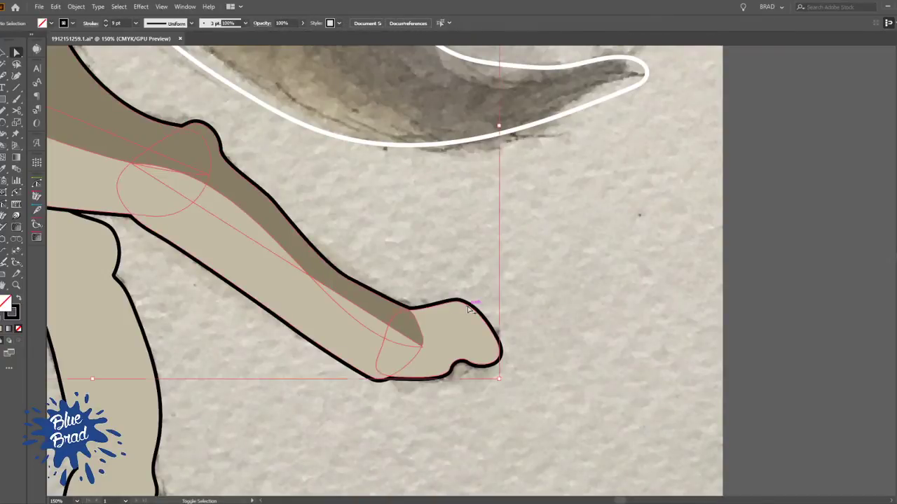
click(547, 314)
click(456, 314)
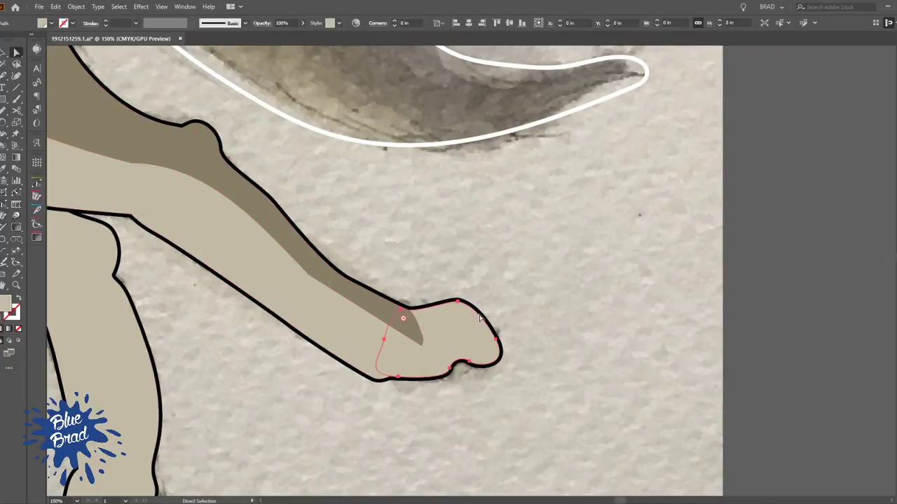
key(ctrl+shift+bracketright)
click(526, 302)
Nudge the paw's upper ankle anchor onto the black outline where the dark strip ends
drag(403, 299, 404, 260)
scroll(442, 294, up, 3)
drag(339, 239, 344, 236)
click(390, 194)
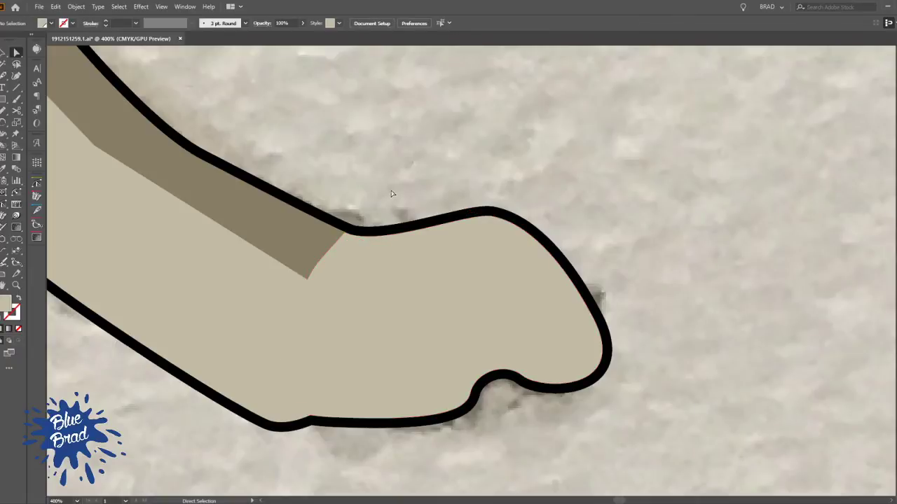
scroll(394, 193, down, 2)
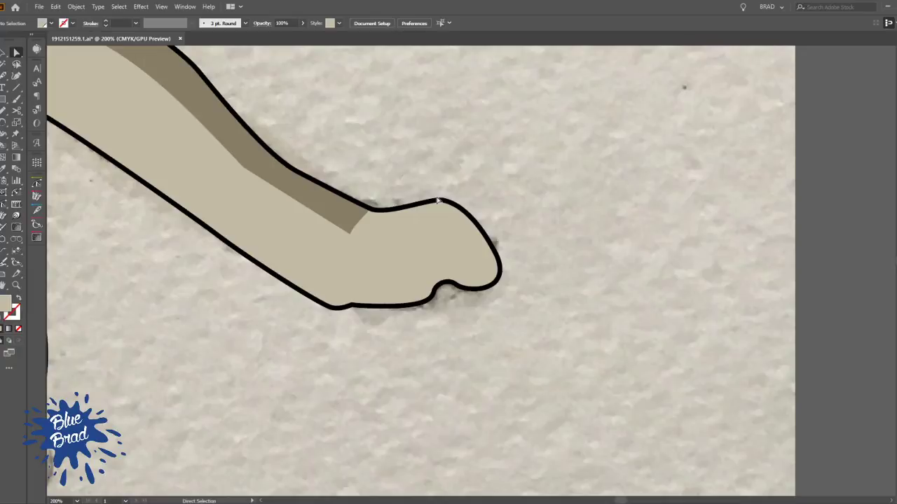
Draw a curve across the outstretched paw from the end of the lower leg's shading line to the paw's upper outline
click(389, 244)
key(p)
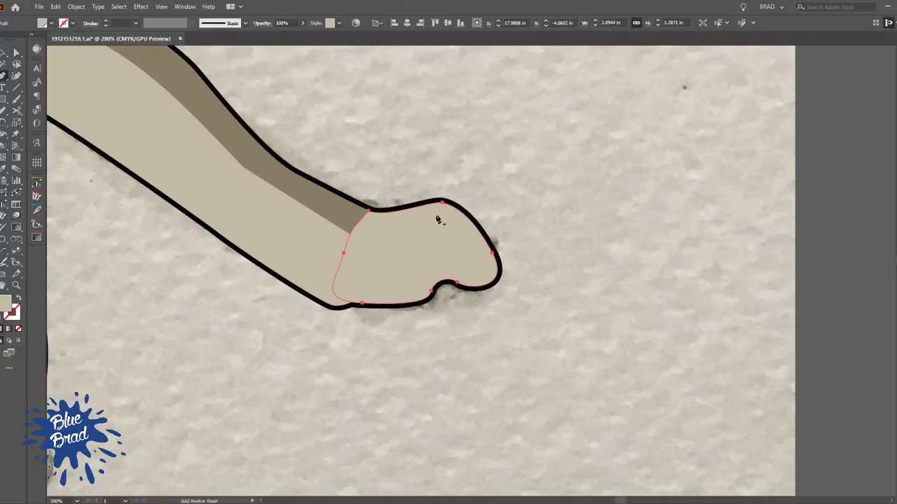
key(ctrl+shift+a)
click(349, 233)
drag(445, 206, 459, 181)
key(ctrl+z)
key(ctrl+z)
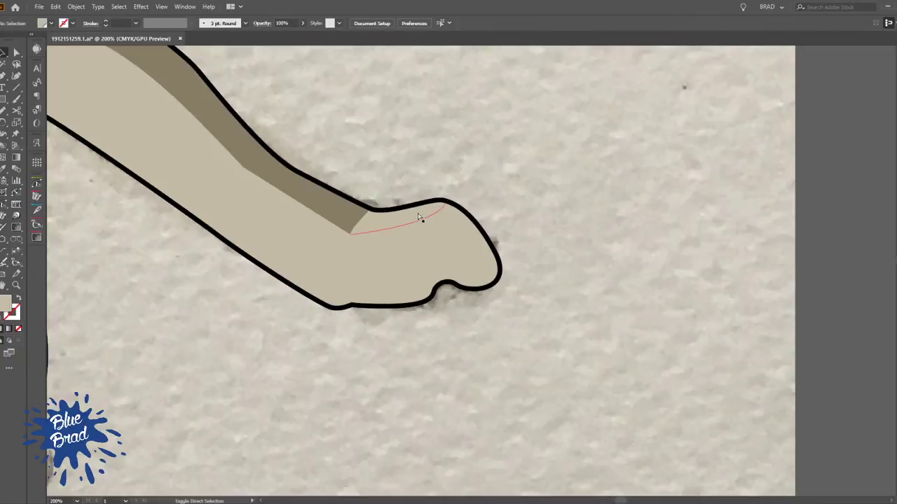
Turn the paw and its new curve into a Live Paint group and fill the strip above the curve in the leg's dark brown
key(ctrl+minus)
shift+click(440, 204)
shift+click(461, 212)
key(k)
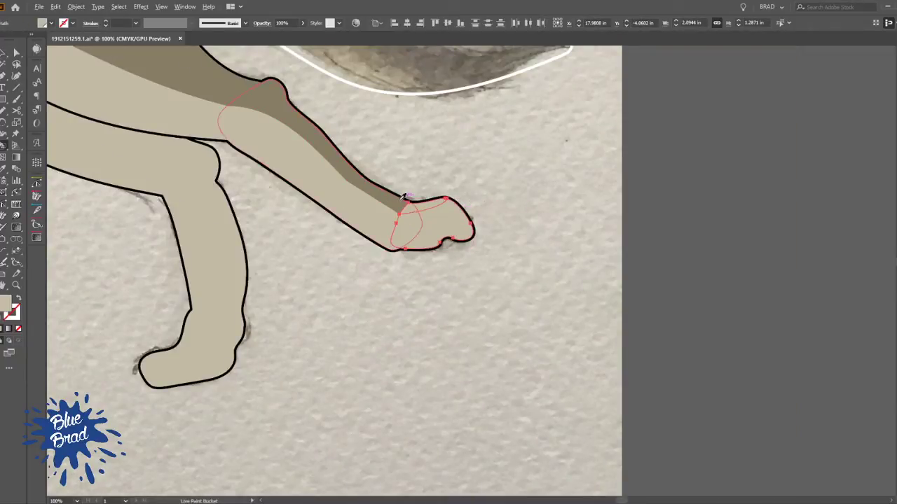
click(437, 210)
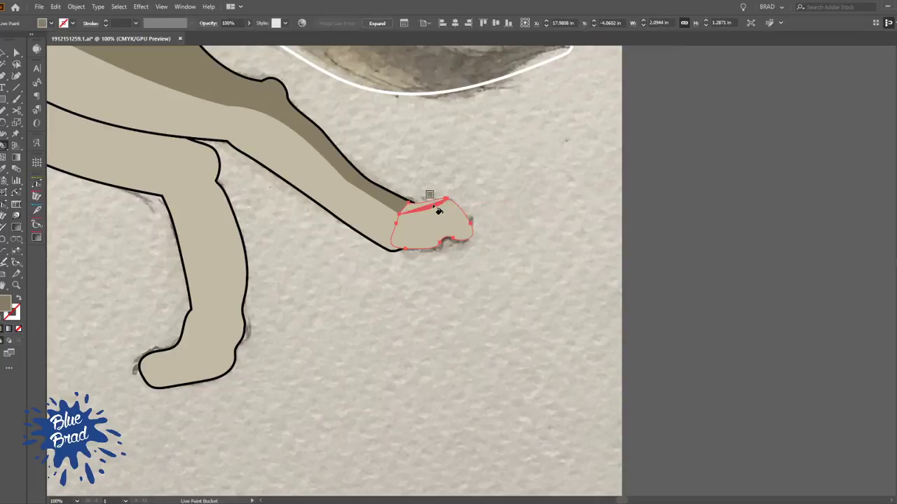
key(v)
click(531, 187)
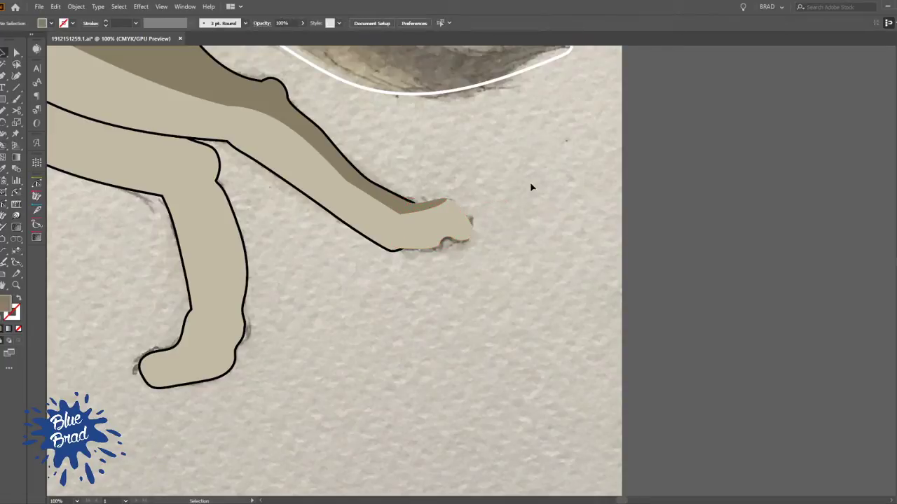
Cut the painted paw and paste it in front inside the outstretched leg's outlined group
click(434, 233)
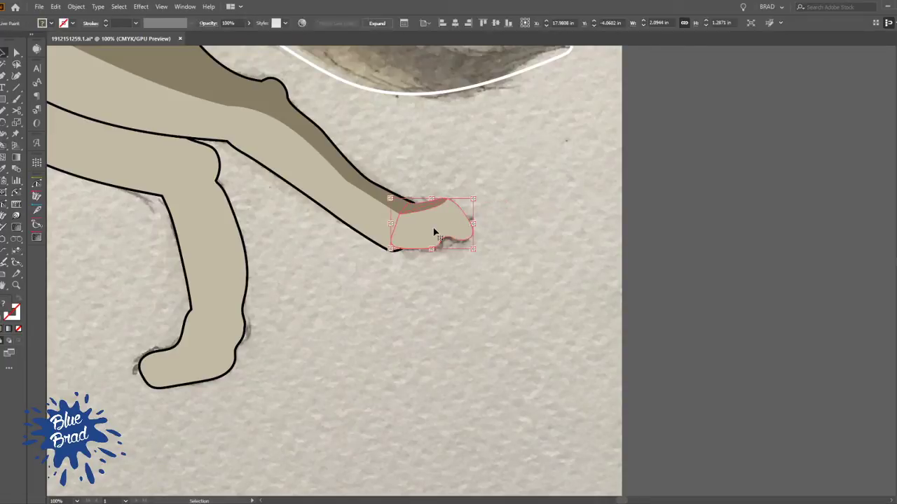
key(ctrl+x)
click(386, 220)
double_click(398, 222)
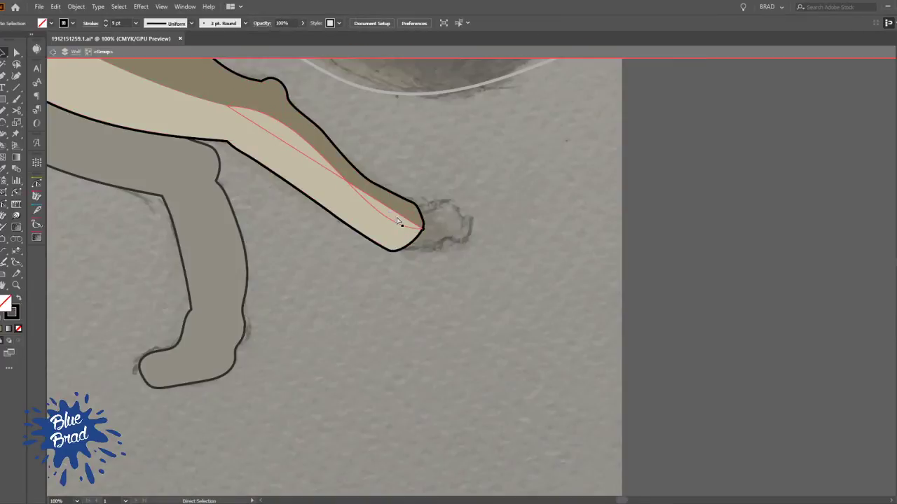
key(ctrl+f)
double_click(517, 224)
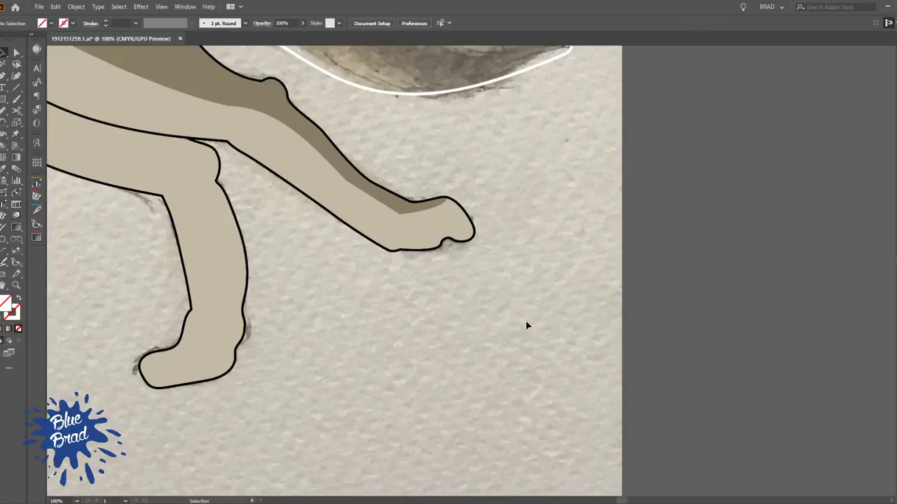
Cut the thigh's Live Paint outline with Scissors where it meets the rump and just below its front corner
scroll(525, 324, down, 4)
drag(321, 279, 502, 225)
scroll(536, 235, up, 2)
drag(556, 277, 486, 262)
scroll(571, 211, up, 3)
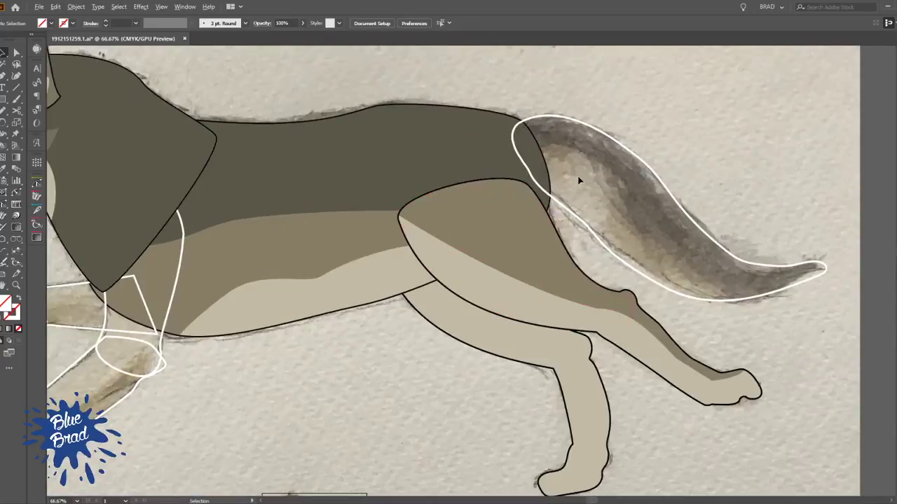
key(v)
click(494, 225)
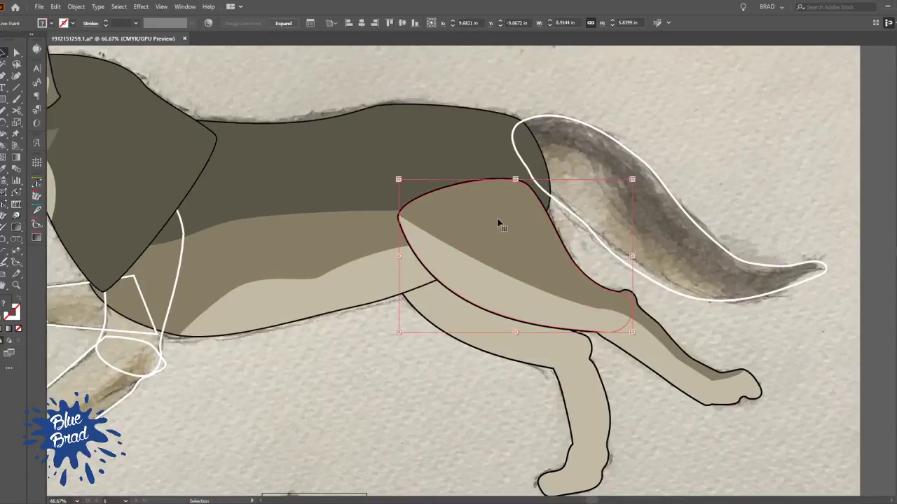
scroll(503, 204, up, 3)
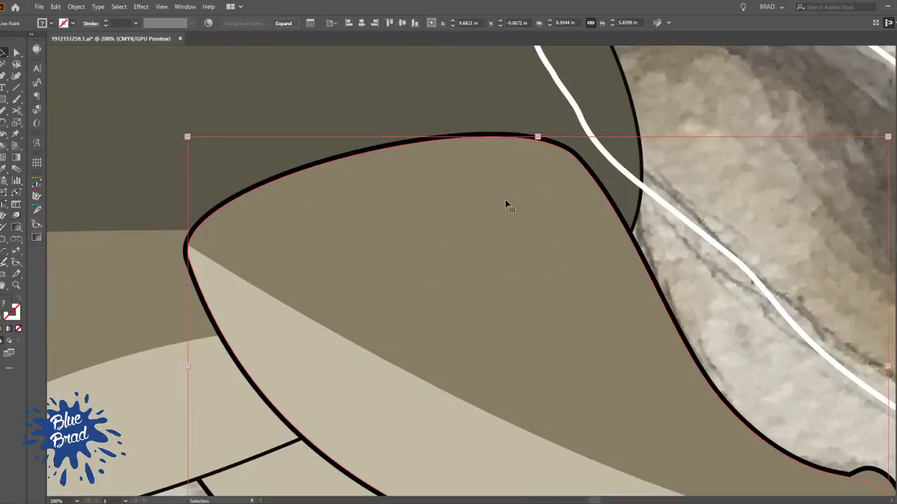
double_click(579, 208)
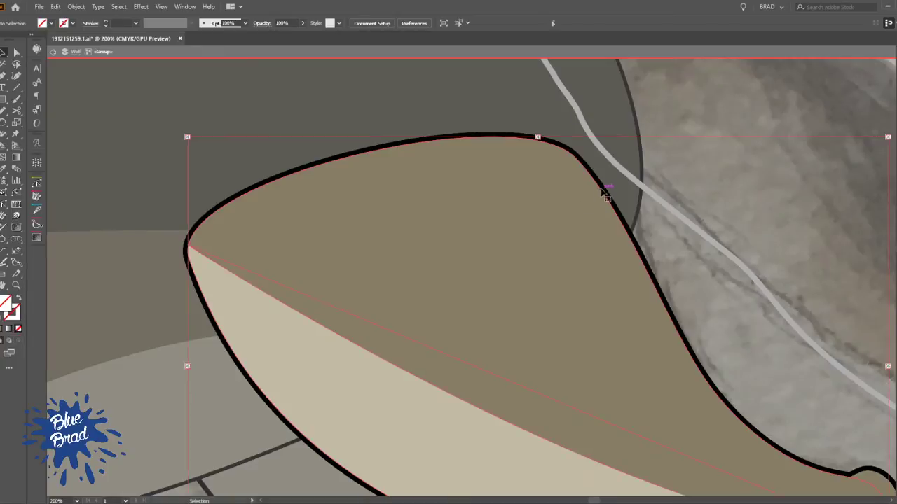
click(17, 110)
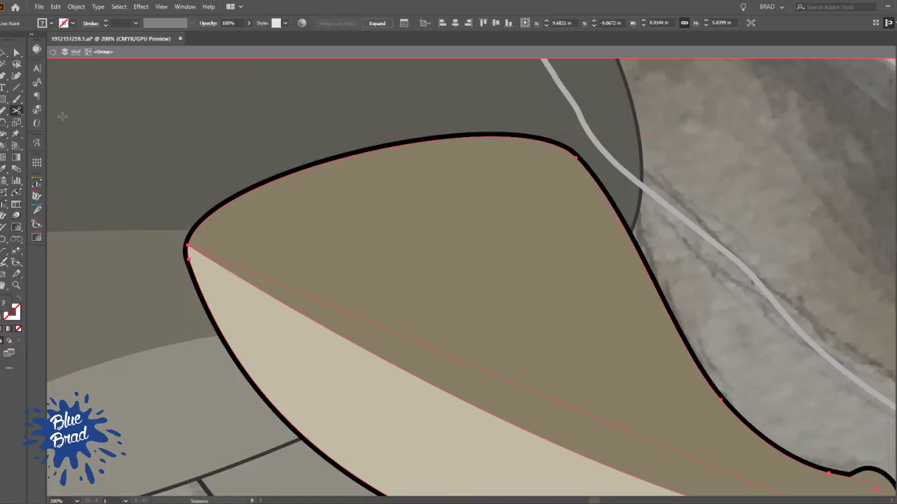
click(625, 225)
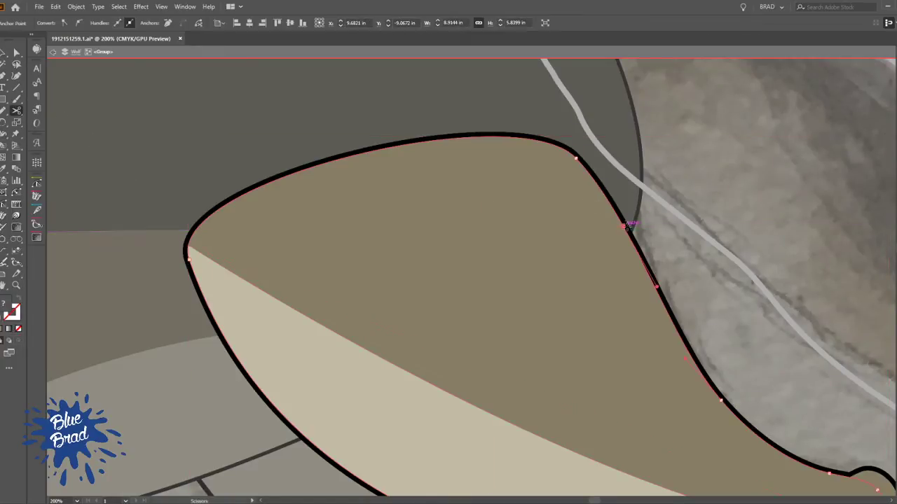
click(205, 301)
key(v)
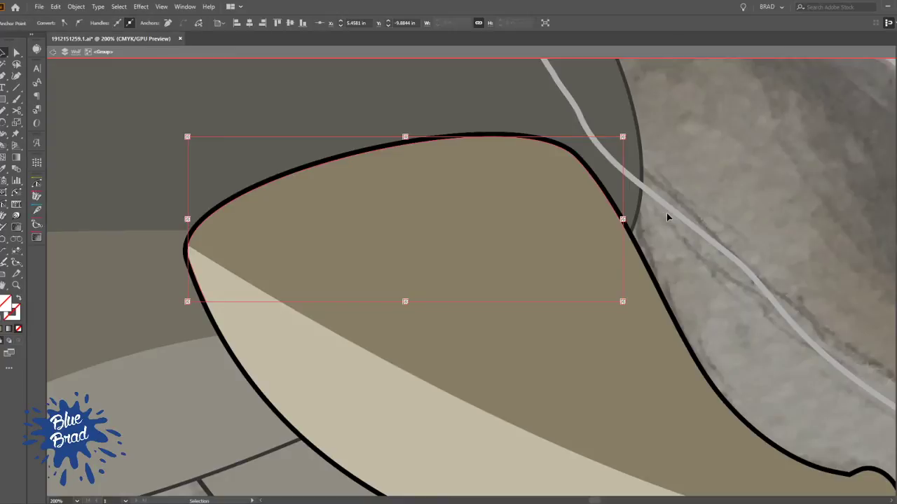
double_click(671, 271)
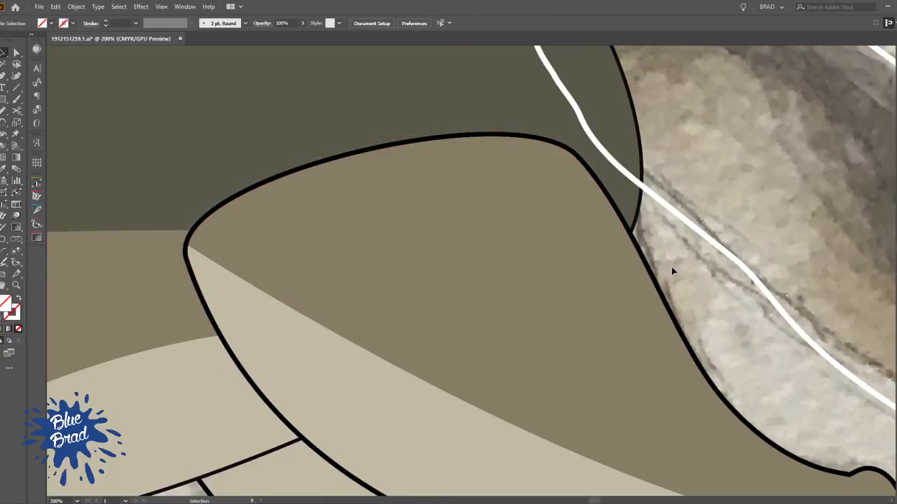
Inside the leg group, draw an arched curve across the upper thigh from its front corner to the rear outline
click(594, 184)
click(515, 321)
scroll(642, 267, down, 2)
key(space)
drag(651, 300, 564, 332)
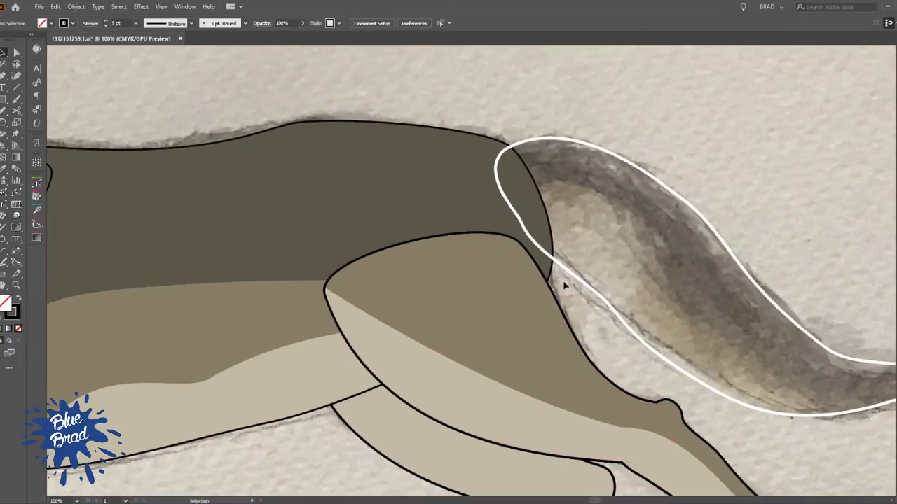
click(455, 280)
double_click(454, 281)
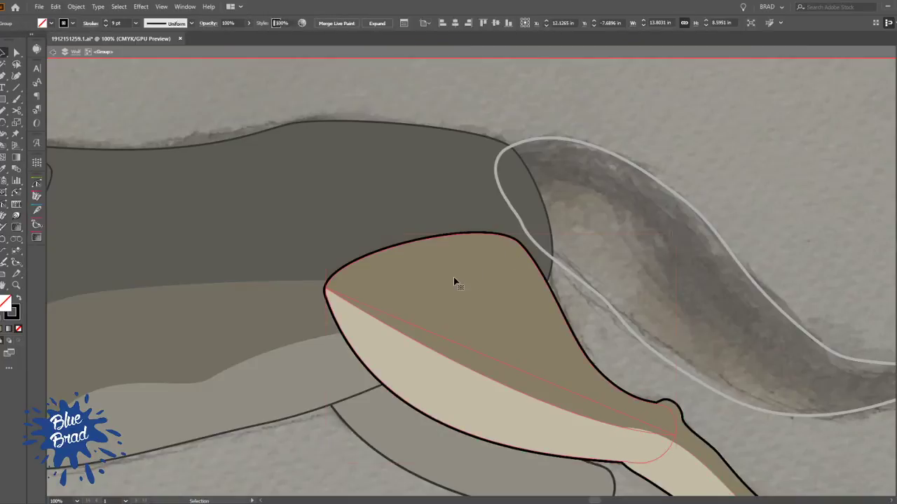
key(ctrl+shift+a)
key(p)
click(329, 283)
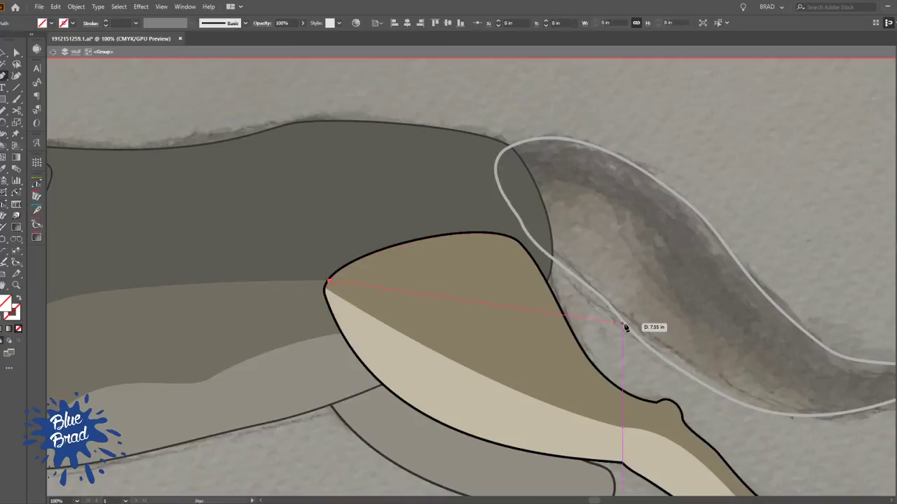
drag(550, 291, 608, 338)
key(v)
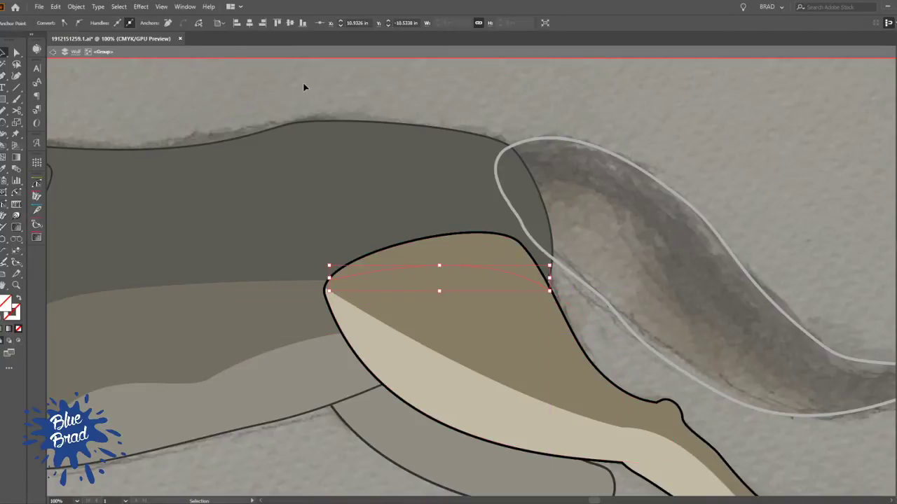
Use Live Paint to fill the thigh area above the arched curve with the back's dark olive grey
shift+click(489, 246)
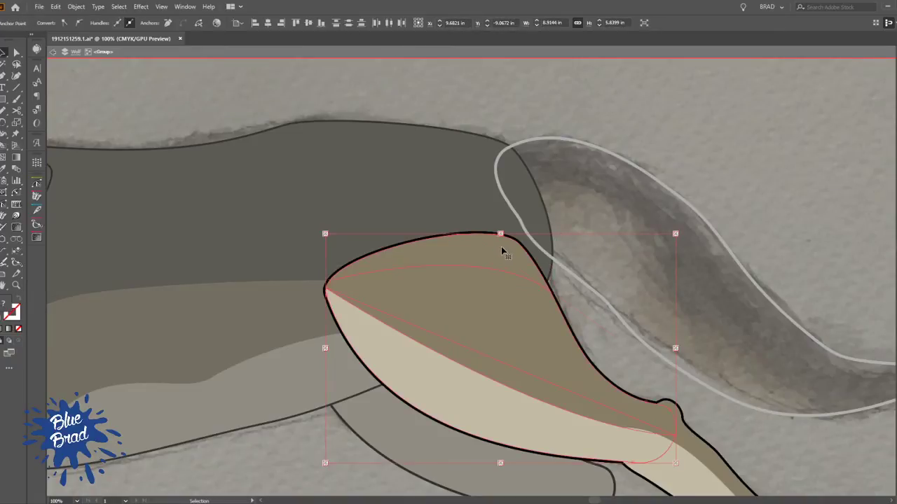
key(k)
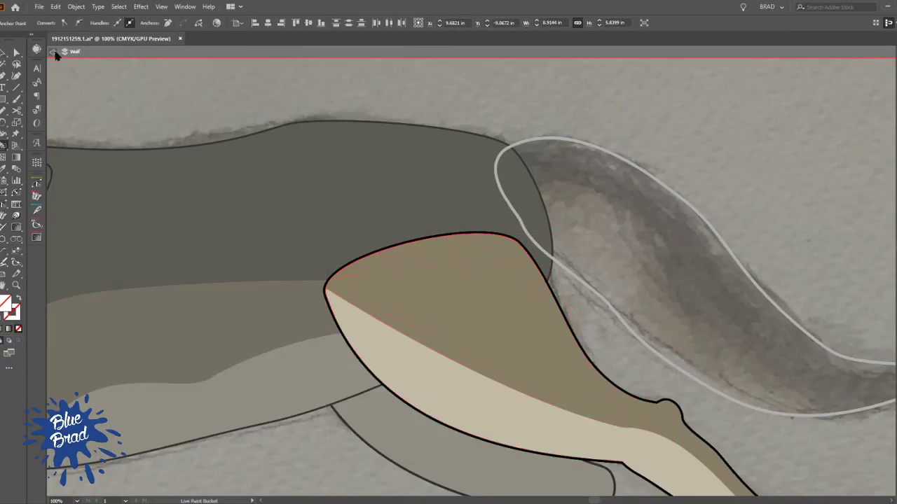
click(55, 53)
click(54, 54)
key(v)
click(407, 287)
key(k)
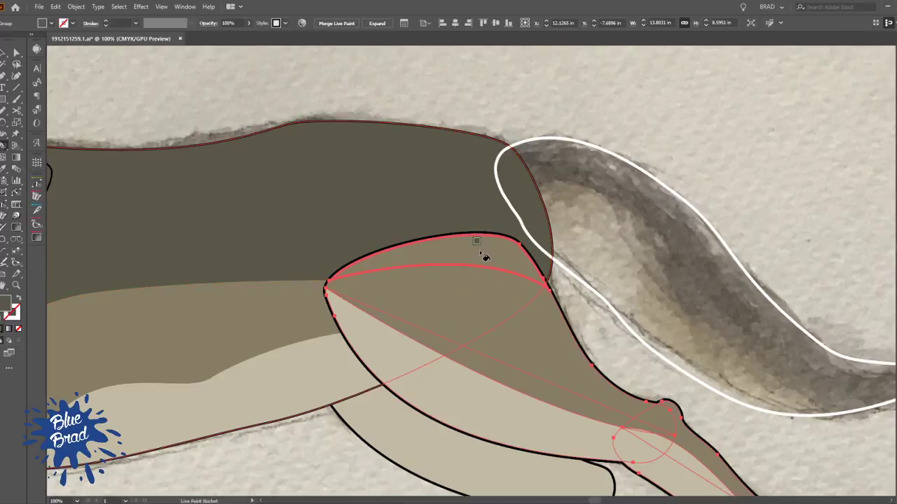
click(483, 256)
click(414, 273)
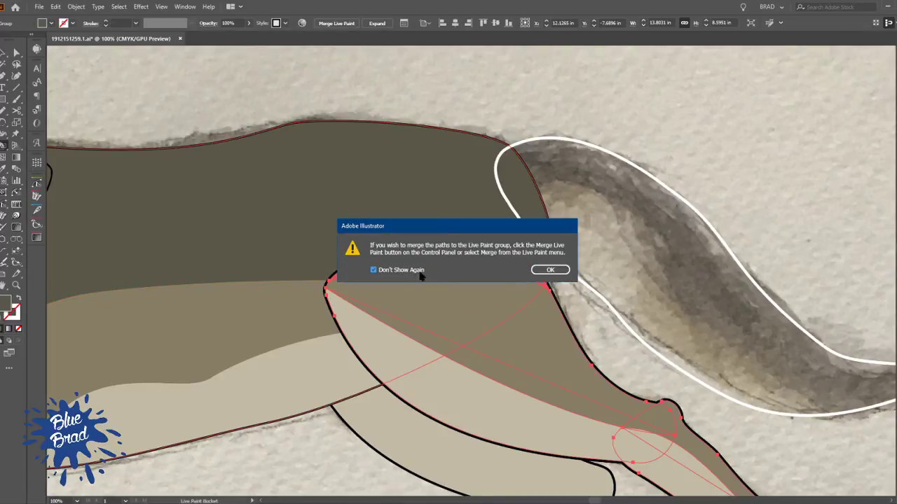
click(563, 273)
key(v)
click(731, 156)
scroll(731, 157, down, 3)
drag(695, 271, 556, 249)
click(573, 242)
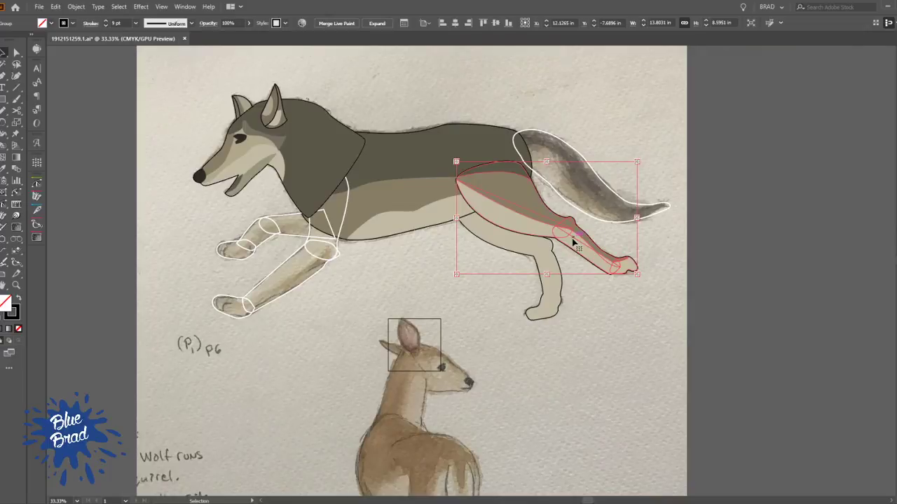
click(659, 250)
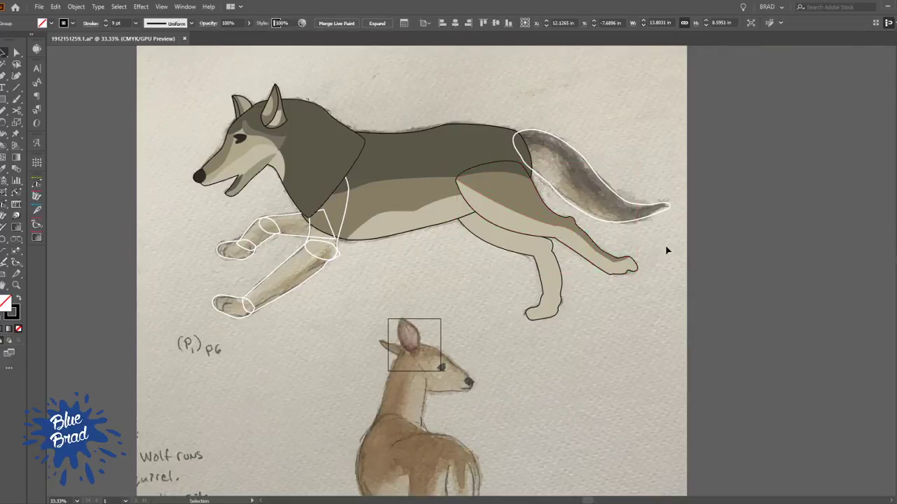
Fill the tail shape with the dark olive grey sampled from the wolf's back
scroll(490, 210, up, 3)
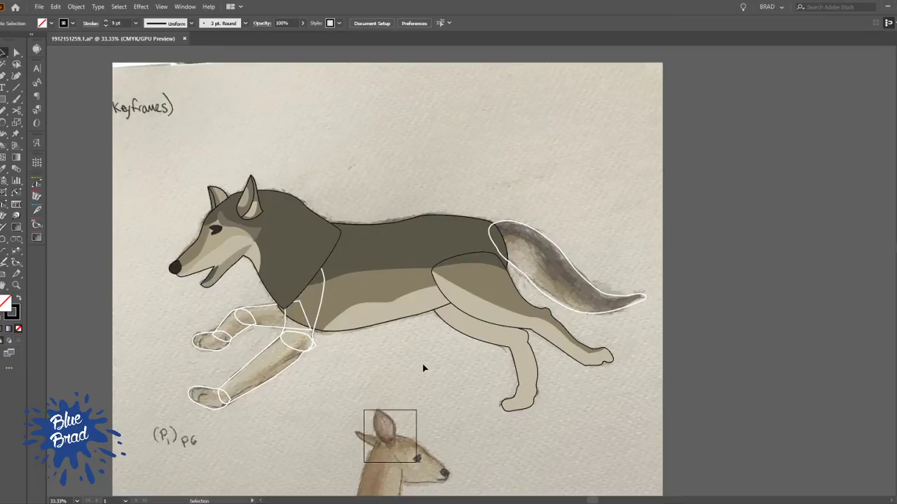
click(564, 261)
key(i)
click(430, 234)
click(430, 233)
key(v)
click(585, 222)
scroll(588, 222, up, 3)
drag(448, 297, 417, 241)
Give the tail a black outline with a stroke weight of 4 pt
click(412, 240)
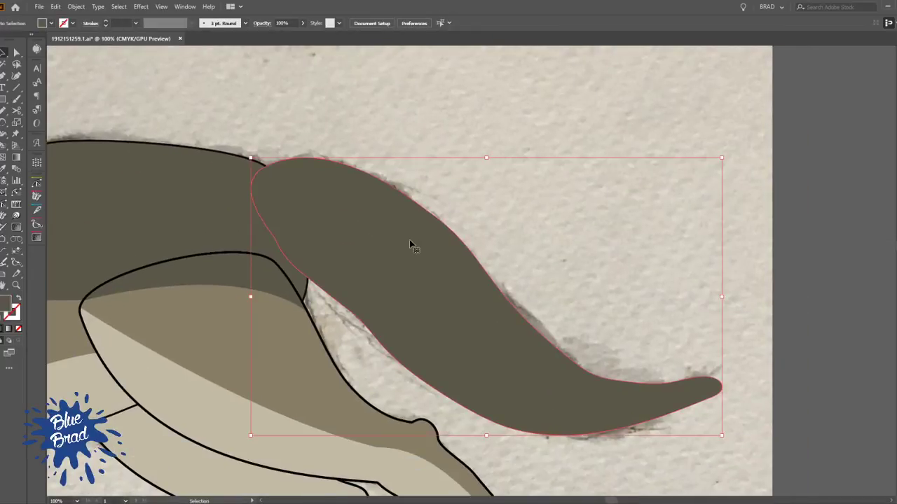
key(x)
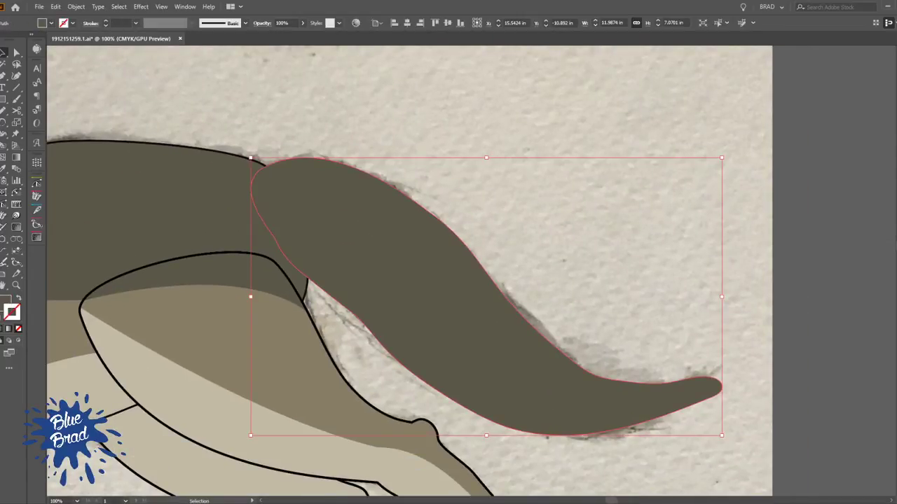
key(comma)
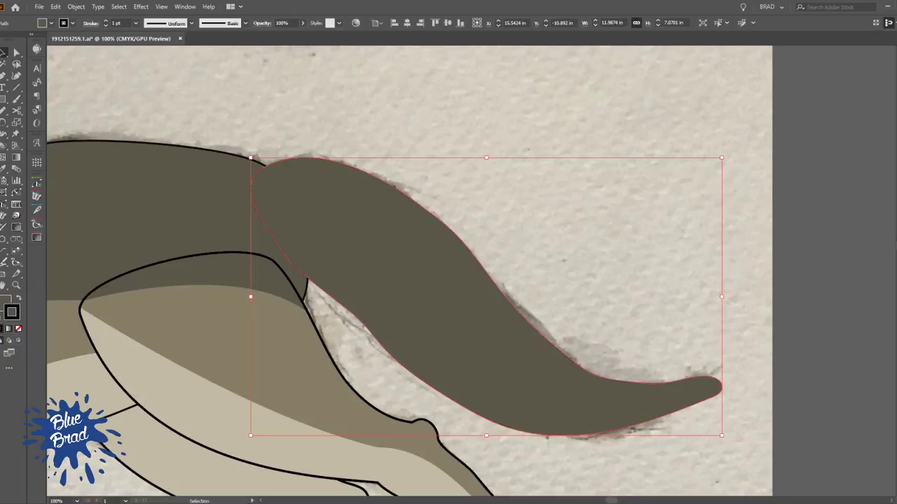
double_click(106, 21)
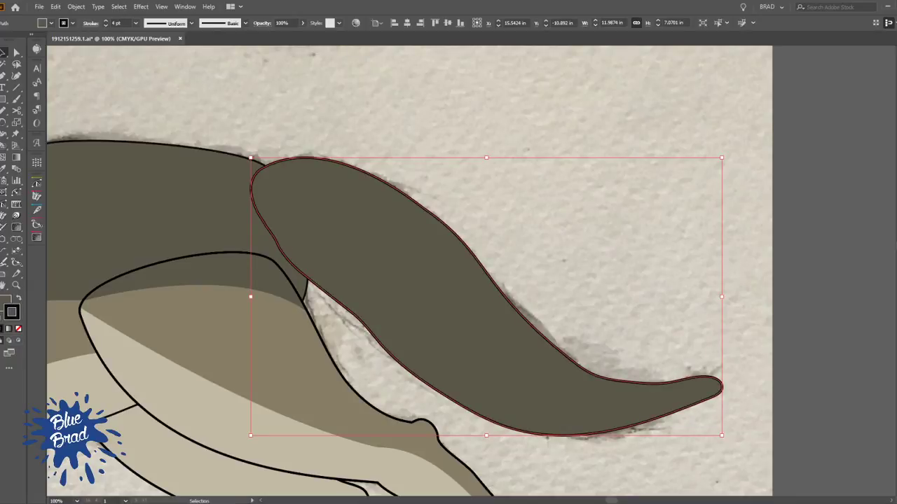
Draw an S-shaped dividing curve with the Pen tool along the tail, from its base outline to the lower outline near the tip
click(547, 240)
drag(408, 169, 593, 144)
click(547, 240)
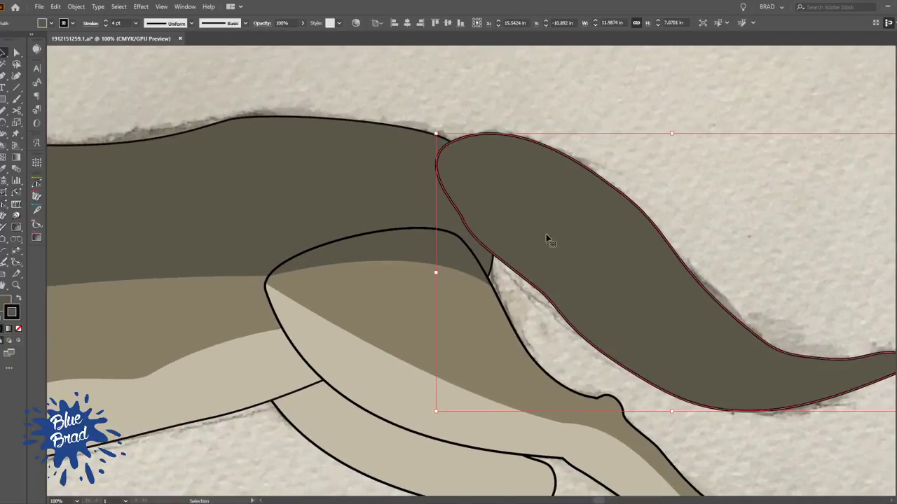
key(n)
ctrl+click(567, 114)
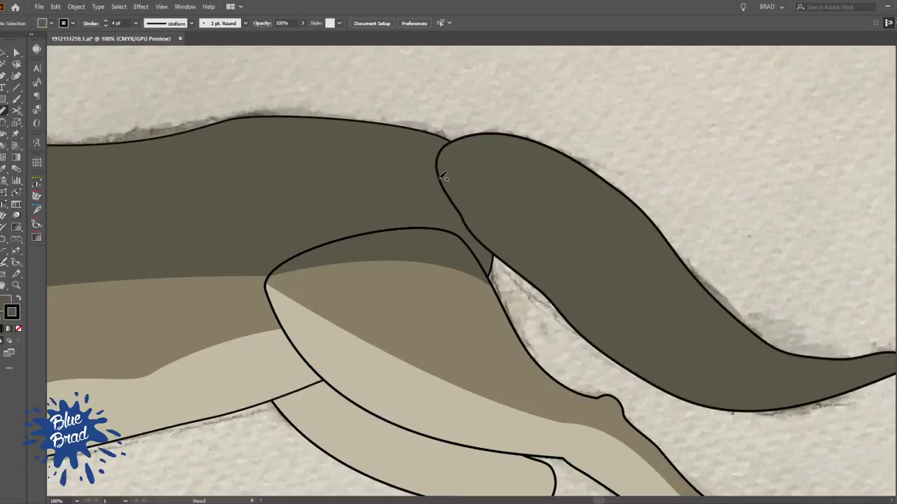
key(p)
click(435, 177)
drag(556, 200, 601, 254)
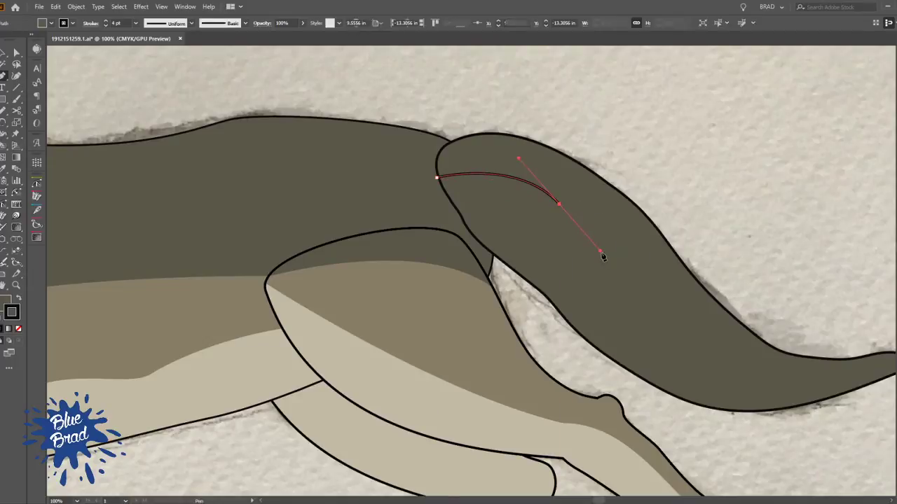
drag(666, 309, 458, 213)
drag(679, 278, 846, 234)
ctrl+click(551, 166)
ctrl+click(417, 160)
ctrl+click(517, 252)
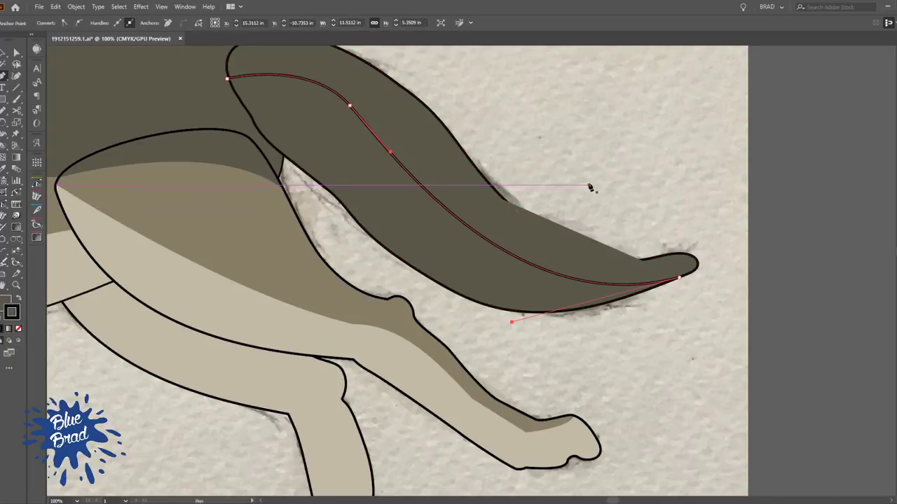
Remove the stroke from the S-shaped dividing curve along the tail
key(slash)
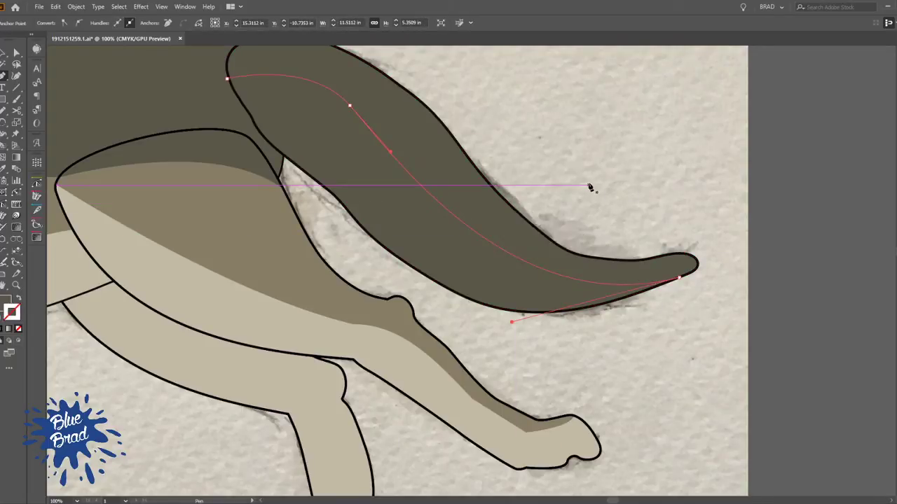
ctrl+click(556, 136)
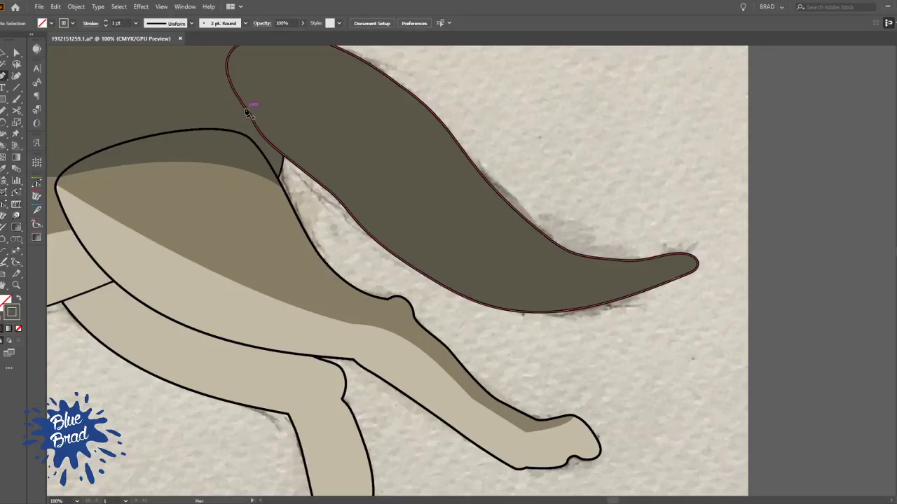
ctrl+click(256, 79)
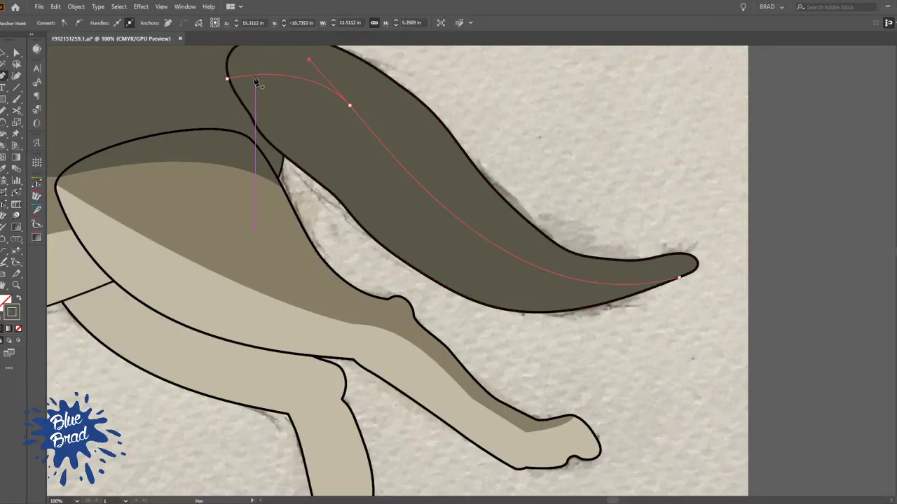
ctrl+click(311, 120)
Draw a second, unstroked dividing curve with the Pen tool below the first, from the tail's base to its lower edge, and adjust its tip end
click(241, 117)
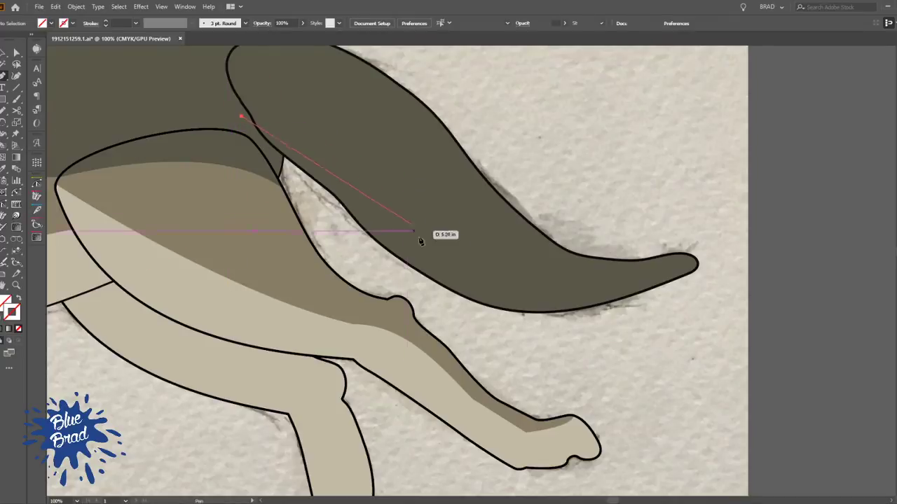
drag(384, 204, 431, 263)
drag(590, 319, 698, 295)
ctrl+click(667, 331)
key(v)
drag(591, 335, 536, 160)
key(a)
drag(633, 319, 610, 302)
click(605, 329)
drag(551, 278, 563, 318)
Live Paint the tail's middle band with the body's mid brown and its lowest band with the belly's light beige
key(v)
drag(592, 274, 554, 362)
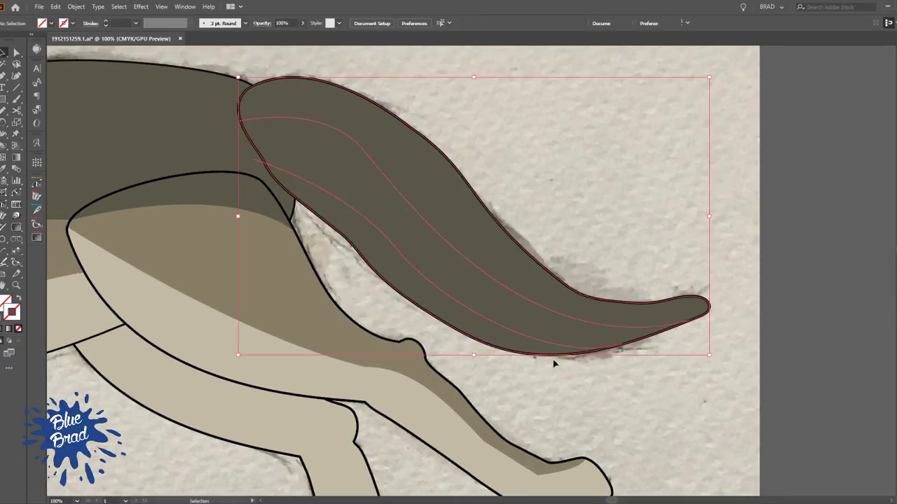
key(k)
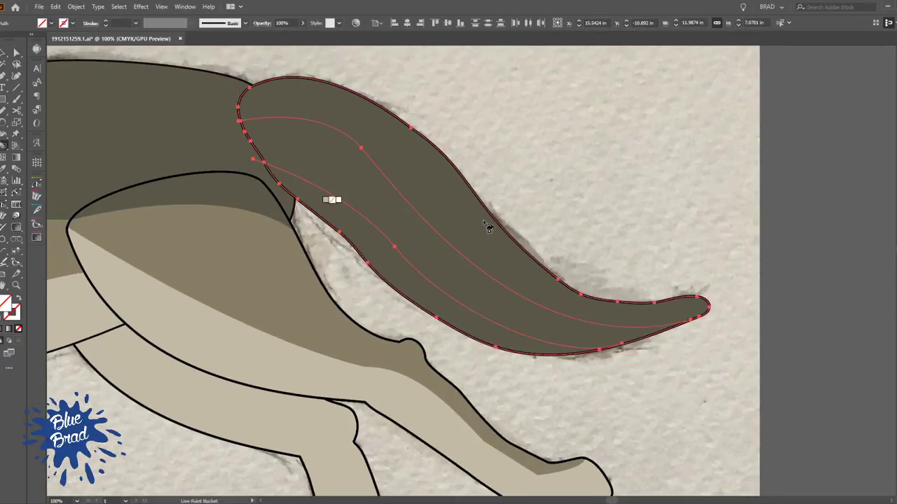
scroll(334, 172, down, 2)
drag(337, 172, 425, 210)
alt+click(275, 239)
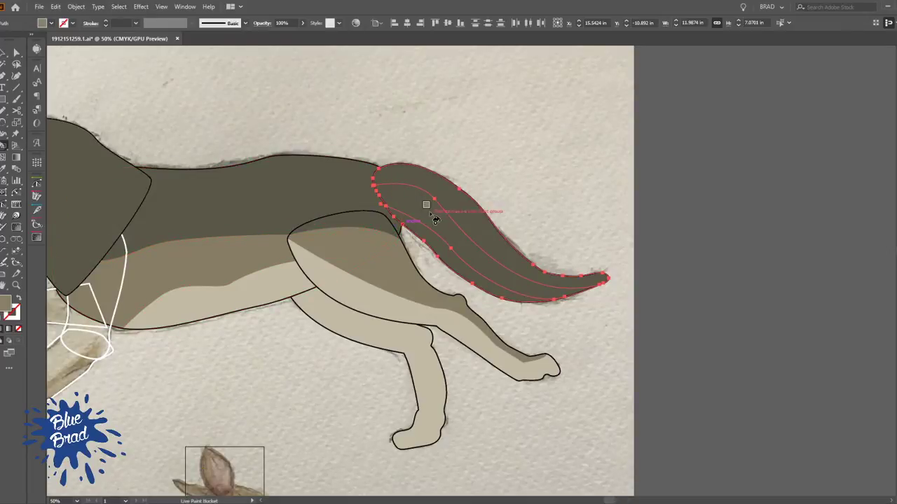
click(426, 210)
alt+click(299, 280)
click(424, 226)
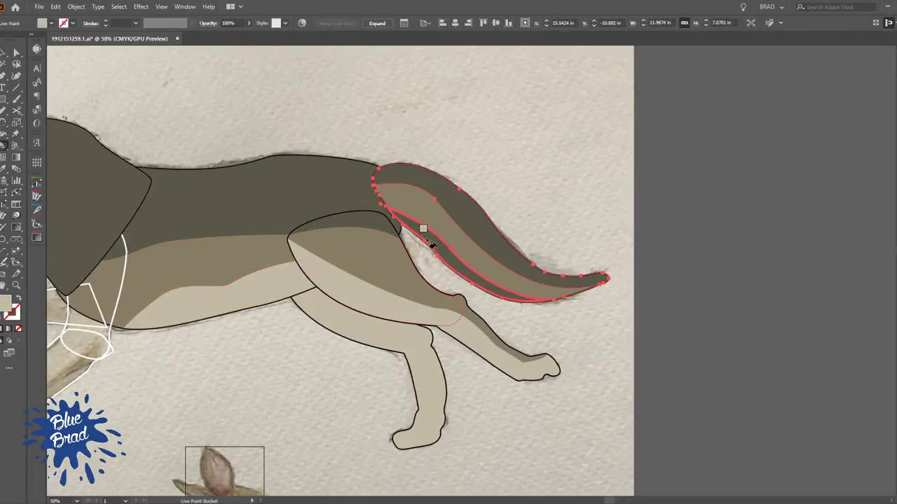
key(v)
click(556, 158)
Examine the wolf's front leg outlines and how the upper leg, forearm and paw shapes overlap the body
scroll(536, 148, down, 2)
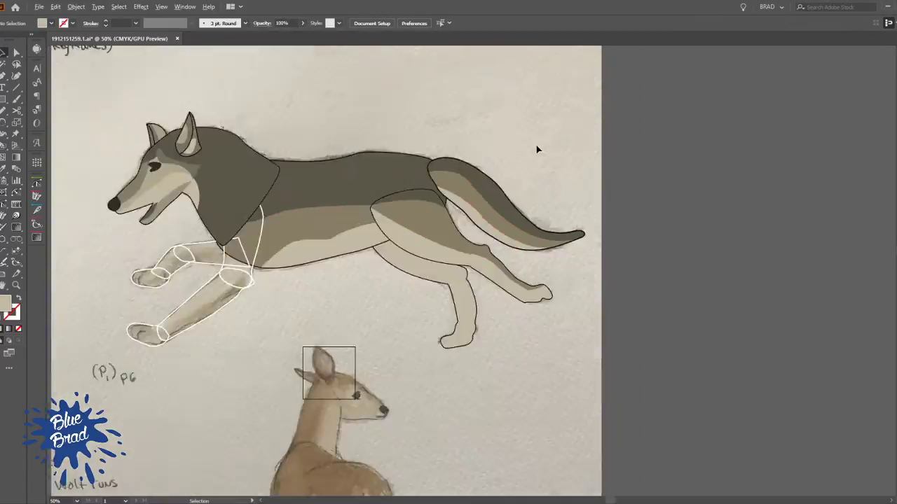
drag(502, 167, 562, 179)
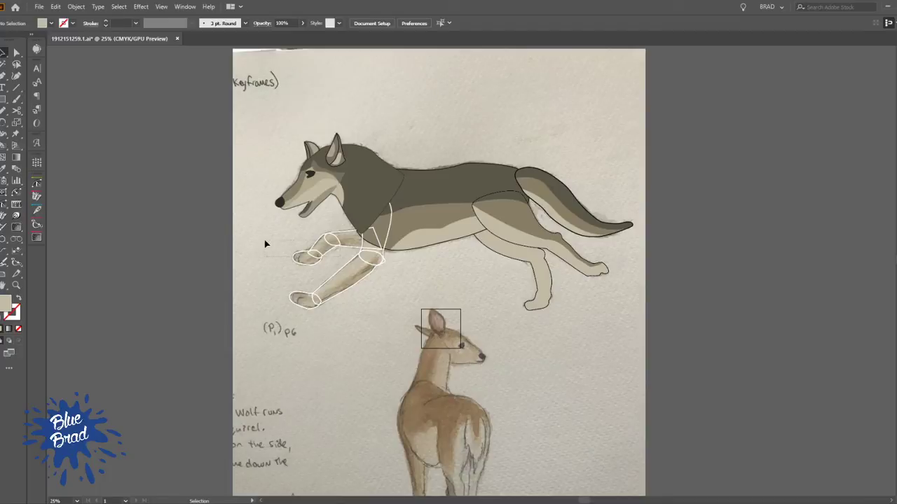
click(318, 246)
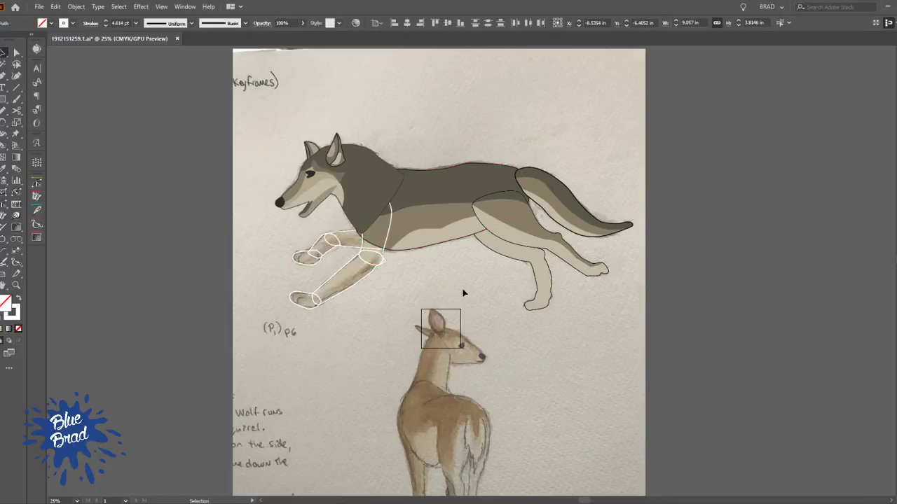
click(453, 263)
scroll(434, 275, up, 2)
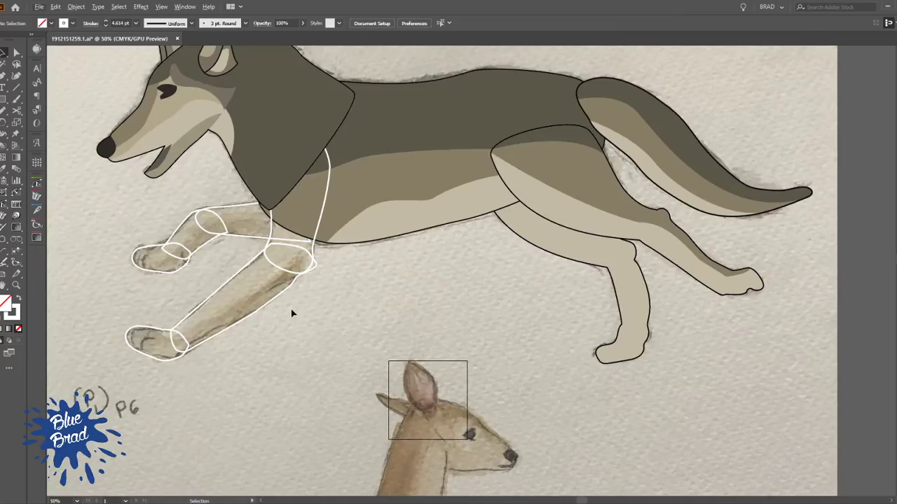
click(267, 262)
shift+click(140, 331)
click(379, 305)
scroll(402, 263, up, 2)
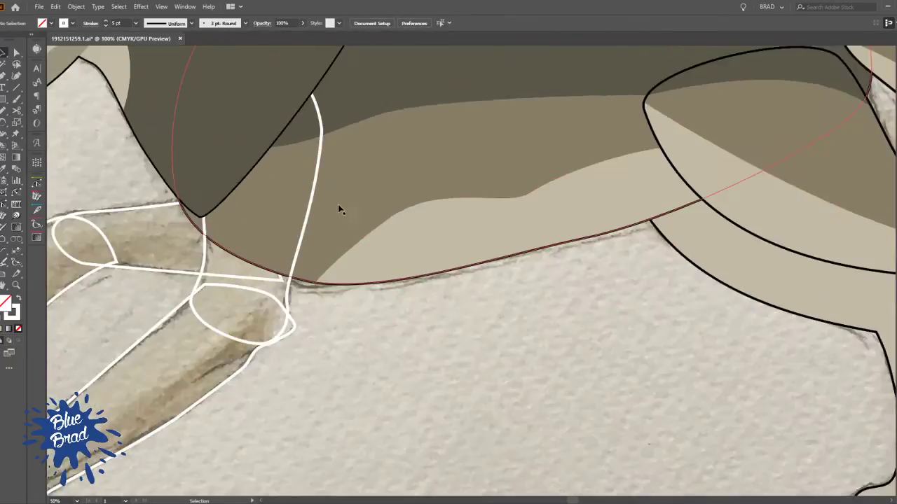
click(373, 243)
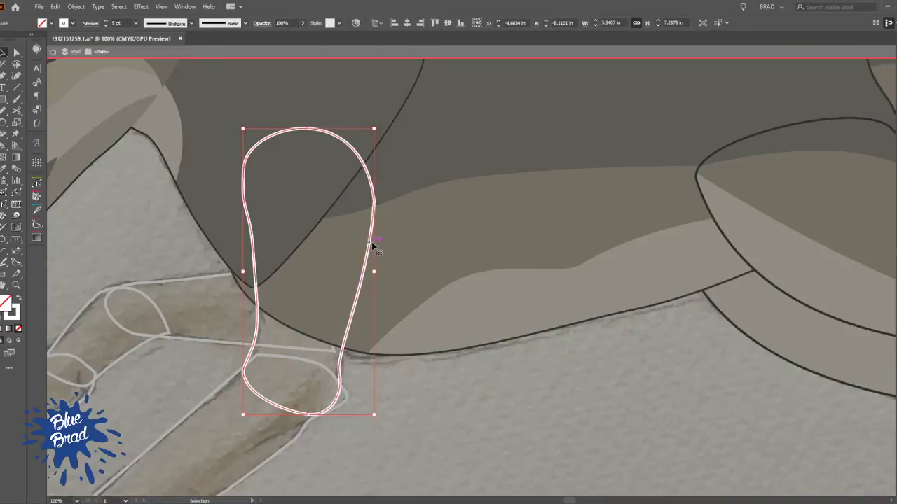
double_click(643, 366)
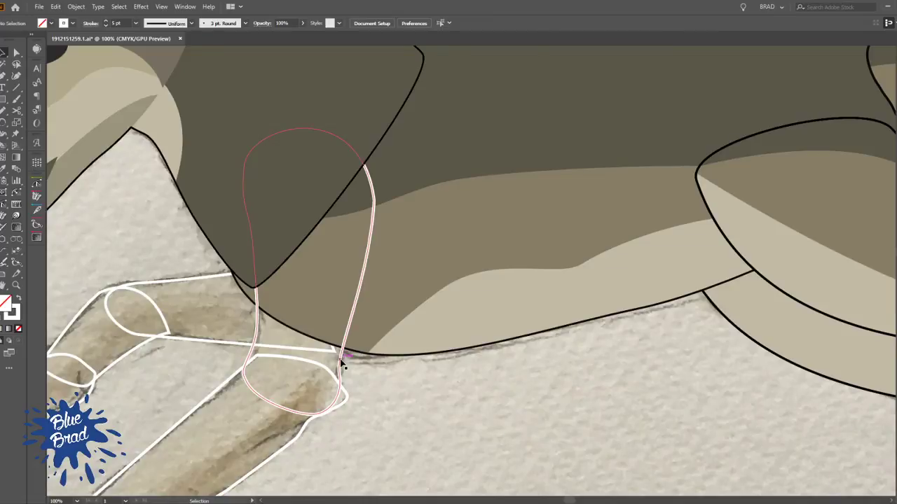
scroll(342, 362, down, 2)
drag(279, 390, 392, 409)
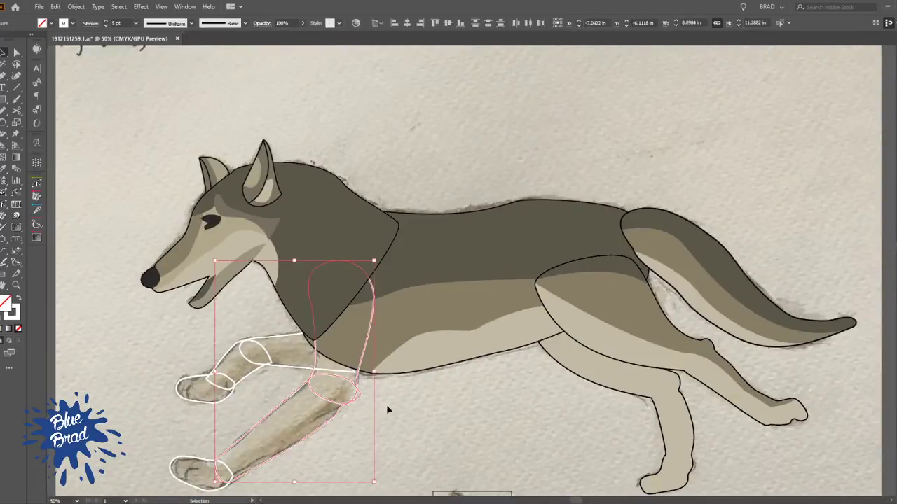
click(419, 437)
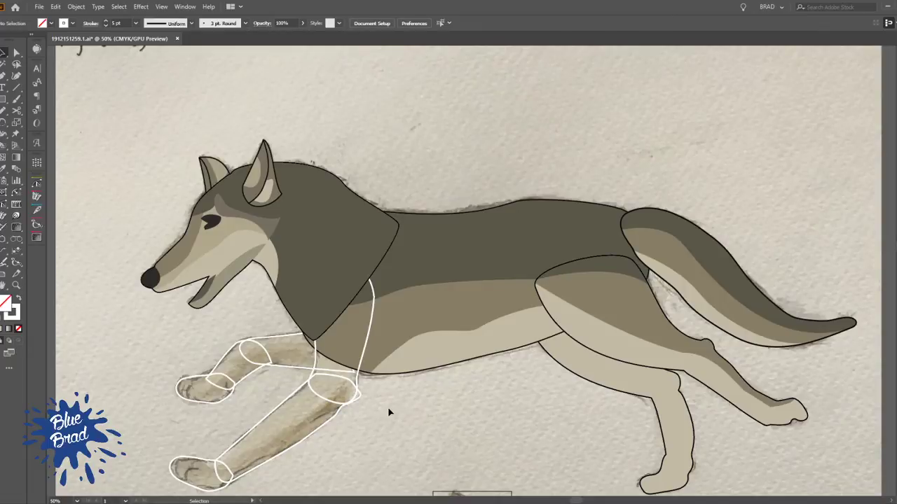
drag(391, 414, 455, 387)
In outline view, draw a shading curve with the Pen tool from the front upper leg's rear edge around the shoulder and down the forearm
key(a)
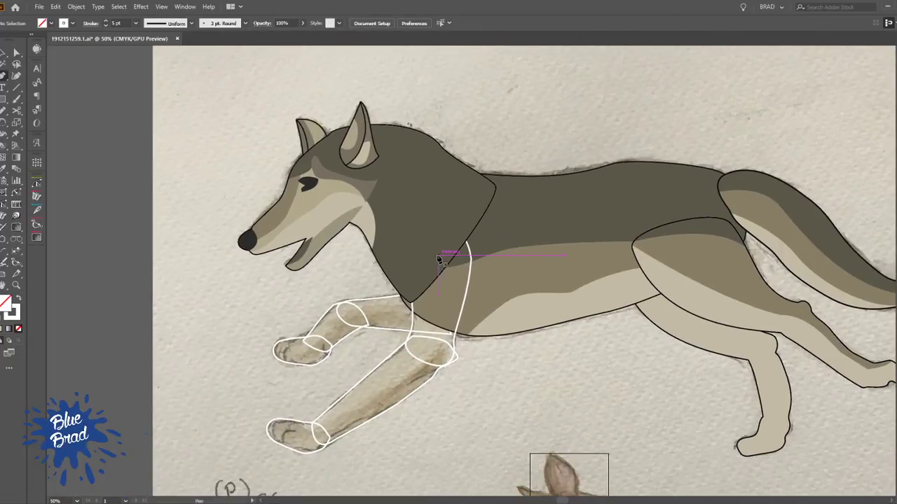
key(ctrl+y)
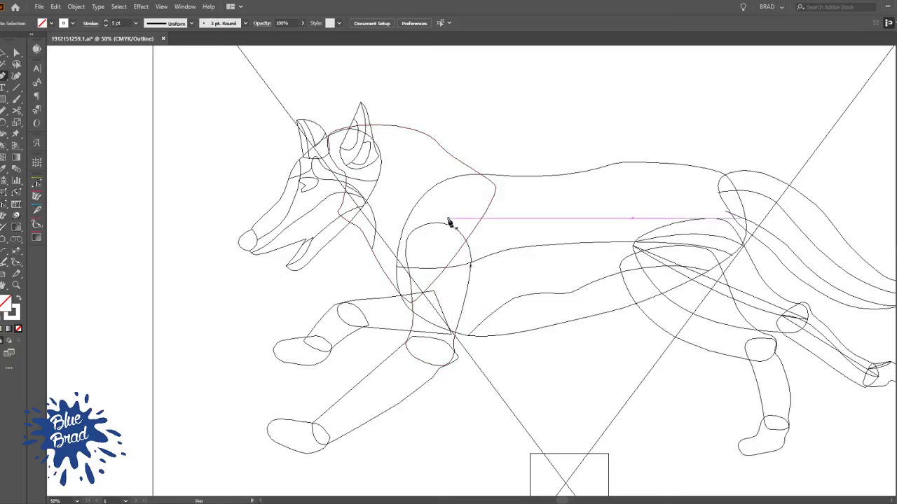
key(ctrl+y)
key(ctrl+y)
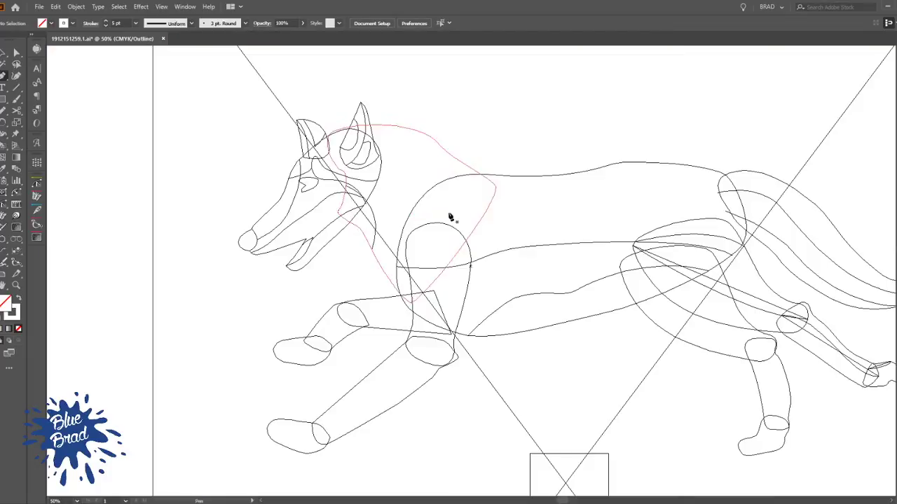
key(p)
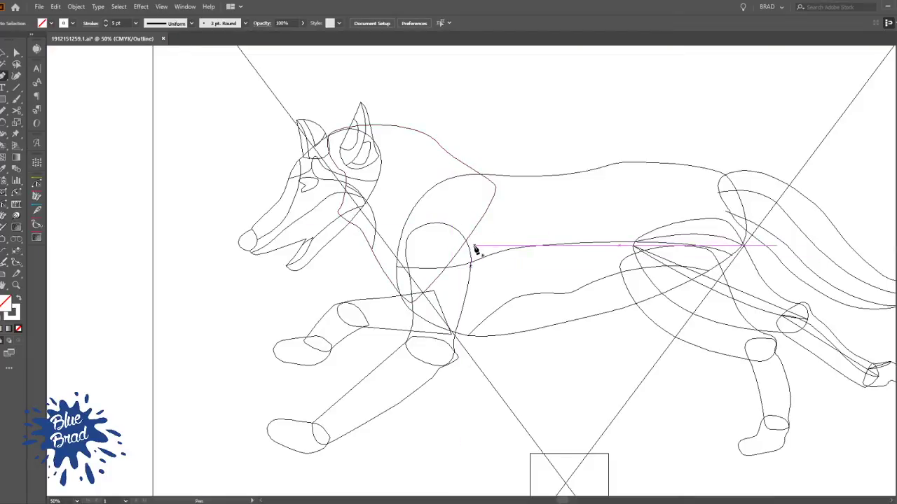
click(474, 245)
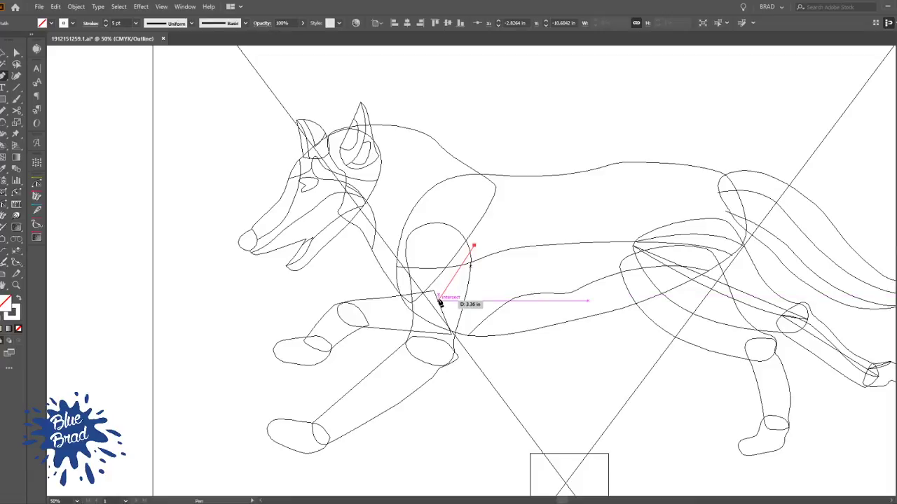
drag(423, 265, 424, 308)
drag(416, 345, 405, 364)
drag(322, 407, 305, 412)
key(v)
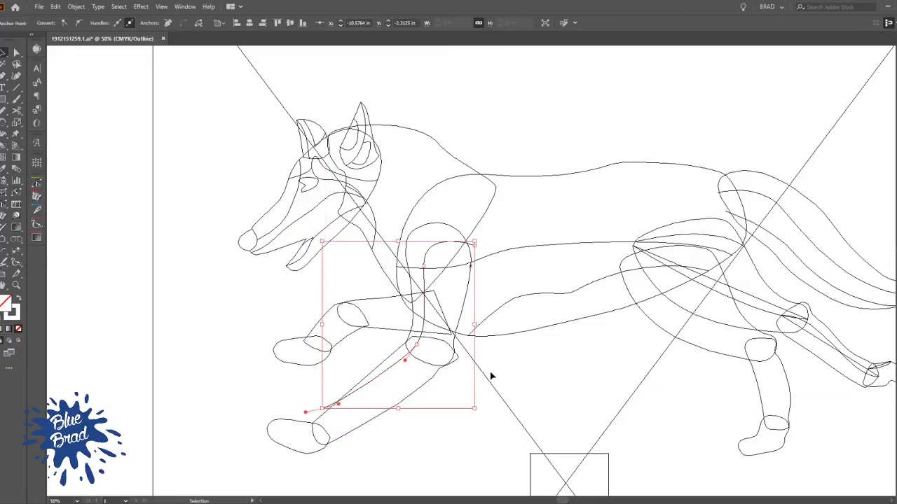
click(472, 342)
Cut the shading curve with the Scissors tool where it crosses the upper leg's rear outline and delete the overhanging end
key(a)
click(473, 247)
scroll(474, 247, up, 6)
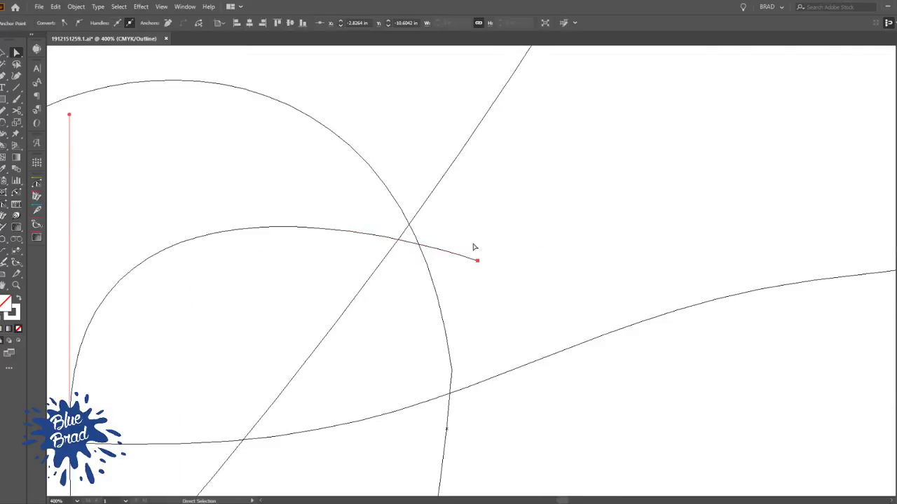
click(19, 111)
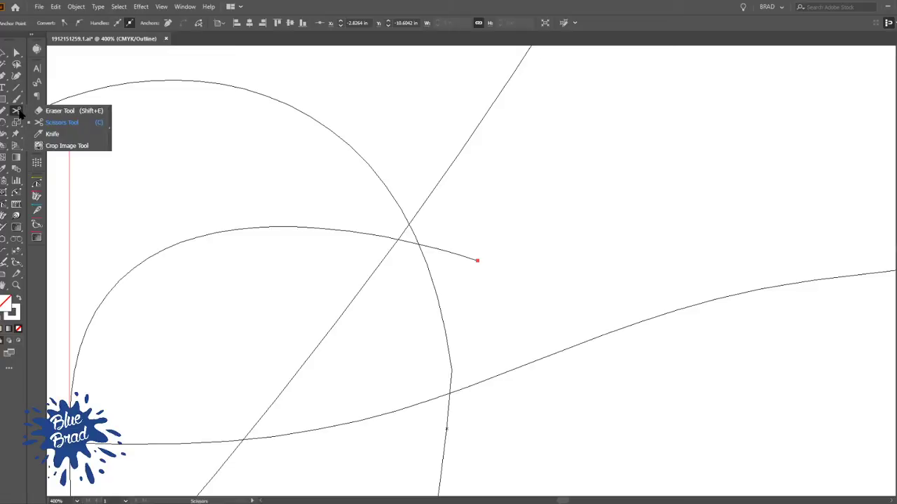
click(62, 122)
click(418, 244)
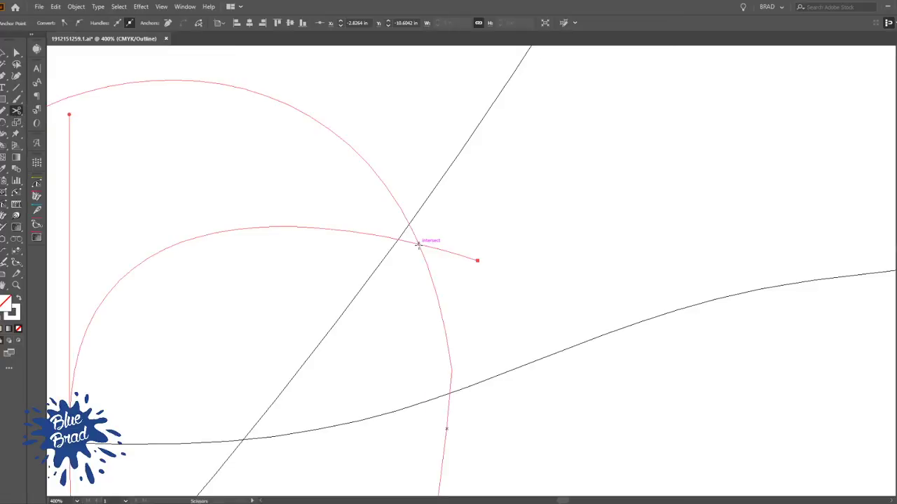
key(a)
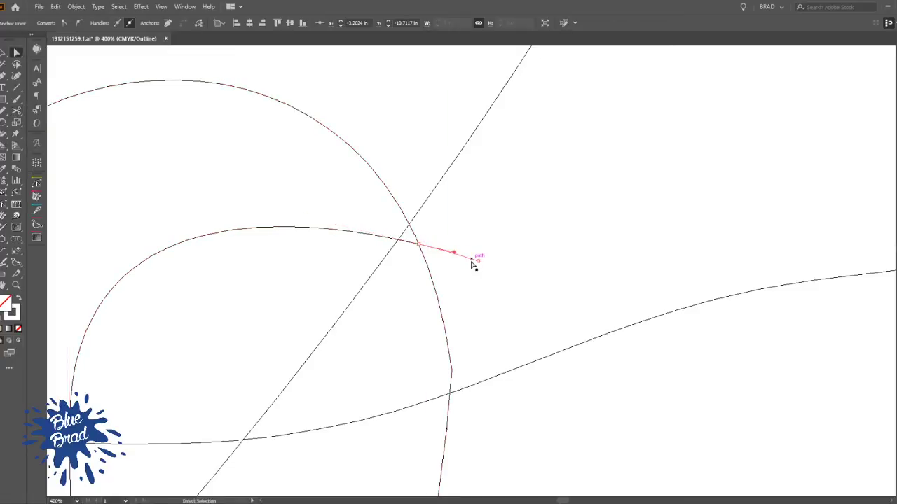
click(473, 263)
key(Delete)
scroll(472, 266, down, 1)
Cut the shading curve's lower end where it crosses the forearm's front outline and delete the overhanging piece
drag(347, 388, 406, 140)
drag(260, 372, 448, 204)
scroll(436, 227, down, 3)
drag(376, 326, 507, 171)
scroll(383, 257, up, 4)
click(357, 330)
key(c)
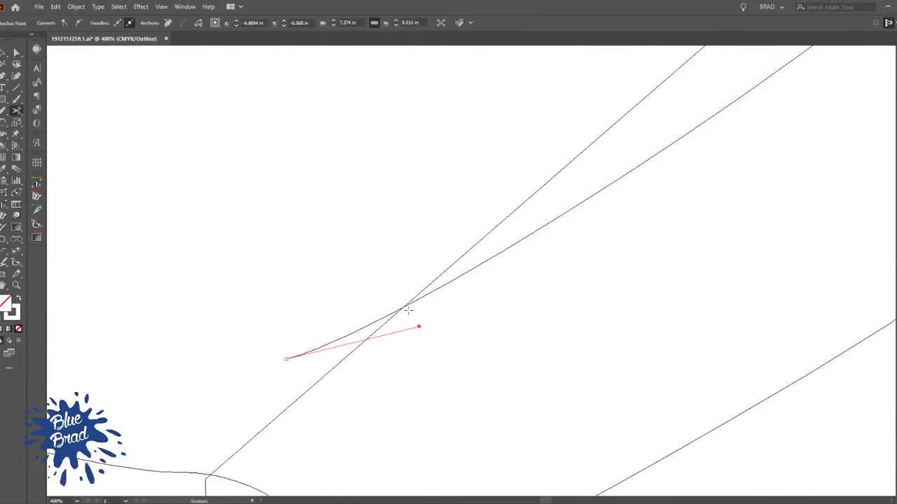
click(405, 307)
ctrl+click(401, 265)
key(v)
click(315, 351)
key(Delete)
scroll(330, 292, down, 6)
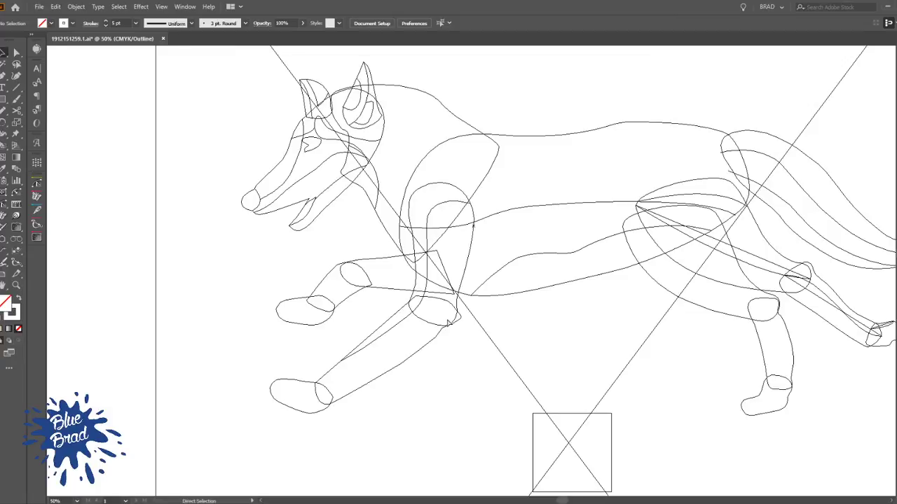
Draw a second shading curve with the Pen tool from behind the elbow along the forearm's lower side to just past the wrist
key(ctrl+y)
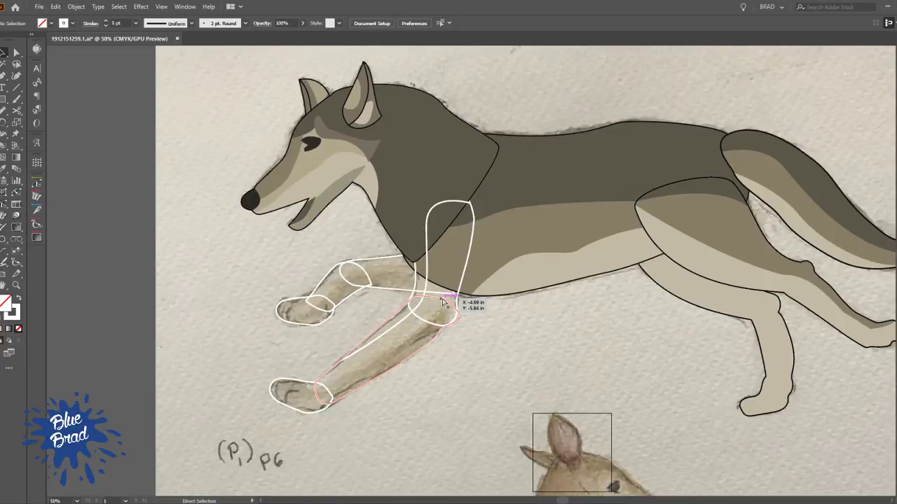
key(ctrl+y)
key(p)
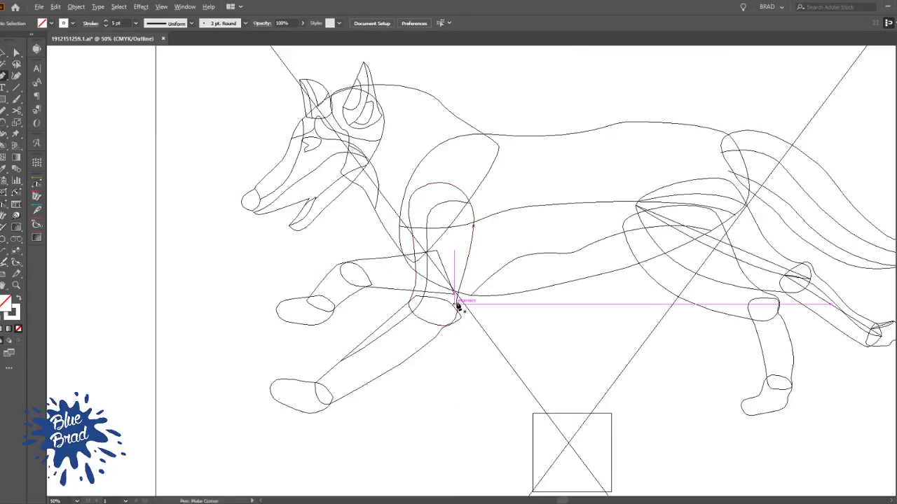
scroll(457, 304, up, 2)
drag(475, 305, 457, 295)
drag(424, 333, 423, 308)
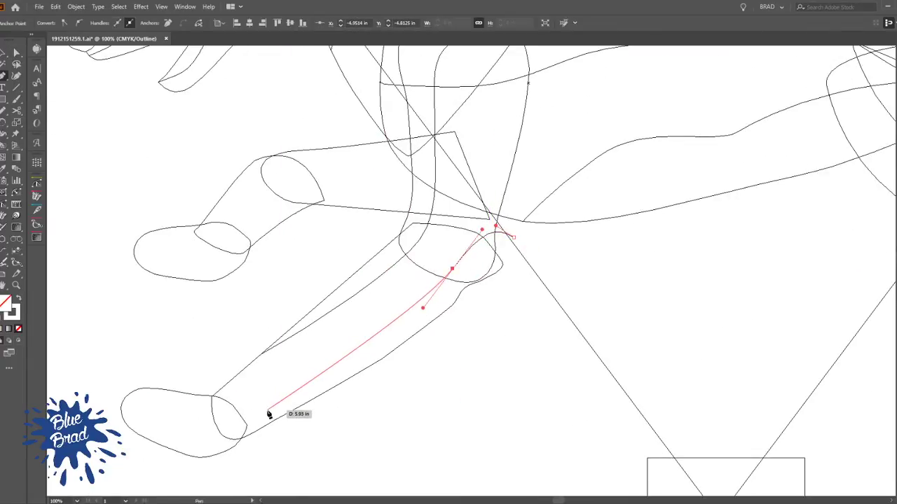
drag(267, 407, 252, 411)
drag(246, 444, 246, 454)
ctrl+click(317, 444)
drag(321, 439, 440, 416)
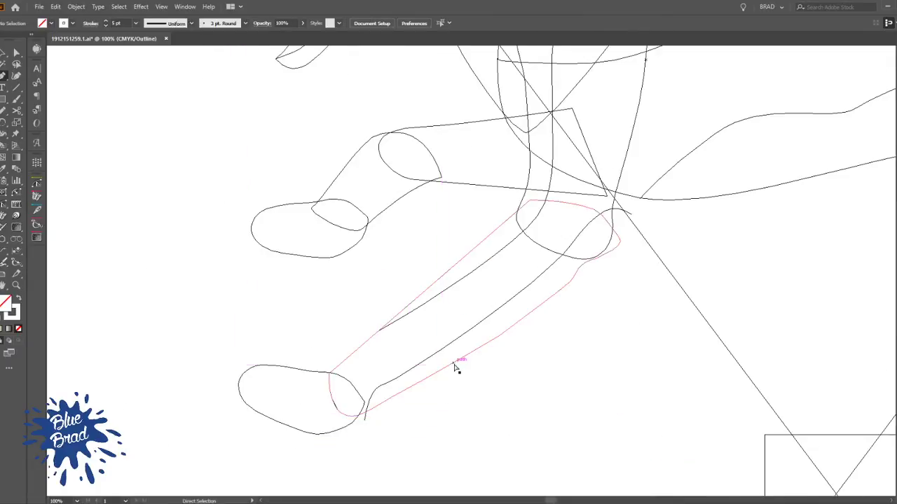
Check the leg against the sketch and draw a short shading curve with the Pen tool across the top of the near front paw to the wrist
key(ctrl+y)
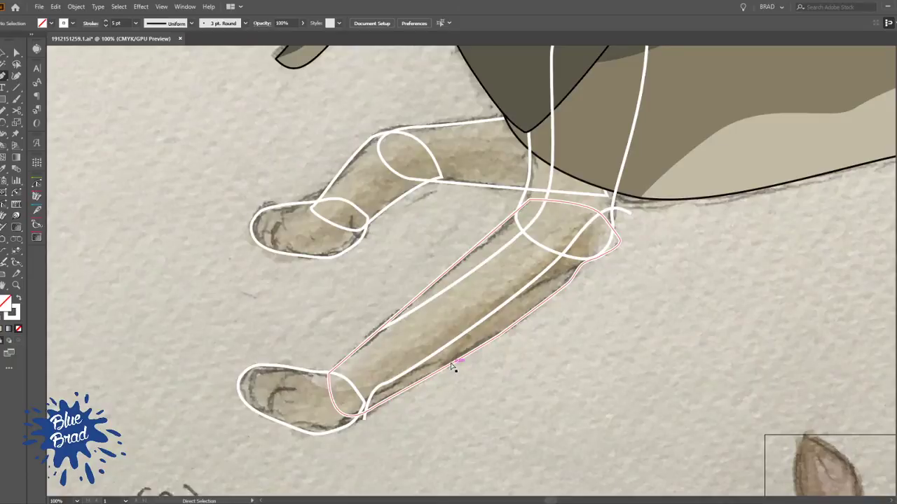
key(ctrl+y)
drag(334, 404, 367, 460)
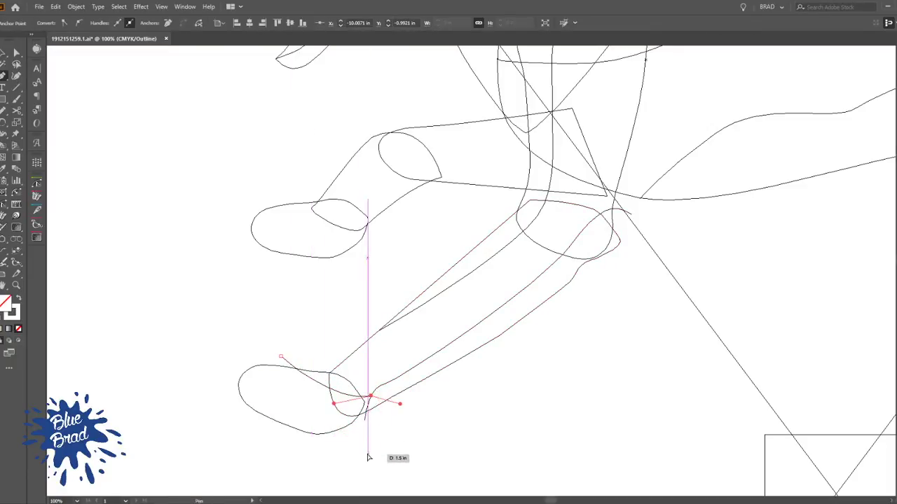
ctrl+click(431, 439)
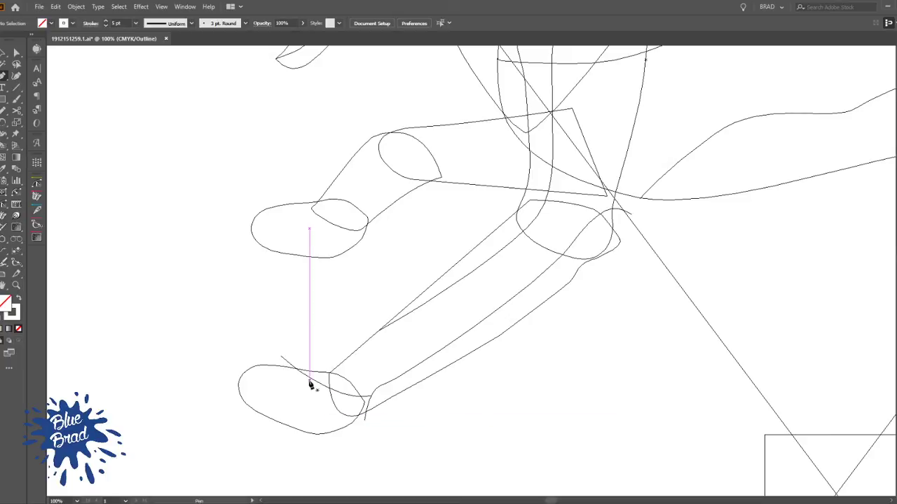
Trim the paw shading curve where it crosses the paw's upper outline, removing the overhanging end
ctrl+click(285, 360)
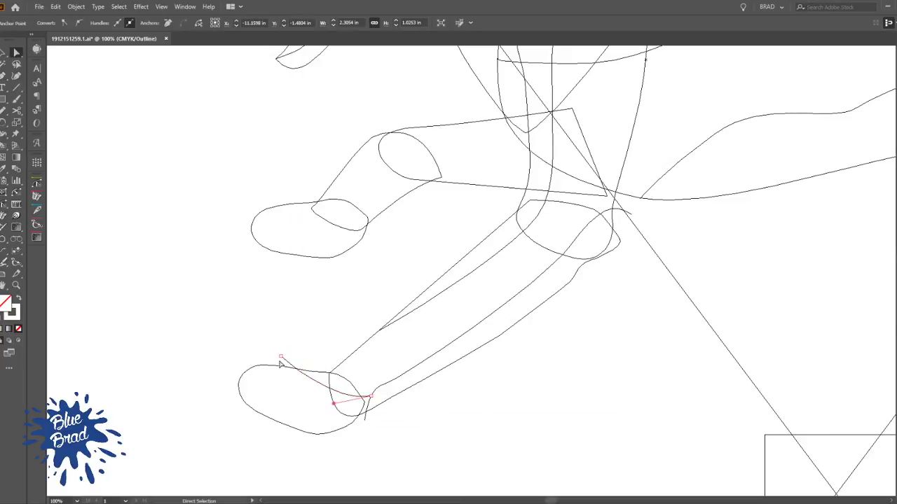
key(n)
key(shift+n)
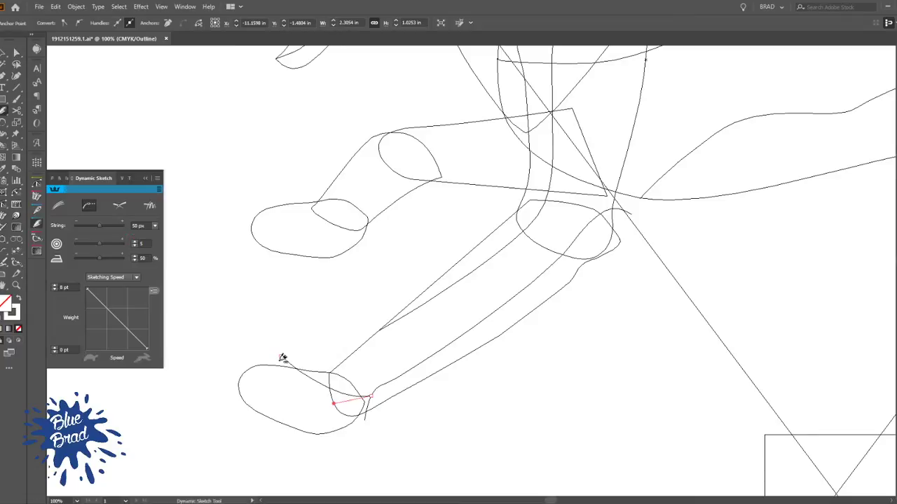
click(282, 358)
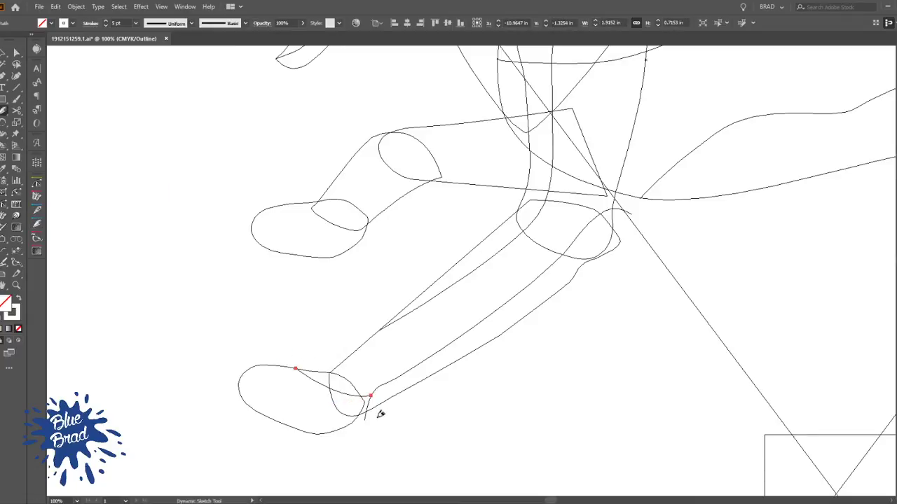
Trim the lower forearm shading curve at the wrist and elbow outlines, removing both overhanging ends
scroll(386, 401, up, 3)
scroll(339, 387, down, 2)
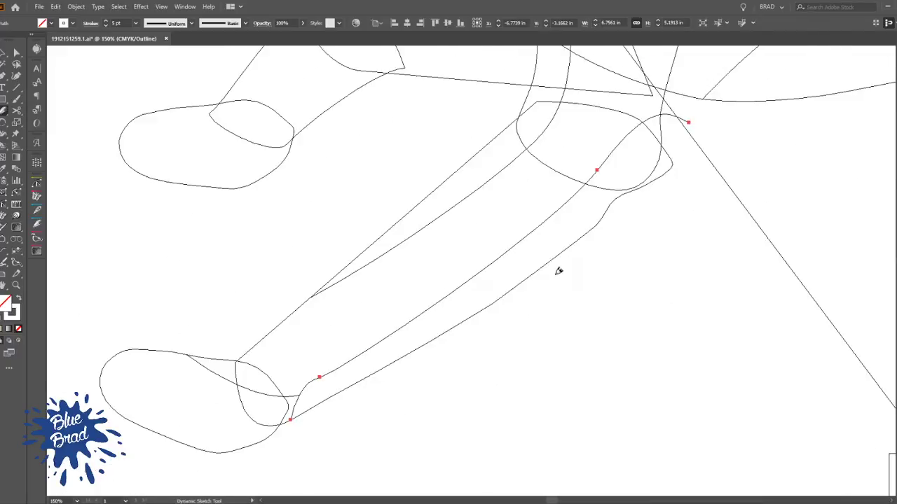
click(485, 235)
scroll(520, 286, down, 3)
drag(520, 287, 565, 237)
key(v)
click(575, 295)
drag(541, 300, 413, 385)
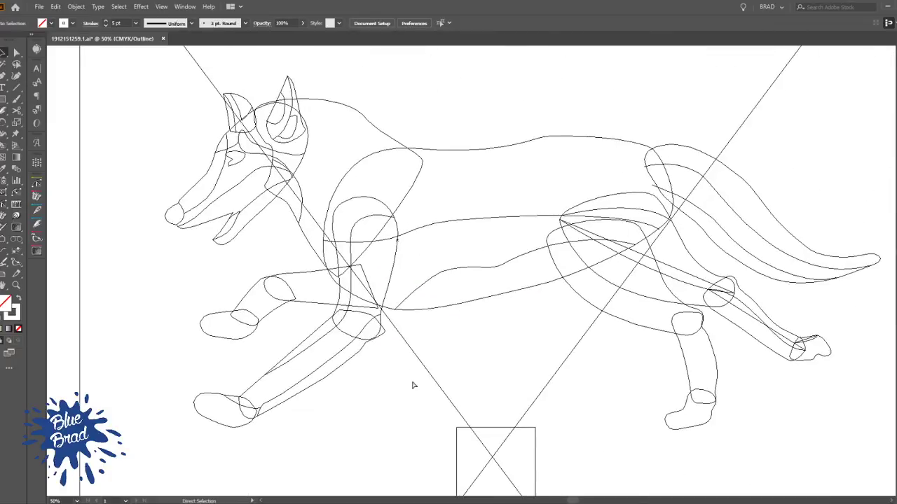
Return to preview, select all the near front leg's outlines and shading curves, remove their stroke and group them
key(ctrl+y)
scroll(388, 304, up, 2)
scroll(386, 317, down, 2)
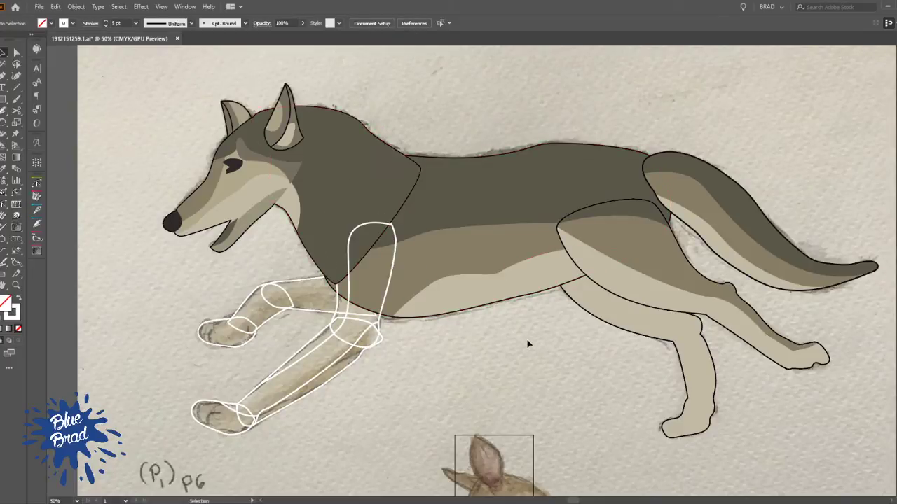
scroll(312, 253, up, 2)
scroll(312, 253, down, 1)
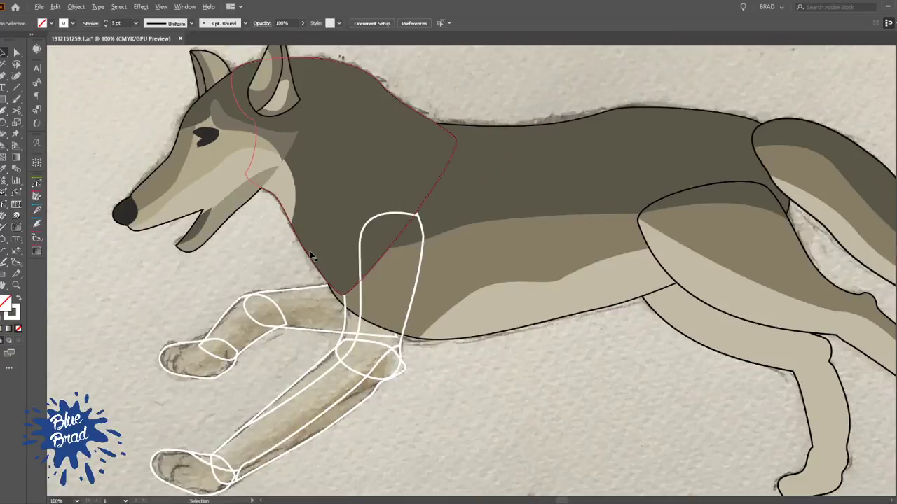
click(363, 311)
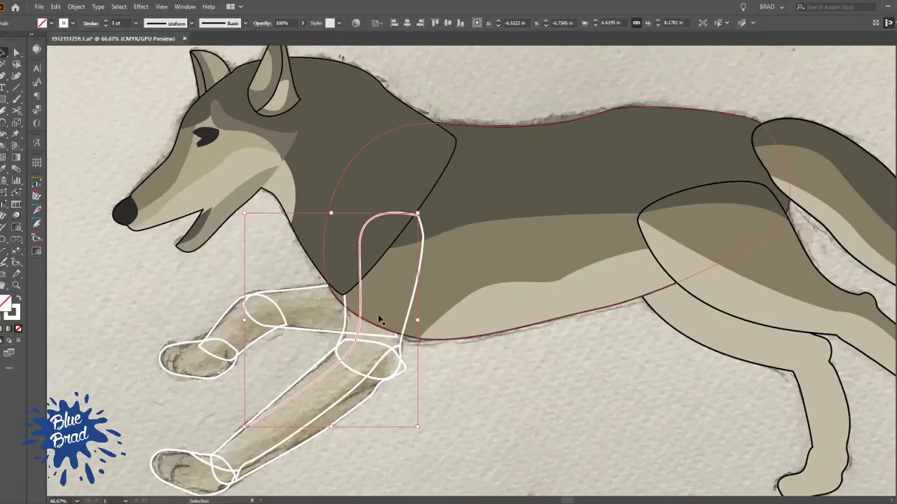
drag(400, 354, 235, 475)
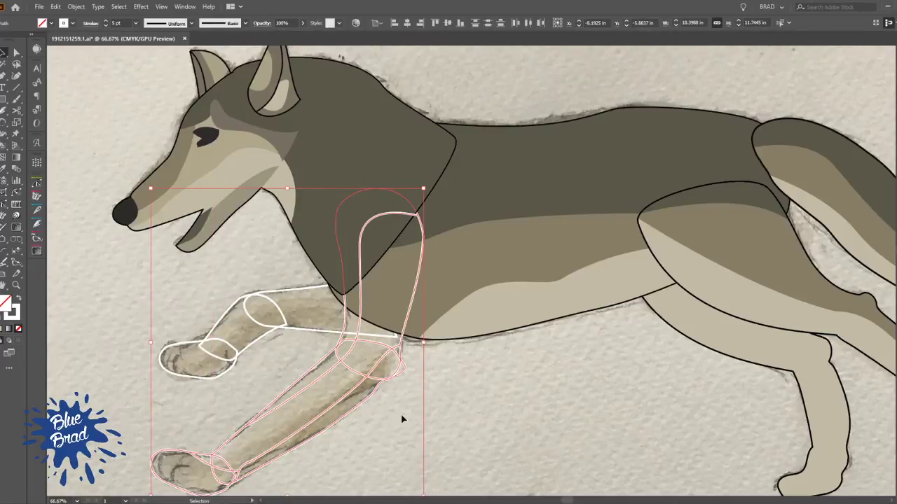
key(slash)
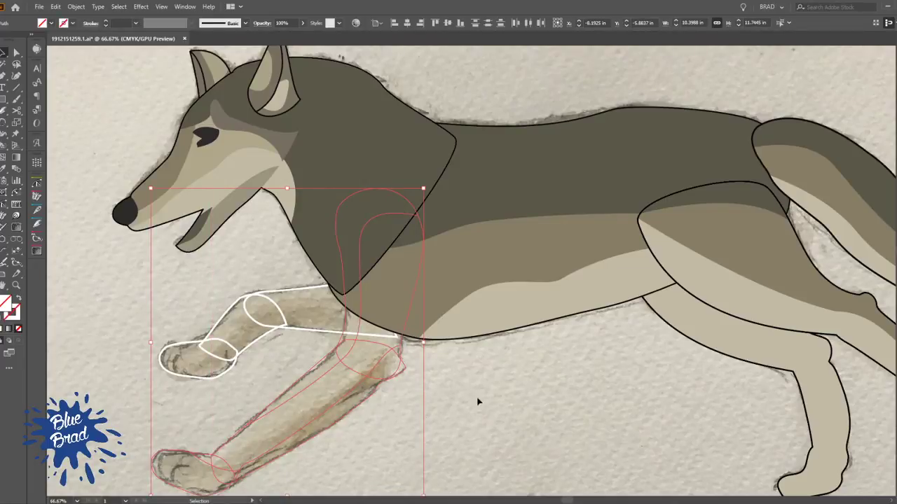
key(ctrl+g)
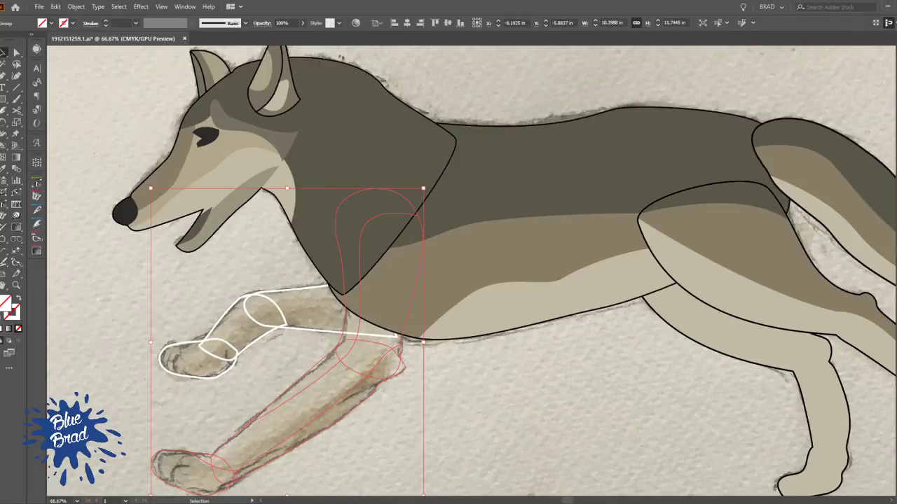
Turn the leg group into a Live Paint group and fill its front shading strip with the back's dark colour
key(k)
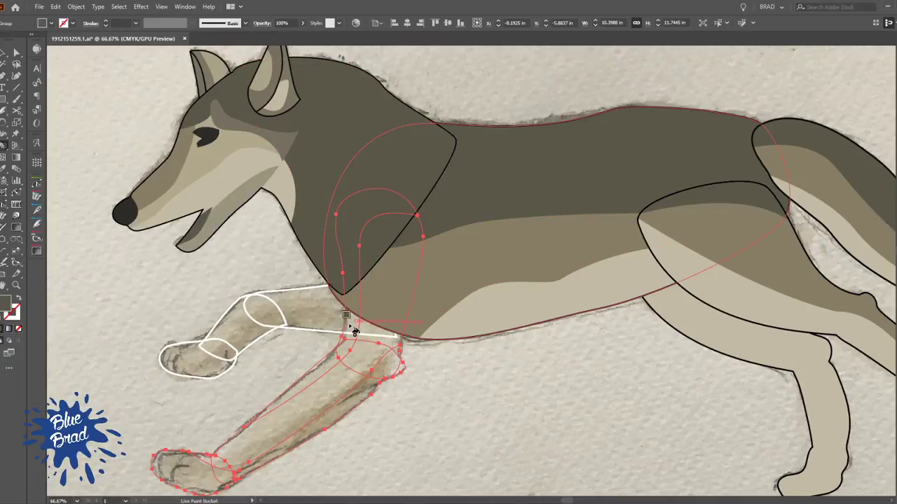
click(358, 327)
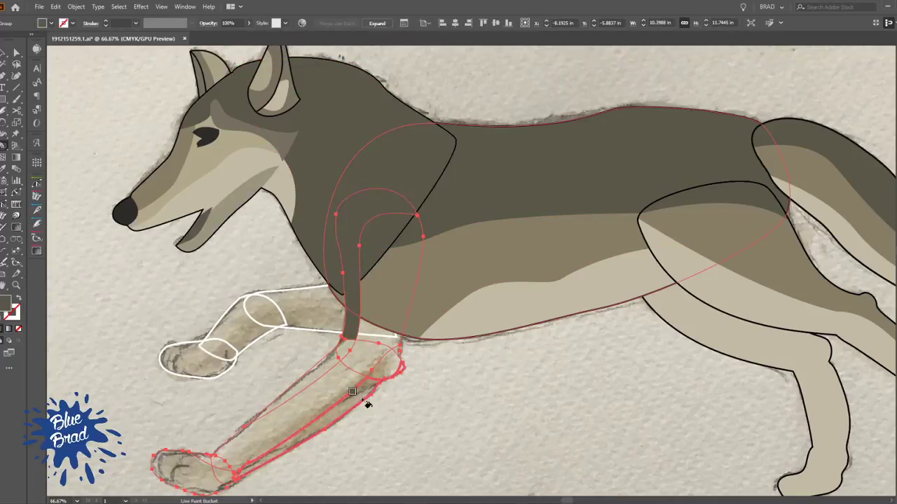
click(340, 354)
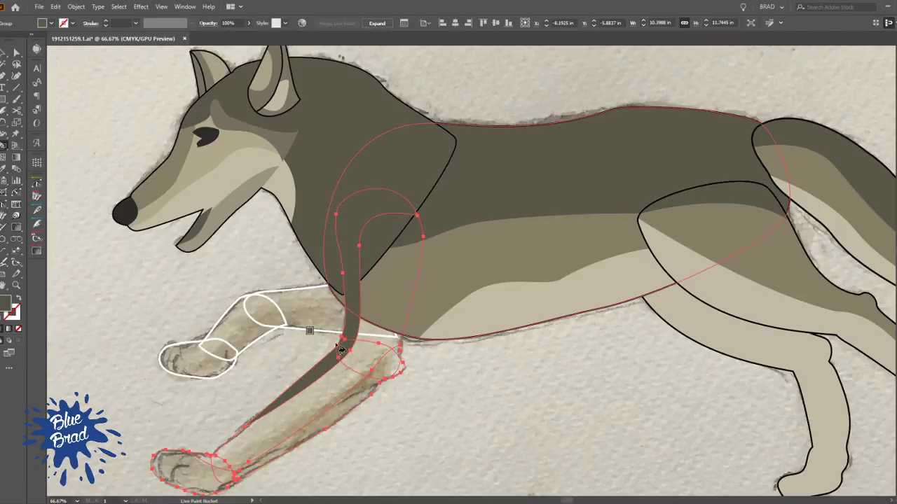
scroll(361, 335, up, 2)
scroll(360, 337, down, 2)
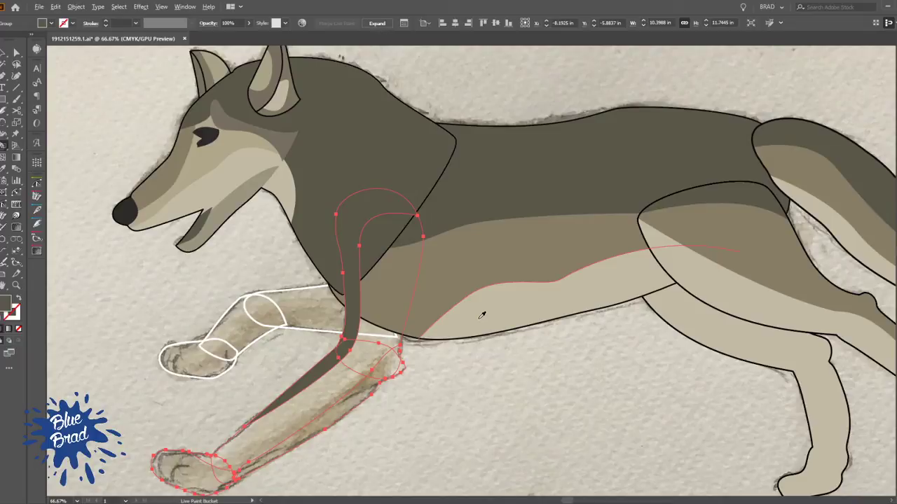
Live Paint the leg's front and rear shading strips in the flank's mid brown and its middle area in the belly's light beige
alt+click(457, 275)
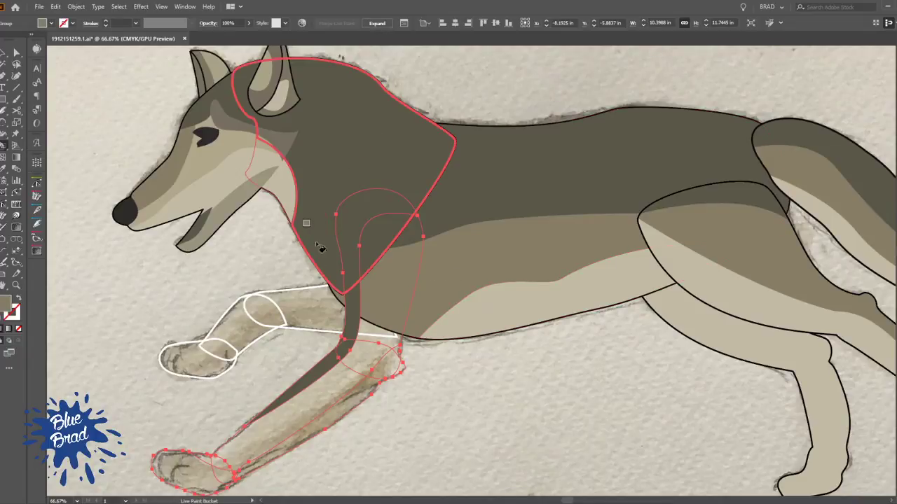
click(356, 322)
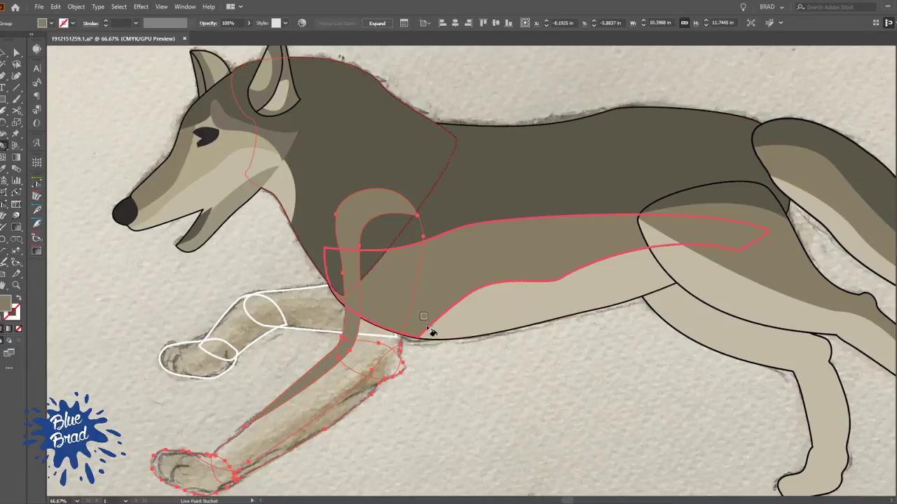
click(376, 343)
click(351, 391)
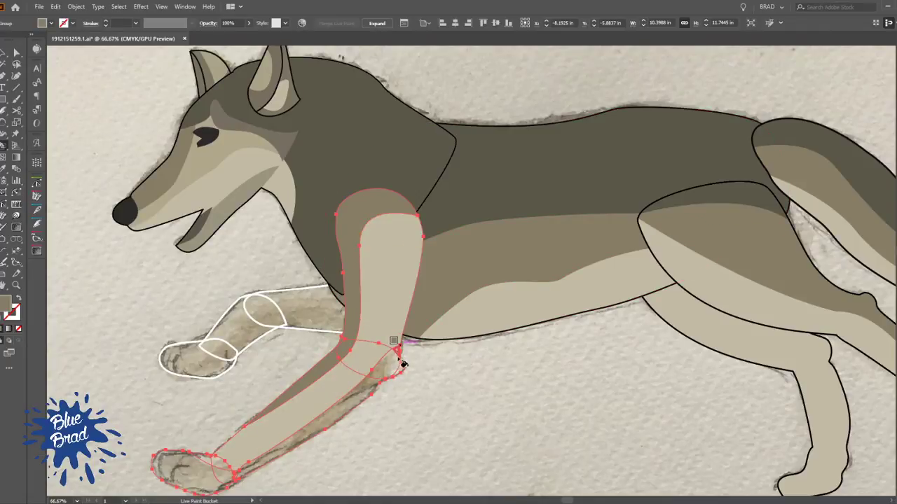
click(391, 377)
drag(334, 451, 431, 353)
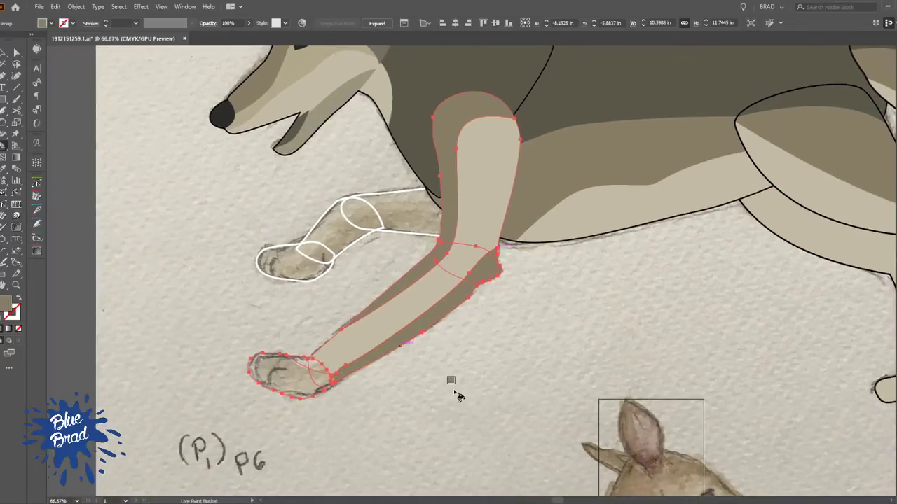
Live Paint the near front paw mid brown and the wedge above its shading curve light beige
scroll(343, 406, up, 4)
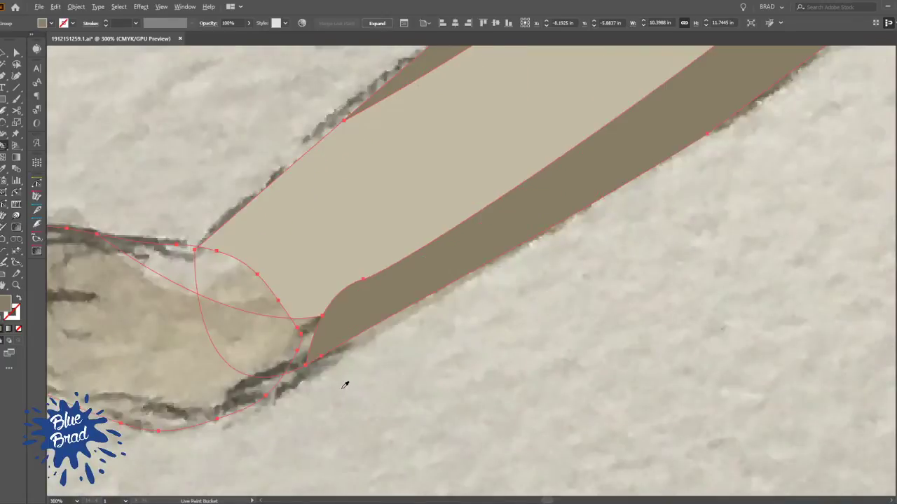
drag(292, 371, 420, 354)
click(437, 321)
click(392, 332)
click(316, 343)
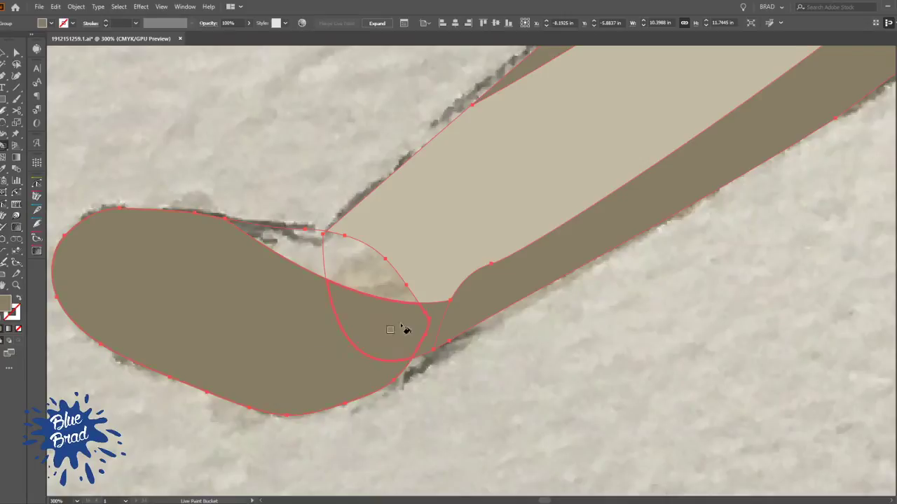
click(375, 253)
click(315, 260)
key(ctrl+minus)
key(ctrl+minus)
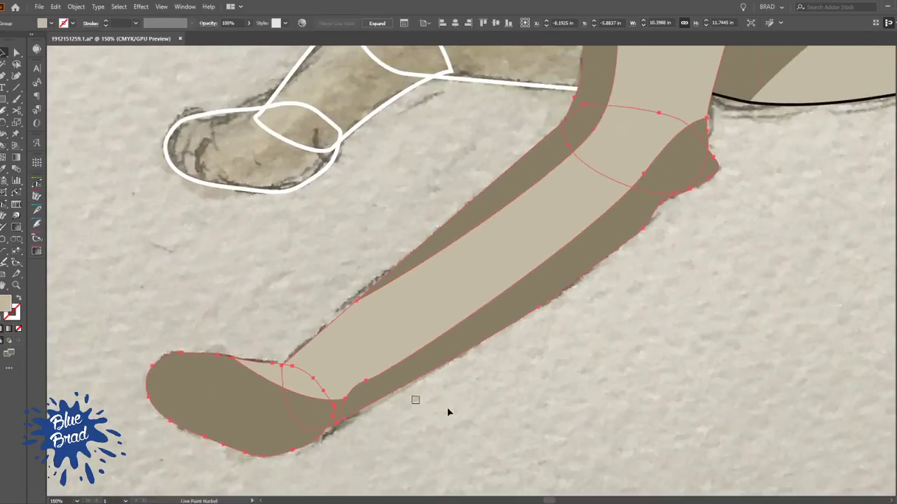
Give the painted near front leg a black outline around its outer contour
click(482, 408)
scroll(555, 348, down, 3)
drag(626, 372, 414, 440)
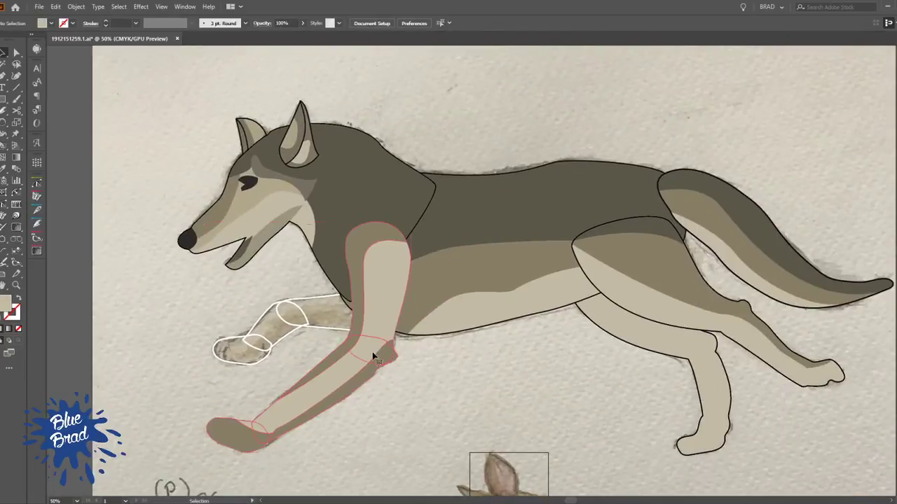
click(372, 352)
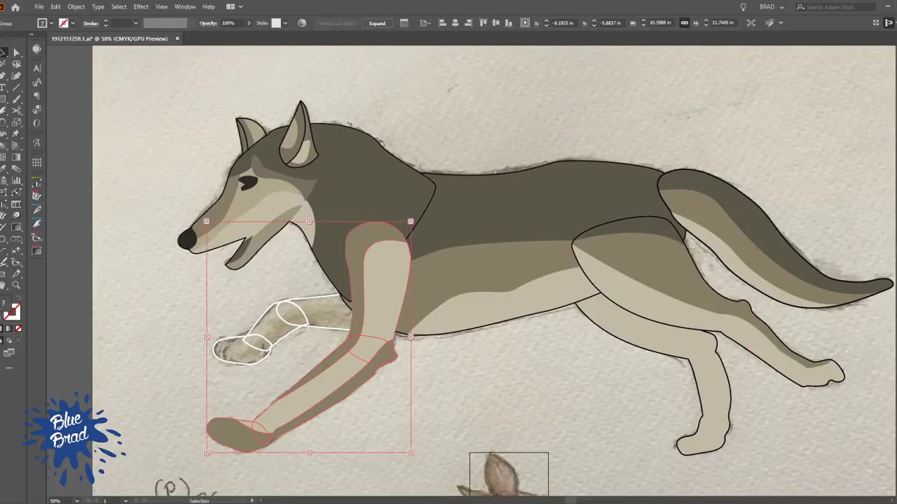
click(454, 404)
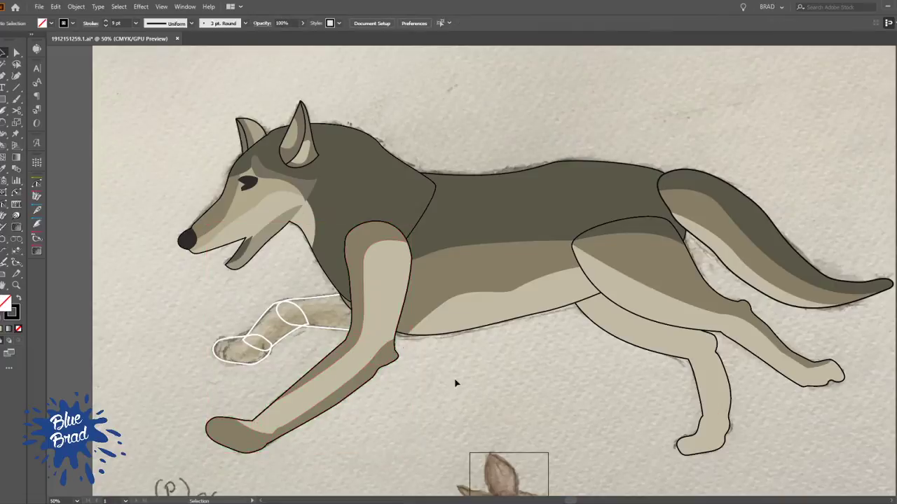
Try sending the near front leg behind the head and neck shape, and bring it back in front of them
click(409, 204)
click(404, 343)
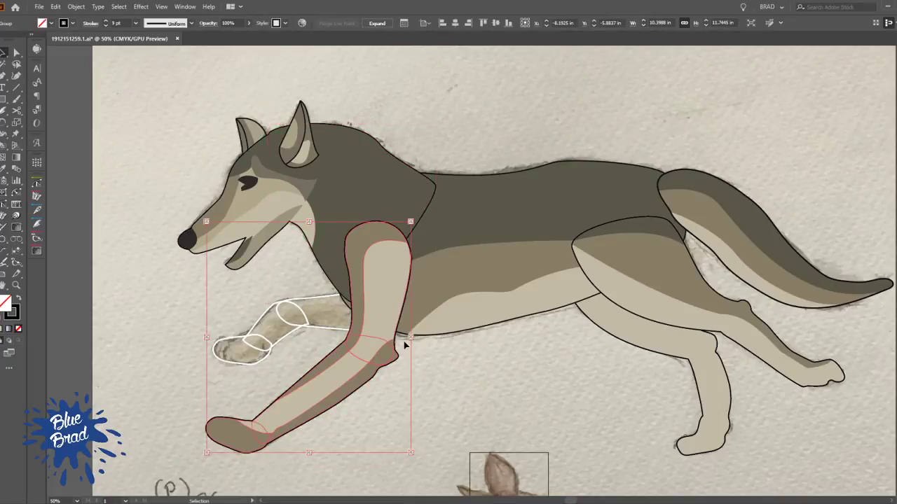
key(ctrl+bracketleft)
click(456, 389)
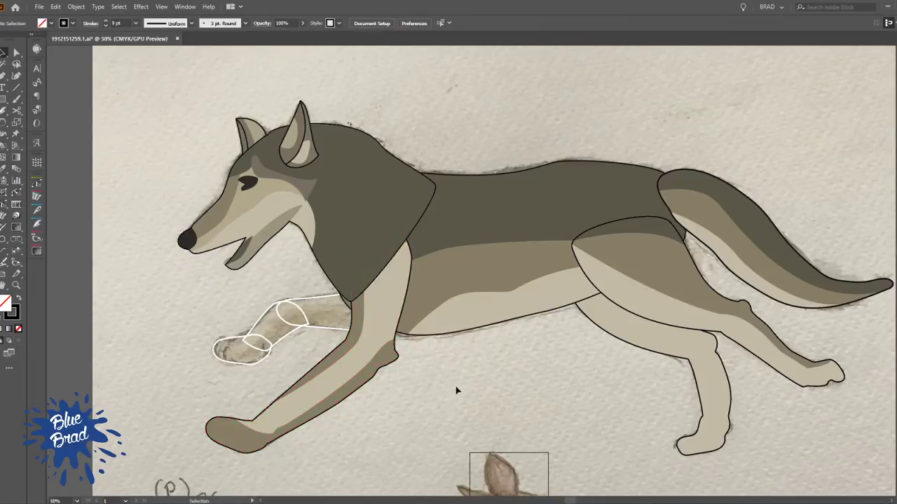
click(379, 320)
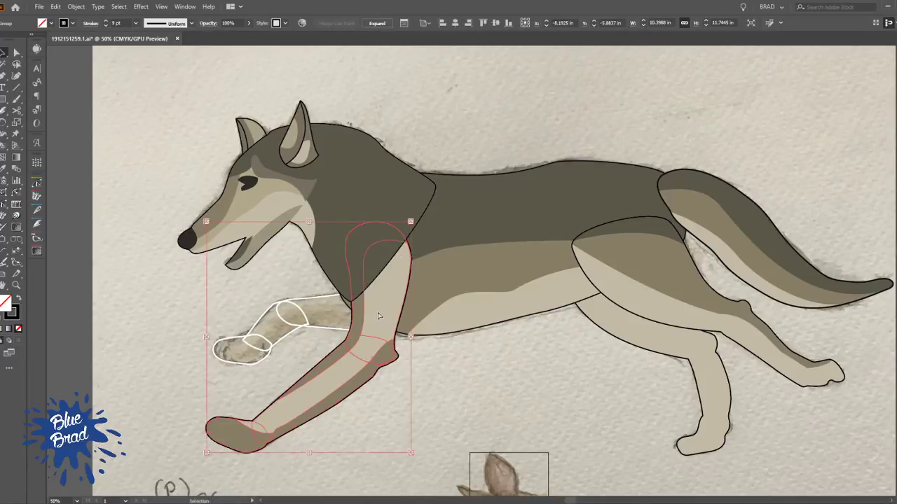
key(ctrl+bracketright)
click(477, 394)
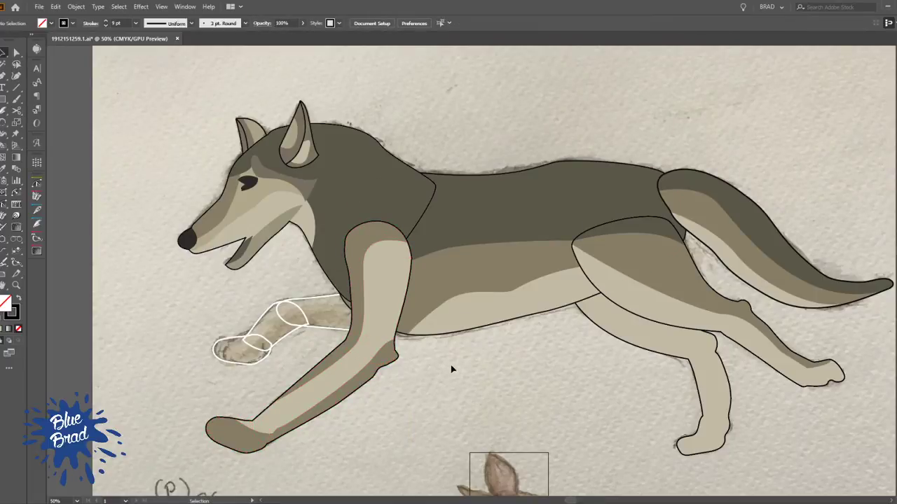
Draw a curved shading line through the far front leg, from the paw's rear edge forward and up behind the near leg
scroll(310, 301, up, 1)
click(310, 320)
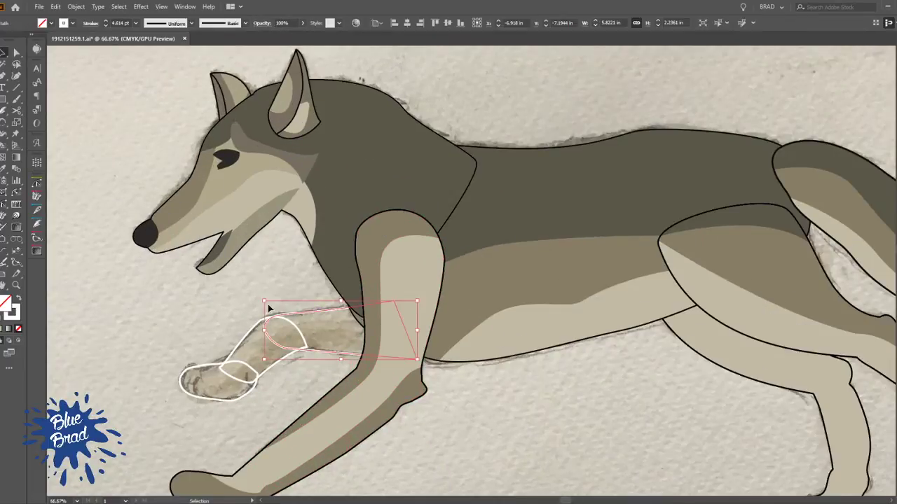
shift+click(257, 362)
key(a)
key(v)
click(298, 363)
key(p)
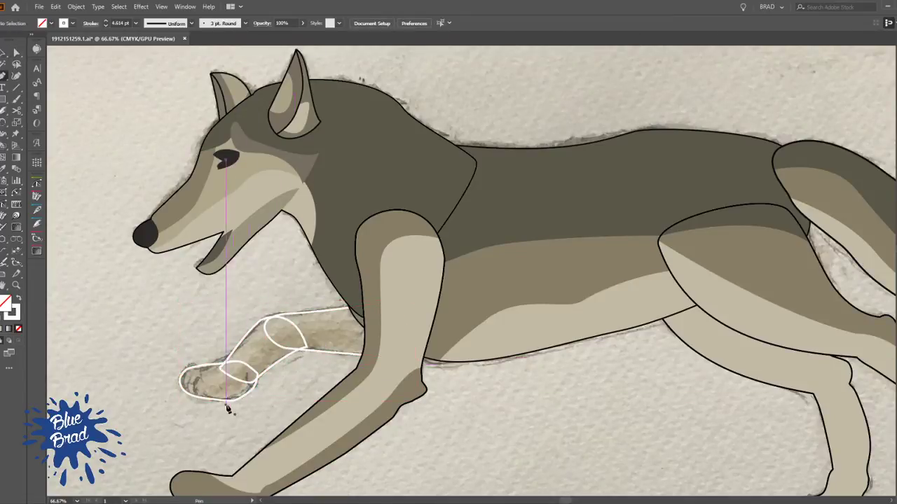
click(265, 383)
drag(220, 388, 204, 384)
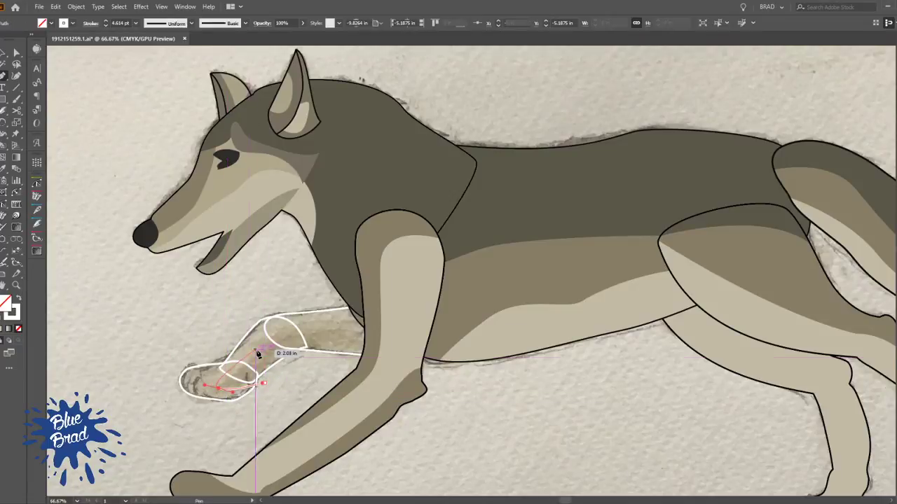
drag(389, 334, 425, 351)
ctrl+click(325, 371)
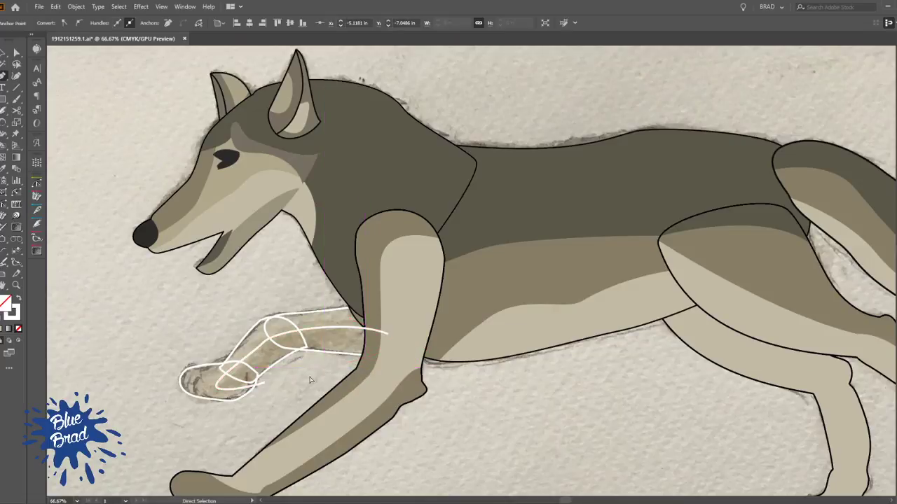
Adjust the paw end of the far front leg's shading line so it meets the paw's rear outline
scroll(259, 383, up, 1)
scroll(298, 389, up, 2)
key(v)
click(339, 366)
drag(308, 398, 365, 310)
key(ctrl+a)
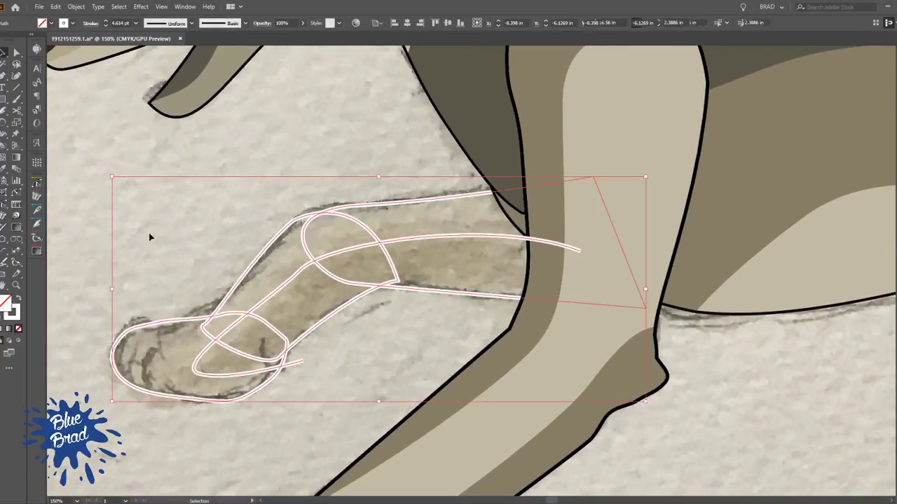
key(n)
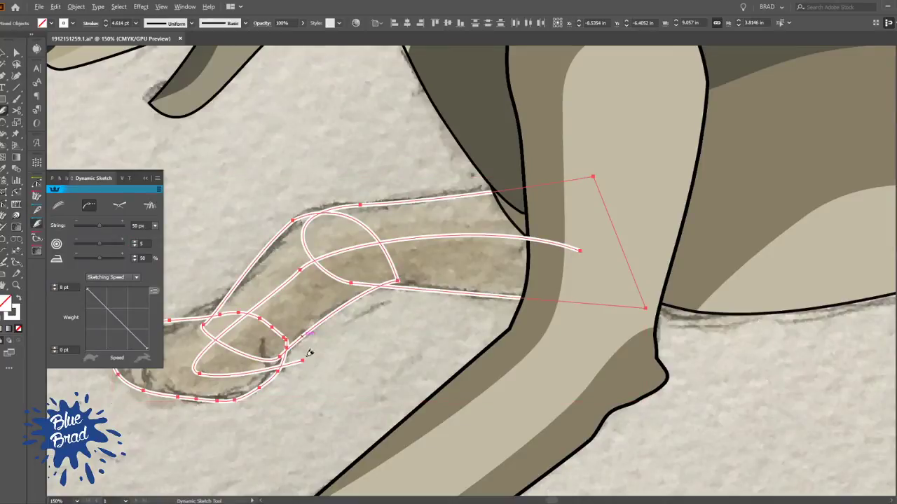
drag(304, 352, 313, 410)
key(ctrl+z)
drag(297, 356, 307, 385)
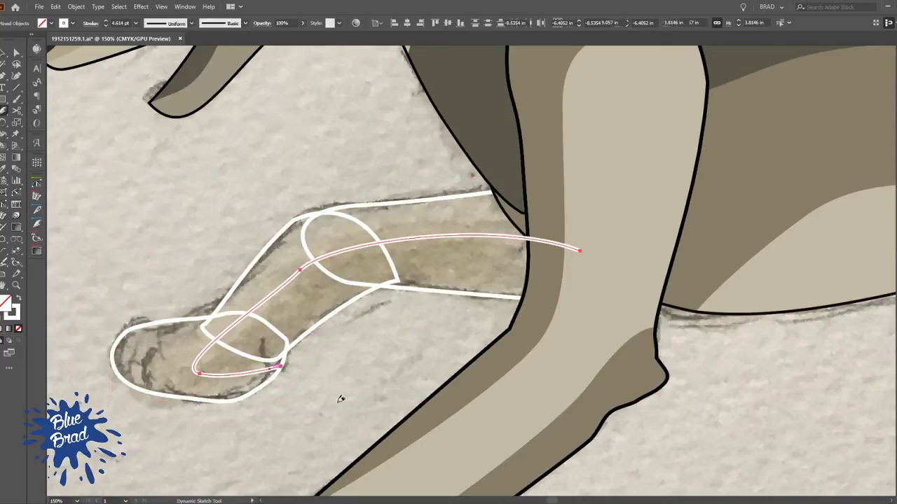
drag(367, 359, 287, 374)
ctrl+click(304, 351)
scroll(326, 324, down, 2)
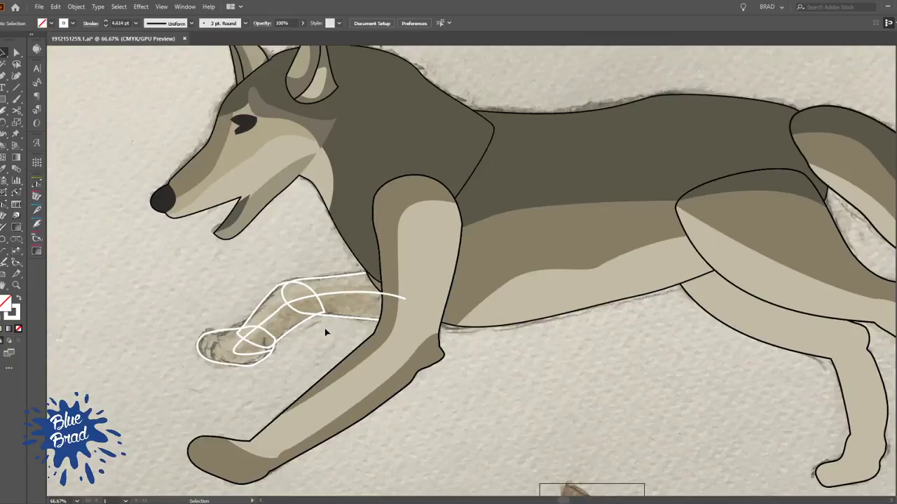
Remove the stroke from all the far front leg parts and their shading line, and ready them for Live Paint
drag(224, 266, 257, 269)
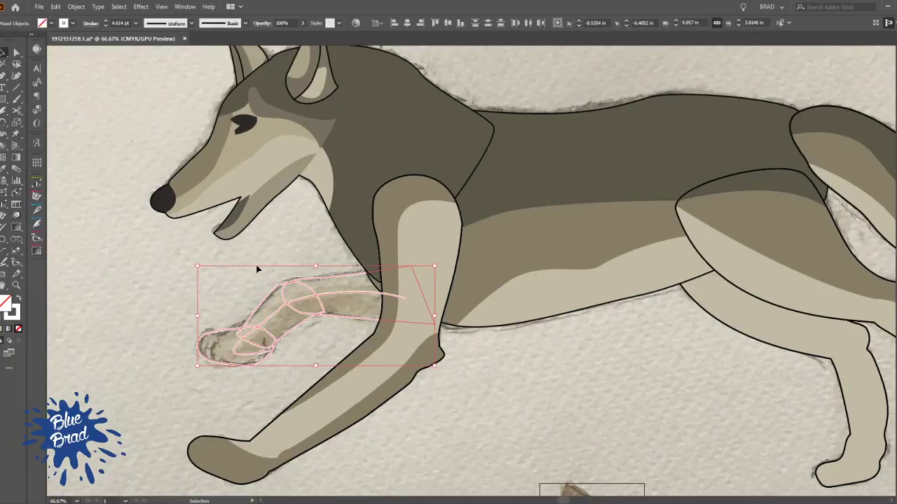
key(slash)
key(k)
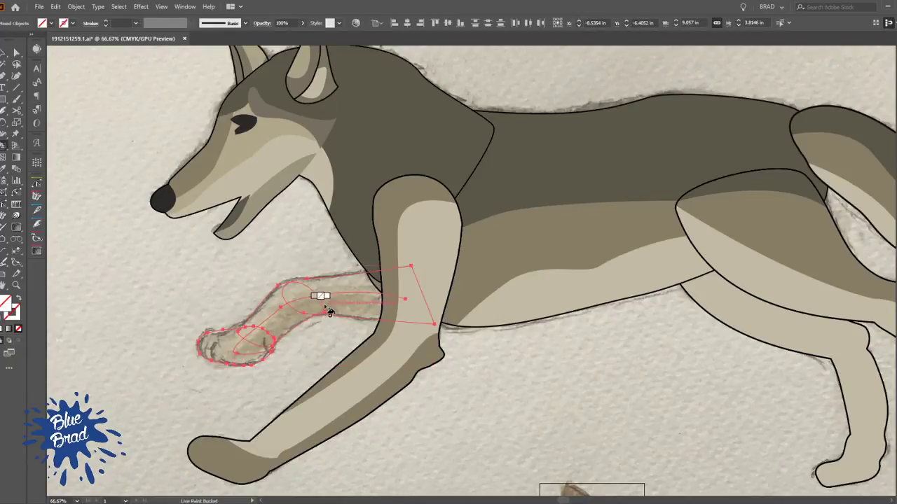
alt+click(385, 335)
click(364, 309)
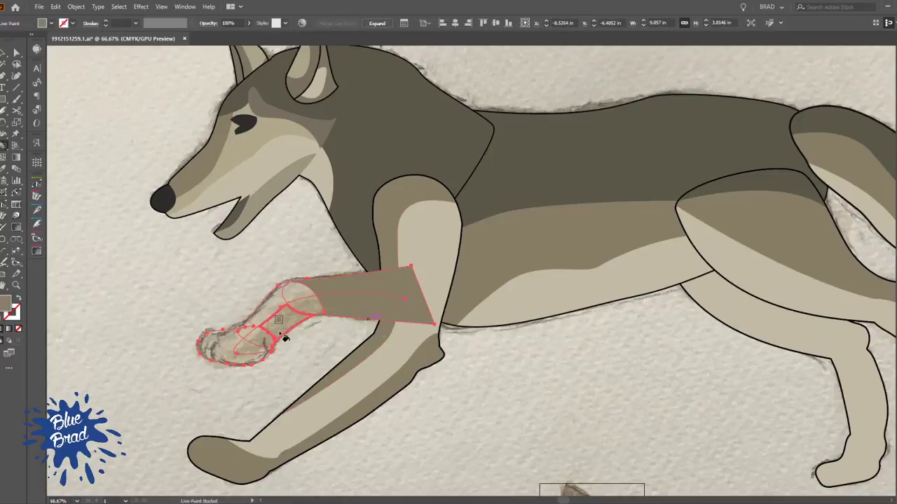
key(ctrl+z)
key(ctrl+z)
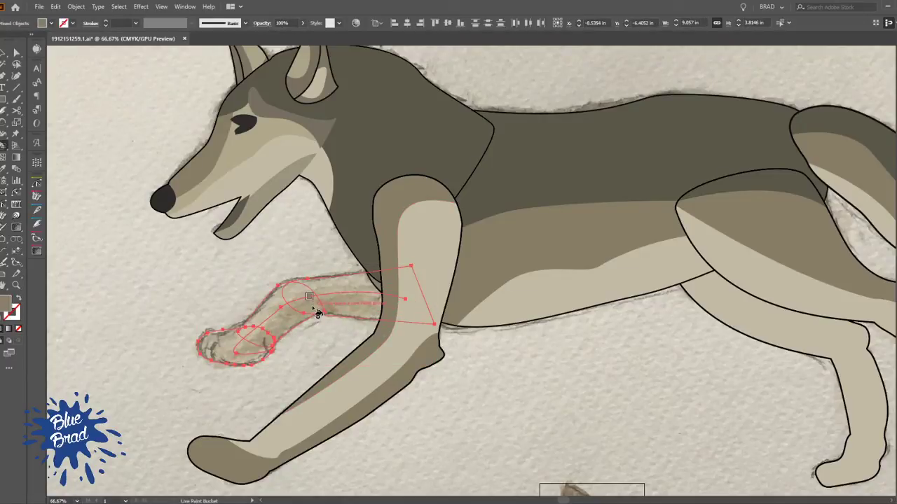
Live Paint the strip beneath the far front leg's shading line, from paw to knee, in the flank's mid brown
click(260, 343)
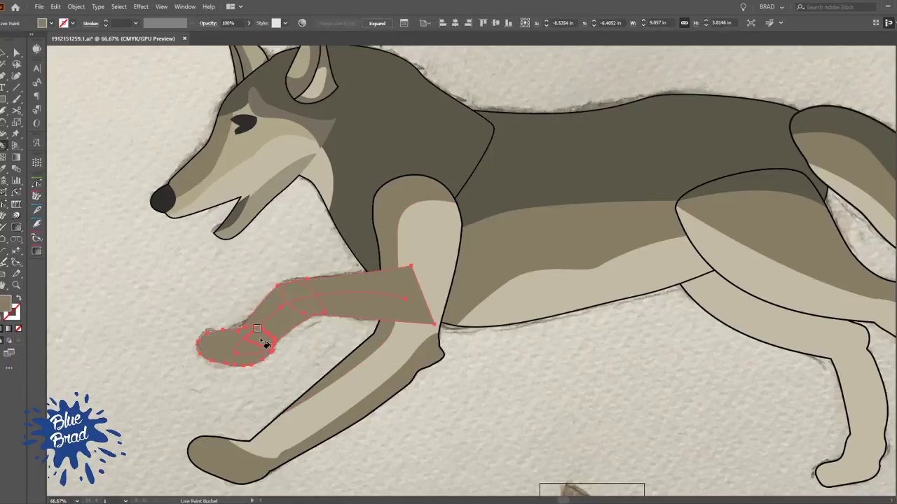
click(284, 321)
click(344, 321)
Extend the upper end of the far front leg's shading line past the leg's hidden rear edge
scroll(349, 313, up, 3)
key(a)
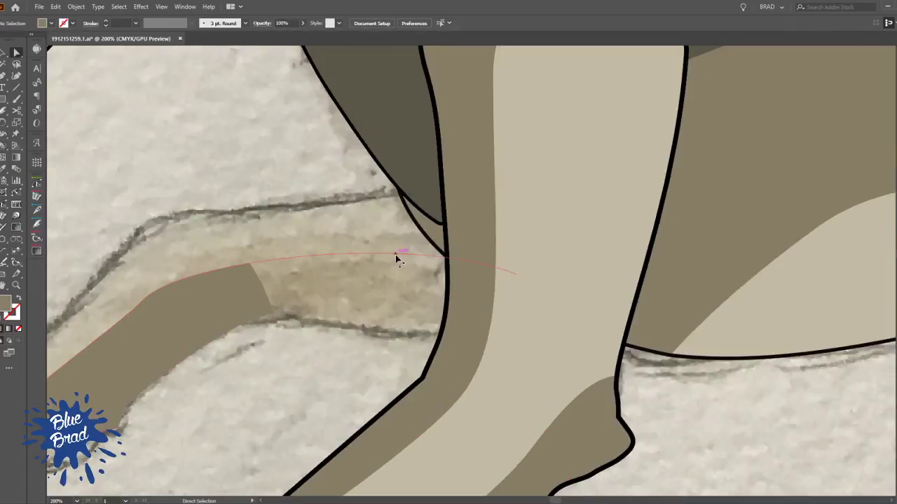
click(427, 256)
click(520, 276)
click(517, 275)
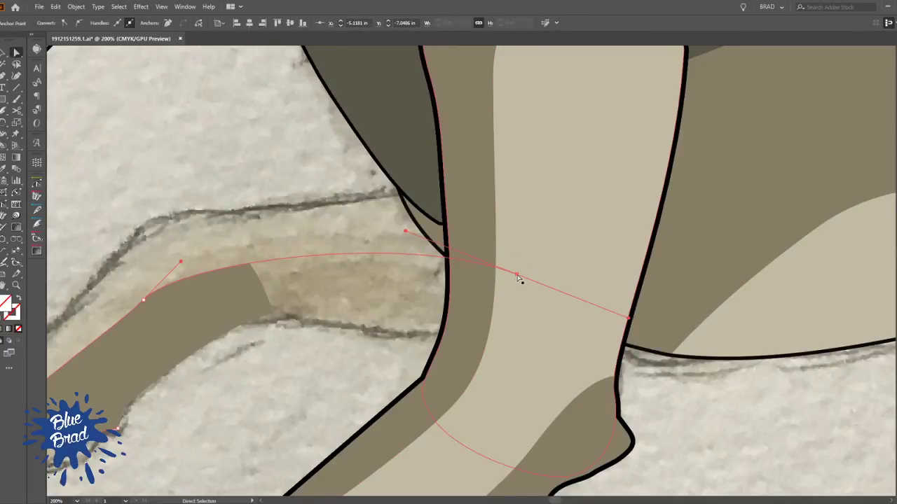
key(p)
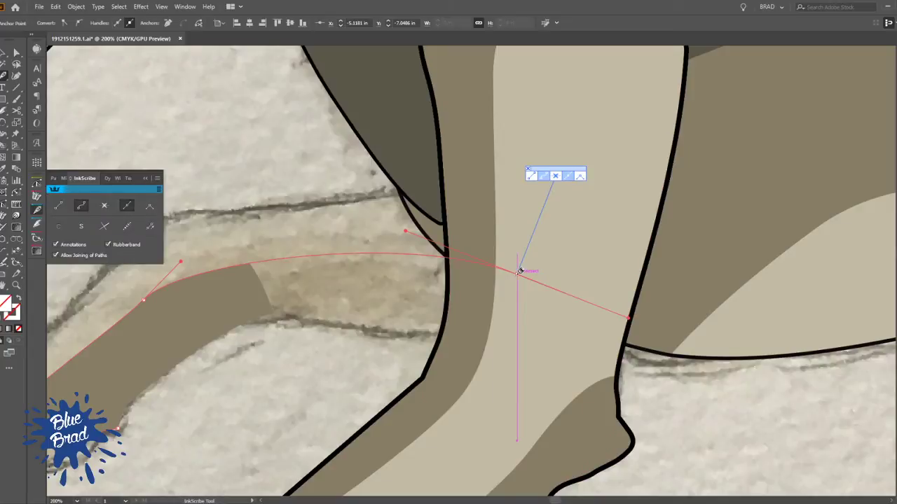
click(517, 274)
click(672, 386)
key(a)
click(696, 396)
key(v)
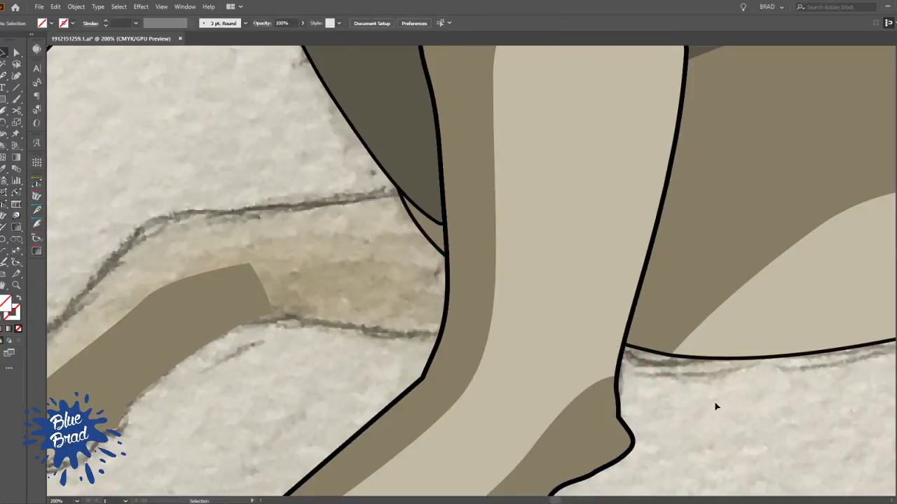
Live Paint the far front leg's remaining lower strip mid brown and the area above the shading line and the paw light beige
click(379, 336)
key(k)
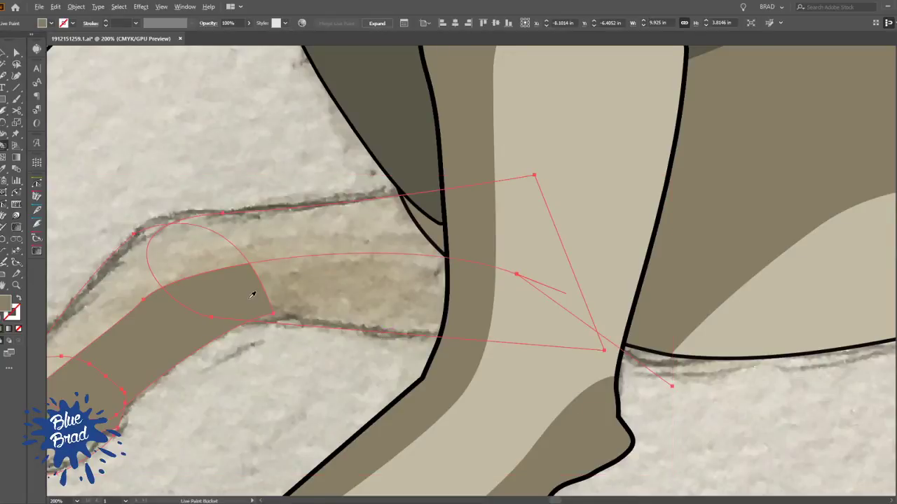
alt+scroll(321, 343, down, 2)
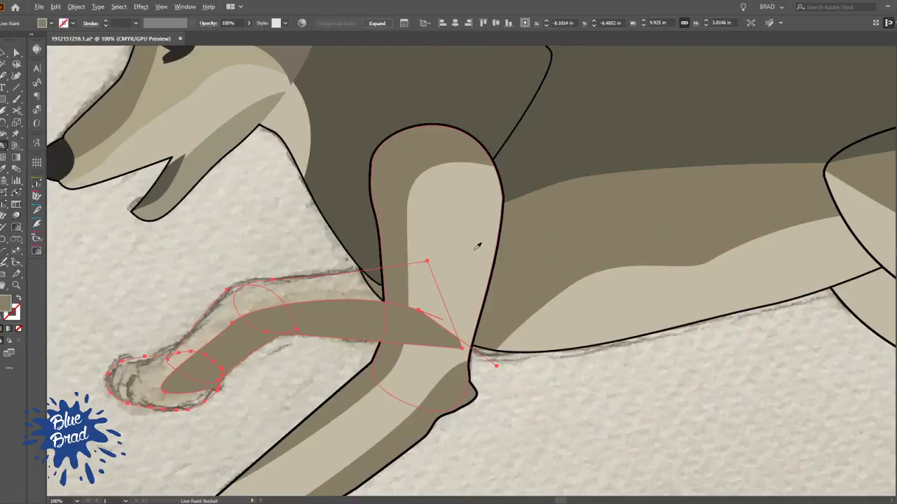
click(308, 287)
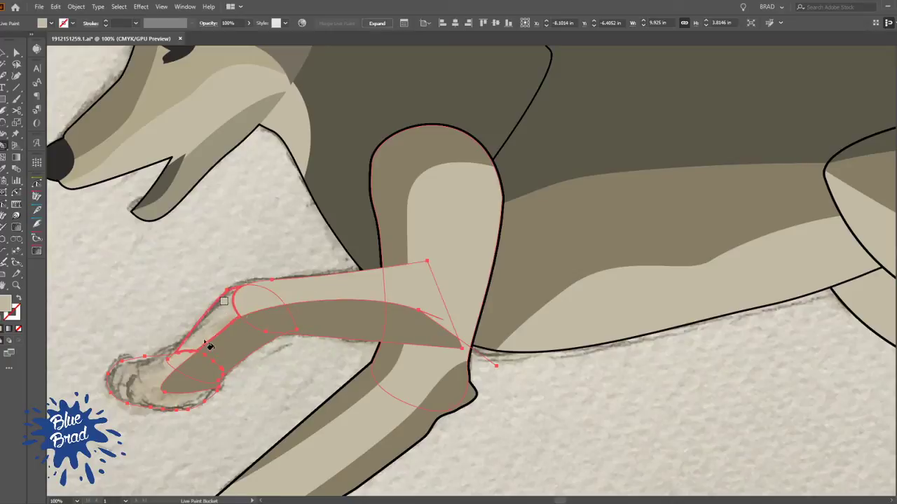
click(176, 371)
key(ctrl+shift+a)
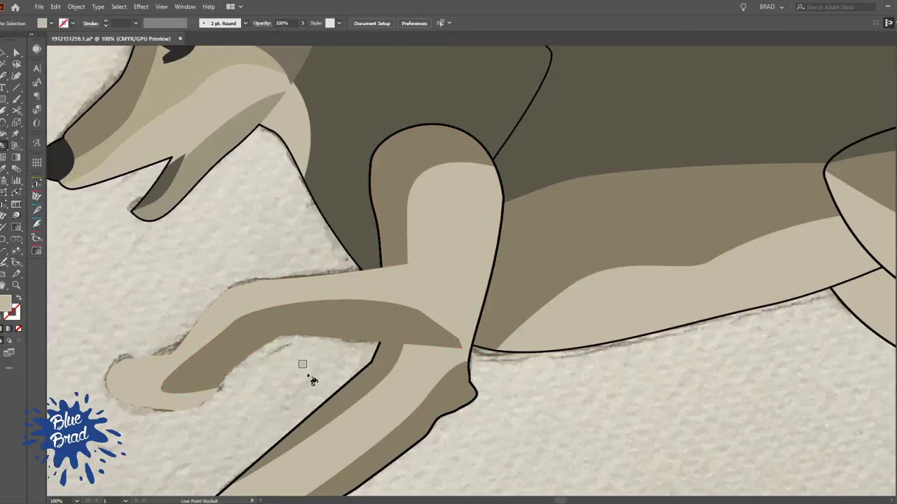
Give the far front leg a 9 pt black outer outline and send it behind the near front leg and chest
click(435, 324)
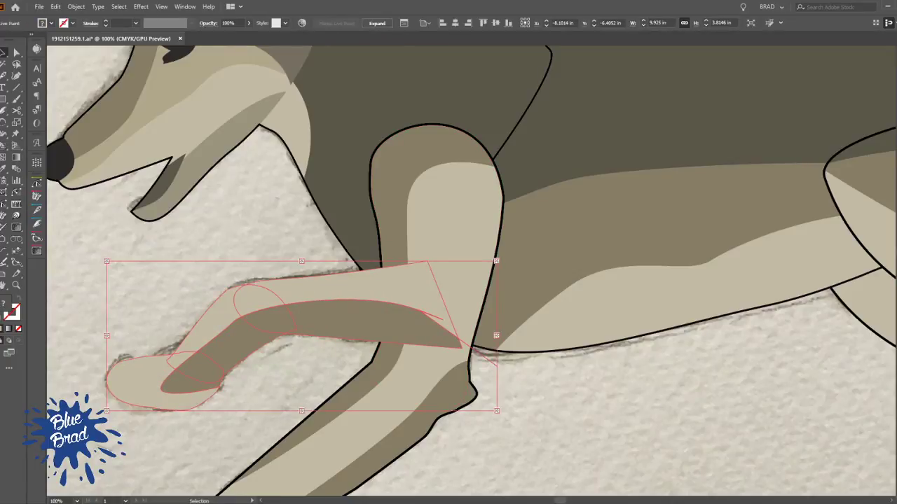
key(shift+x)
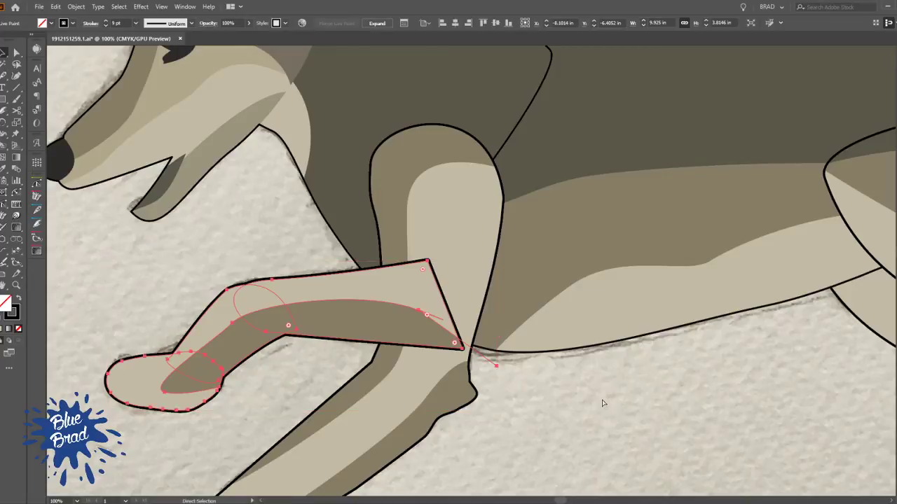
key(ctrl+bracketleft)
key(ctrl+shift+a)
Draw two curved black toe lines inward from the front edge of the near front paw
scroll(611, 383, down, 3)
drag(615, 385, 587, 235)
scroll(440, 199, up, 3)
drag(440, 199, 518, 223)
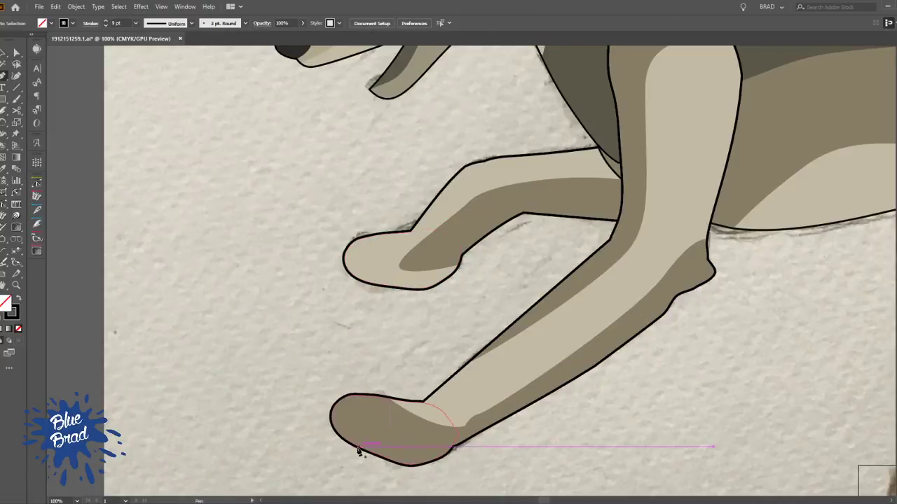
scroll(352, 449, up, 3)
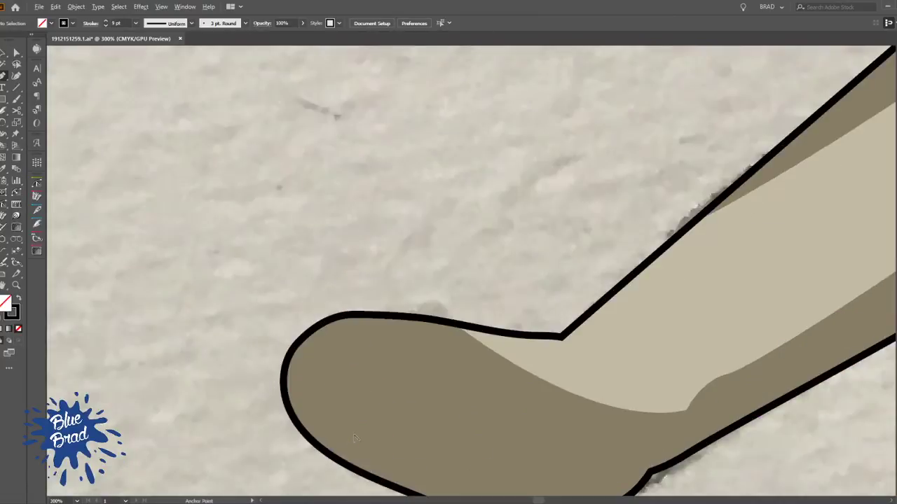
click(327, 448)
drag(410, 398, 475, 420)
ctrl+click(415, 259)
click(290, 363)
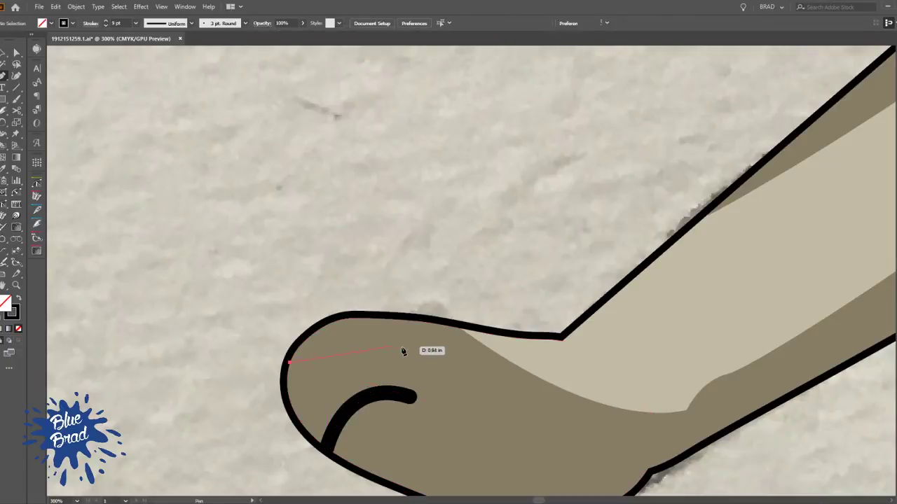
drag(444, 370, 445, 371)
ctrl+click(425, 256)
Draw two curved black toe lines inward from the front edge of the far front paw
scroll(438, 232, down, 2)
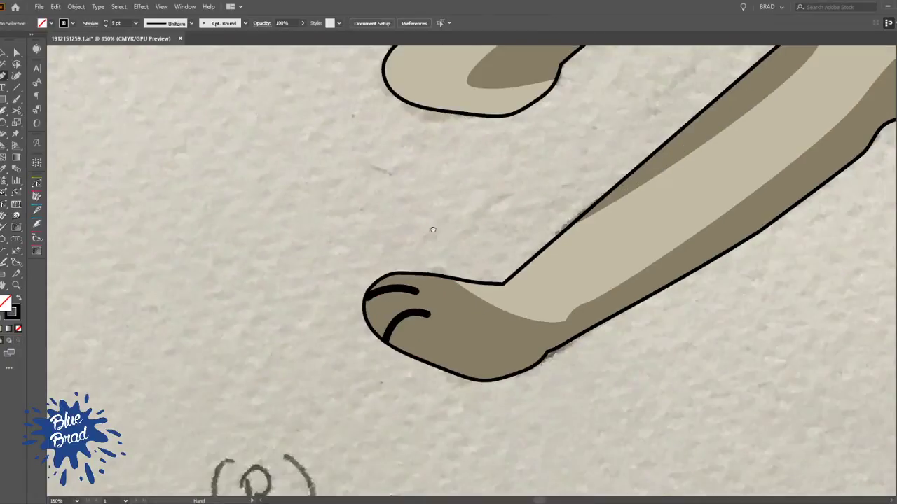
drag(435, 222, 363, 431)
scroll(323, 278, up, 2)
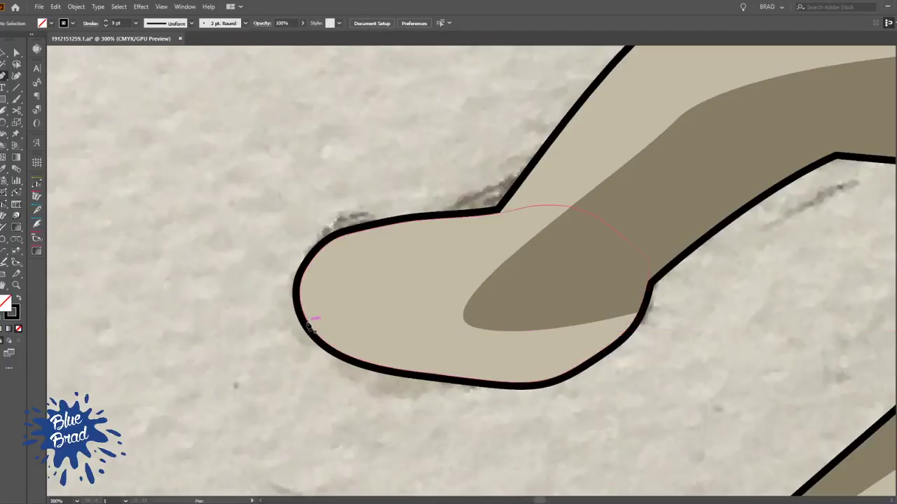
click(308, 322)
drag(356, 255, 386, 245)
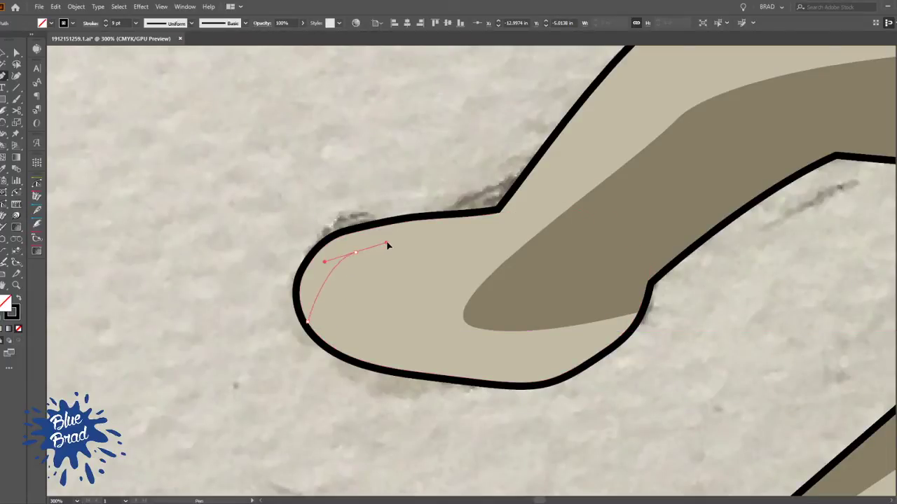
ctrl+click(363, 226)
click(356, 358)
mouse_move(418, 281)
mouse_down()
mouse_move(465, 285)
mouse_move(488, 314)
mouse_move(238, 308)
mouse_up()
ctrl+click(448, 242)
Draw a curved black toe line inside the tip of the far hind paw
scroll(441, 189, down, 3)
drag(659, 301, 210, 298)
drag(659, 301, 343, 284)
scroll(283, 397, up, 5)
click(328, 324)
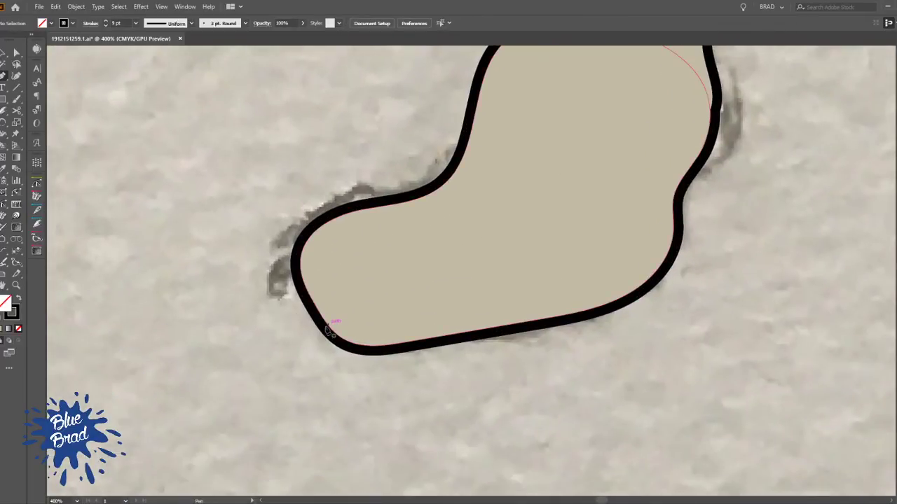
drag(342, 236, 383, 233)
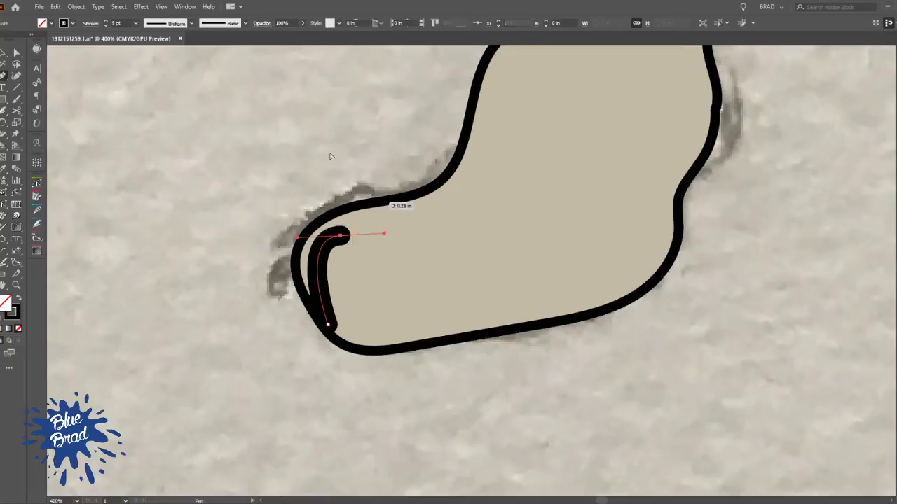
ctrl+click(419, 192)
drag(423, 190, 331, 236)
Draw a curved black toe line at the tip of the outstretched near hind paw
scroll(330, 236, down, 4)
drag(652, 192, 432, 362)
scroll(547, 259, up, 5)
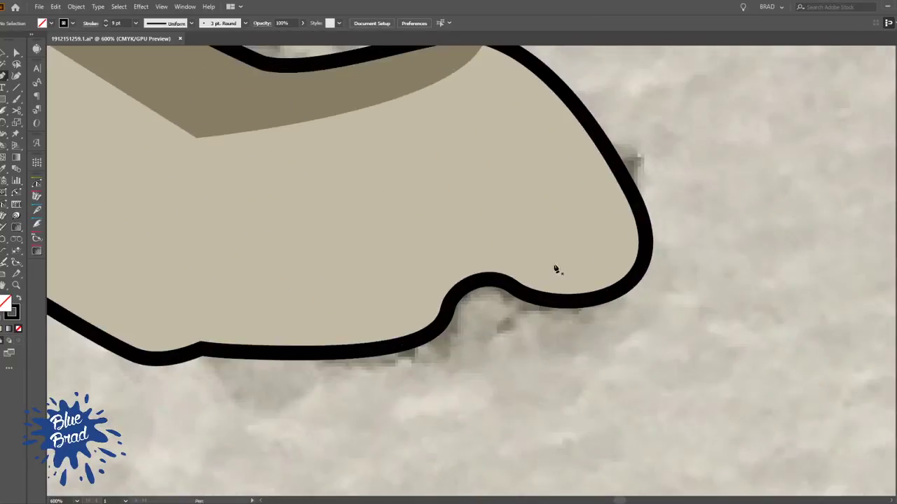
click(605, 287)
mouse_move(471, 189)
mouse_down()
mouse_move(491, 141)
mouse_move(539, 133)
mouse_up()
ctrl+click(742, 295)
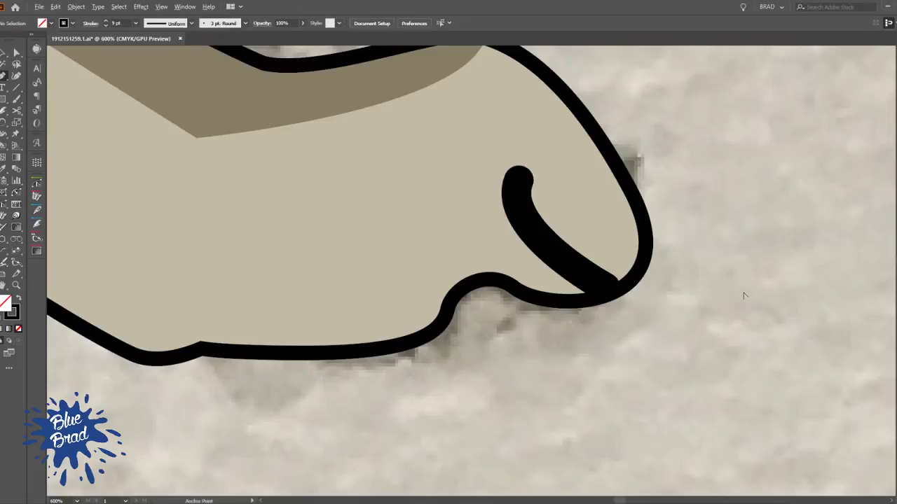
scroll(744, 297, down, 3)
drag(617, 351, 582, 388)
scroll(647, 315, down, 1)
scroll(646, 315, up, 2)
scroll(647, 367, down, 6)
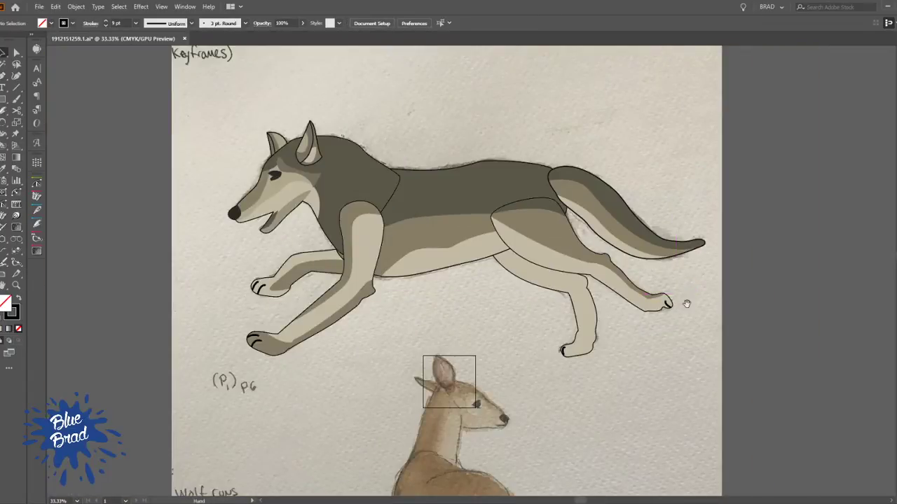
drag(443, 309, 446, 346)
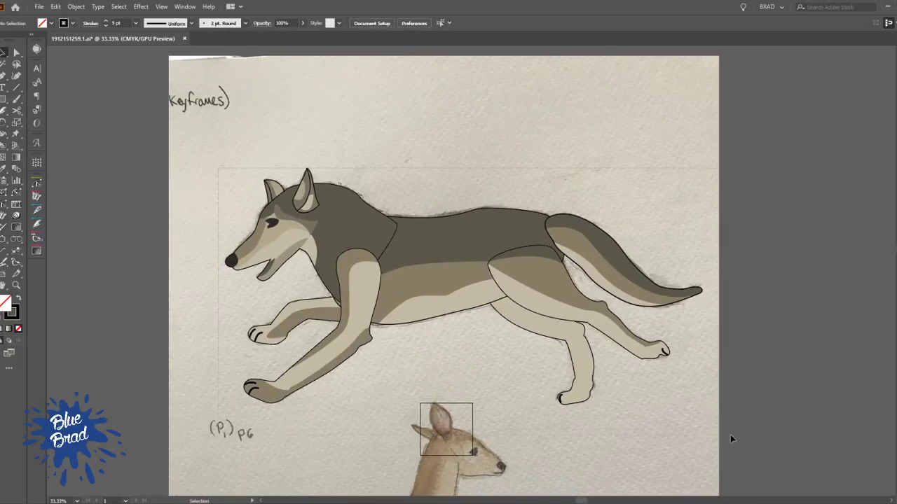
Trace the doe's back with the Pen tool, from the shoulder hump over the rump and partway down its rear edge
key(ctrl+a)
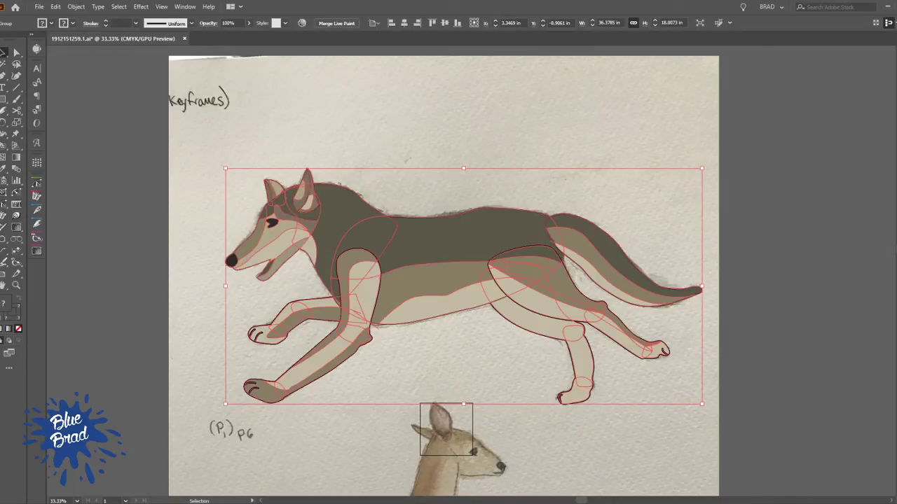
drag(532, 320, 455, 34)
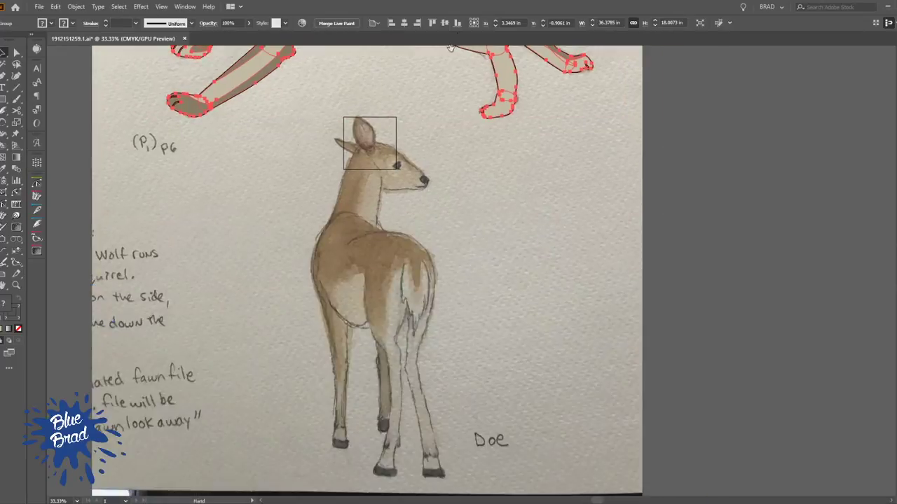
drag(459, 282, 460, 307)
scroll(334, 270, up, 3)
drag(349, 301, 352, 169)
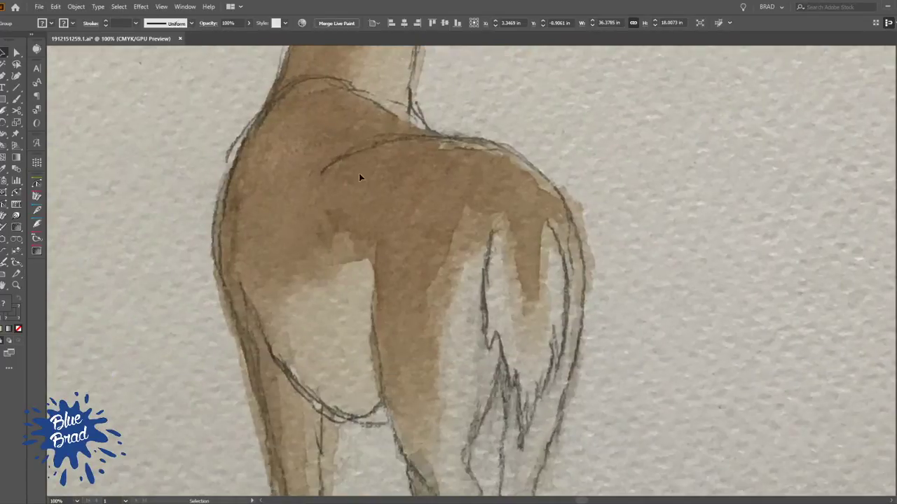
key(p)
drag(317, 78, 352, 79)
drag(415, 128, 467, 137)
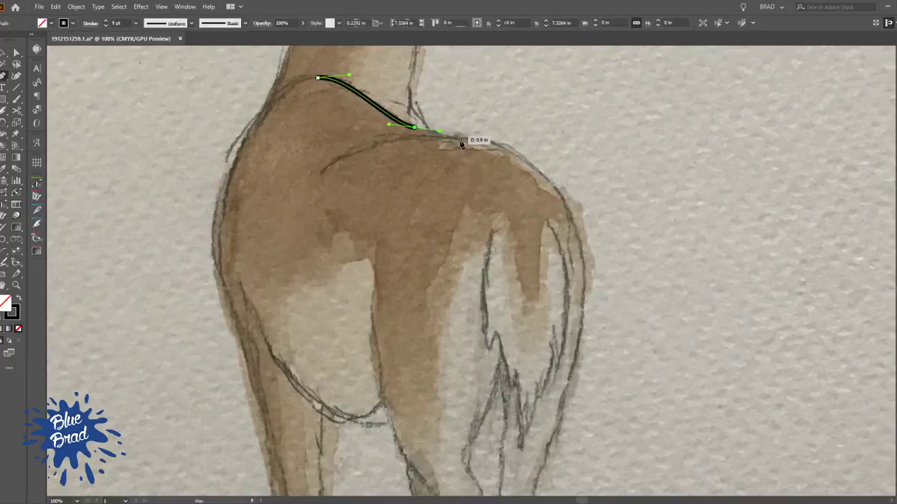
click(571, 204)
scroll(560, 241, down, 3)
scroll(560, 241, right, 2)
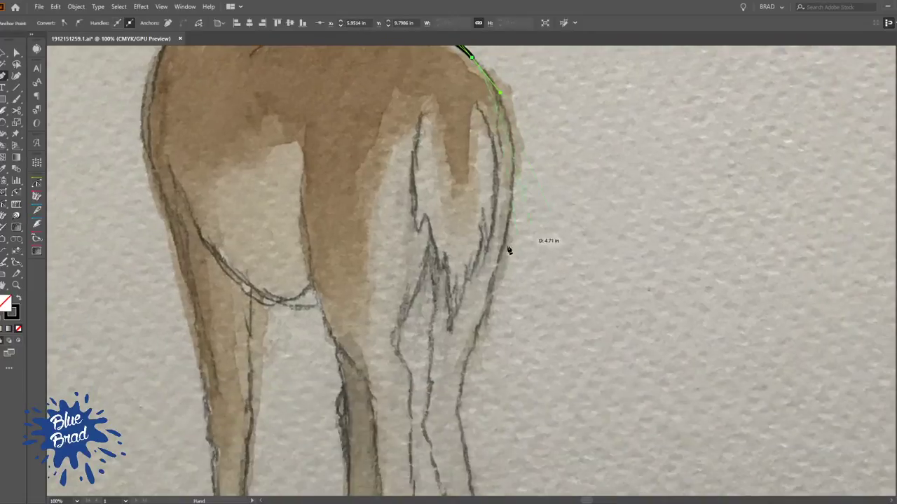
drag(507, 190, 499, 240)
Continue the doe's body outline along the belly and up the chest, closing it at the shoulder hump
drag(309, 304, 235, 298)
scroll(235, 297, up, 2)
scroll(235, 298, left, 4)
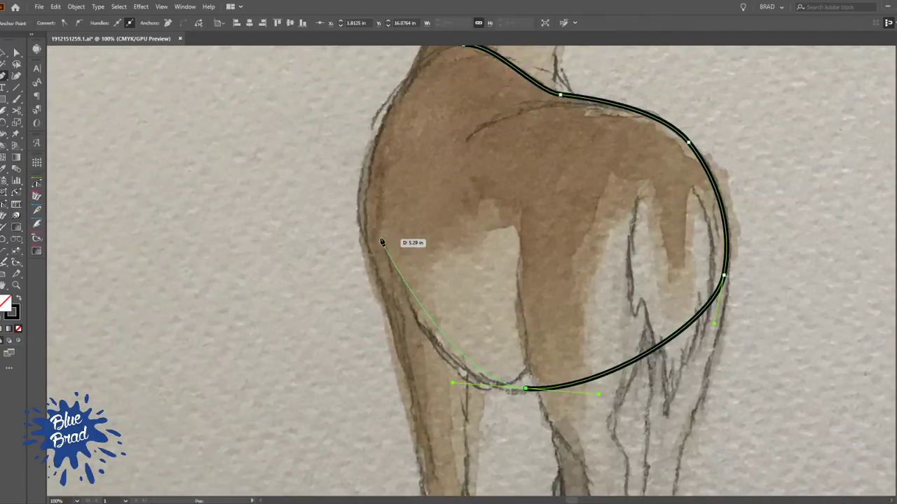
drag(366, 240, 388, 180)
scroll(363, 191, up, 2)
scroll(363, 191, right, 1)
click(410, 171)
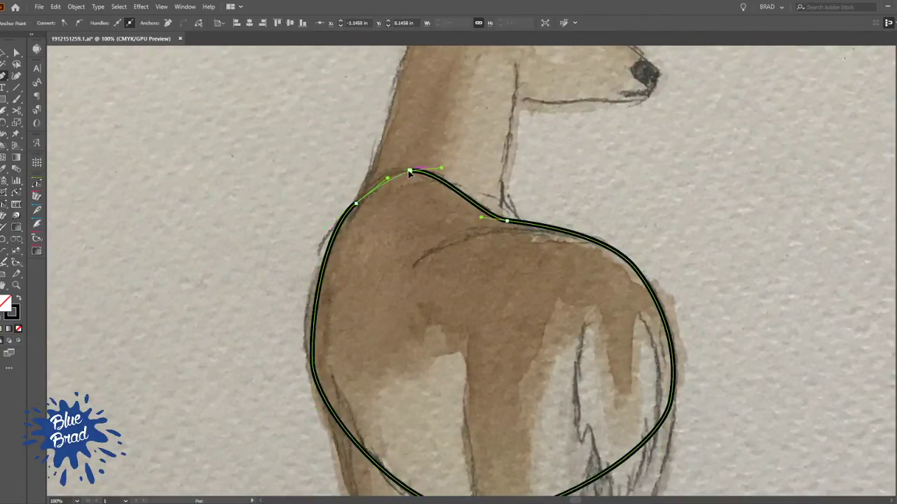
click(274, 165)
key(Escape)
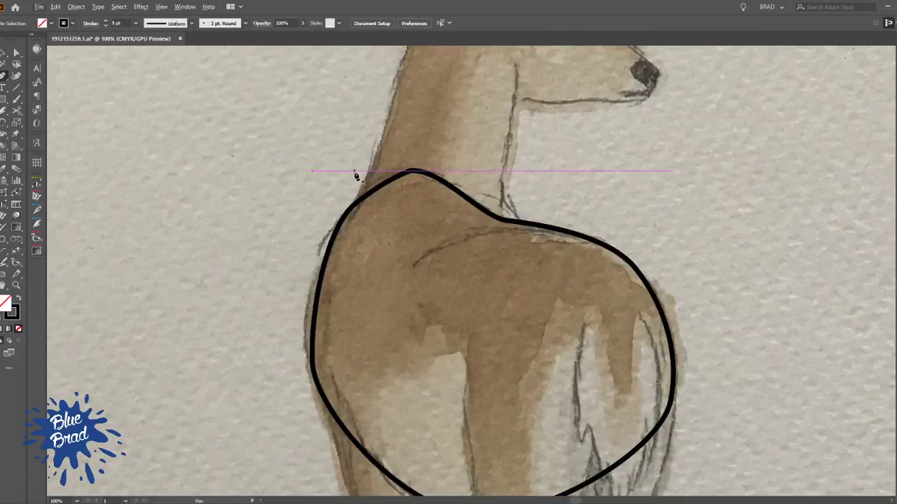
Draw an open curved haunch line from the doe's back down into the body, following the pencil sketch
key(a)
click(592, 240)
click(412, 265)
drag(411, 266, 335, 329)
key(Escape)
Trace the front edge of the doe's left hind leg from inside the body down to the fetlock above the hoof
drag(573, 370, 510, 194)
scroll(529, 195, down, 1)
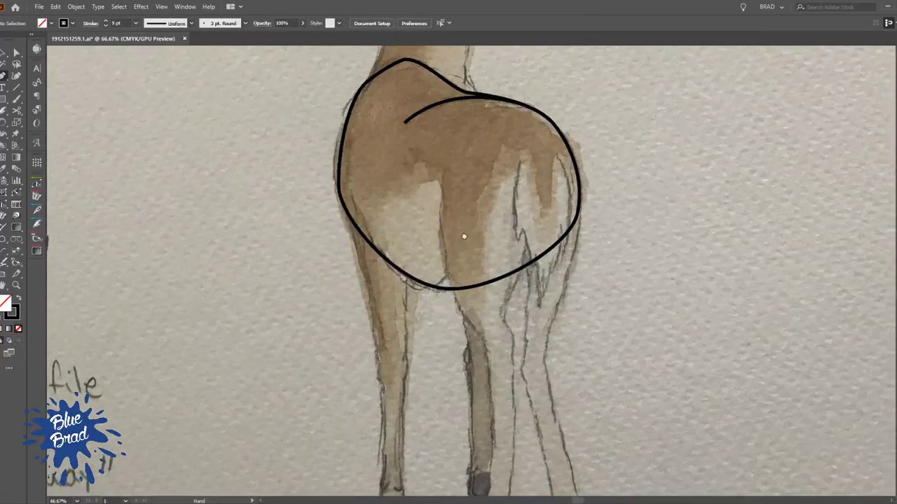
drag(476, 238, 425, 227)
scroll(397, 161, up, 2)
scroll(389, 261, down, 1)
drag(388, 348, 397, 244)
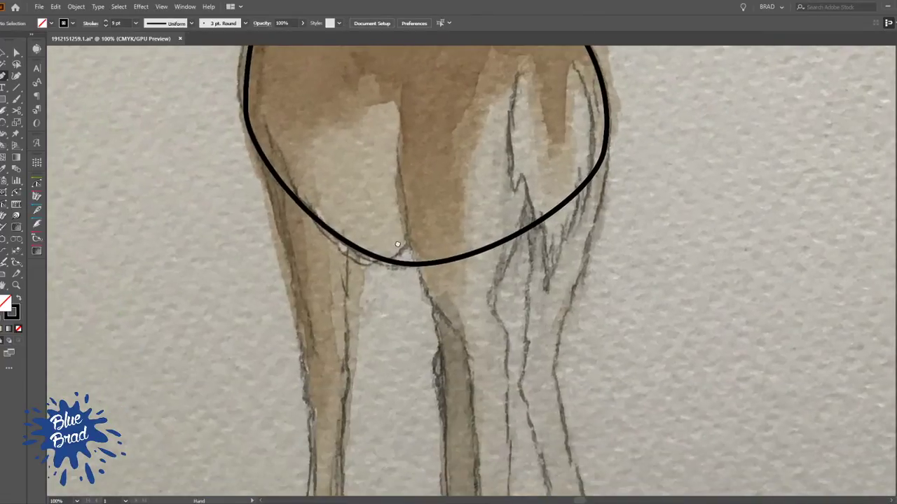
drag(419, 115, 414, 158)
drag(383, 238, 348, 113)
drag(379, 202, 409, 260)
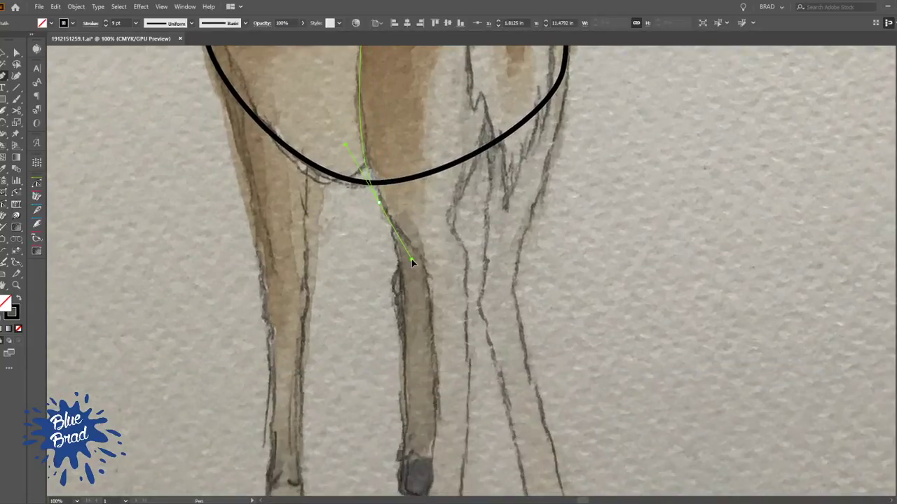
drag(405, 348, 388, 186)
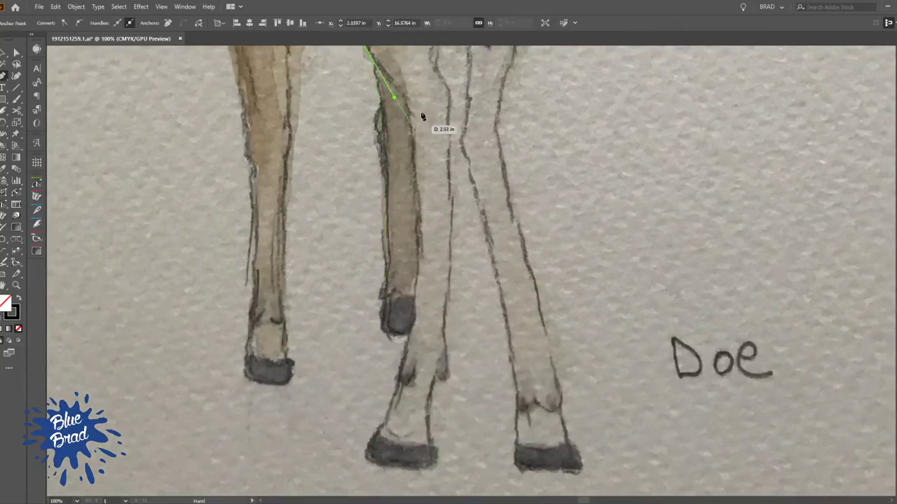
drag(416, 228, 407, 278)
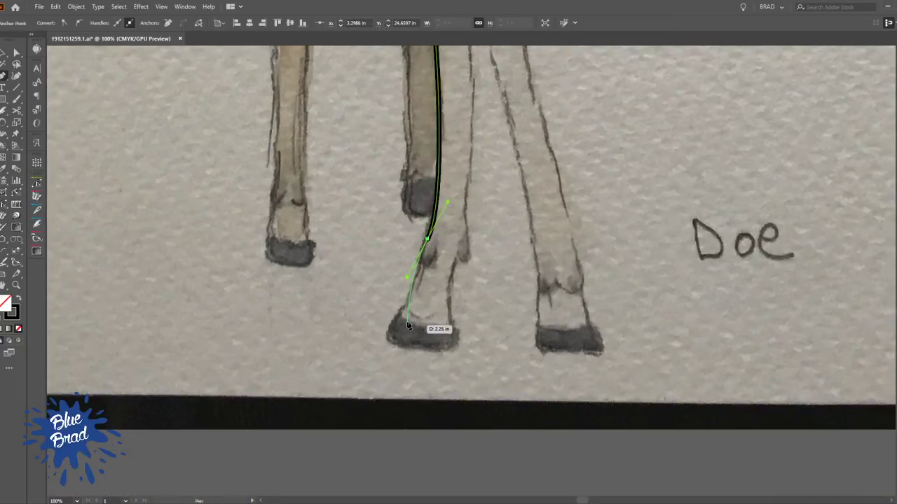
Continue the left hind leg's outline around the hoof and up its rear edge, ending inside the tail
drag(398, 315, 452, 302)
drag(458, 255, 466, 244)
drag(475, 215, 453, 278)
drag(464, 236, 447, 372)
drag(439, 263, 437, 239)
drag(442, 223, 459, 362)
drag(452, 331, 443, 312)
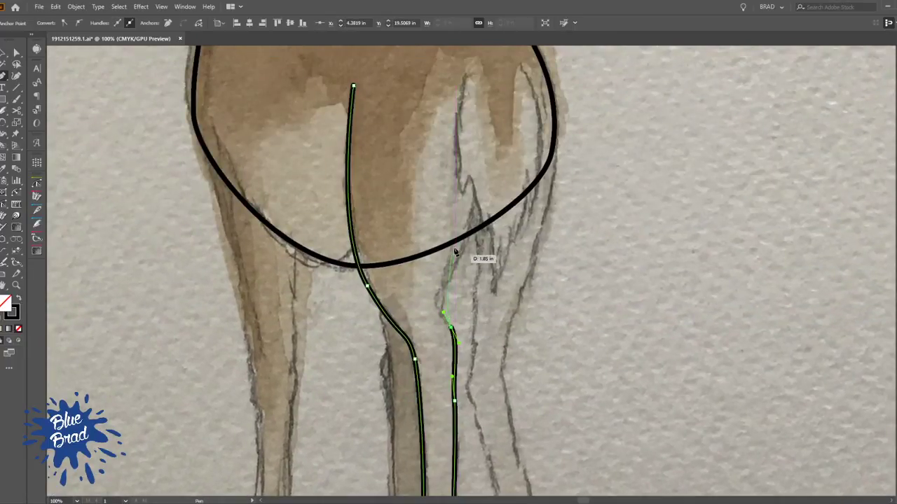
drag(477, 189, 506, 105)
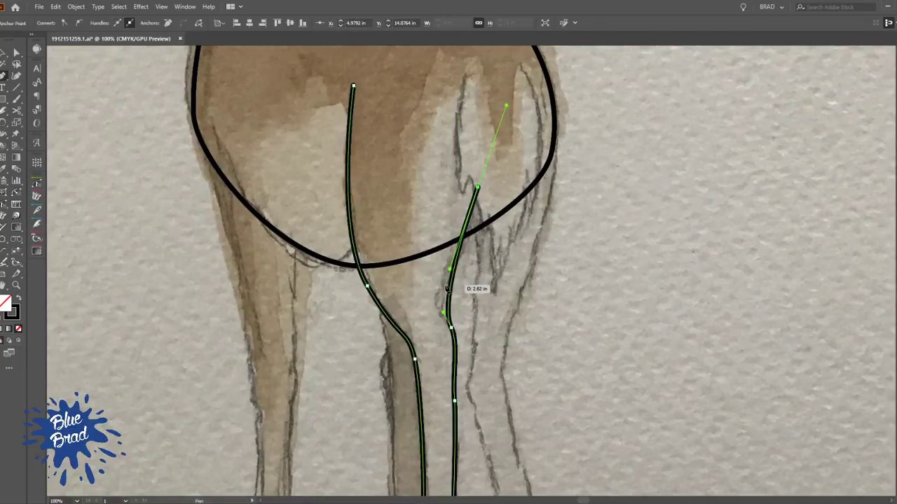
Bend the upper part of the left hind leg's rear edge outward to match the pencil sketch
key(shift+p)
scroll(447, 288, up, 2)
drag(453, 304, 434, 312)
mouse_move(463, 222)
mouse_down()
mouse_move(476, 230)
mouse_move(464, 293)
mouse_up()
ctrl+click(495, 232)
Trace the left edge of the doe's tail downward, including its first small jagged tuft
drag(474, 149, 431, 295)
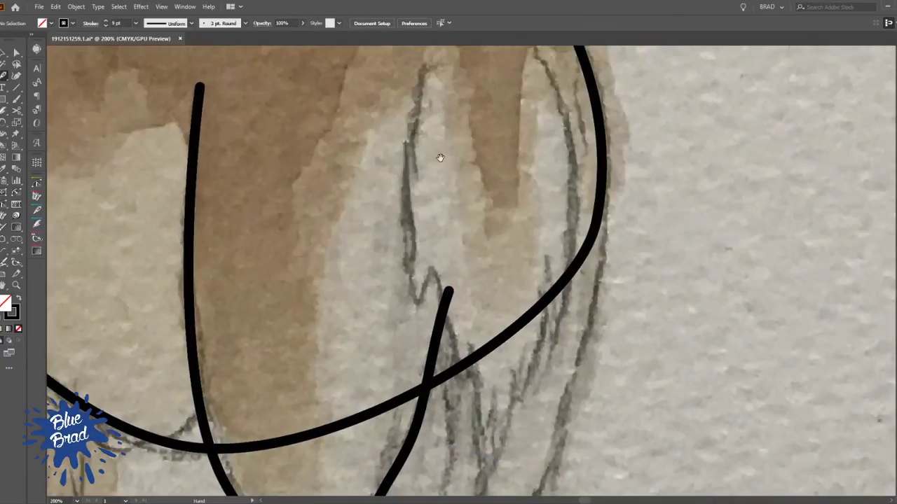
drag(438, 130, 412, 212)
key(a)
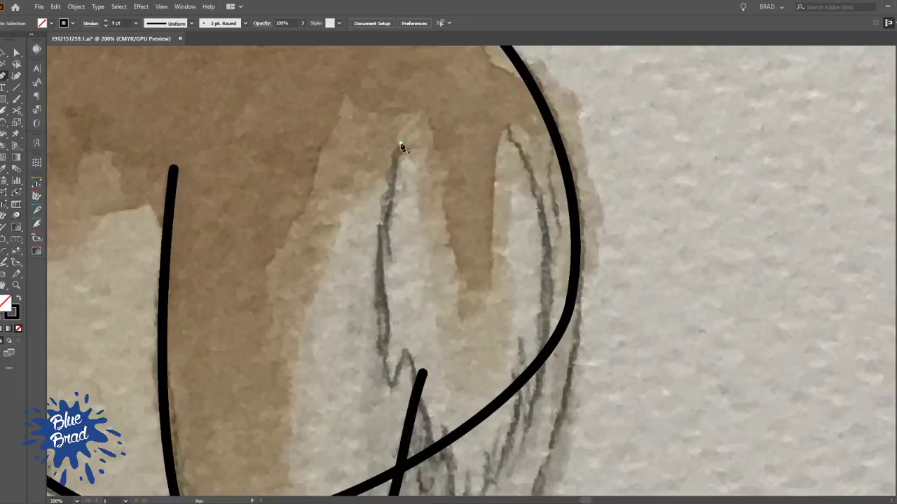
click(401, 145)
drag(390, 385, 400, 416)
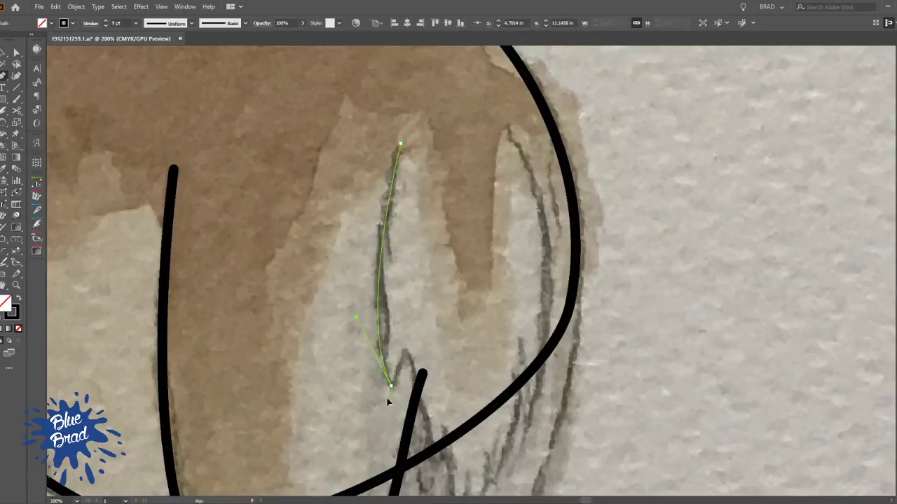
drag(405, 365, 405, 365)
drag(401, 346, 403, 348)
mouse_move(437, 459)
mouse_down()
mouse_move(422, 322)
mouse_move(425, 344)
mouse_up()
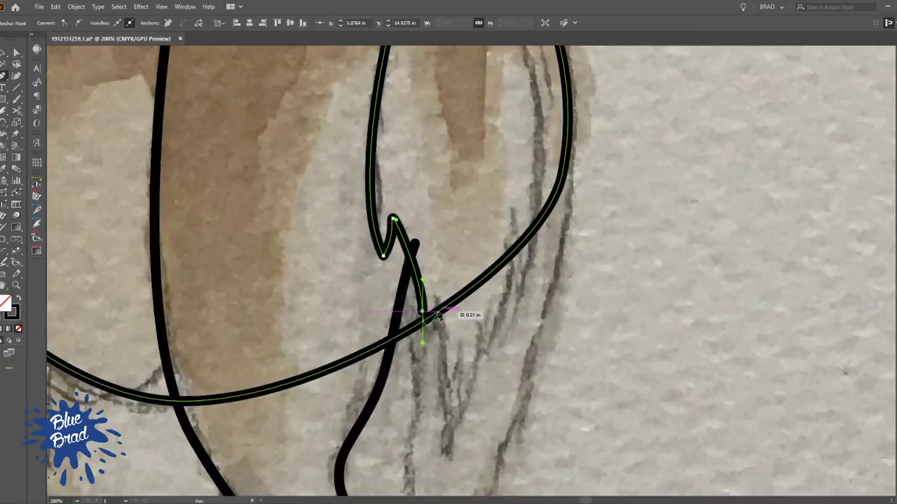
Continue the tail outline through the long pointed tip and the smaller jagged tufts along its lower end
drag(438, 298, 439, 267)
drag(452, 352, 445, 369)
mouse_move(439, 448)
mouse_down()
mouse_move(420, 365)
mouse_move(423, 379)
mouse_move(438, 354)
mouse_up()
drag(495, 128, 496, 96)
drag(496, 234, 496, 234)
drag(502, 203, 512, 172)
Finish the tail outline with a curve up its right edge to the top, leaving the path open
drag(528, 65, 472, 239)
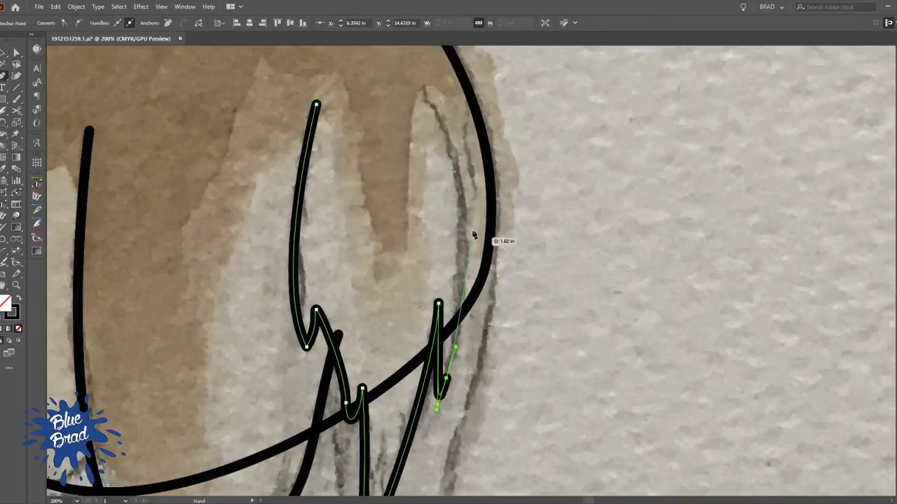
scroll(306, 50, up, 4)
drag(386, 47, 352, 115)
drag(416, 249, 415, 248)
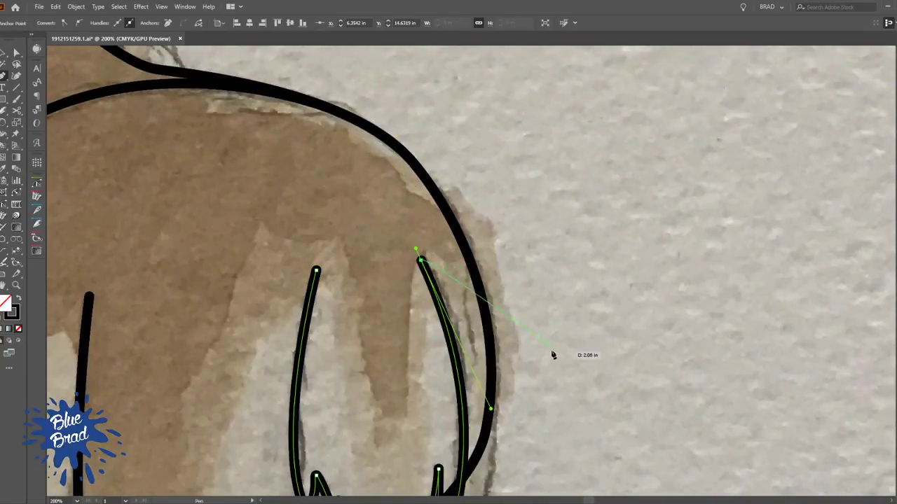
drag(603, 436, 609, 292)
ctrl+click(609, 292)
Trace the outer edge of the doe's right hind leg from the rump outline down to the fetlock
drag(422, 177, 416, 236)
scroll(416, 236, down, 1)
drag(363, 269, 433, 134)
drag(560, 194, 505, 201)
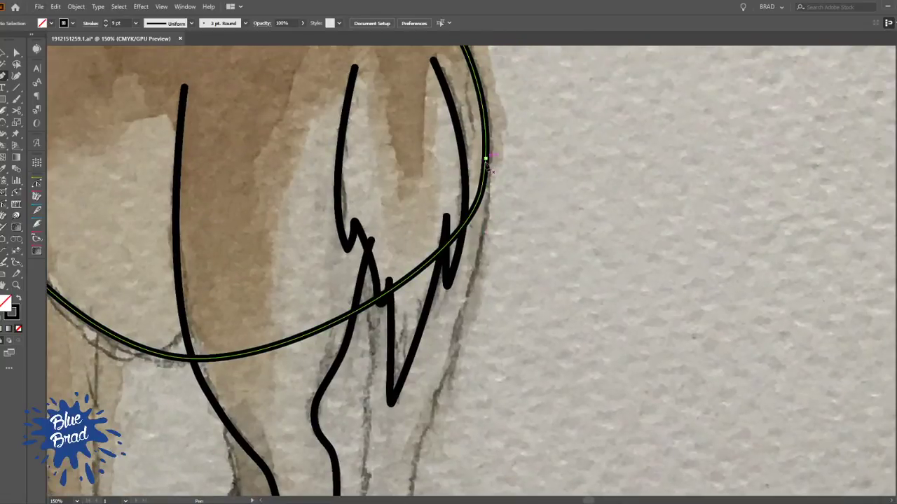
click(485, 161)
drag(471, 318, 470, 168)
drag(445, 230, 416, 285)
drag(421, 372, 398, 260)
drag(439, 417, 398, 250)
drag(418, 306, 357, 107)
Continue the right hind leg's outline across the wavy fetlock edge and up its inner edge to the tail
mouse_move(377, 224)
mouse_down()
mouse_move(378, 238)
mouse_move(308, 184)
mouse_move(320, 243)
mouse_move(308, 185)
mouse_up()
drag(301, 146, 395, 345)
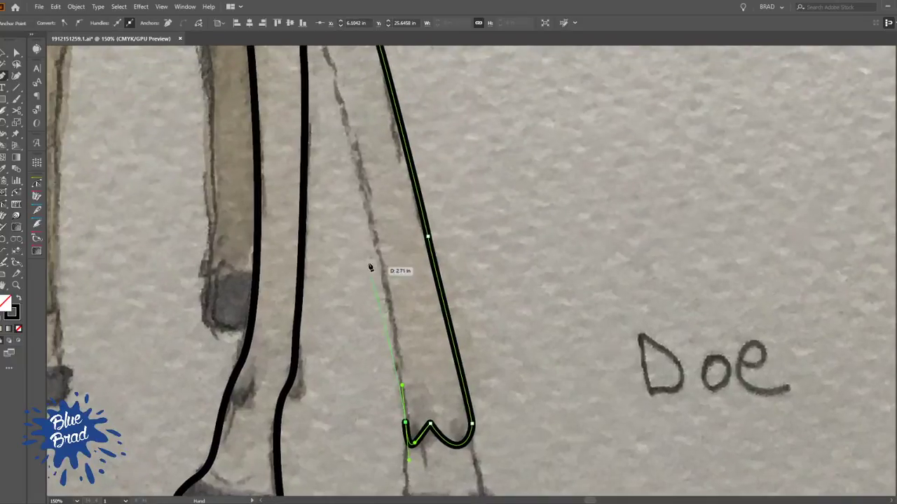
drag(367, 215, 426, 414)
drag(391, 305, 389, 293)
drag(403, 213, 383, 327)
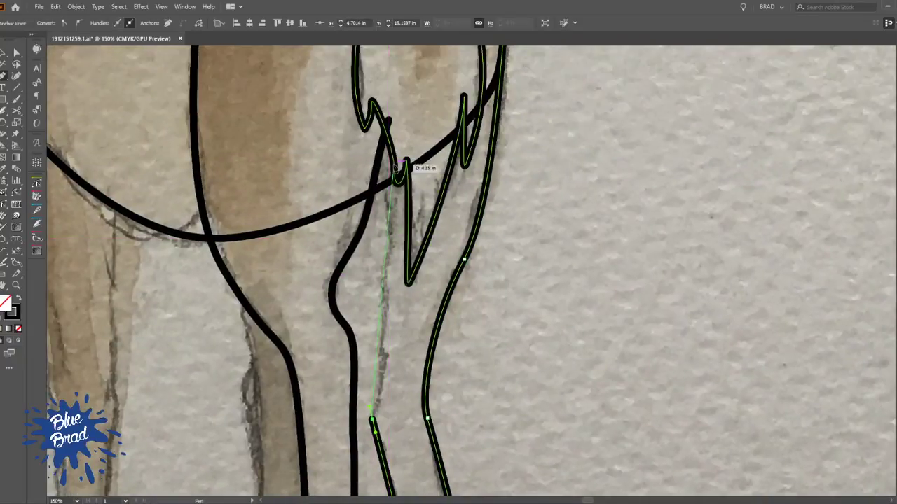
drag(380, 146, 367, 63)
ctrl+click(539, 251)
drag(539, 252, 563, 320)
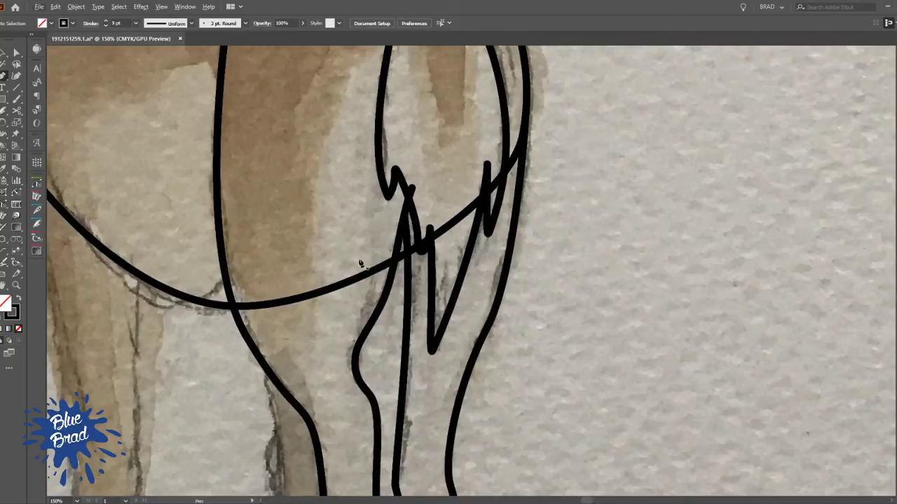
Remove the parts of the body outline that cross the left hind leg, the tail and the right hind leg
drag(360, 313, 368, 315)
key(ctrl+z)
key(n)
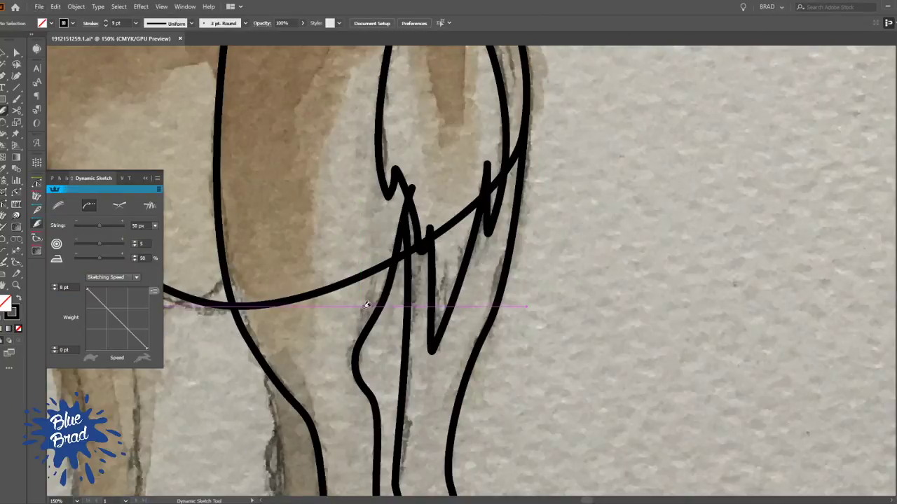
drag(364, 242, 353, 322)
drag(487, 258, 463, 295)
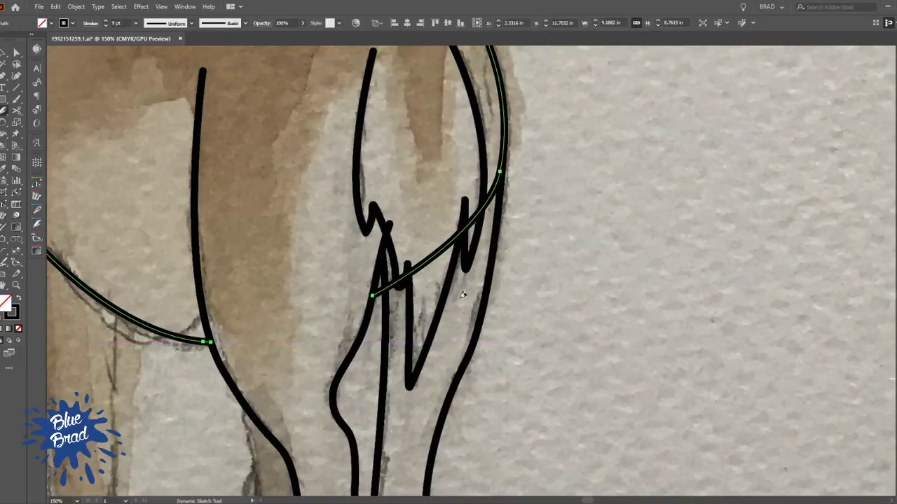
alt+click(379, 289)
alt+click(390, 285)
alt+click(402, 279)
alt+click(427, 261)
alt+click(474, 218)
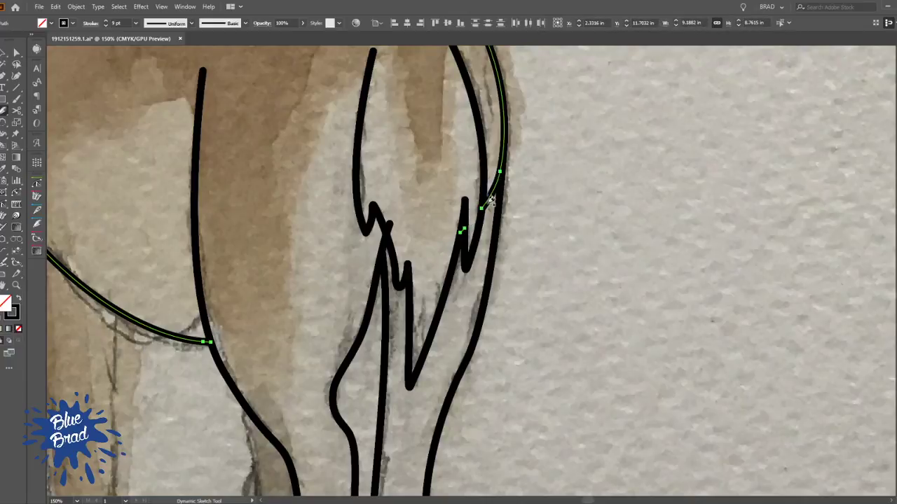
alt+click(492, 194)
Sketch the left edge and zigzag lower end of the dark leg behind the left hind leg with the Dynamic Sketch tool
drag(513, 185, 522, 293)
drag(301, 364, 475, 190)
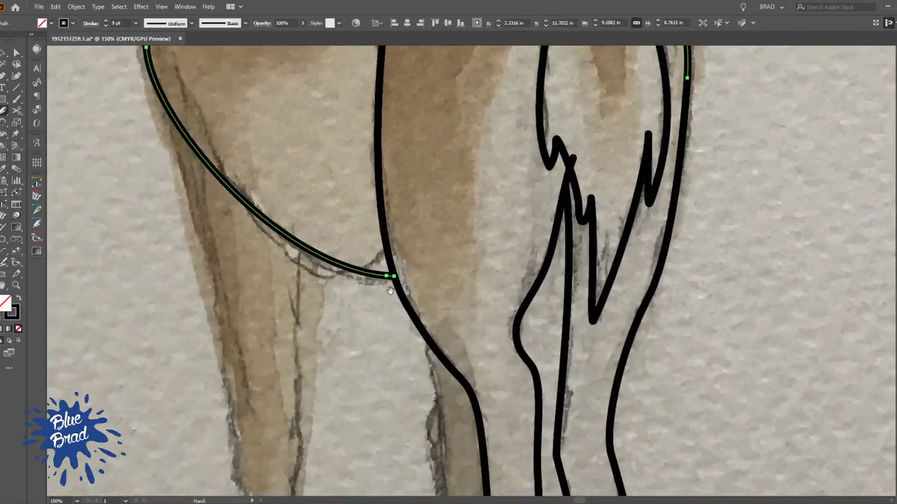
drag(354, 240, 368, 438)
drag(419, 279, 404, 130)
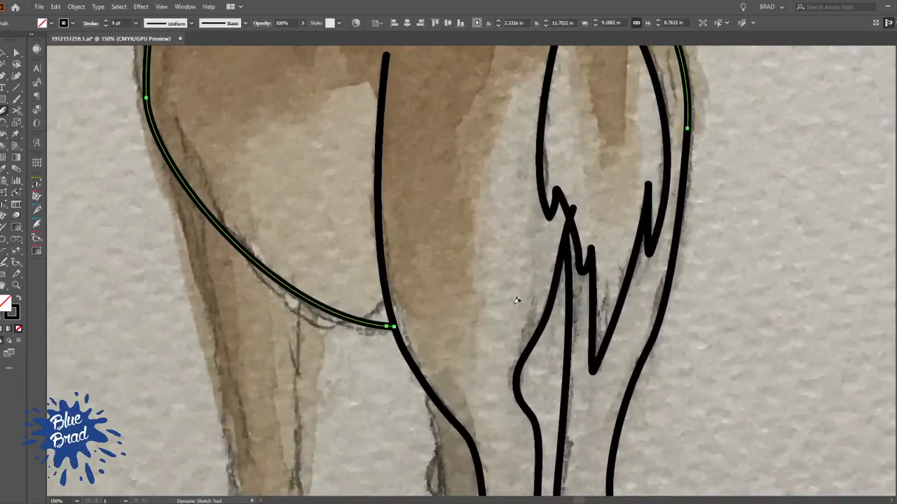
key(a)
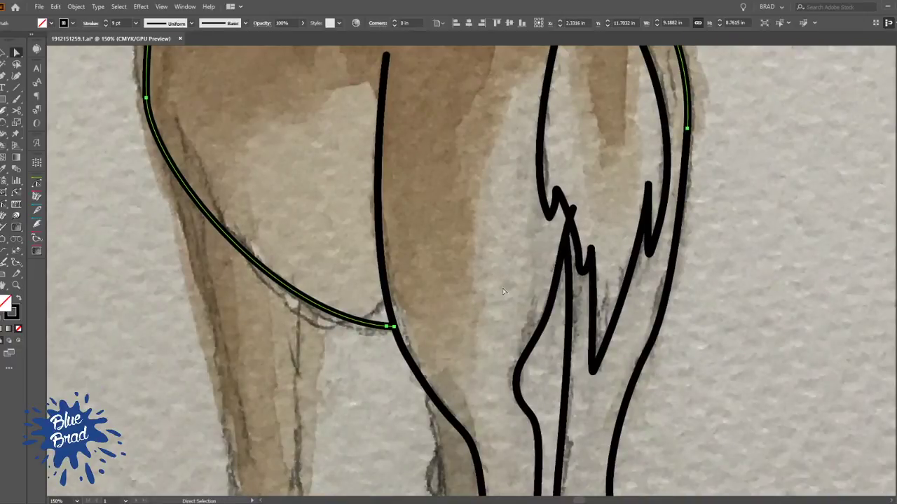
key(n)
drag(453, 422, 397, 248)
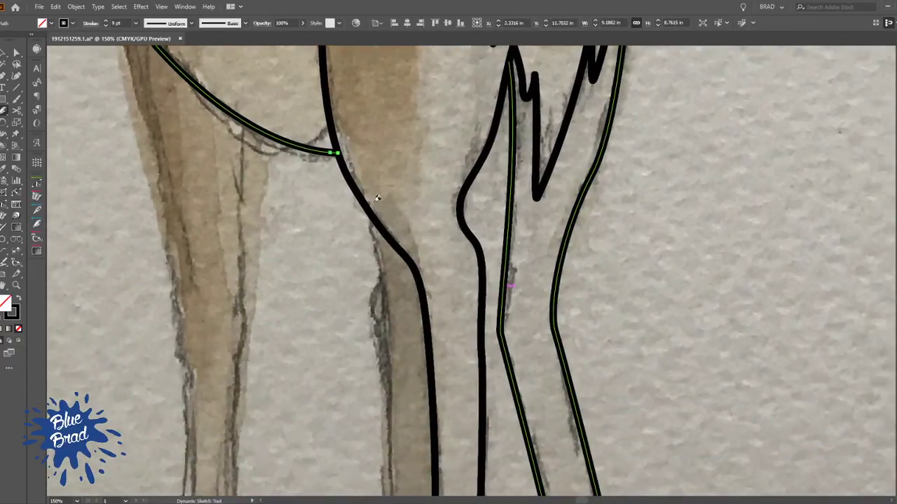
mouse_move(375, 218)
mouse_down()
mouse_move(391, 443)
mouse_move(421, 182)
mouse_move(413, 278)
mouse_up()
mouse_move(433, 241)
mouse_down()
mouse_move(441, 222)
mouse_move(456, 260)
mouse_move(469, 262)
mouse_move(487, 233)
mouse_up()
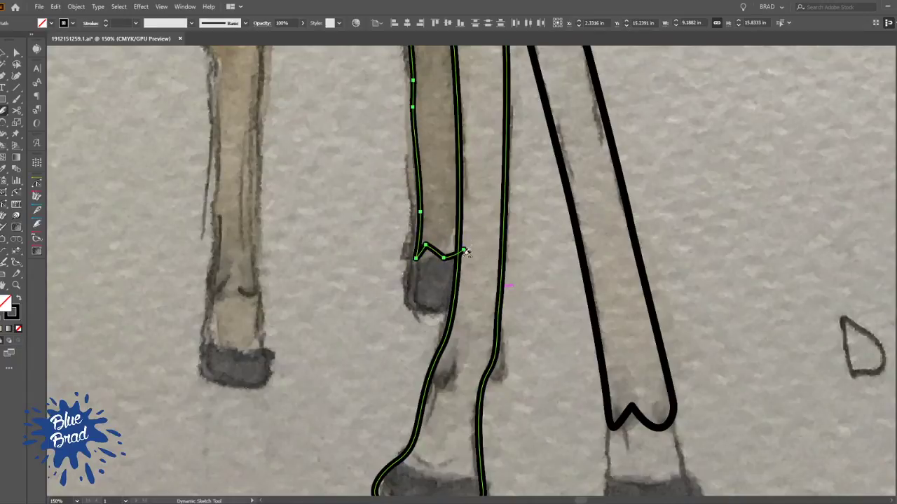
Trim the dark leg's zigzag end at the left hind leg and sketch the rounded hoof outline below it
mouse_move(416, 267)
mouse_down()
mouse_move(412, 294)
mouse_move(422, 315)
mouse_move(452, 316)
mouse_move(476, 289)
mouse_up()
key(ctrl+z)
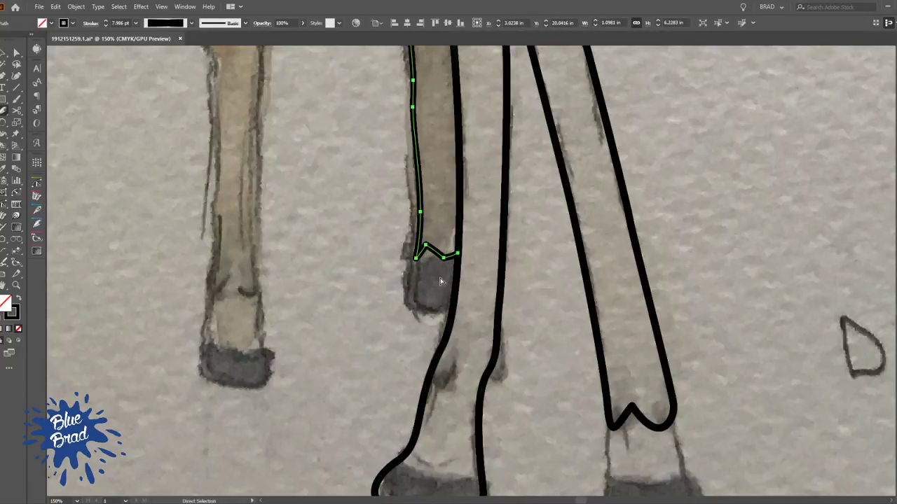
ctrl+click(441, 281)
mouse_move(423, 243)
mouse_down()
mouse_move(414, 321)
mouse_move(449, 318)
mouse_move(477, 285)
mouse_move(448, 311)
mouse_move(397, 303)
mouse_move(396, 281)
mouse_move(430, 214)
mouse_move(433, 171)
mouse_move(432, 192)
mouse_up()
key(ctrl+z)
click(428, 195)
click(472, 292)
Sketch a curved fetlock mark and a curved line across the top of the hoof on the left hind leg
key(space)
mouse_move(447, 326)
mouse_down()
mouse_move(433, 326)
mouse_move(297, 211)
mouse_move(307, 264)
mouse_move(281, 287)
mouse_move(268, 280)
mouse_move(270, 227)
mouse_move(274, 236)
mouse_up()
click(273, 253)
key(space)
drag(291, 381, 329, 332)
mouse_move(276, 284)
mouse_down()
mouse_move(326, 316)
mouse_move(377, 310)
mouse_up()
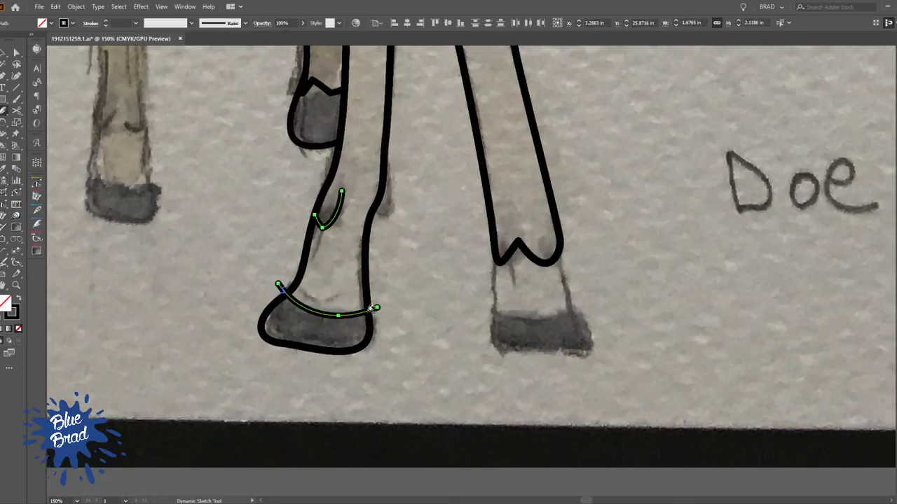
Trim both ends of the curved line across the left hind hoof where they pass the leg outline
click(374, 306)
click(281, 287)
Sketch the rounded lower section below the zigzag end of the right hind leg with the Dynamic Sketch tool
drag(514, 308, 379, 341)
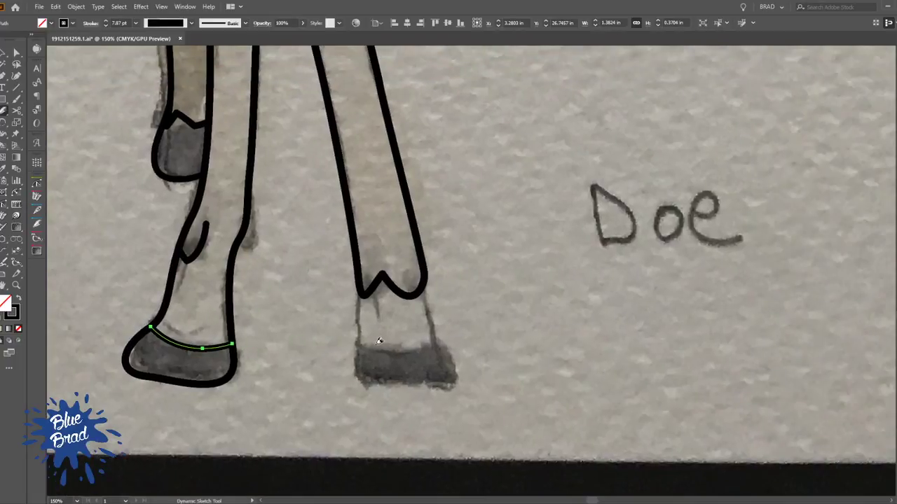
mouse_move(361, 301)
mouse_down()
mouse_move(359, 341)
mouse_move(371, 361)
mouse_move(452, 340)
mouse_move(441, 287)
mouse_move(399, 221)
mouse_up()
click(366, 276)
click(408, 251)
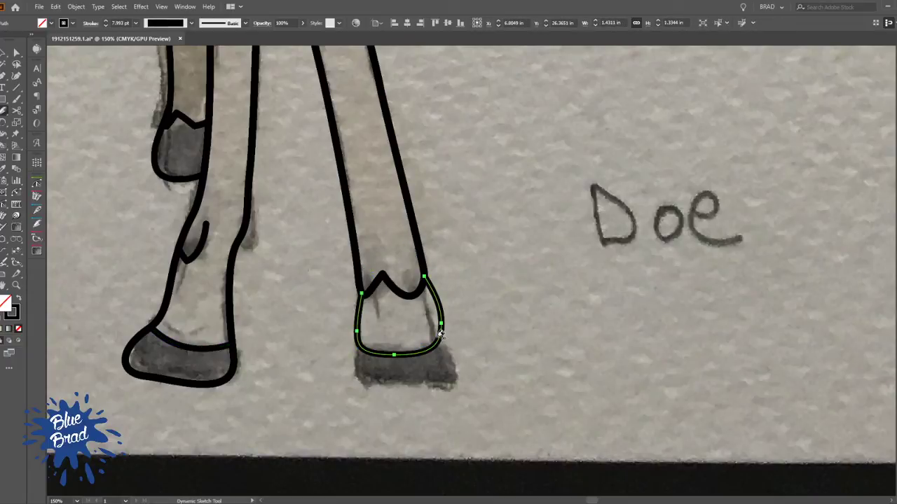
key(ctrl+shift+a)
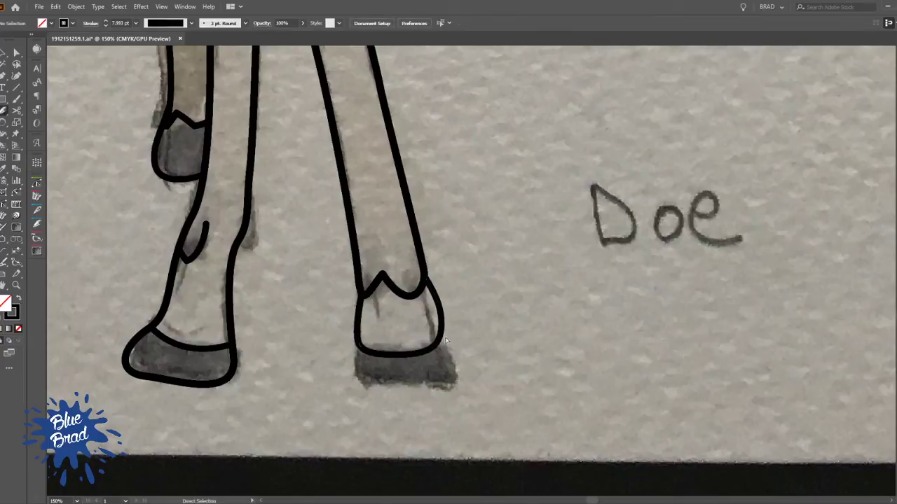
Sketch the hoof outline beneath the right hind leg and trim its ends where they cross the rounded lower section
mouse_move(434, 323)
mouse_down()
mouse_move(458, 399)
mouse_move(354, 380)
mouse_move(343, 369)
mouse_move(339, 348)
mouse_move(381, 294)
mouse_move(360, 343)
mouse_move(375, 396)
mouse_up()
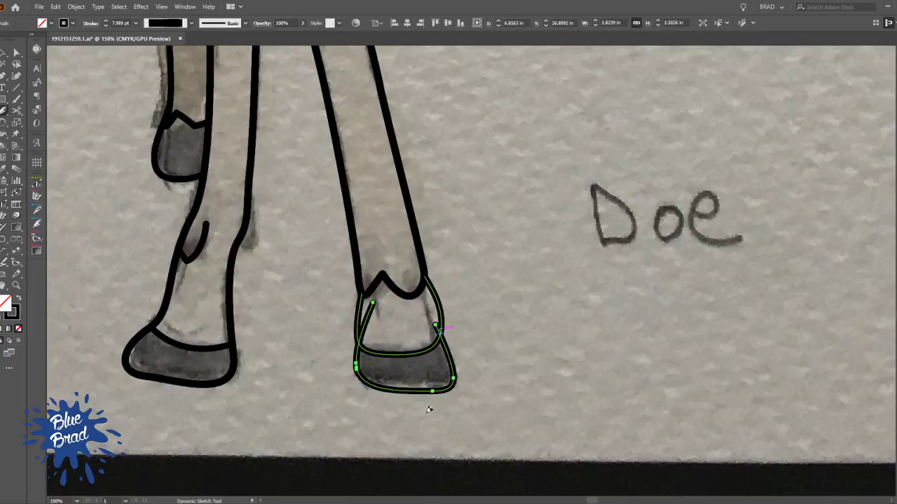
scroll(448, 256, up, 3)
scroll(448, 256, left, 1)
ctrl+click(517, 288)
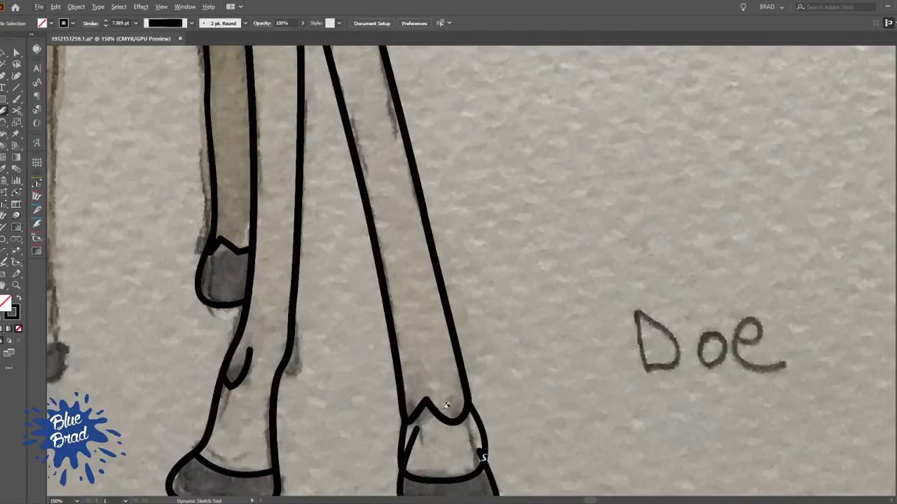
ctrl+click(486, 447)
drag(481, 450, 484, 460)
scroll(486, 360, down, 3)
drag(486, 360, 504, 475)
ctrl+click(451, 205)
Sketch the inner edge of the left front leg from the belly down and around the bottom of its hoof
scroll(448, 203, up, 1)
scroll(406, 261, up, 1)
drag(406, 261, 547, 173)
mouse_move(458, 257)
mouse_down()
mouse_move(462, 133)
mouse_move(447, 256)
mouse_move(451, 297)
mouse_up()
scroll(463, 132, down, 2)
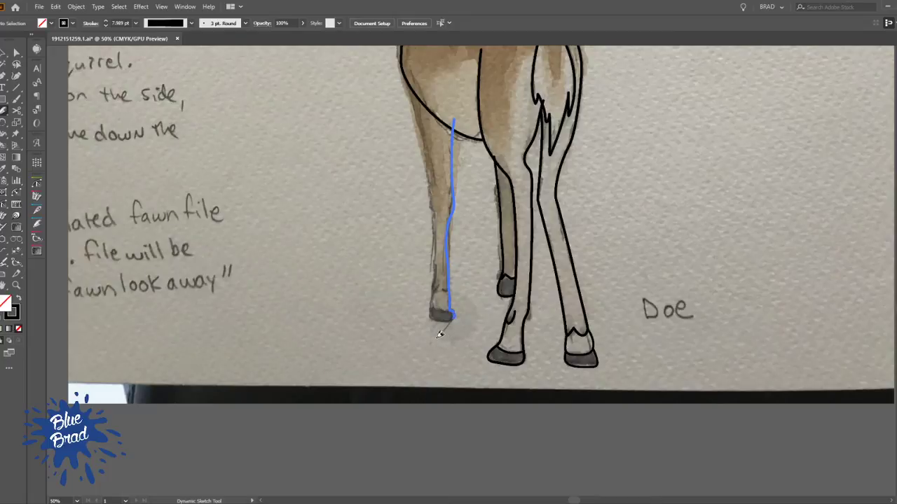
mouse_move(428, 329)
mouse_down()
mouse_move(414, 296)
mouse_move(432, 269)
mouse_up()
Redraw the outer side of the left front hoof with the Pencil tool and continue the outline up the leg to the body
key(n)
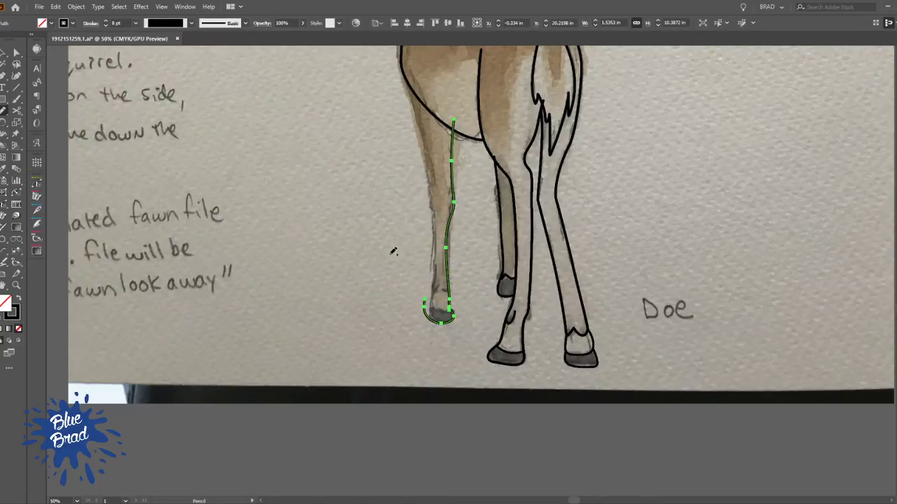
scroll(461, 297, up, 4)
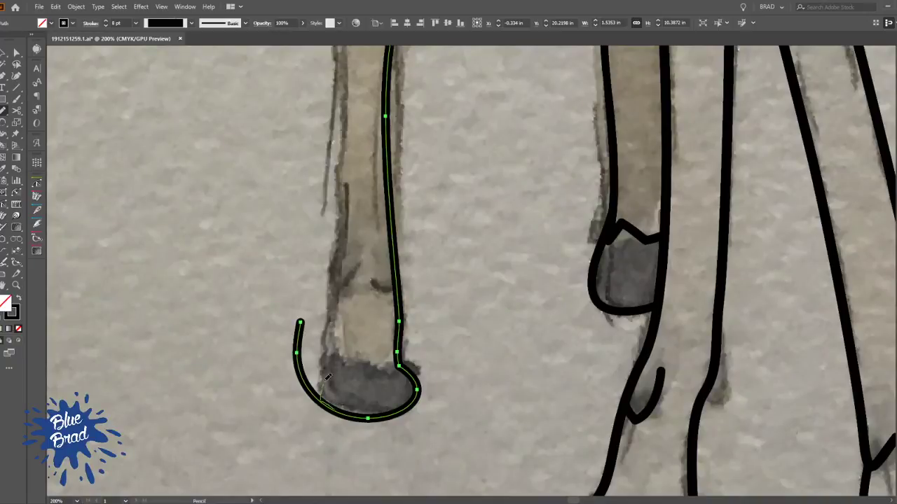
mouse_move(344, 125)
mouse_down()
mouse_move(345, 77)
mouse_move(423, 299)
mouse_move(430, 373)
mouse_up()
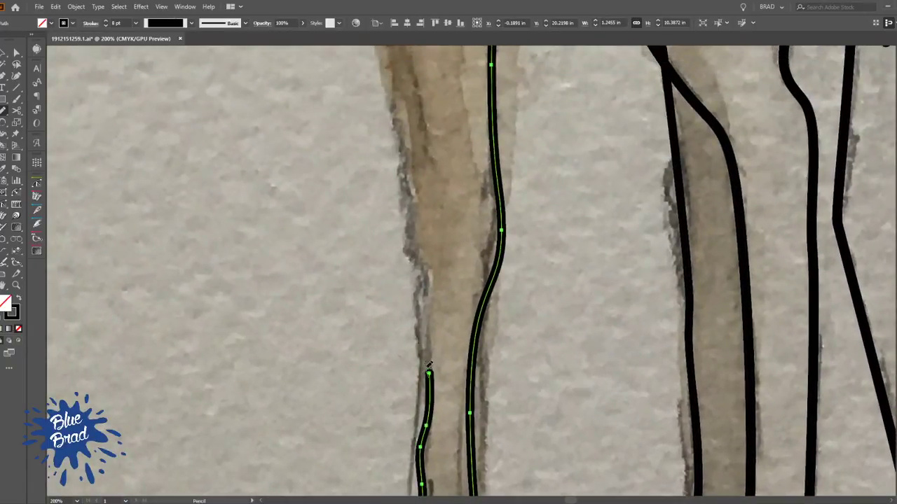
drag(401, 145, 401, 144)
drag(401, 144, 462, 355)
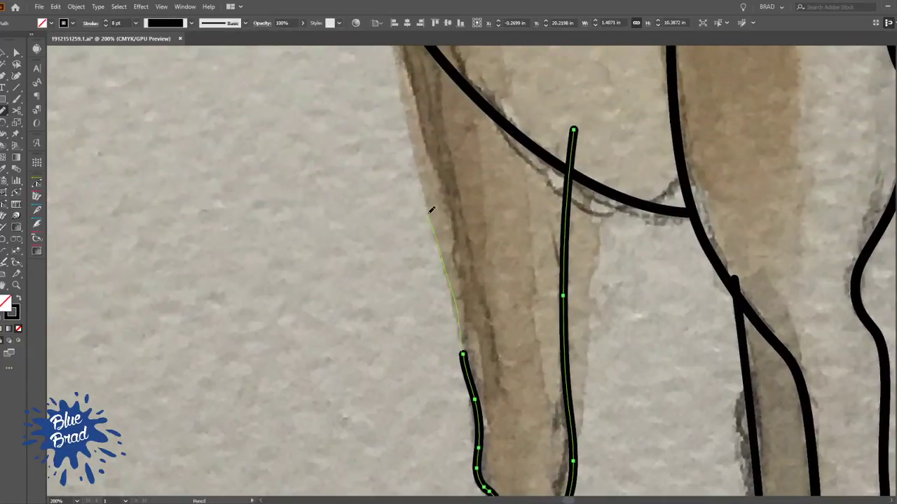
drag(407, 89, 407, 88)
drag(407, 88, 460, 324)
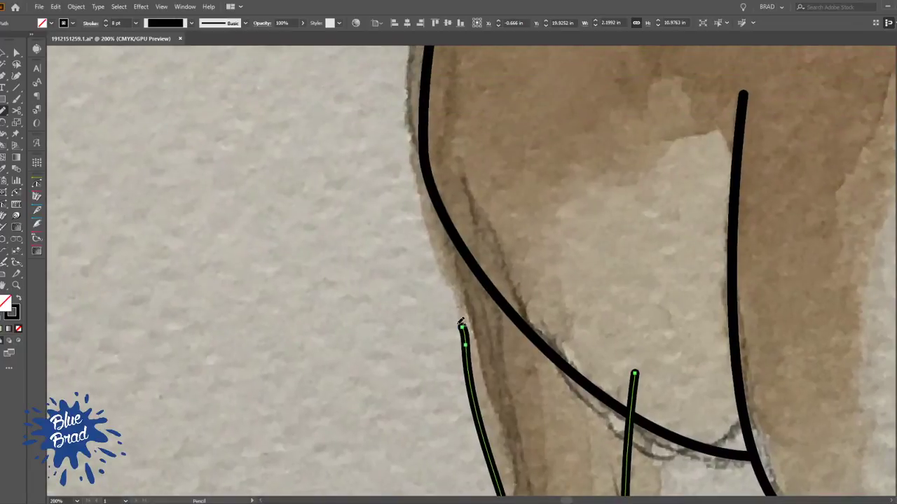
drag(421, 170, 423, 134)
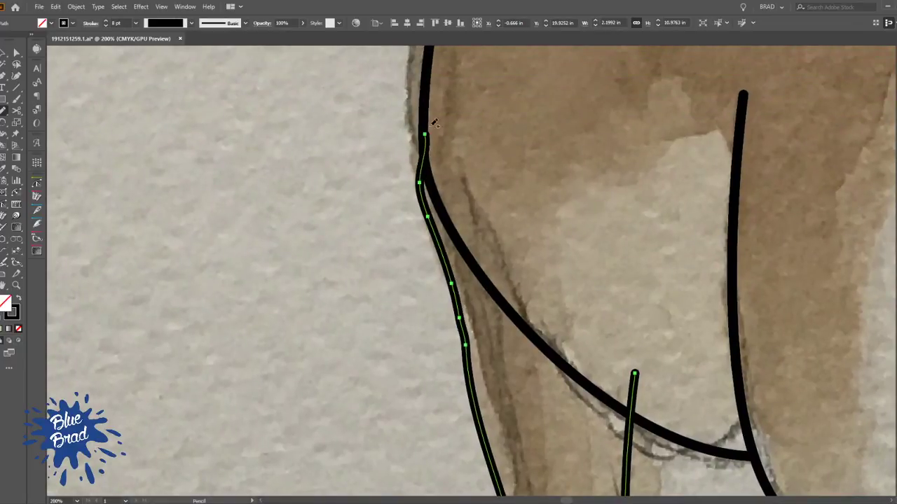
Draw a line from the shoulder to the belly outline with the Pencil tool and copy the body outline's stroke to it
scroll(461, 133, down, 2)
drag(498, 224, 443, 320)
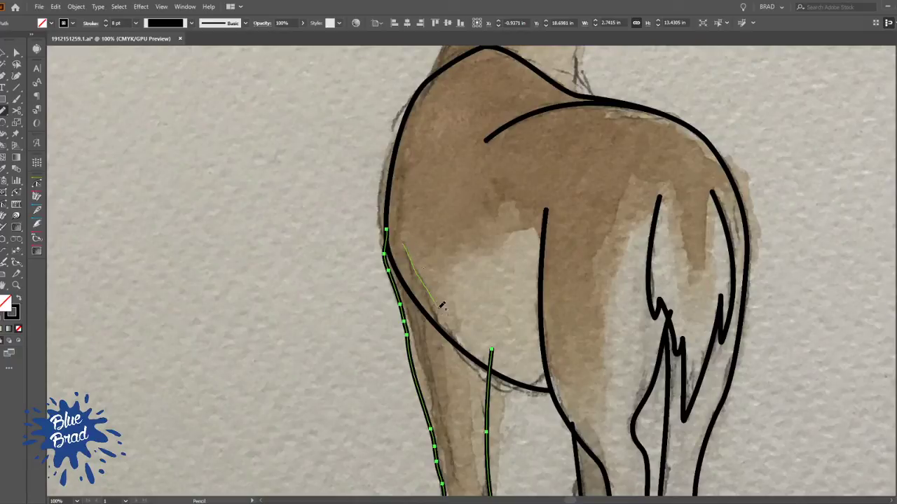
drag(457, 339, 464, 350)
drag(453, 300, 457, 374)
key(i)
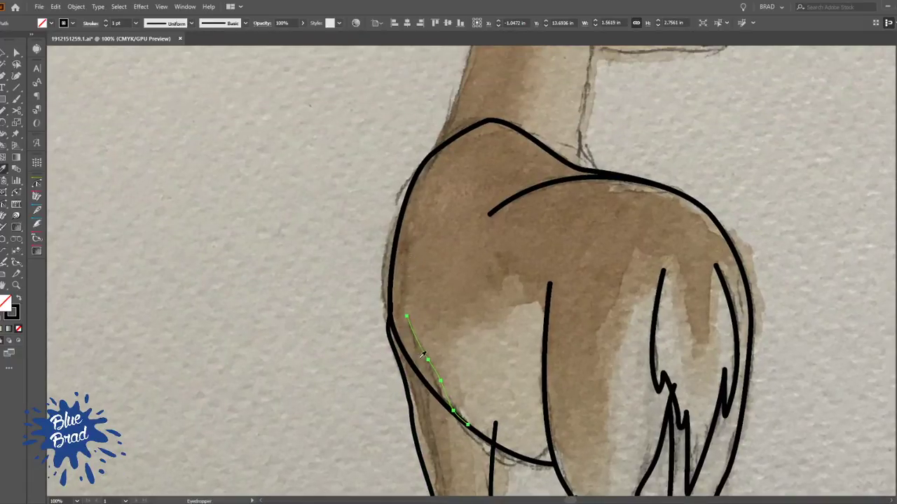
click(413, 368)
key(v)
click(321, 220)
Draw the outline up the back of the neck, over the head and around the muzzle to the jaw with the Pencil tool
drag(358, 193, 348, 301)
drag(473, 178, 410, 271)
key(n)
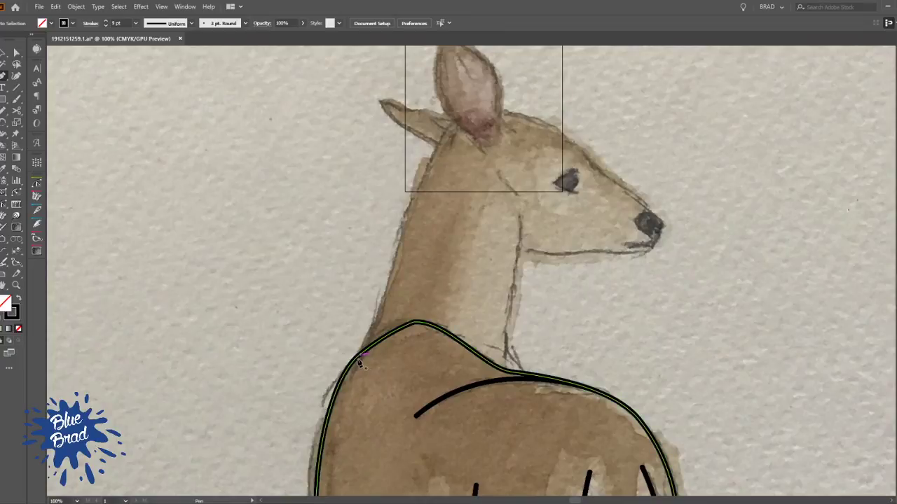
key(n)
drag(389, 289, 412, 221)
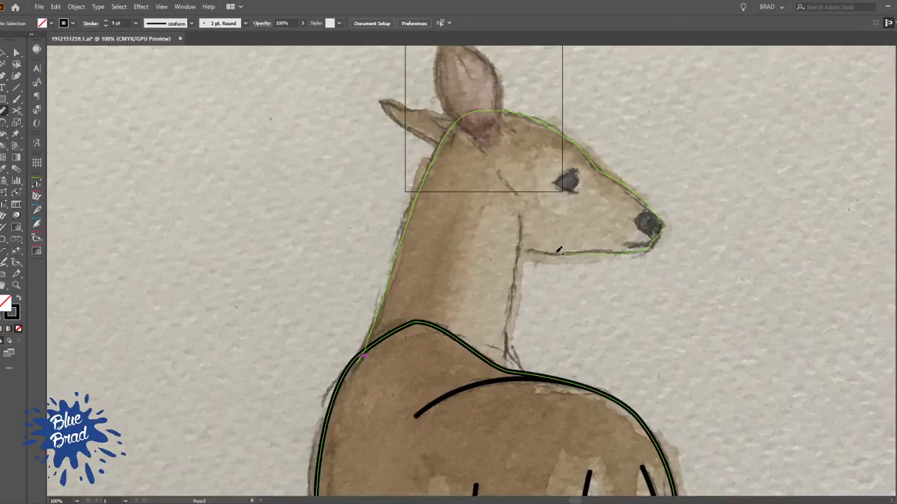
drag(534, 246, 494, 262)
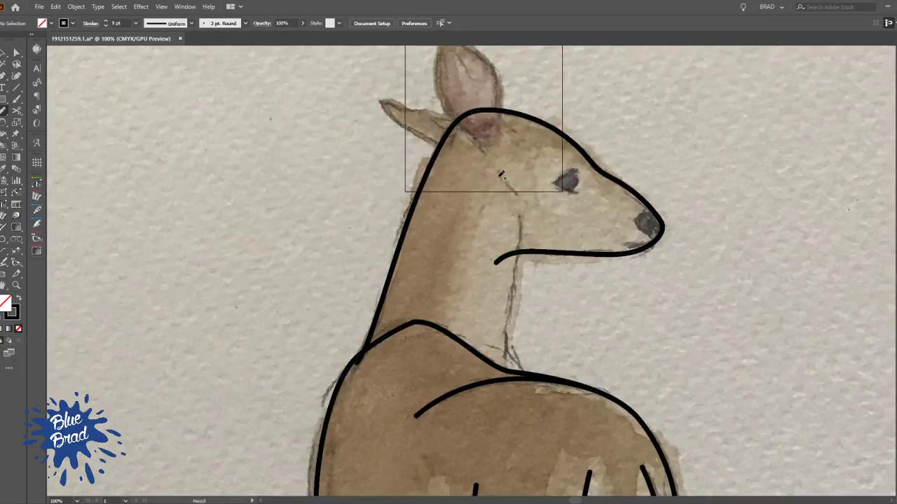
Draw a short slanted cheek line behind the eye and the throat line from the jaw down to the back outline
drag(514, 194, 515, 198)
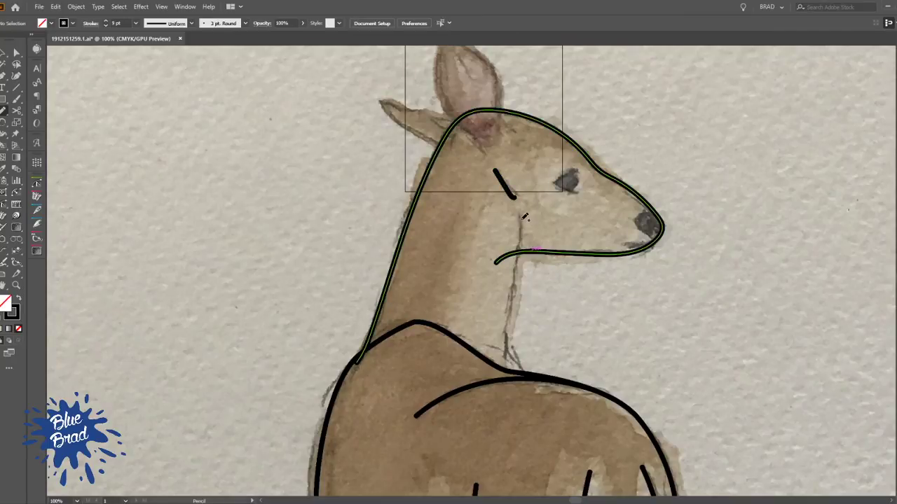
mouse_move(518, 359)
mouse_down()
mouse_move(536, 397)
mouse_move(562, 393)
mouse_move(545, 392)
mouse_up()
key(n)
key(p)
key(ctrl+z)
key(n)
Trim the end of the jaw line that extends past the throat line into the neck
key(space)
mouse_move(518, 340)
mouse_down()
mouse_move(496, 309)
mouse_move(469, 319)
mouse_up()
scroll(458, 216, up, 2)
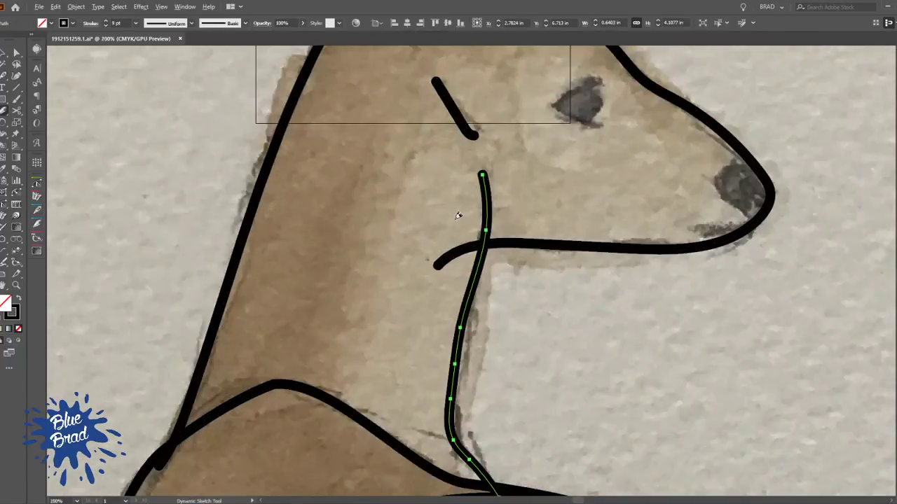
drag(462, 242, 441, 280)
key(space)
drag(520, 244, 500, 331)
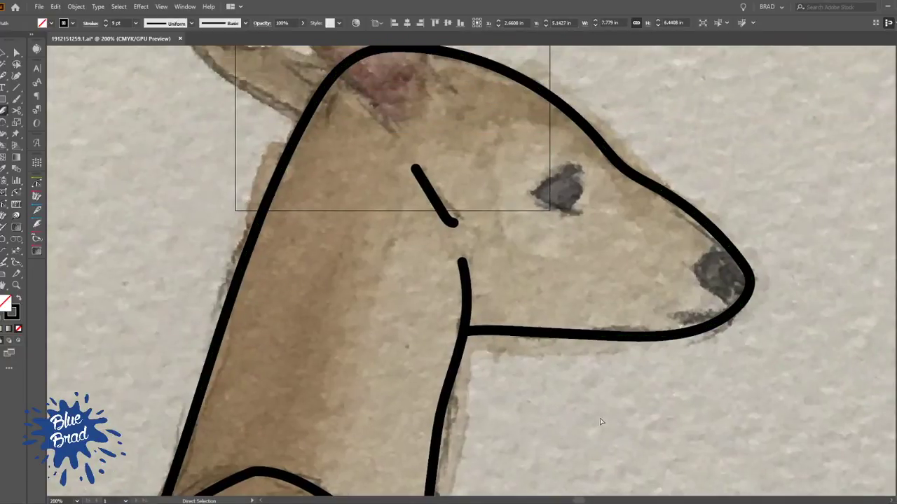
ctrl+click(599, 424)
Sketch the curved inner edge of the nose with the Dynamic Sketch tool and trim both ends at the muzzle outline
key(space)
mouse_move(717, 330)
mouse_down()
mouse_move(586, 335)
mouse_move(612, 320)
mouse_move(564, 270)
mouse_move(588, 242)
mouse_move(622, 249)
mouse_up()
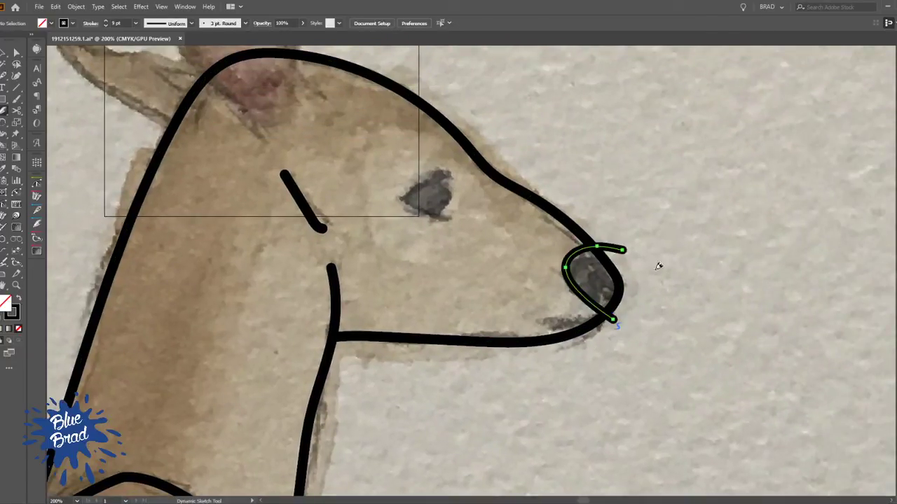
key(a)
key(p)
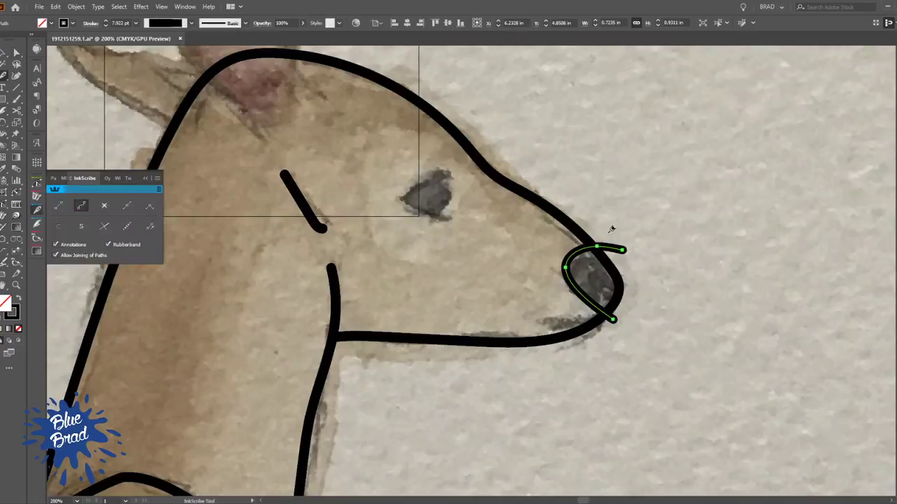
key(shift+n)
click(608, 243)
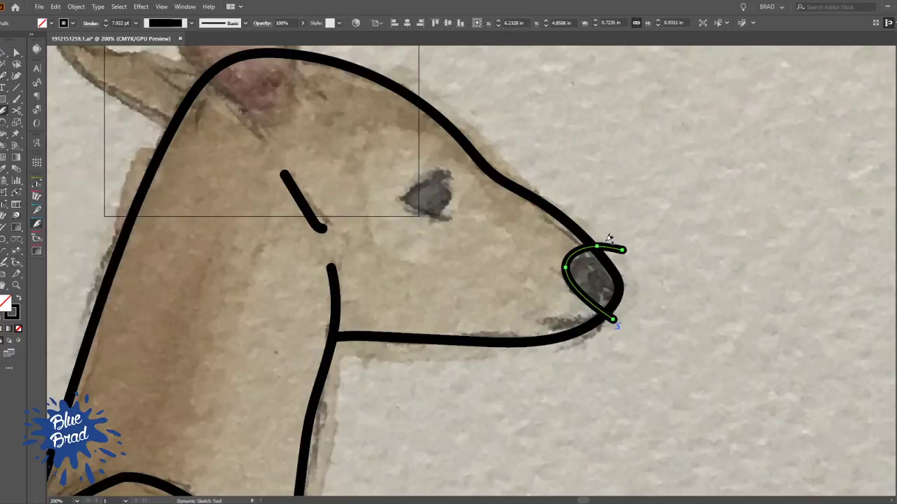
click(611, 320)
drag(551, 355, 476, 268)
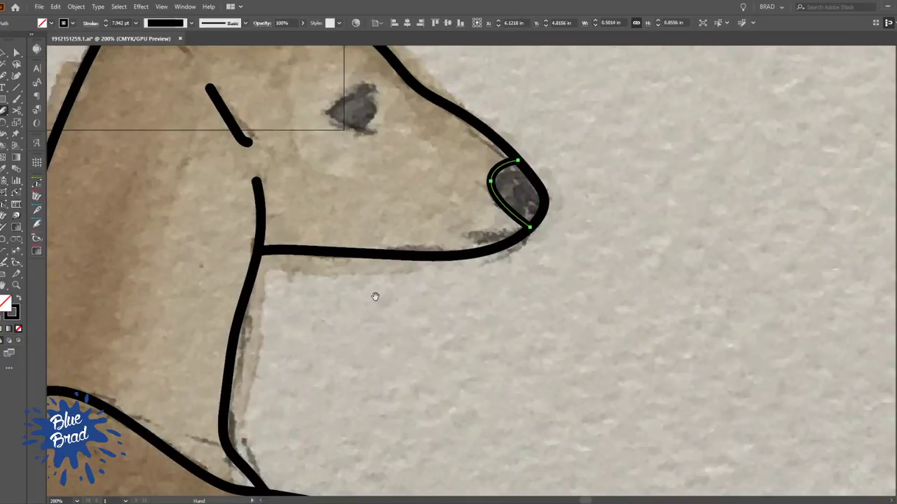
key(v)
click(387, 285)
Draw the pointed upper and lower eyelids and the rounded front edge of the eye with the Pencil tool
scroll(409, 269, down, 1)
drag(394, 275, 411, 343)
key(n)
scroll(392, 238, up, 2)
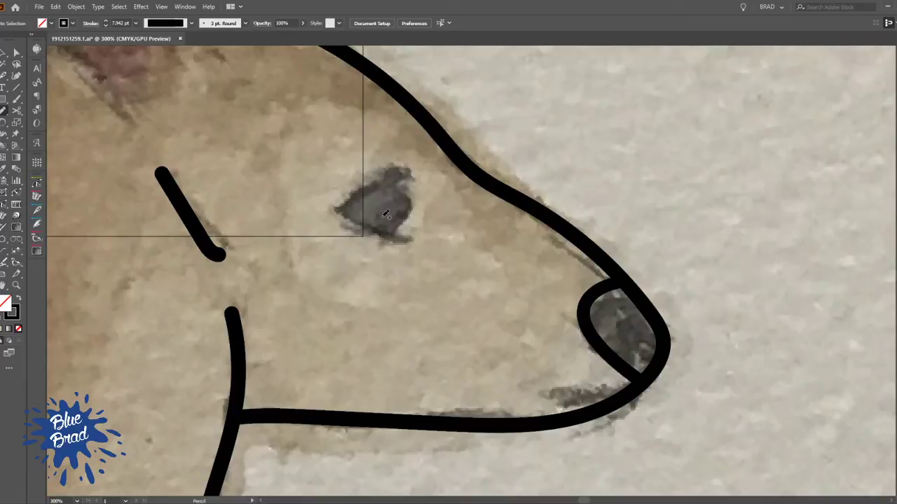
mouse_move(382, 232)
mouse_down()
mouse_move(341, 210)
mouse_move(415, 171)
mouse_up()
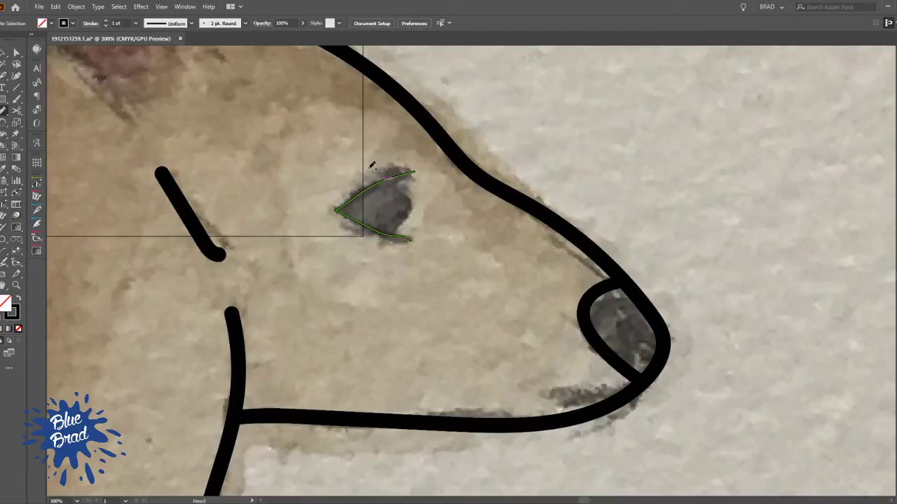
drag(394, 236, 389, 254)
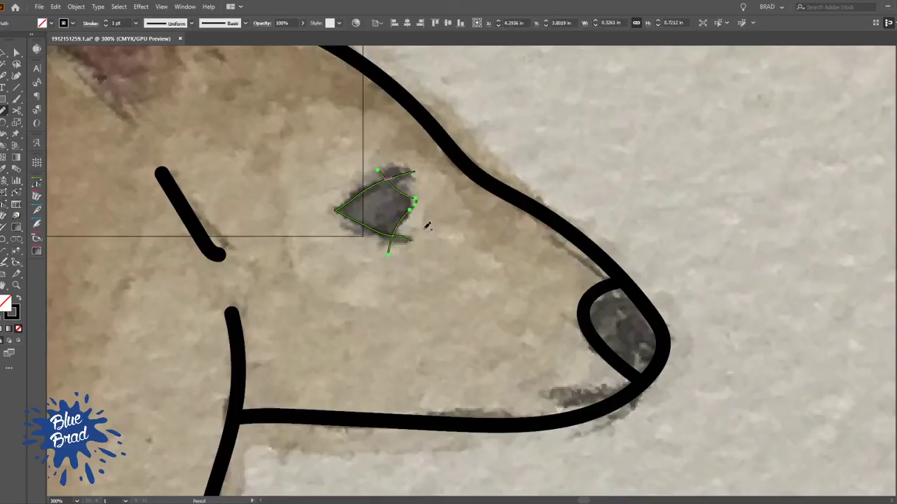
drag(412, 200, 408, 218)
drag(401, 223, 385, 252)
Trim the eye's front edge where it passes the eyelids and copy the head outline's stroke to the eye lines
key(p)
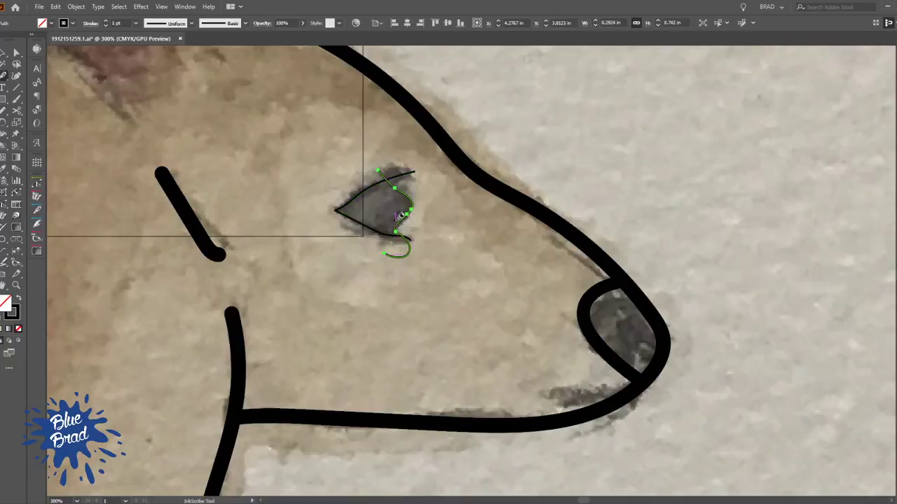
key(n)
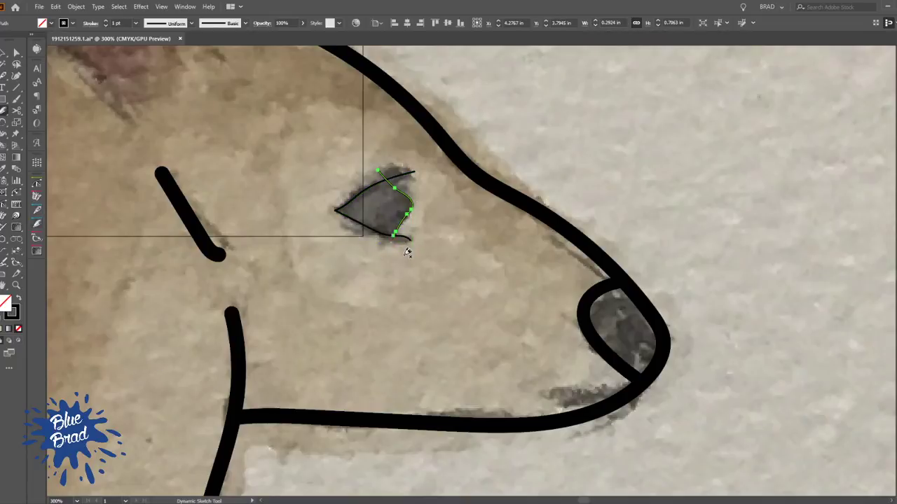
mouse_move(463, 157)
mouse_down()
mouse_move(491, 207)
mouse_move(420, 238)
mouse_move(359, 317)
mouse_up()
key(ctrl+shift+a)
key(v)
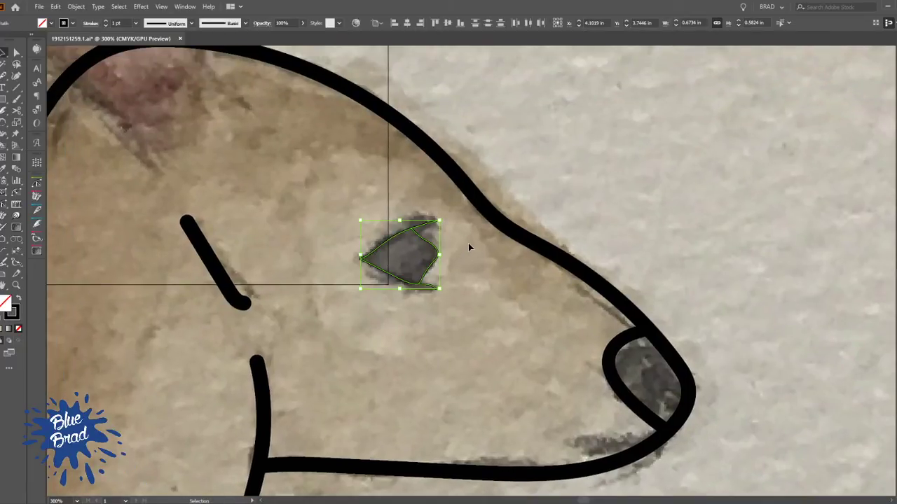
key(i)
click(490, 210)
Paint a small dot in front of the doe's forehead with the Paintbrush and set the fill colour to black
key(b)
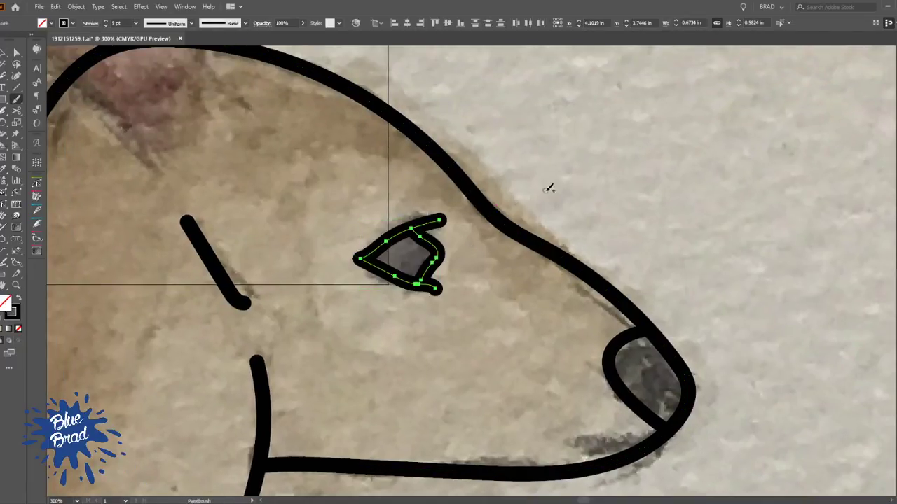
click(545, 190)
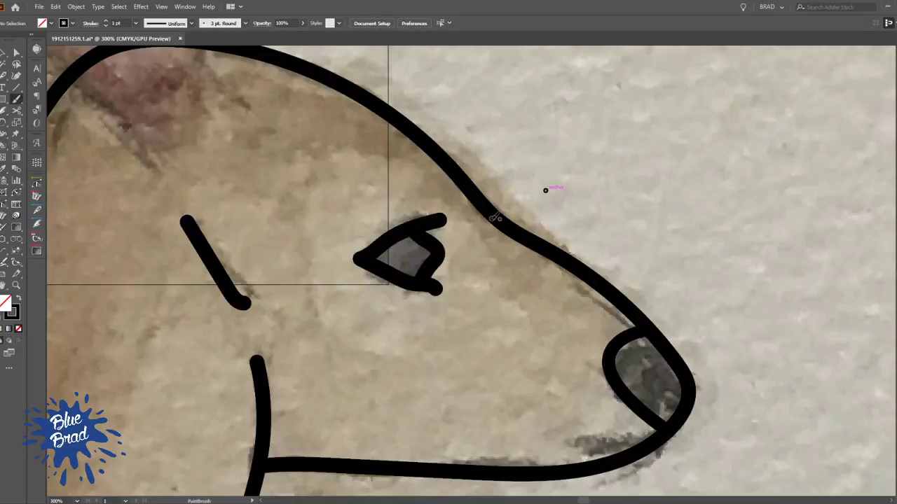
key(k)
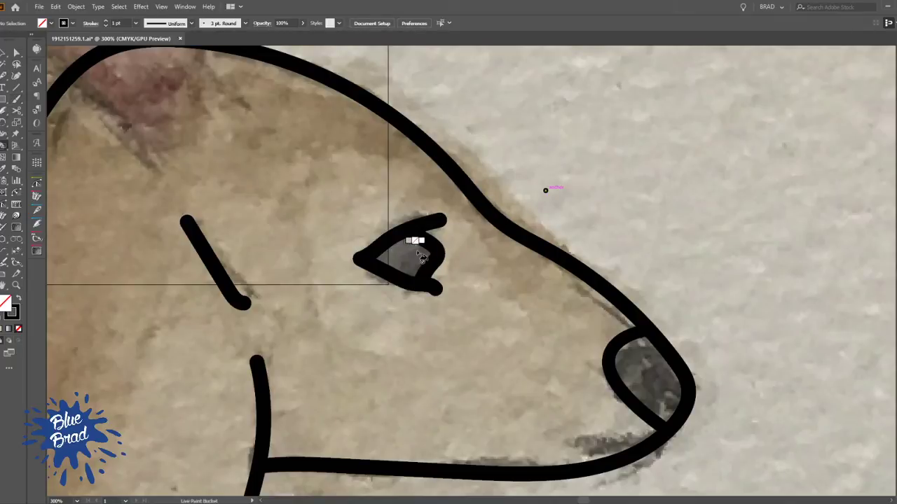
key(comma)
key(v)
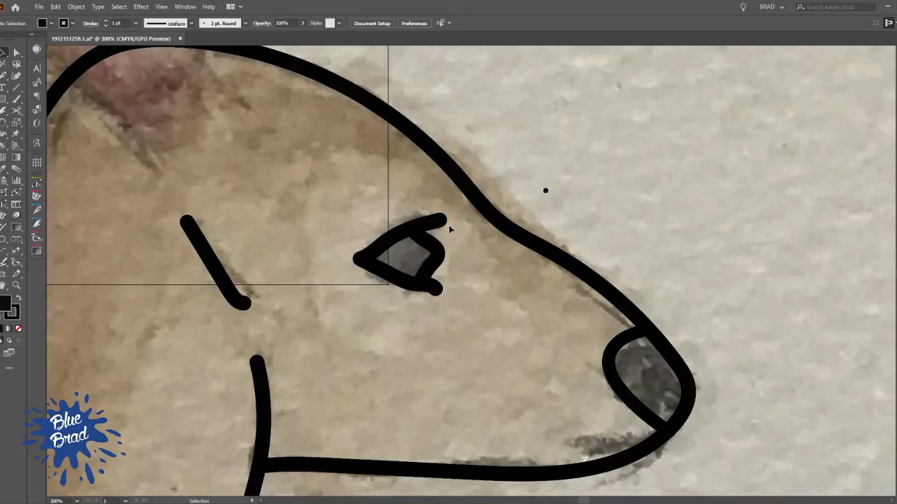
key(ctrl+1)
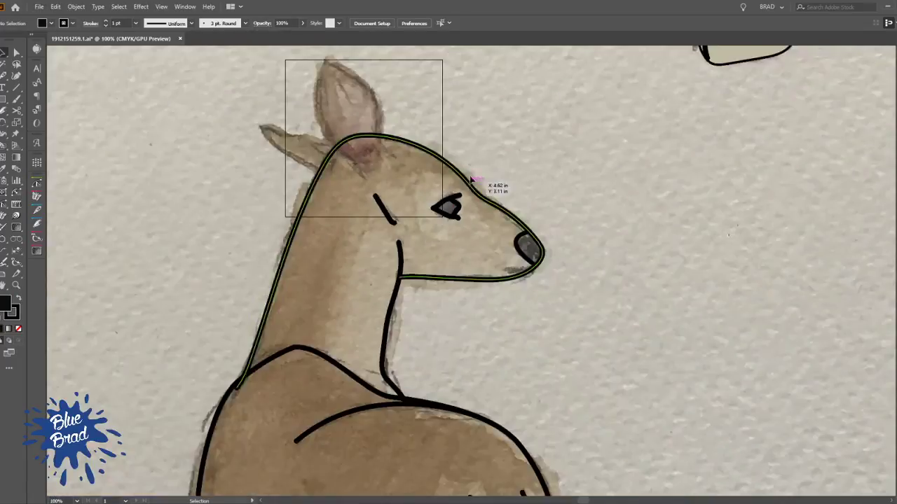
Select the doe's linework and fill the eye and the nose with black using the Live Paint Bucket
click(357, 156)
scroll(492, 166, down, 5)
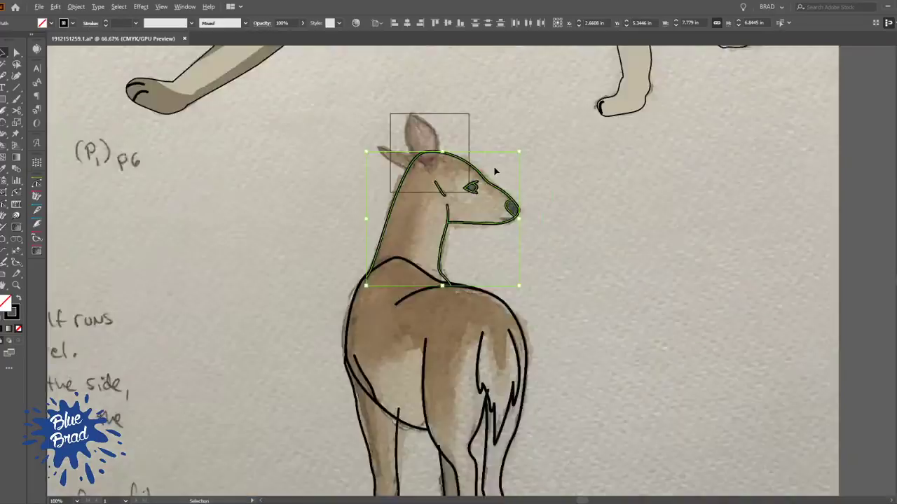
drag(519, 346, 519, 347)
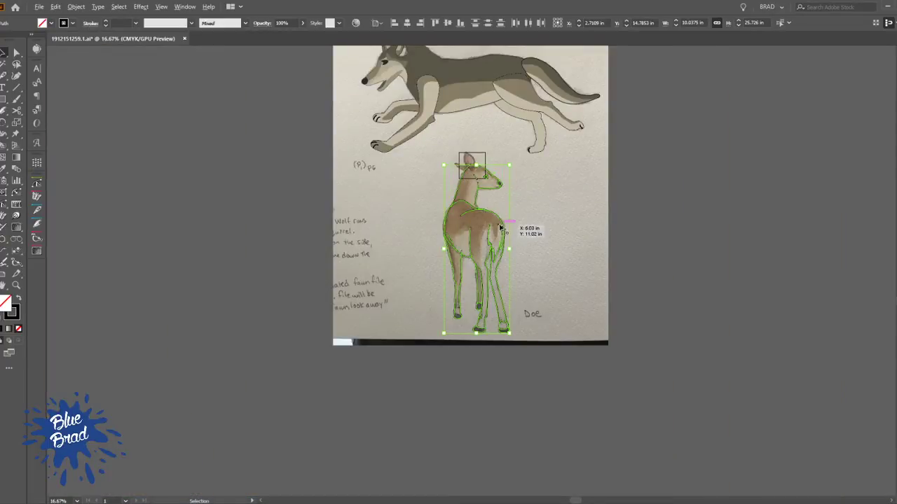
scroll(500, 226, up, 5)
drag(479, 126, 521, 435)
scroll(474, 245, up, 4)
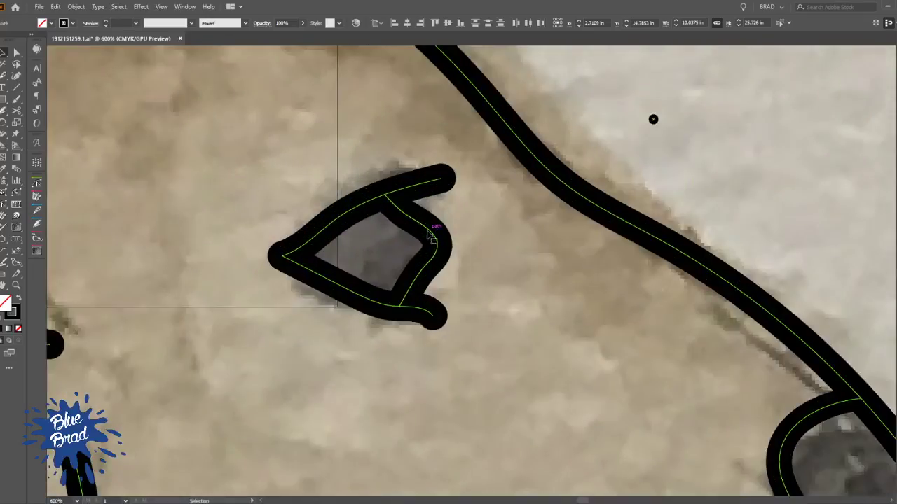
key(k)
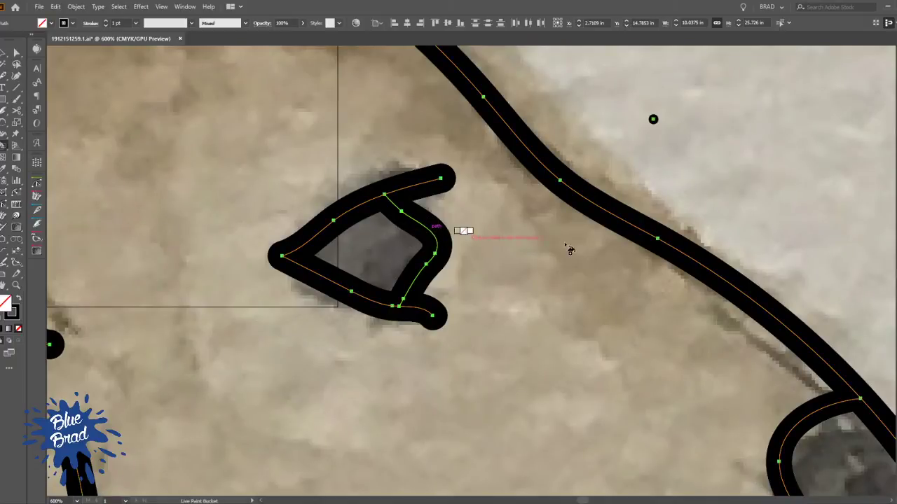
click(392, 260)
scroll(472, 210, down, 6)
click(573, 293)
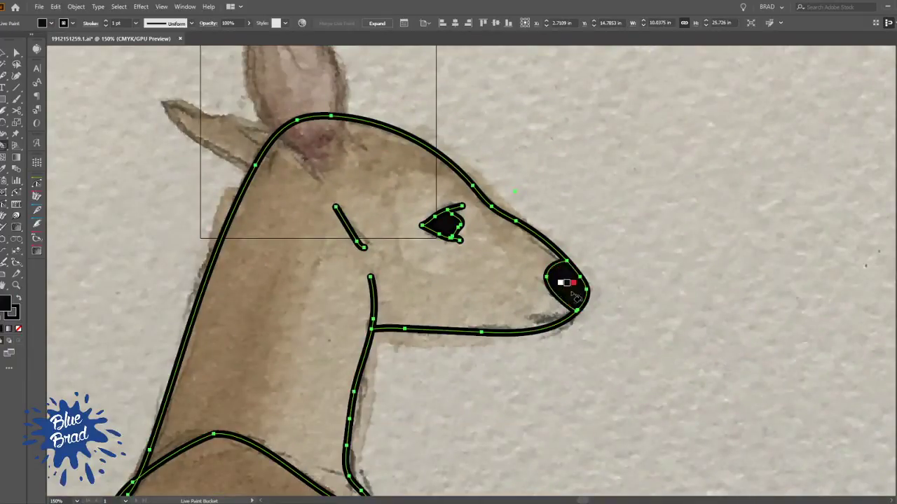
ctrl+click(642, 245)
Draw the short curved mouth line below the nose with the Pencil tool and copy the jaw outline's stroke to it
key(a)
key(n)
scroll(565, 314, up, 3)
drag(554, 308, 460, 300)
key(i)
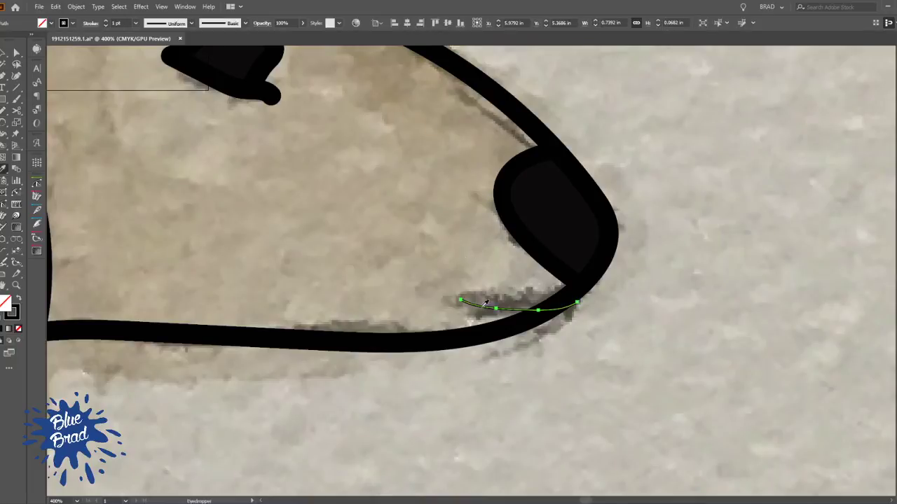
click(474, 332)
key(v)
click(594, 323)
Rework the front end of the mouth line so that it ends at the muzzle outline
key(p)
key(n)
key(shift+n)
drag(577, 303, 549, 311)
key(ctrl+1)
drag(579, 357, 527, 314)
key(v)
click(543, 210)
Draw the outline of the doe's upright ear with the Pencil tool, starting and ending at its pointed tip
scroll(388, 201, up, 2)
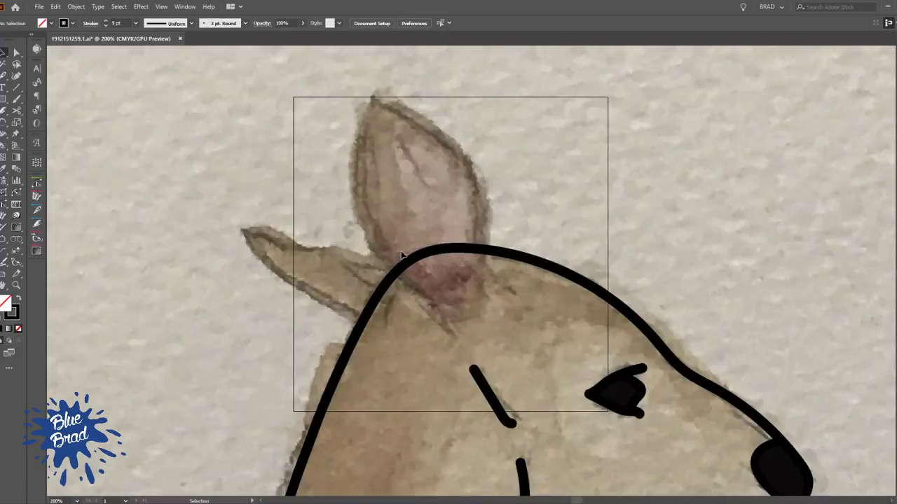
key(n)
key(p)
key(n)
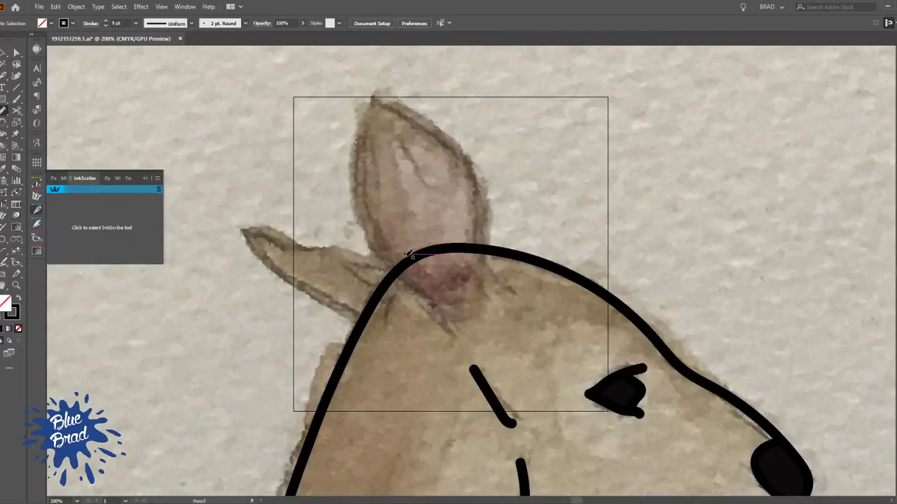
drag(374, 98, 407, 114)
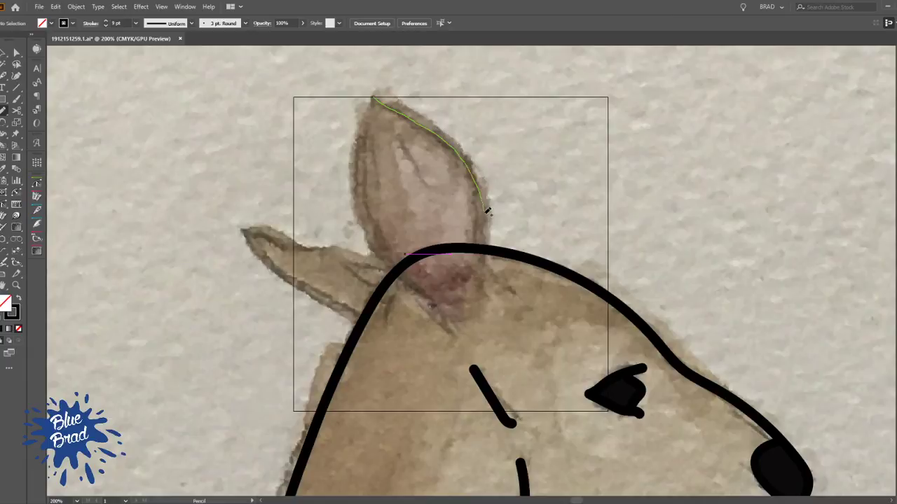
mouse_move(447, 301)
mouse_down()
mouse_move(391, 272)
mouse_move(375, 251)
mouse_move(359, 210)
mouse_move(364, 144)
mouse_up()
drag(372, 112, 372, 98)
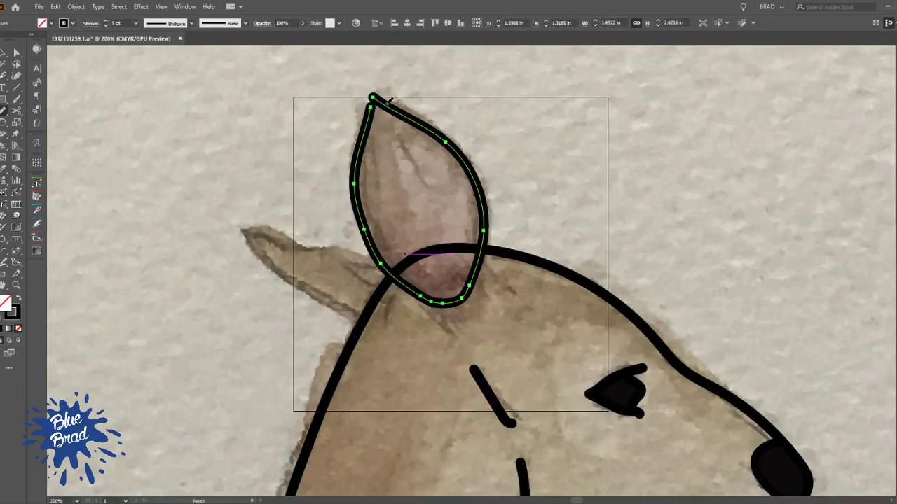
Delete the surplus anchor point at the upright ear's tip and close the outline with InkScribe
key(p)
click(371, 107)
click(373, 98)
key(Delete)
click(371, 107)
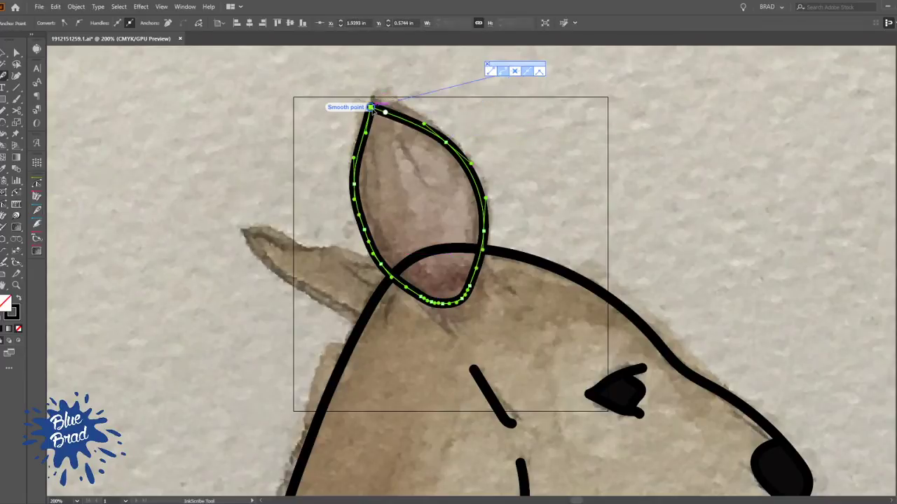
Move the upright ear outline's tip anchor up to the point of the drawn ear
key(a)
drag(370, 107, 374, 97)
key(ctrl+z)
key(p)
ctrl+click(473, 114)
drag(400, 236, 379, 180)
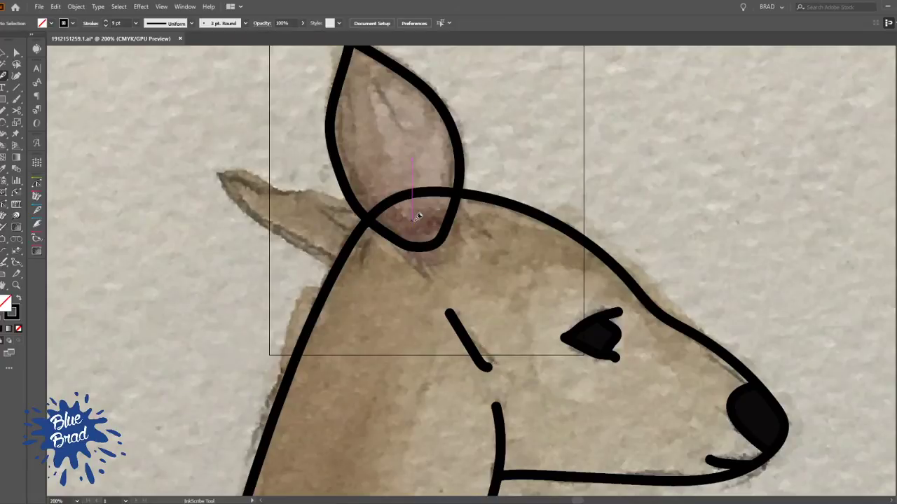
Draw a closed inner-ear shape inside the upright ear with InkScribe and set its stroke to none
scroll(389, 143, up, 2)
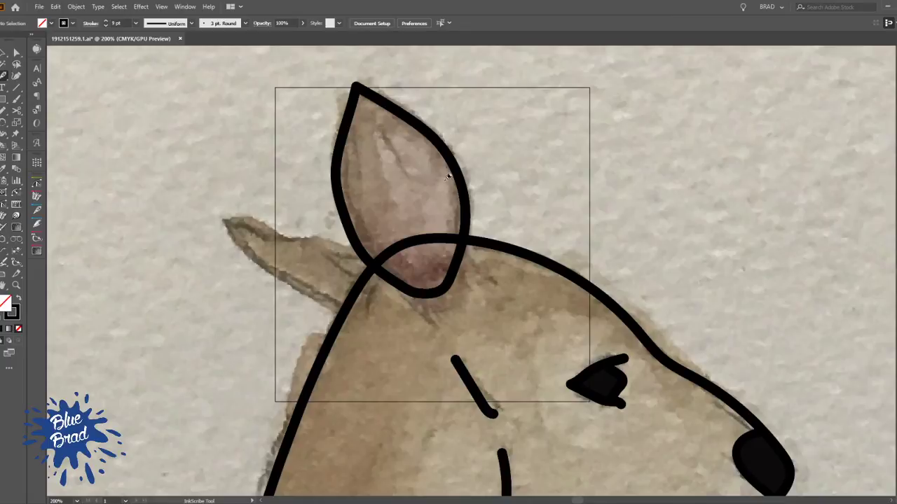
drag(377, 133, 403, 141)
drag(445, 176, 464, 211)
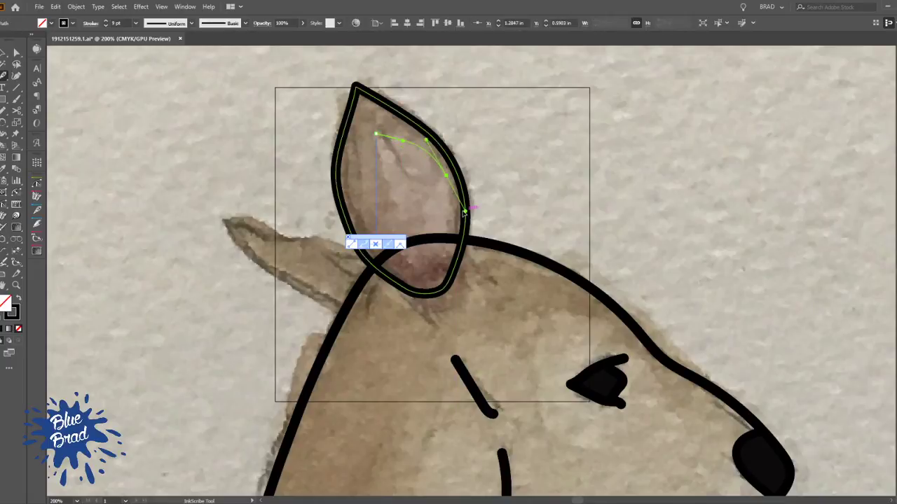
drag(428, 263, 411, 271)
drag(389, 231, 393, 214)
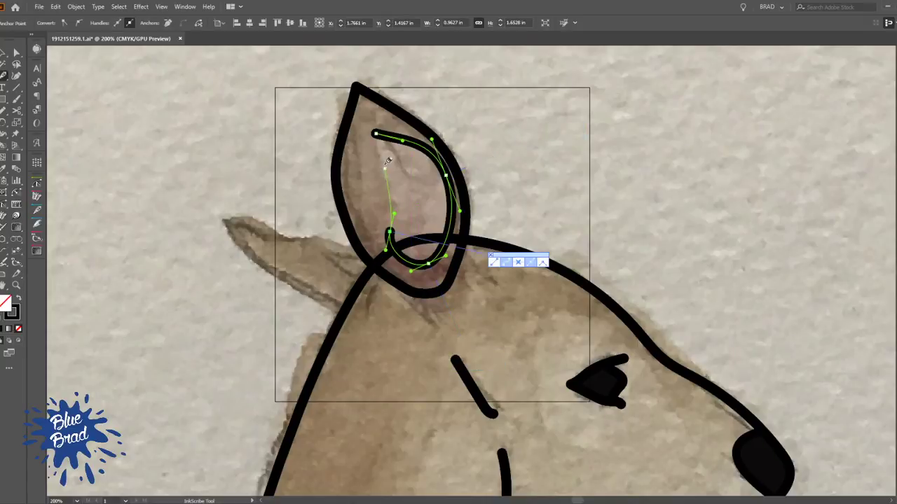
click(376, 133)
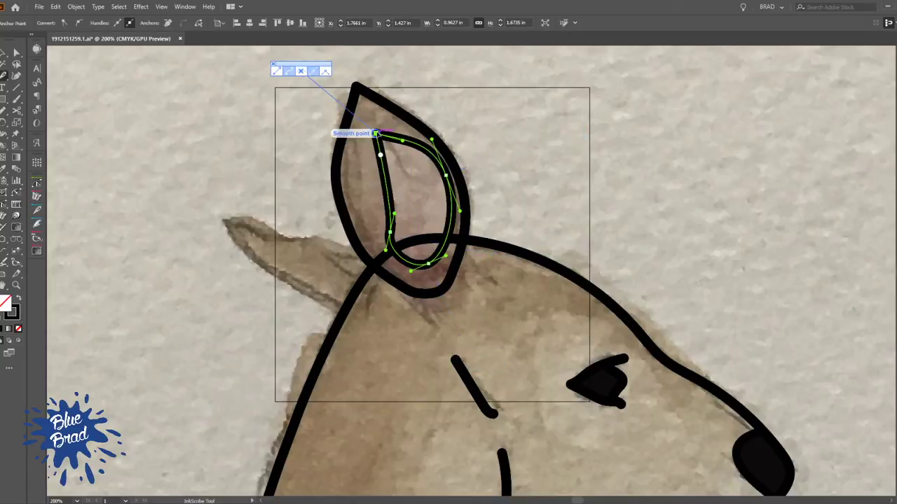
key(/)
ctrl+click(474, 177)
Draw the upper edge of the rear ear from its tip to the upright ear, using the upright ear's black stroke
key(space)
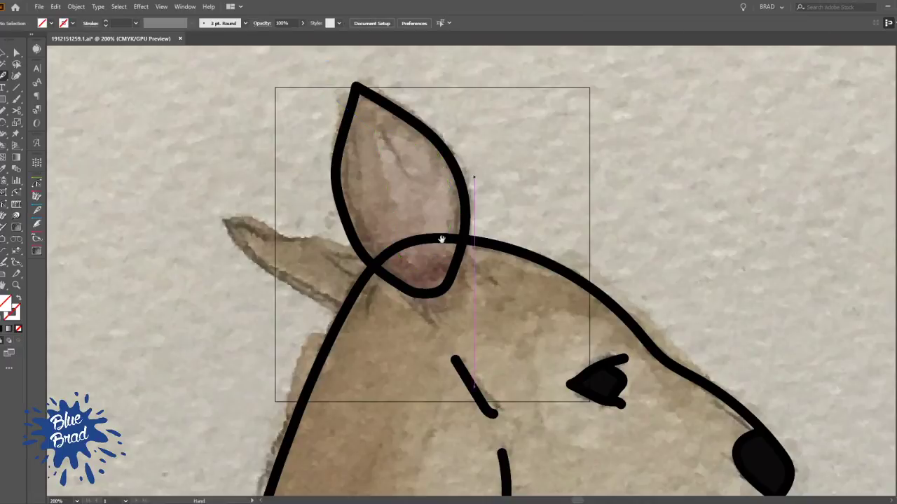
drag(449, 227, 513, 273)
ctrl+click(426, 297)
click(286, 266)
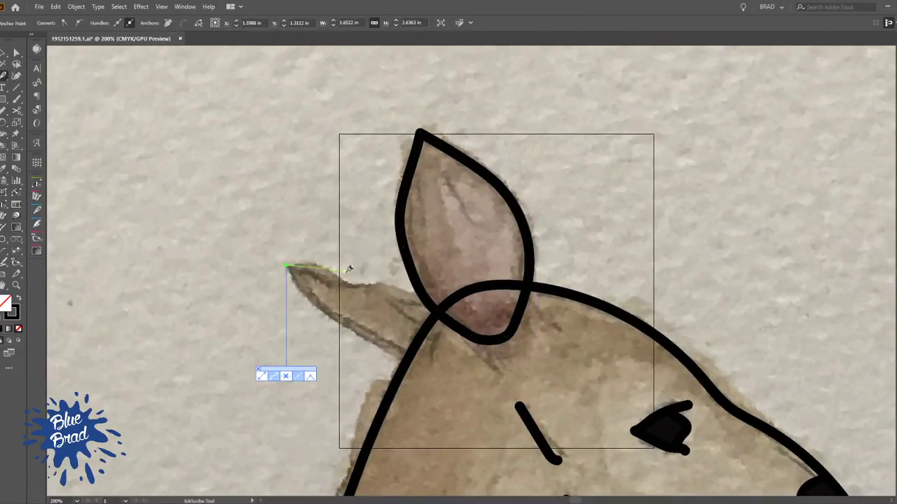
drag(314, 266, 325, 266)
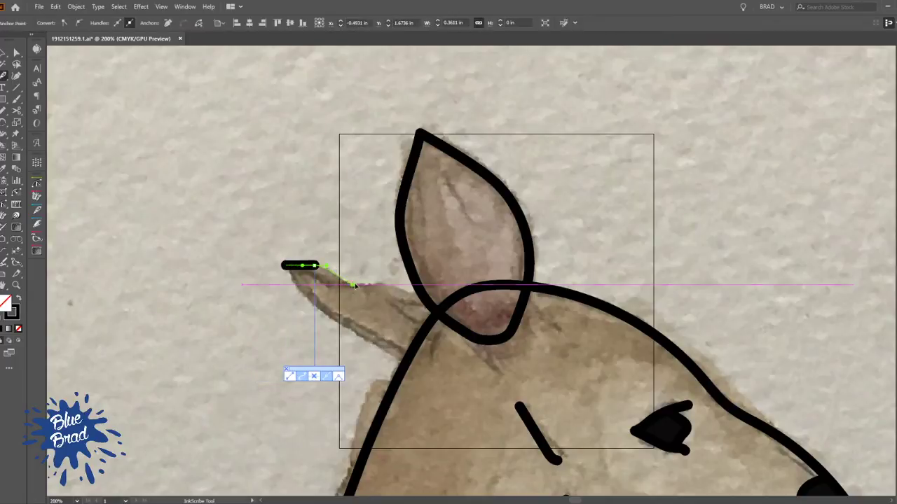
click(352, 285)
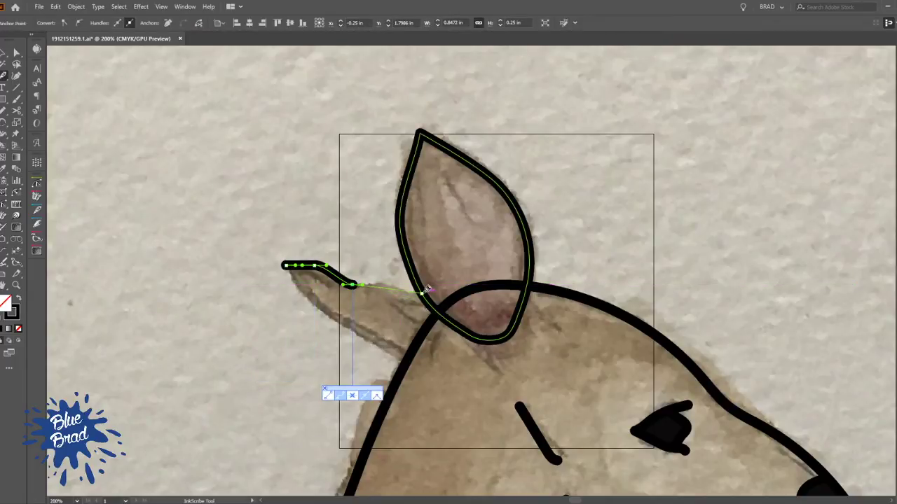
click(427, 289)
ctrl+click(377, 250)
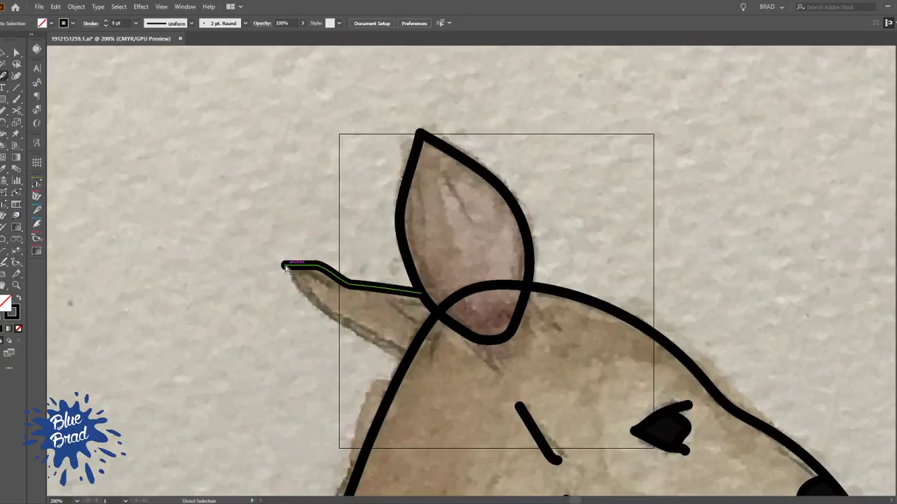
Continue the rear ear's outline from its tip along the lower edge to the back of the neck
ctrl+click(287, 266)
drag(287, 267, 317, 306)
drag(407, 361, 435, 372)
ctrl+click(457, 347)
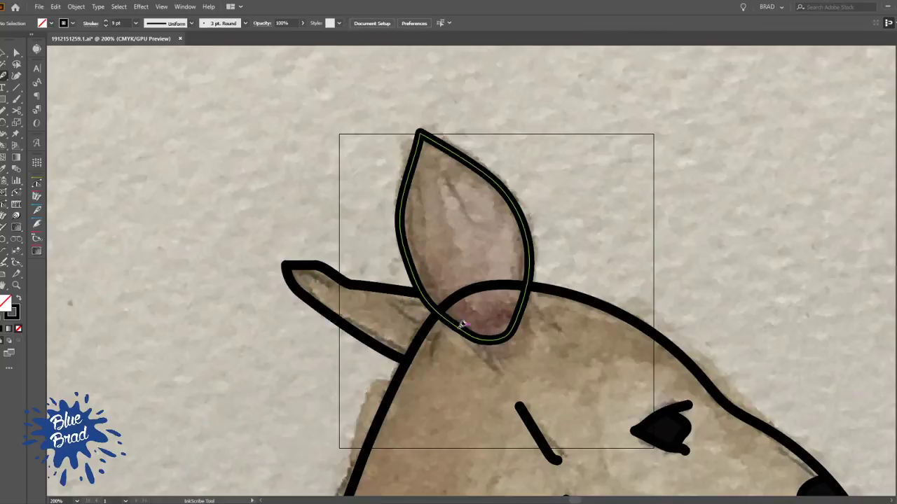
Draw a short curved fold line inside the rear ear, starting at the neck outline
click(424, 327)
drag(392, 305, 377, 301)
ctrl+click(350, 233)
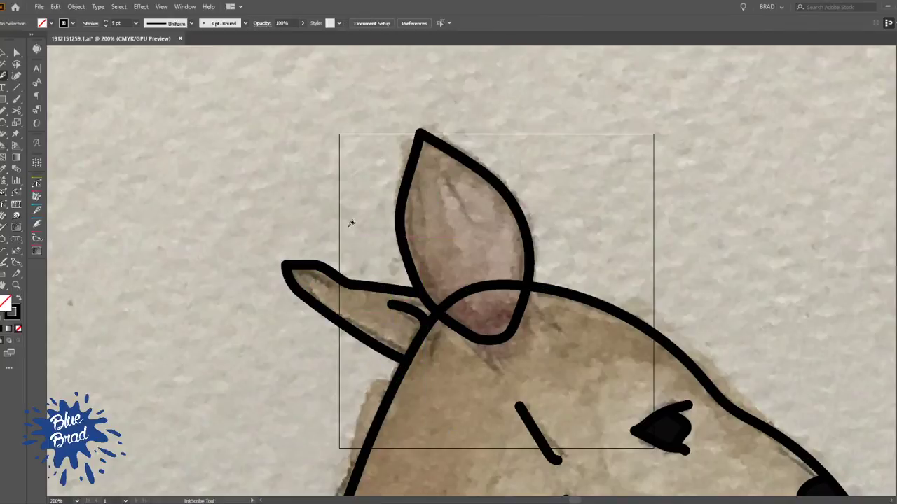
scroll(351, 228, down, 2)
drag(440, 245, 465, 293)
scroll(465, 293, up, 3)
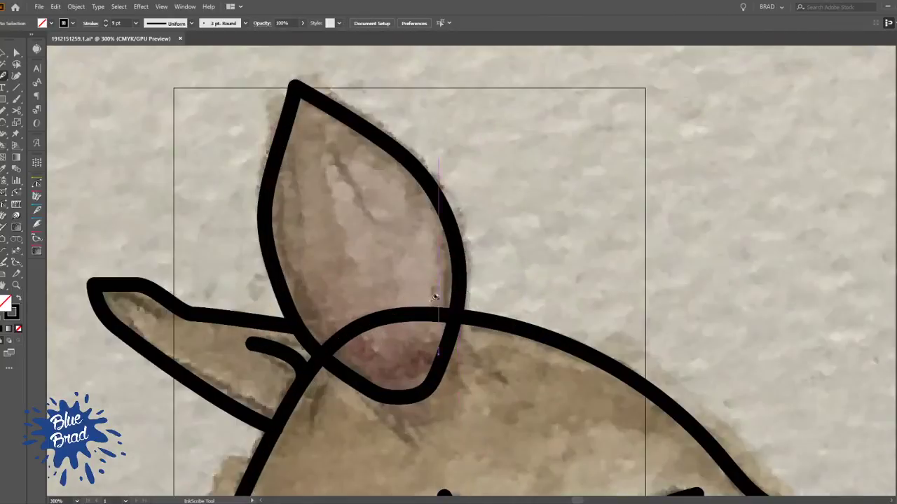
Remove the part of the head outline crossing the upright ear and trim both remaining ends to the ear's edge
ctrl+click(428, 313)
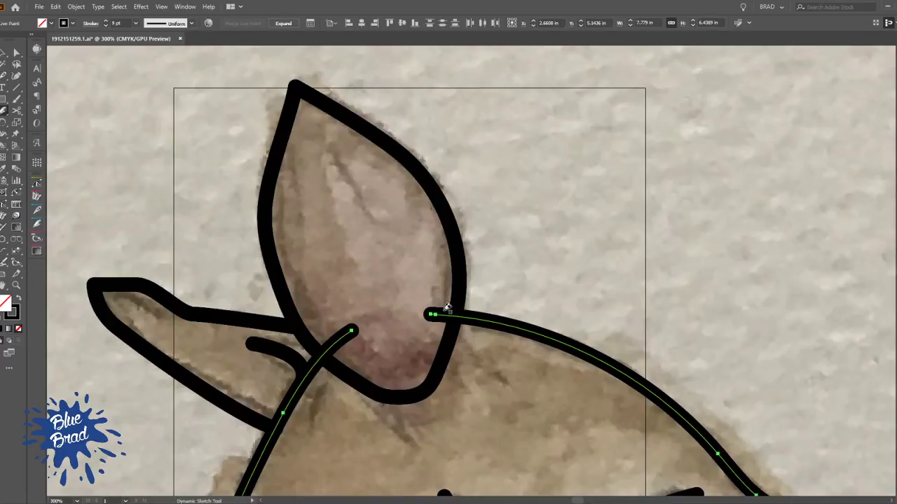
drag(446, 309, 432, 330)
drag(332, 338, 355, 350)
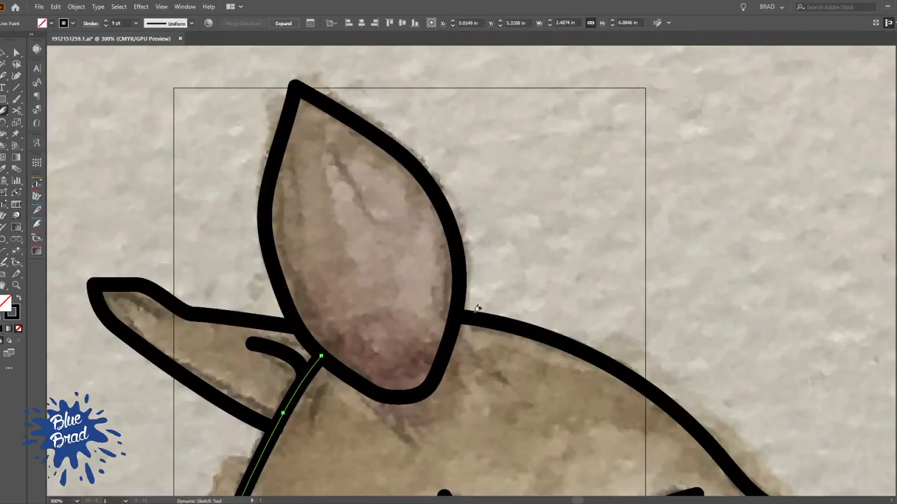
scroll(543, 276, down, 2)
drag(561, 301, 434, 241)
key(v)
click(457, 215)
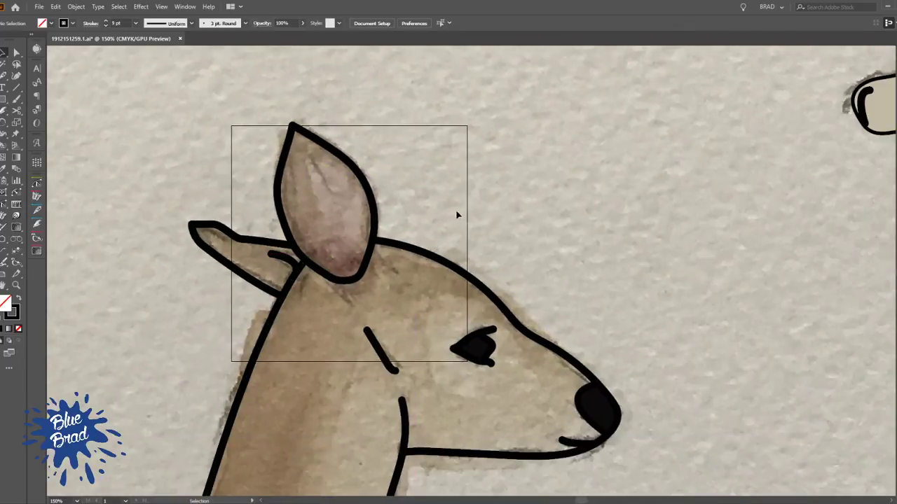
Draw a shading boundary from the neck base over the eye to the brow, and another between nose and brow
scroll(457, 215, down, 1)
scroll(398, 297, down, 2)
key(n)
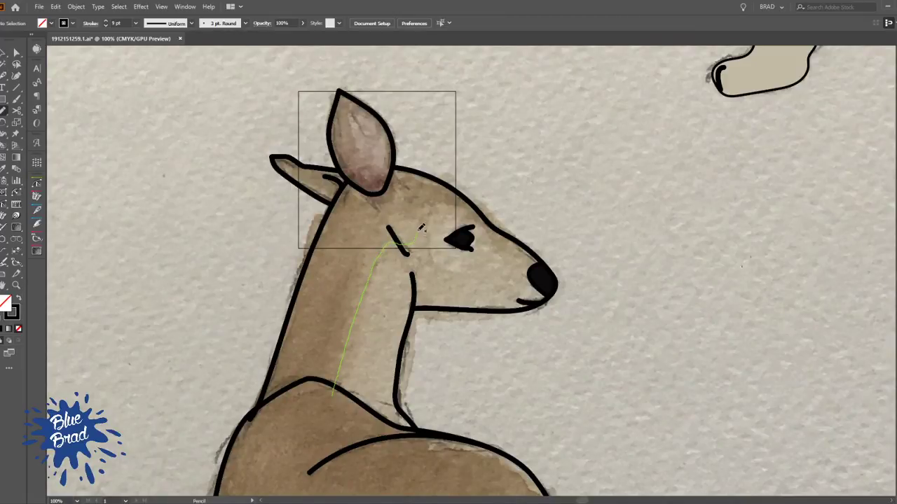
drag(485, 218, 494, 220)
key(ctrl+shift+a)
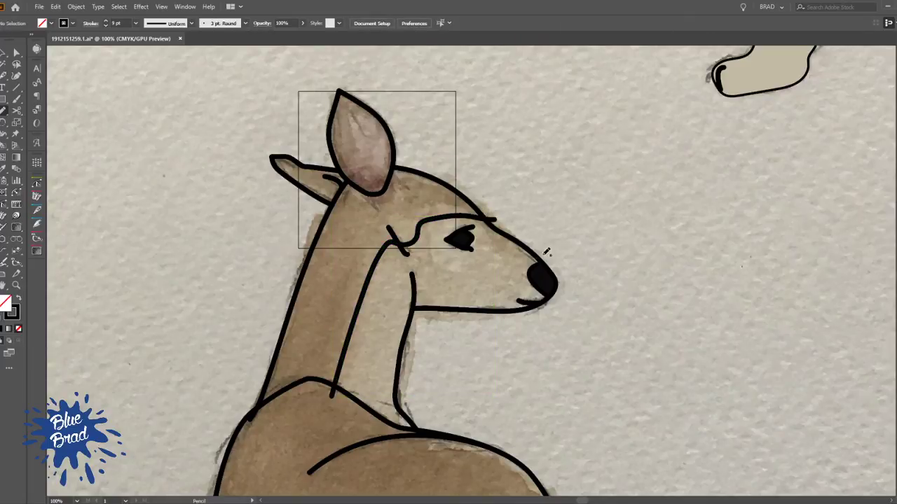
drag(489, 204, 483, 198)
key(ctrl+shift+a)
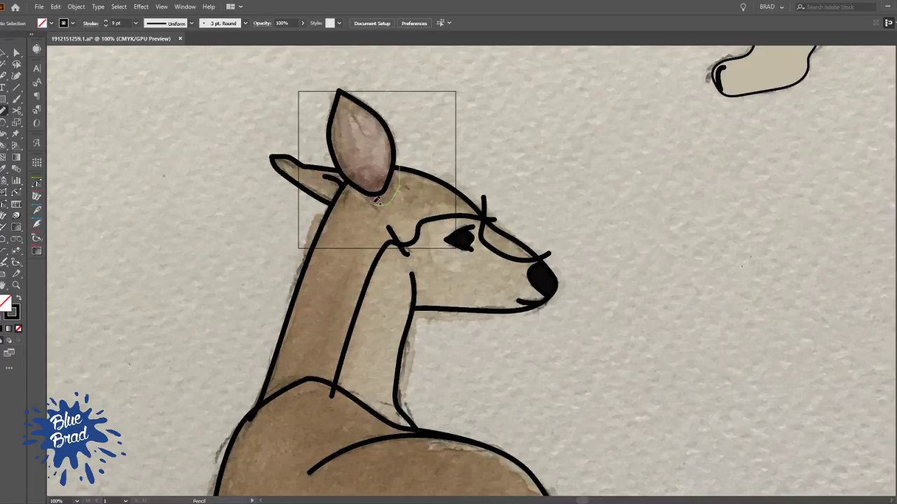
Draw curved shading lines around the base of the upright ear and below the top of the forehead
drag(367, 183, 364, 187)
ctrl+click(433, 138)
mouse_move(447, 192)
mouse_down()
mouse_move(449, 221)
mouse_move(395, 216)
mouse_up()
ctrl+click(477, 175)
drag(508, 176, 532, 218)
Draw a wavy boundary along the upper edge of the light belly patch, from the chest line to the thigh line
key(v)
mouse_move(337, 330)
mouse_down()
mouse_move(401, 159)
mouse_move(396, 143)
mouse_up()
drag(388, 292, 390, 171)
drag(446, 235, 437, 109)
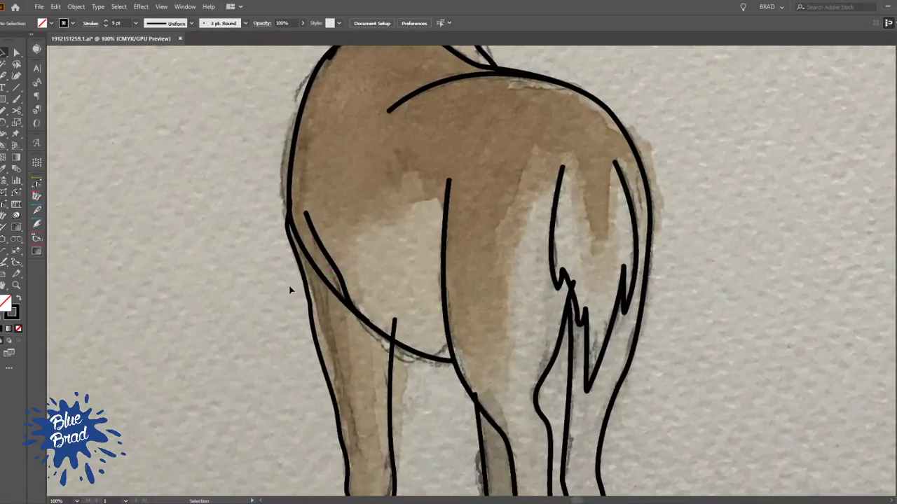
key(n)
drag(432, 199, 454, 211)
key(ctrl+shift+a)
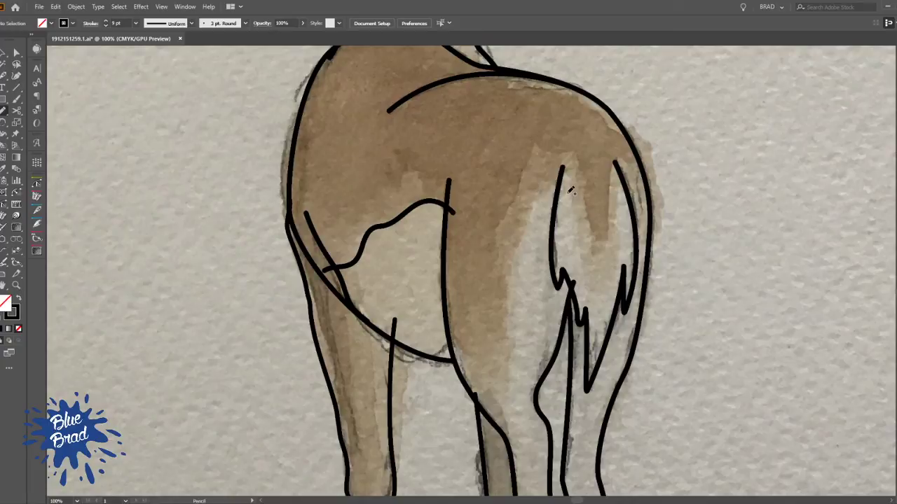
Draw a shading boundary from the tail down the hind leg and a curved line across the lower thigh
drag(513, 390, 499, 449)
key(ctrl+shift+a)
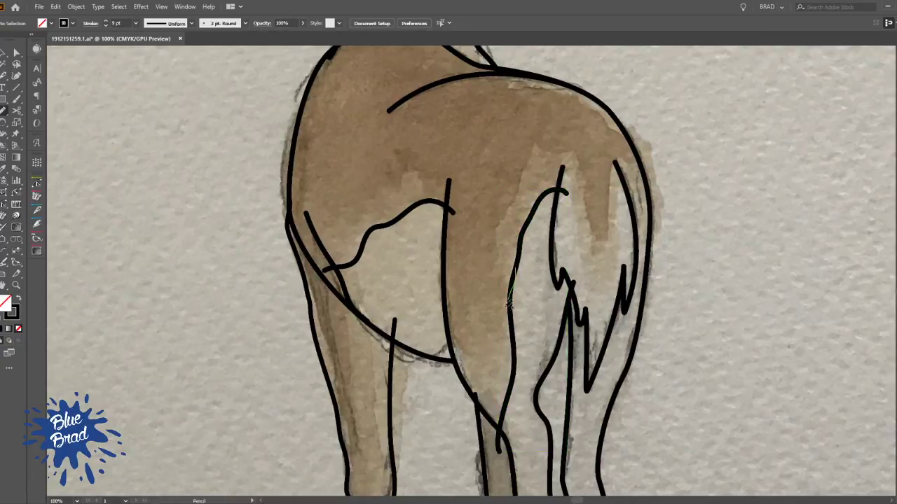
drag(457, 343, 440, 322)
ctrl+click(654, 169)
Draw the rump's shading boundary from the thigh around the tail, and a highlight line along the upper back
drag(655, 169, 591, 222)
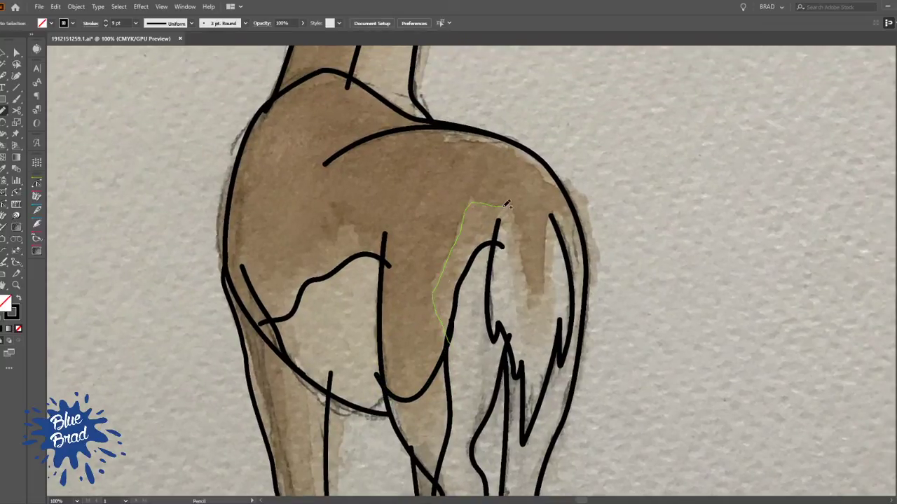
drag(520, 244, 535, 294)
drag(563, 212, 562, 214)
key(ctrl+shift+a)
drag(453, 133, 516, 150)
drag(581, 193, 584, 194)
key(ctrl+shift+a)
Draw short marks and a line across the front leg just above the hoof, plus the hoof's upper boundary
drag(576, 273, 546, 260)
scroll(519, 357, down, 10)
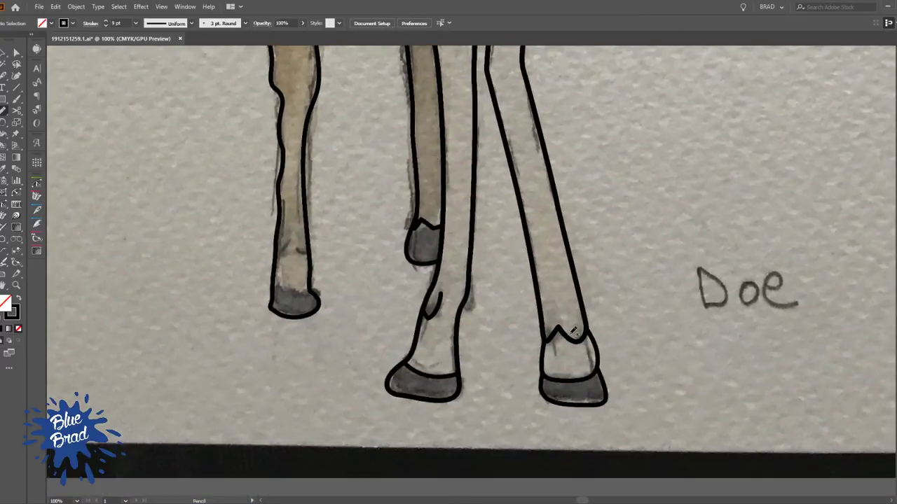
mouse_move(346, 271)
mouse_down()
mouse_move(409, 305)
mouse_move(379, 296)
mouse_up()
scroll(411, 304, up, 2)
ctrl+click(415, 275)
drag(326, 309, 366, 276)
ctrl+click(443, 269)
drag(399, 303, 324, 310)
ctrl+click(417, 348)
drag(410, 378, 321, 374)
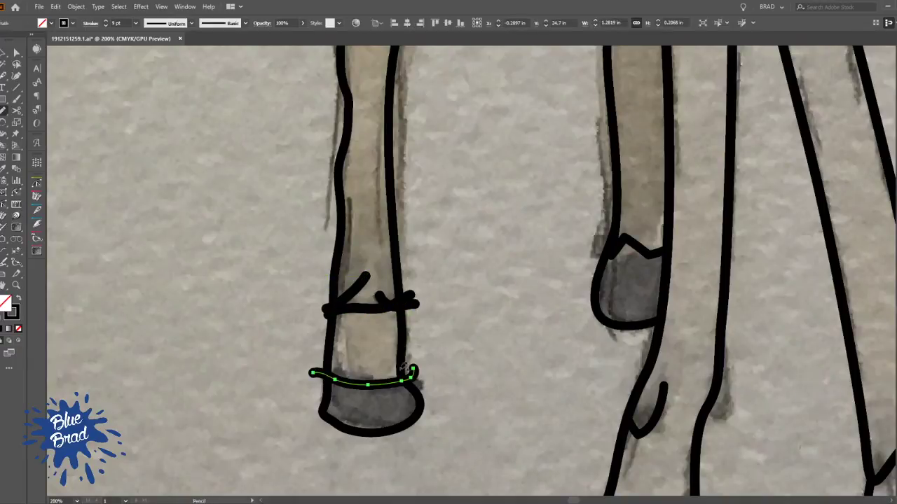
Draw two curved shading lines down the upper front leg, starting at the belly line
scroll(396, 312, up, 4)
ctrl+click(396, 312)
scroll(392, 316, up, 6)
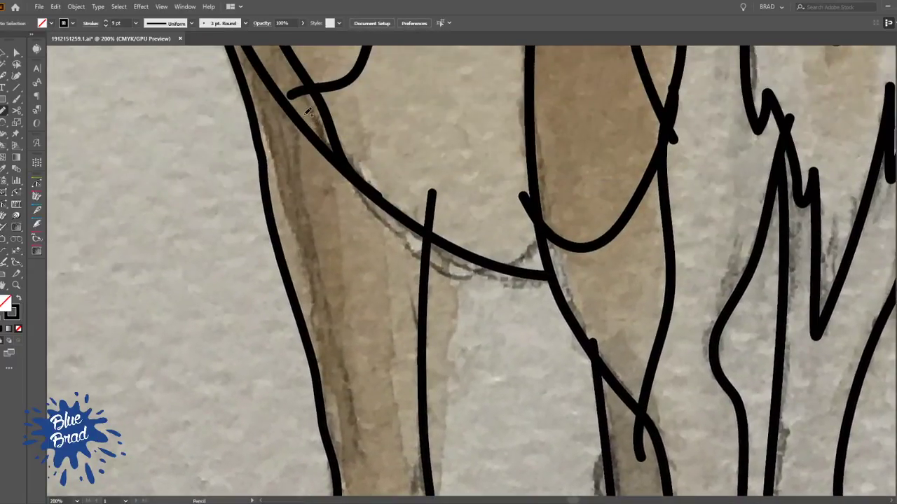
mouse_move(305, 112)
mouse_down()
mouse_move(301, 193)
mouse_move(338, 321)
mouse_move(345, 443)
mouse_move(326, 471)
mouse_up()
ctrl+click(377, 253)
mouse_move(384, 186)
mouse_down()
mouse_move(411, 467)
mouse_move(450, 480)
mouse_up()
ctrl+click(500, 350)
scroll(483, 291, down, 2)
drag(475, 359, 362, 310)
scroll(357, 190, down, 1)
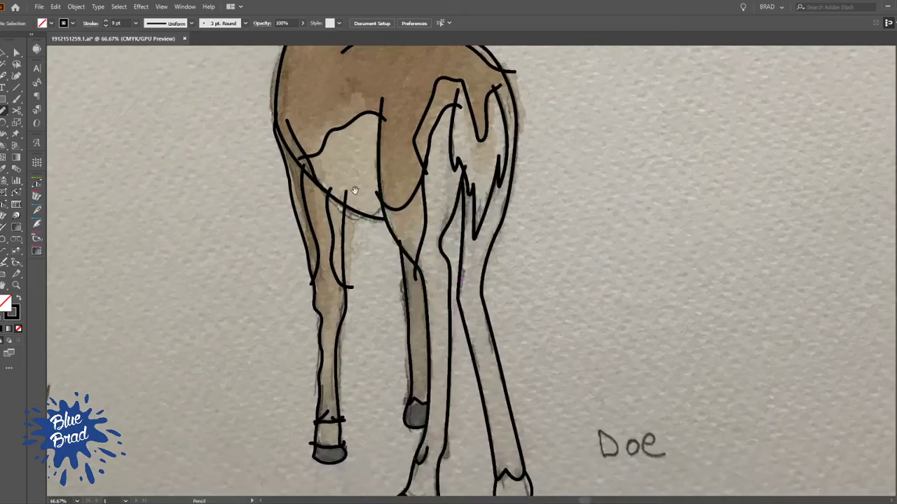
Set the stroke of the belly patch boundary and the rump shading boundary to none
drag(357, 189, 357, 302)
drag(308, 208, 354, 274)
key(ctrl+z)
drag(328, 188, 387, 300)
drag(357, 384, 442, 341)
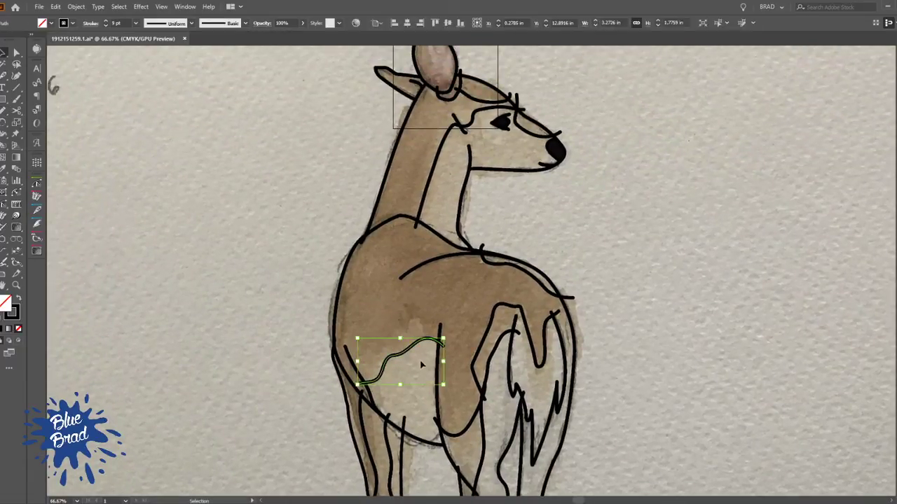
key(slash)
click(492, 313)
key(slash)
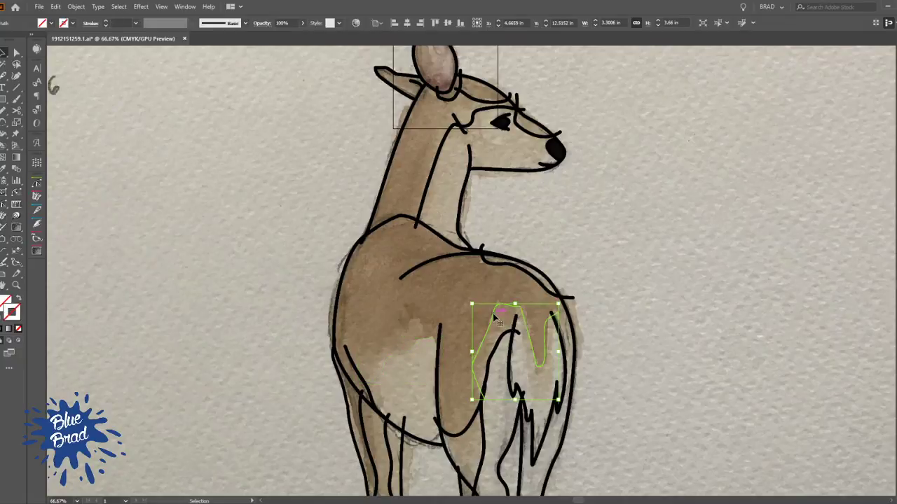
Set the stroke of the hind-leg shading line and the curve across the lower thigh to none
click(499, 347)
key(slash)
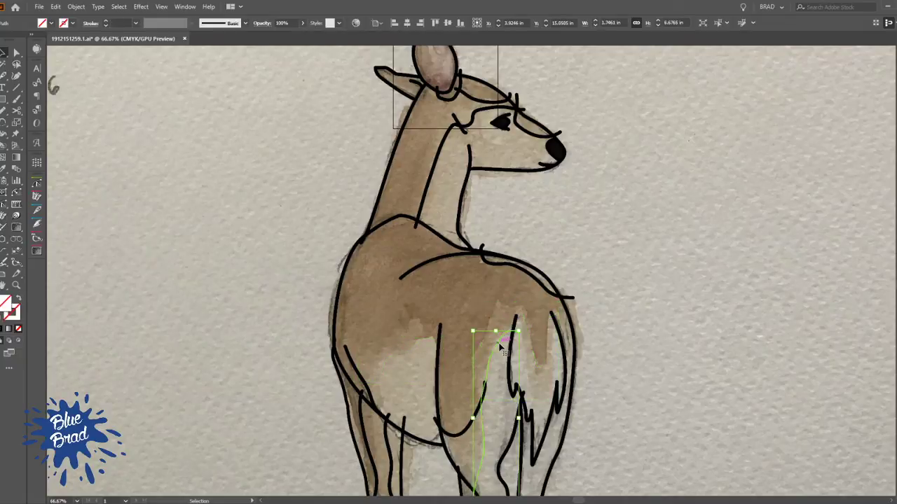
click(464, 425)
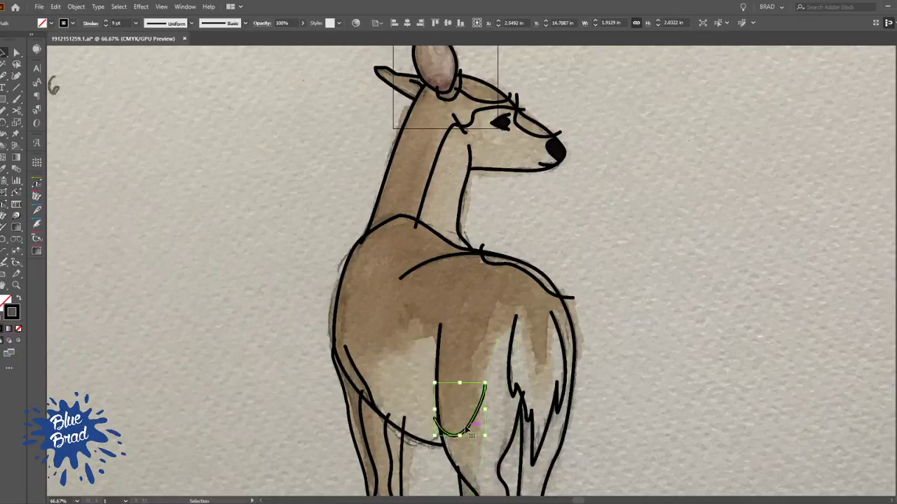
key(slash)
Trim the hind-leg line's overshooting end back to the jagged edge of the tail
scroll(529, 388, up, 4)
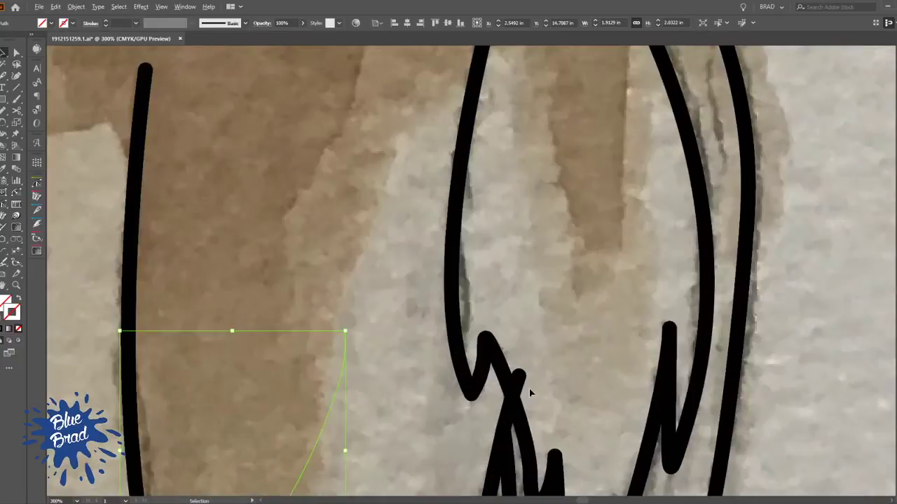
click(520, 377)
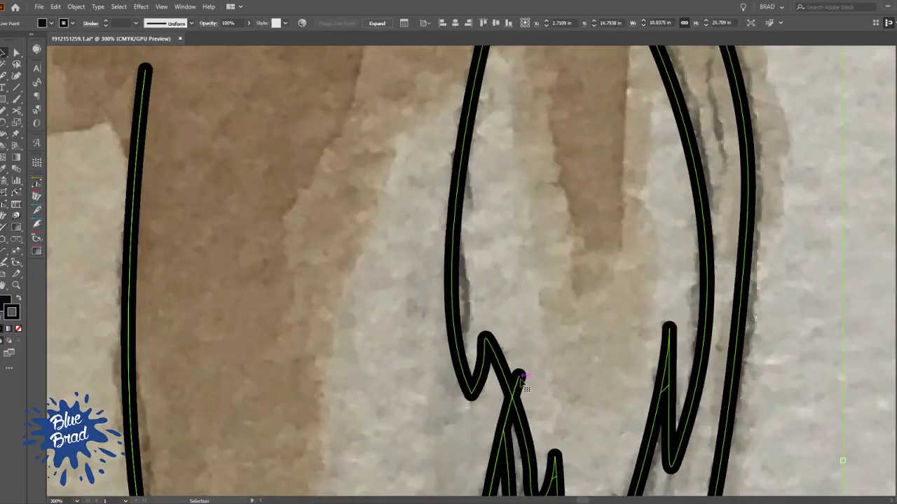
key(n)
mouse_move(519, 376)
mouse_down()
mouse_move(528, 397)
mouse_move(485, 302)
mouse_up()
scroll(553, 398, down, 2)
key(v)
drag(639, 340, 533, 370)
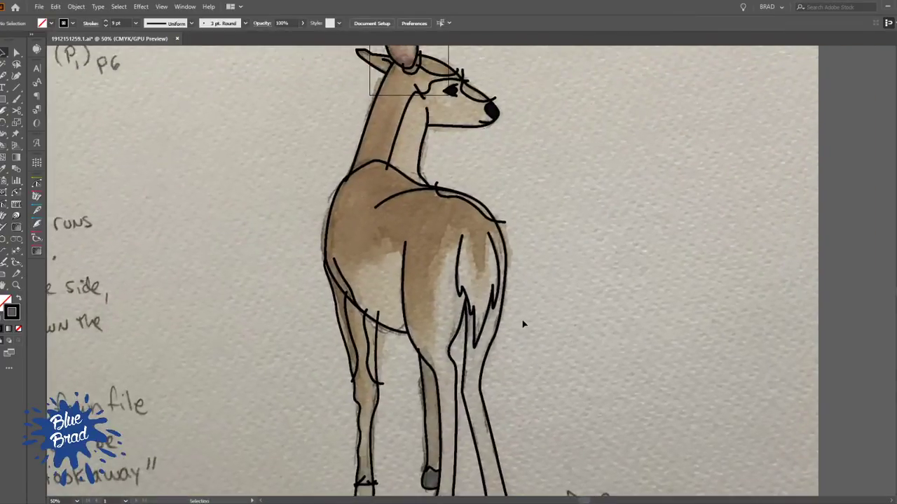
Set the stroke of the upper-back highlight line and the head and neck shading lines to none
scroll(511, 210, up, 2)
click(462, 231)
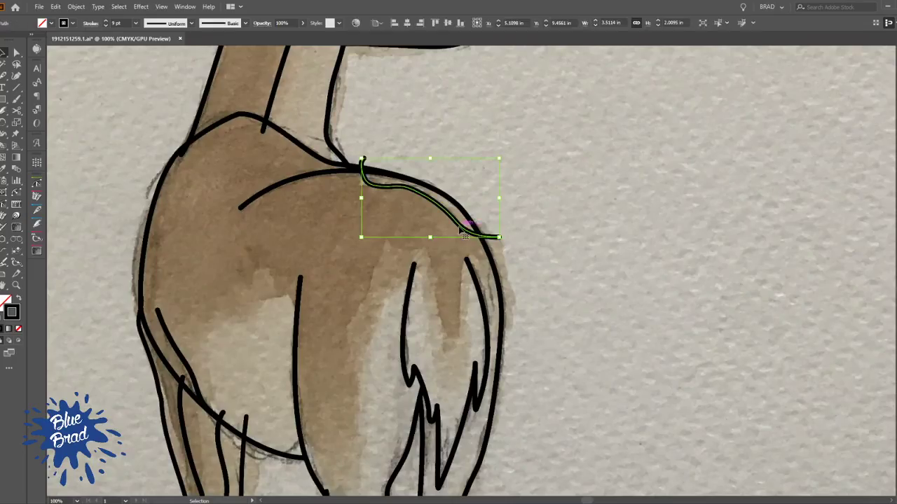
scroll(466, 329, up, 5)
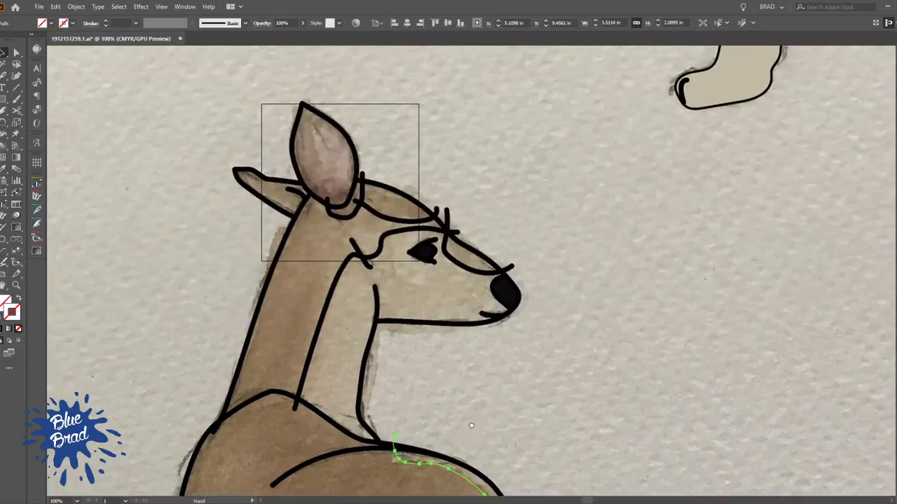
click(327, 316)
shift+click(403, 232)
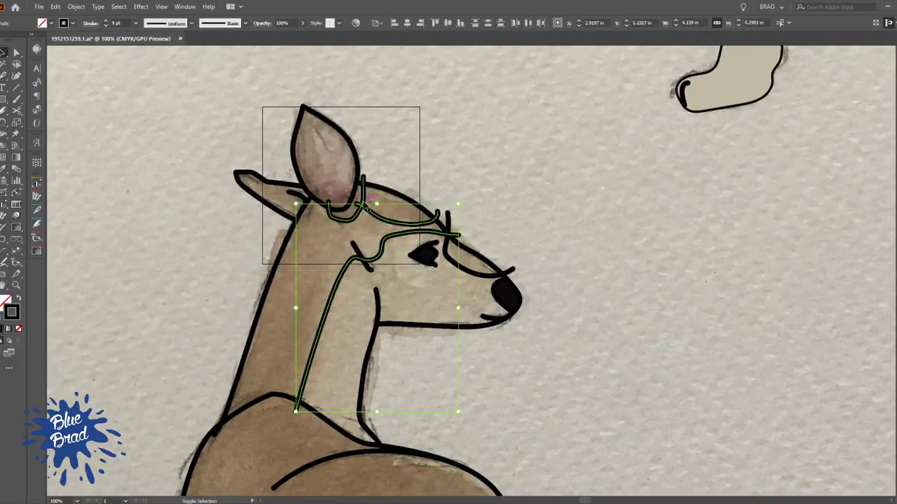
shift+click(447, 224)
key(slash)
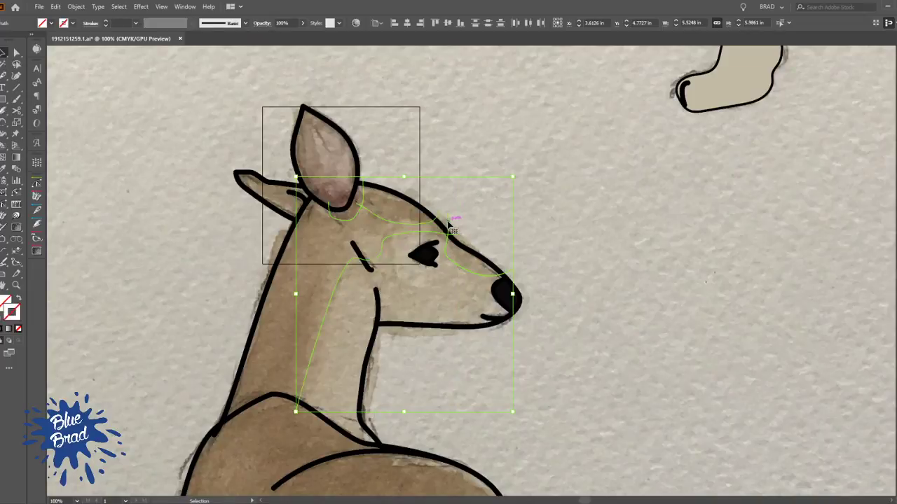
click(529, 200)
Set the stroke of the two upper front-leg shading lines and the line across the leg above the hoof to none
scroll(529, 200, down, 15)
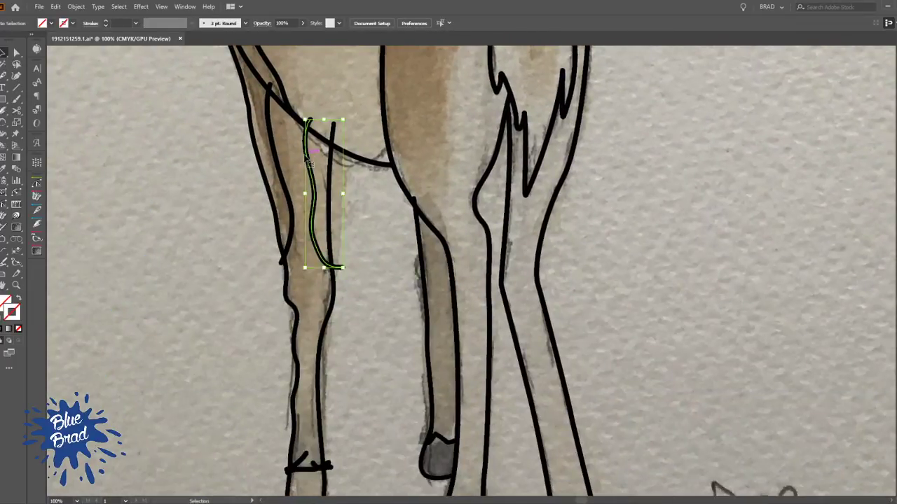
click(312, 159)
shift+click(277, 162)
shift+click(308, 468)
scroll(353, 295, down, 5)
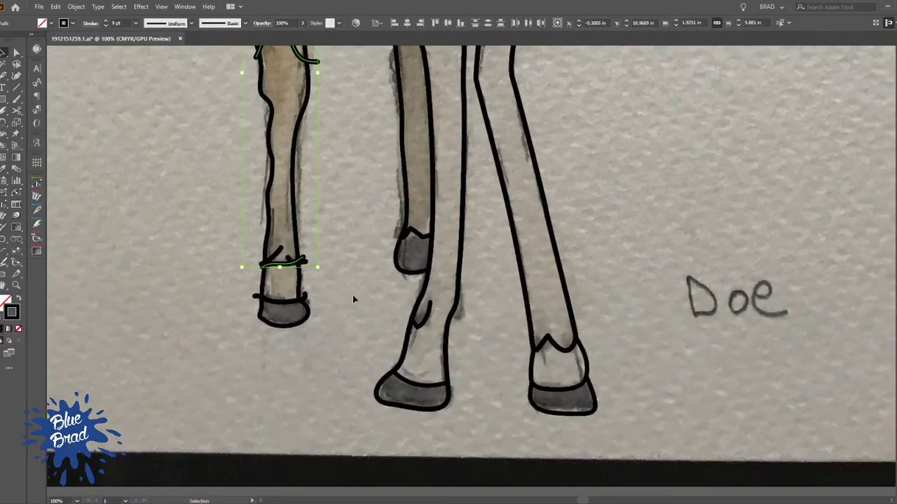
shift+click(421, 237)
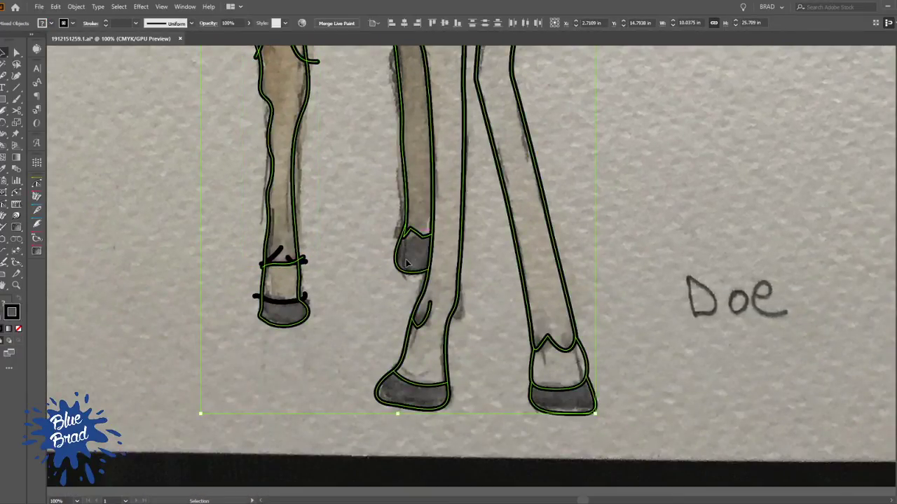
click(412, 254)
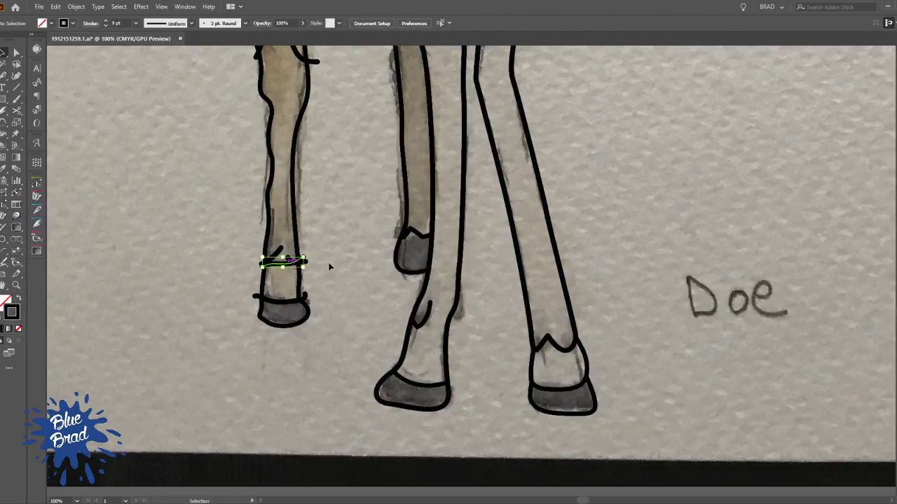
scroll(330, 266, up, 5)
click(332, 288)
shift+click(312, 261)
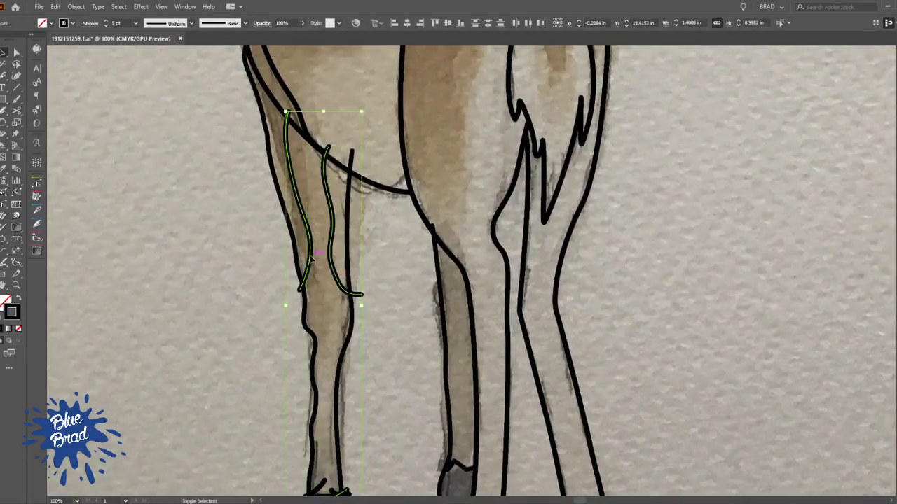
key(slash)
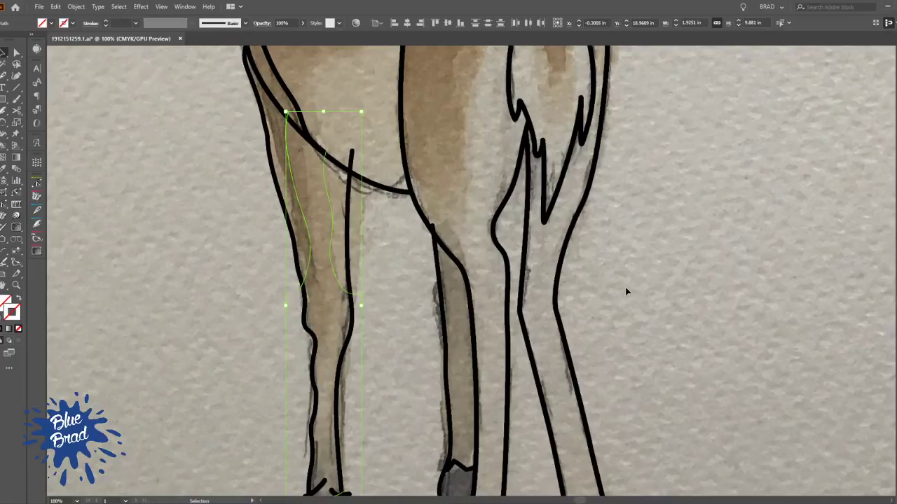
click(627, 292)
Trim the front-leg line's end that sticks out above the belly line
scroll(626, 291, down, 3)
drag(610, 292, 530, 362)
scroll(434, 314, up, 4)
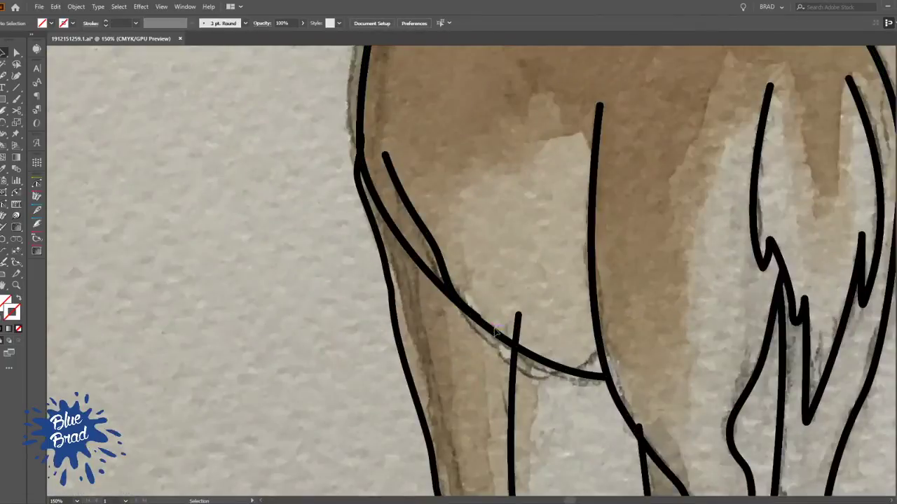
click(519, 330)
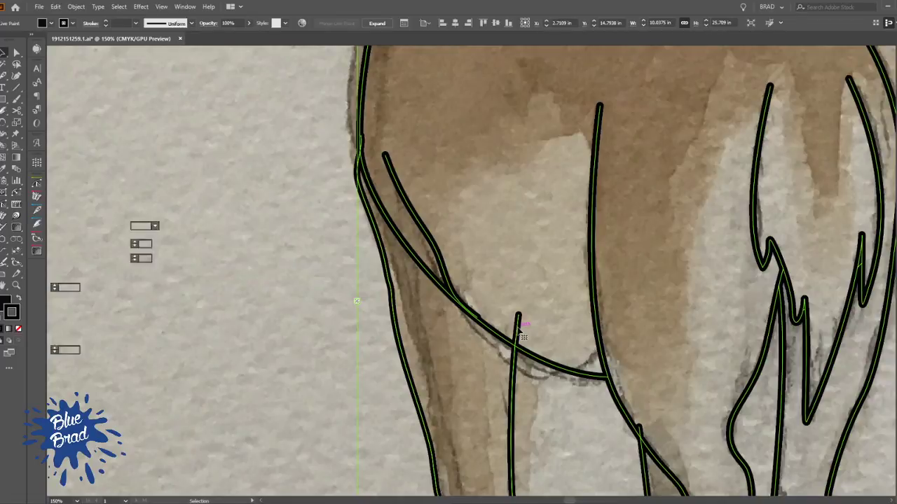
key(n)
key(shift+l)
click(518, 328)
key(Delete)
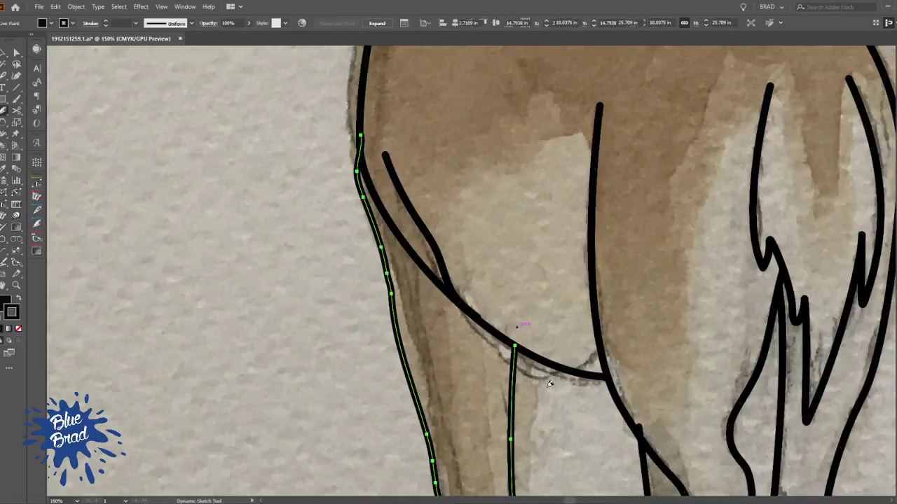
scroll(543, 378, down, 3)
drag(620, 389, 542, 340)
key(v)
click(638, 336)
scroll(638, 336, down, 1)
drag(619, 395, 549, 386)
scroll(561, 287, down, 1)
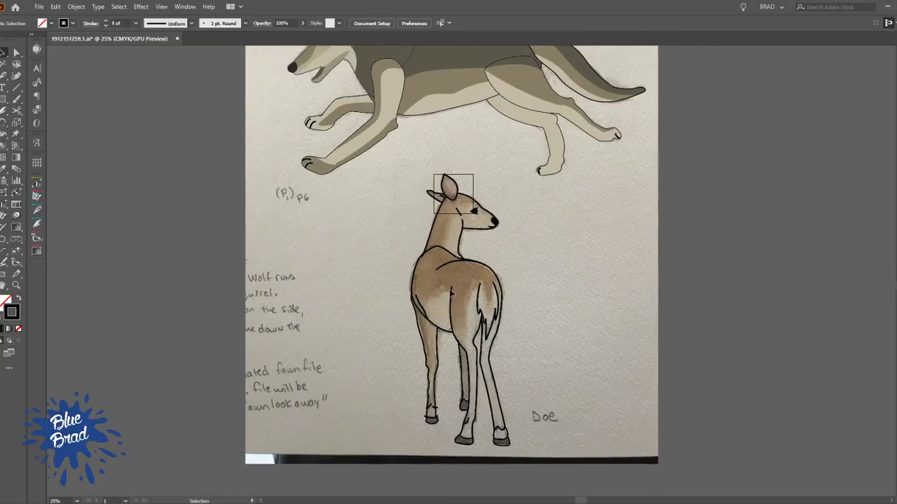
Turn the doe's linework into a live paint group and fill the face and front of the neck with pale tan sampled from the cheek
drag(527, 480, 528, 481)
scroll(481, 228, up, 6)
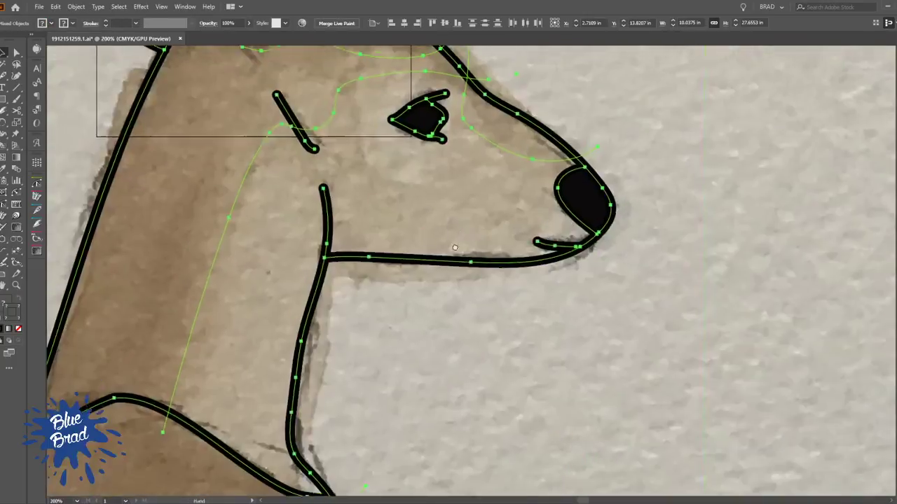
drag(456, 227, 470, 320)
key(k)
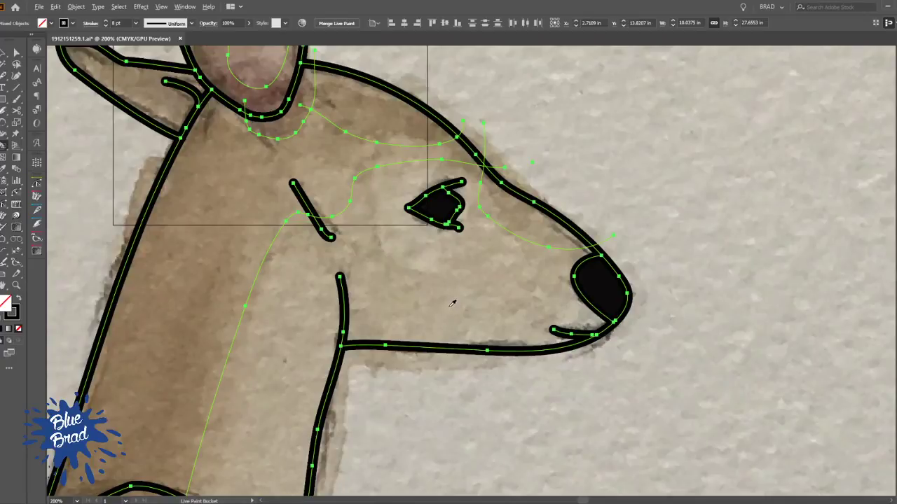
alt+click(453, 306)
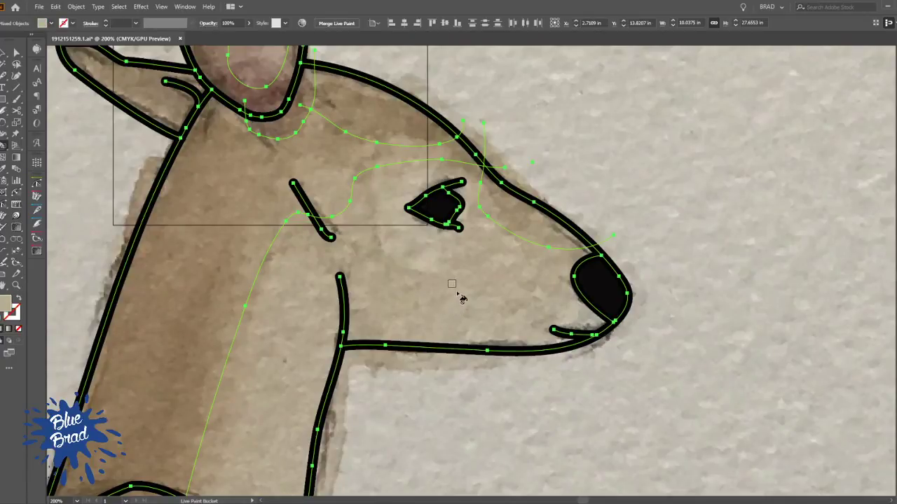
click(352, 25)
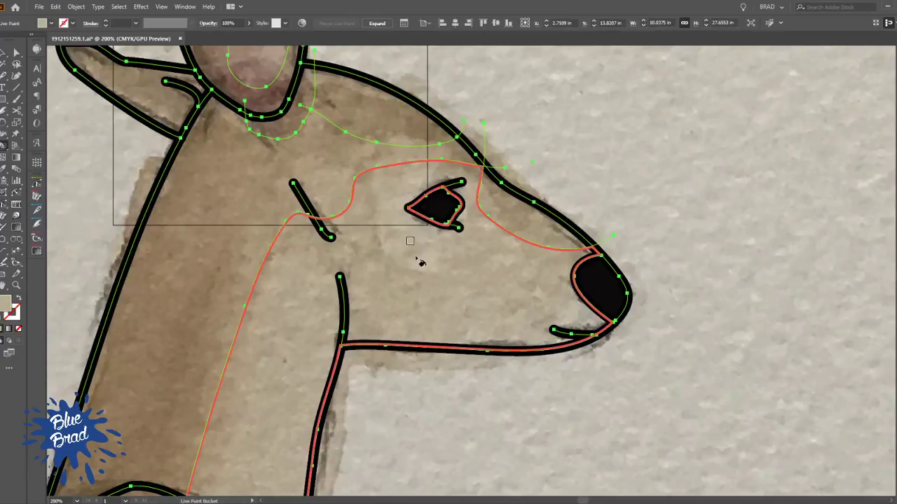
click(431, 317)
Fill the forehead and nose-bridge shading areas with a darker tan sampled from the drawing
scroll(524, 344, down, 1)
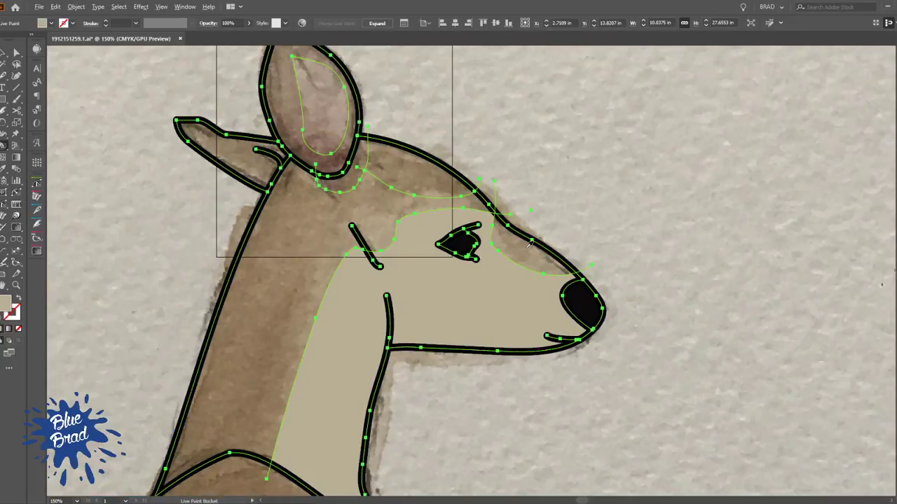
click(530, 257)
click(418, 184)
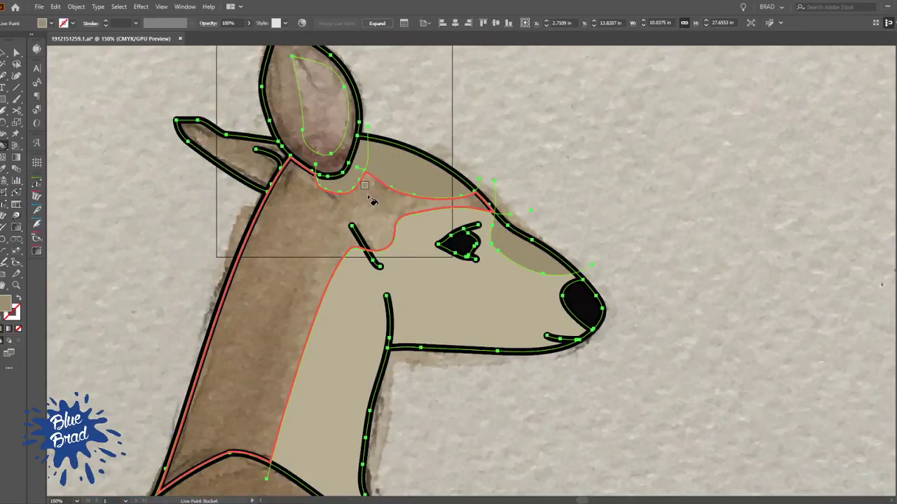
Fill the upright ear's outer area and the rear ear with sampled dark brown, and the upright ear's inner area with pale pinkish brown
alt+click(333, 165)
click(333, 164)
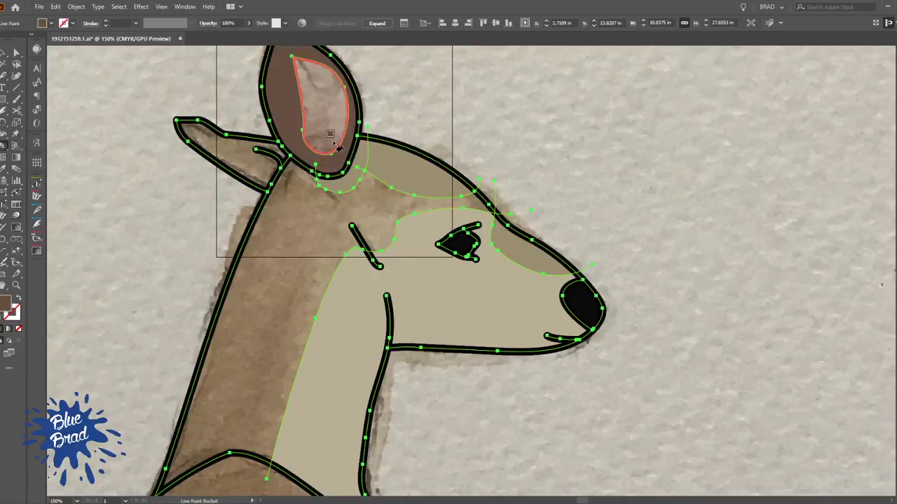
alt+click(338, 111)
click(336, 115)
drag(396, 177, 509, 275)
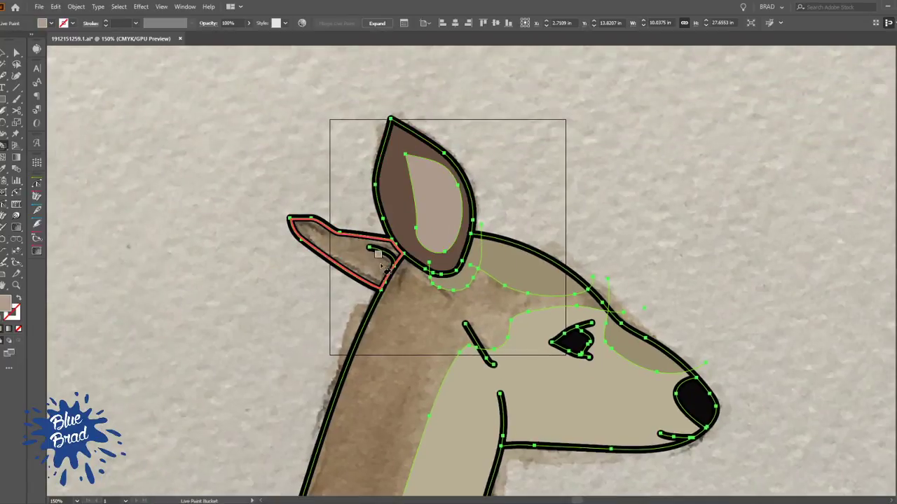
alt+click(406, 212)
click(367, 258)
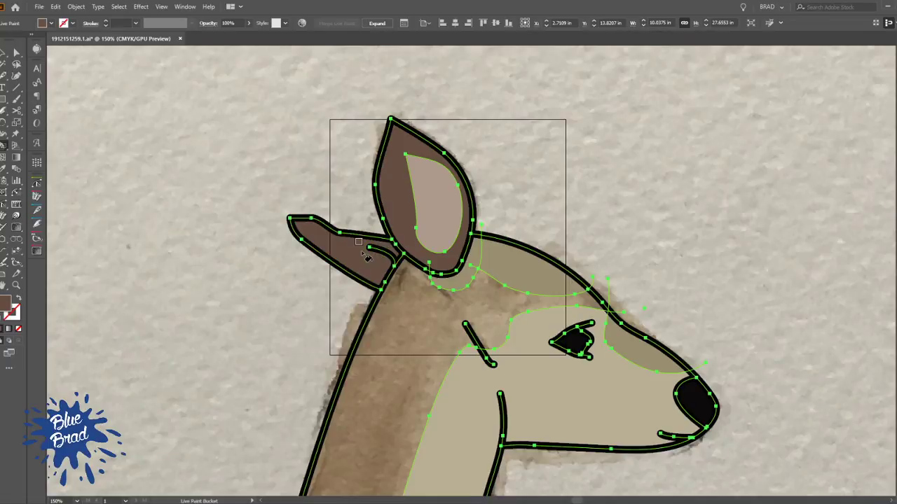
alt+click(412, 304)
click(411, 307)
drag(414, 357, 362, 56)
drag(342, 381, 397, 257)
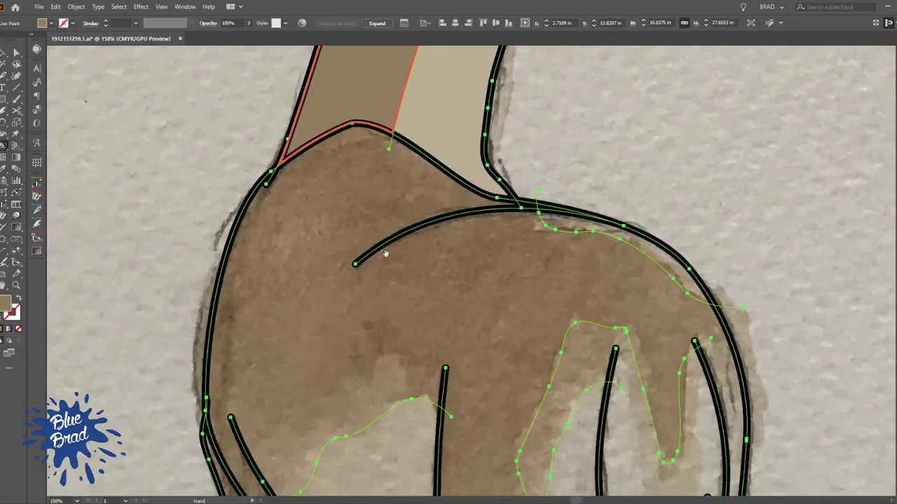
alt+click(371, 184)
click(373, 183)
scroll(530, 200, down, 2)
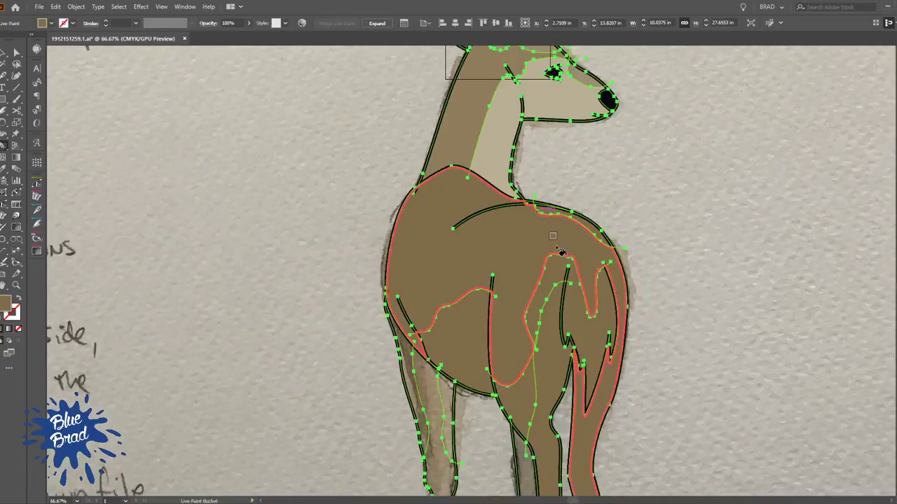
key(ctrl+z)
key(ctrl+z)
Fill the doe's body with brown, and the upper-back strip and the area around the tail with a lighter brown
click(480, 203)
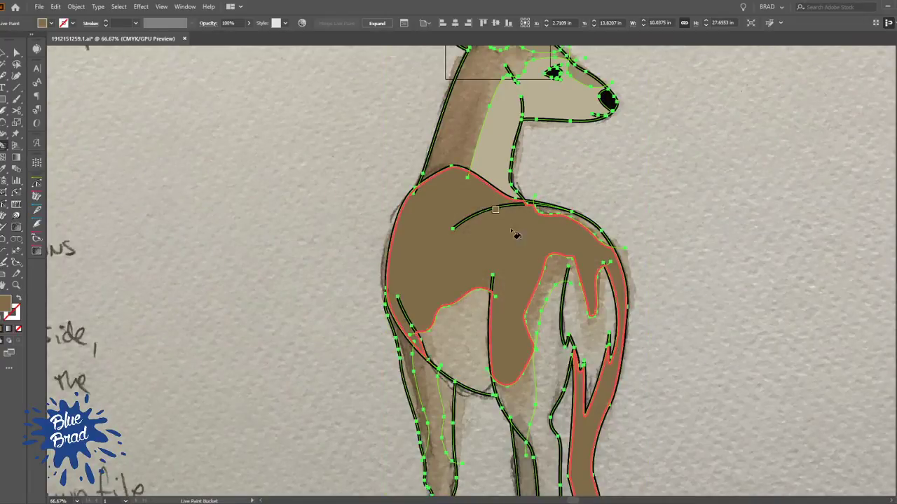
click(587, 225)
click(555, 264)
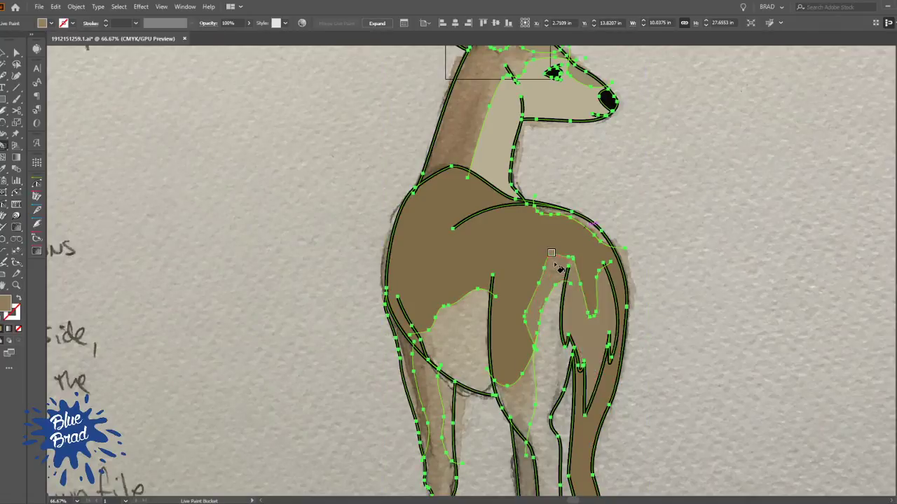
Move the upper end of the thigh shading line past the tip of the tail's outline to close the gap
scroll(651, 248, up, 2)
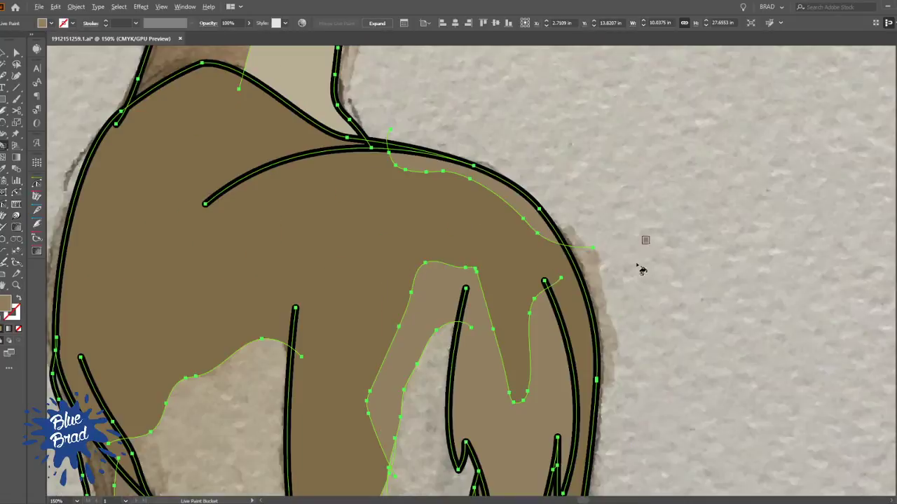
drag(651, 246, 605, 136)
key(a)
mouse_move(423, 222)
mouse_down()
mouse_move(440, 188)
mouse_move(434, 175)
mouse_up()
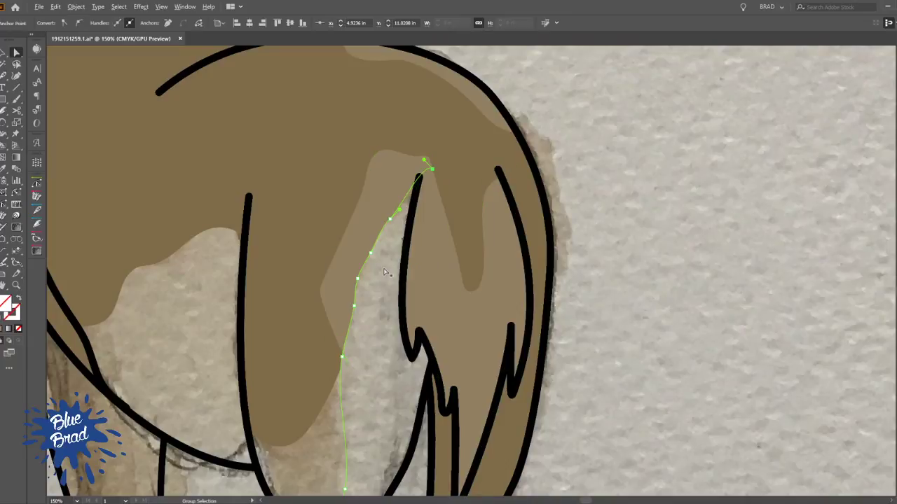
key(alt+v)
click(365, 225)
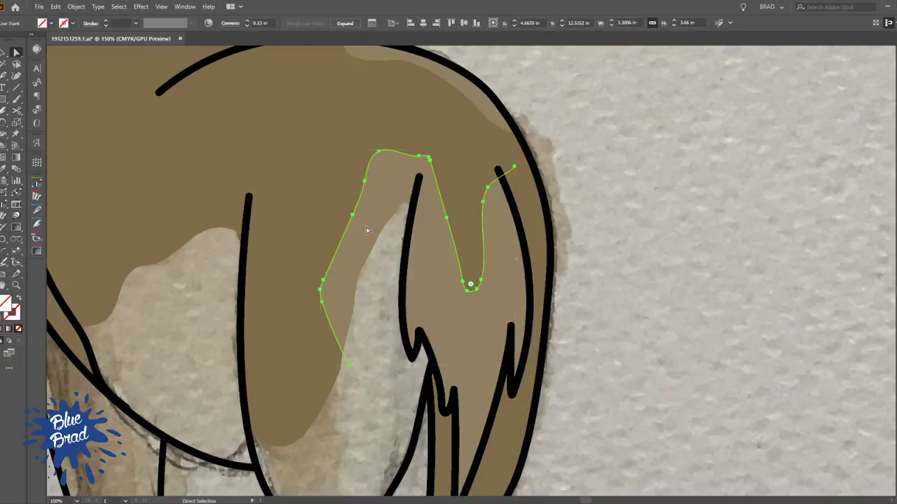
Fill the hind leg's inner thigh area and the tail with pale grey sampled from the drawing
key(v)
key(ctrl+a)
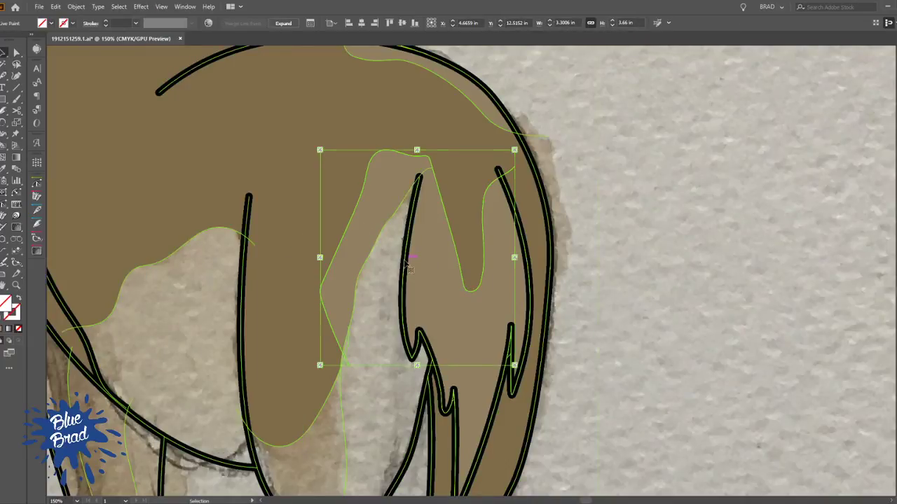
key(k)
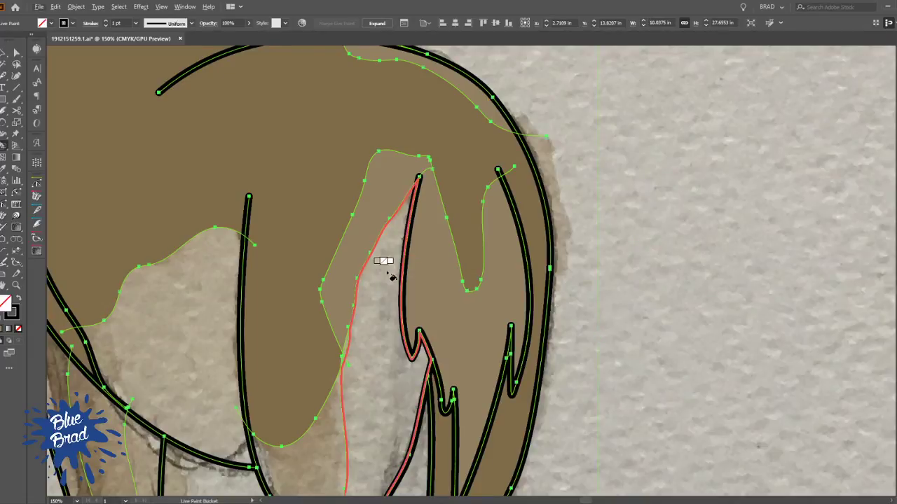
click(390, 275)
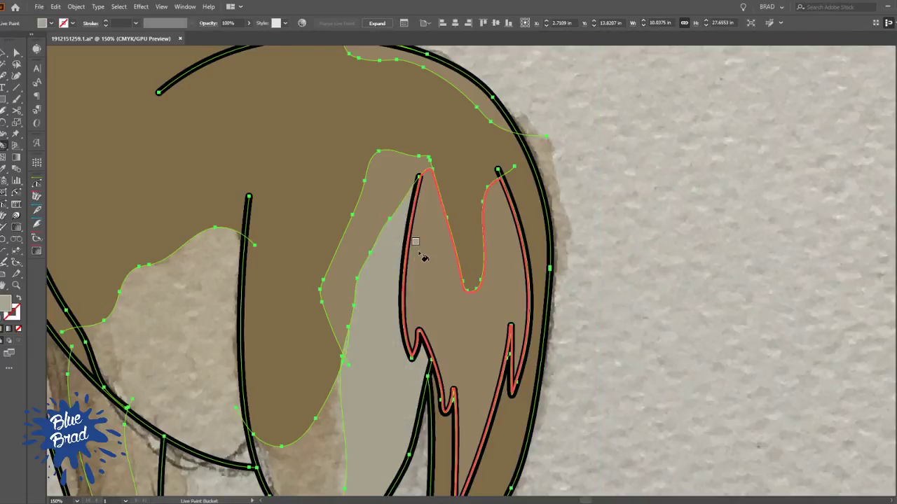
click(420, 252)
scroll(400, 266, down, 5)
drag(364, 359, 407, 244)
click(341, 116)
click(353, 175)
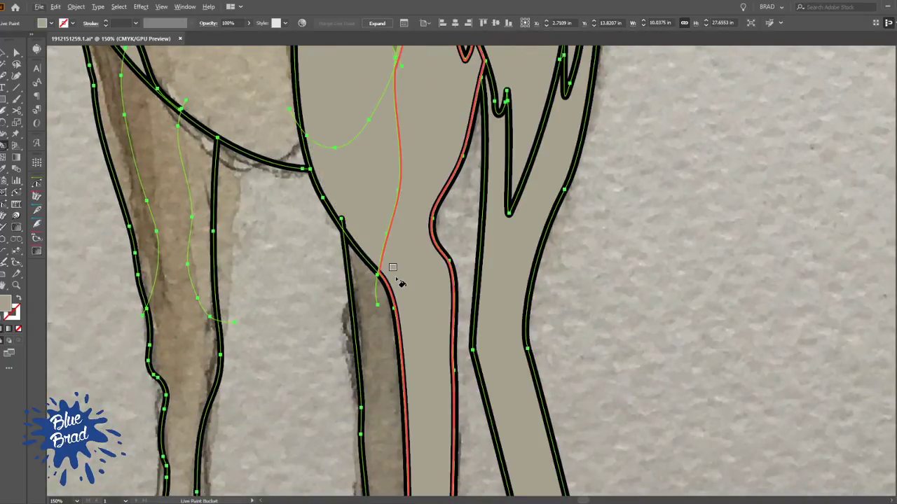
key(ctrl+z)
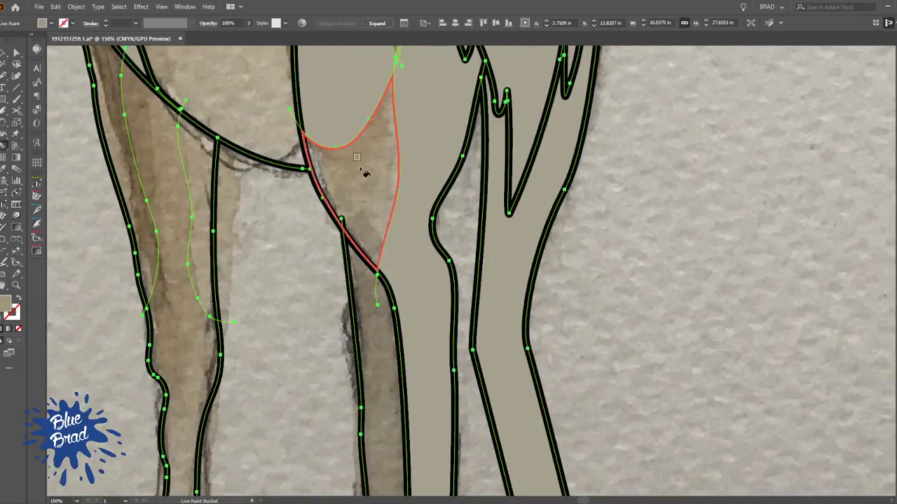
click(365, 172)
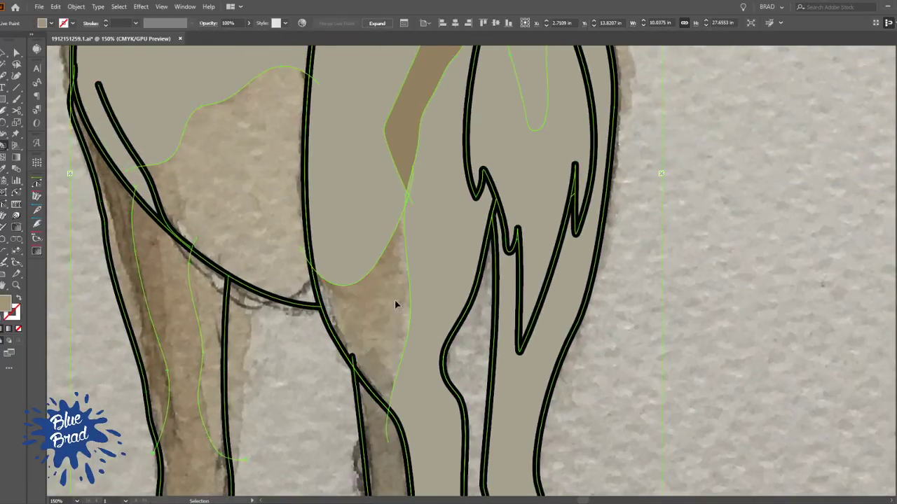
key(ctrl+z)
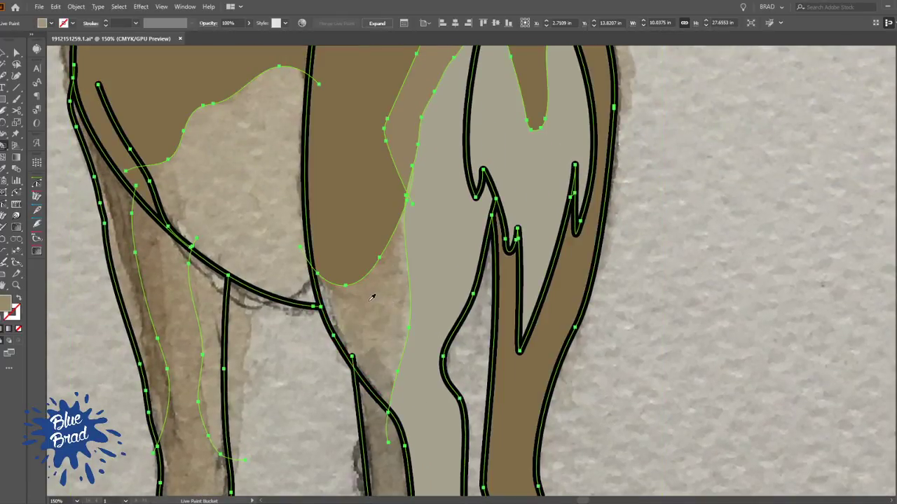
Fill the shading area on the lower thigh and the leg behind it with a sampled olive tan
click(373, 298)
scroll(375, 298, down, 5)
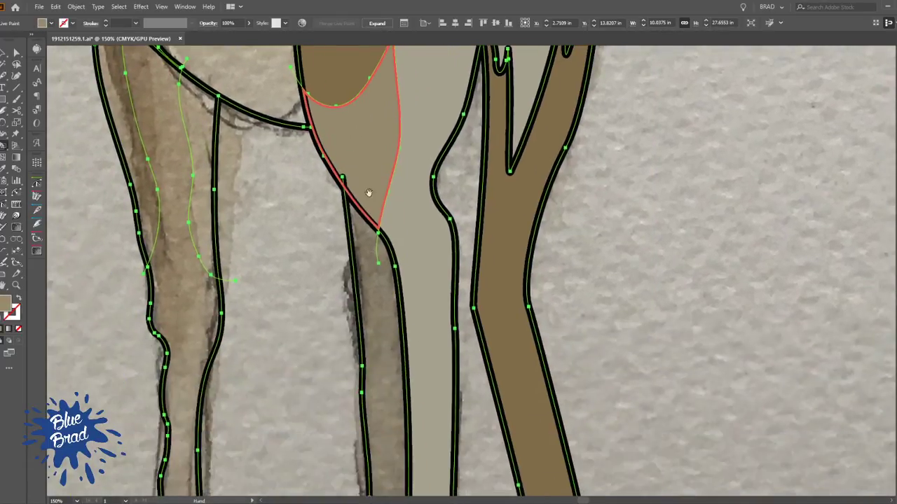
click(376, 281)
scroll(378, 282, down, 2)
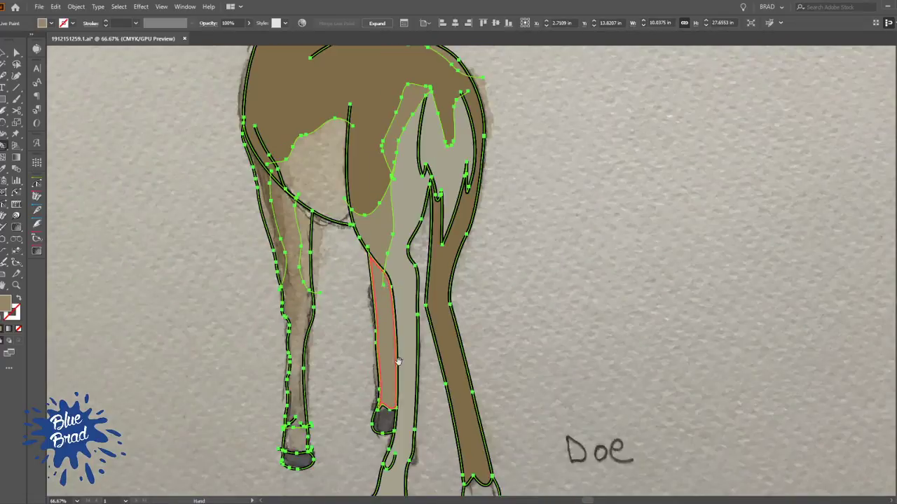
Extend the rump shading line's end beside the tail outward to the body outline
scroll(392, 336, down, 2)
key(space)
mouse_move(447, 266)
mouse_down()
mouse_move(454, 321)
mouse_move(427, 258)
mouse_move(462, 386)
mouse_up()
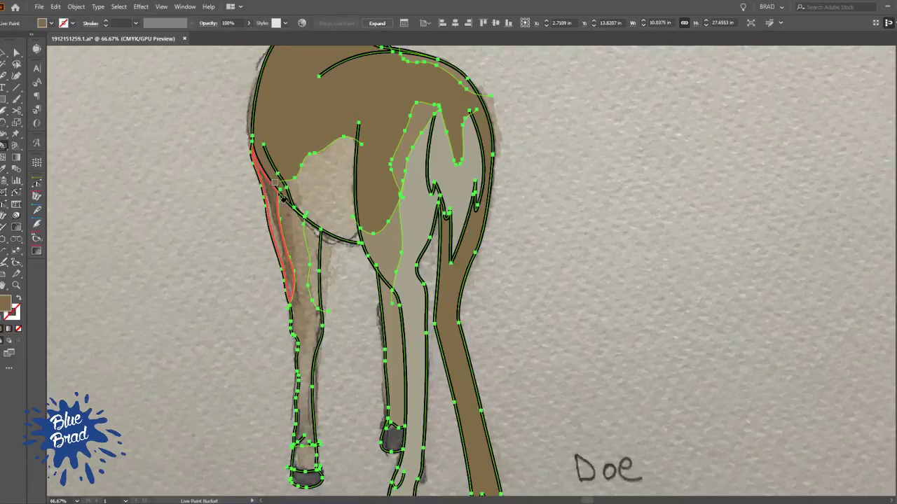
key(a)
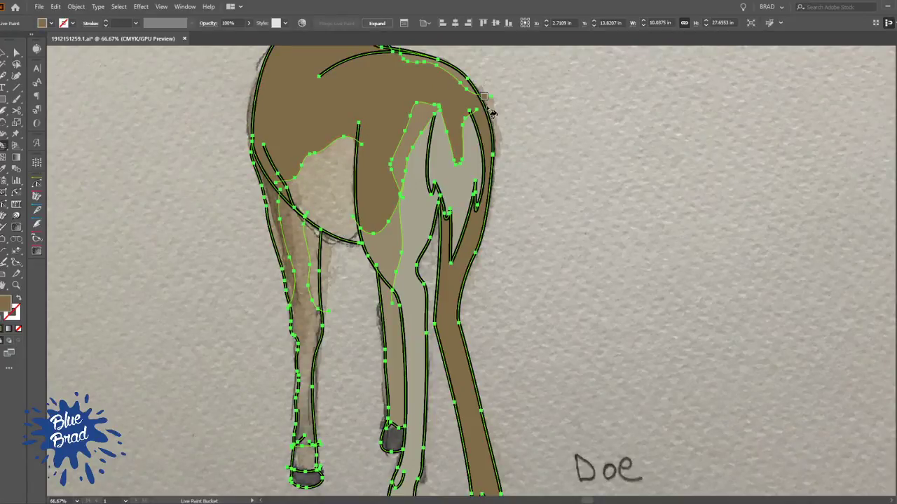
click(484, 105)
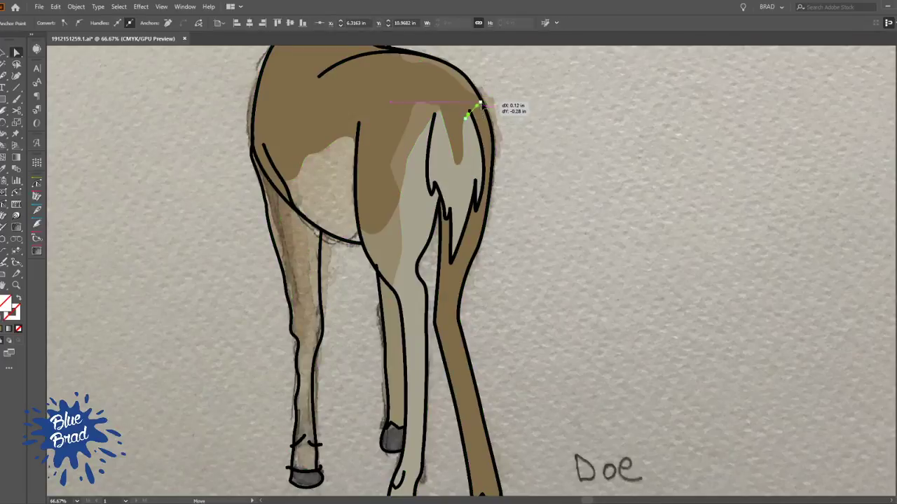
click(480, 122)
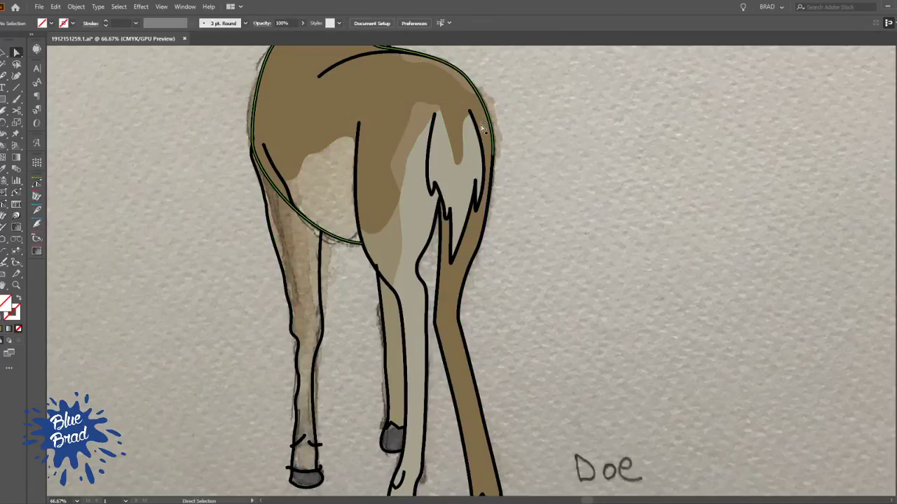
Refill the hind leg beneath the tail with sampled pale grey, and fill the areas just above its hoof and the front hoof
click(450, 283)
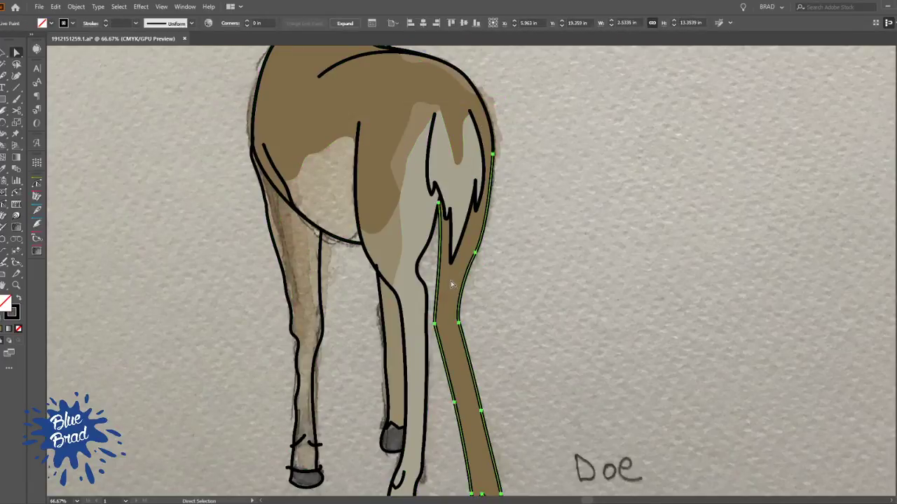
key(k)
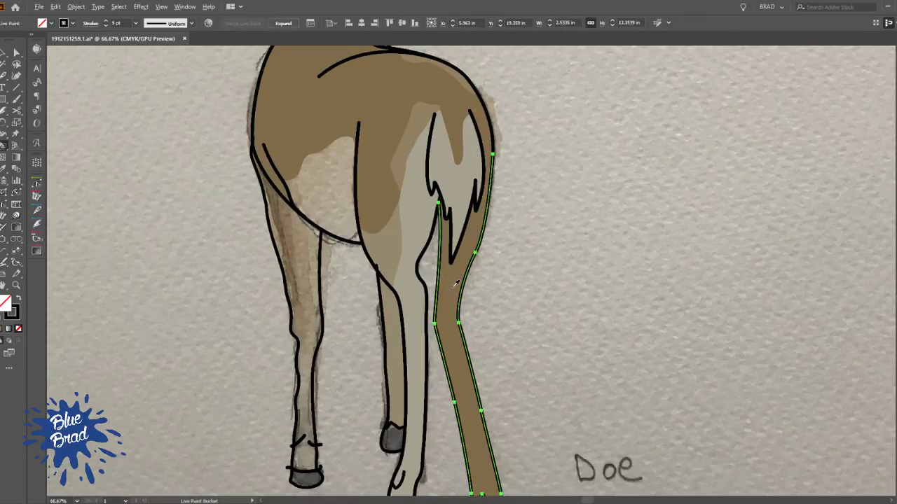
click(457, 288)
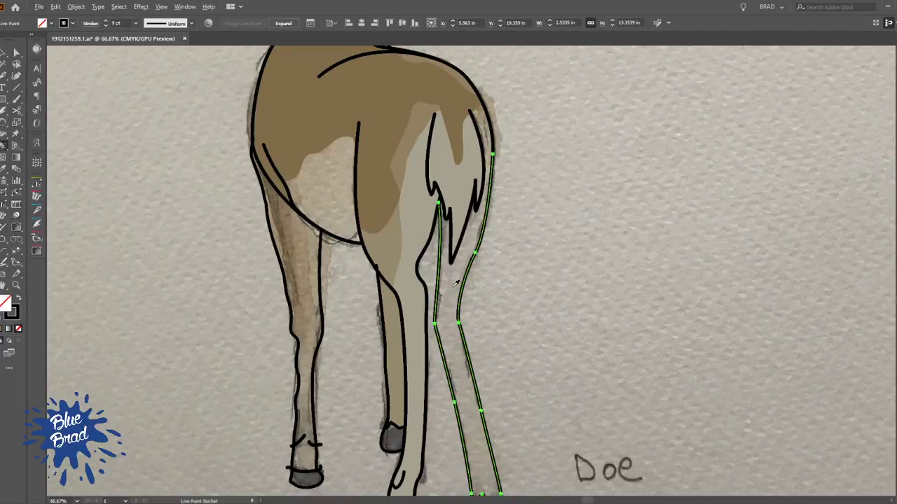
click(459, 287)
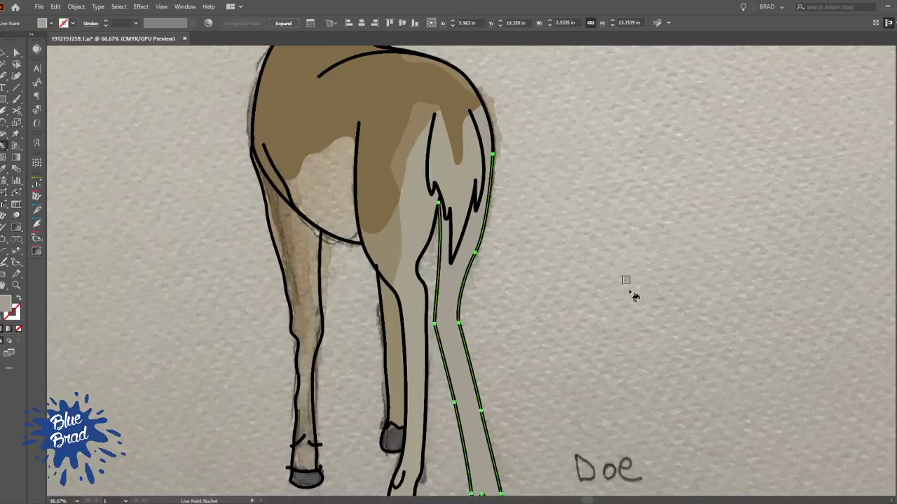
scroll(634, 297, down, 5)
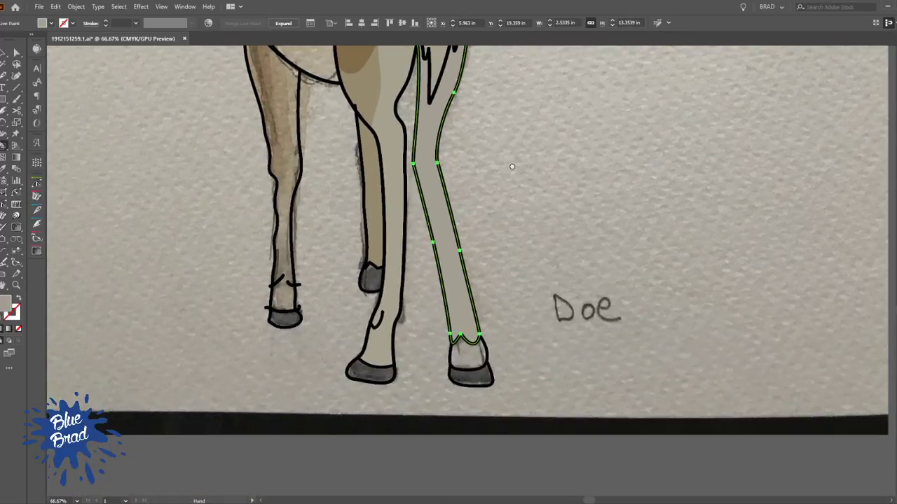
click(474, 362)
click(290, 305)
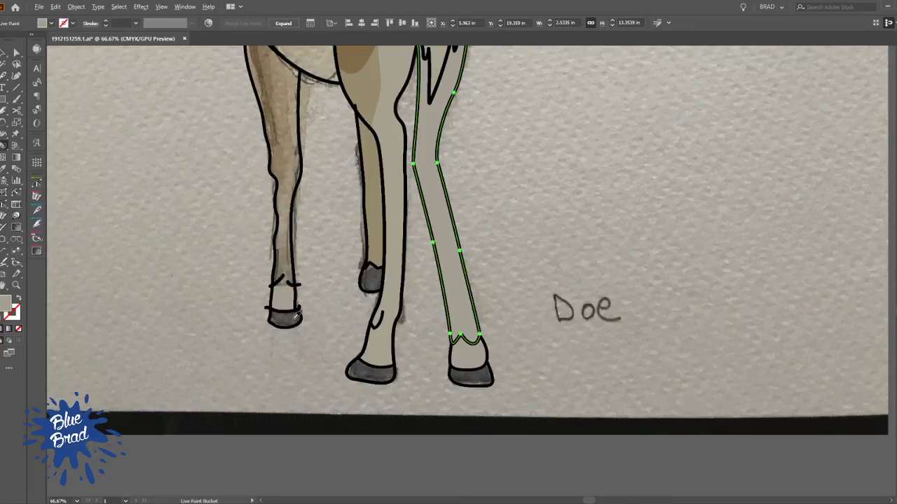
Fill the doe's hooves with dark grey and the front leg with tan, sampling both colours from the drawing
click(286, 318)
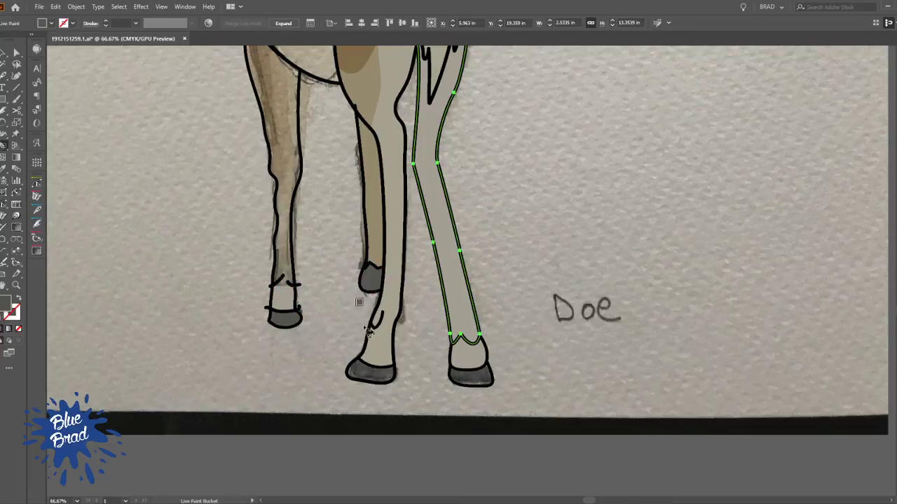
click(376, 385)
mouse_move(368, 236)
mouse_down()
mouse_move(406, 339)
mouse_move(475, 403)
mouse_up()
alt+click(390, 272)
click(390, 280)
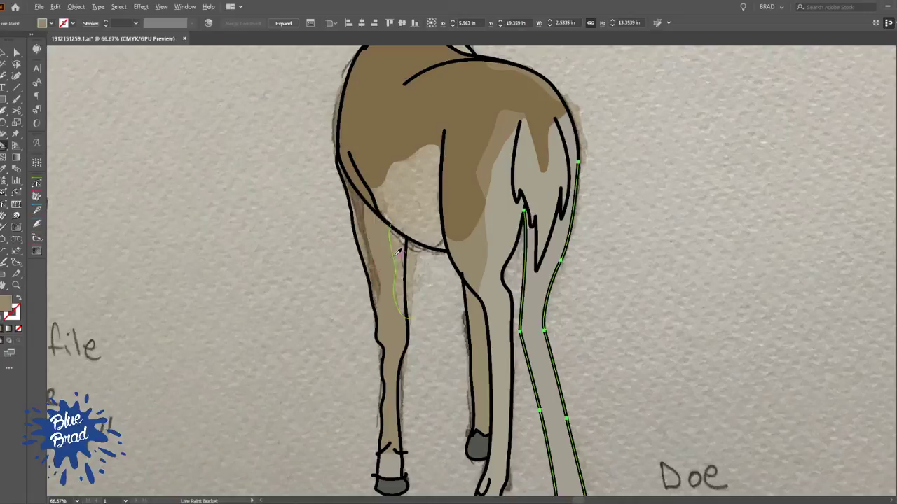
Fill the inner strip at the top of the front leg and the belly patch with paler tones sampled from the drawing
key(Right)
click(403, 256)
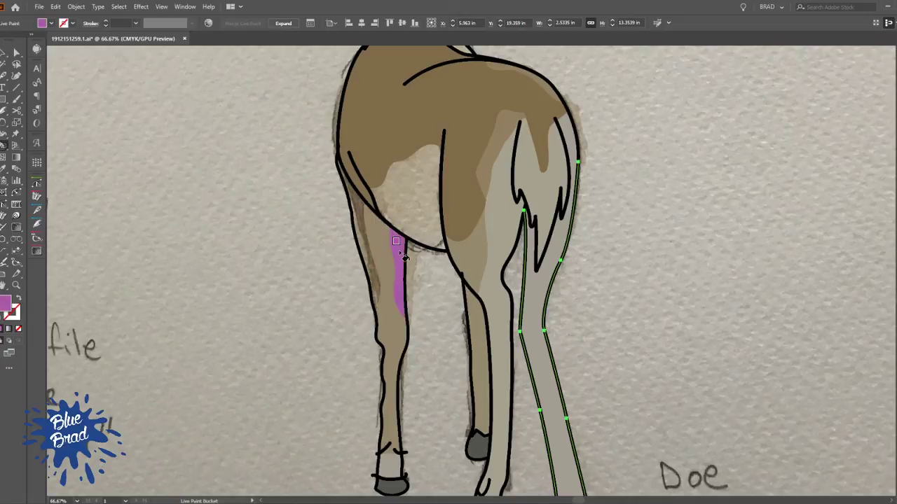
key(ctrl+z)
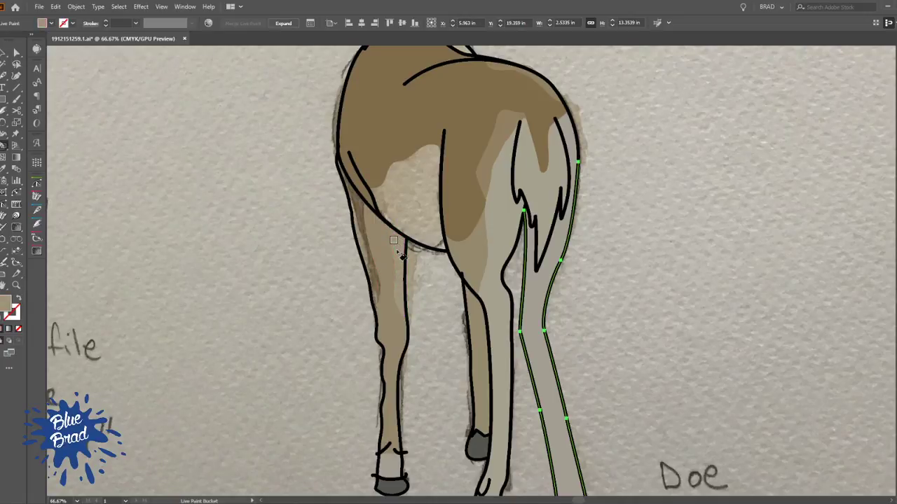
click(418, 192)
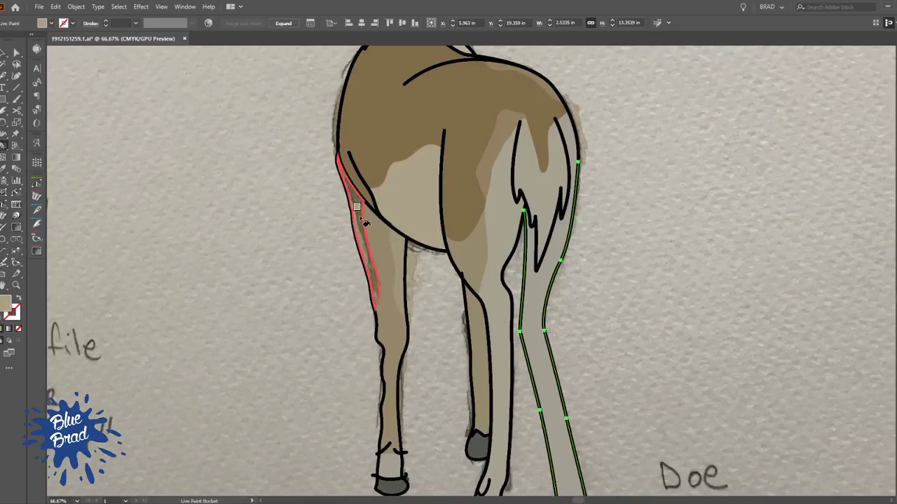
Undo the belly fill, then refill the belly and the shading strip along the front leg's outer edge with sampled browns
scroll(359, 207, down, 2)
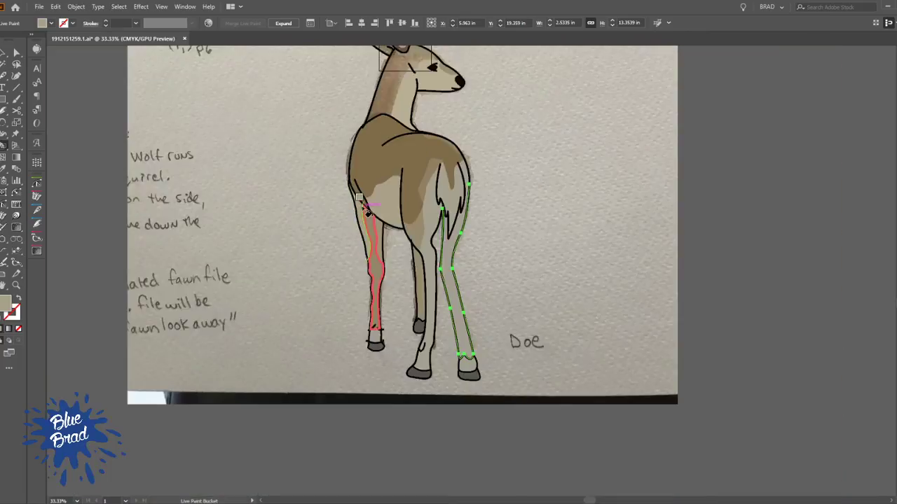
scroll(364, 204, up, 7)
key(ctrl+z)
key(ctrl+z)
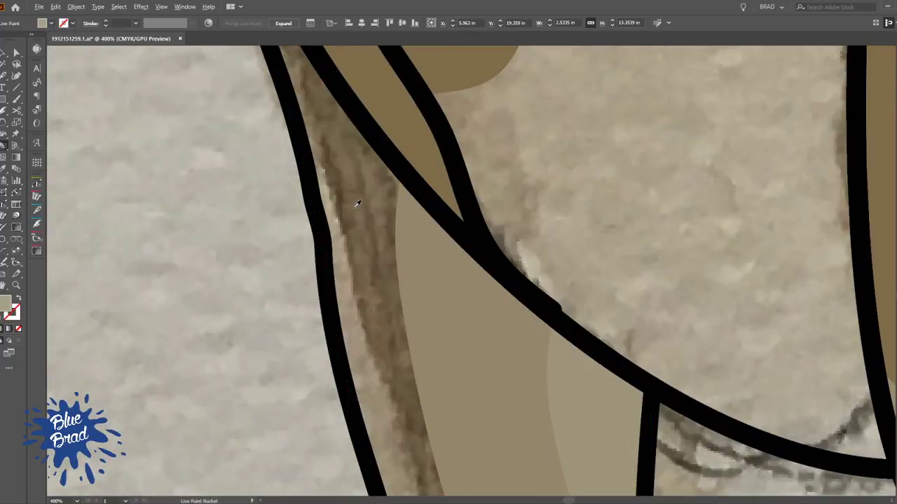
click(353, 206)
scroll(355, 205, down, 4)
scroll(353, 207, down, 2)
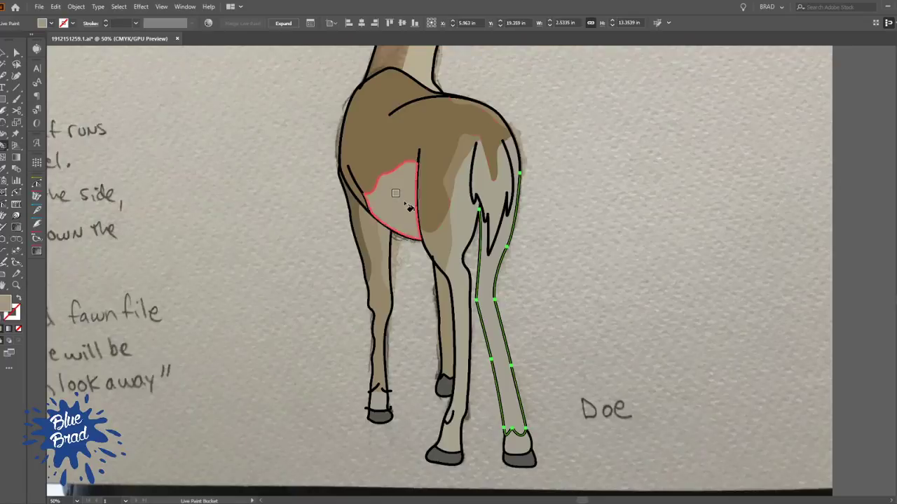
Fill the darker area along the back of the doe's neck and head with brown sampled from the drawing
mouse_move(544, 154)
mouse_down()
mouse_move(514, 248)
mouse_move(523, 331)
mouse_up()
scroll(395, 210, up, 4)
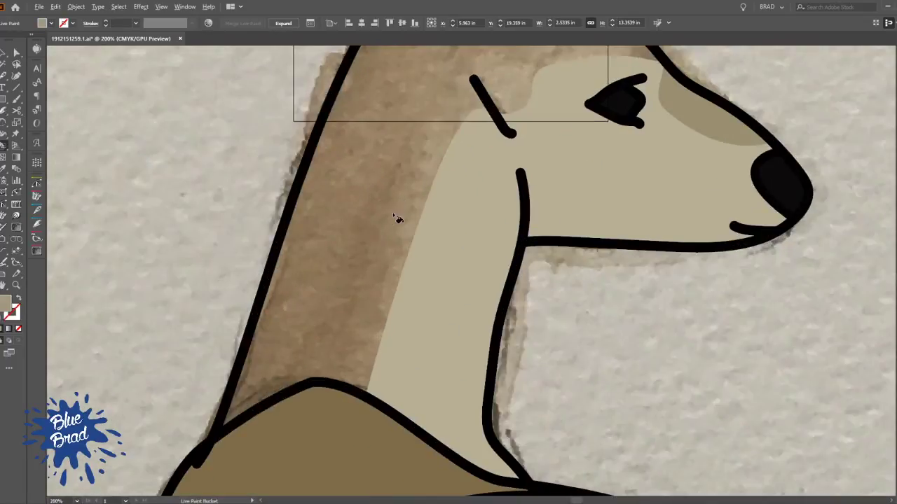
alt+click(372, 196)
click(371, 200)
scroll(371, 200, down, 3)
drag(371, 203, 369, 237)
key(v)
scroll(502, 287, down, 3)
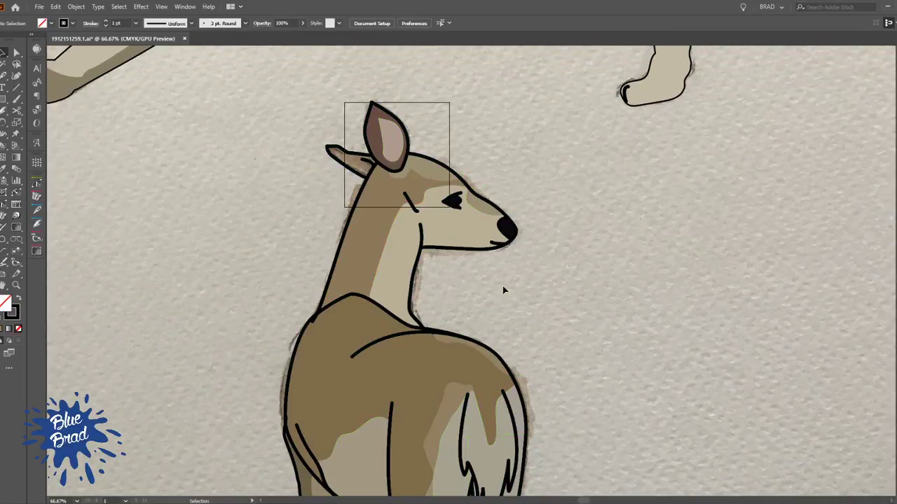
Fill the doe's far ear with a sampled brown and deselect the artwork
scroll(428, 201, up, 6)
key(k)
click(368, 245)
click(273, 178)
scroll(275, 175, down, 5)
key(v)
click(472, 237)
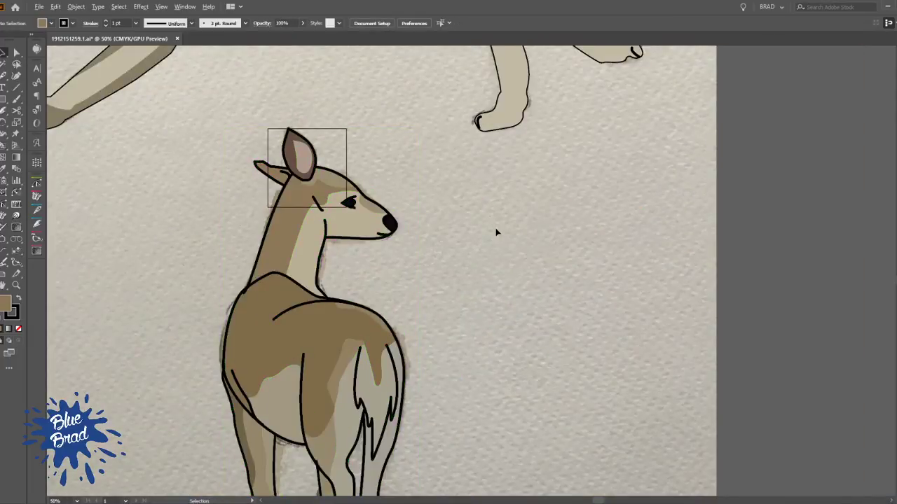
Hide the reference drawing so that only the wolf and doe vector artwork is shown
scroll(496, 229, down, 2)
drag(482, 290, 445, 232)
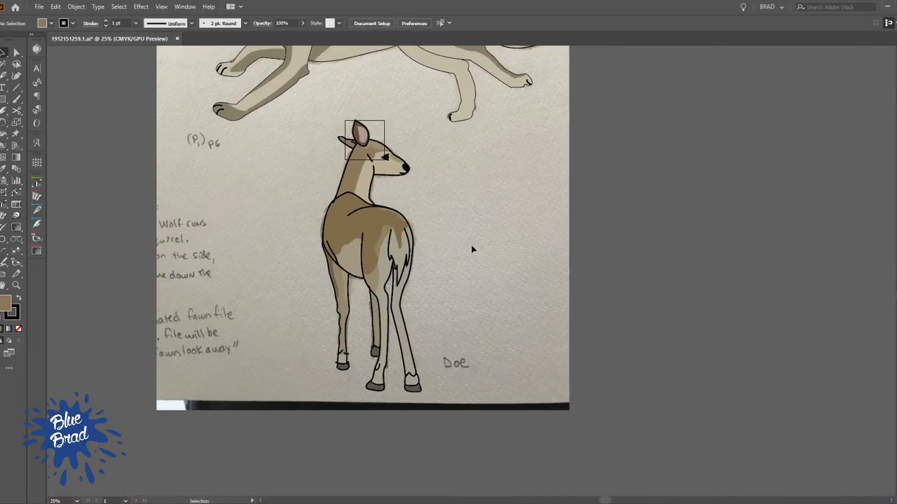
key(ctrl+shift+w)
scroll(455, 210, down, 2)
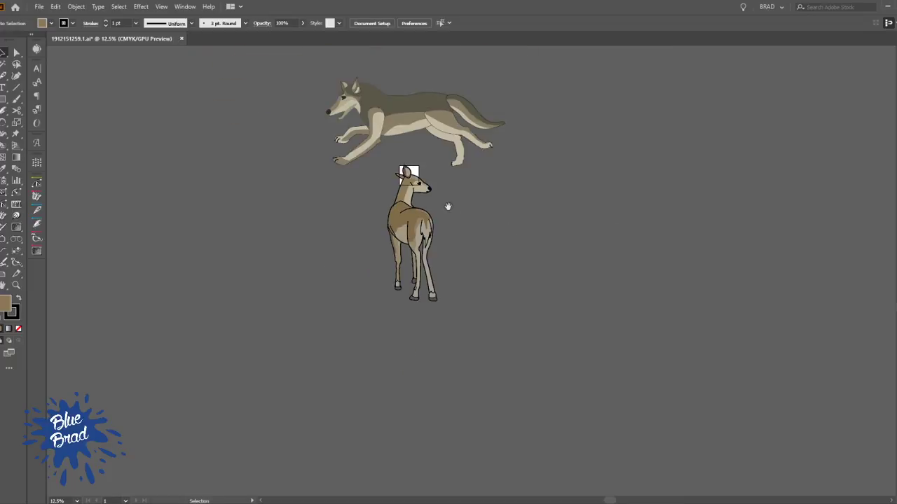
drag(459, 224, 463, 316)
scroll(421, 251, up, 1)
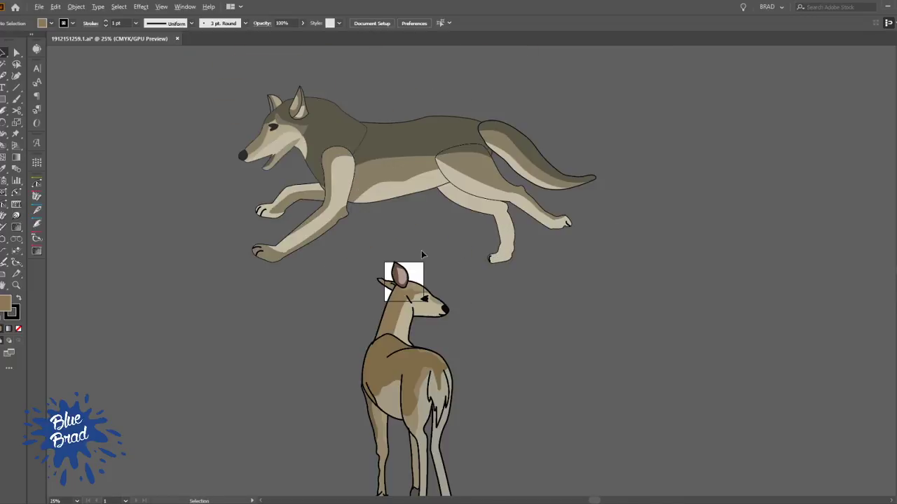
click(380, 163)
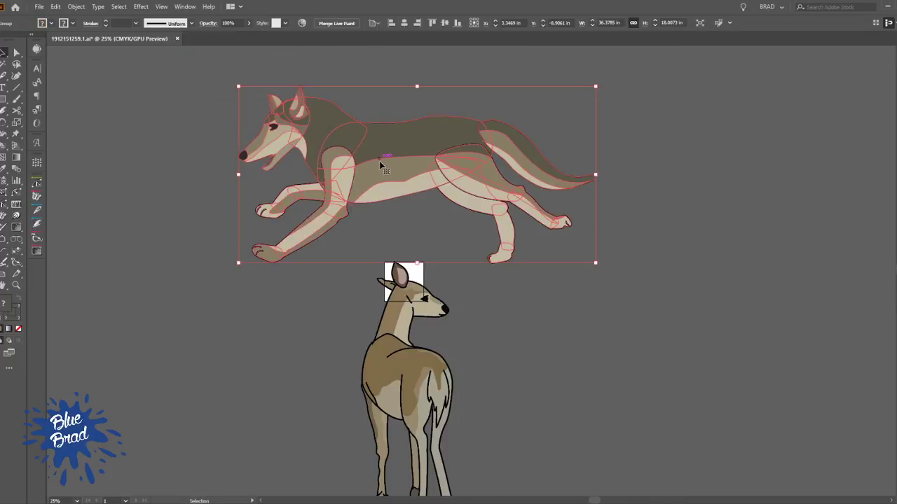
click(614, 236)
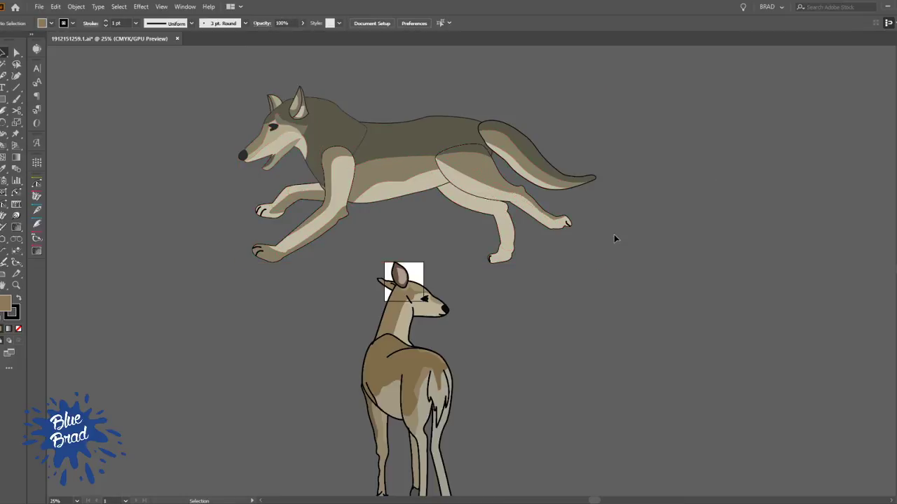
Move the whole doe from below the wolf to the empty space behind the wolf's tail
mouse_move(438, 372)
mouse_down()
mouse_move(687, 176)
mouse_move(692, 162)
mouse_up()
click(792, 224)
drag(738, 215, 650, 312)
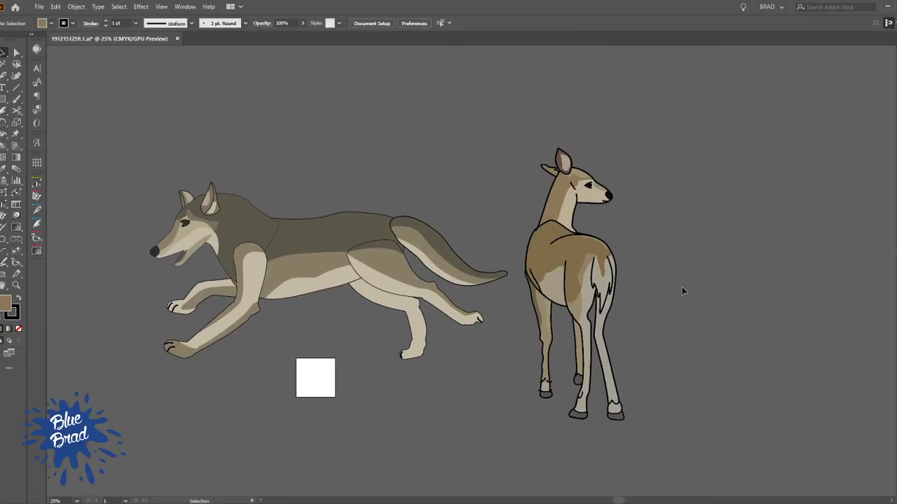
Trim the ankle and hoof line ends that stick out past both sides of the doe's front leg outline
scroll(598, 410, up, 8)
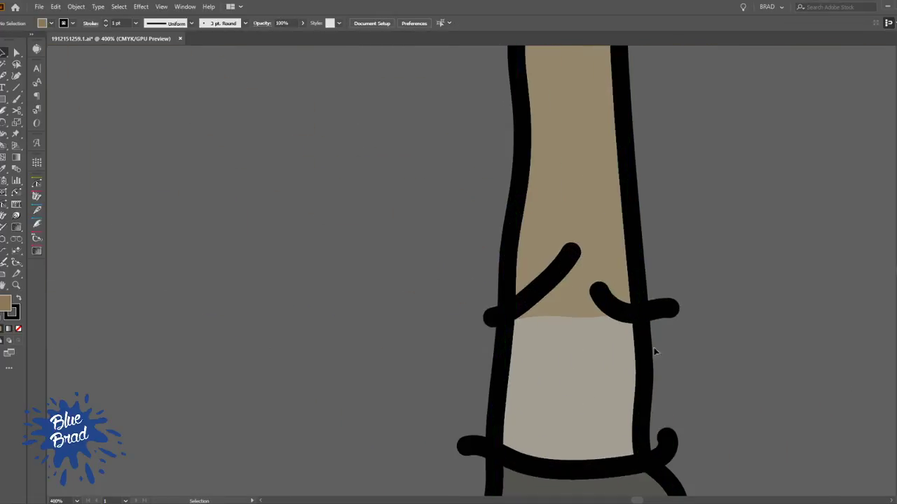
click(663, 317)
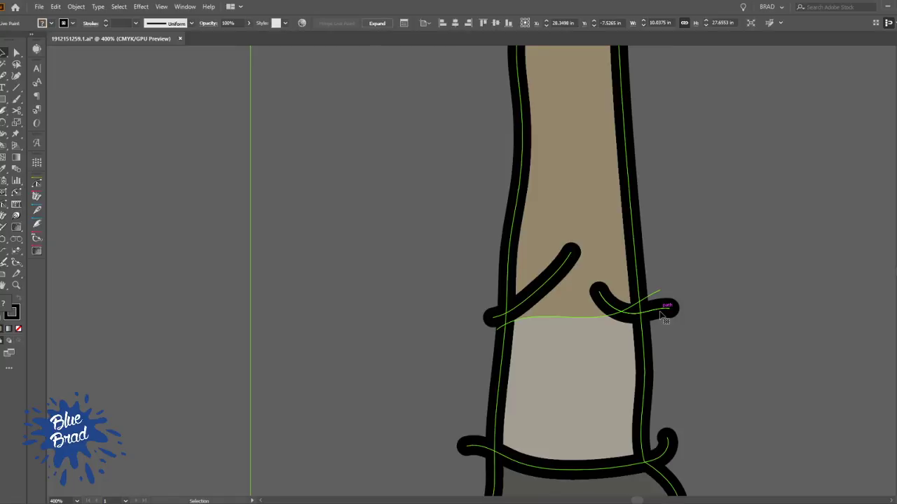
key(n)
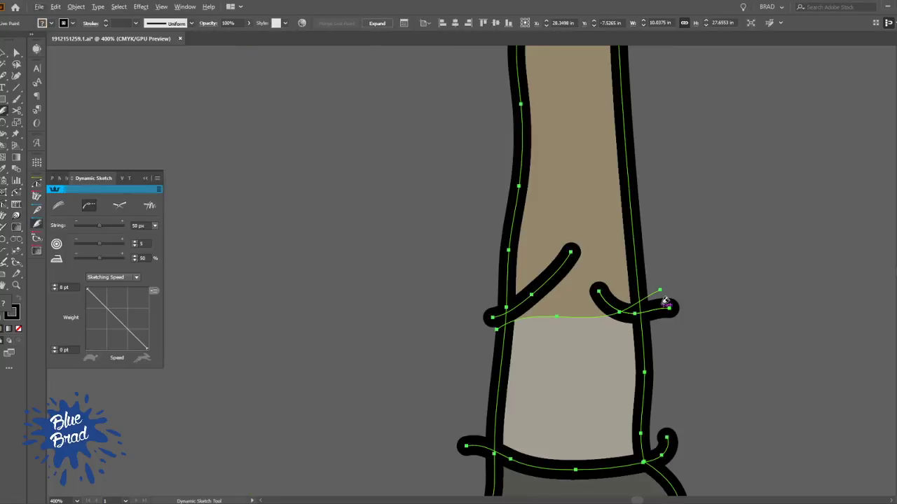
alt+click(661, 309)
alt+click(665, 449)
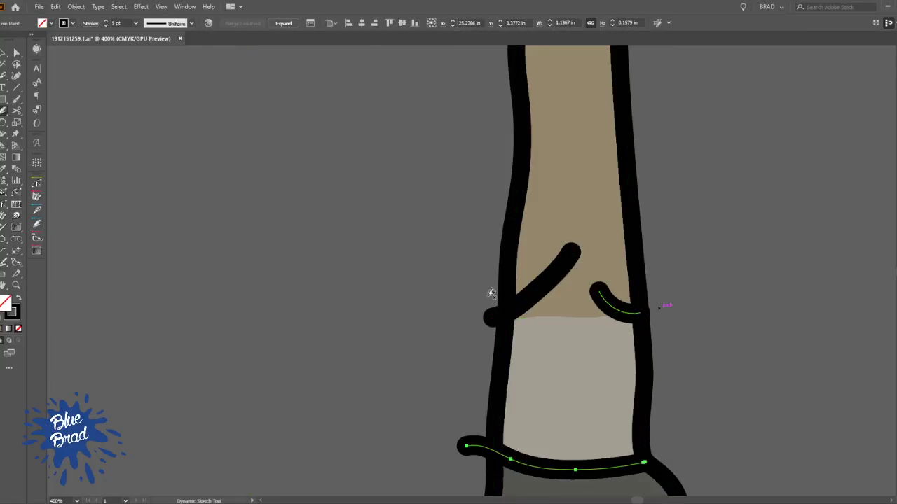
alt+click(492, 317)
alt+click(473, 441)
scroll(568, 388, down, 3)
drag(570, 392, 488, 350)
key(v)
click(601, 341)
Trim the far hind leg's line end that overshoots into the doe's thigh
scroll(610, 300, down, 3)
scroll(610, 282, down, 3)
click(626, 416)
scroll(632, 396, up, 5)
scroll(627, 389, up, 3)
drag(582, 456, 506, 295)
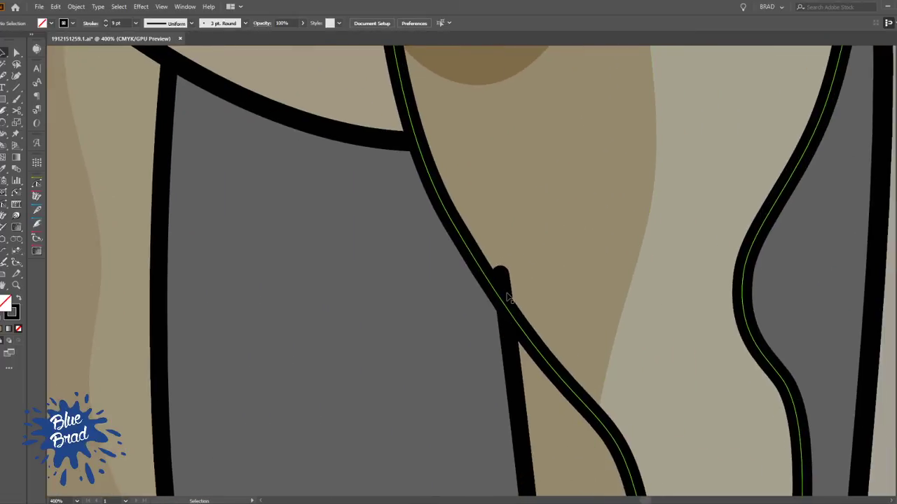
key(n)
alt+click(500, 271)
scroll(530, 295, down, 3)
key(v)
click(478, 323)
Set the stroke weight of the whole wolf's outlines to 7 pt
scroll(473, 303, down, 4)
scroll(449, 277, down, 2)
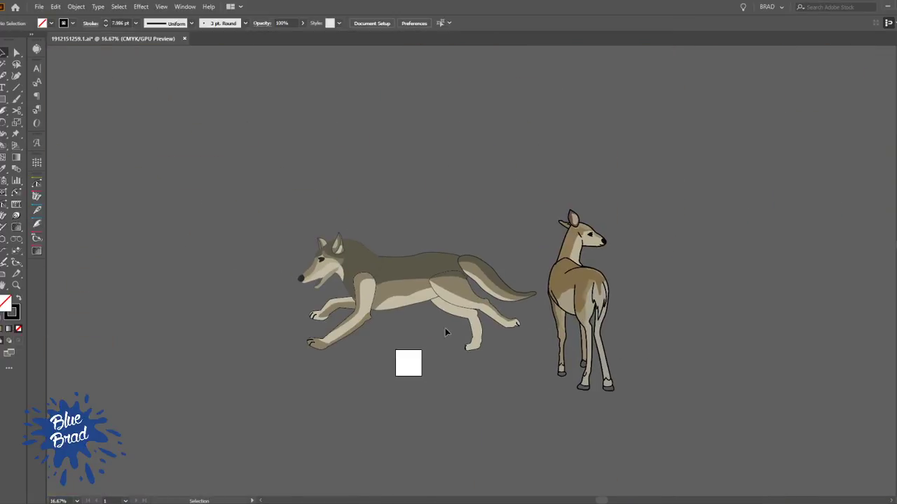
drag(495, 318, 354, 270)
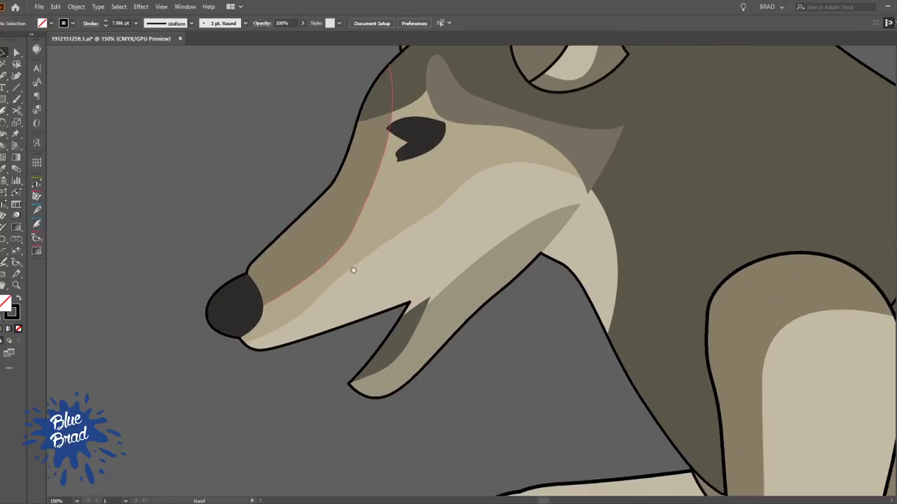
click(312, 208)
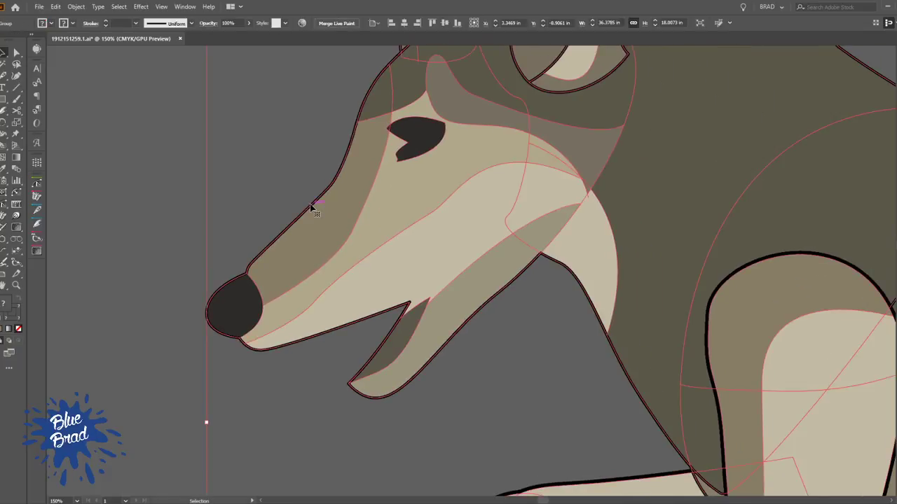
scroll(516, 255, down, 3)
drag(841, 285, 560, 261)
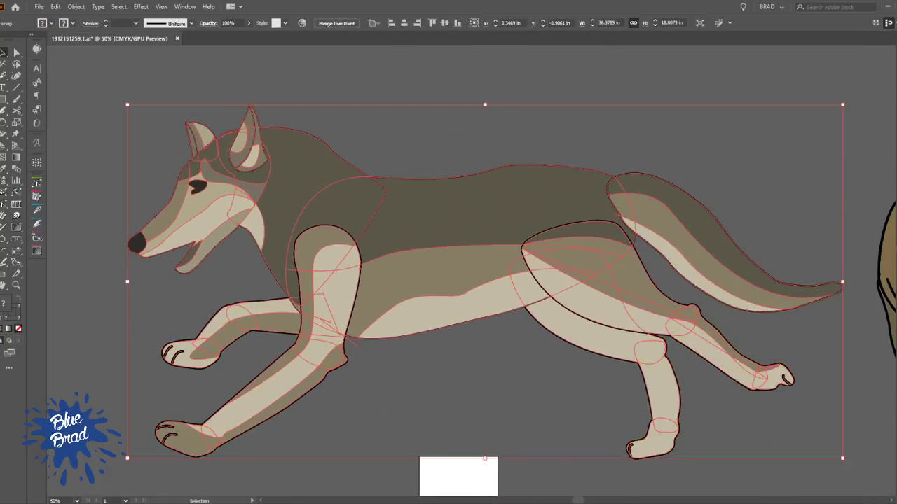
key(ctrl+z)
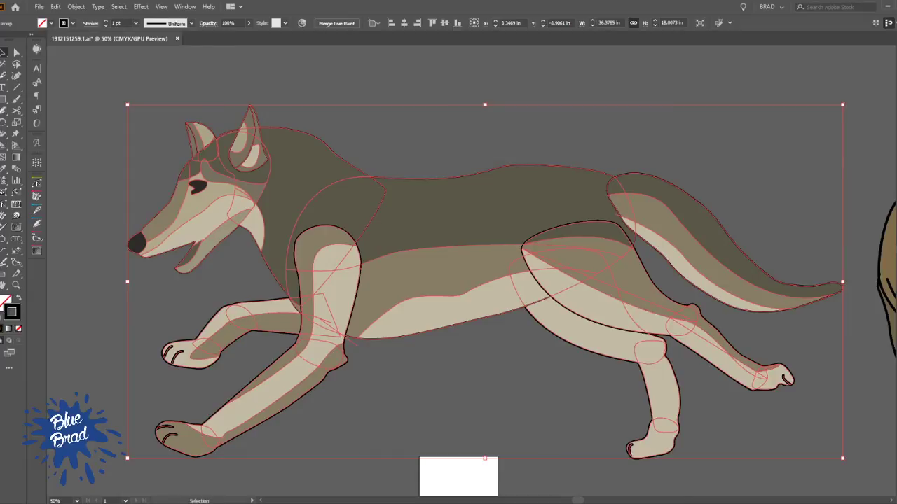
text(7)
key(Return)
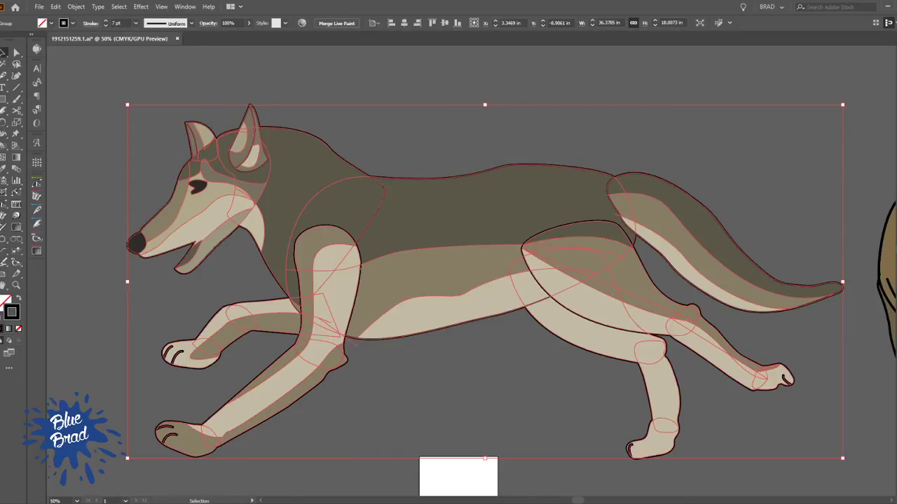
click(463, 415)
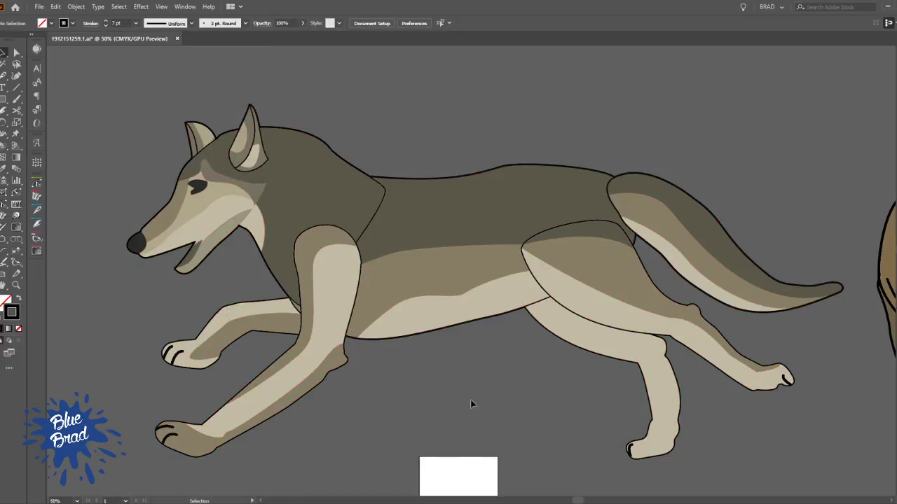
Remove the stroke from the wolf's neck shape so no line separates the neck from the body, keeping its fill
key(ctrl+minus)
drag(512, 372, 360, 349)
key(a)
scroll(274, 236, up, 2)
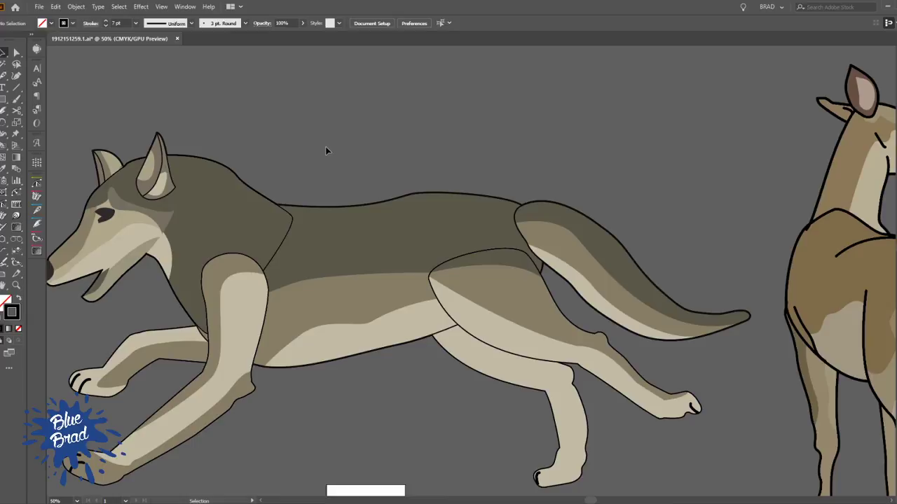
click(287, 237)
click(272, 155)
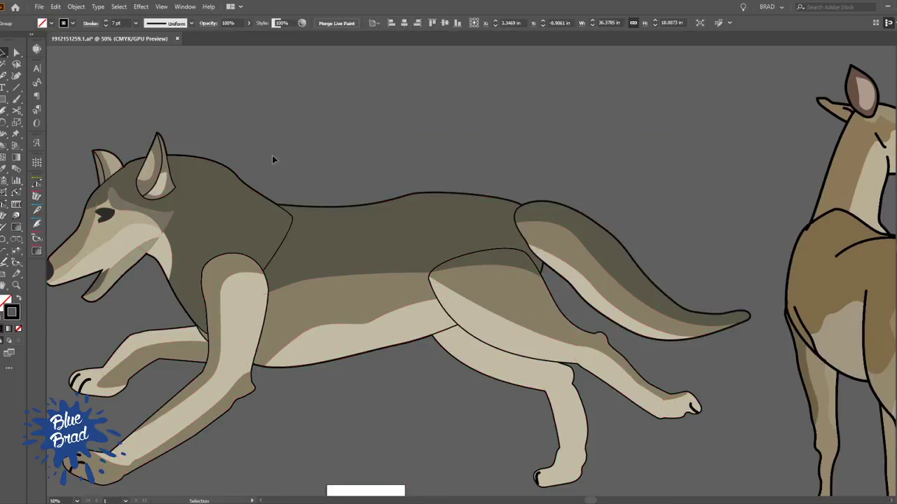
ctrl+click(238, 179)
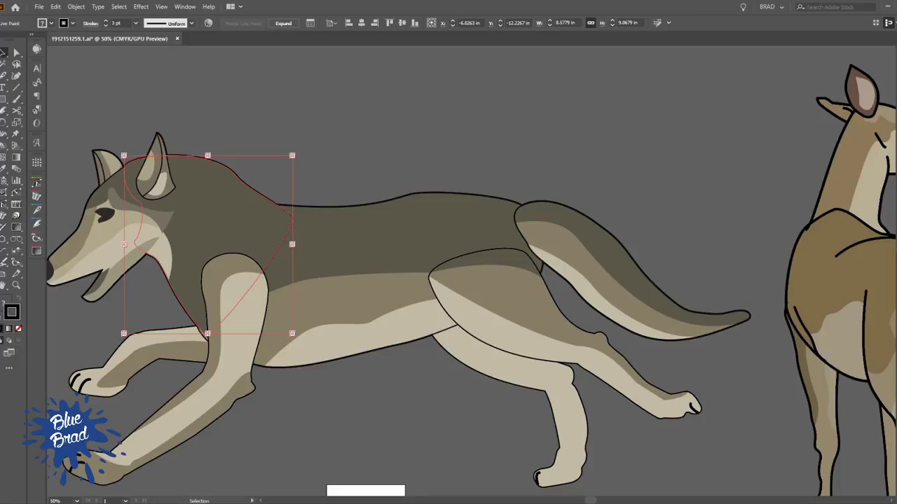
key(Delete)
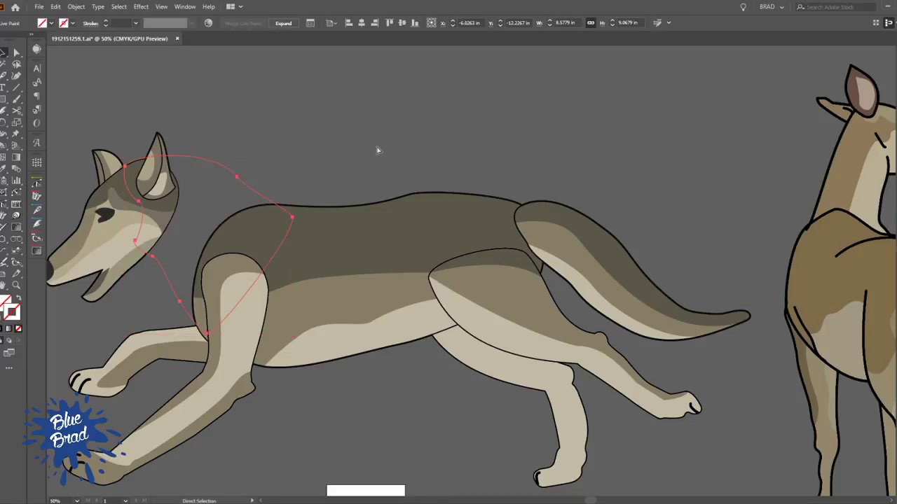
key(a)
key(v)
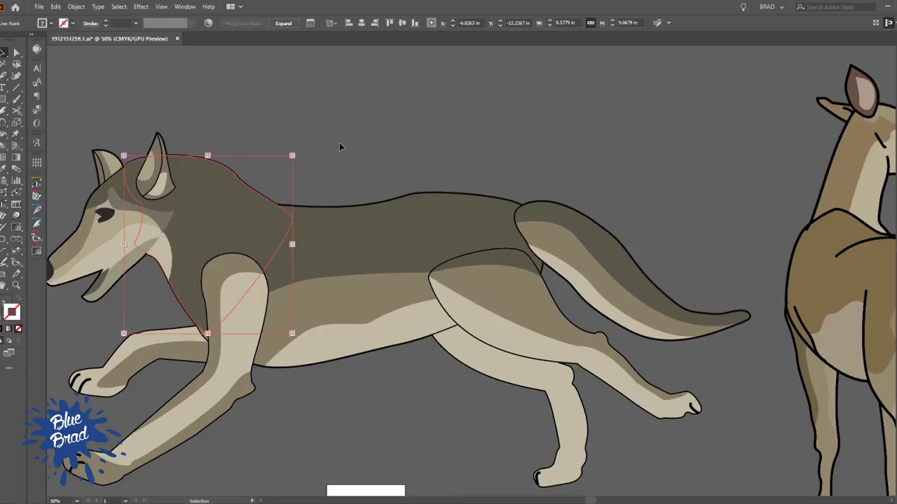
click(340, 147)
key(space)
drag(478, 276, 585, 193)
scroll(535, 327, down, 2)
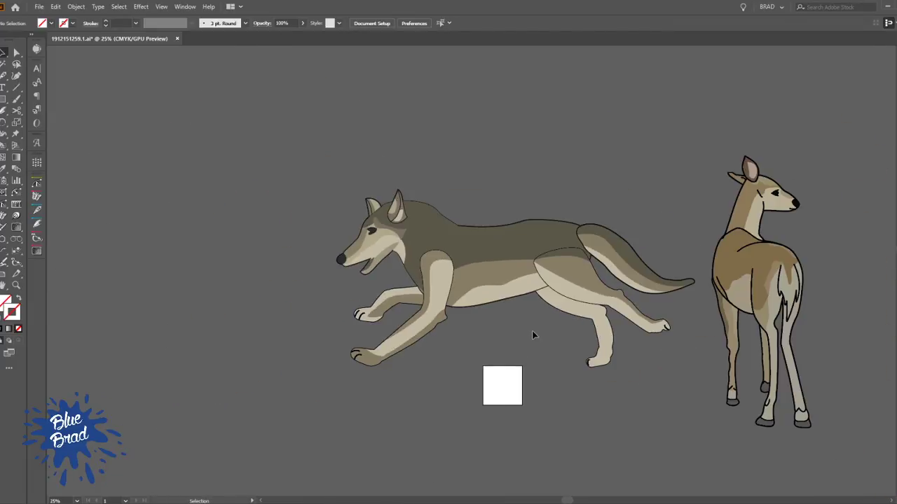
Create two artboards, one fitted around the wolf artwork and one fitted around the doe artwork
key(space)
drag(521, 357, 391, 310)
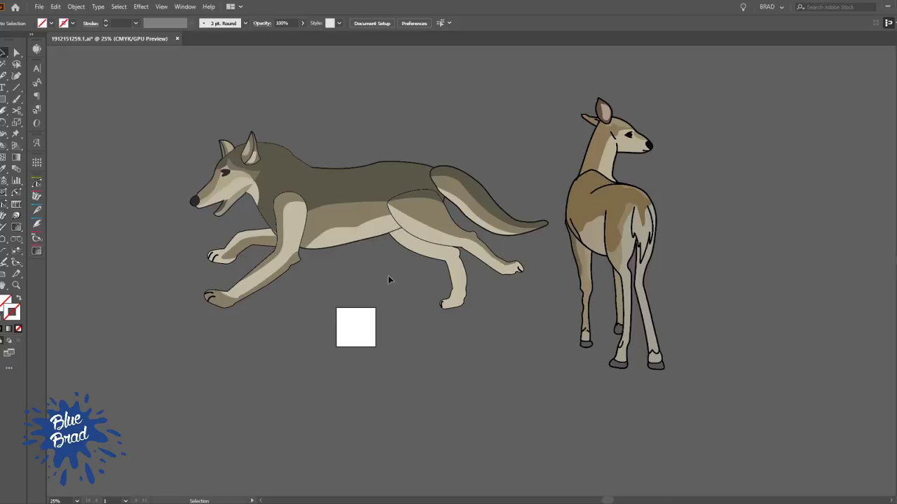
key(shift+o)
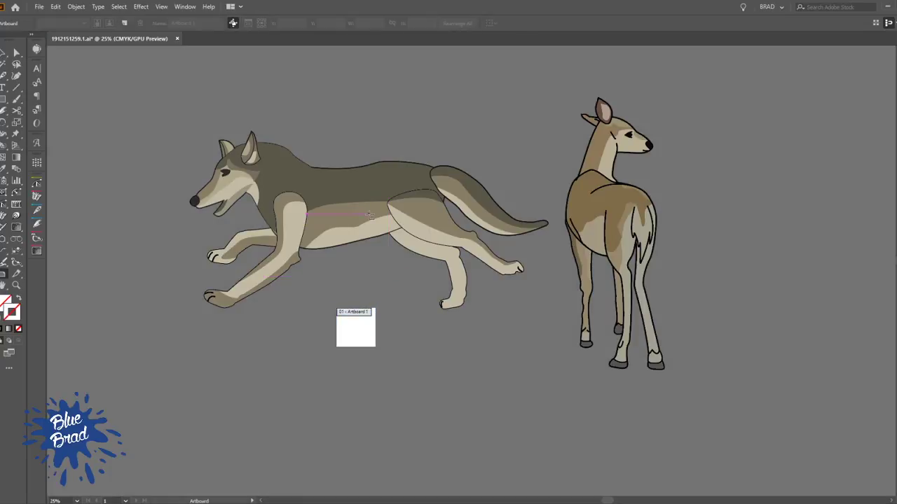
click(369, 216)
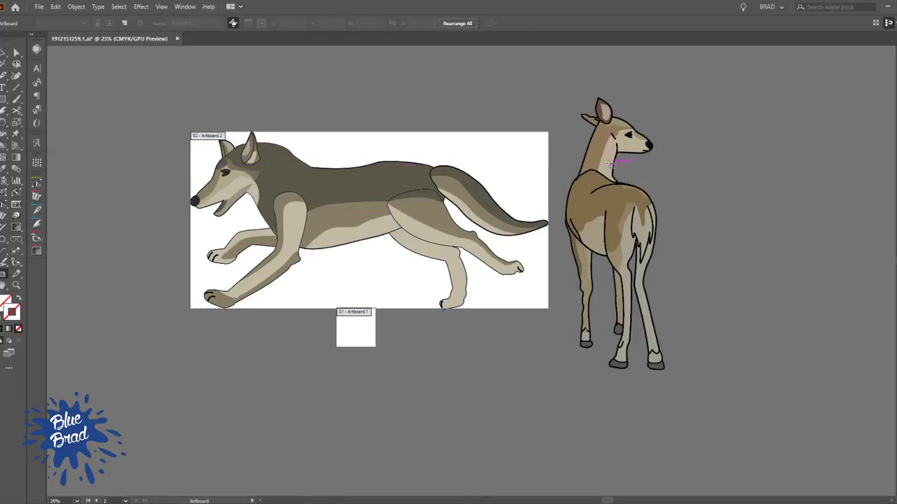
click(597, 178)
Delete the small empty 4 x 4 in artboard and move the wolf's artboard with its artwork slightly down and away from the doe
click(365, 332)
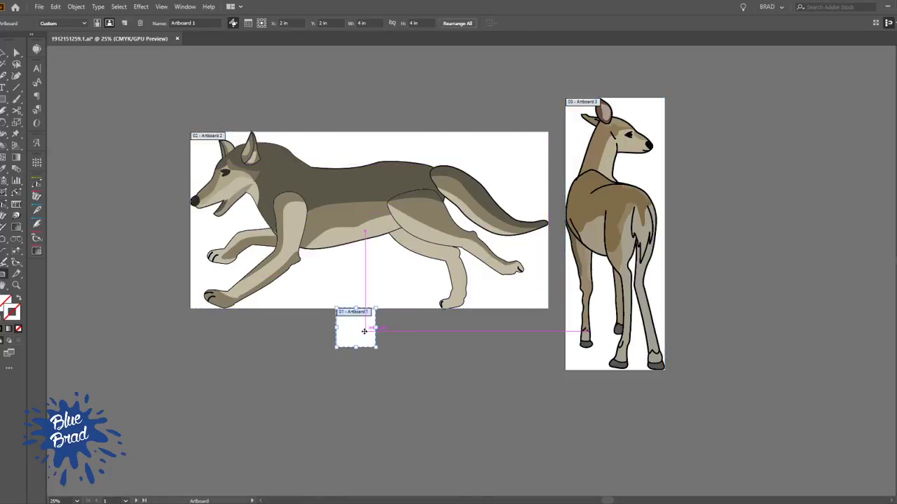
key(Delete)
click(383, 281)
drag(350, 286, 343, 300)
key(v)
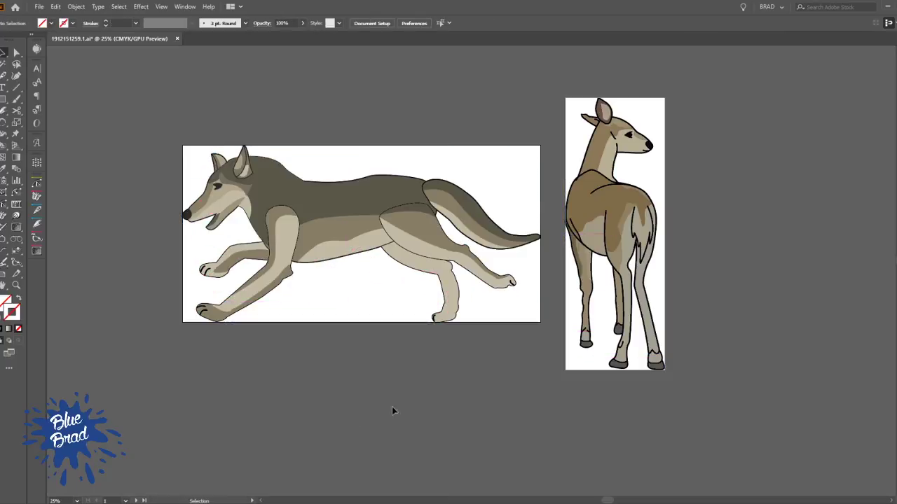
scroll(479, 371, down, 2)
drag(486, 392, 407, 355)
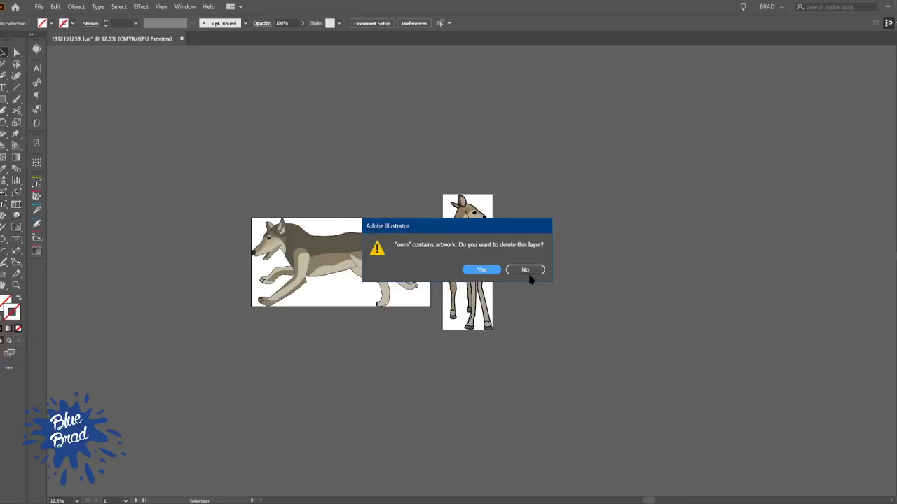
click(527, 270)
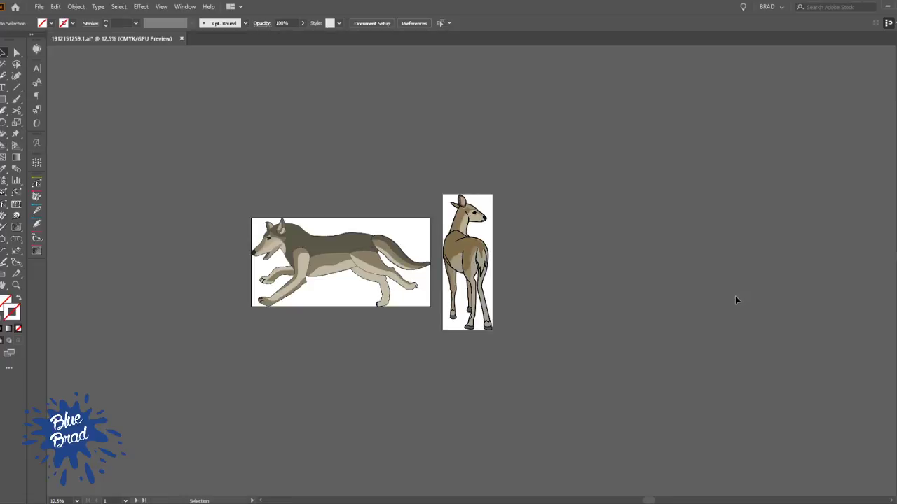
Save the Illustrator document and let the save complete before making a copy
key(a)
key(ctrl+s)
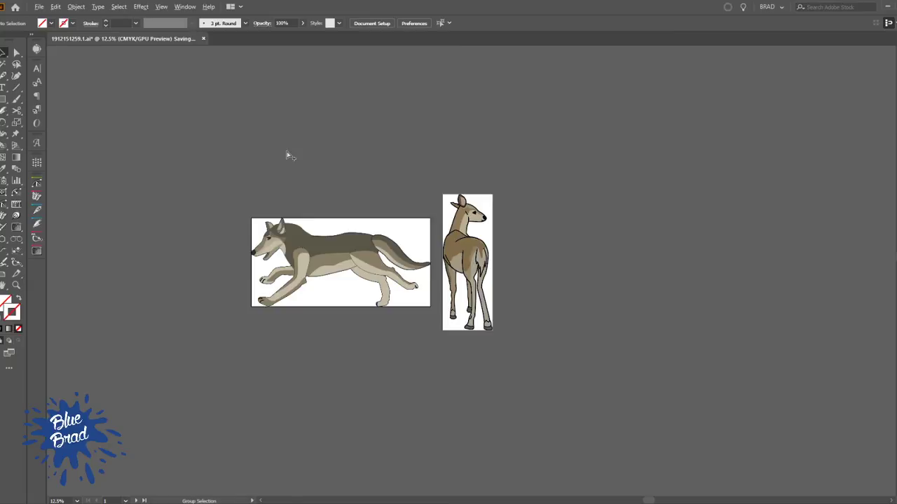
key(ctrl+alt+shift+s)
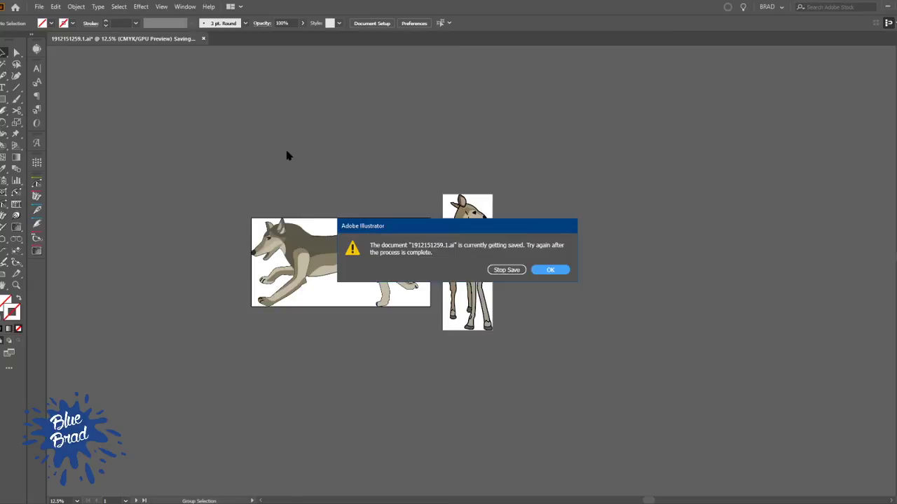
click(563, 272)
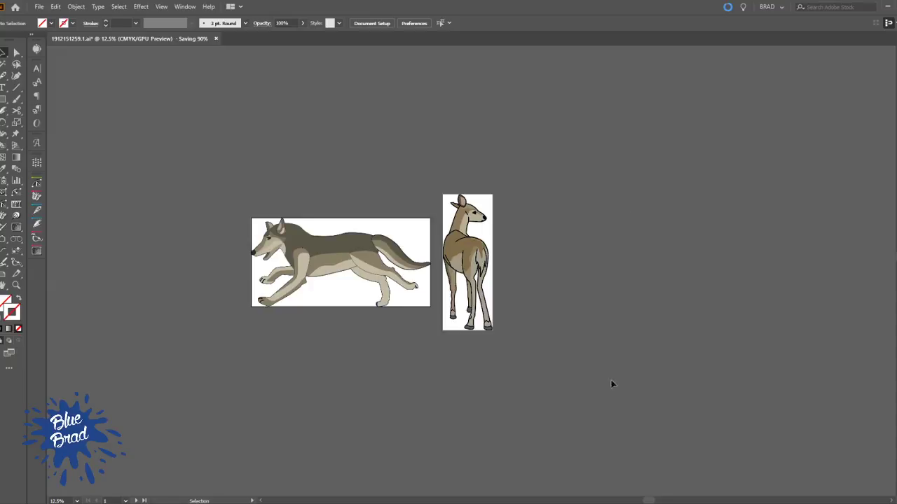
mouse_move(551, 503)
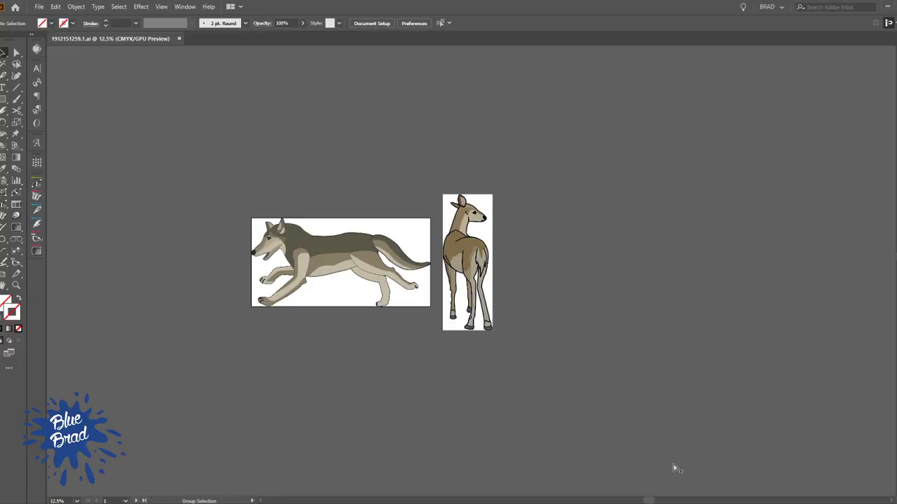
Save a copy of the document in Adobe PDF format in the Black Phoenix folder
key(ctrl+alt+s)
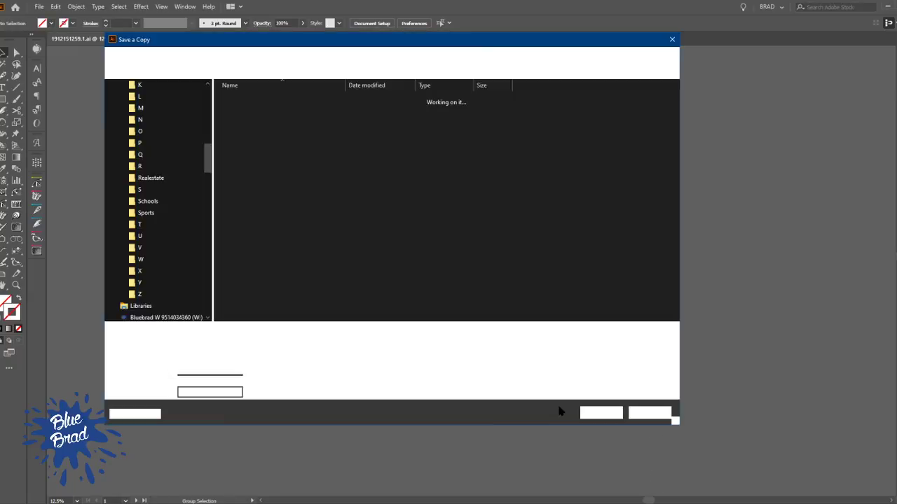
click(246, 346)
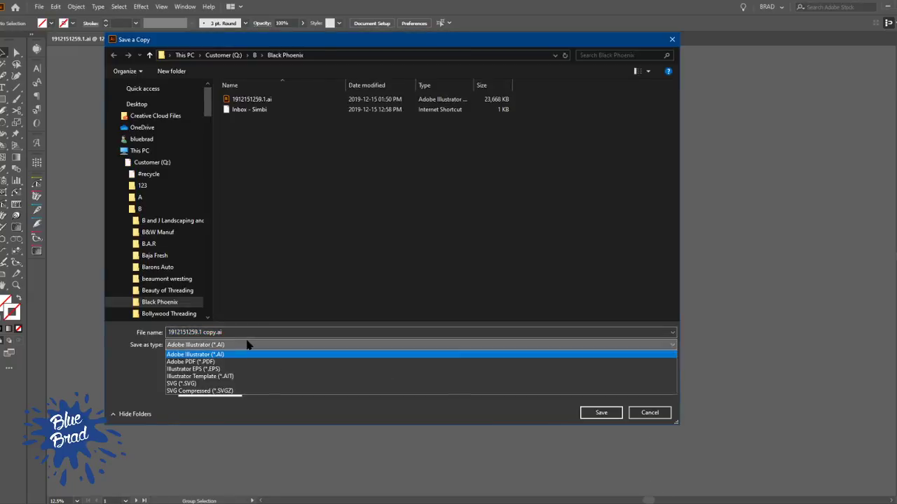
click(191, 361)
double_click(246, 334)
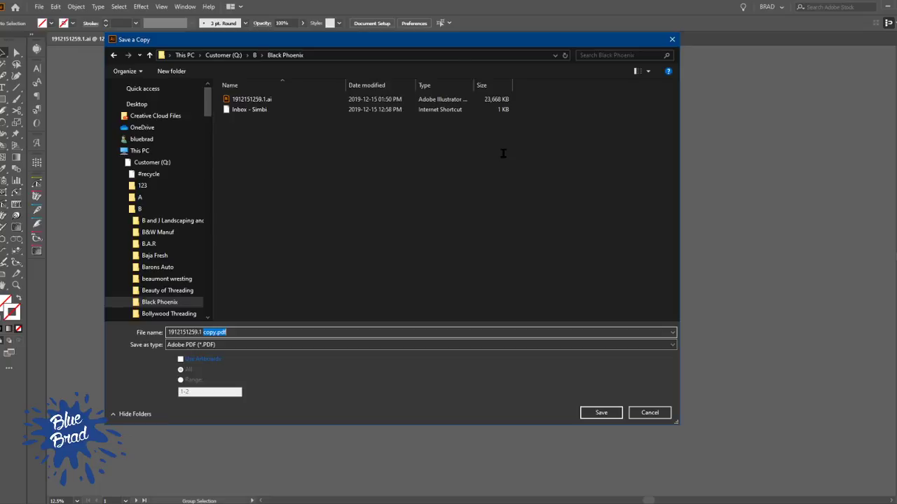
click(603, 412)
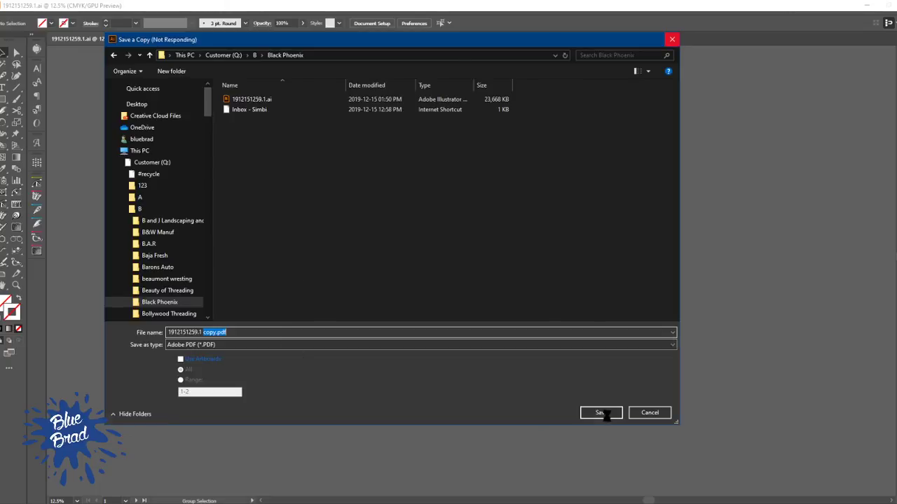
mouse_move(493, 41)
mouse_down()
mouse_move(566, 82)
mouse_move(500, 70)
mouse_move(491, 58)
mouse_up()
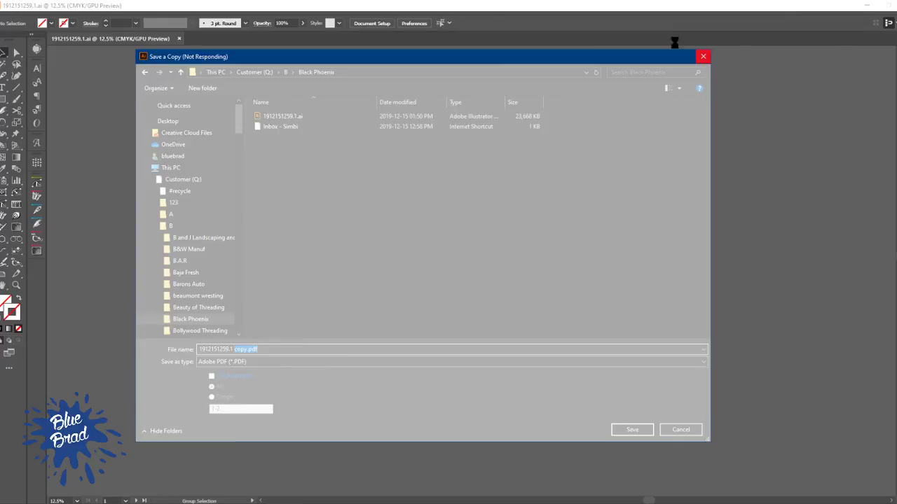
mouse_move(465, 61)
mouse_down()
mouse_move(455, 89)
mouse_move(471, 76)
mouse_up()
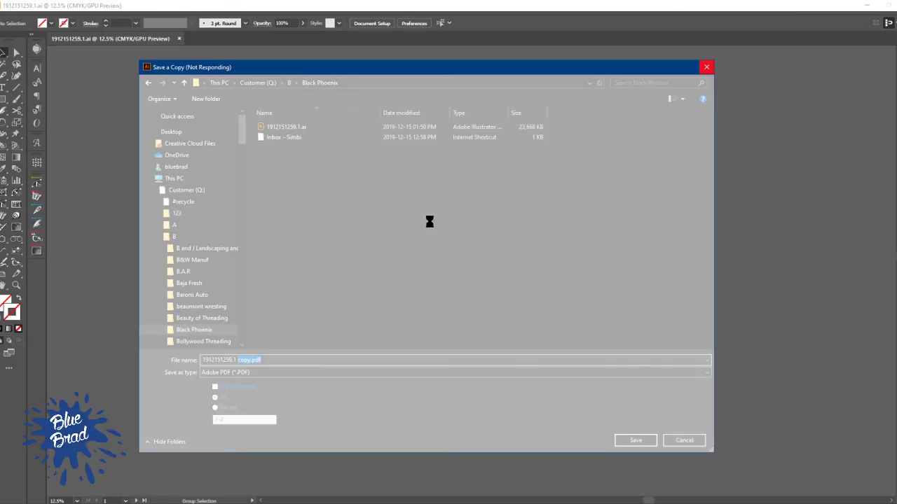
drag(326, 73, 294, 72)
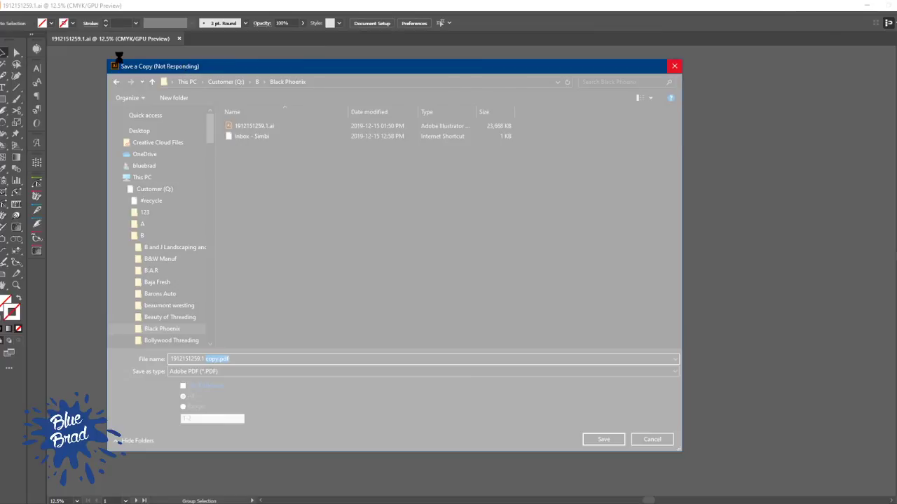
drag(414, 72, 373, 81)
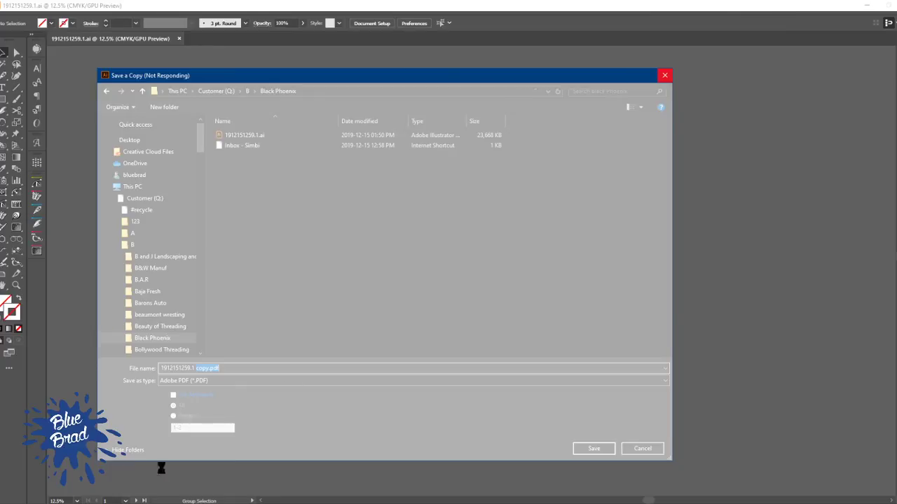
Switch to File Explorer and examine the size of the .ai file and the PDF copy in the Black Phoenix folder
click(226, 503)
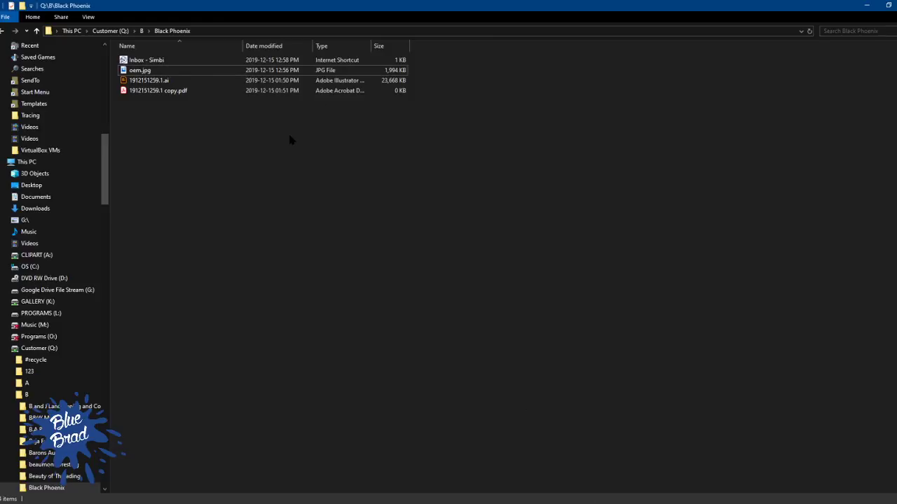
click(396, 80)
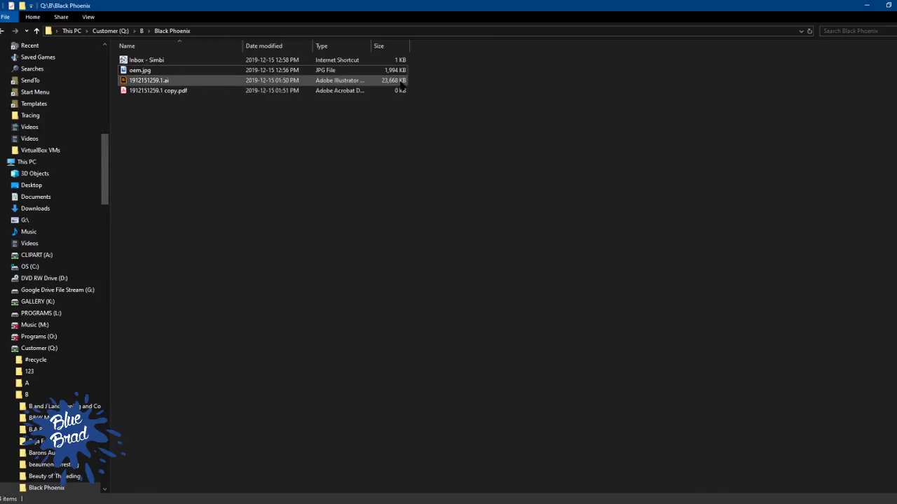
click(540, 165)
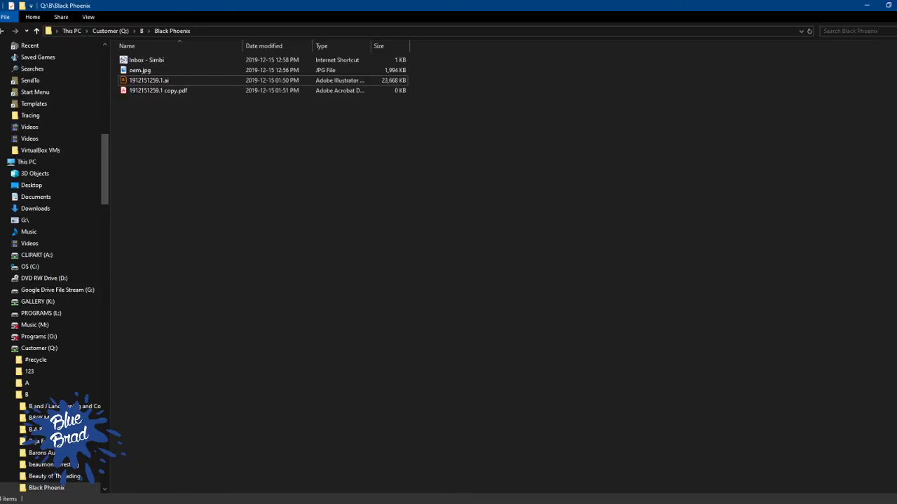
mouse_move(173, 502)
click(138, 475)
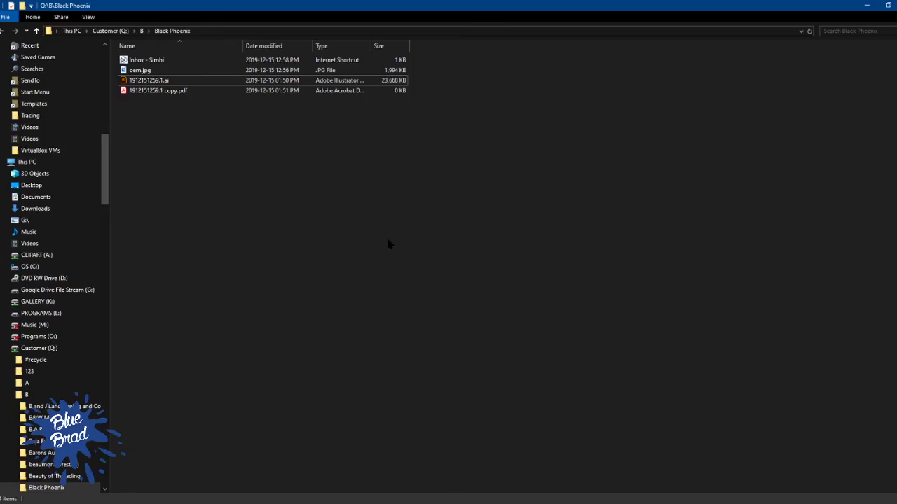
right_click(388, 242)
click(327, 207)
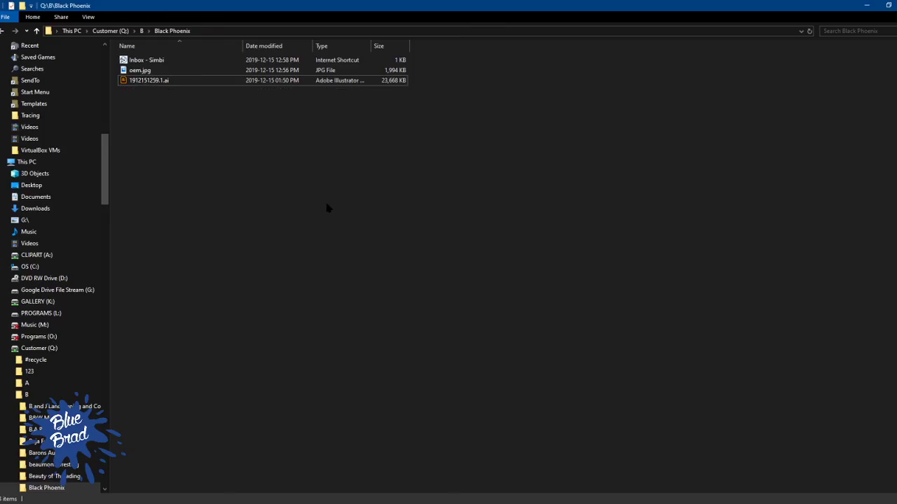
Return to Illustrator and save the PDF copy with the [Smallest File Size] preset
key(alt+Tab)
key(Tab)
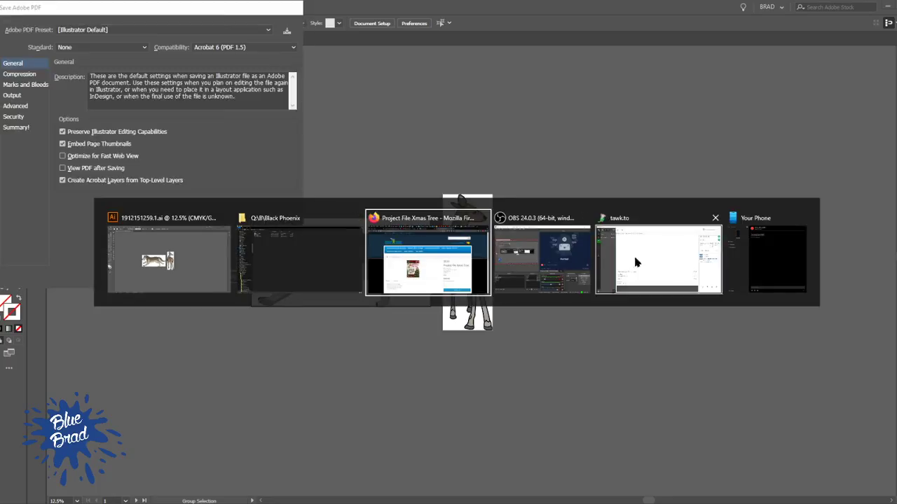
click(132, 8)
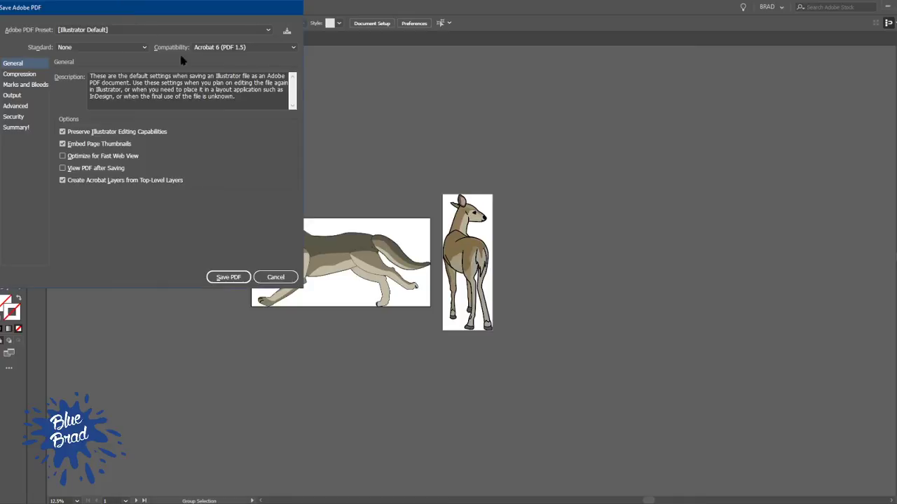
click(83, 31)
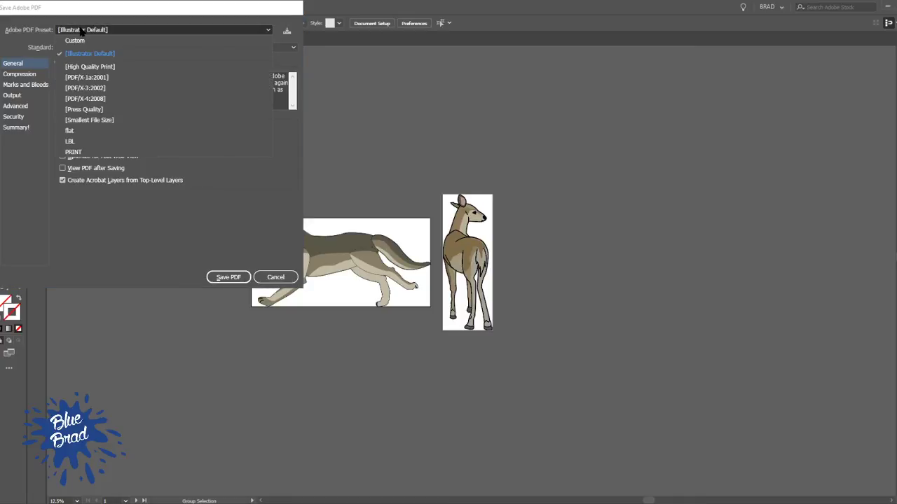
click(111, 120)
click(227, 277)
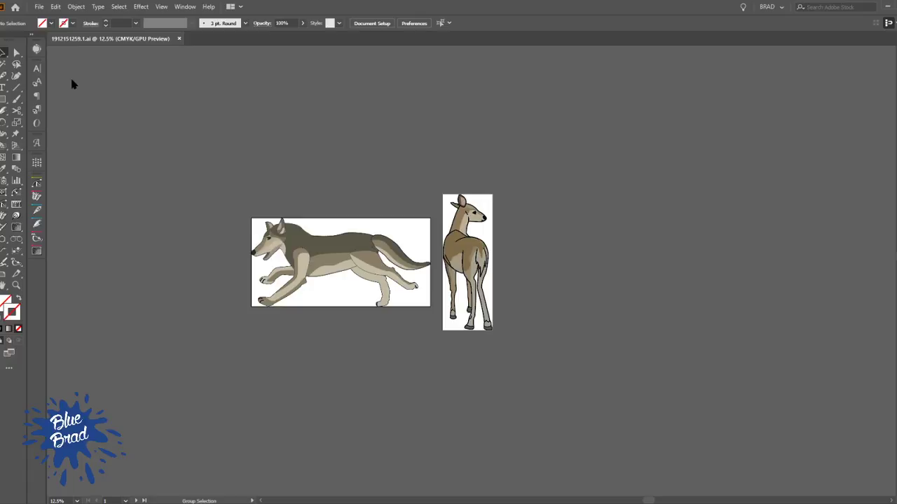
Switch to File Explorer and check the exported PDF in the Black Phoenix folder
key(v)
key(alt+Tab)
key(alt+Tab)
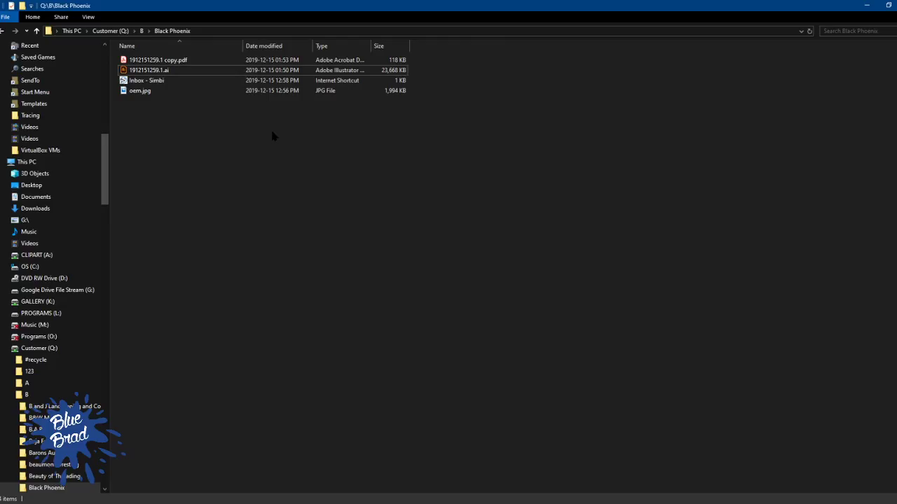
Switch back to Illustrator, close the document 1912151259.1.ai and minimize the program
key(alt+Tab)
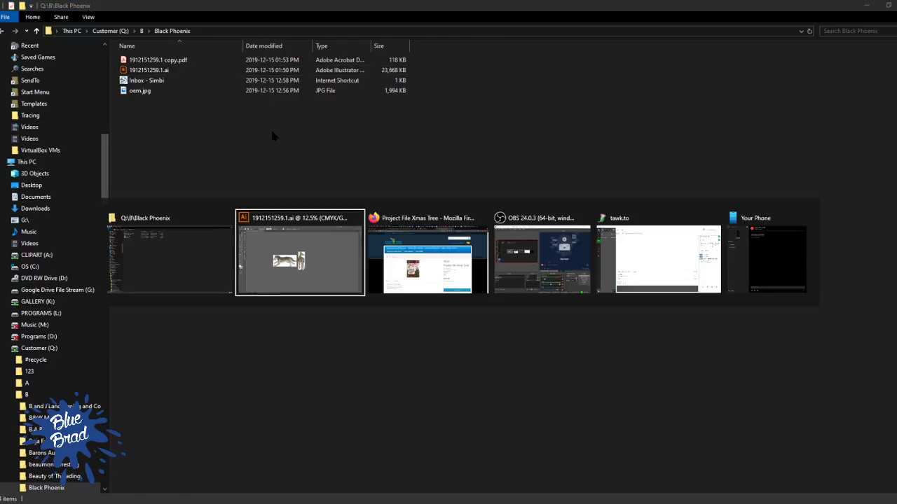
click(333, 256)
click(180, 34)
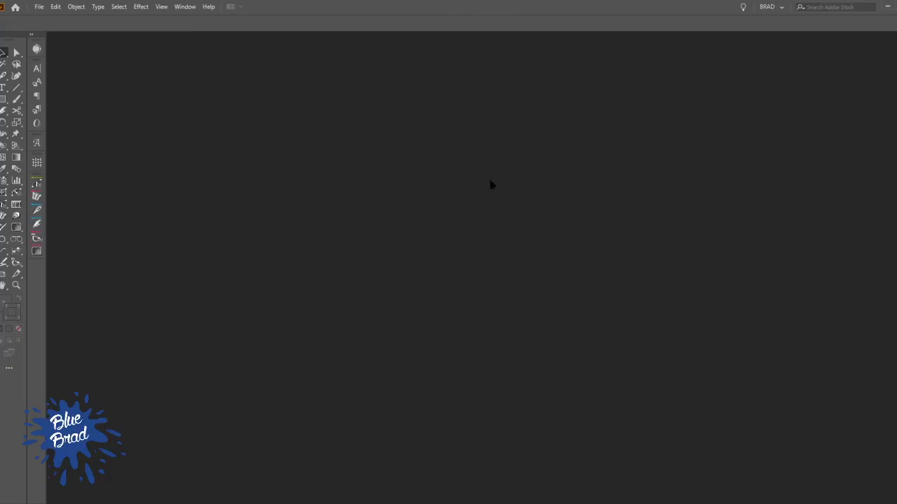
click(887, 6)
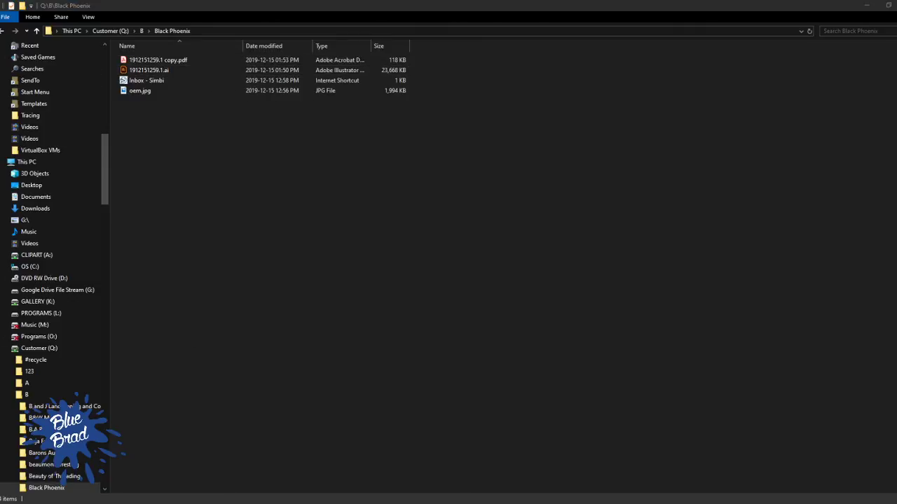
Clear the Black Phoenix folder's path in File Explorer so another location can be entered
click(239, 33)
key(BackSpace)
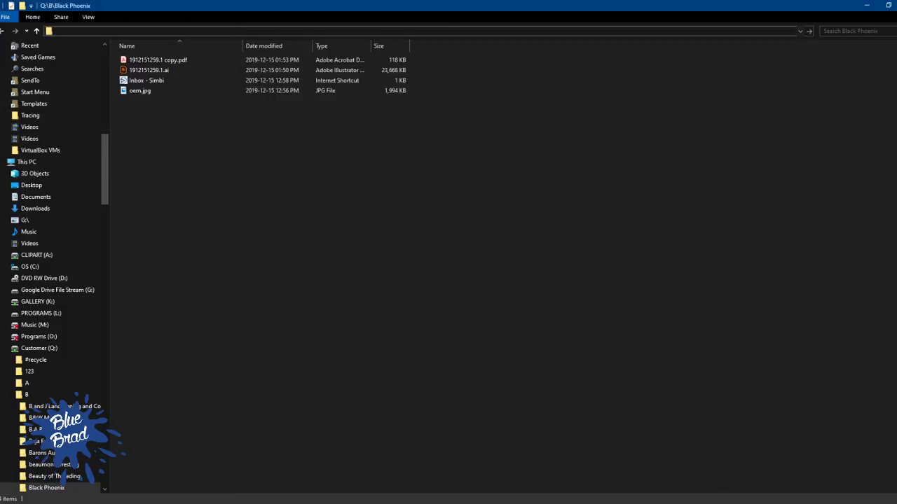